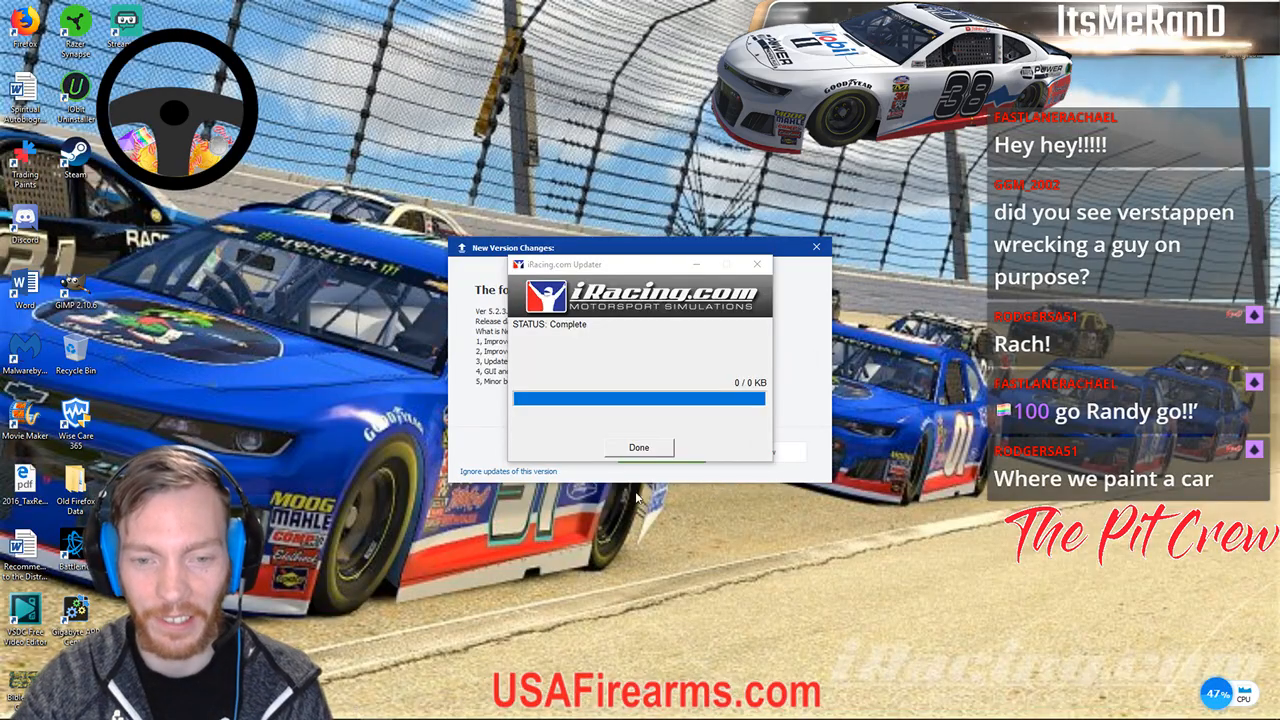
Click Done on the finished iRacing Updater to close it.
left_click(630, 448)
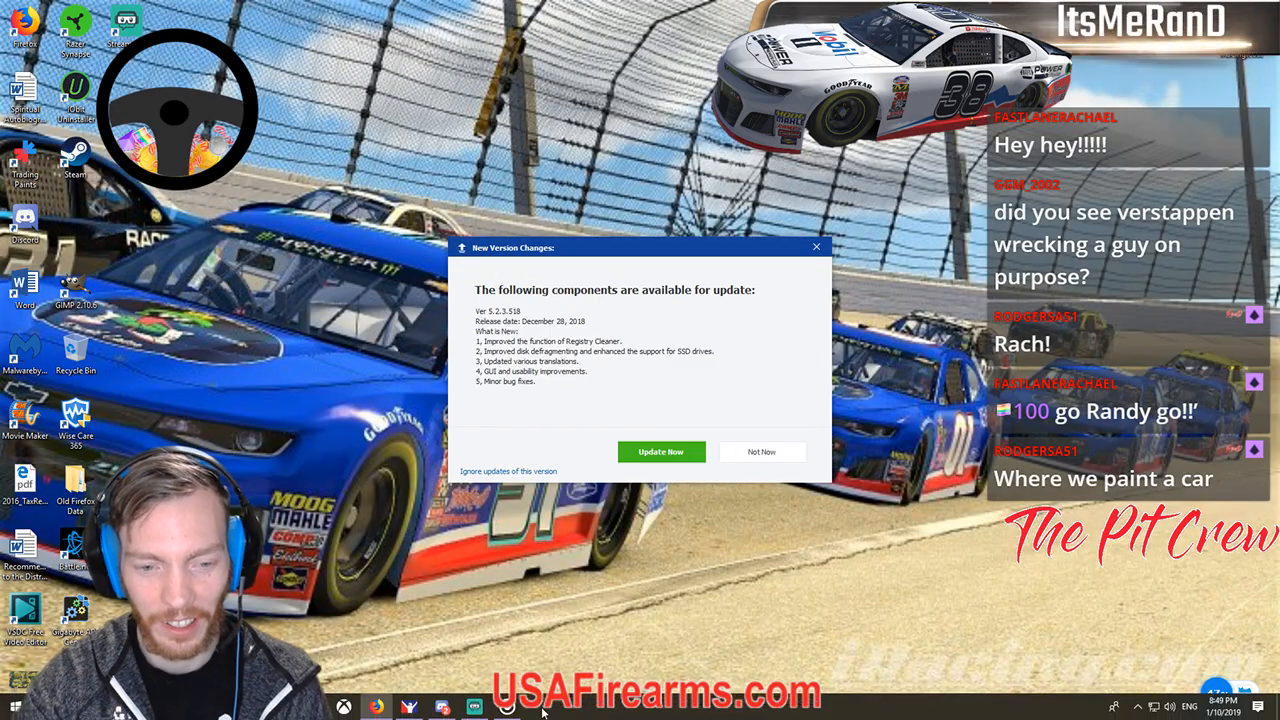
Decline the iRacing shortcut and update, minimize Wise Care 365, and launch GIMP.
left_click(409, 707)
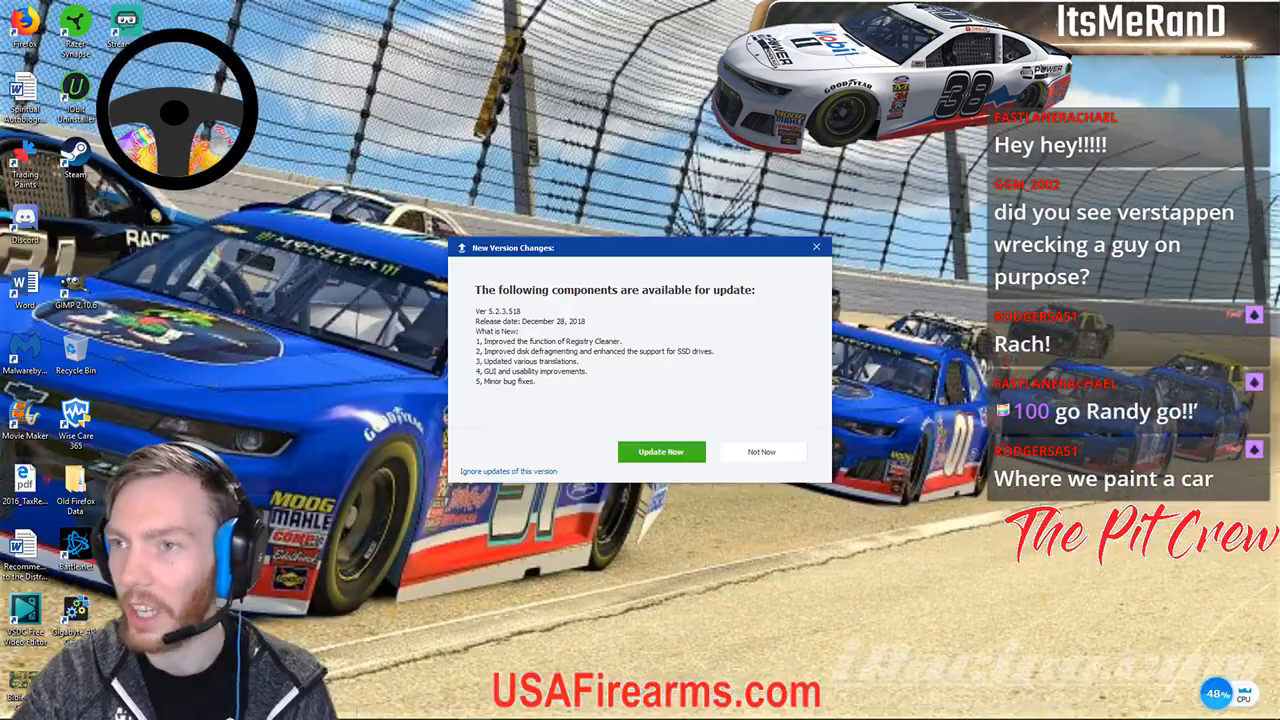
left_click(507, 707)
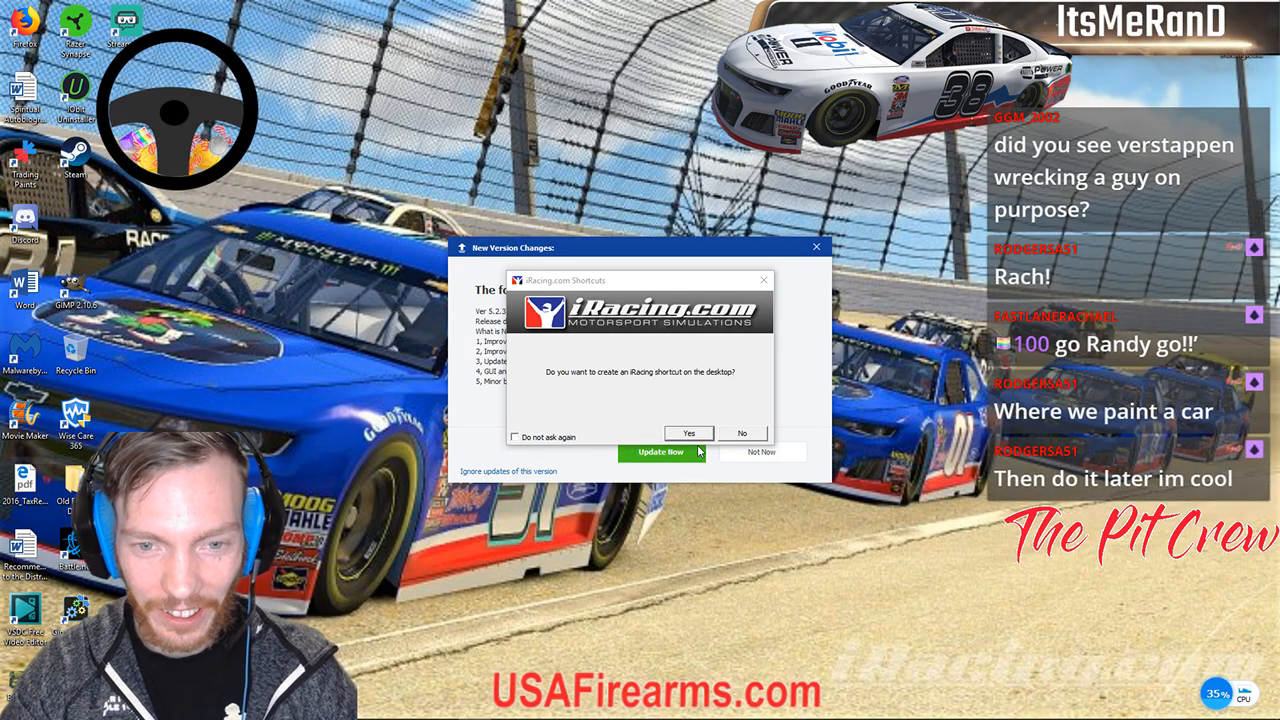
left_click(738, 432)
left_click(760, 451)
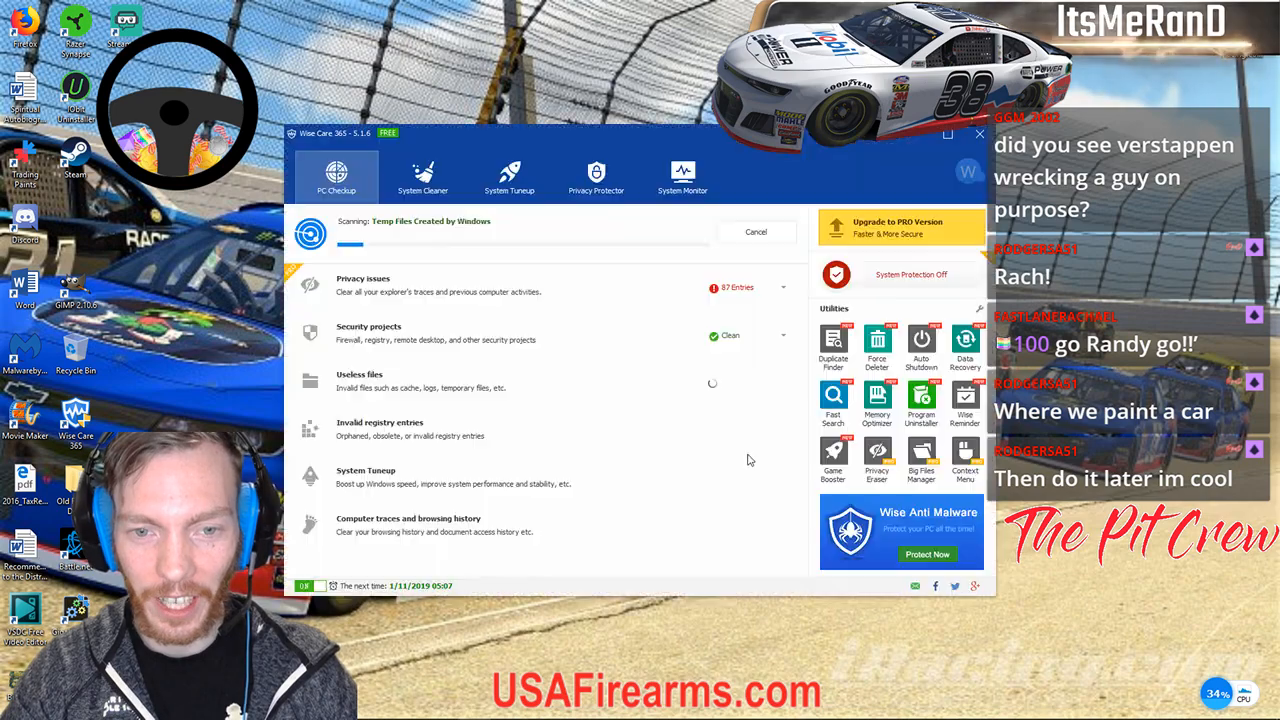
left_click(917, 139)
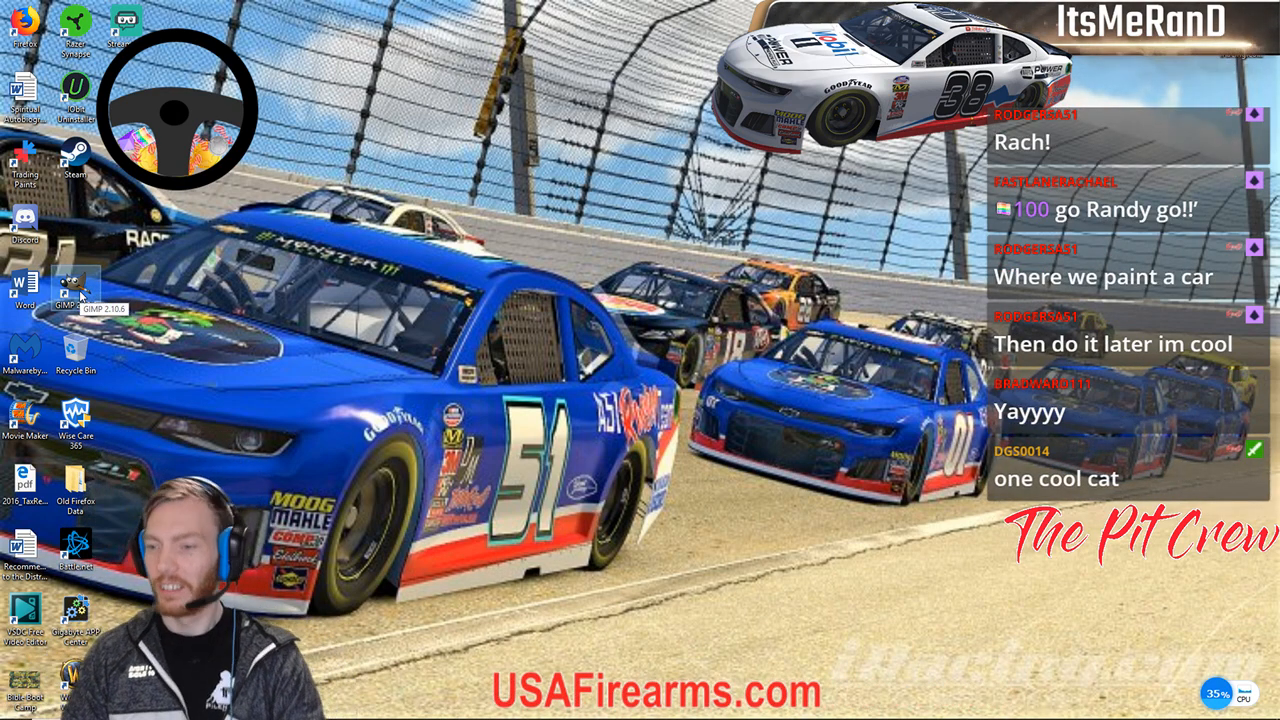
double_click(82, 290)
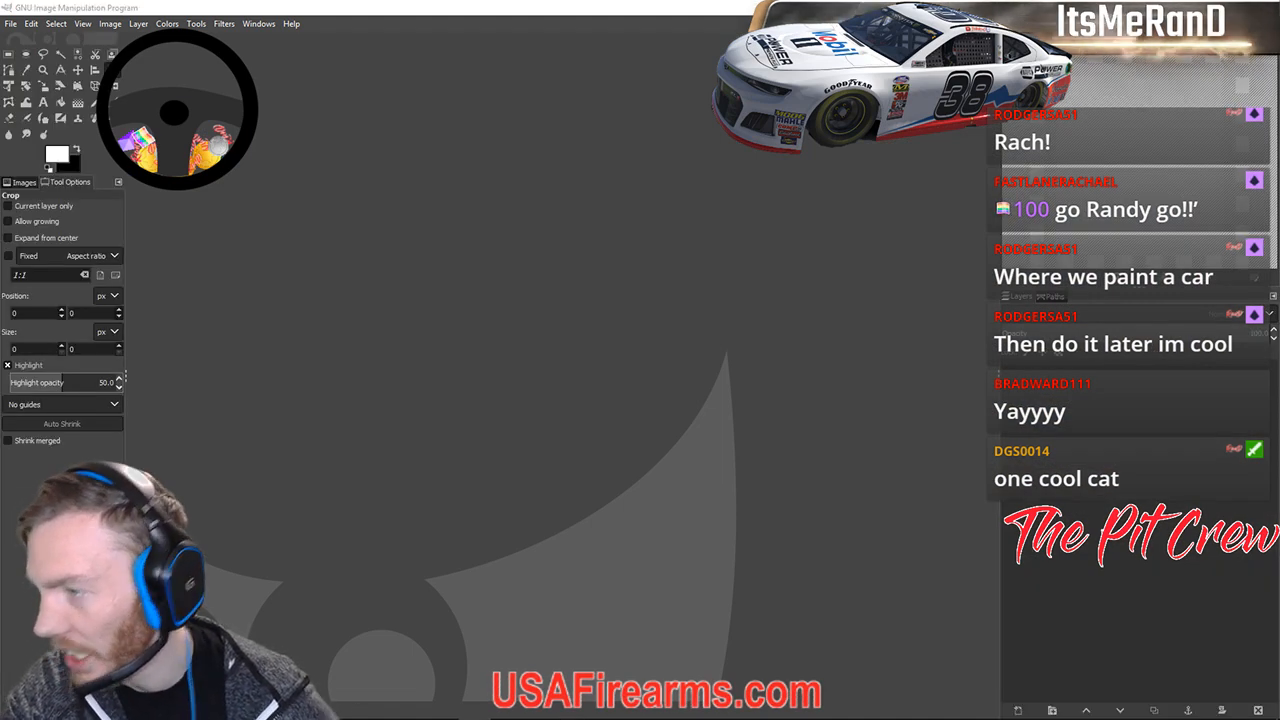
Open the late model .xcf livery from the Paint > Late Model folder.
left_click(10, 24)
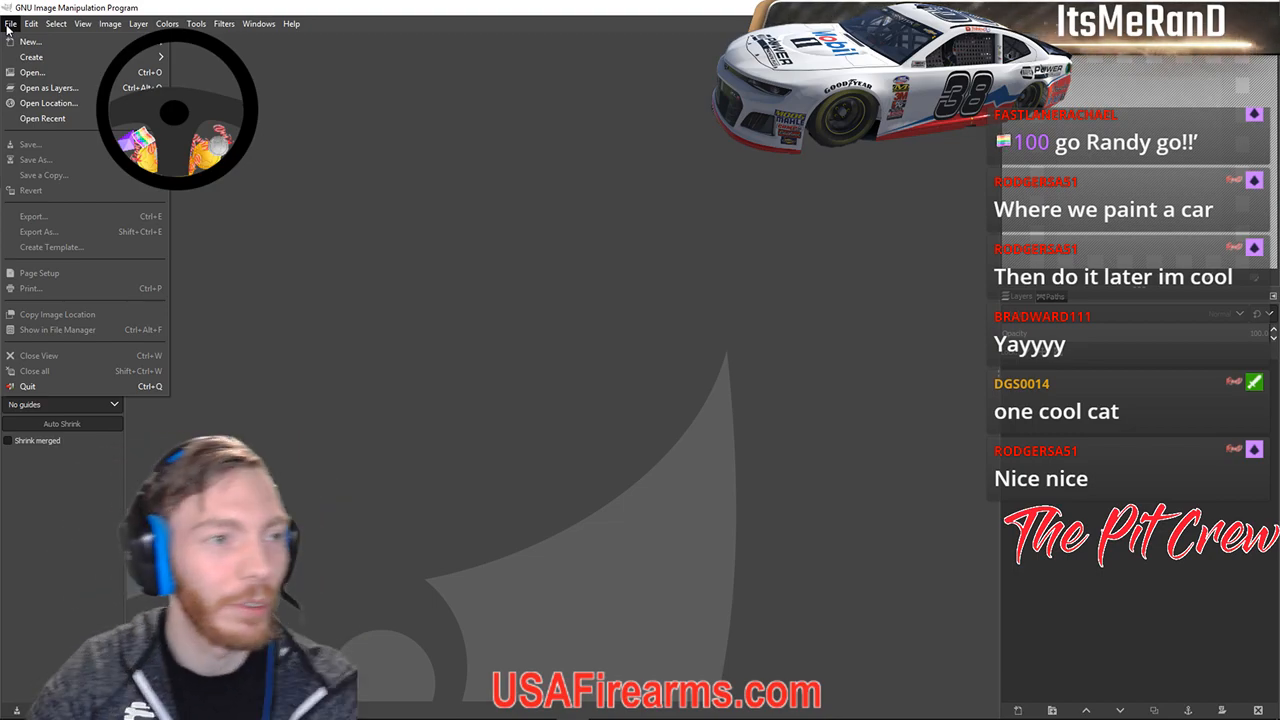
left_click(31, 72)
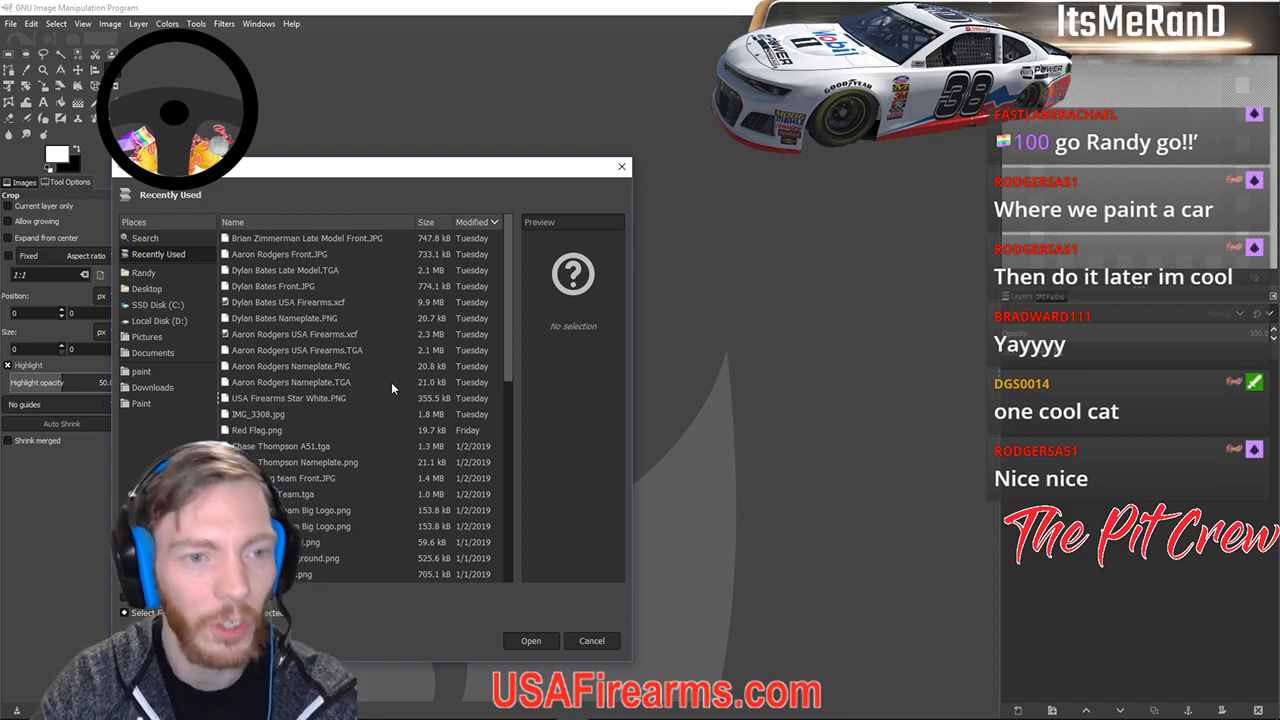
left_click(141, 403)
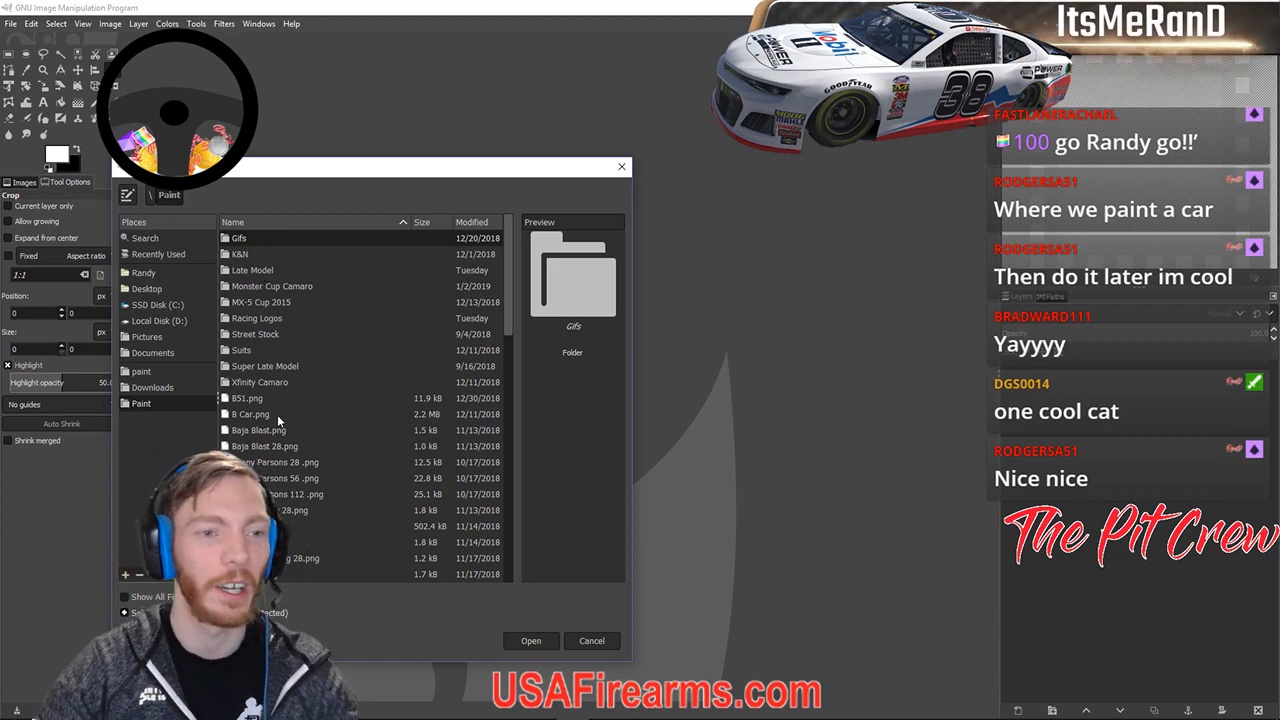
left_click(263, 272)
double_click(263, 272)
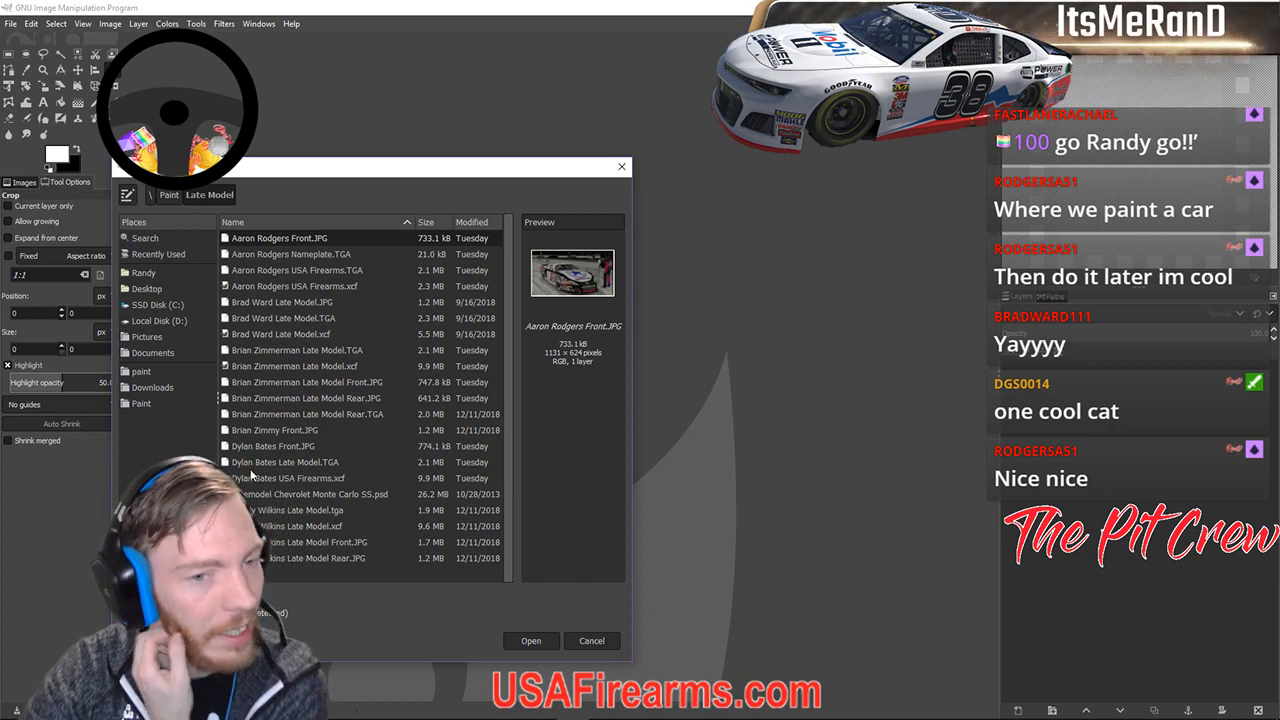
double_click(246, 366)
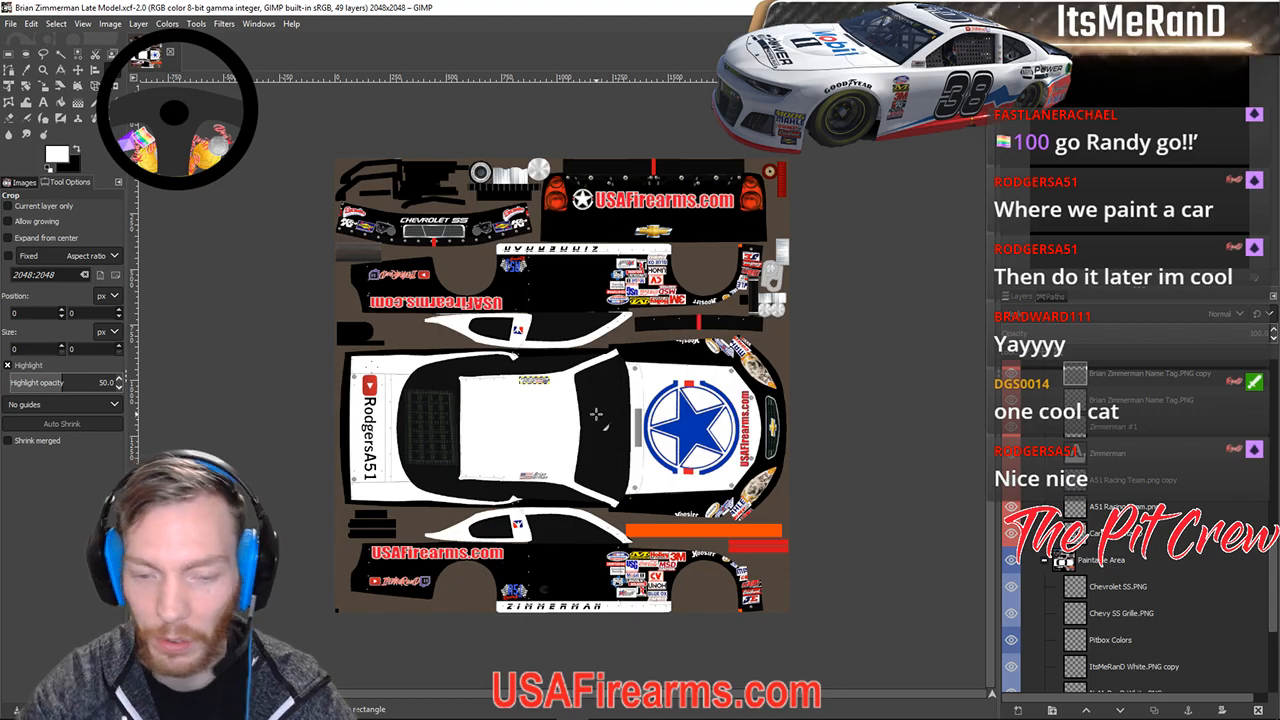
Zoom and pan around the open livery to look it over.
scroll(595, 413, "up", 2)
scroll(595, 413, "down", 2)
scroll(595, 413, "up", 2)
mouse_move(455, 314)
left_mouse_down()
mouse_move(791, 460)
mouse_move(626, 384)
mouse_move(523, 369)
mouse_move(446, 336)
left_mouse_up()
scroll(381, 340, "down", 2)
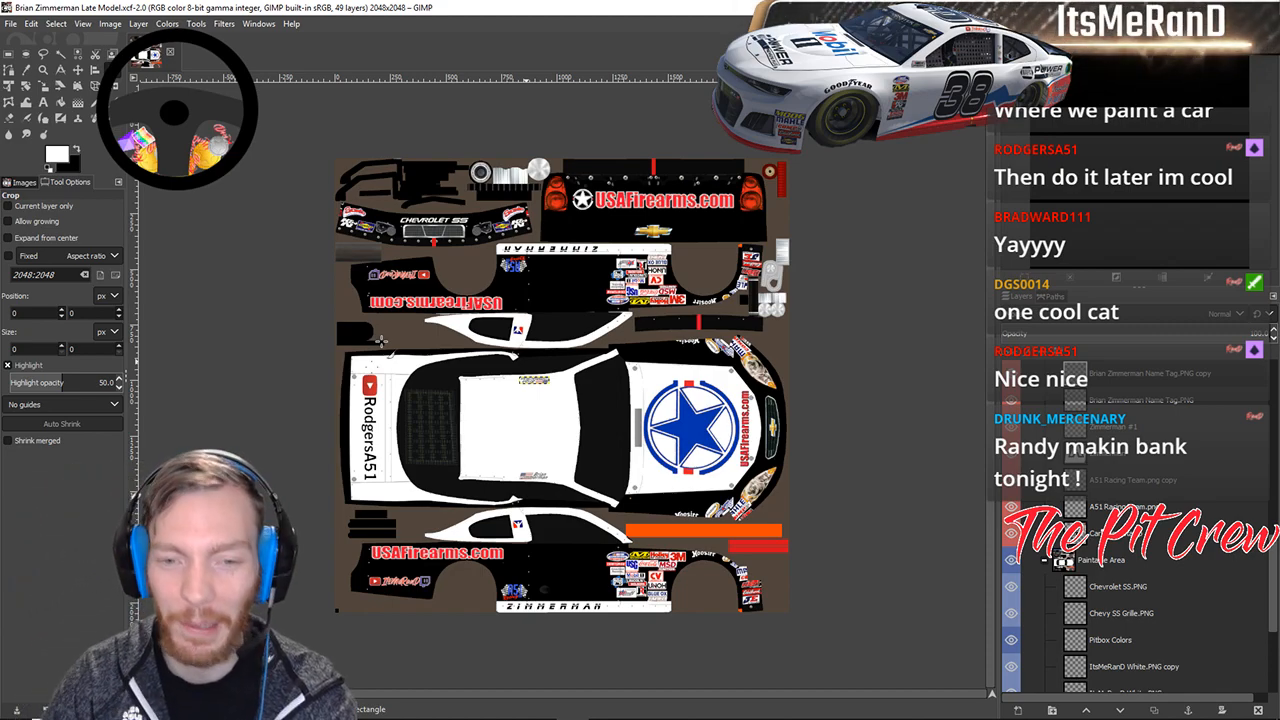
left_click_drag(348, 302, 388, 308)
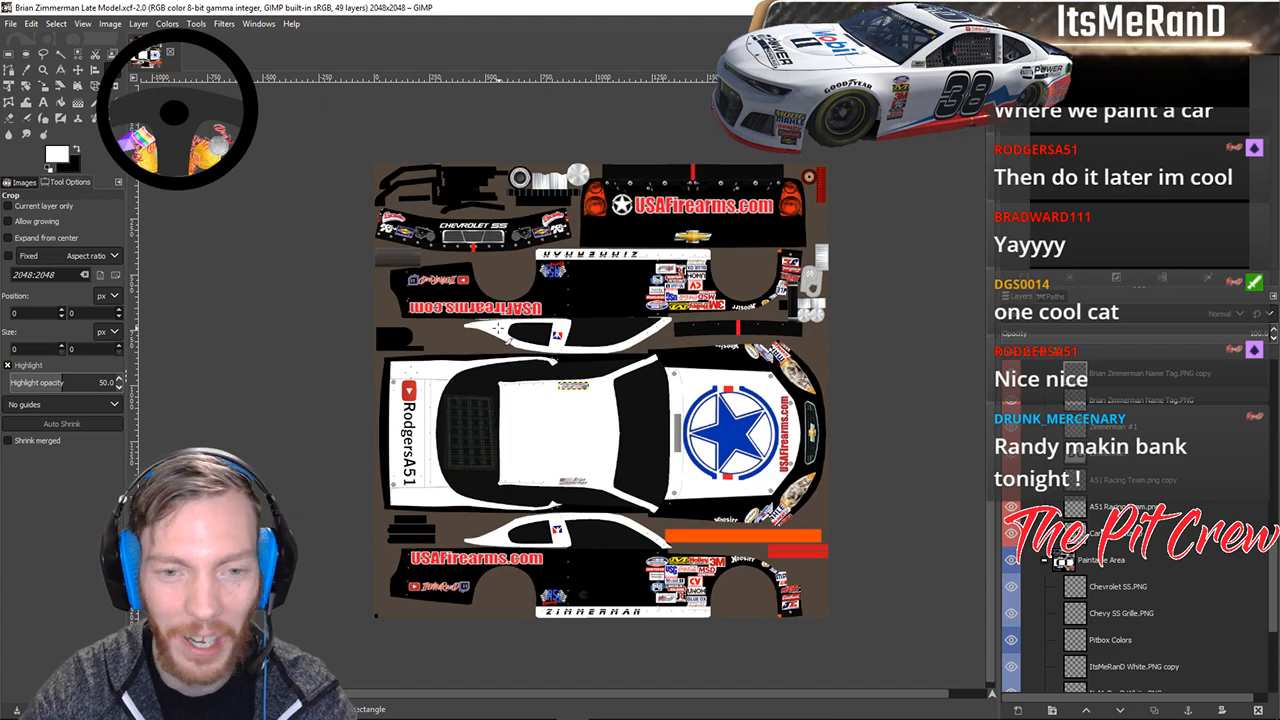
scroll(497, 328, "up", 2)
scroll(497, 328, "down", 2)
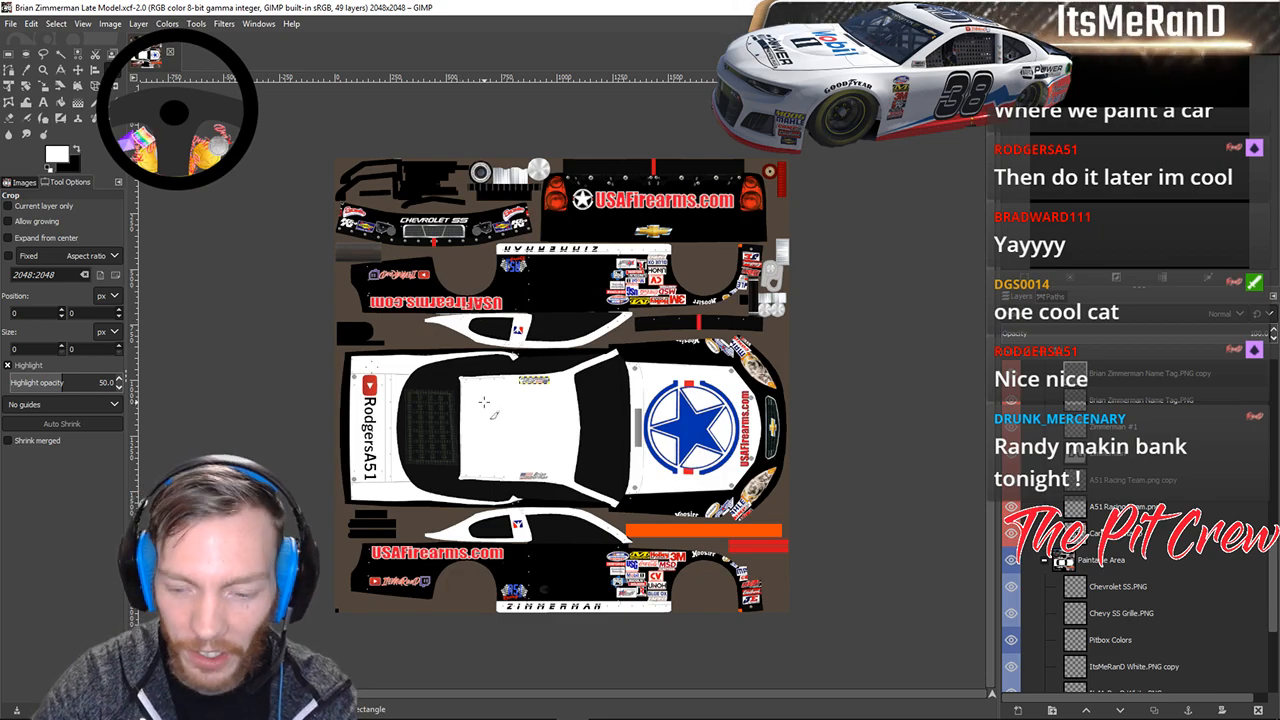
scroll(484, 402, "up", 5)
Pan to the roof nameplate and hood, then open File Explorer at Quick access.
left_click_drag(491, 365, 399, 424)
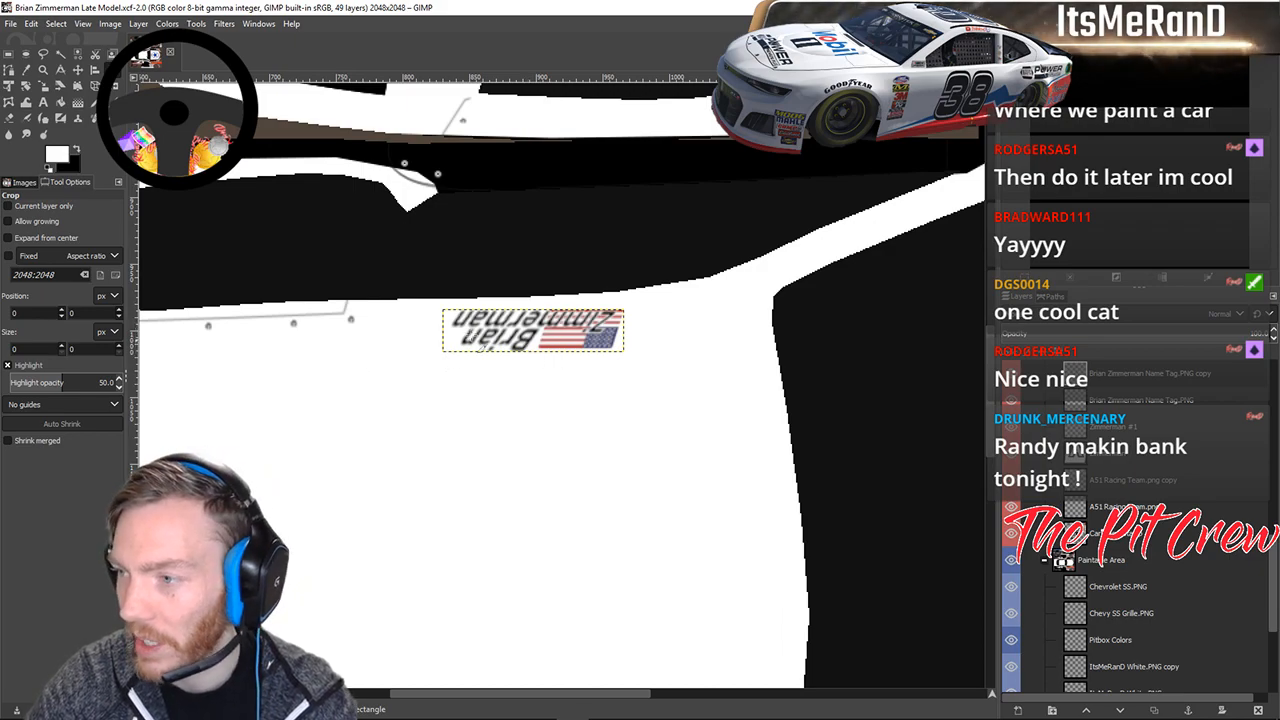
scroll(781, 328, "down", 2)
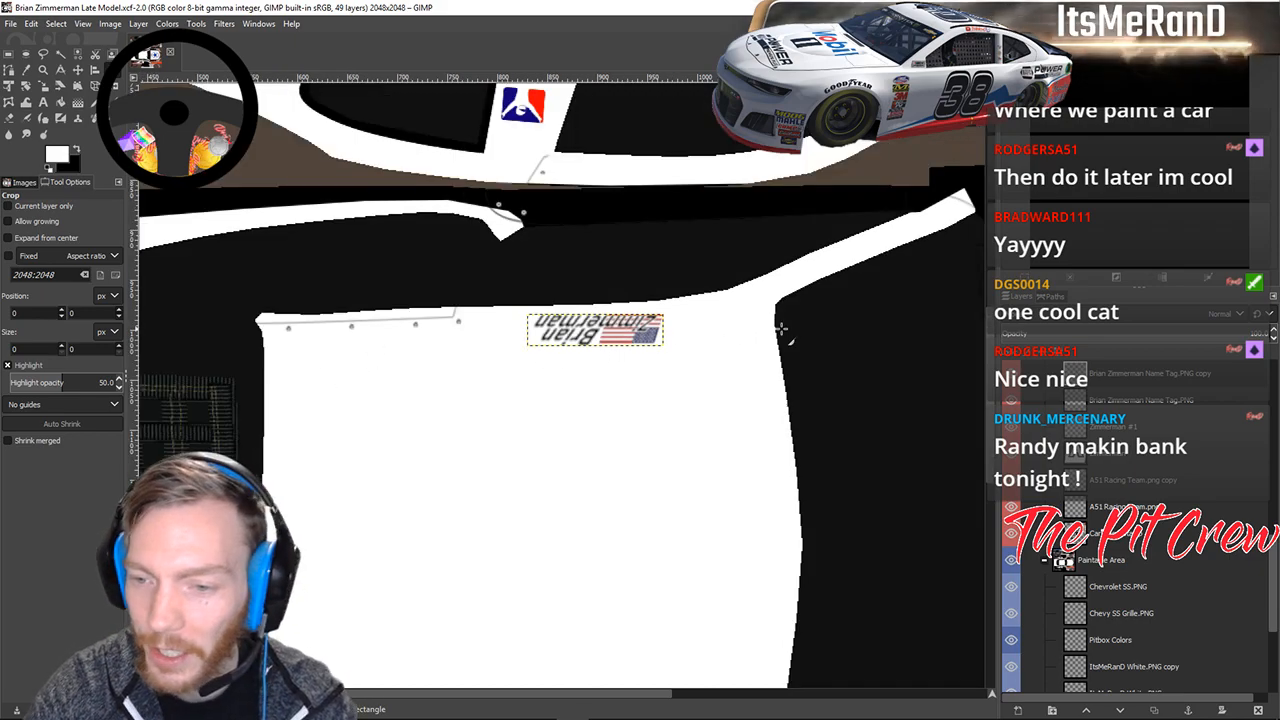
scroll(781, 328, "down", 3)
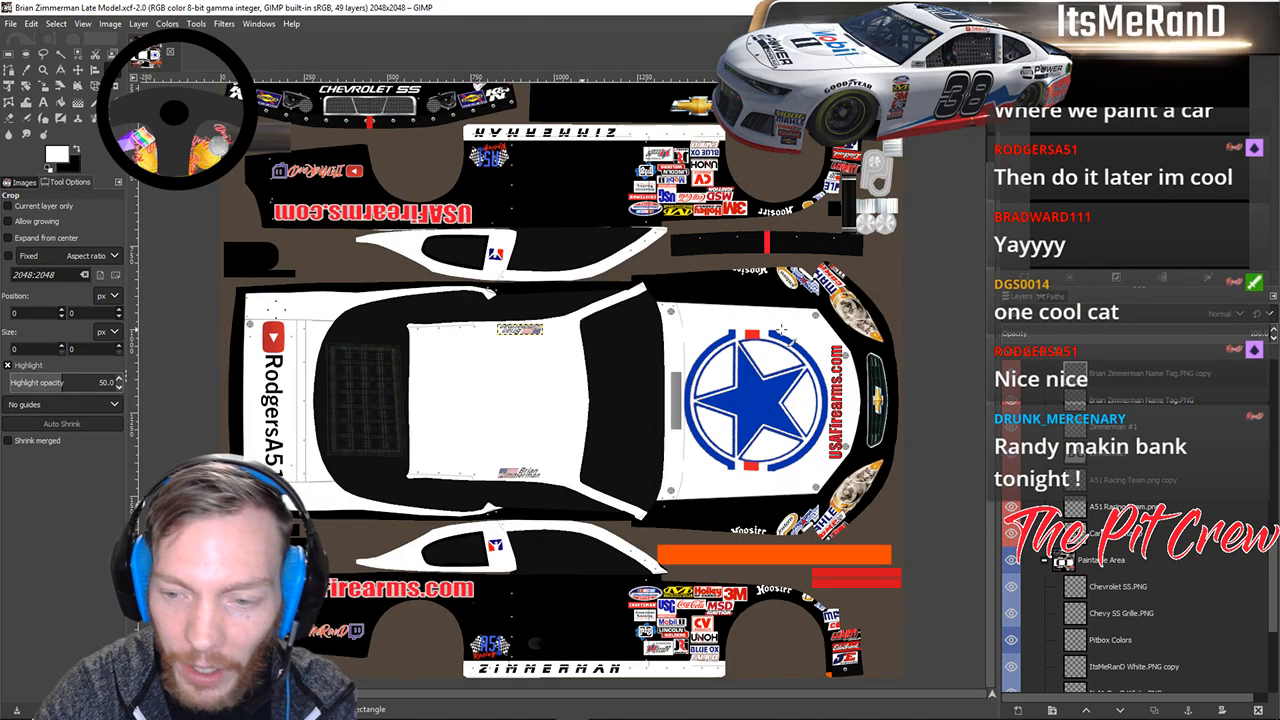
scroll(781, 328, "up", 2)
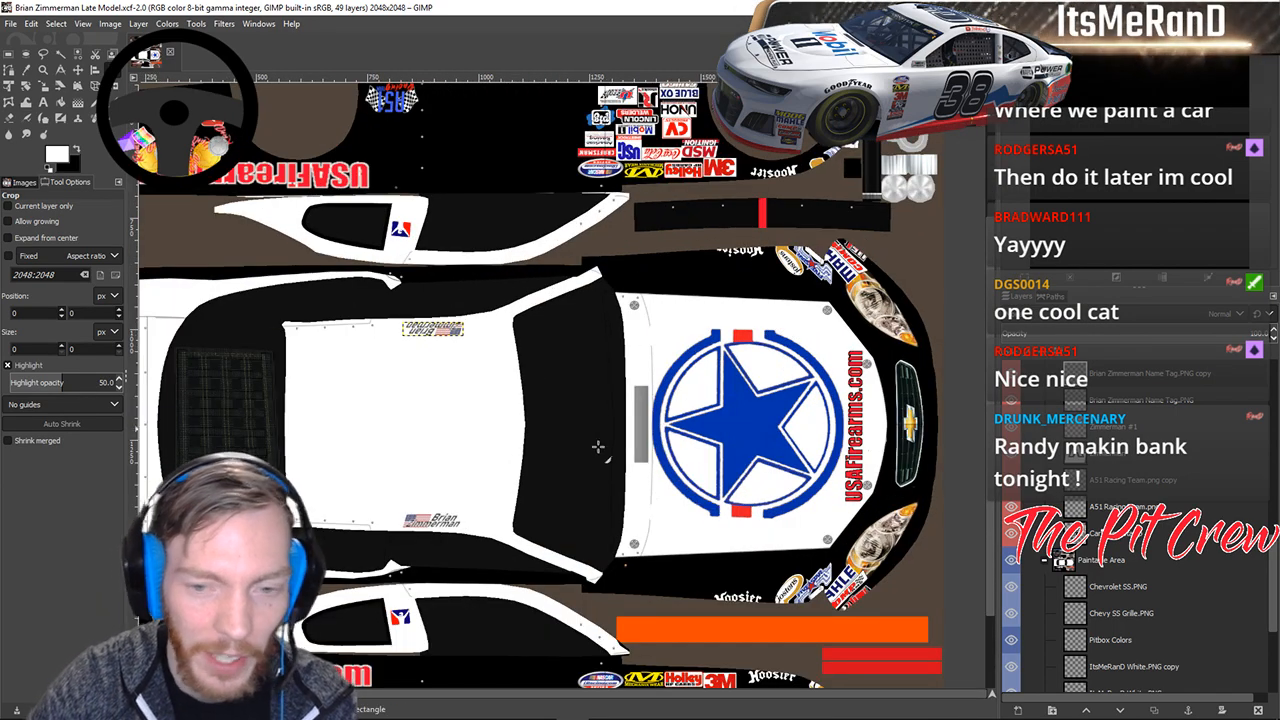
left_click_drag(502, 479, 690, 425)
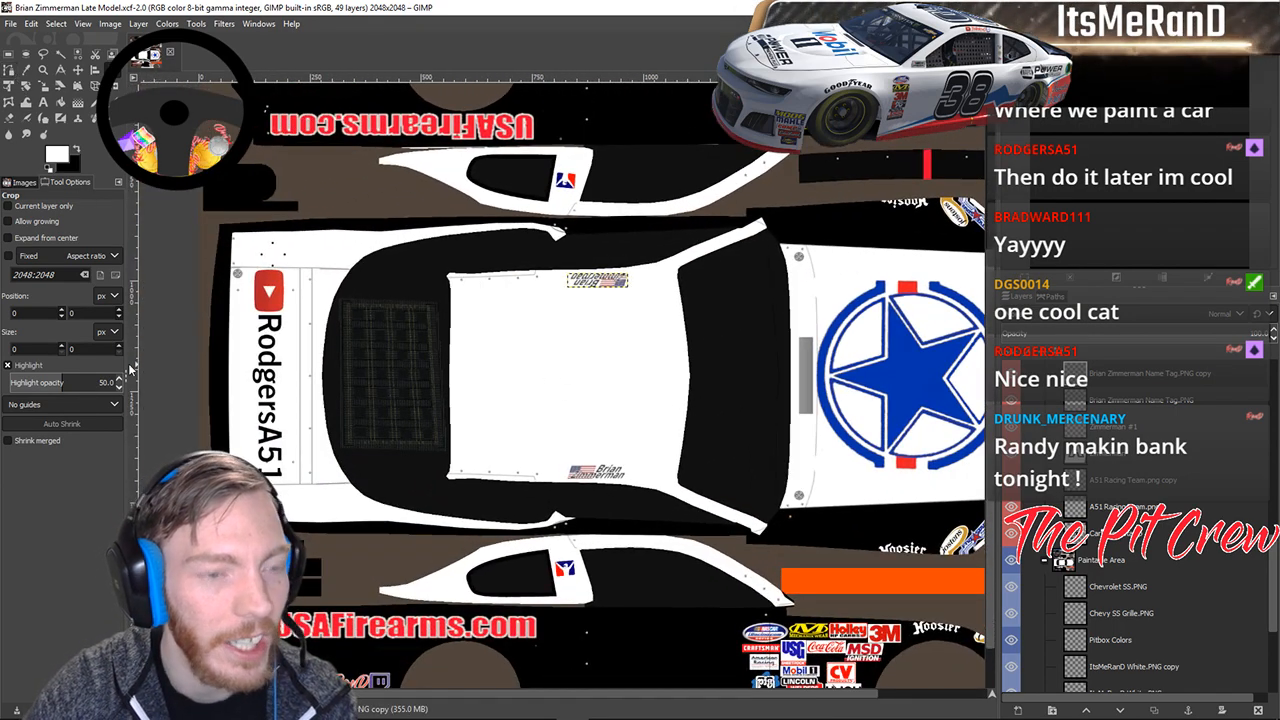
left_click(340, 707)
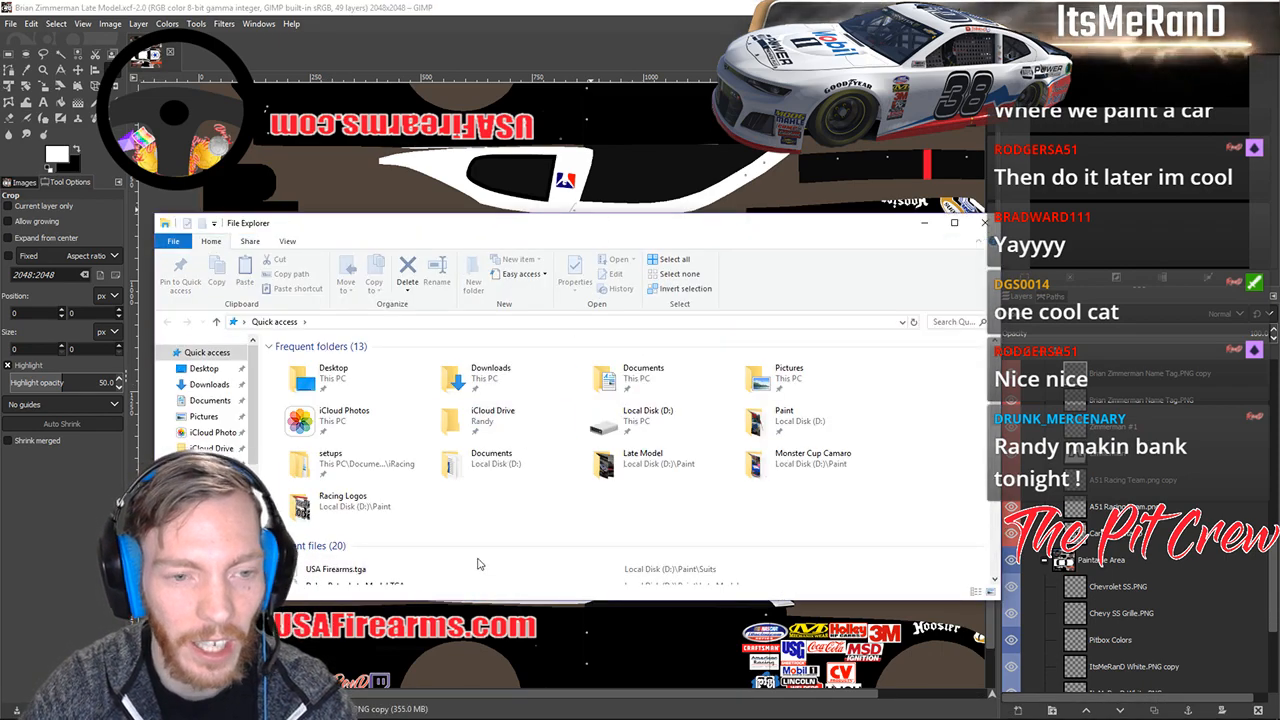
Open the Racing Logos folder and view the driver nameplate image up close.
double_click(310, 500)
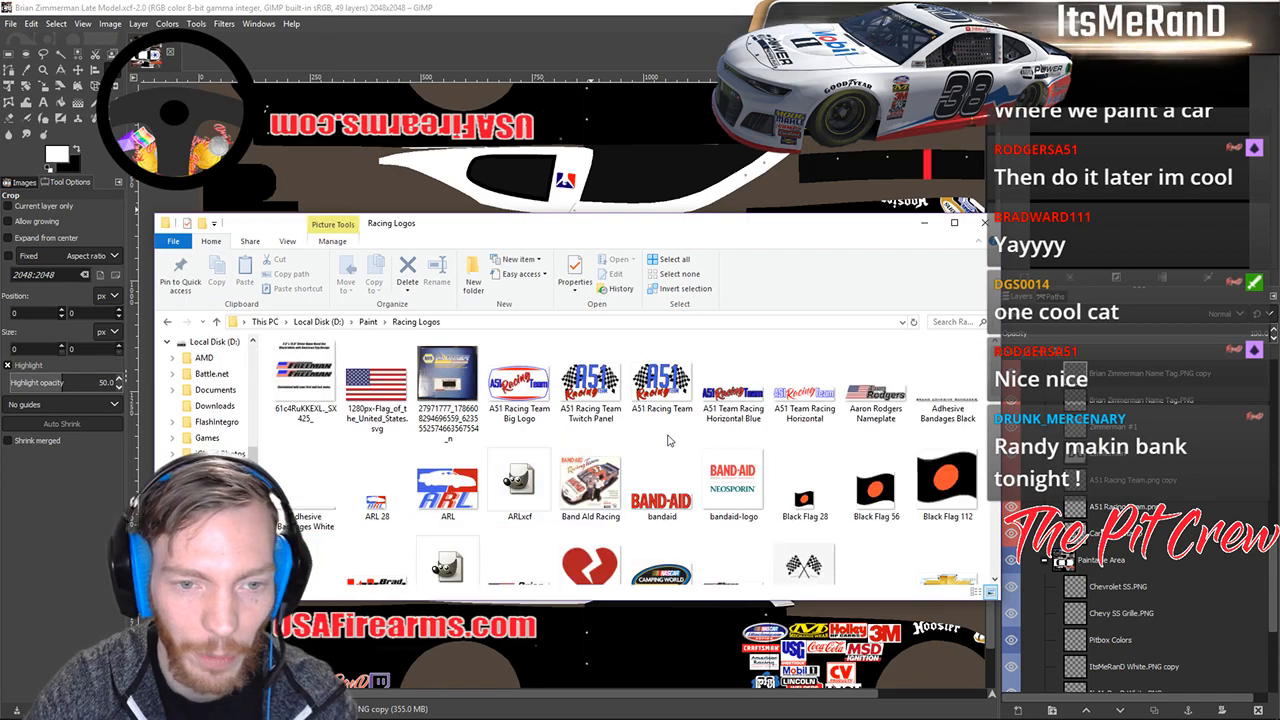
scroll(746, 440, "down", 5)
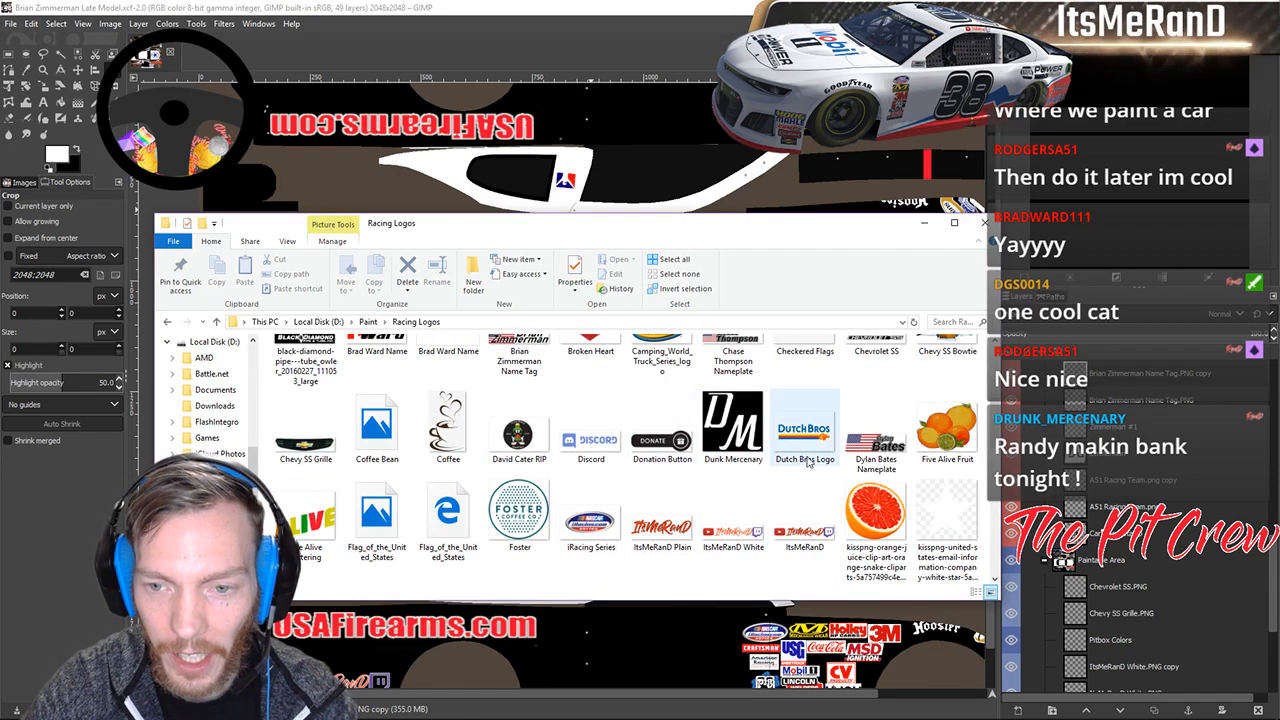
left_click(862, 445)
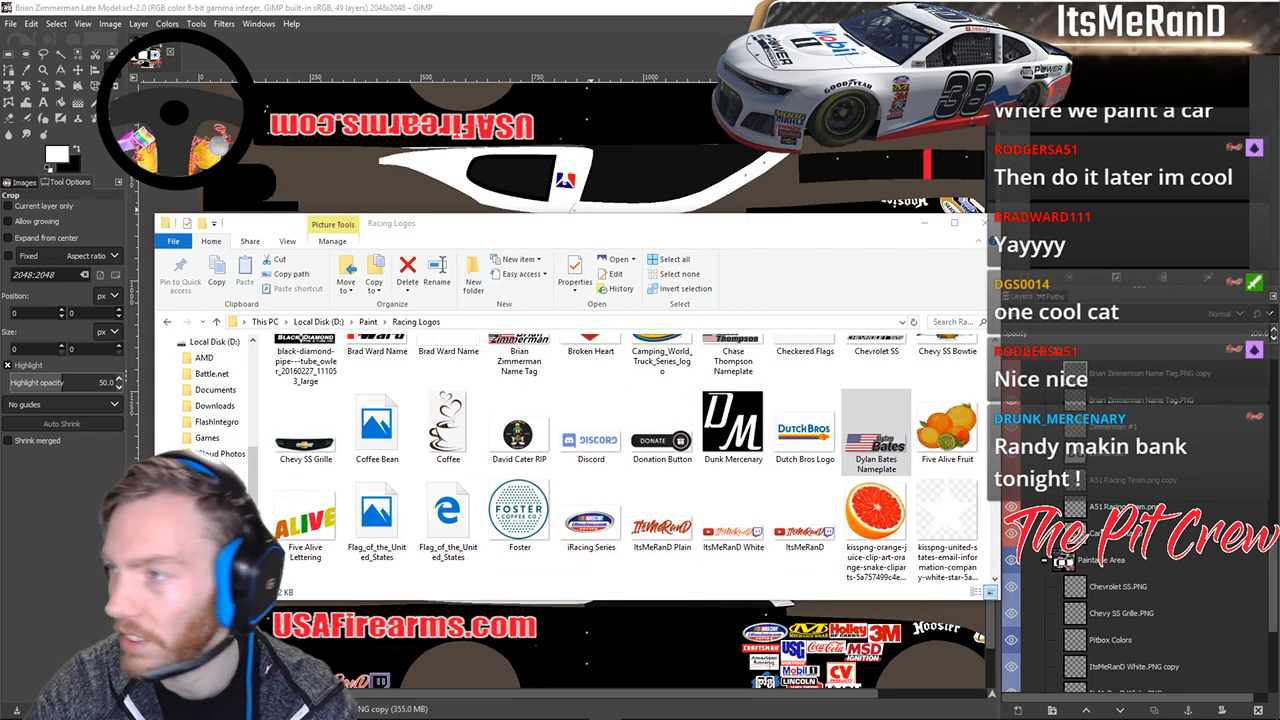
left_click_drag(1279, 62, 502, 143)
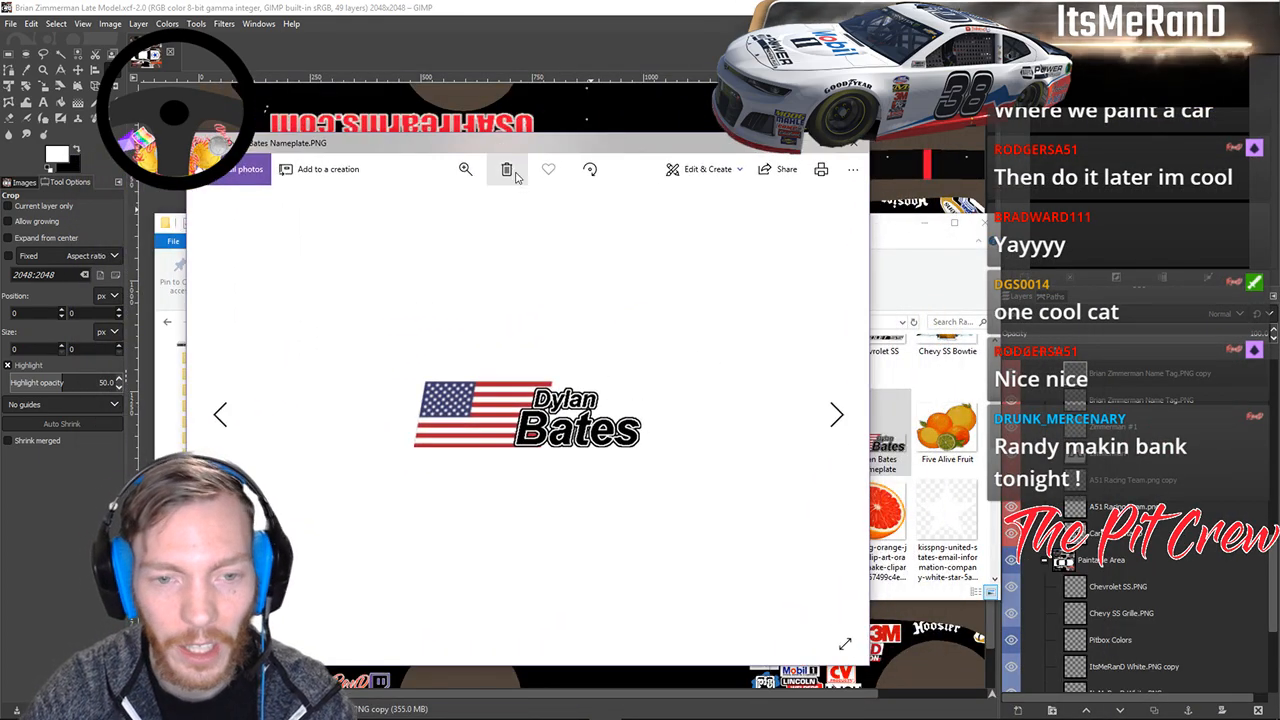
left_click(853, 148)
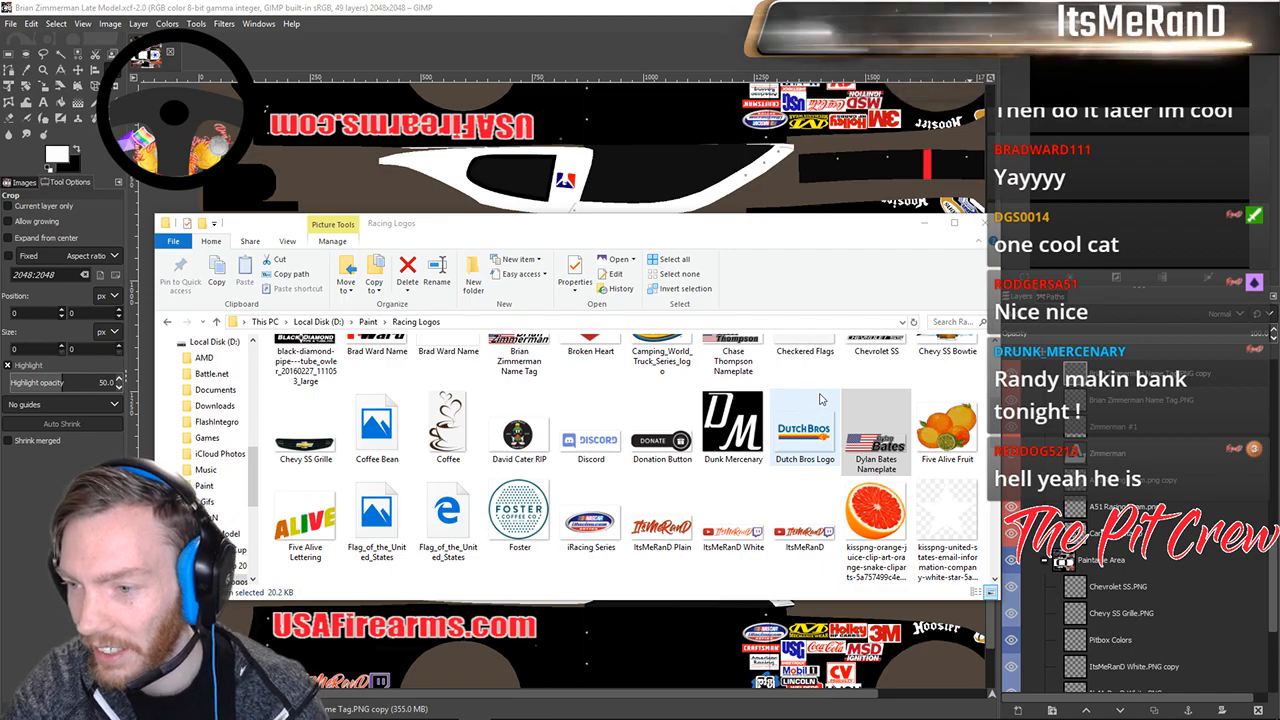
Preview two more saved flag nameplate images, closing each viewer.
scroll(632, 505, "down", 5)
scroll(632, 505, "up", 1)
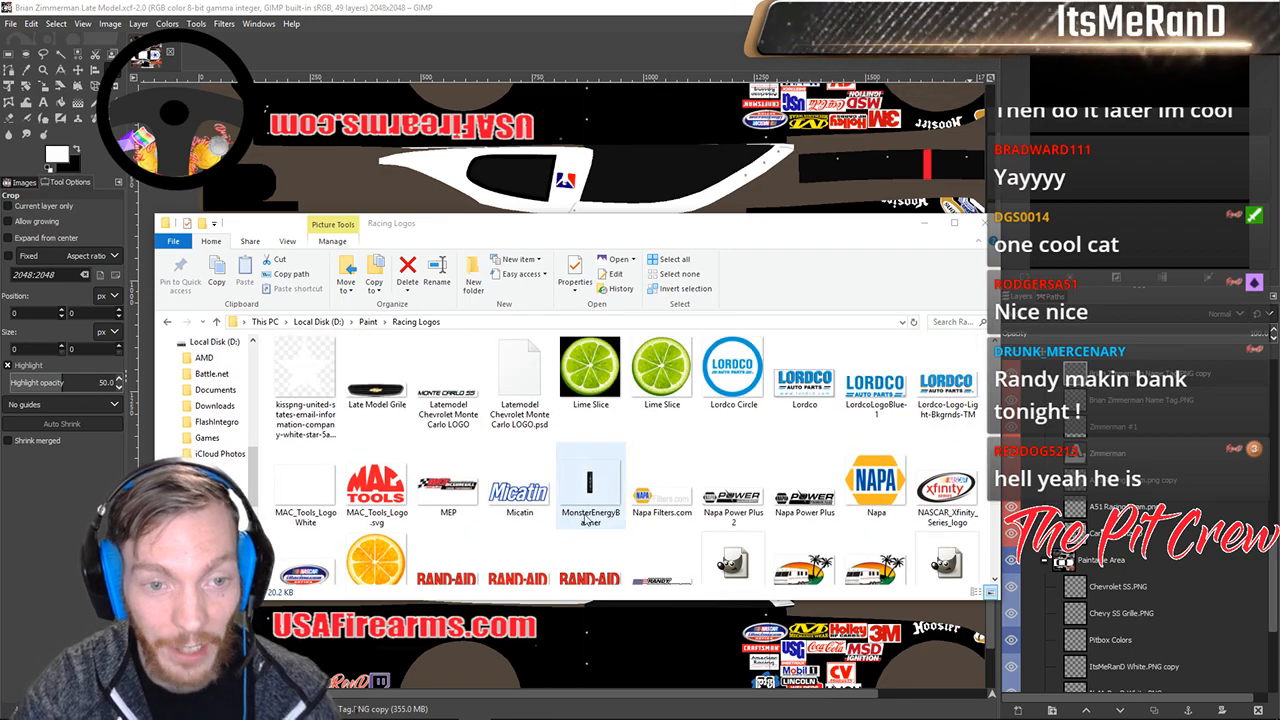
scroll(625, 510, "down", 3)
scroll(610, 515, "up", 10)
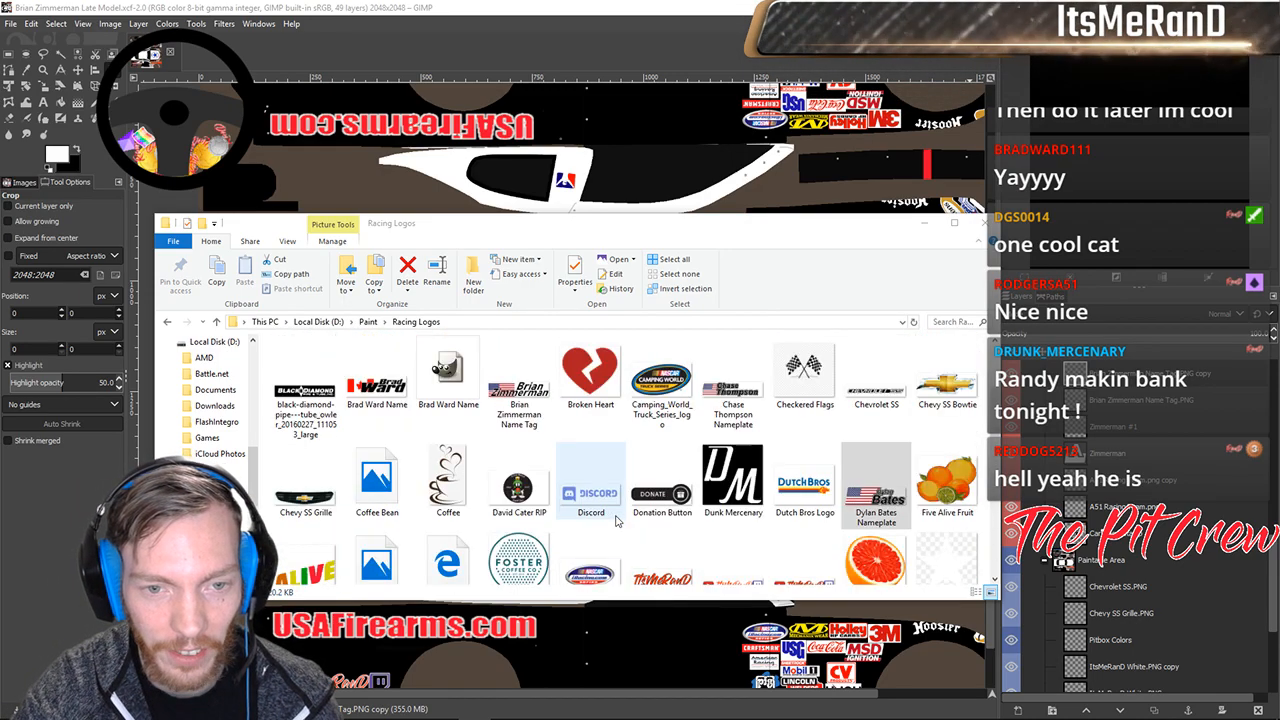
scroll(528, 402, "down", 12)
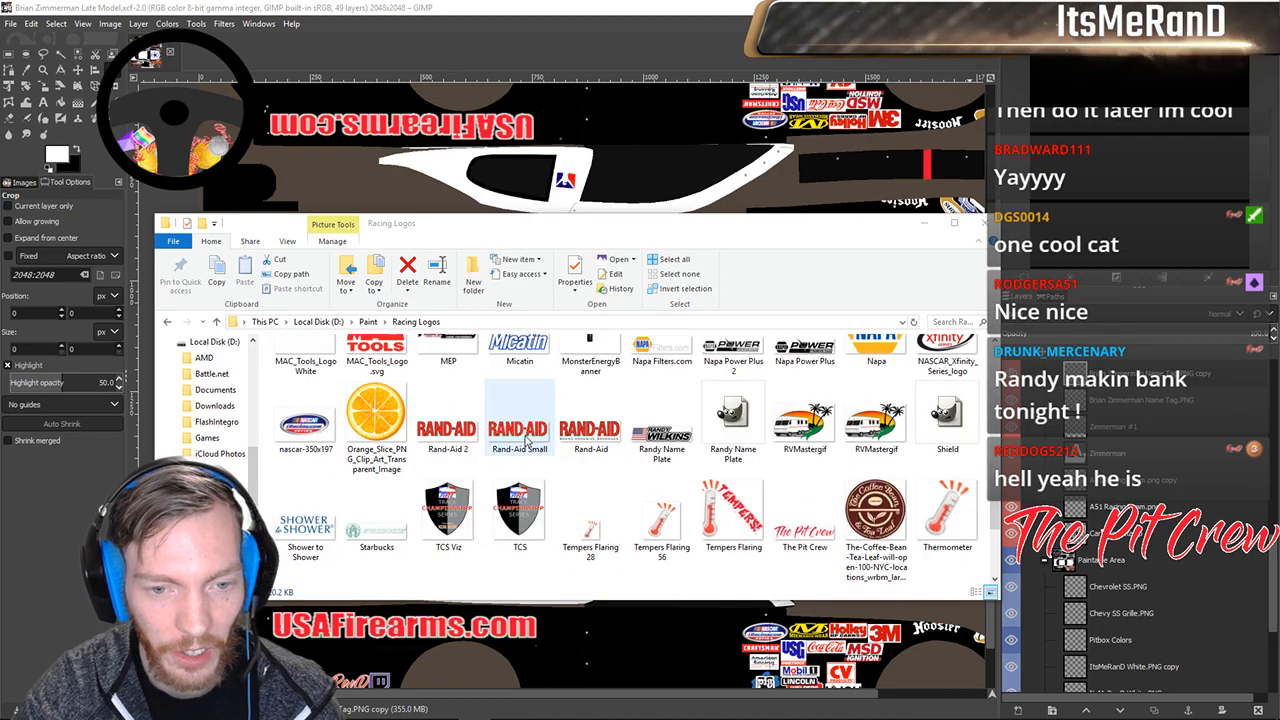
scroll(647, 515, "up", 3)
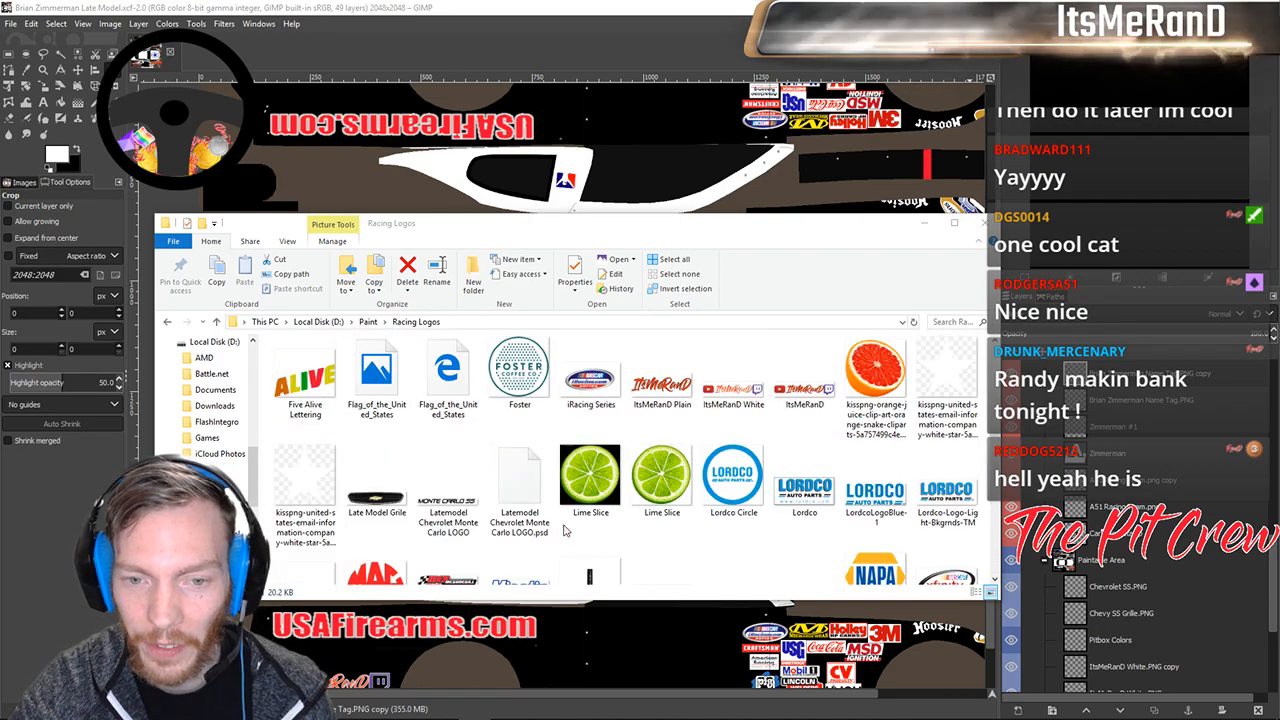
double_click(663, 548)
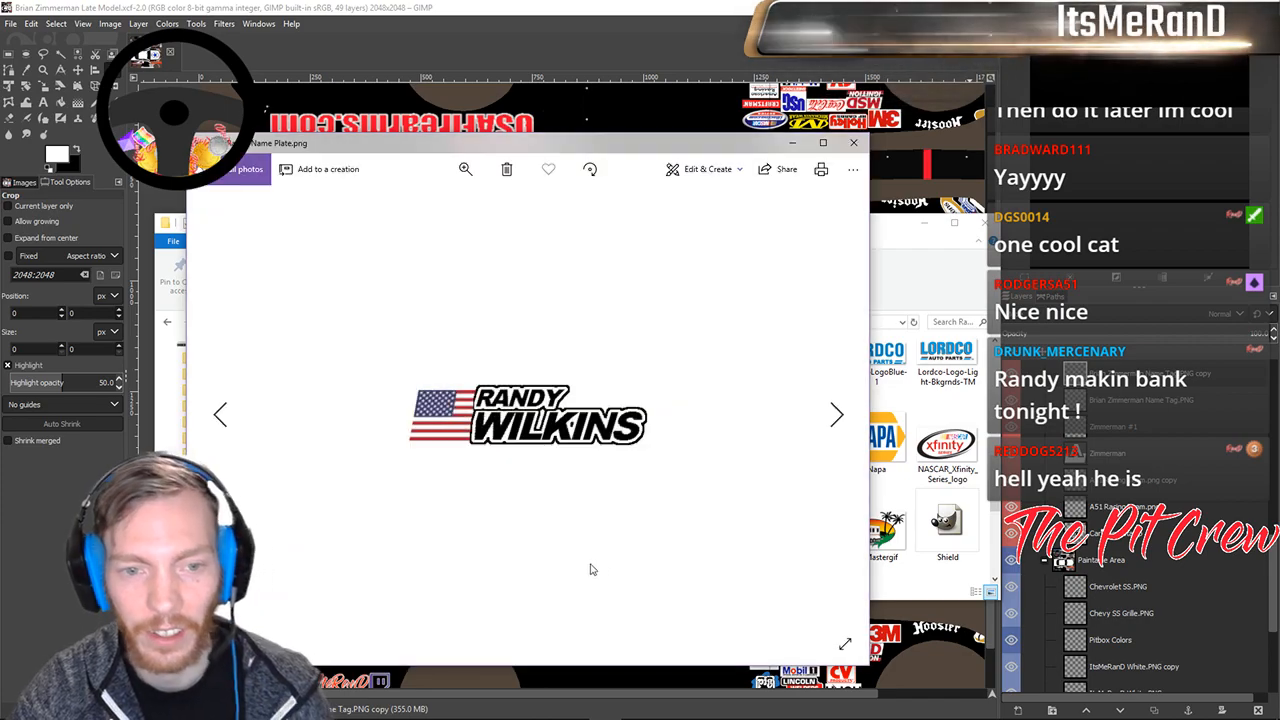
left_click(853, 142)
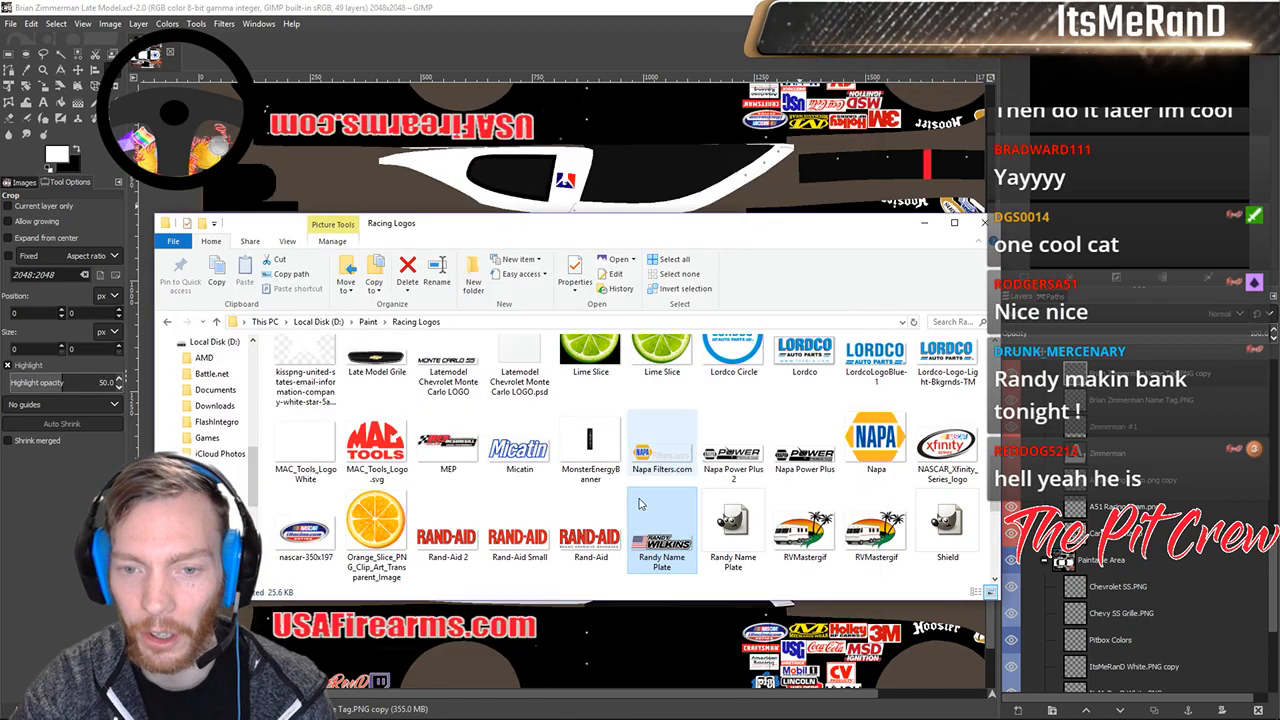
scroll(617, 525, "up", 10)
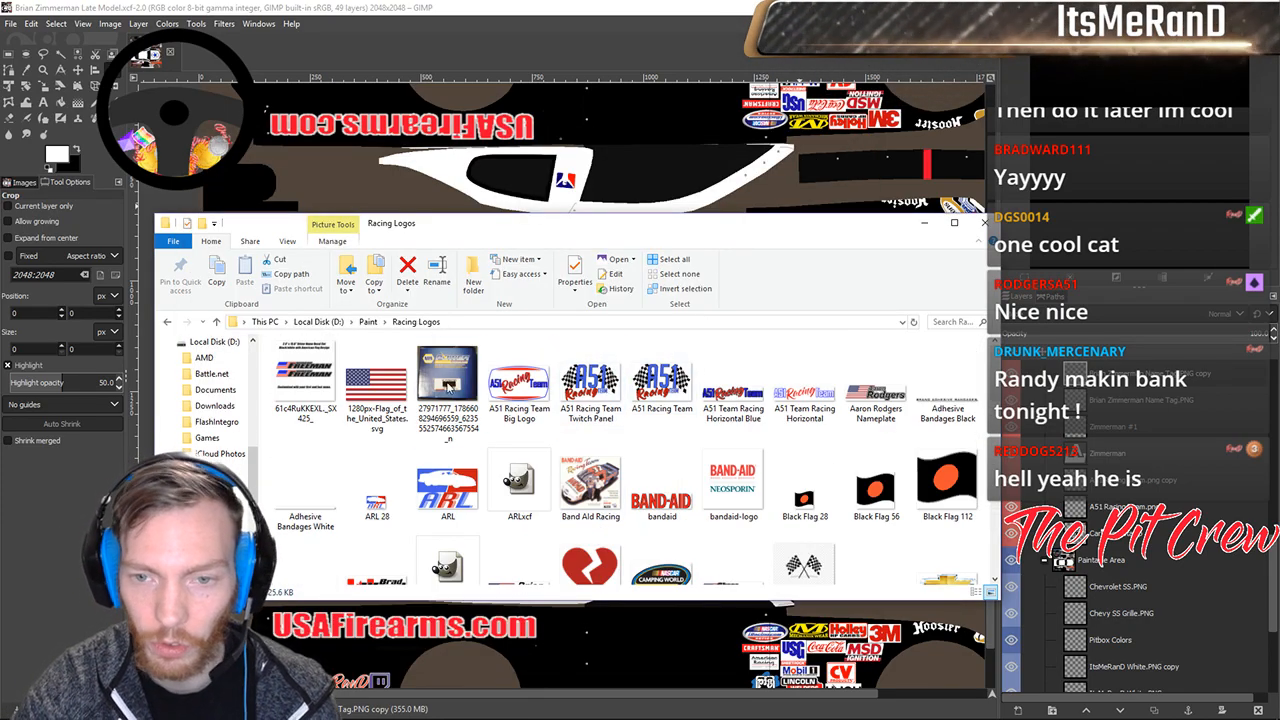
double_click(868, 404)
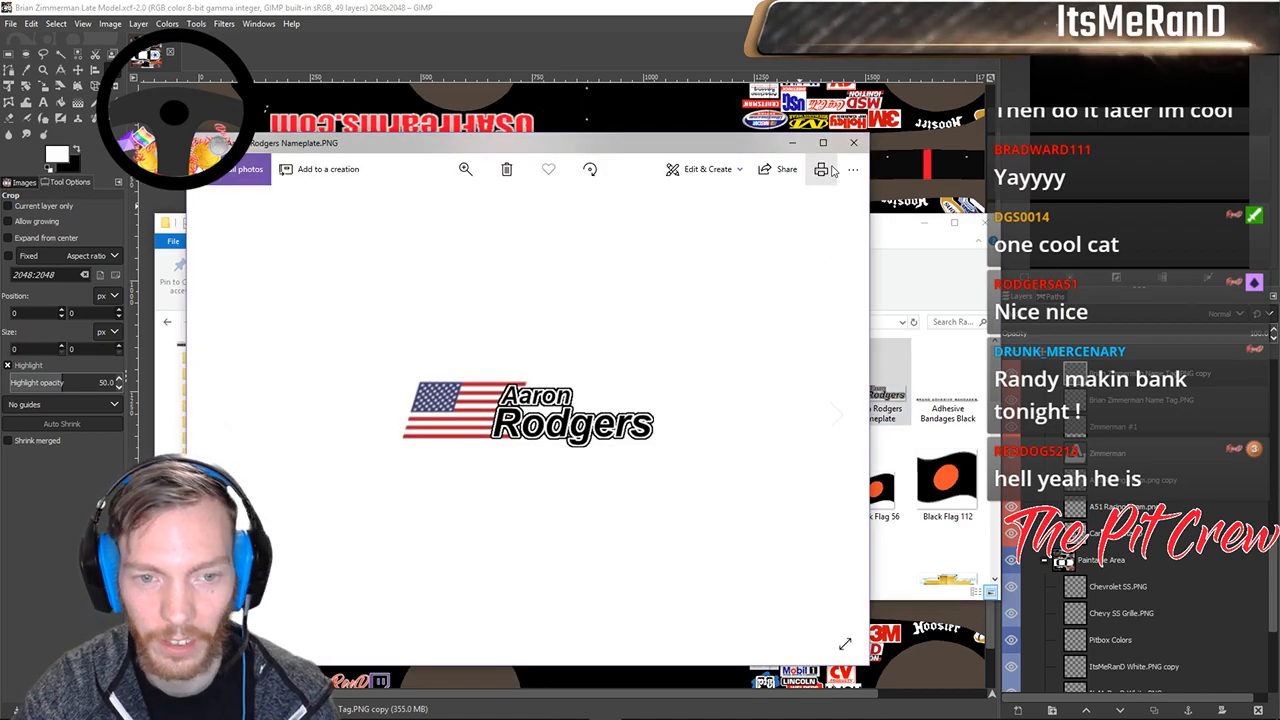
left_click(853, 142)
Preview a third nameplate example, then return to the GIMP livery window.
scroll(722, 462, "down", 7)
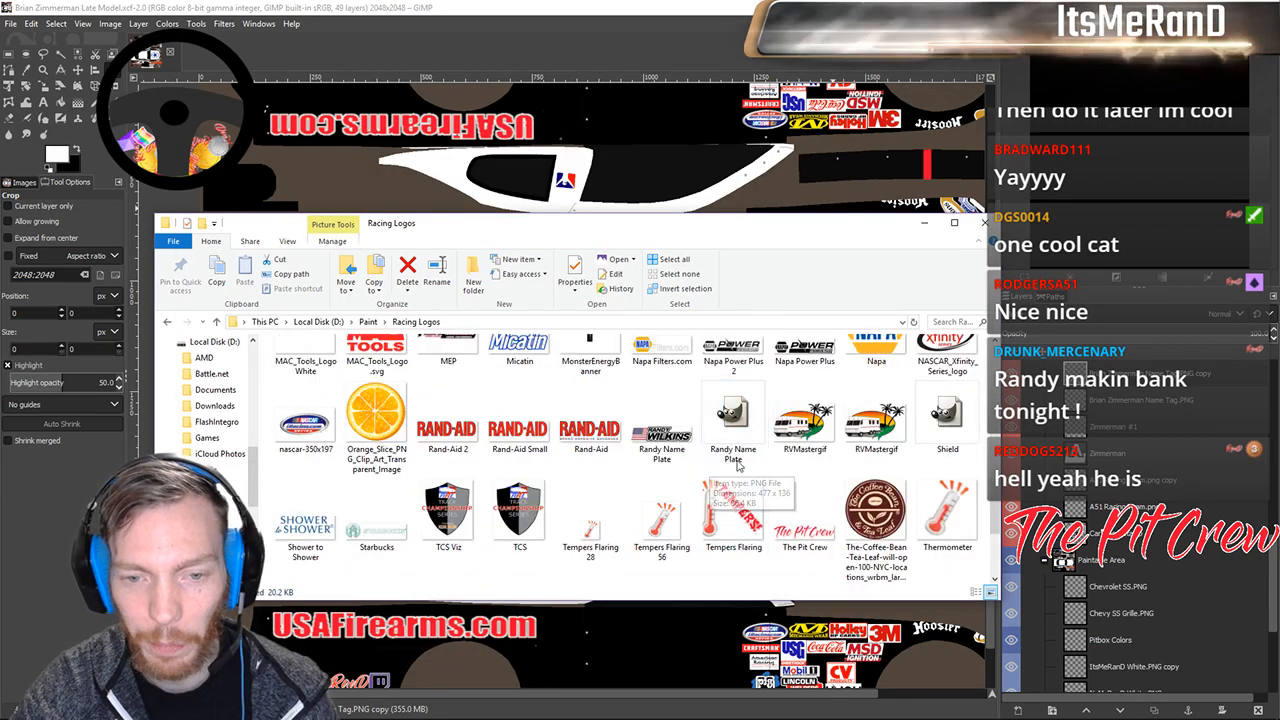
scroll(724, 464, "up", 2)
scroll(828, 508, "down", 1)
scroll(845, 420, "up", 3)
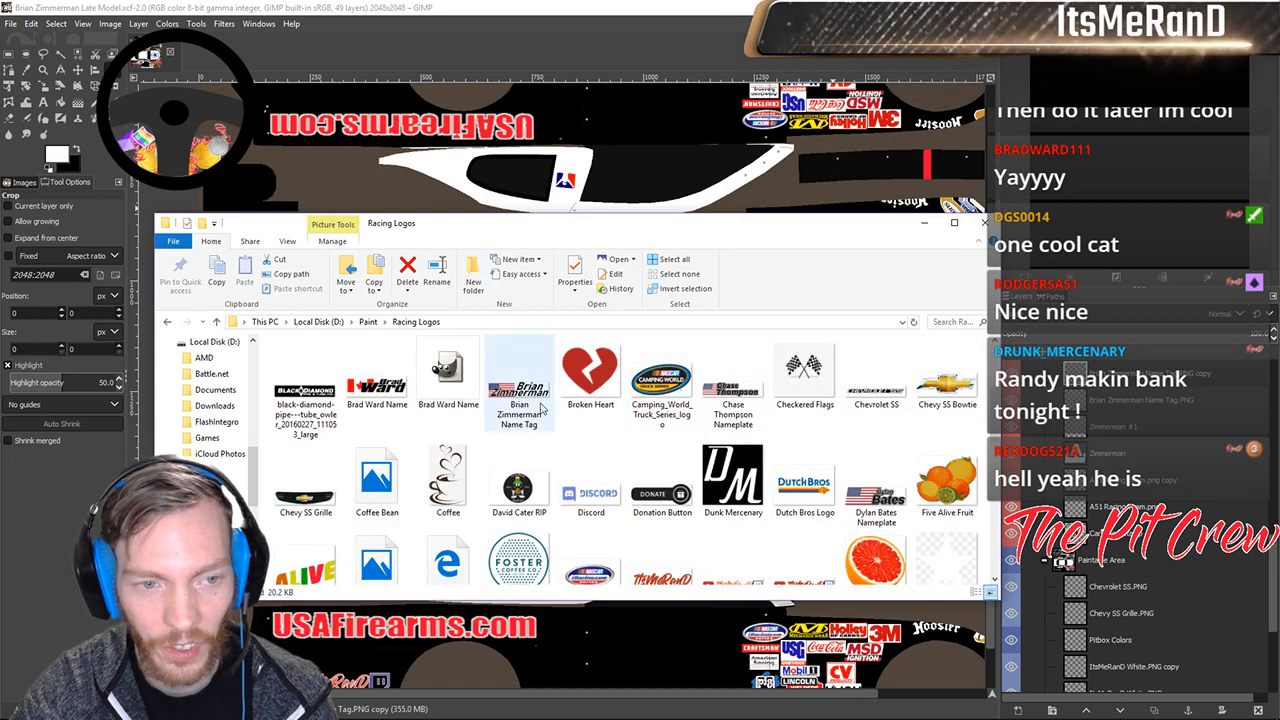
scroll(750, 440, "down", 2)
scroll(730, 440, "up", 2)
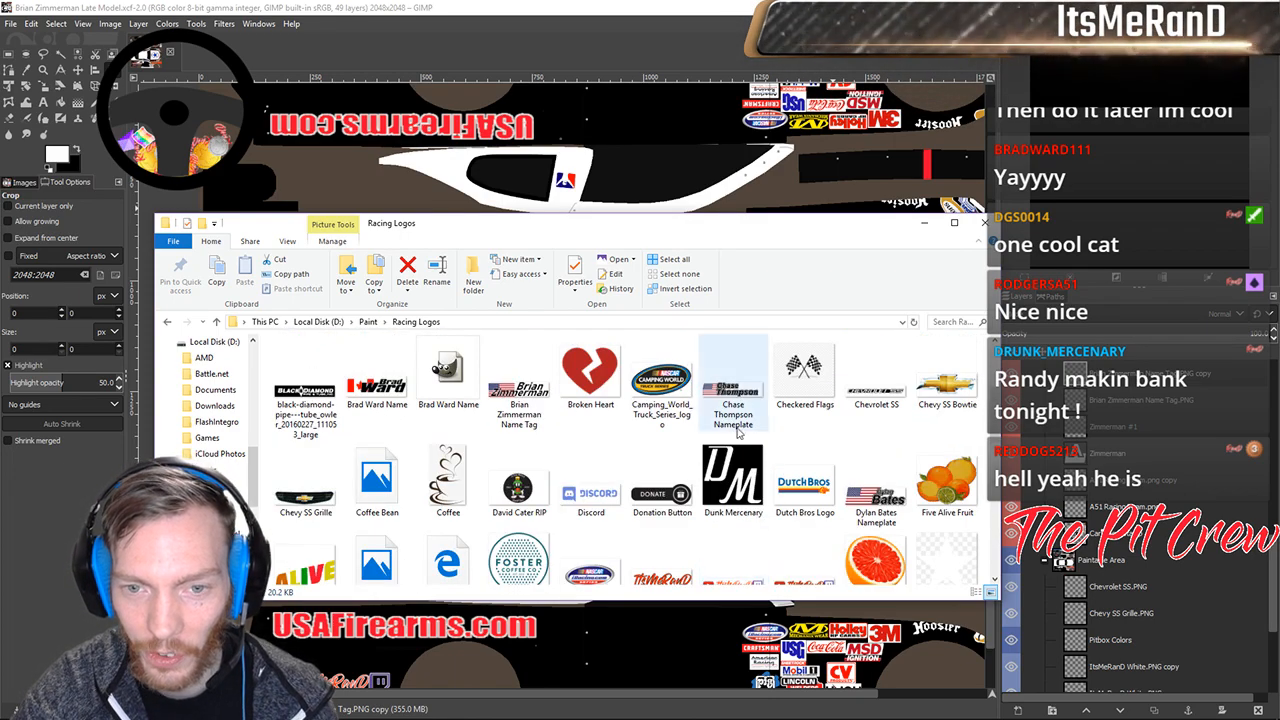
double_click(722, 384)
left_click(855, 145)
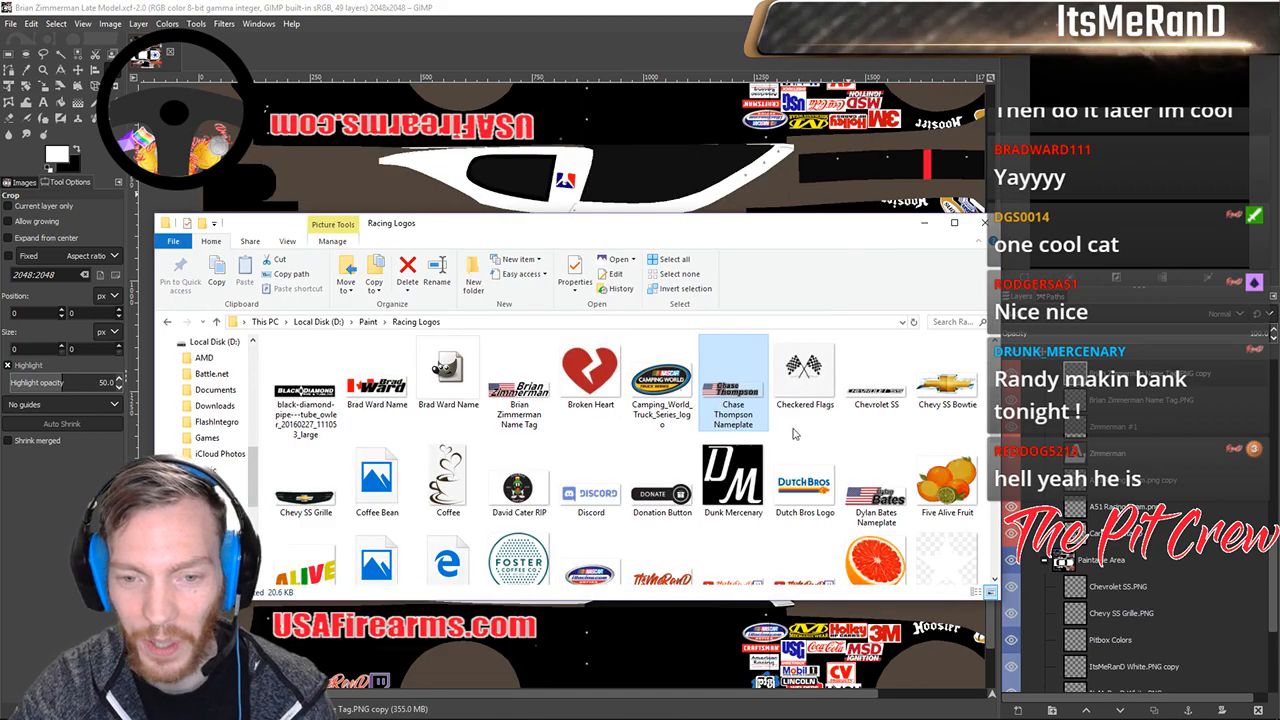
scroll(745, 440, "down", 3)
scroll(740, 450, "down", 3)
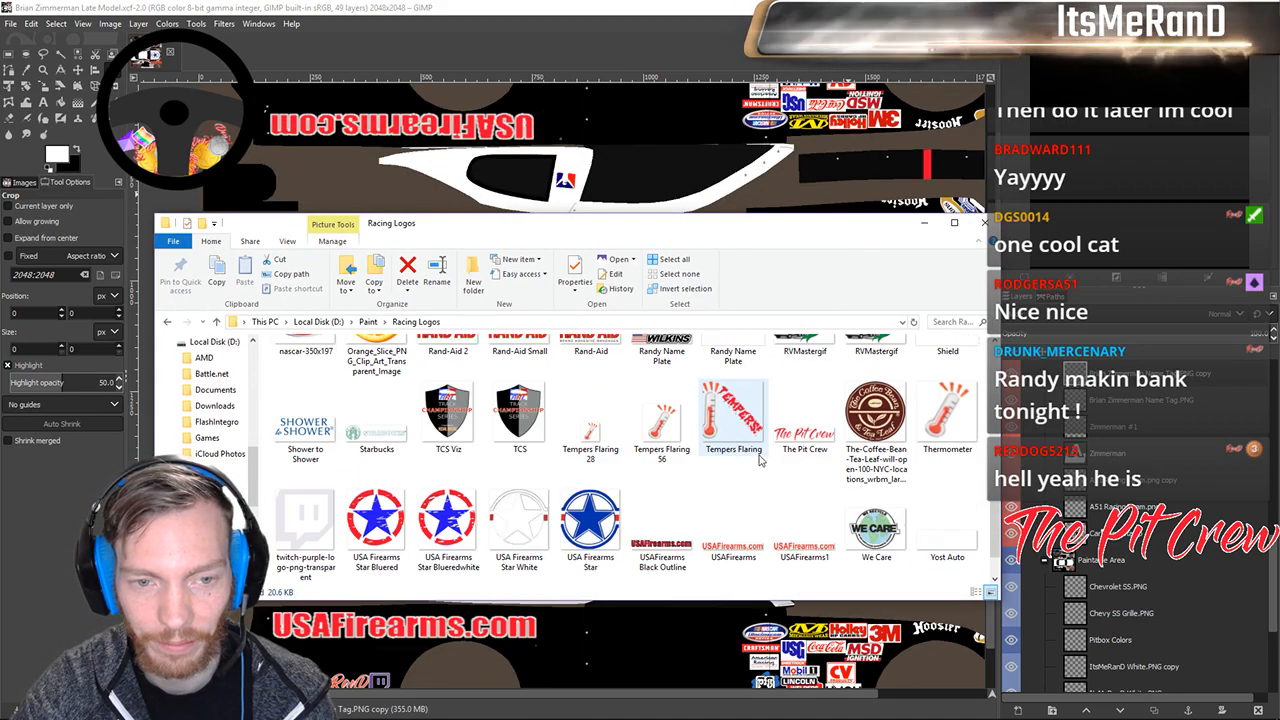
scroll(760, 455, "up", 4)
scroll(760, 460, "down", 3)
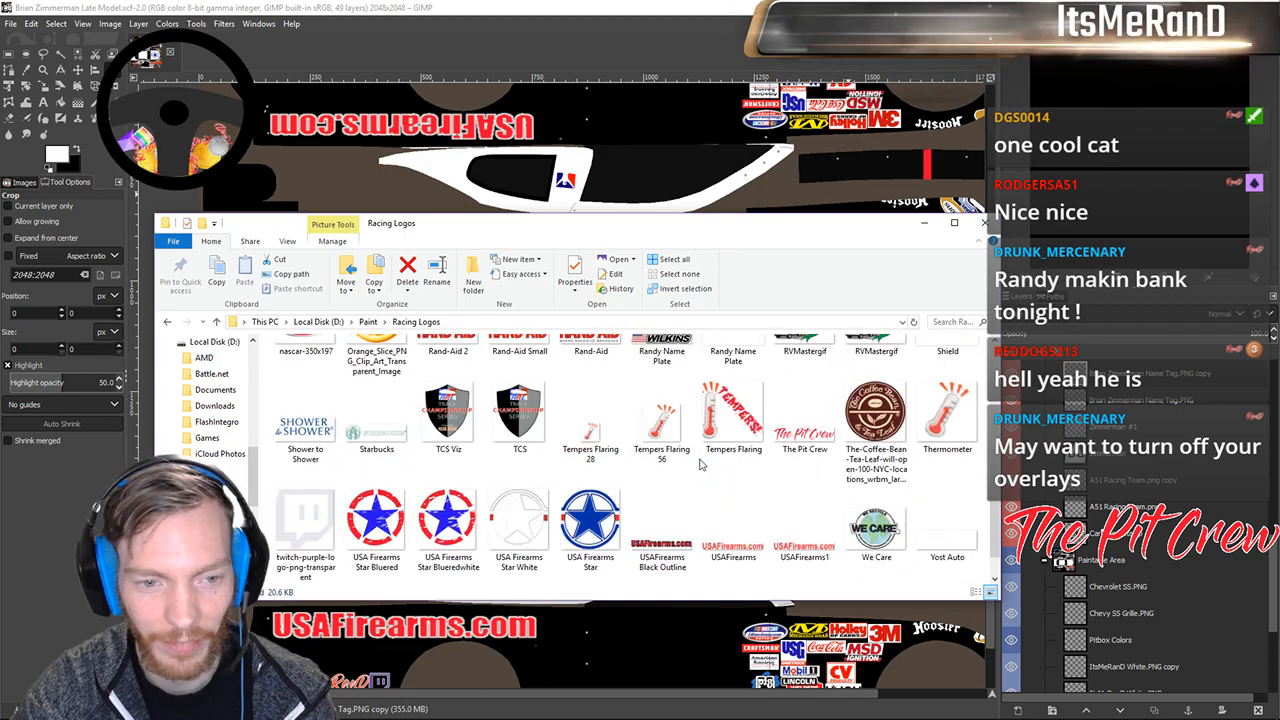
scroll(695, 476, "up", 1)
scroll(695, 476, "up", 15)
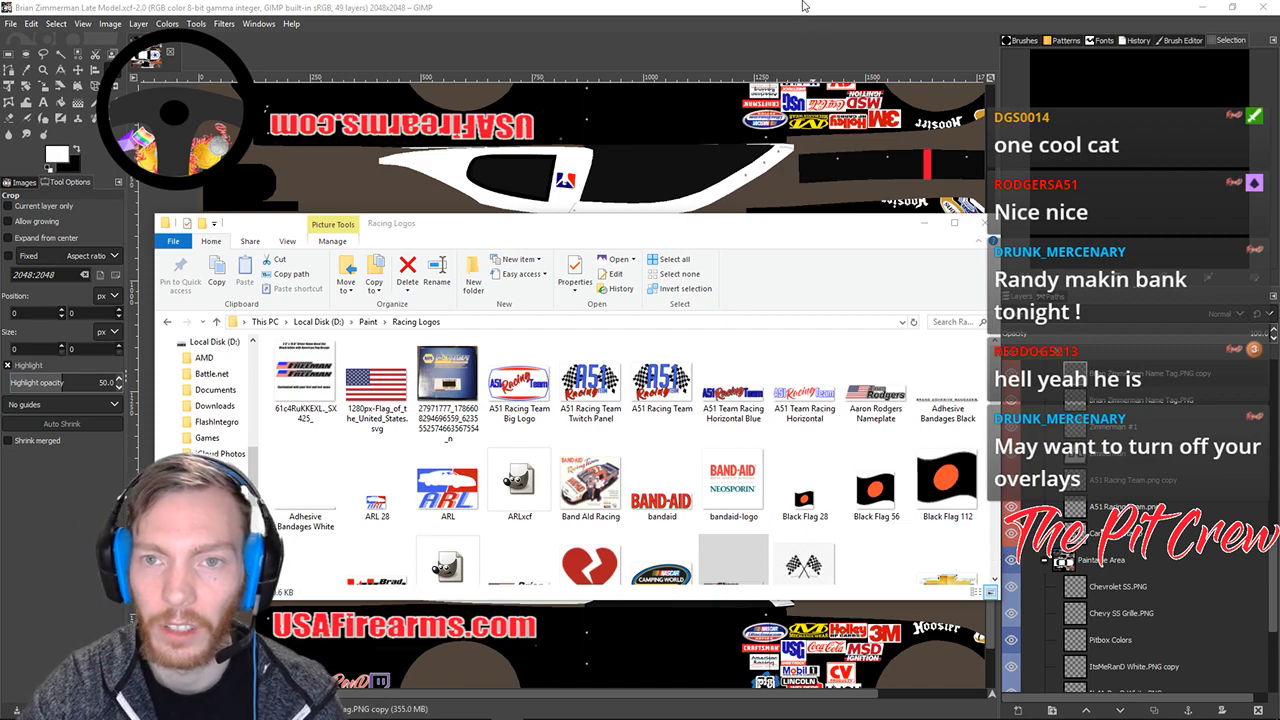
left_click(59, 219)
Create a new 2048×2048 image with File > New.
left_click(10, 23)
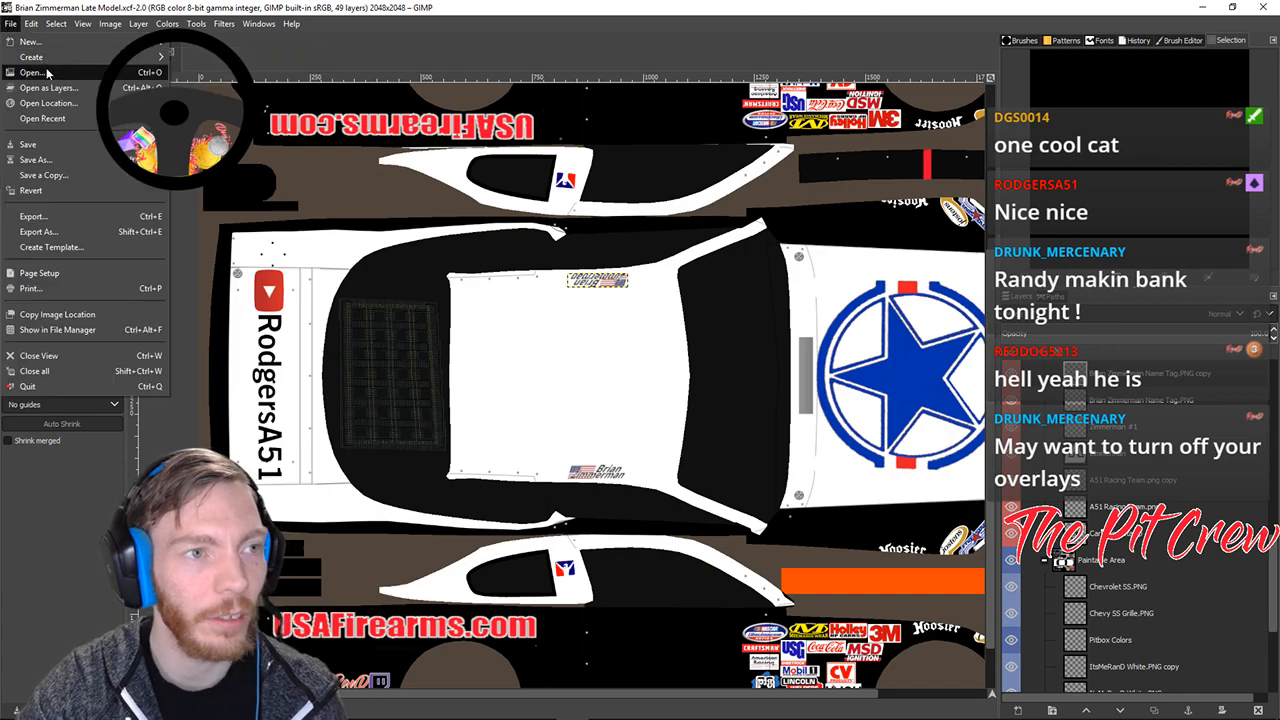
left_click(30, 34)
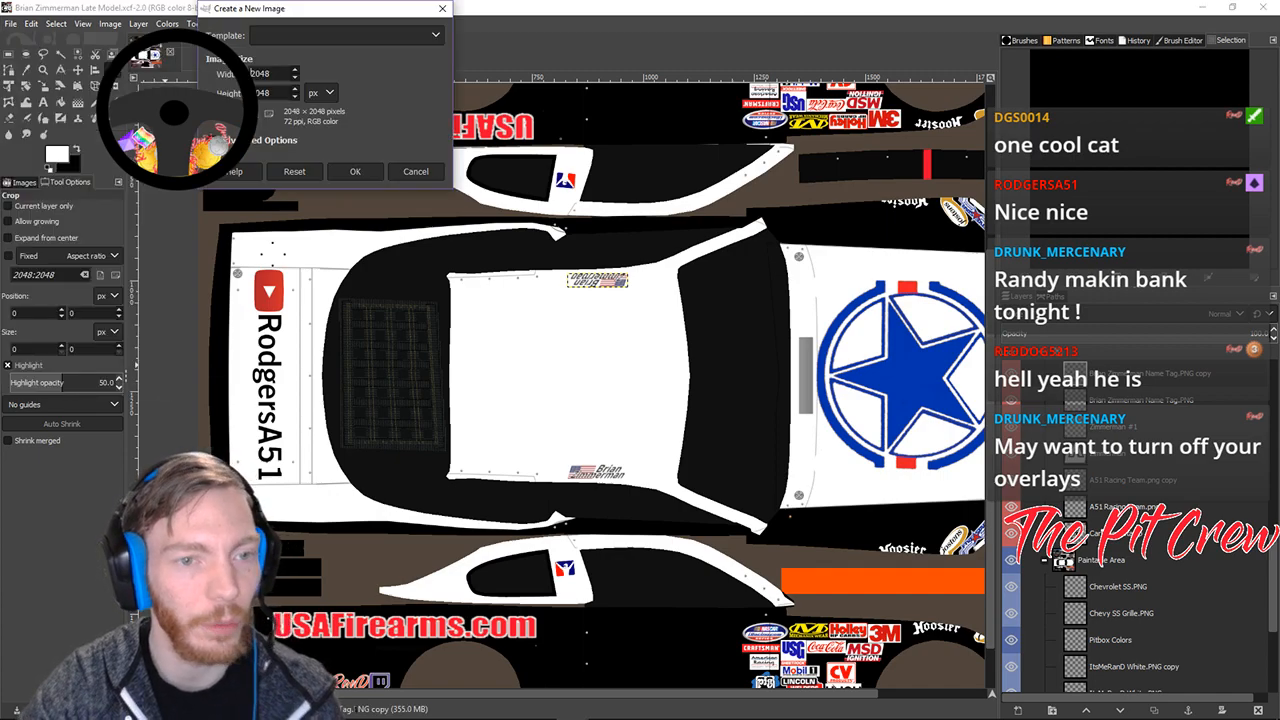
left_click(358, 172)
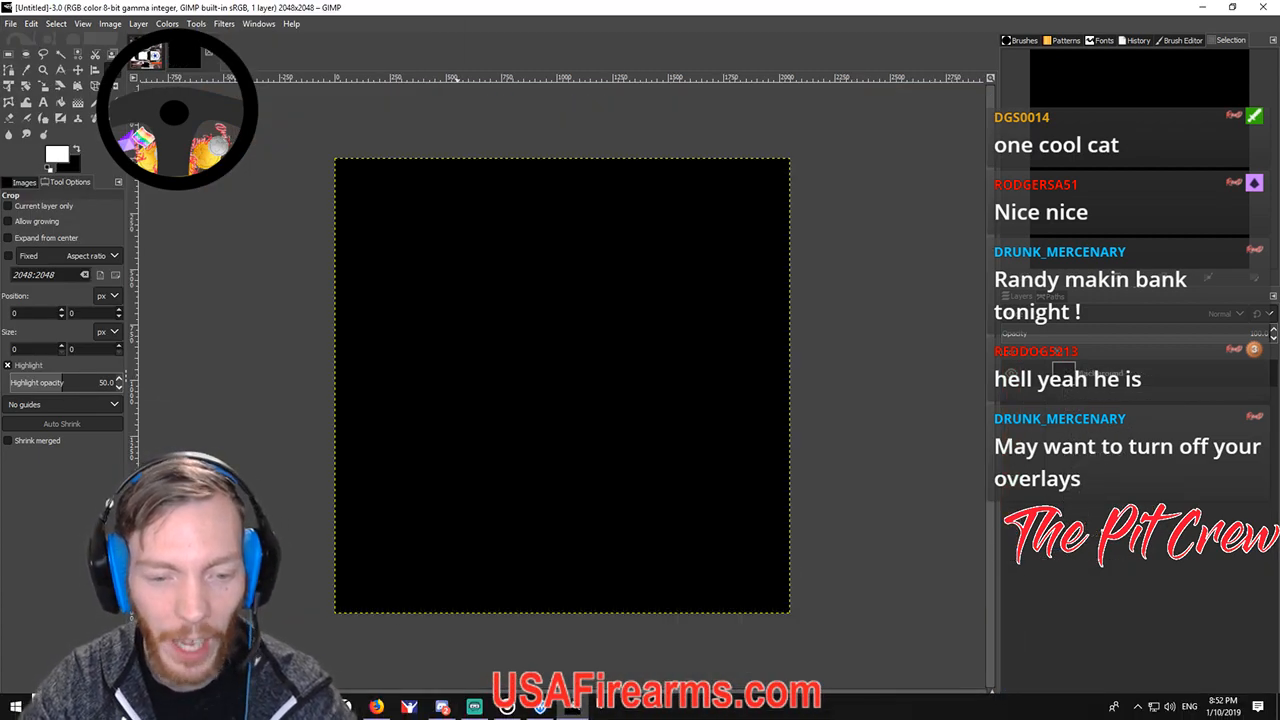
left_click(443, 707)
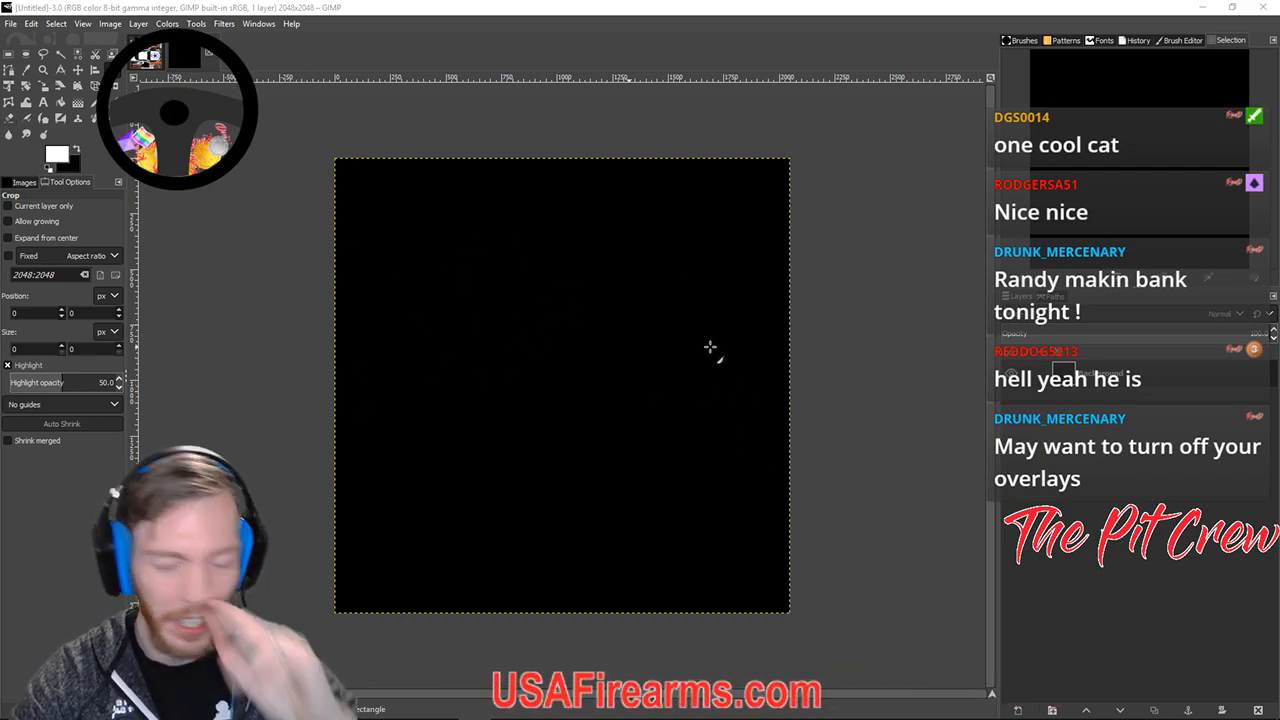
Add an alpha channel to the black Background layer.
right_click(1083, 389)
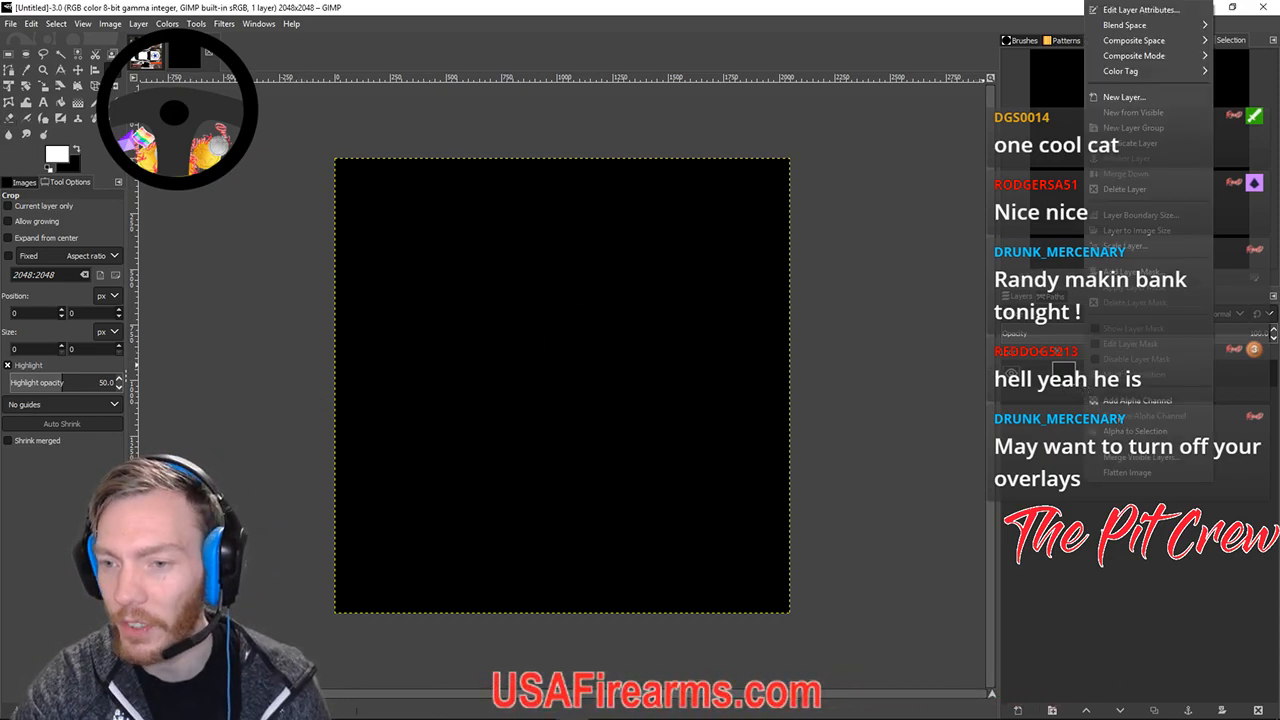
left_click(1122, 402)
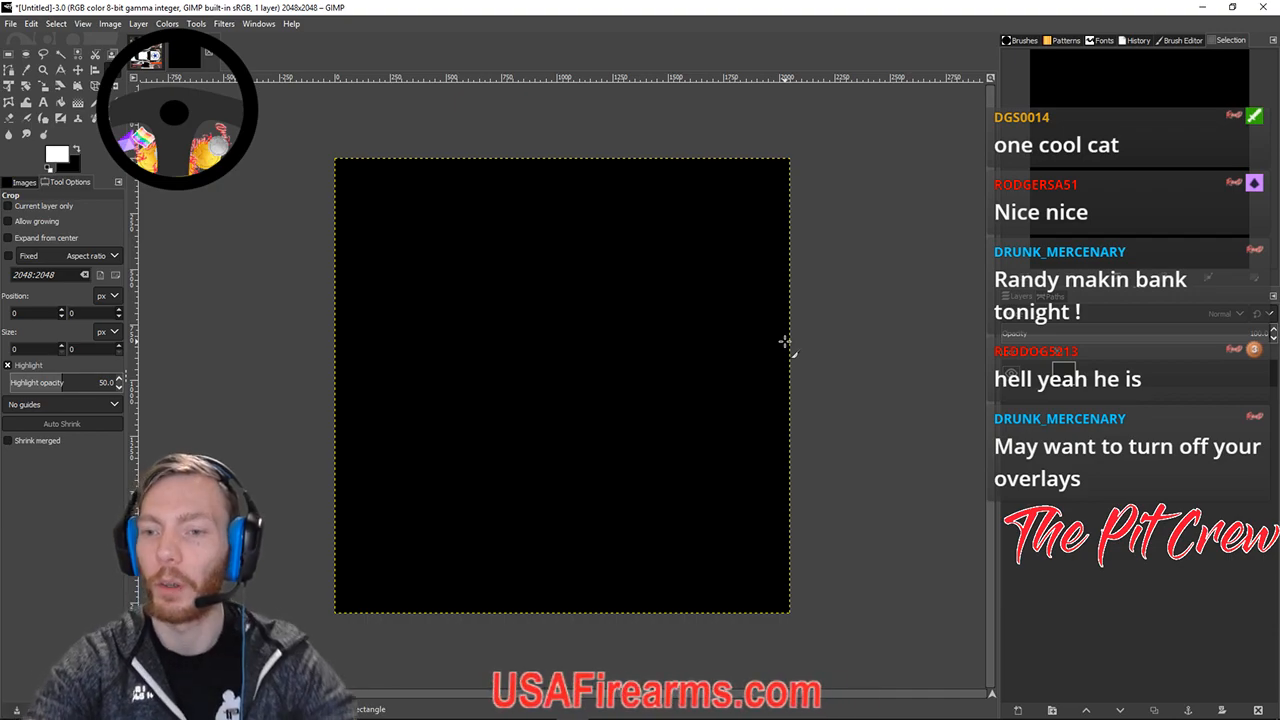
right_click(1090, 380)
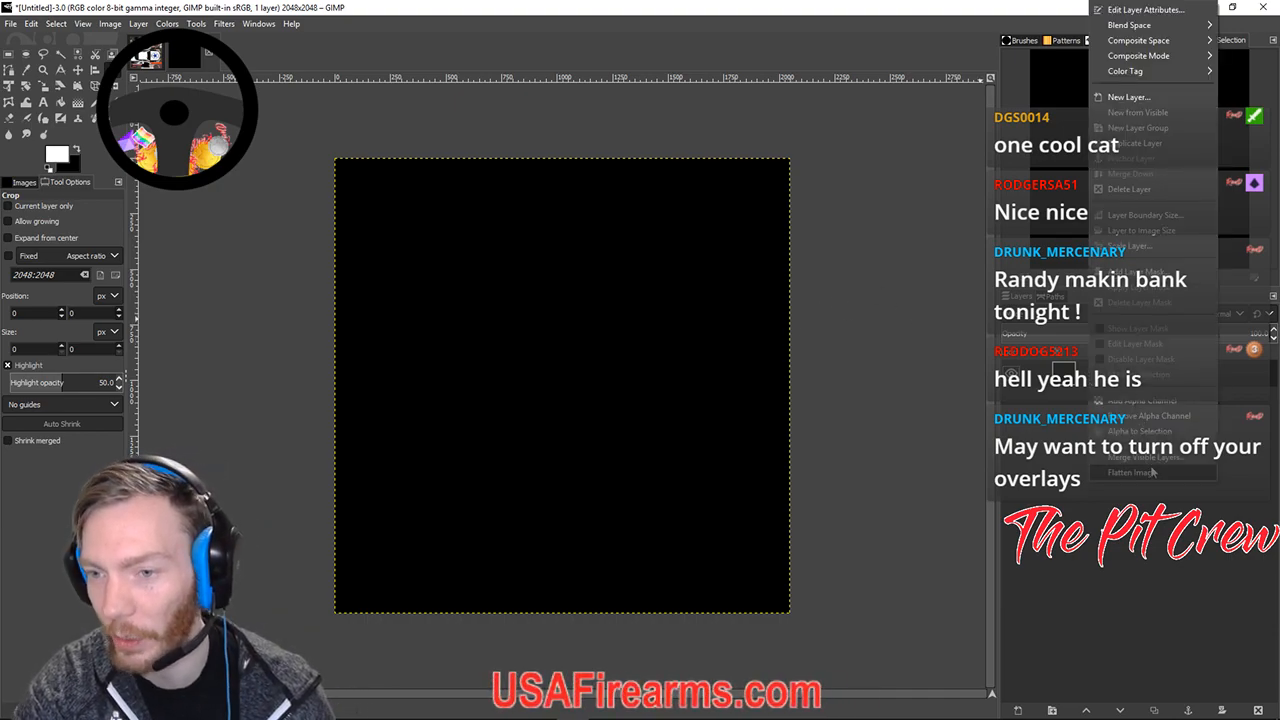
left_click(909, 364)
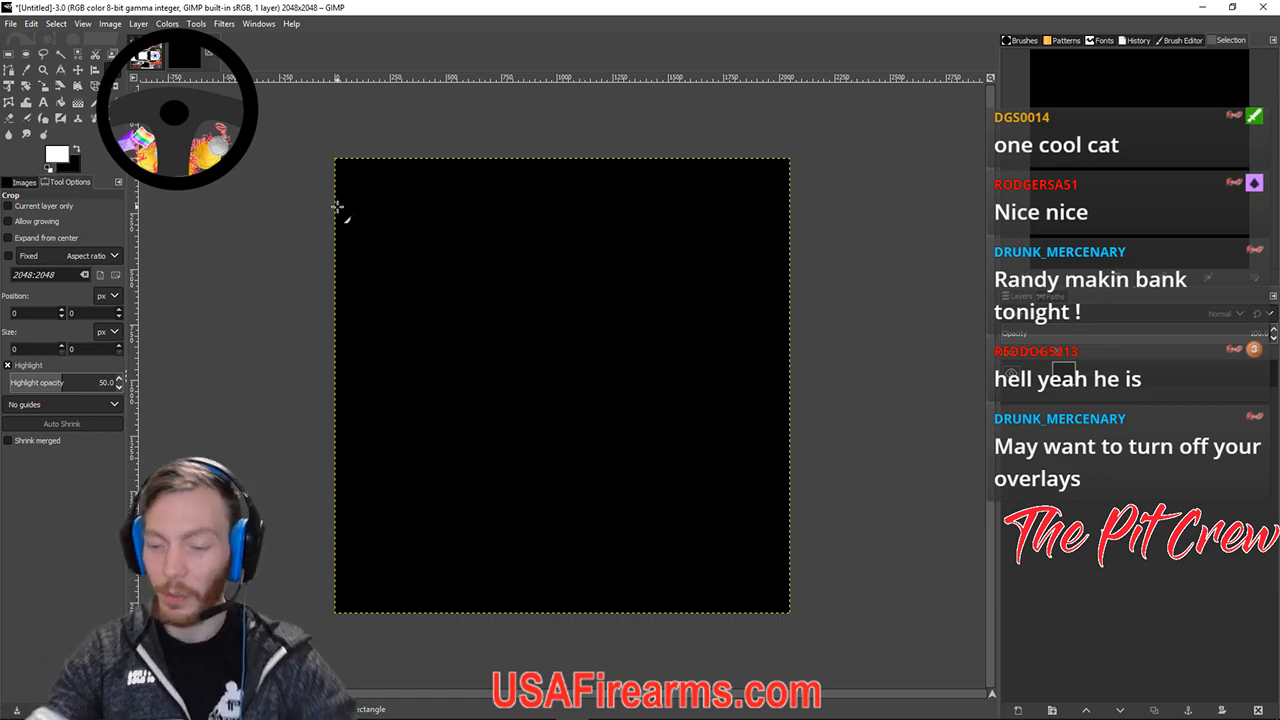
left_click(12, 25)
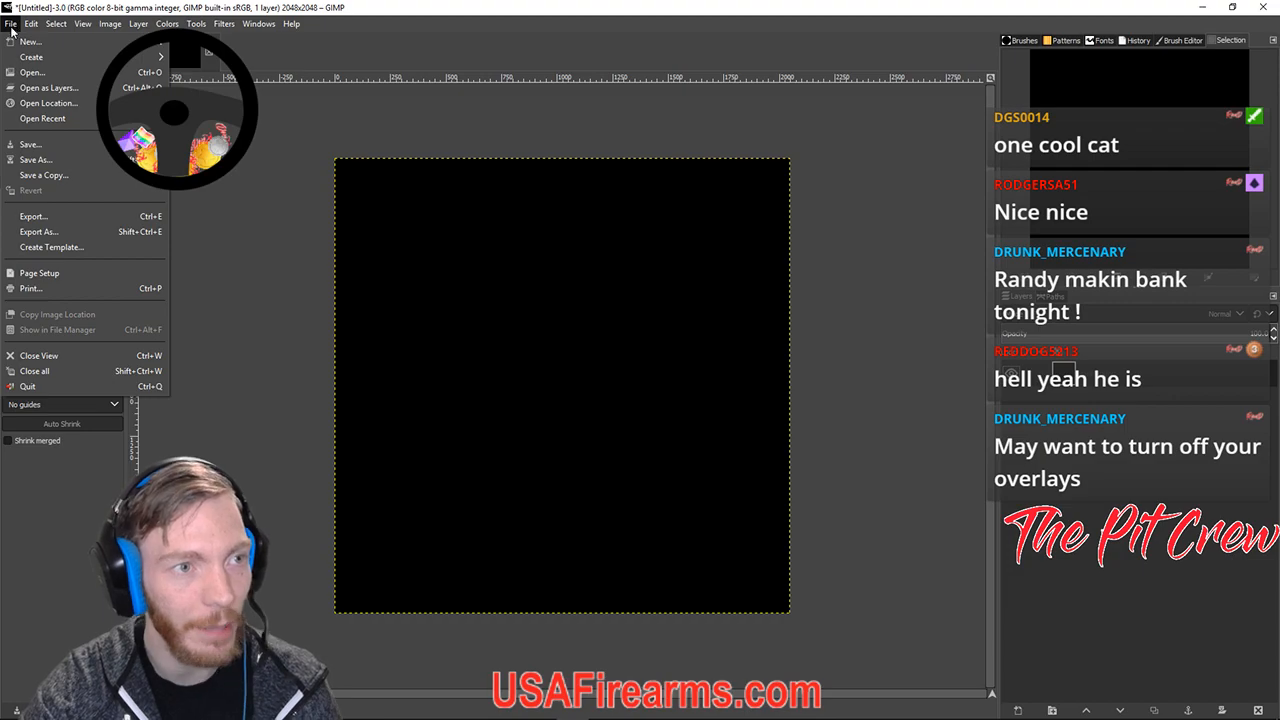
left_click(190, 6)
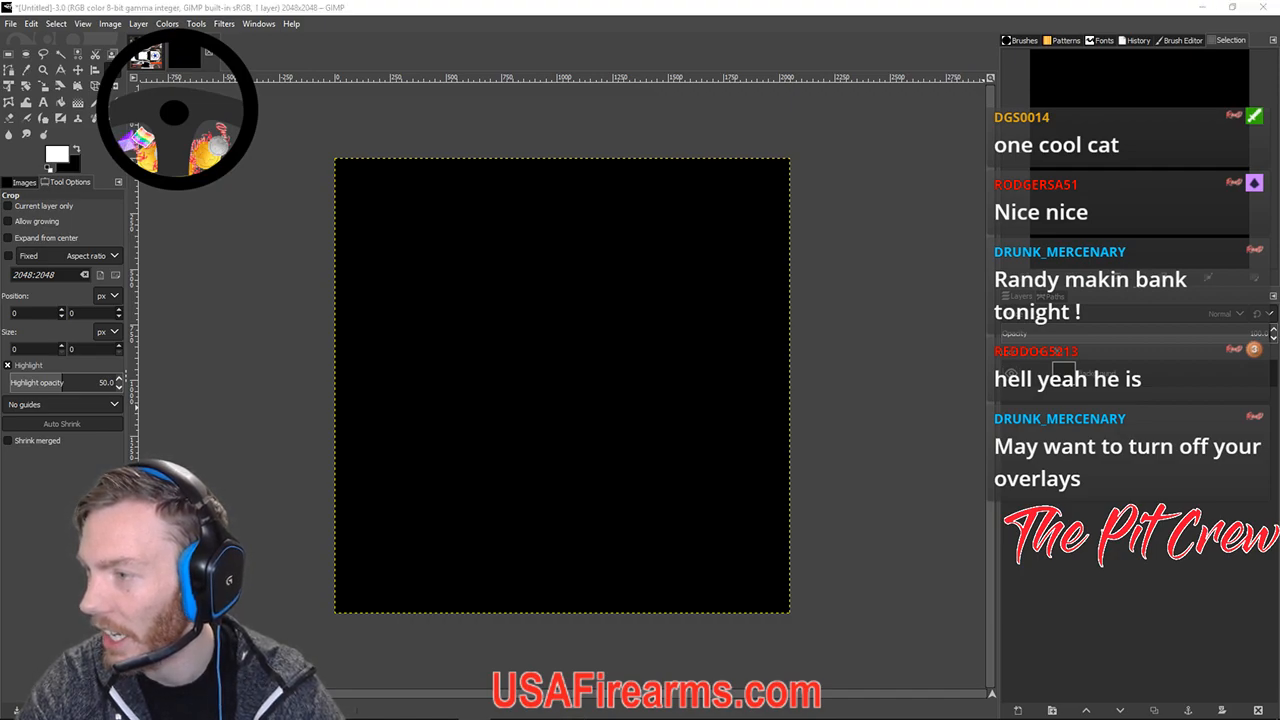
Delete the black fill from the Background layer so the canvas is fully transparent.
right_click(1076, 375)
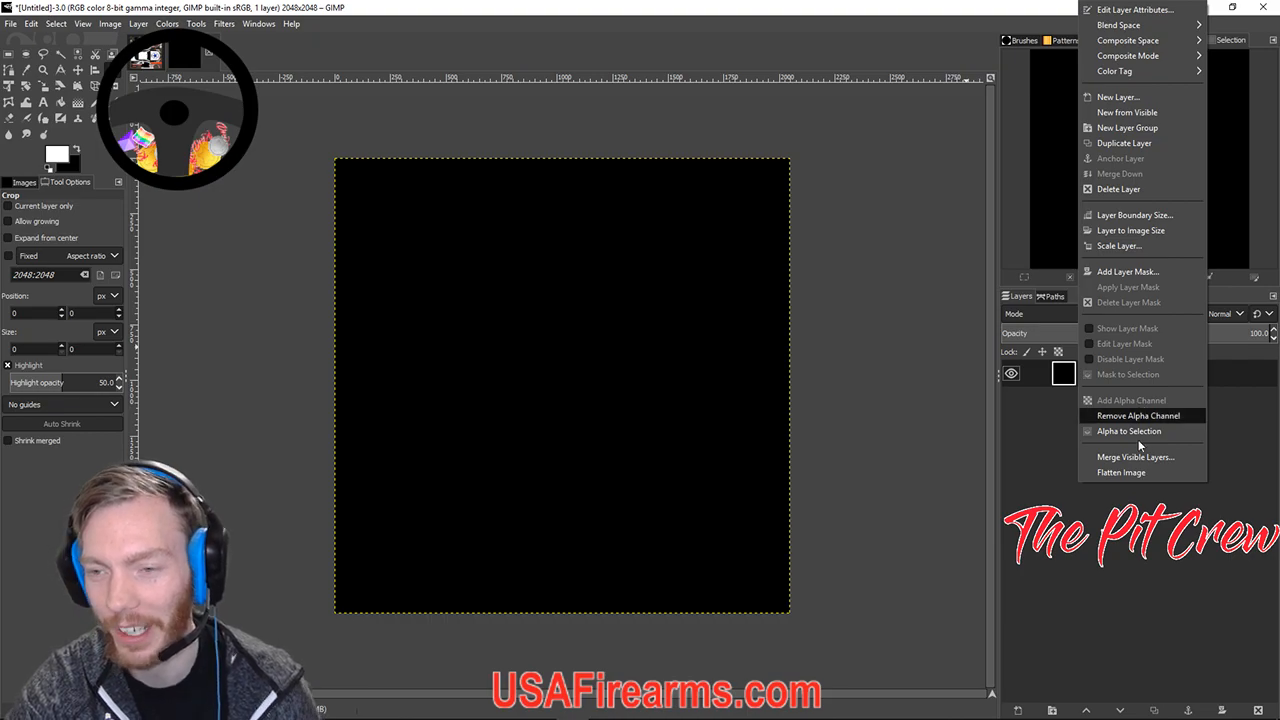
left_click(1111, 554)
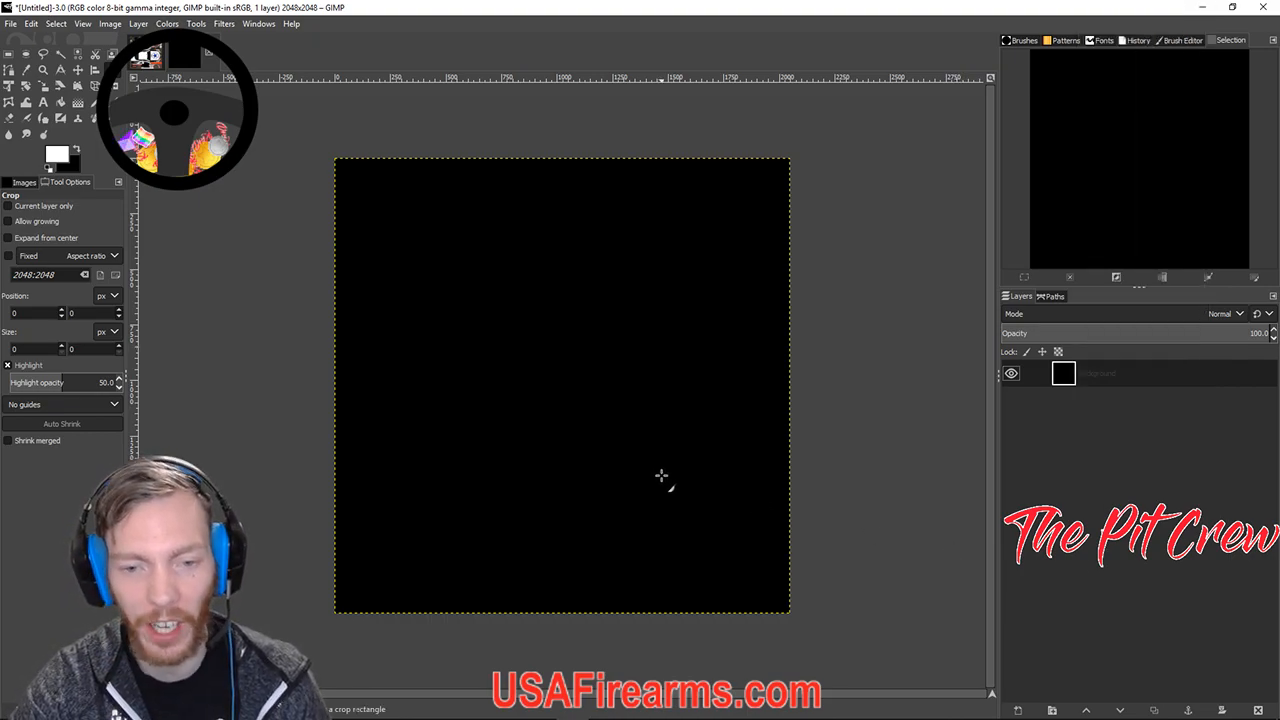
left_click(77, 70)
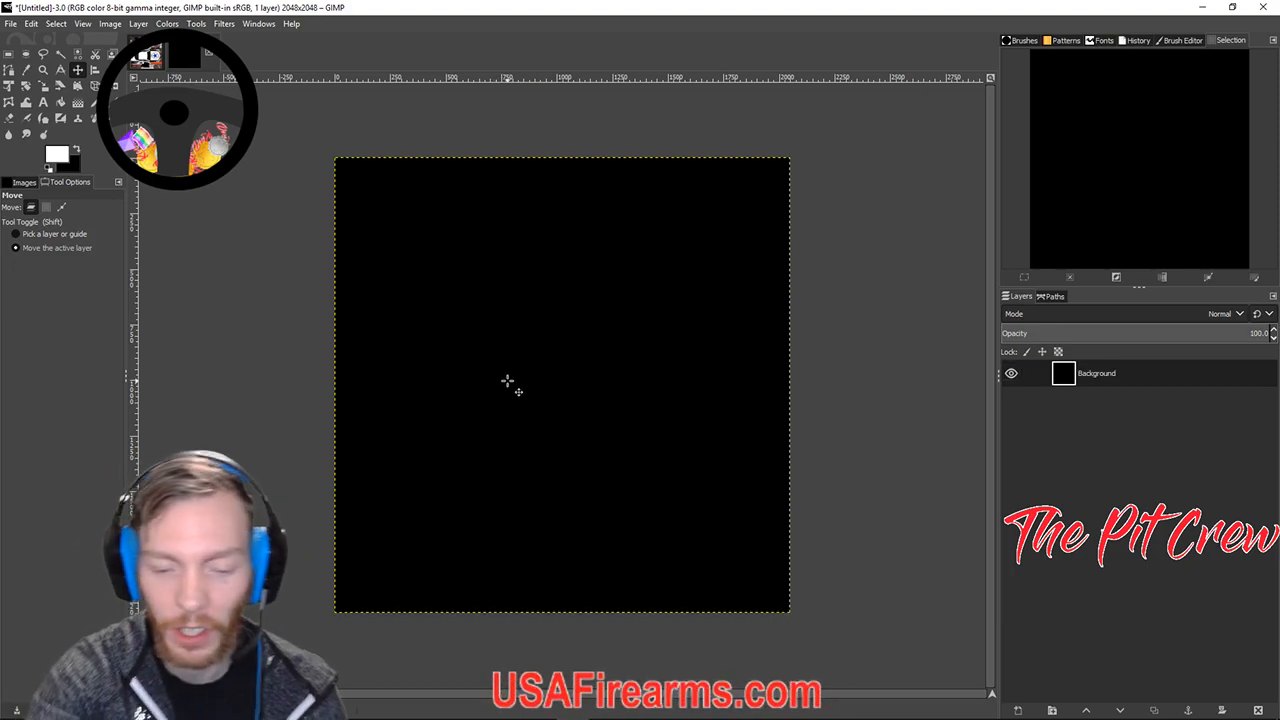
key("Delete")
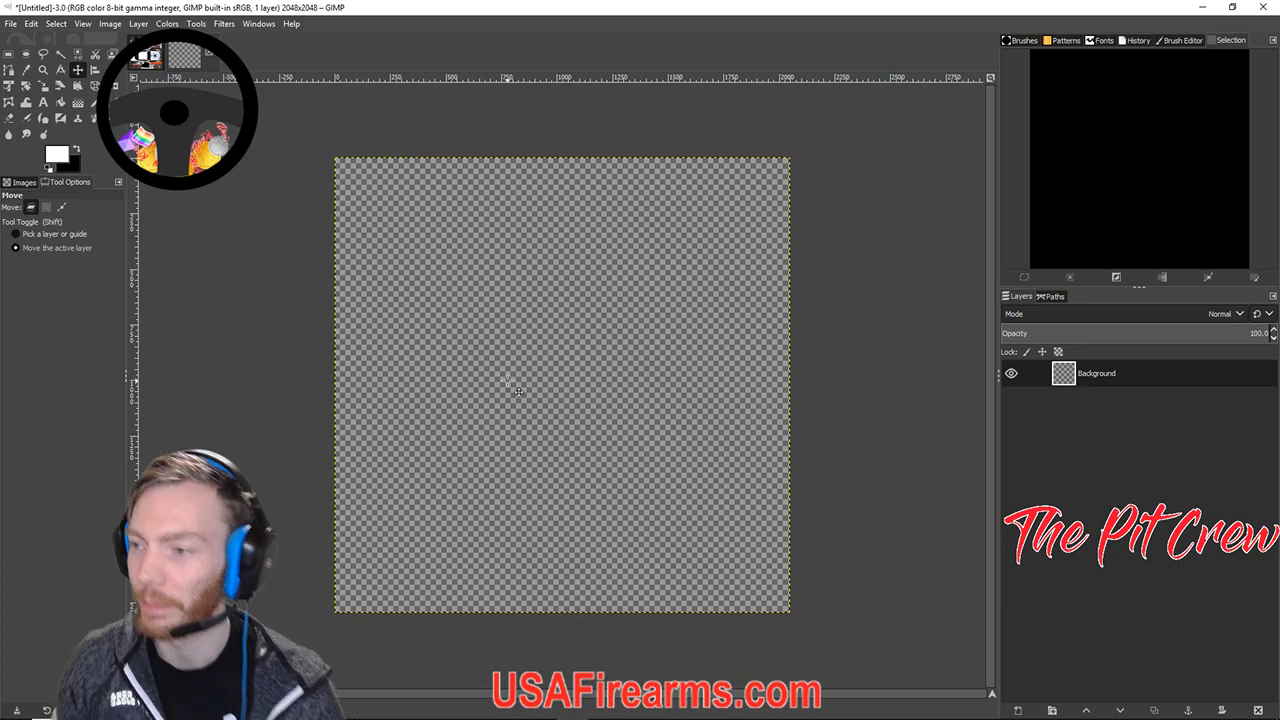
scroll(518, 390, "up", 5)
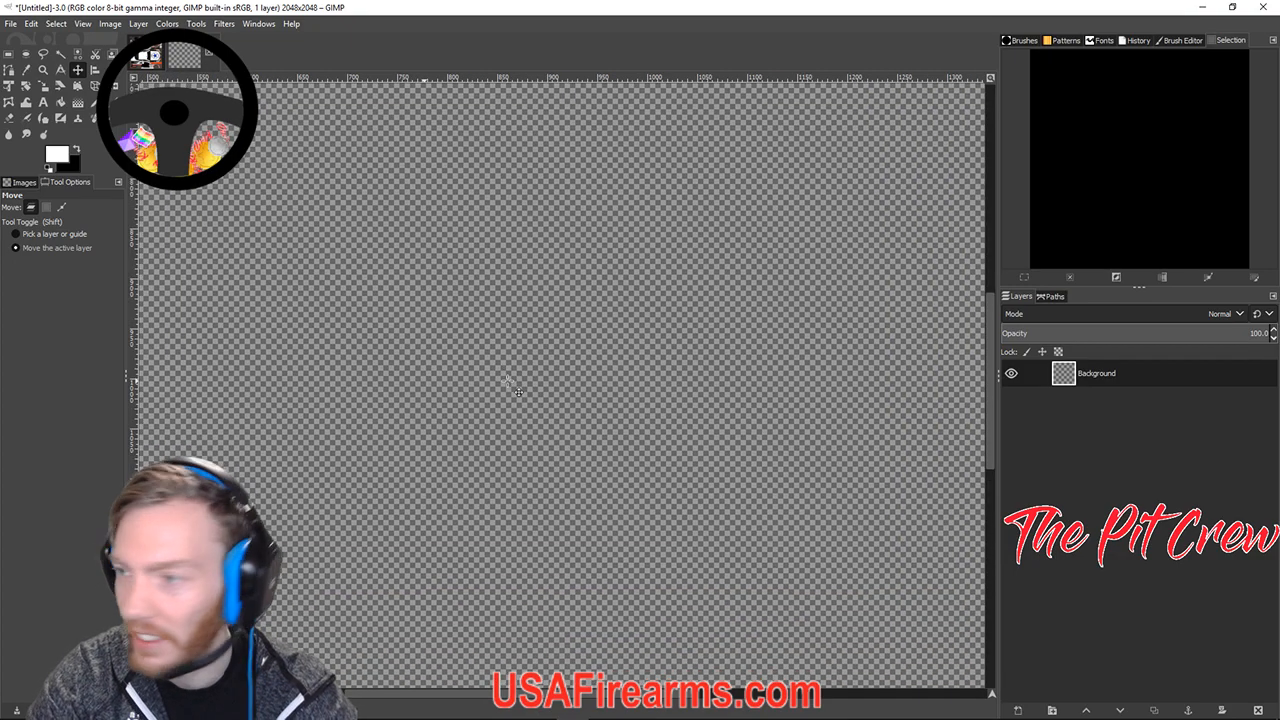
scroll(518, 390, "down", 4)
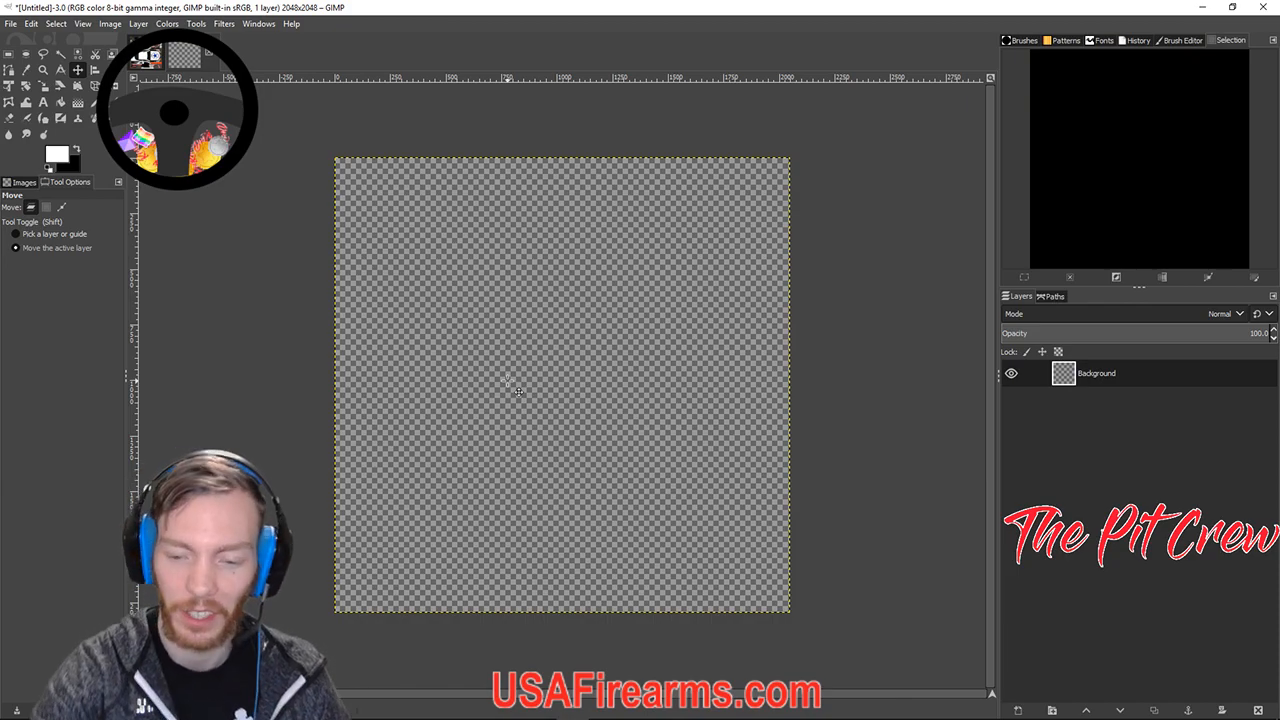
scroll(518, 390, "up", 3)
scroll(518, 390, "down", 4)
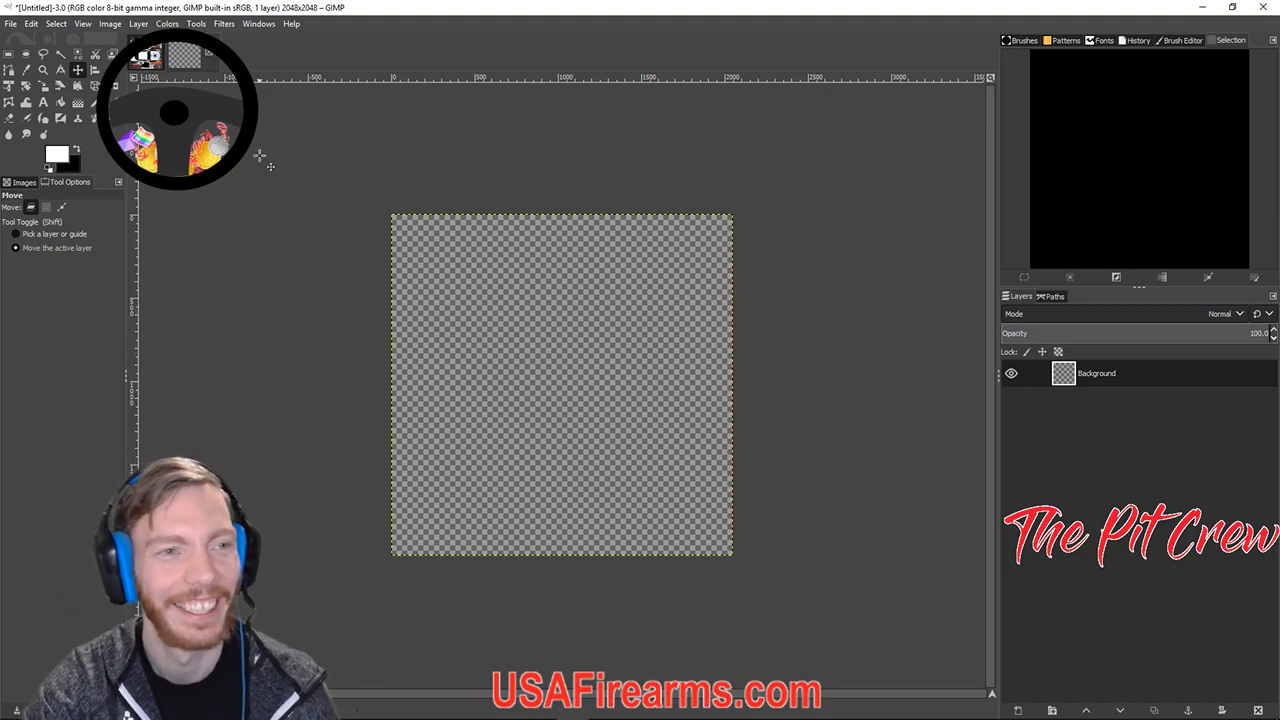
scroll(657, 251, "down", 3)
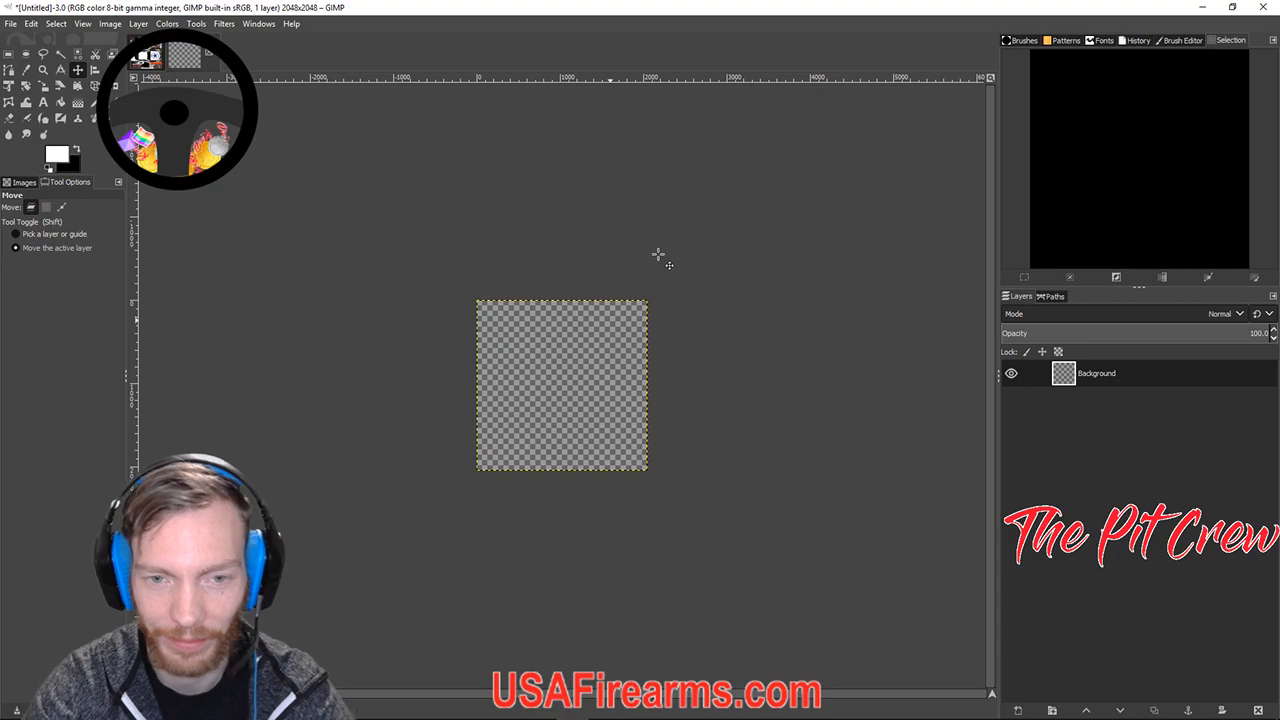
scroll(665, 260, "up", 5)
scroll(560, 338, "down", 2)
scroll(560, 338, "up", 2)
scroll(566, 340, "up", 2)
scroll(566, 340, "down", 6)
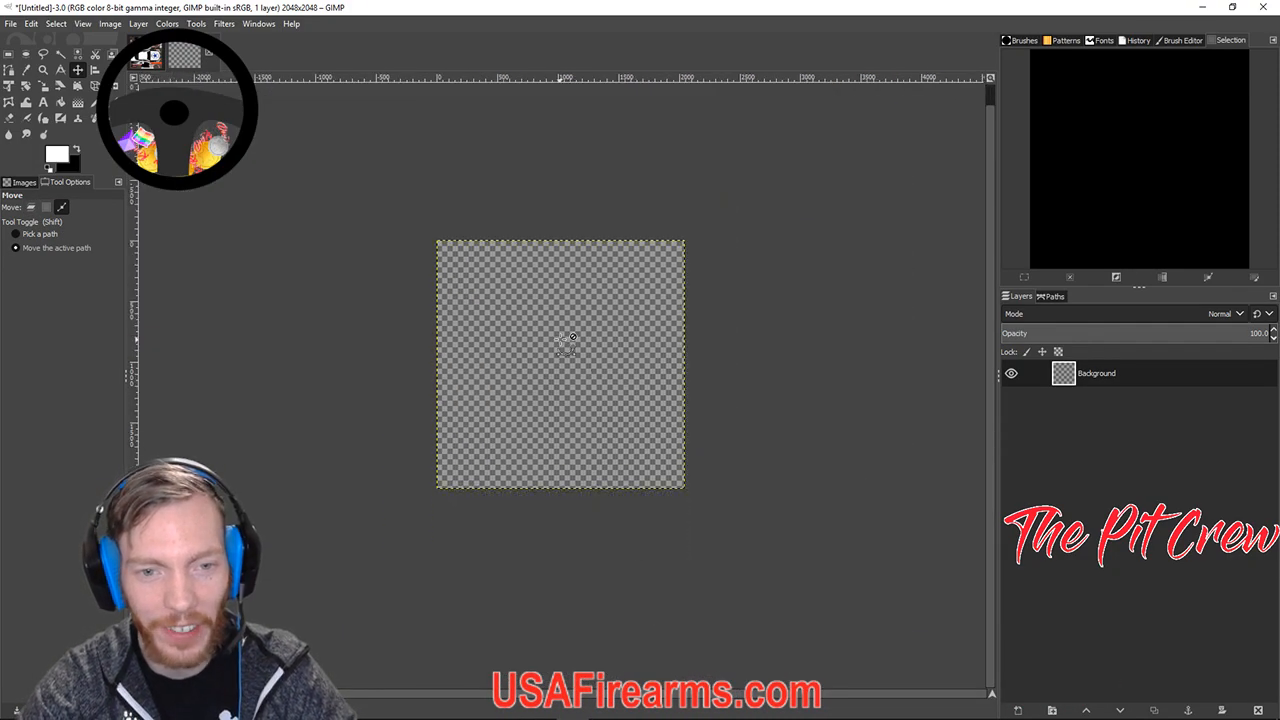
scroll(566, 340, "up", 4)
scroll(566, 340, "up", 2)
scroll(566, 340, "down", 5)
scroll(567, 338, "up", 3)
scroll(569, 337, "down", 1)
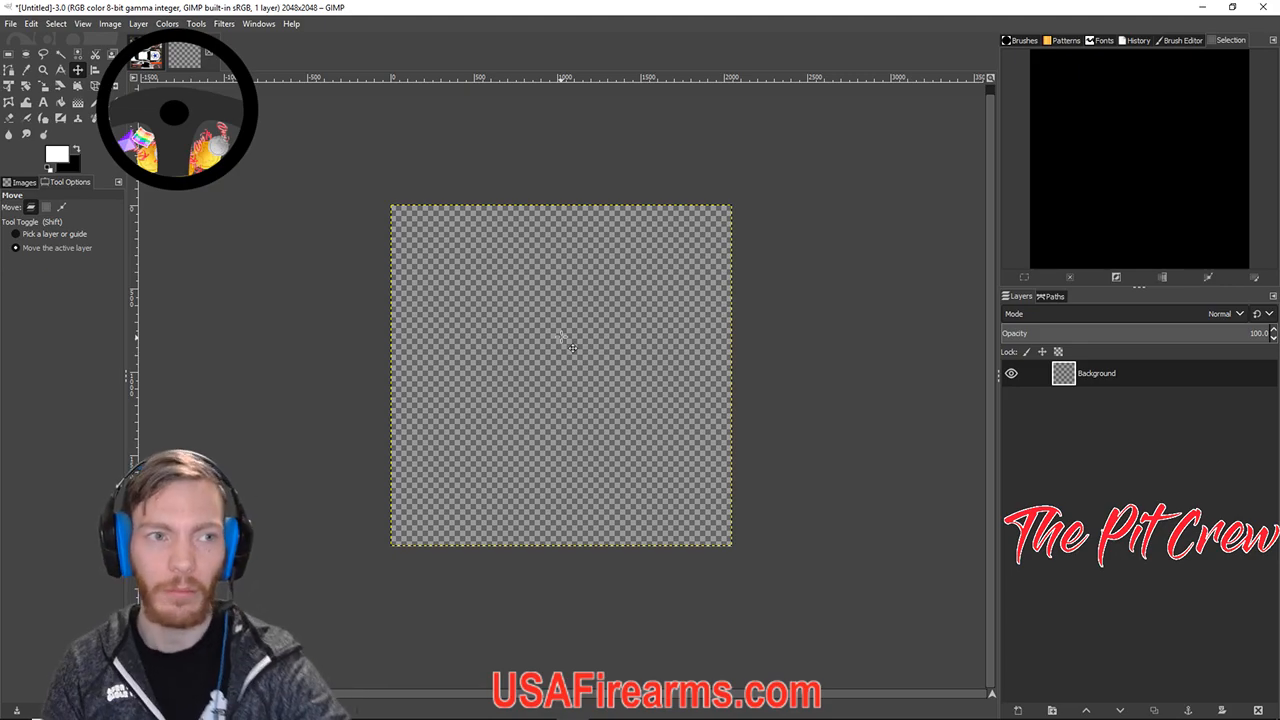
scroll(561, 337, "down", 1)
scroll(561, 337, "up", 2)
scroll(561, 337, "down", 1)
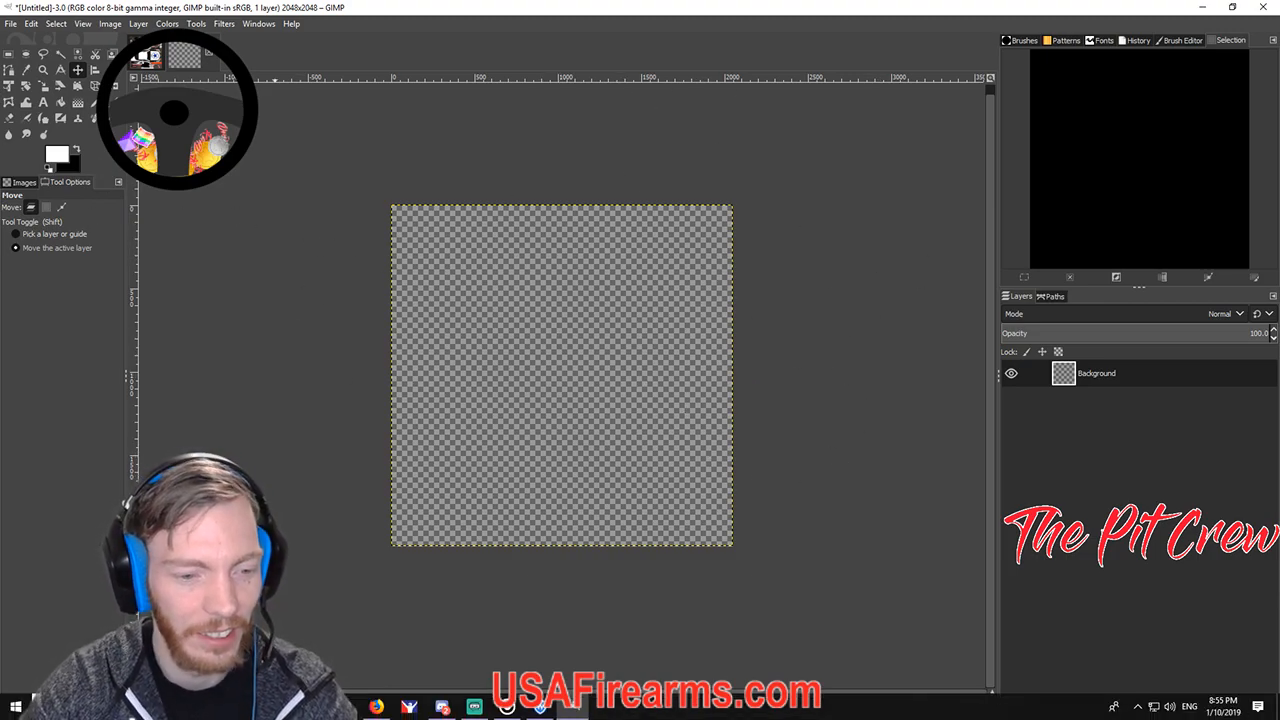
Drag 1280px-Flag_of_the_United_States.svg.png from Racing Logos onto the GIMP canvas.
left_click(310, 707)
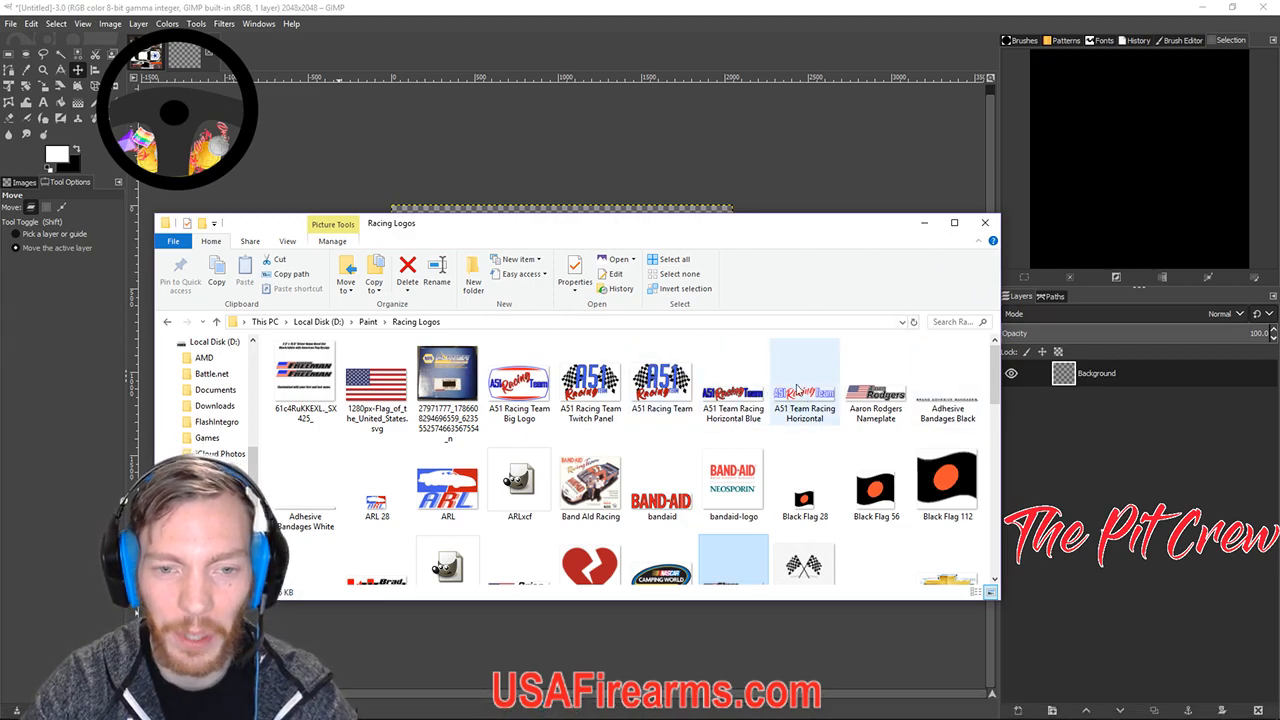
left_click_drag(550, 228, 677, 365)
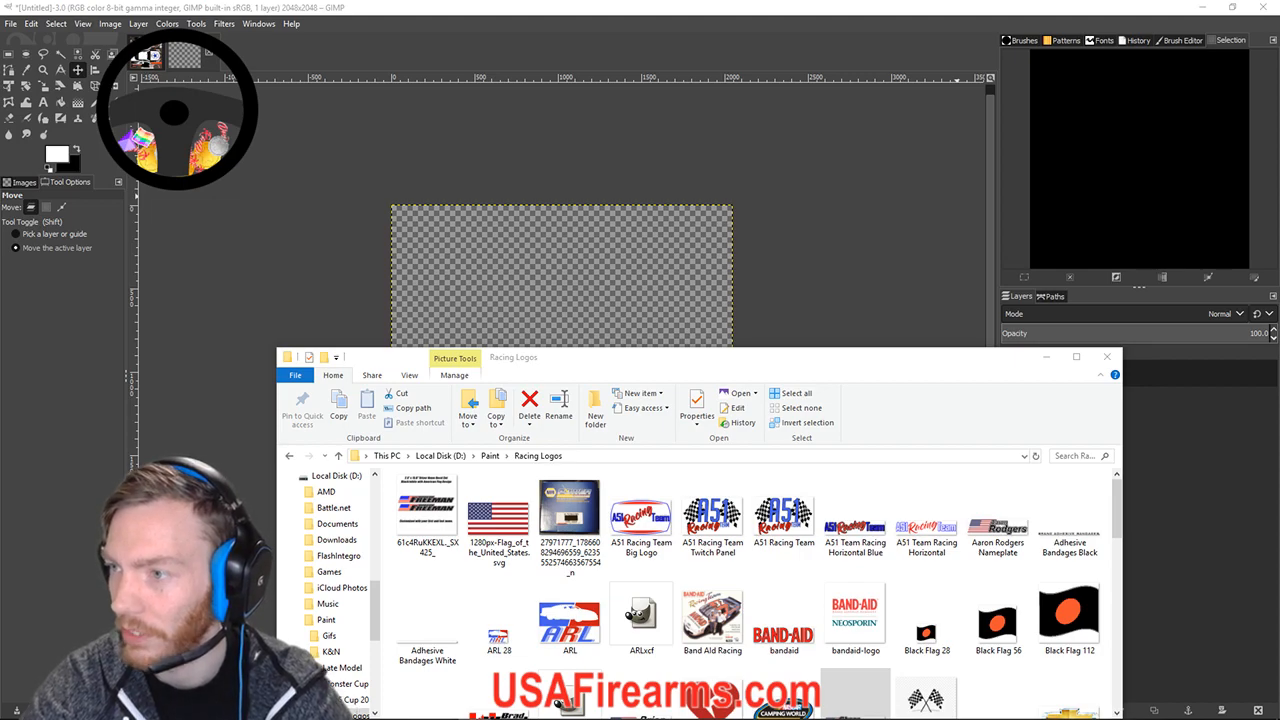
left_click(498, 525)
left_click_drag(595, 365, 532, 280)
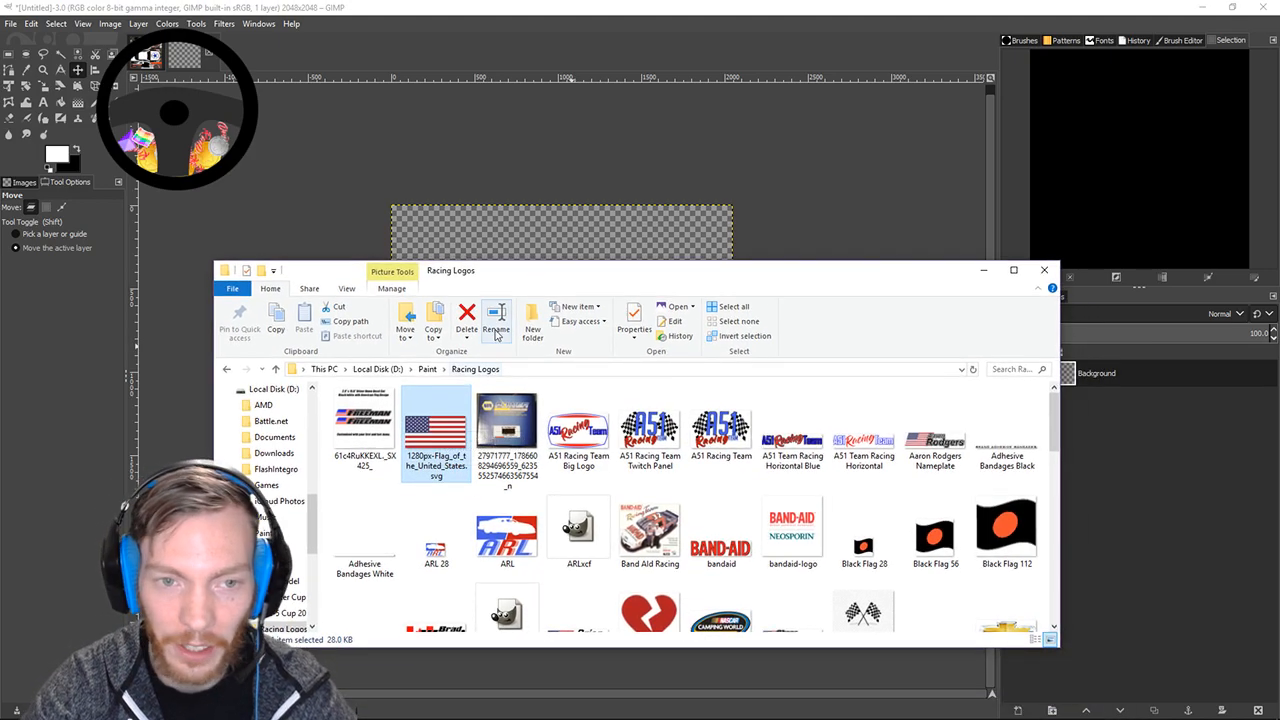
left_click_drag(527, 278, 532, 452)
left_click_drag(453, 590, 516, 383)
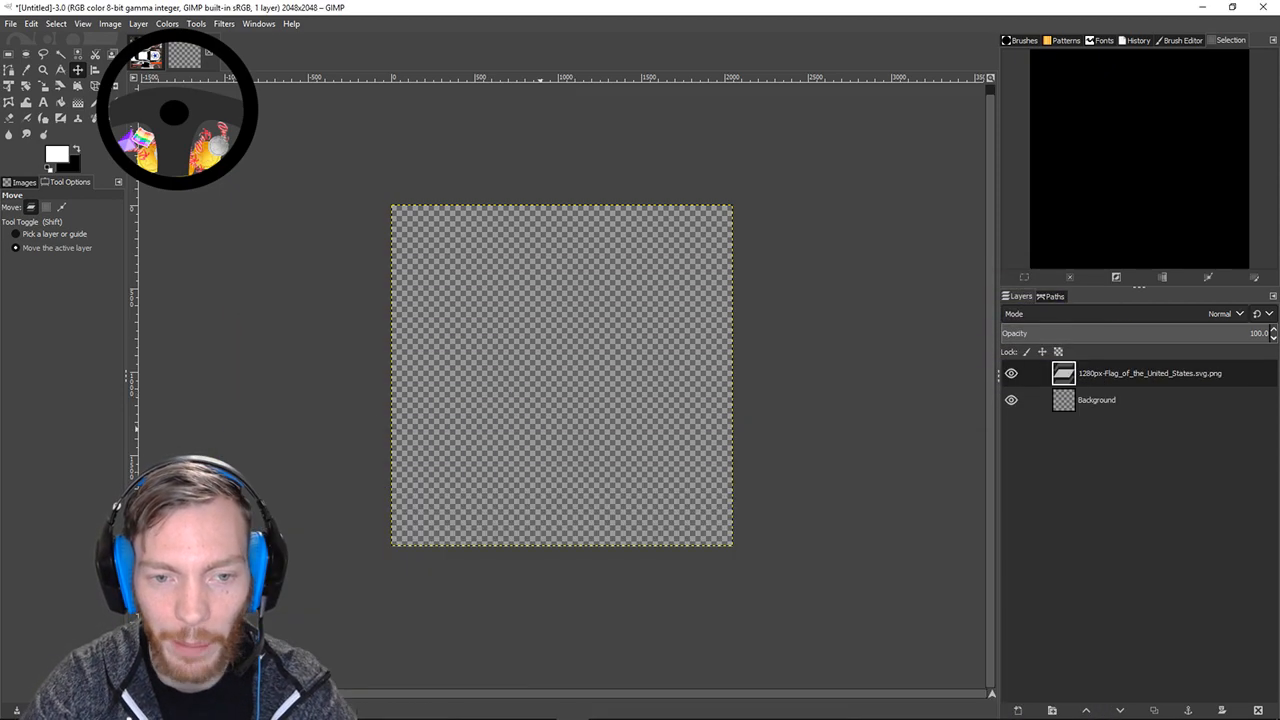
Scale the flag layer down from its bottom-right corner with the Scale tool.
scroll(425, 540, "up", 3)
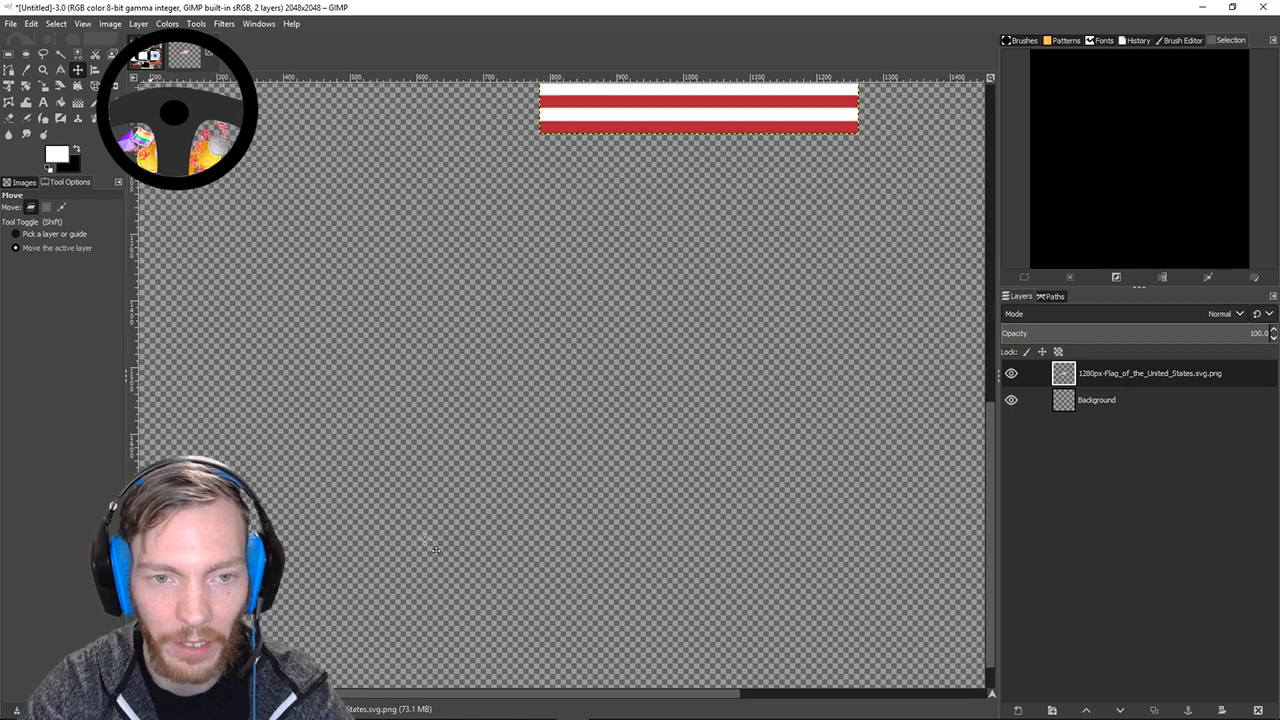
left_click_drag(623, 391, 526, 610)
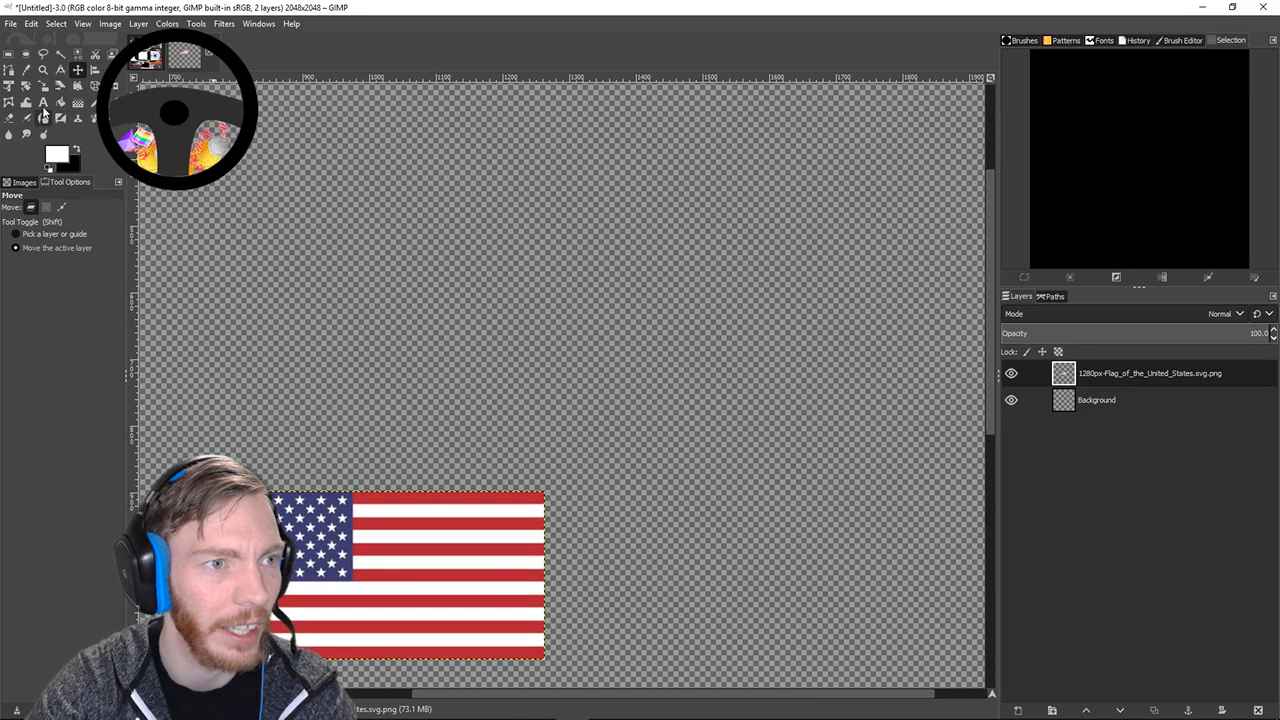
left_click(43, 86)
left_click(338, 521)
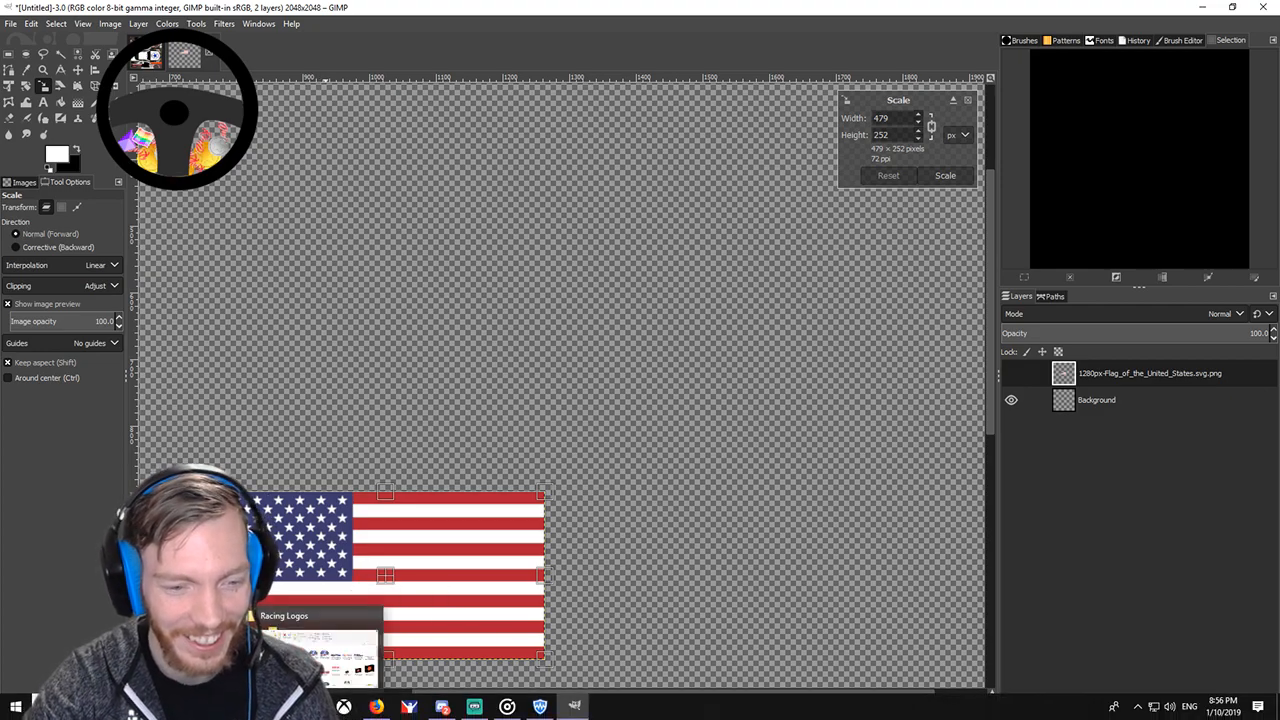
left_click(311, 706)
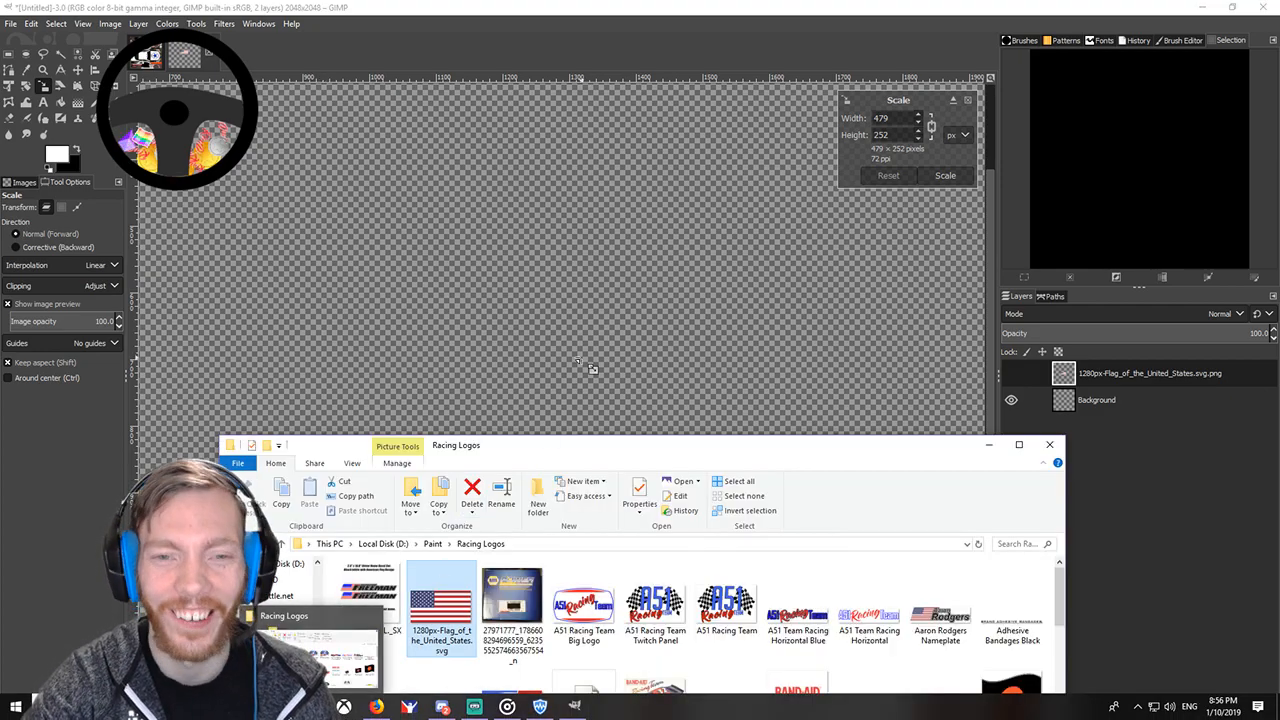
left_click(580, 284)
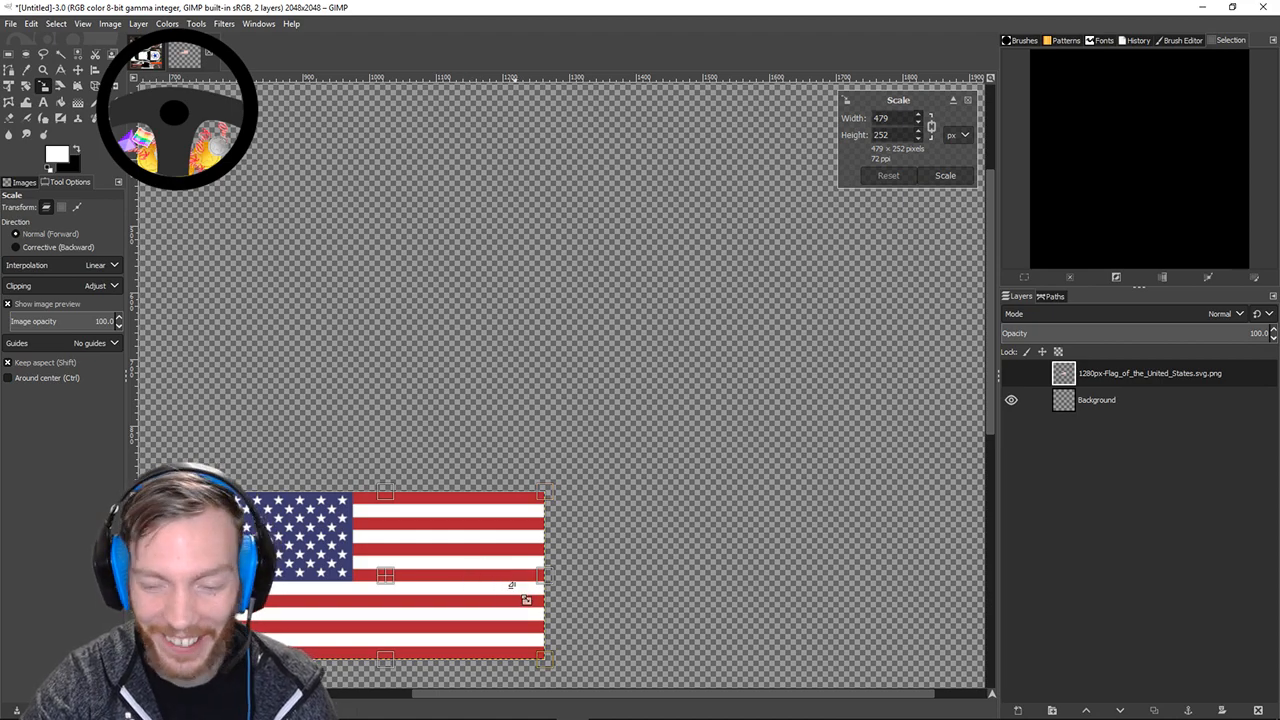
left_click_drag(558, 678, 412, 600)
key("Return")
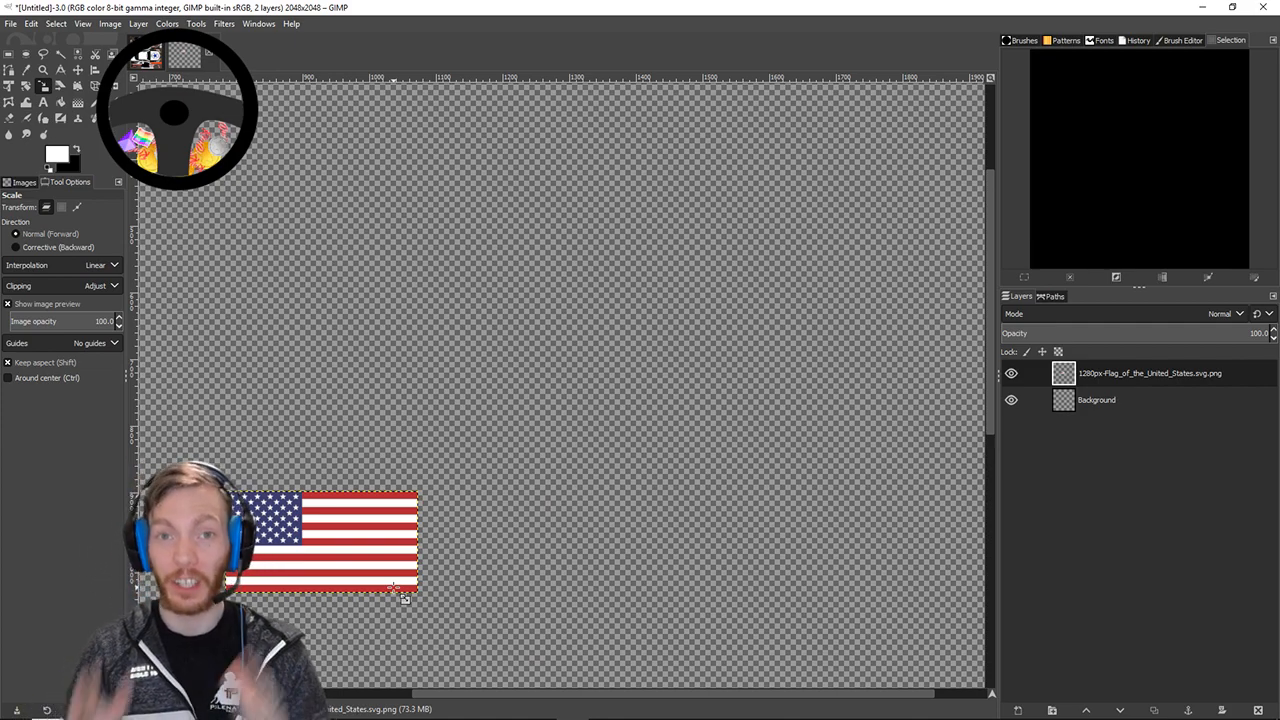
Shrink the flag further to about 238×125 pixels and pan it toward centre.
left_click(404, 597)
left_click_drag(428, 608, 406, 580)
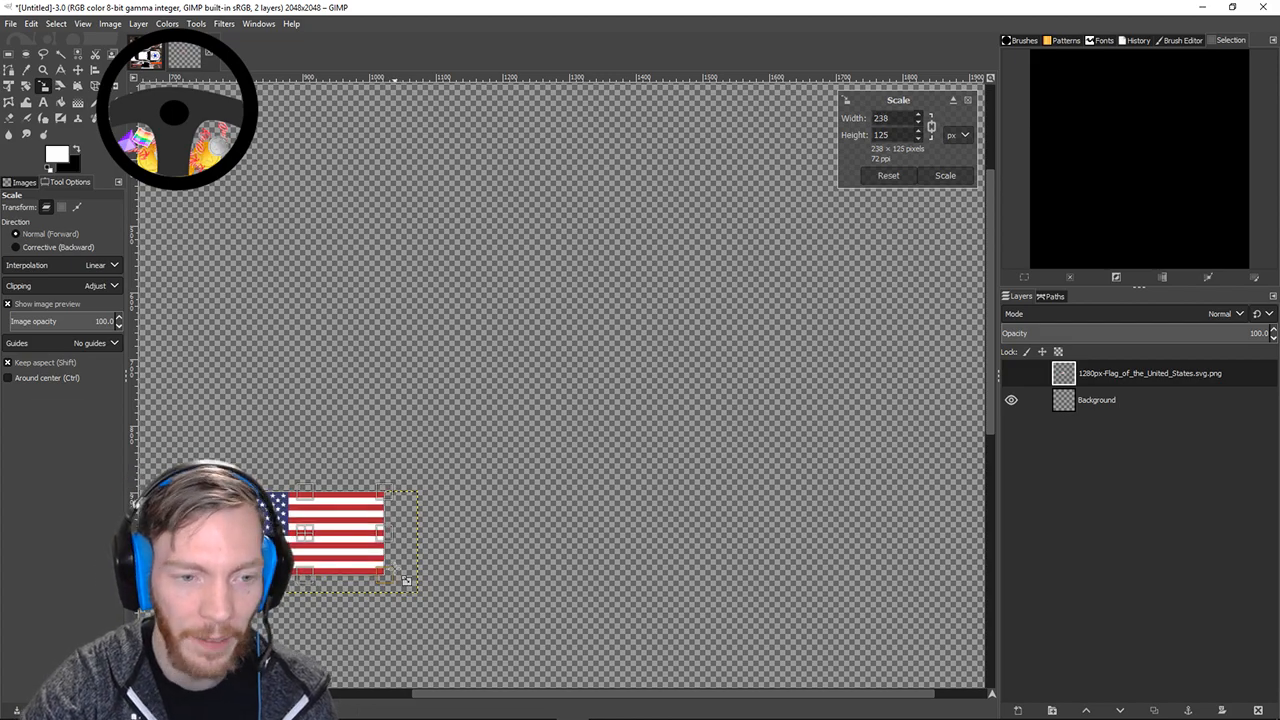
key("Return")
left_click_drag(394, 455, 507, 471)
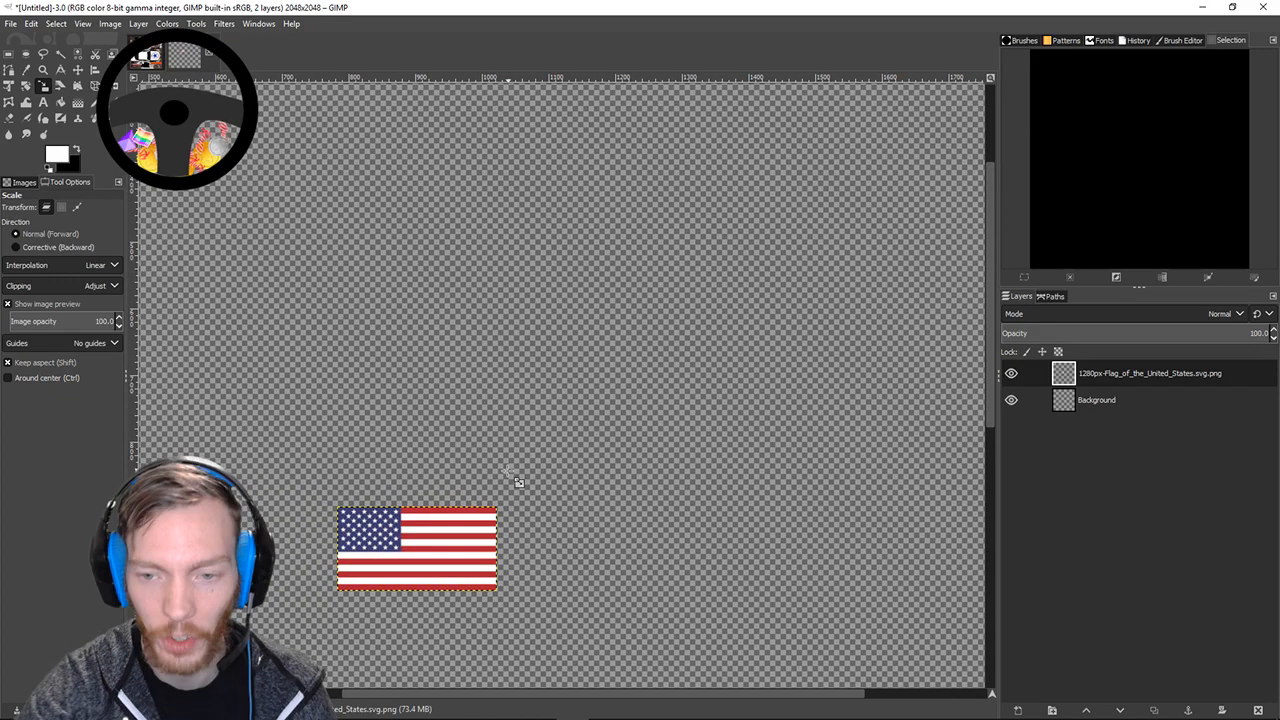
scroll(518, 482, "down", 2, "ctrl")
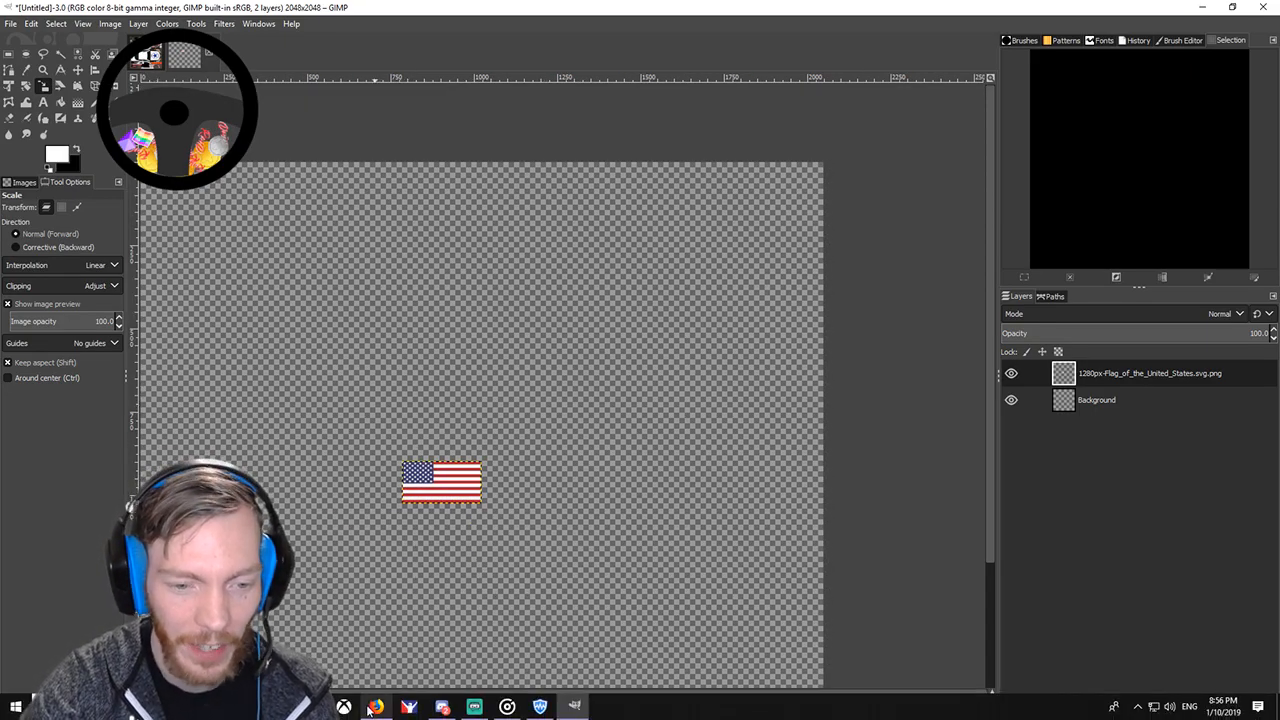
left_click(311, 707)
Move the Racing Logos window up-left and drag Streamlabs OBS in from the right.
left_click_drag(635, 447, 461, 221)
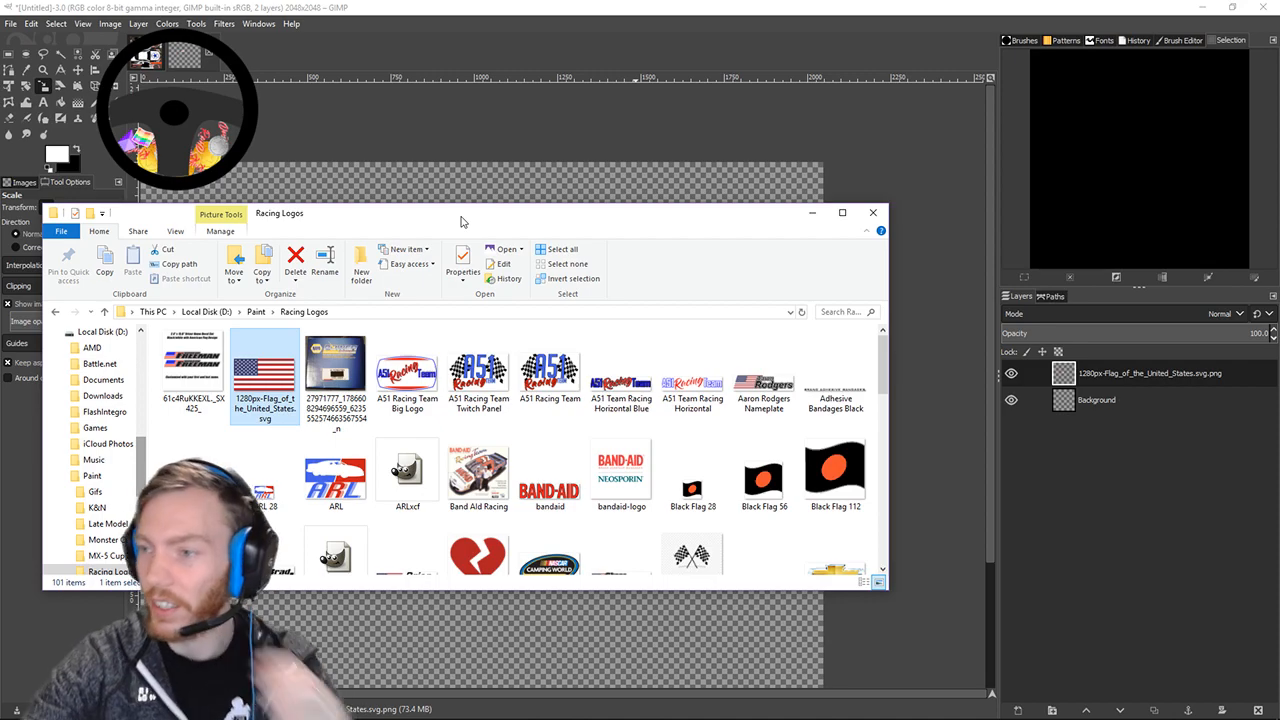
left_click_drag(1279, 62, 596, 36)
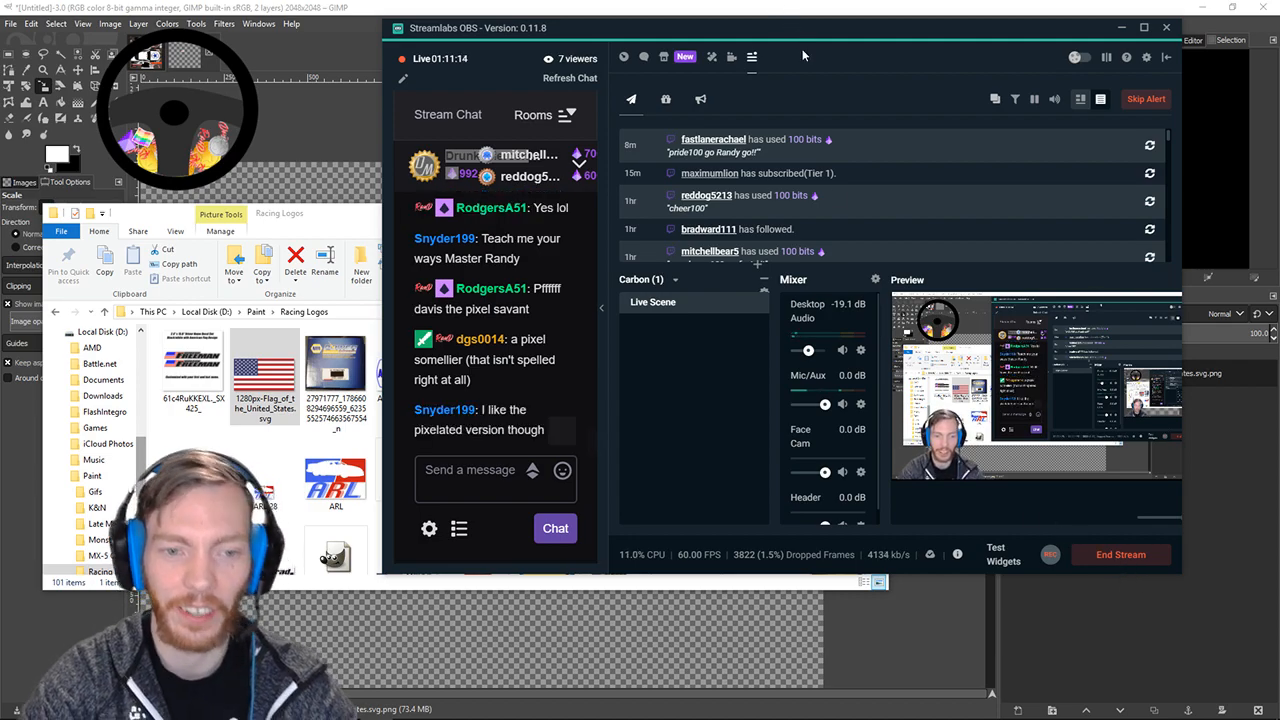
Move the Streamlabs OBS window, switch to the Editor layout and select the Race Results source.
left_click_drag(802, 46, 613, 153)
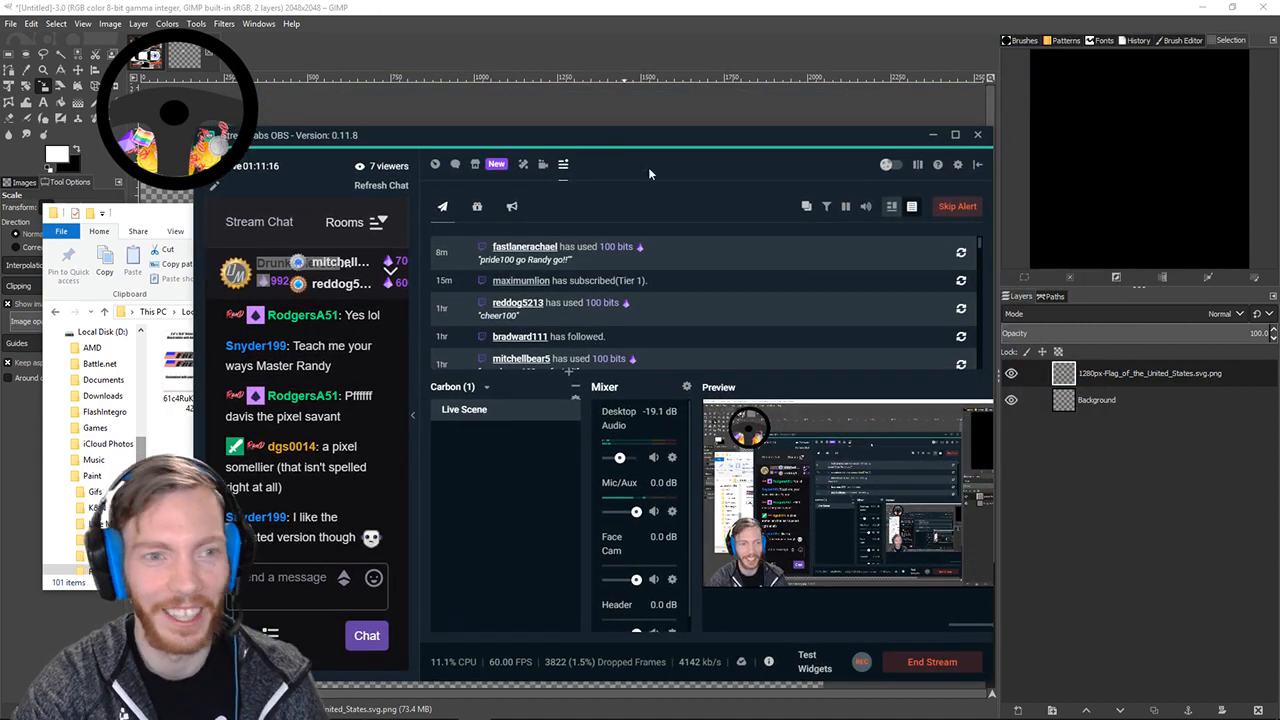
left_click(541, 166)
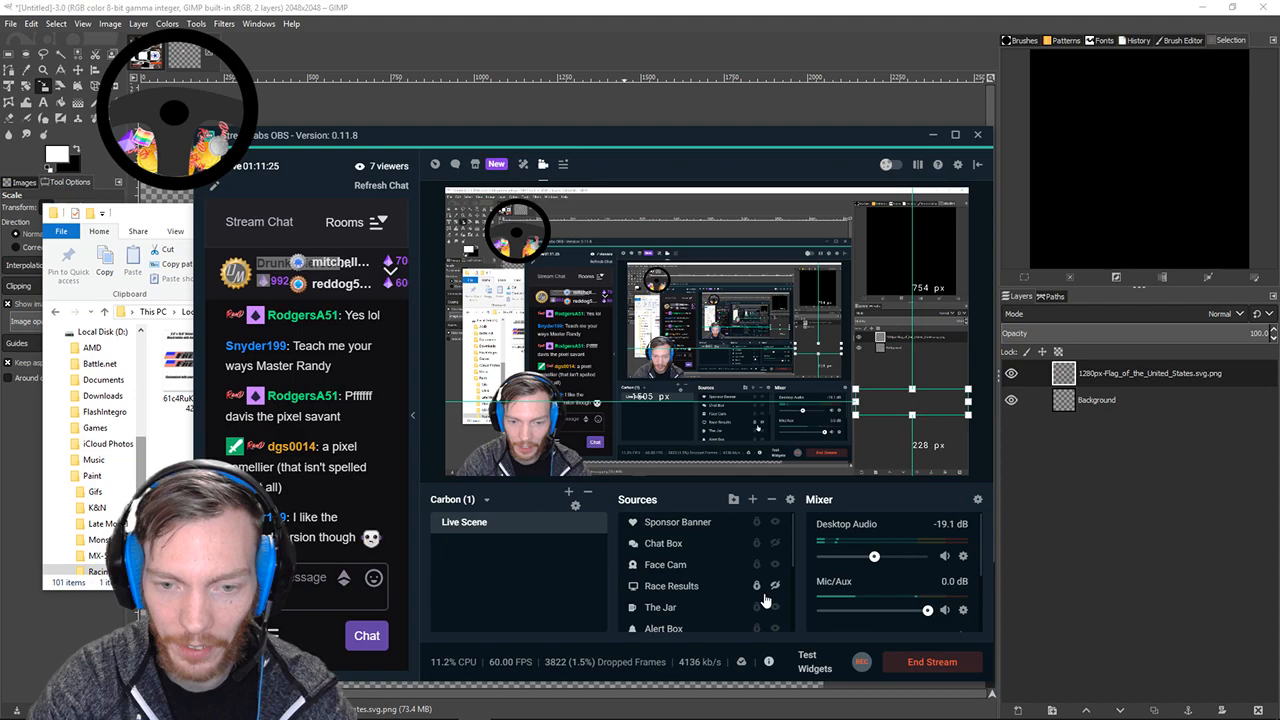
left_click(686, 586)
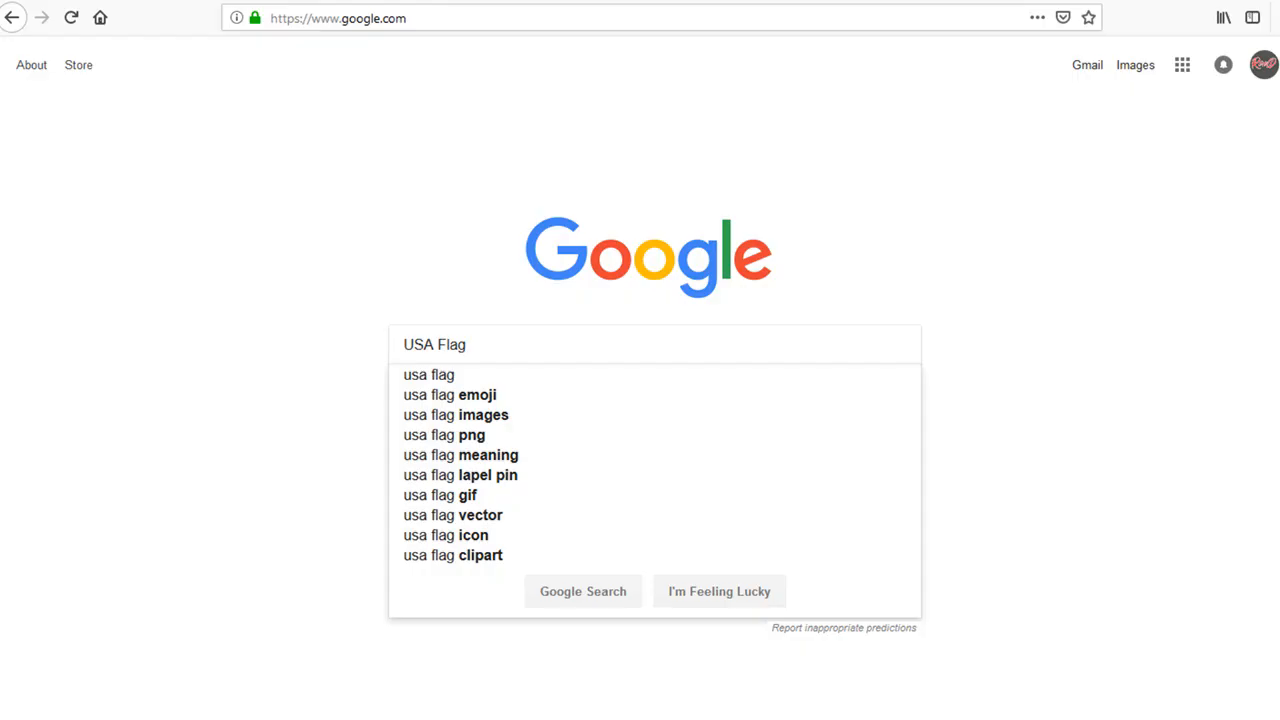
Search Google Images for 'usa flag PNG'.
key("Down")
key("Return")
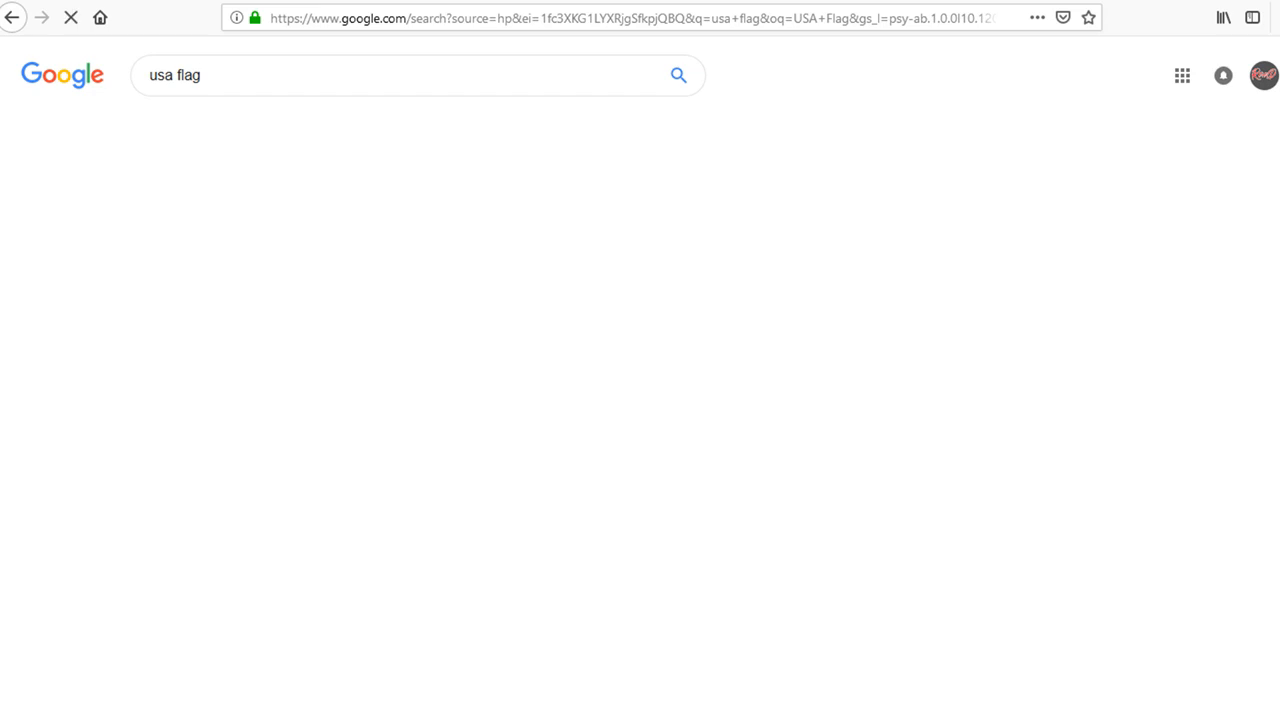
left_click(212, 127)
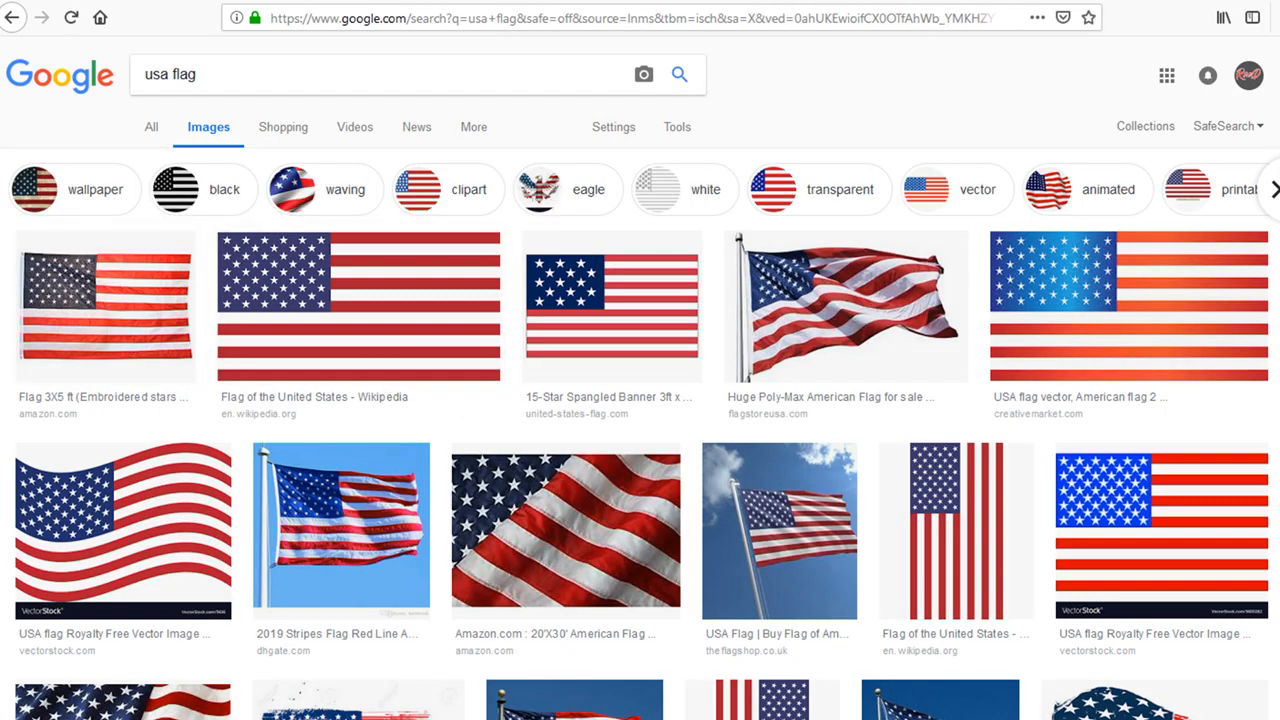
left_click(300, 76)
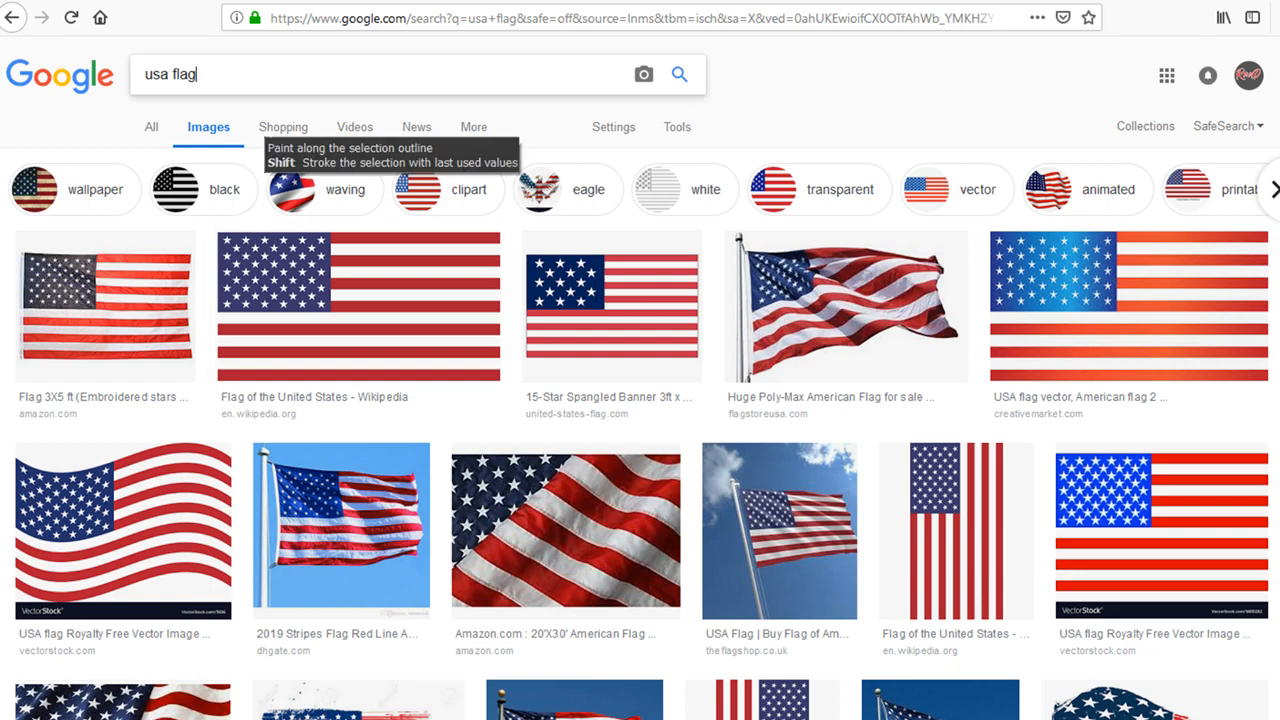
type("PNG")
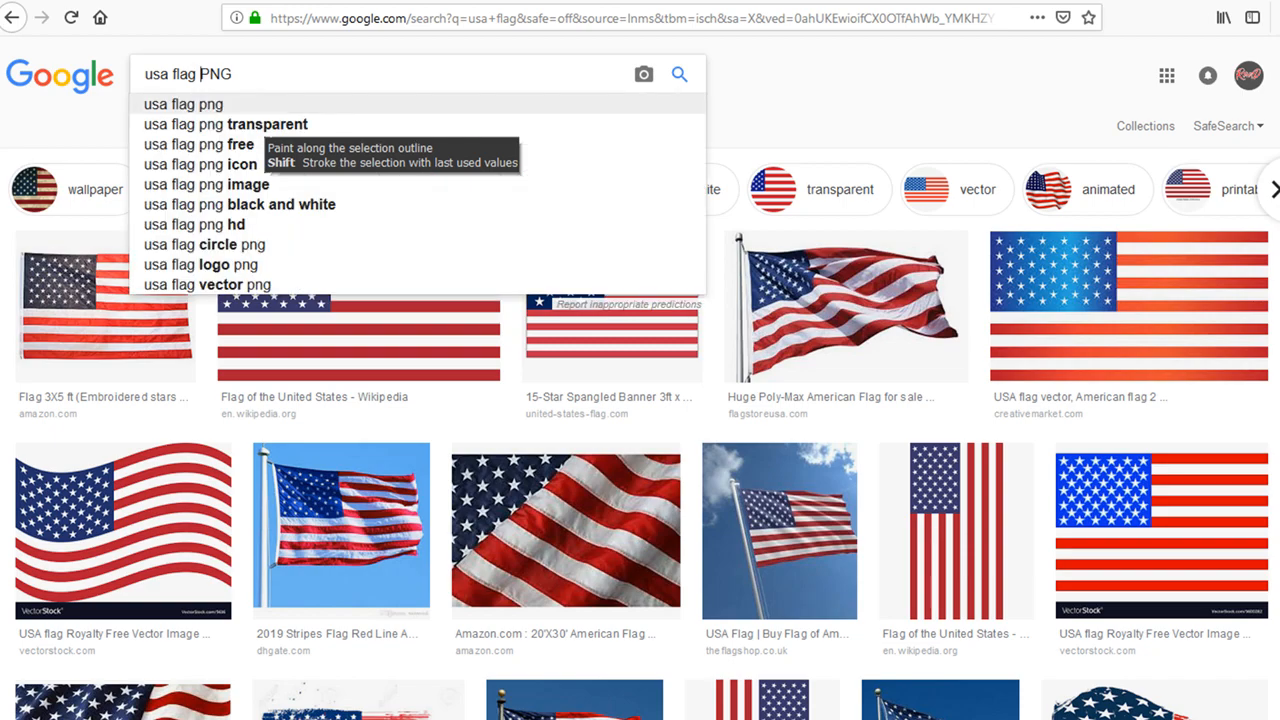
key("Return")
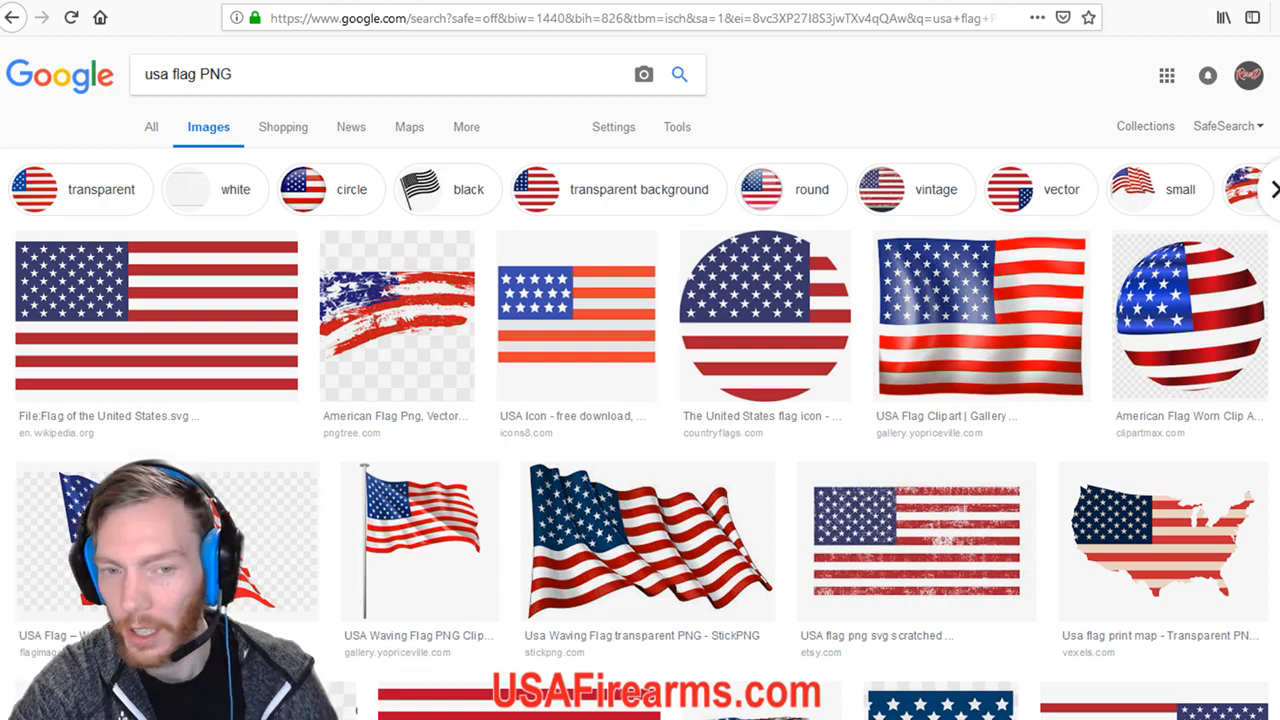
Preview the Wikipedia Flag of the United States and open its image options, then dismiss them.
left_click(156, 316)
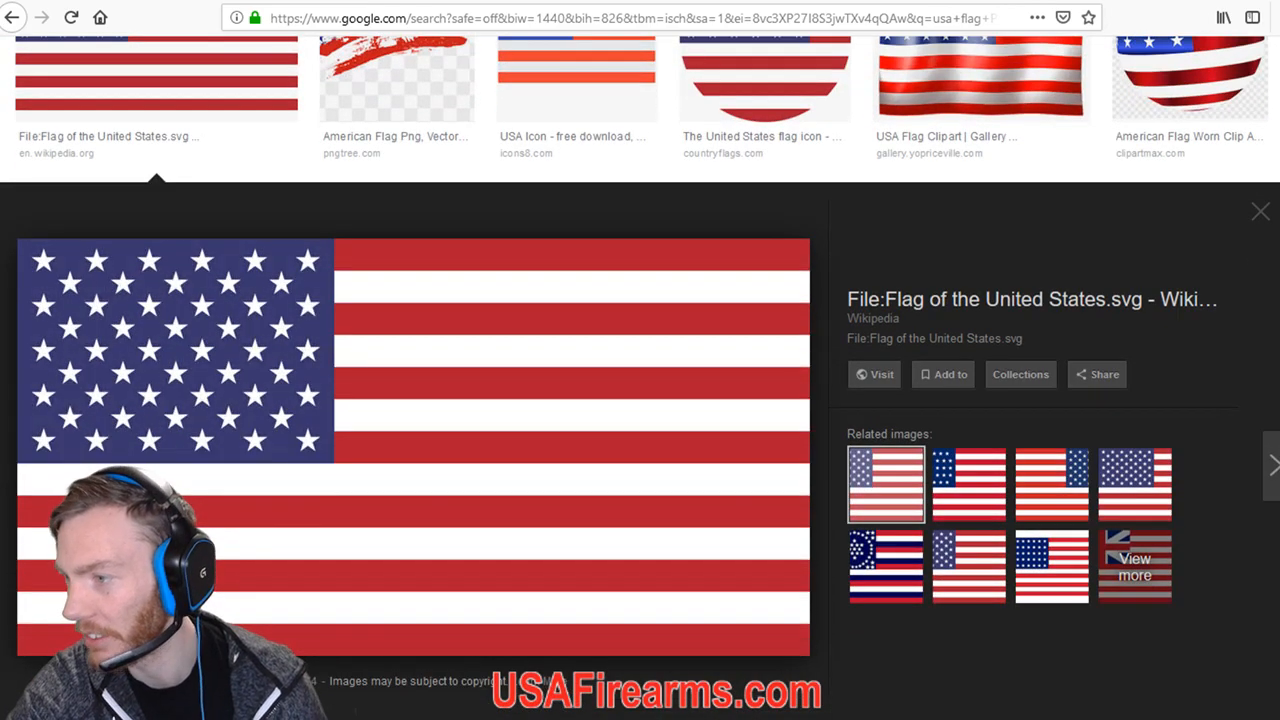
right_click(353, 456)
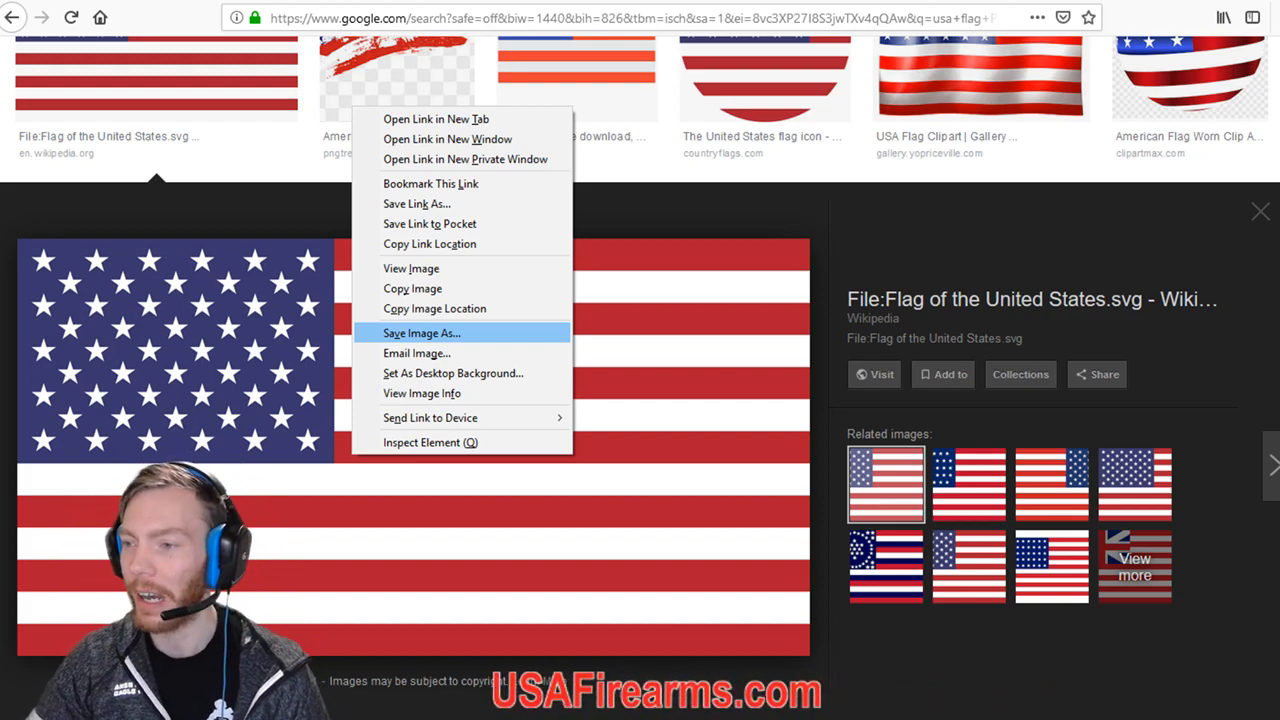
key("Escape")
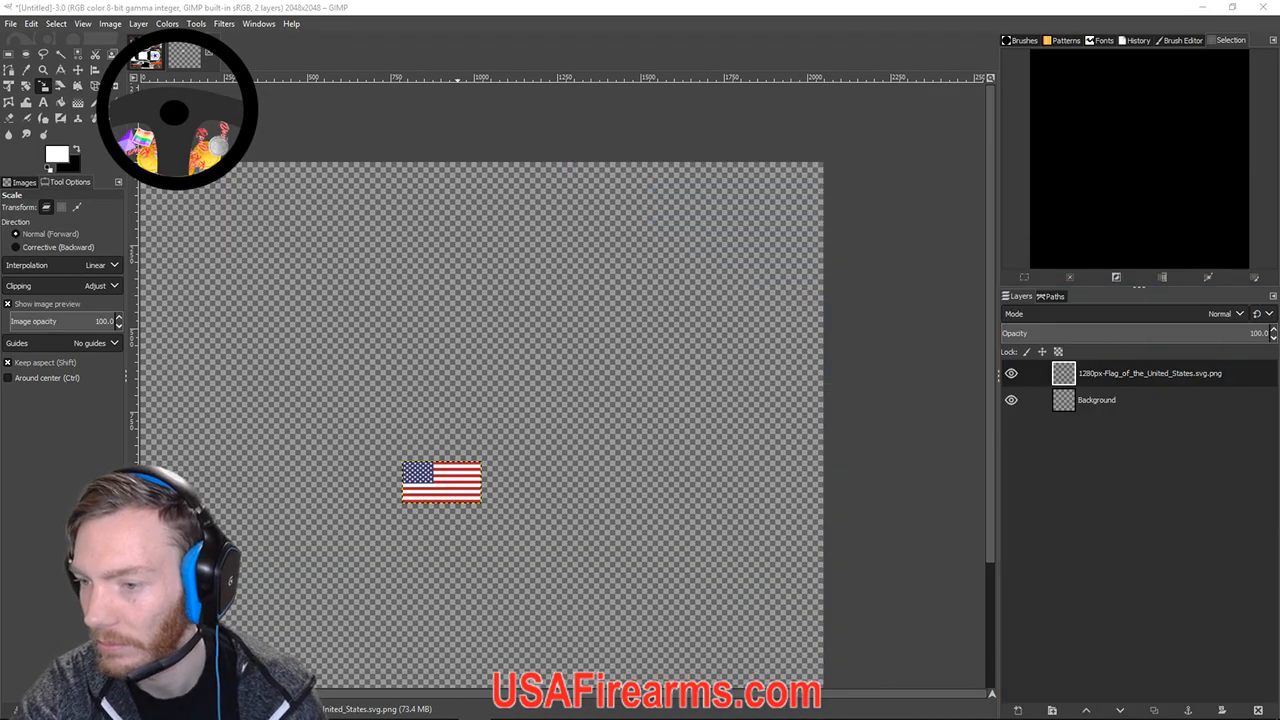
Zoom and pan the canvas to frame the US flag layer.
left_click_drag(401, 489, 520, 457)
scroll(507, 457, "up", 4)
left_click_drag(673, 414, 333, 421)
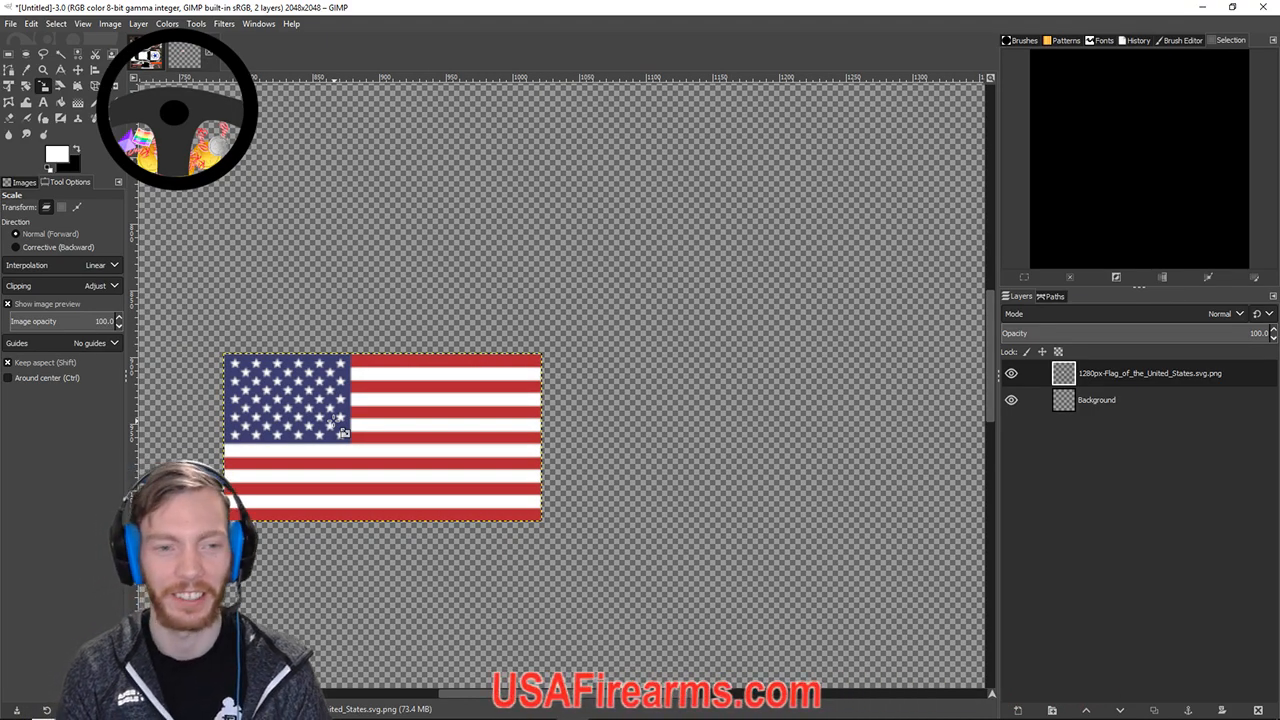
scroll(430, 480, "up", 3)
scroll(413, 500, "down", 3)
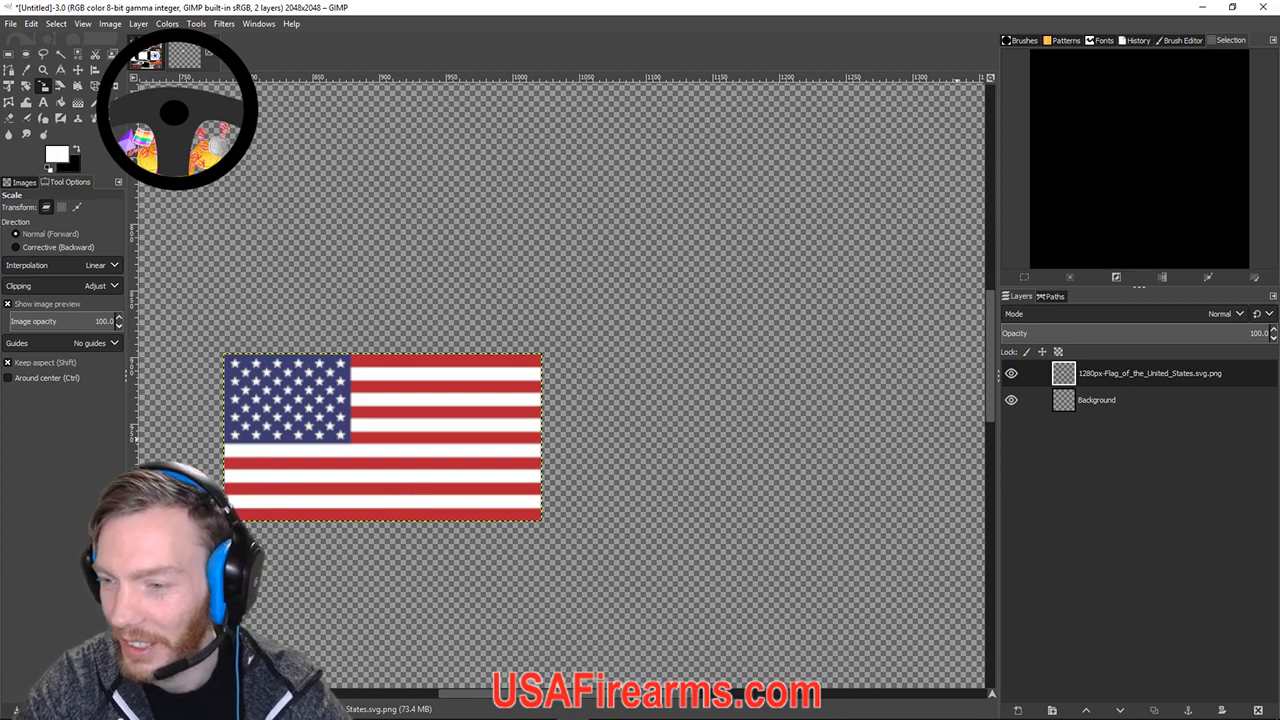
left_click(596, 354)
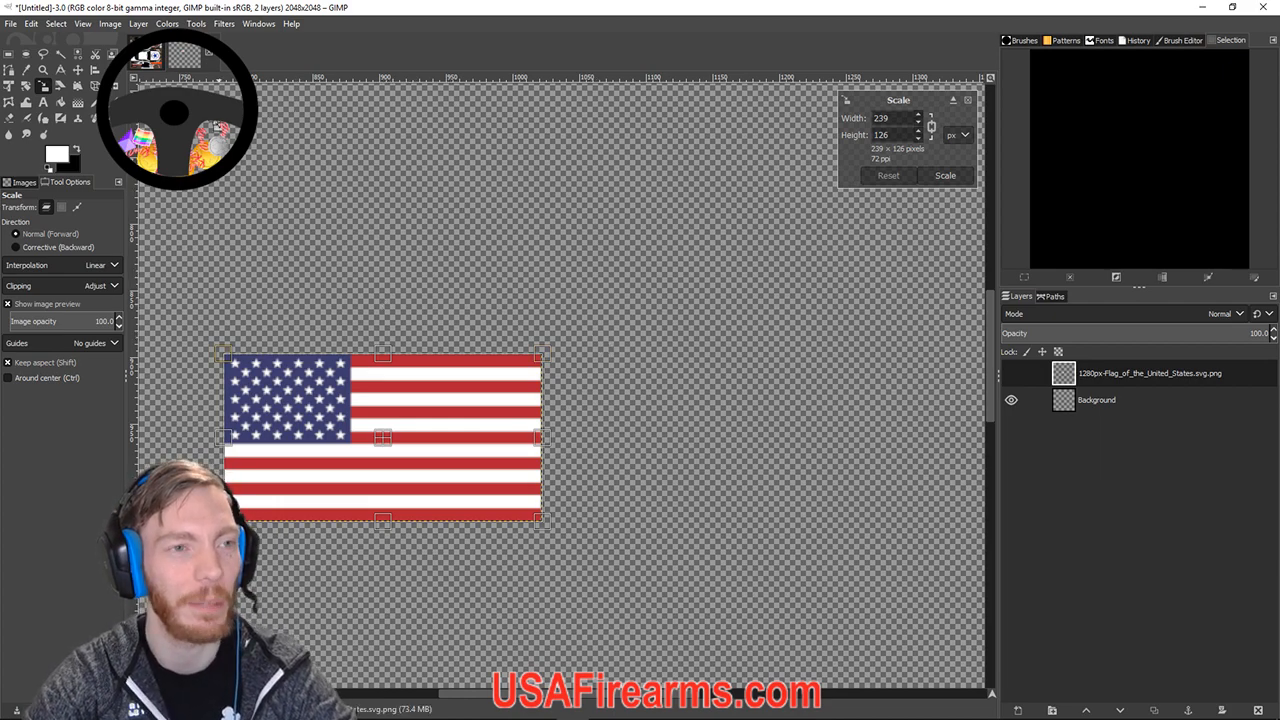
Draw a text box right of the flag, test-type, and set the text colour to black.
left_click(43, 102)
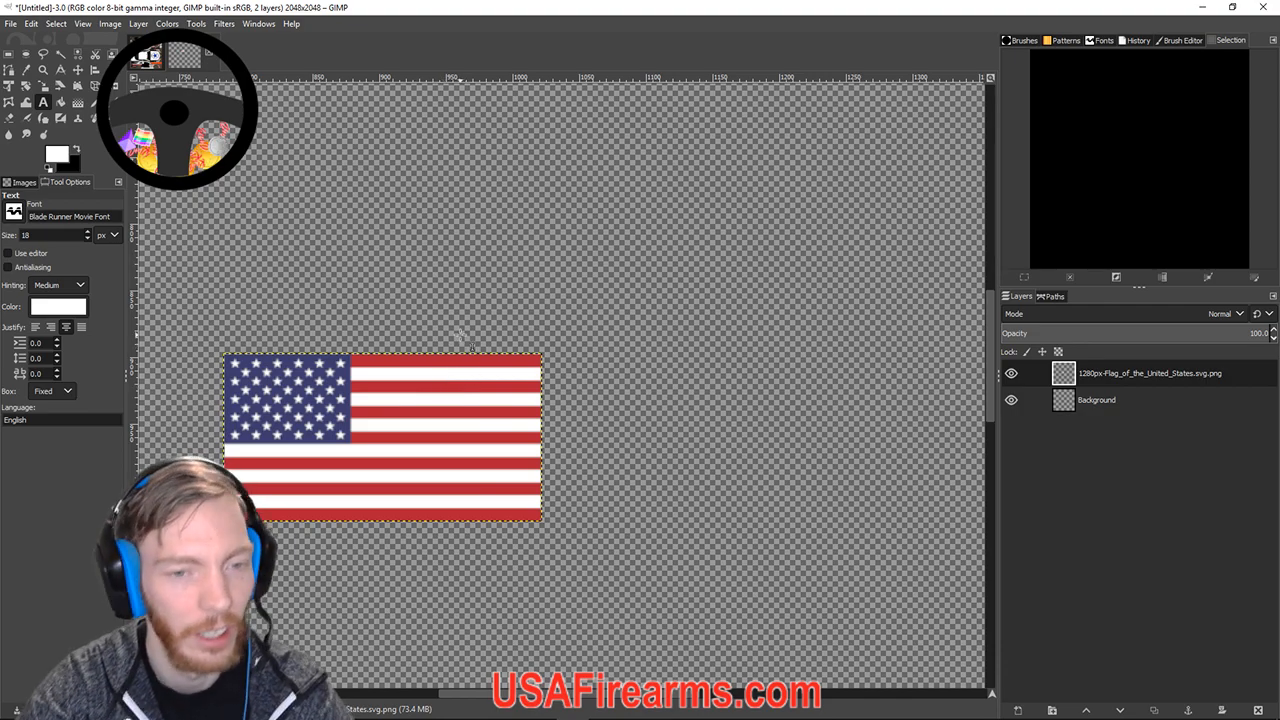
left_click_drag(420, 354, 828, 472)
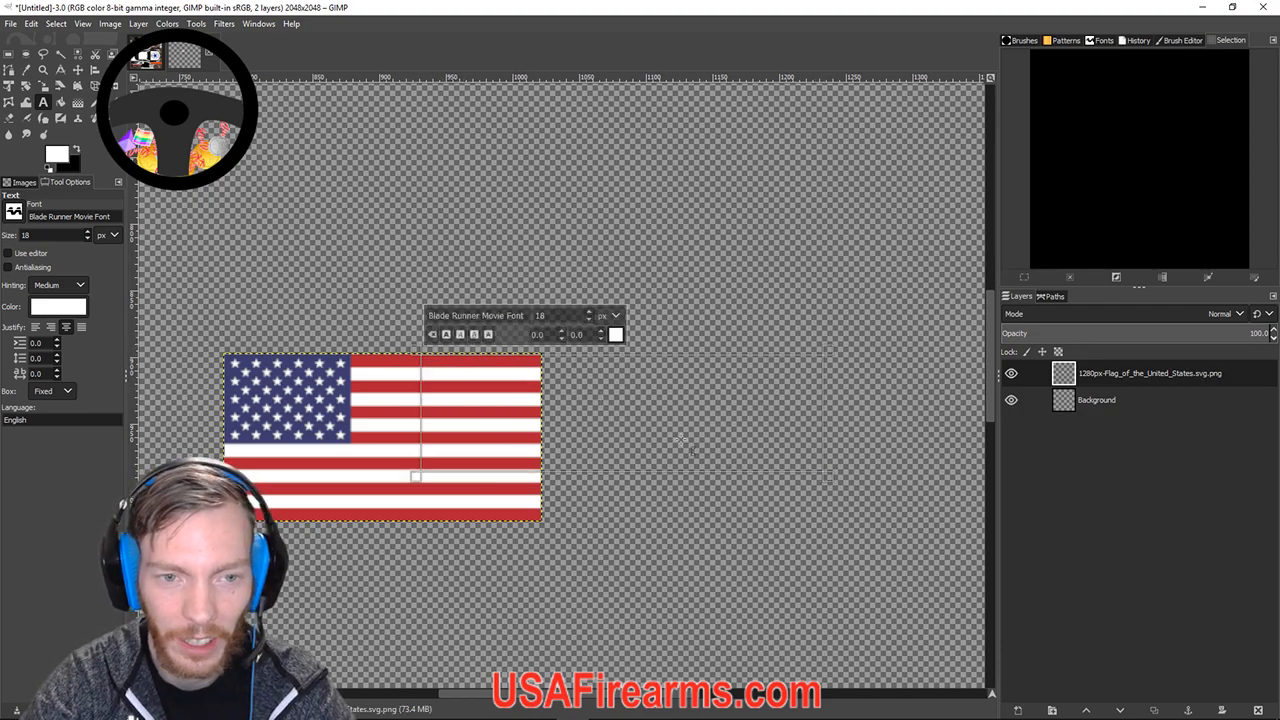
left_click_drag(415, 476, 470, 449)
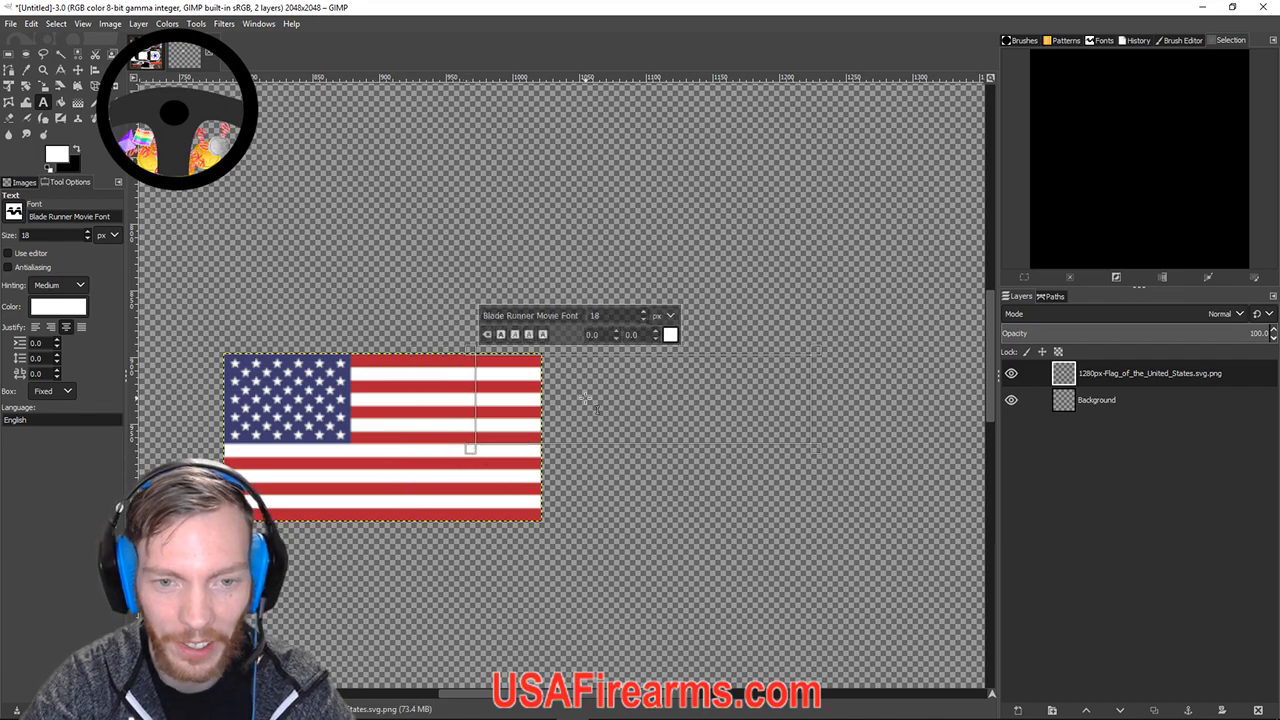
type("nsafonsof")
key("BackSpace")
key("BackSpace")
key("BackSpace")
key("BackSpace")
key("BackSpace")
key("BackSpace")
key("BackSpace")
key("BackSpace")
key("BackSpace")
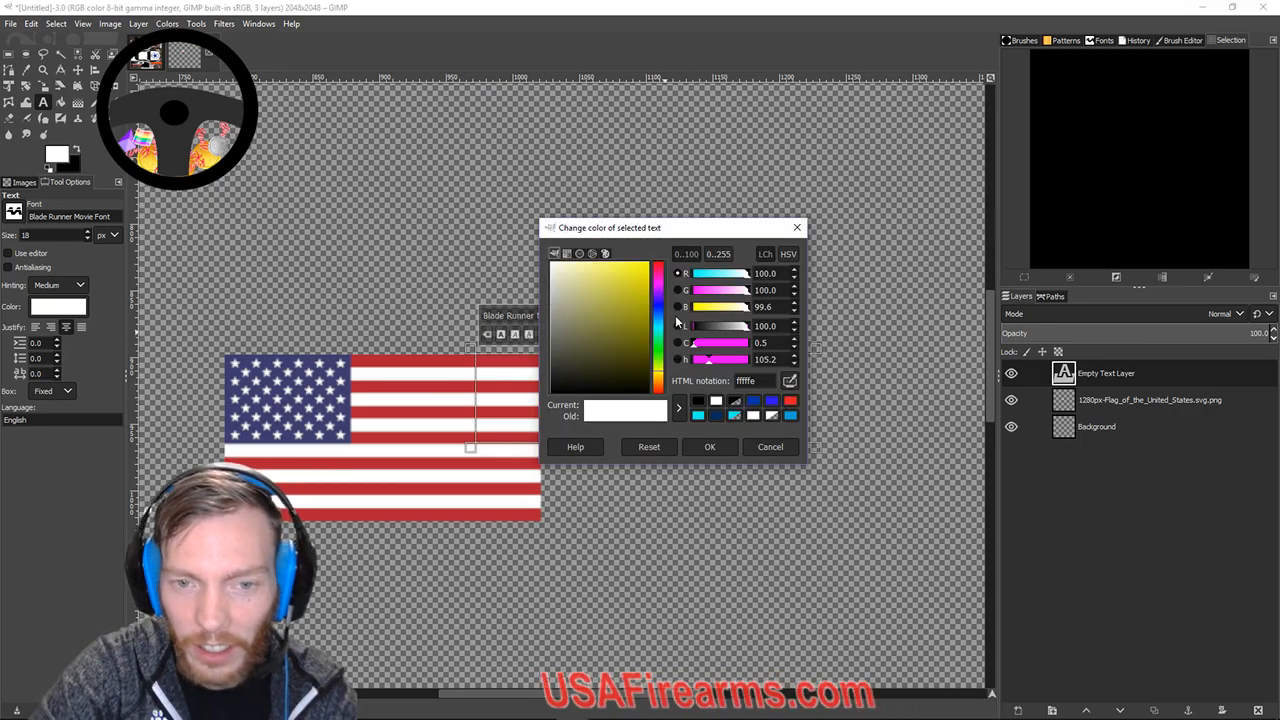
left_click(698, 401)
left_click(710, 447)
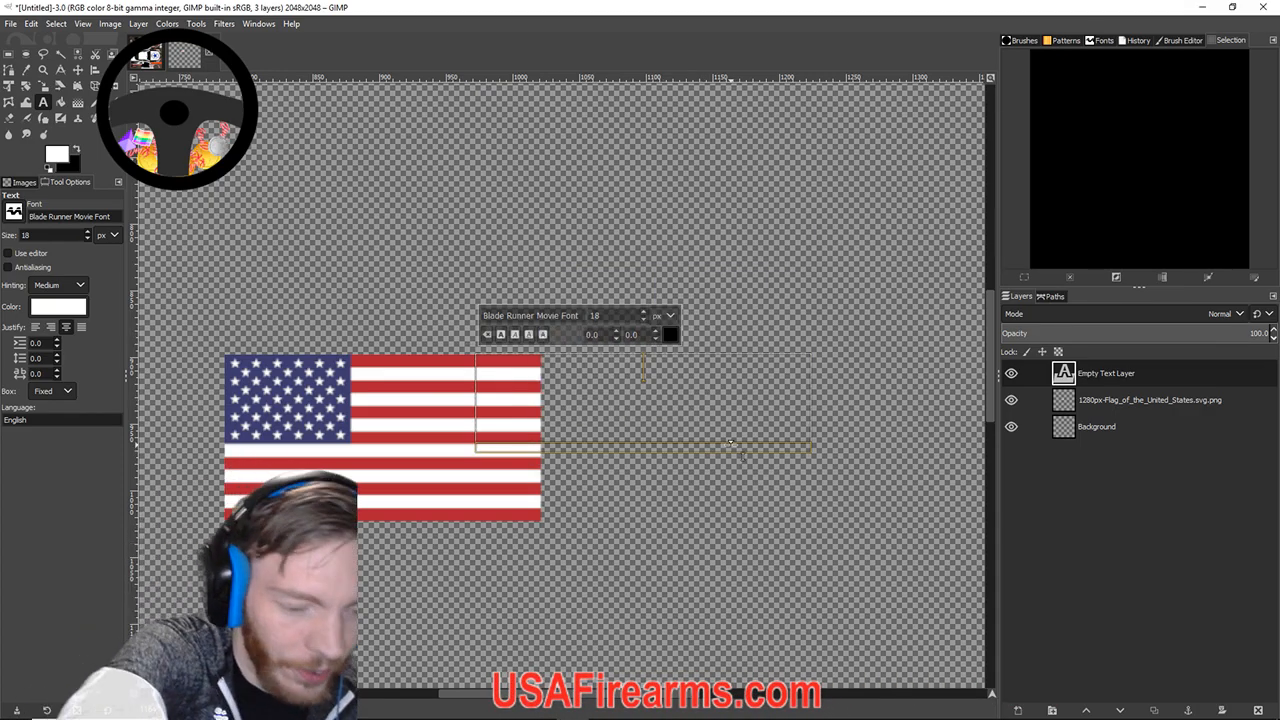
Clear all test text to leave an empty text layer, then exit text editing.
type("R")
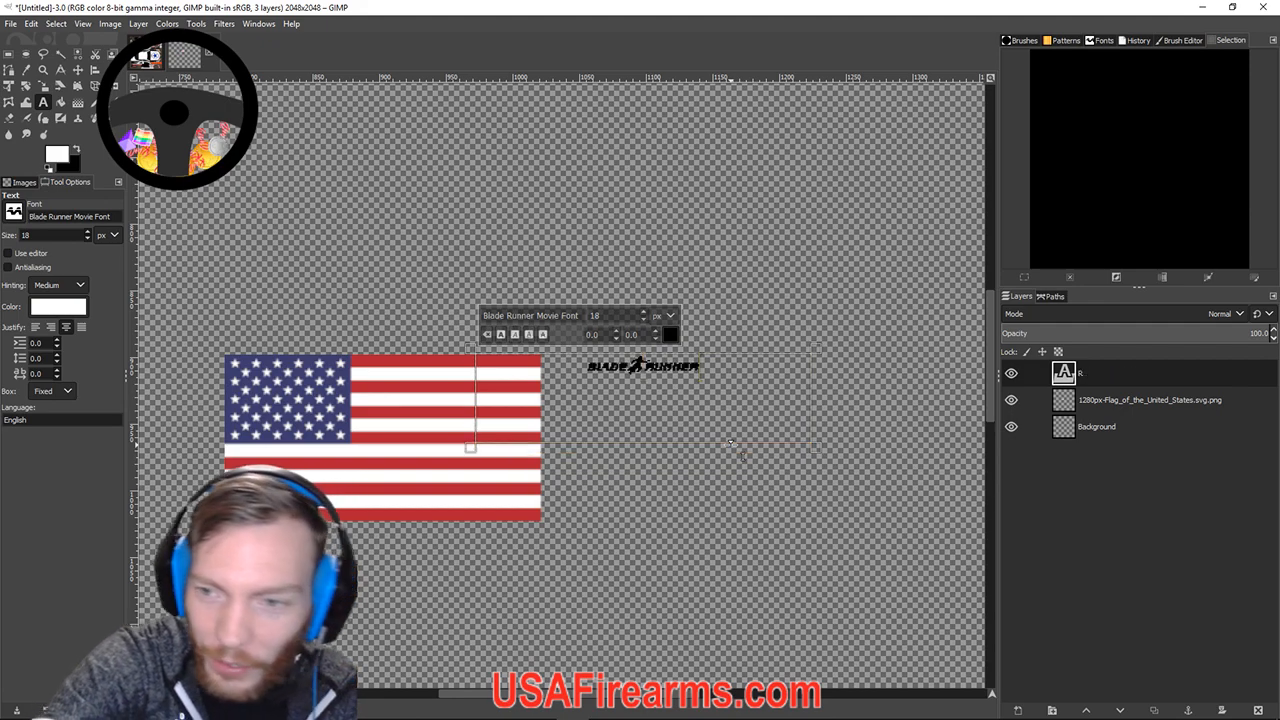
key("BackSpace")
type("FPSMOMDYUT")
key("BackSpace")
key("BackSpace")
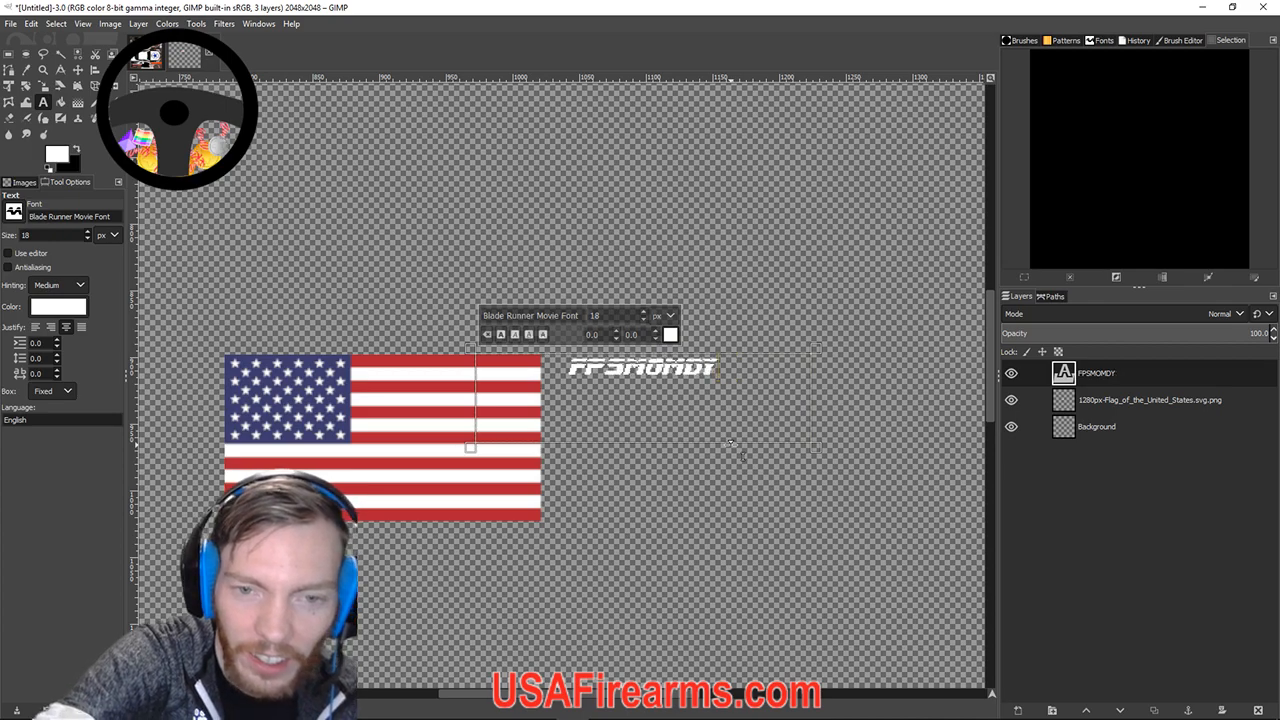
key("BackSpace")
key("BackSpace")
key("BackSpace")
key("BackSpace")
key("BackSpace")
key("BackSpace")
key("BackSpace")
key("BackSpace")
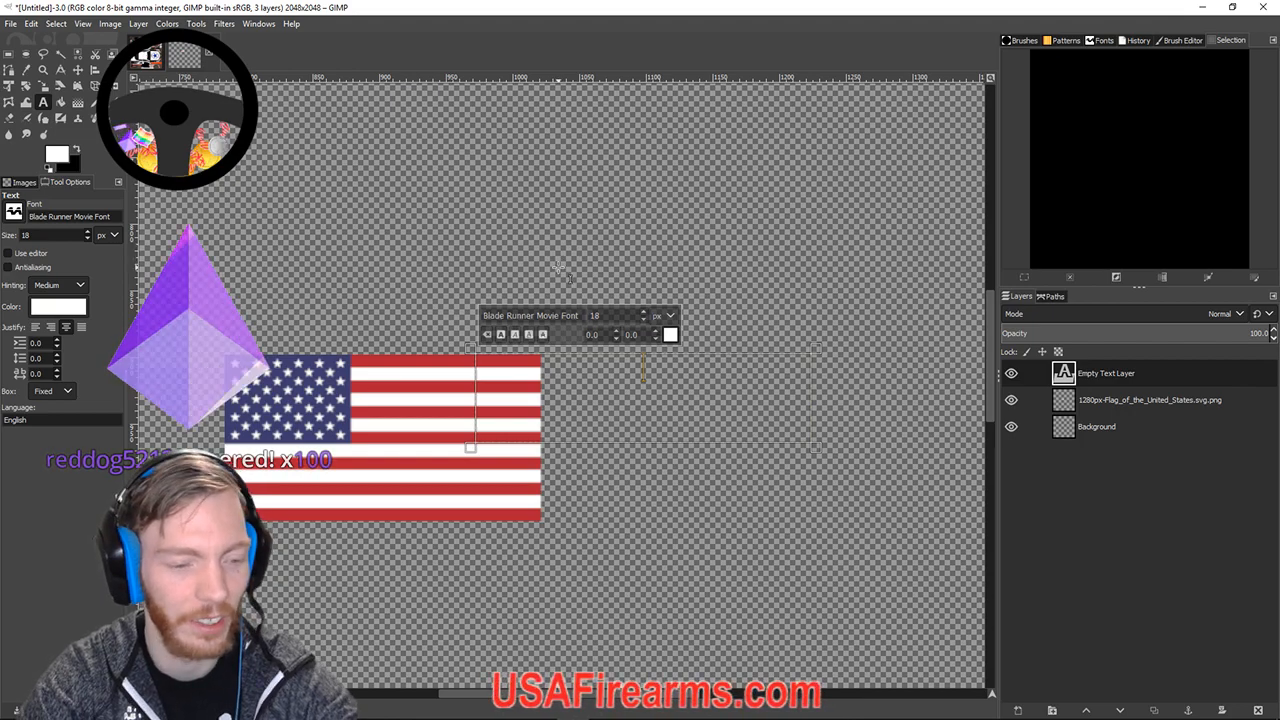
key("Escape")
key("m")
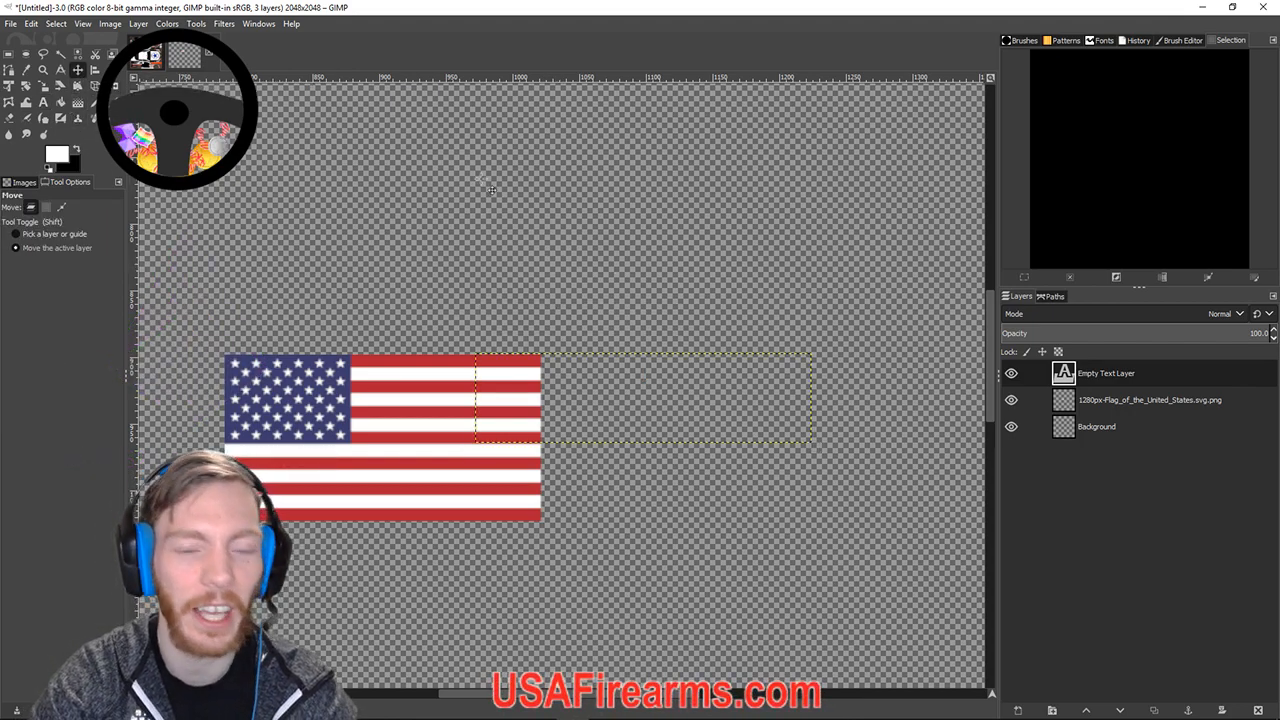
Remove the Empty Text Layer using Delete Layer from its Layers panel context menu.
left_click(54, 24)
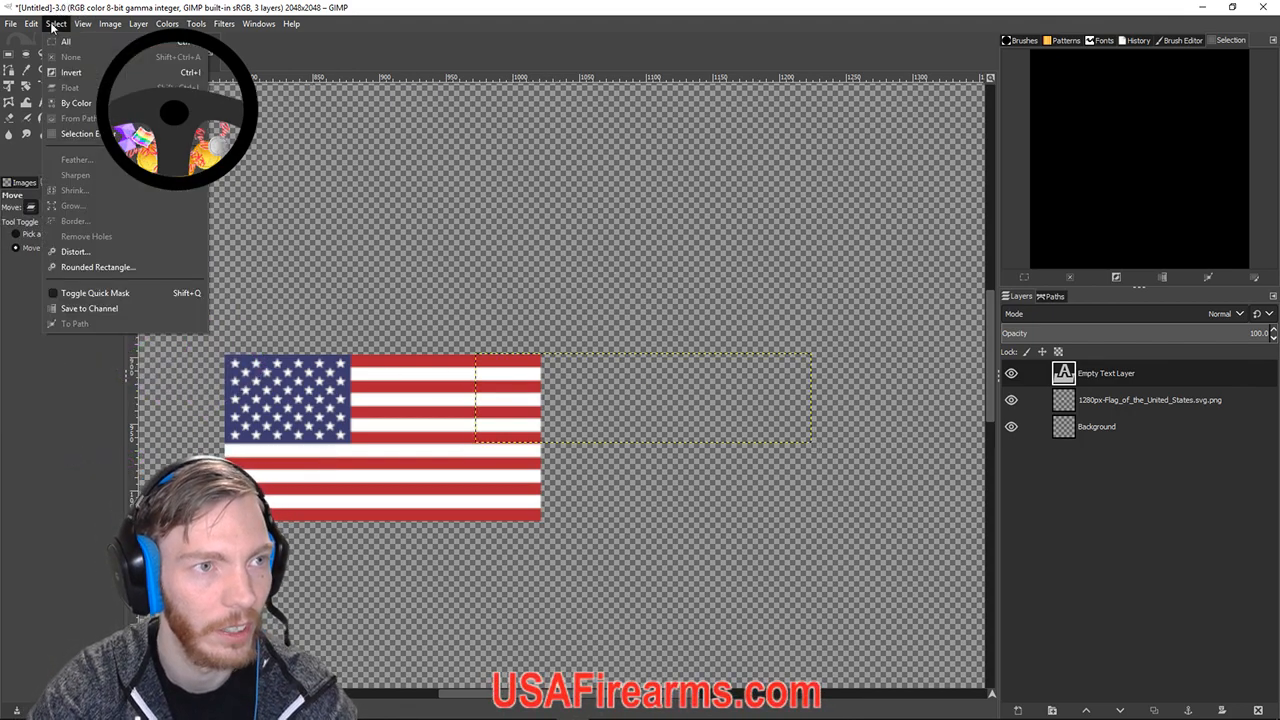
left_click(606, 214)
left_click_drag(606, 214, 606, 211)
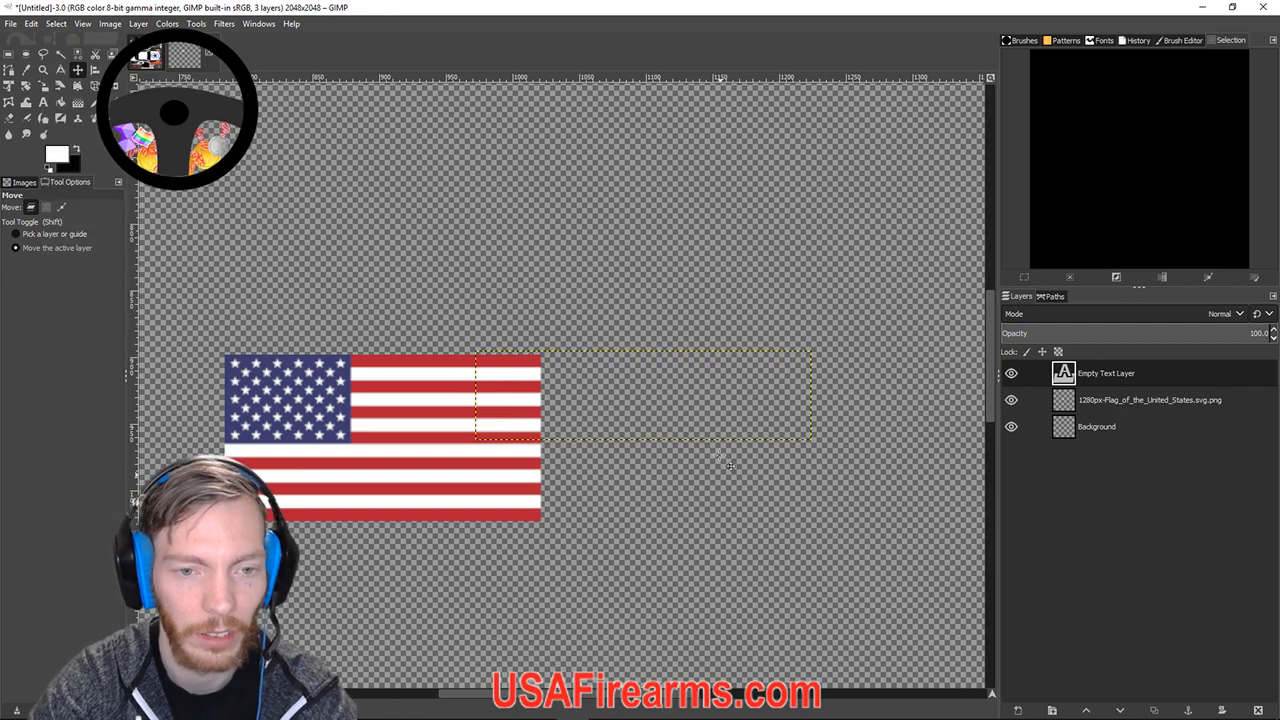
right_click(1110, 377)
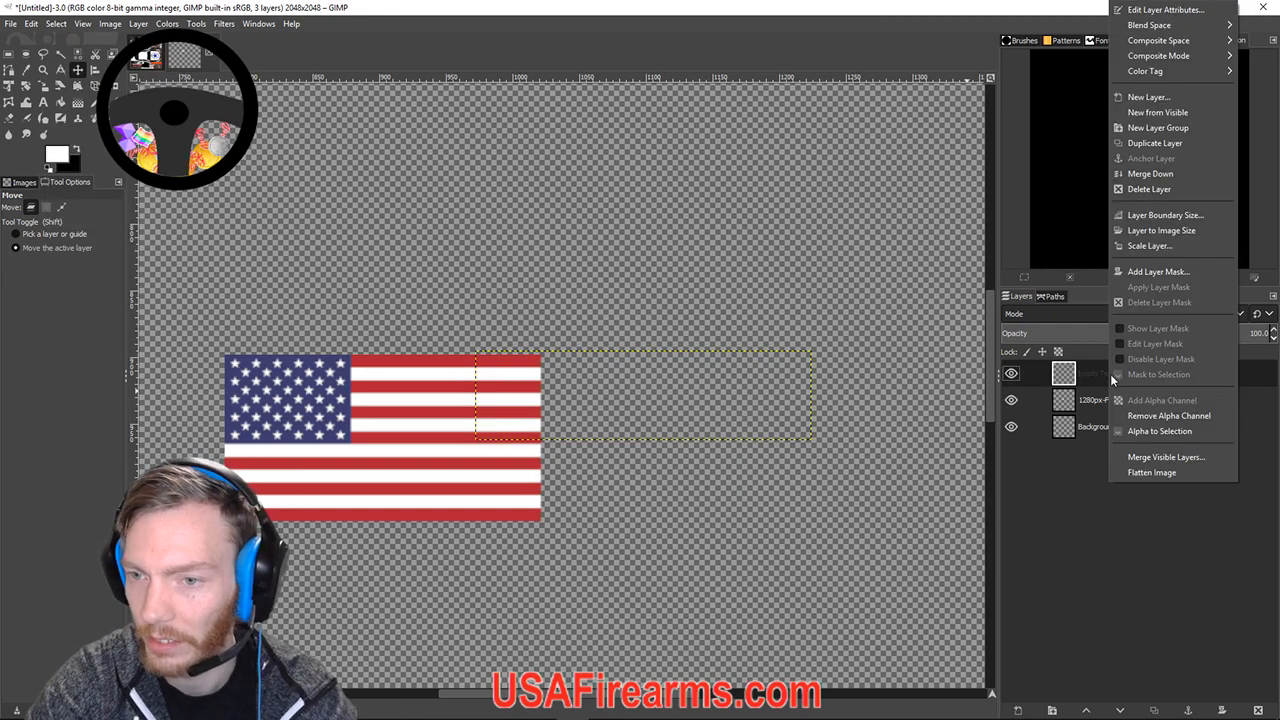
left_click(1149, 189)
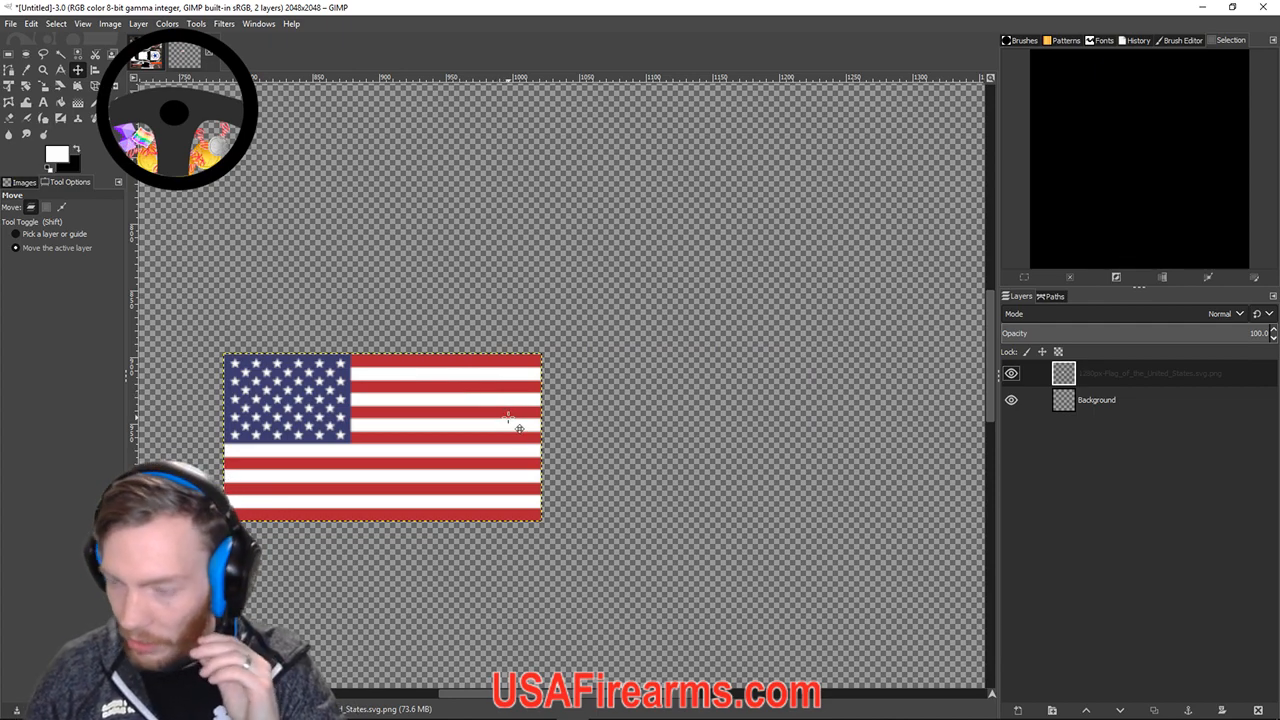
Select the Text tool and choose Arial Bold Italic from the Tool Options font list.
left_click(46, 103)
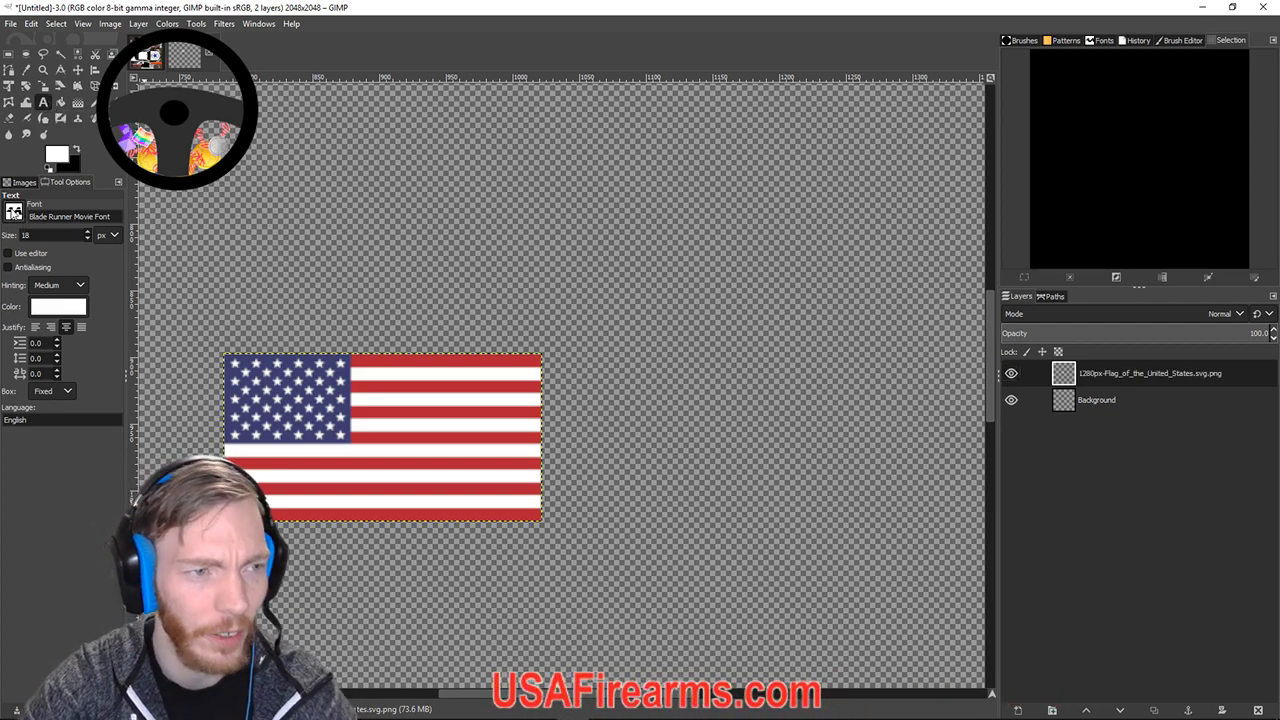
left_click(13, 212)
scroll(35, 316, "down", 4)
scroll(35, 316, "down", 8)
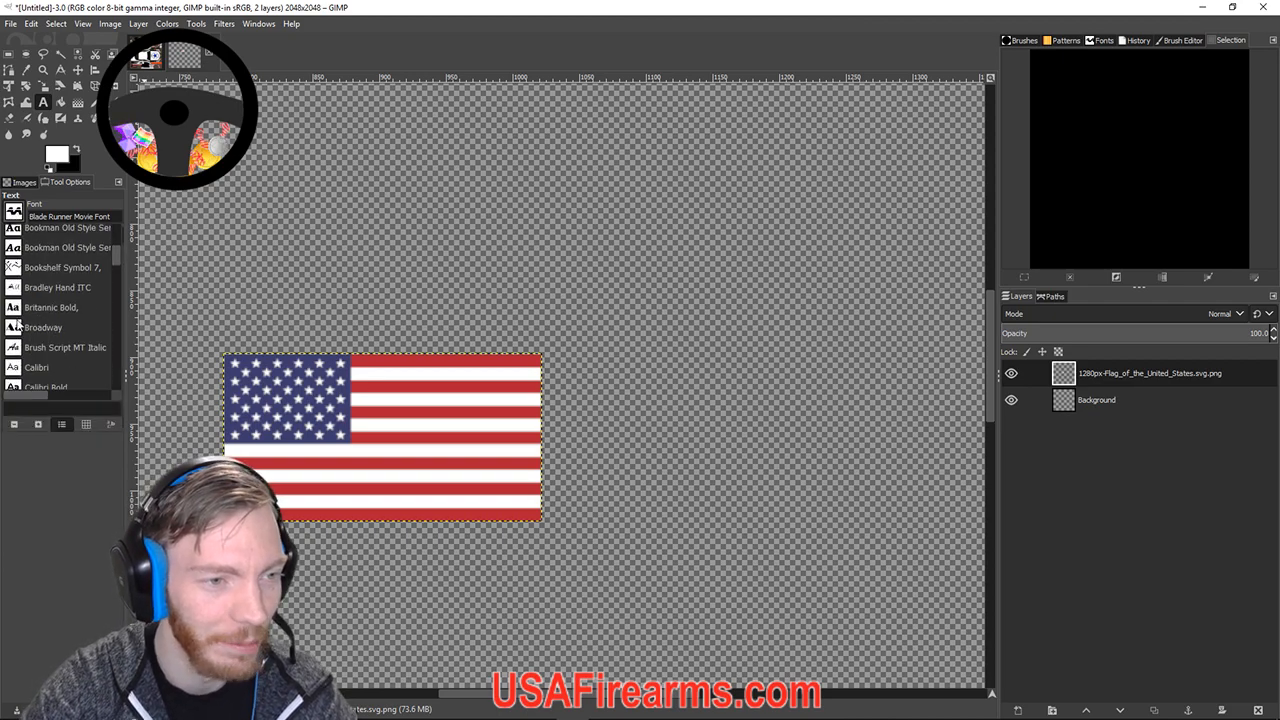
scroll(57, 324, "up", 10)
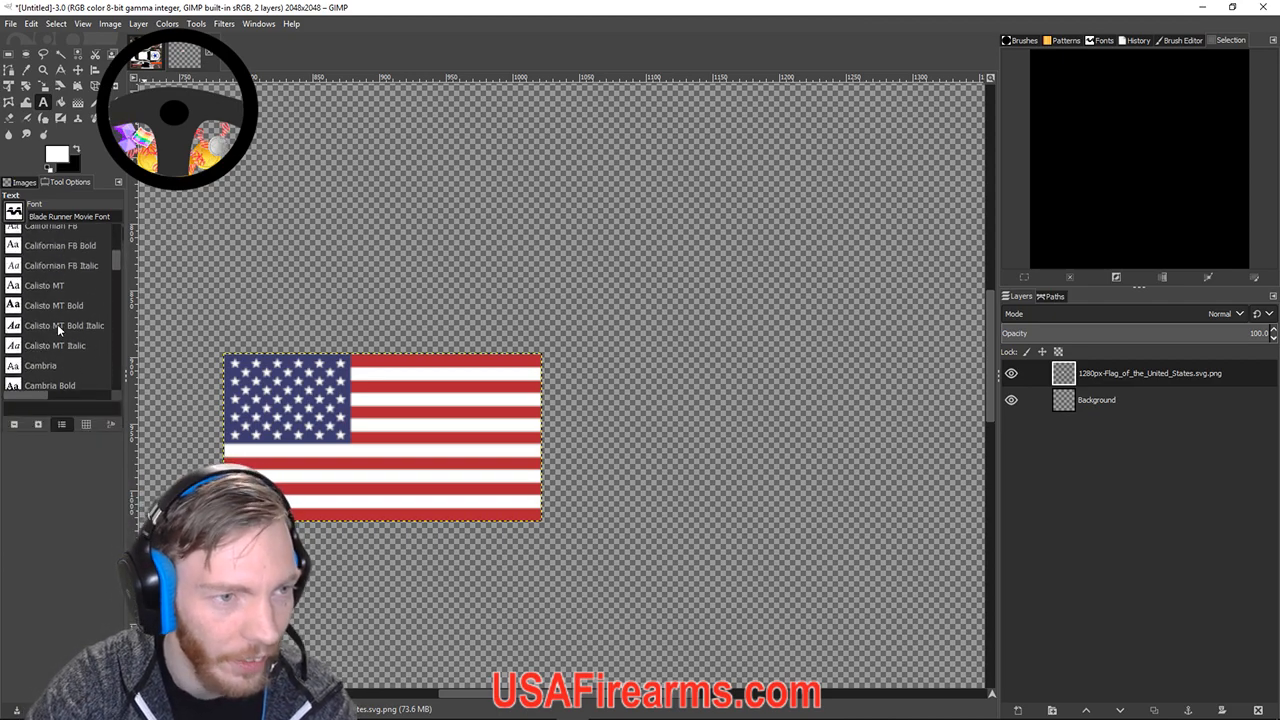
scroll(57, 324, "up", 3)
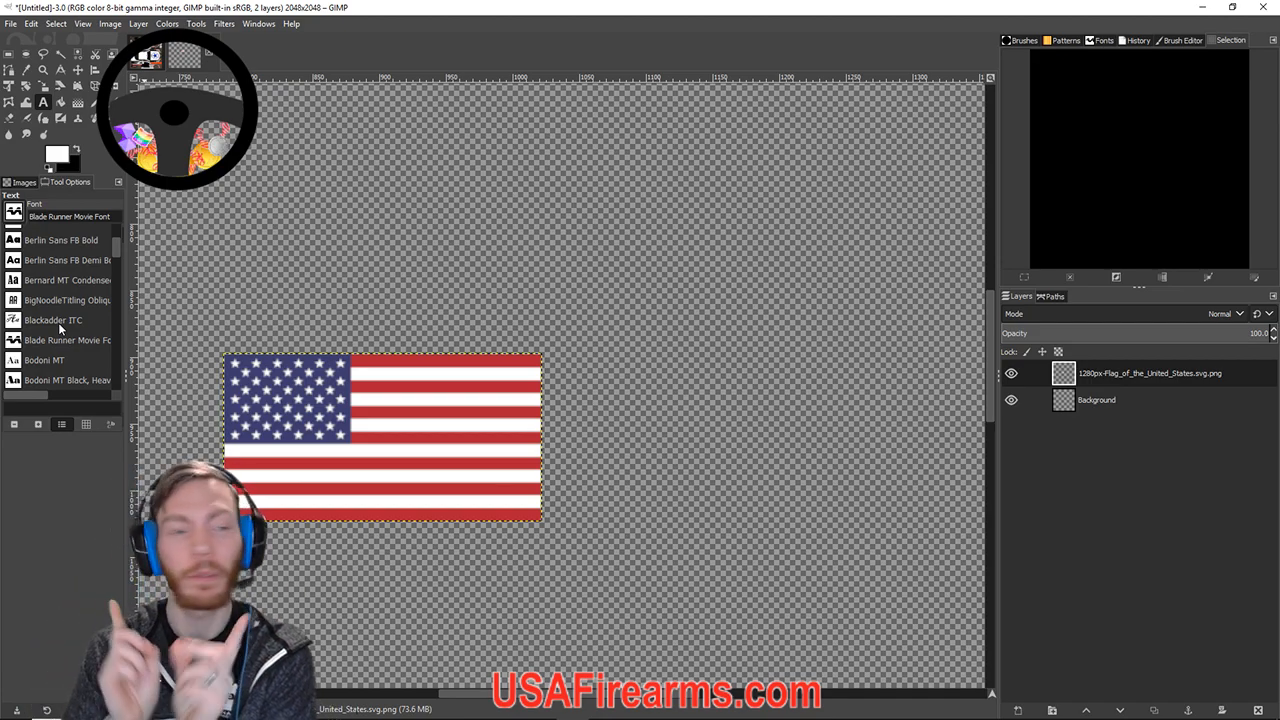
scroll(50, 290, "up", 8)
scroll(38, 282, "up", 3)
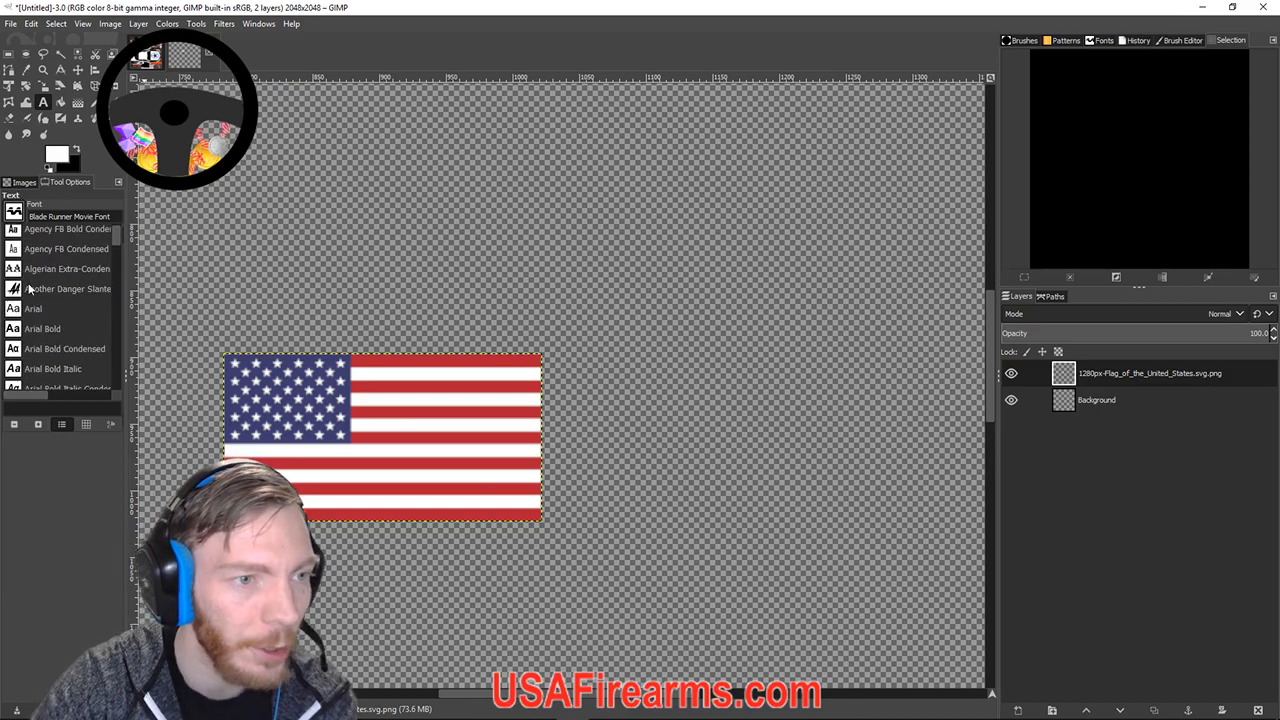
scroll(32, 298, "up", 5)
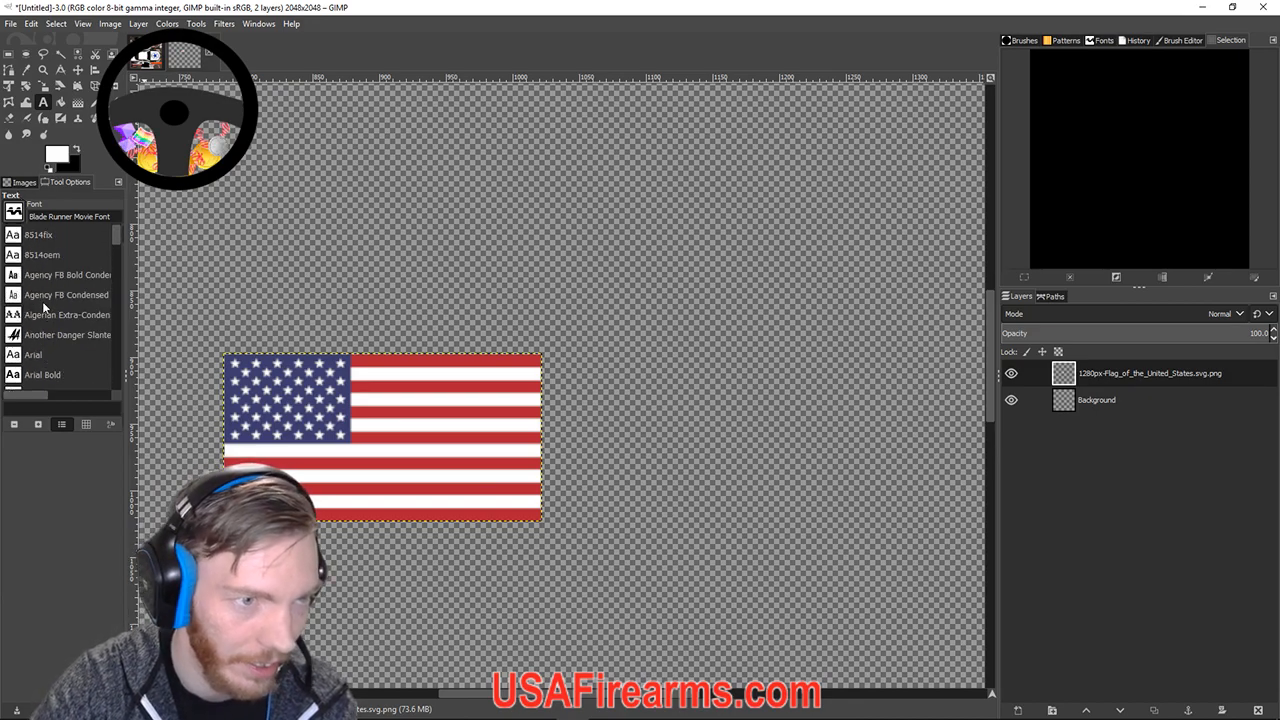
scroll(44, 302, "down", 1)
scroll(45, 296, "down", 2)
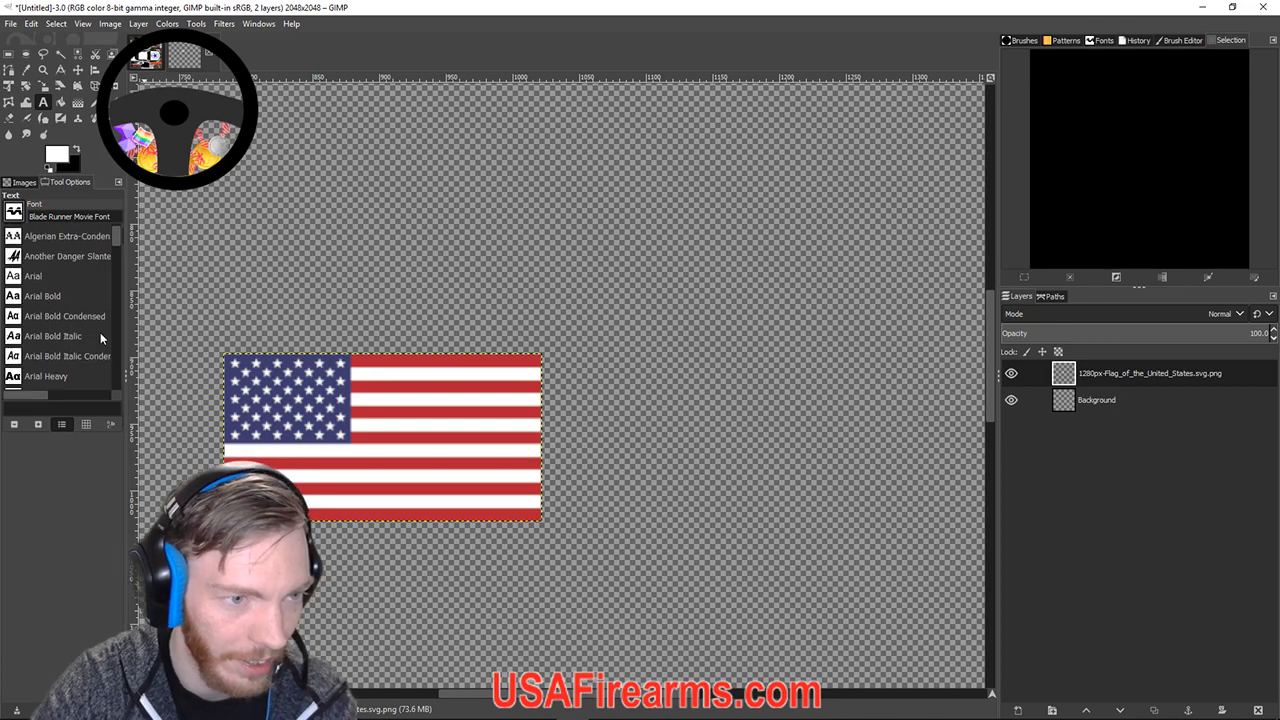
left_click(42, 342)
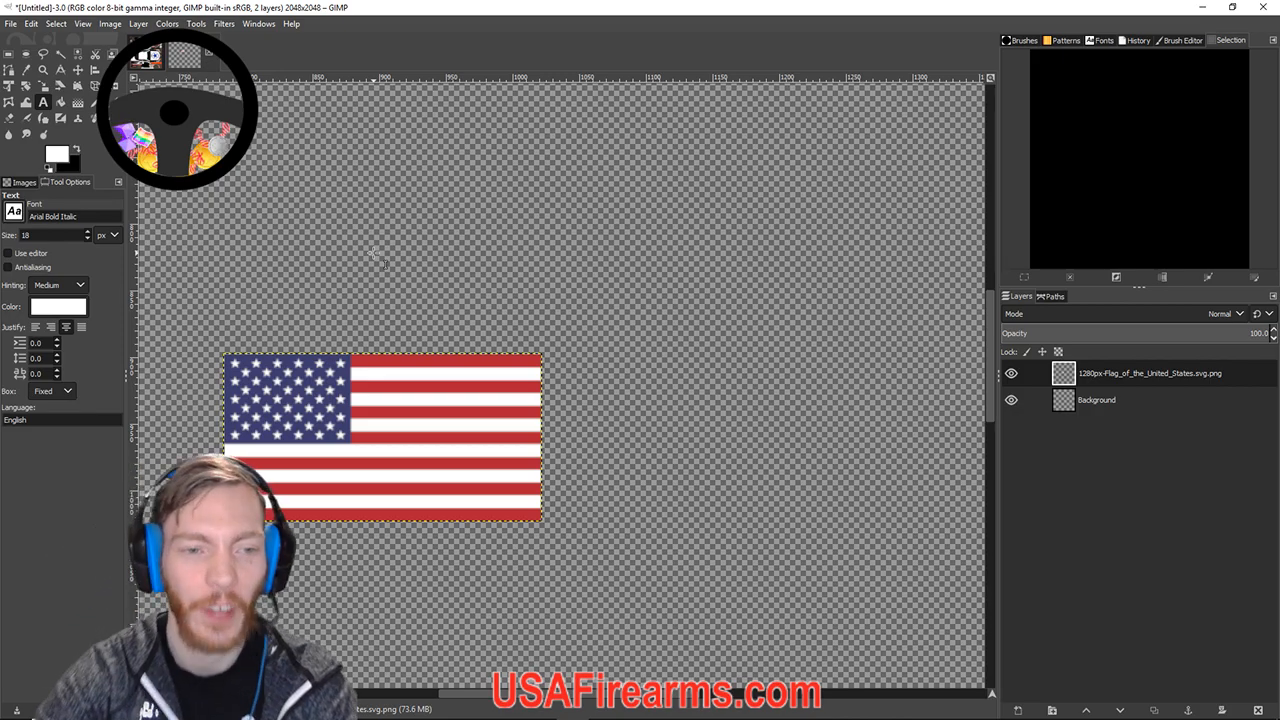
Draw a text box beside the flag and set the text colour to black.
left_click(43, 87)
left_click(43, 103)
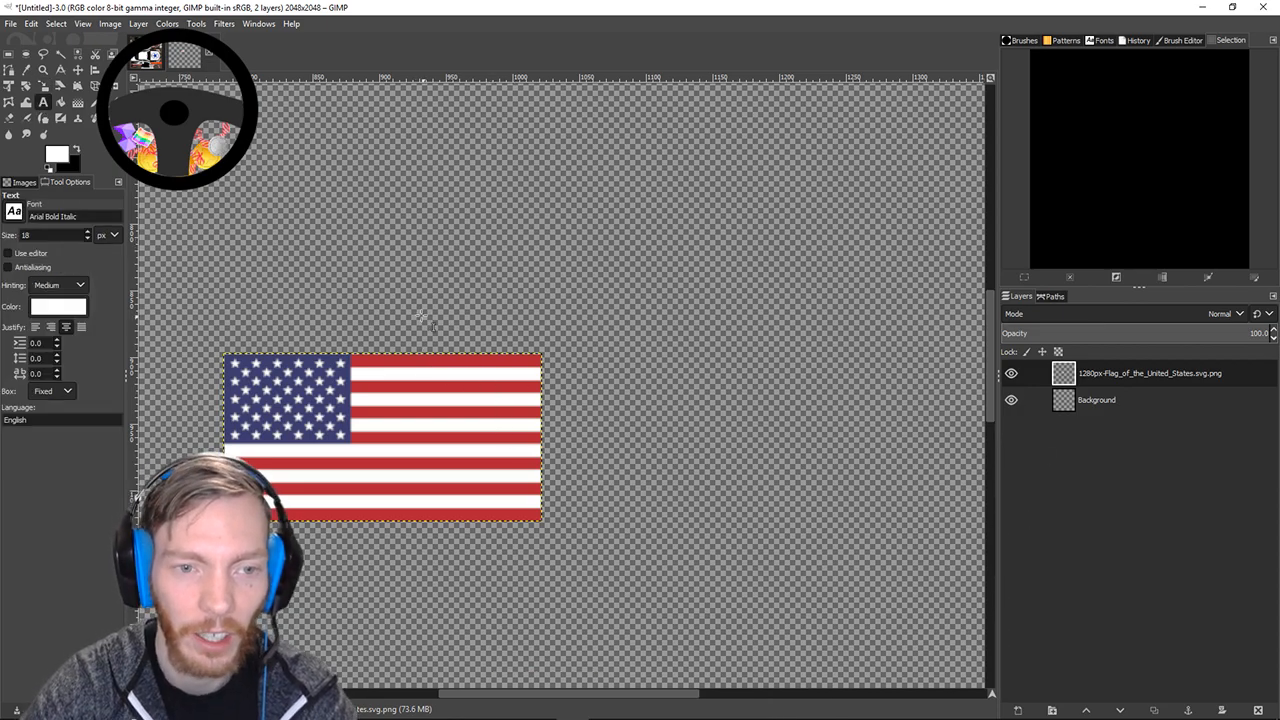
left_click(433, 357)
left_click_drag(438, 354, 899, 465)
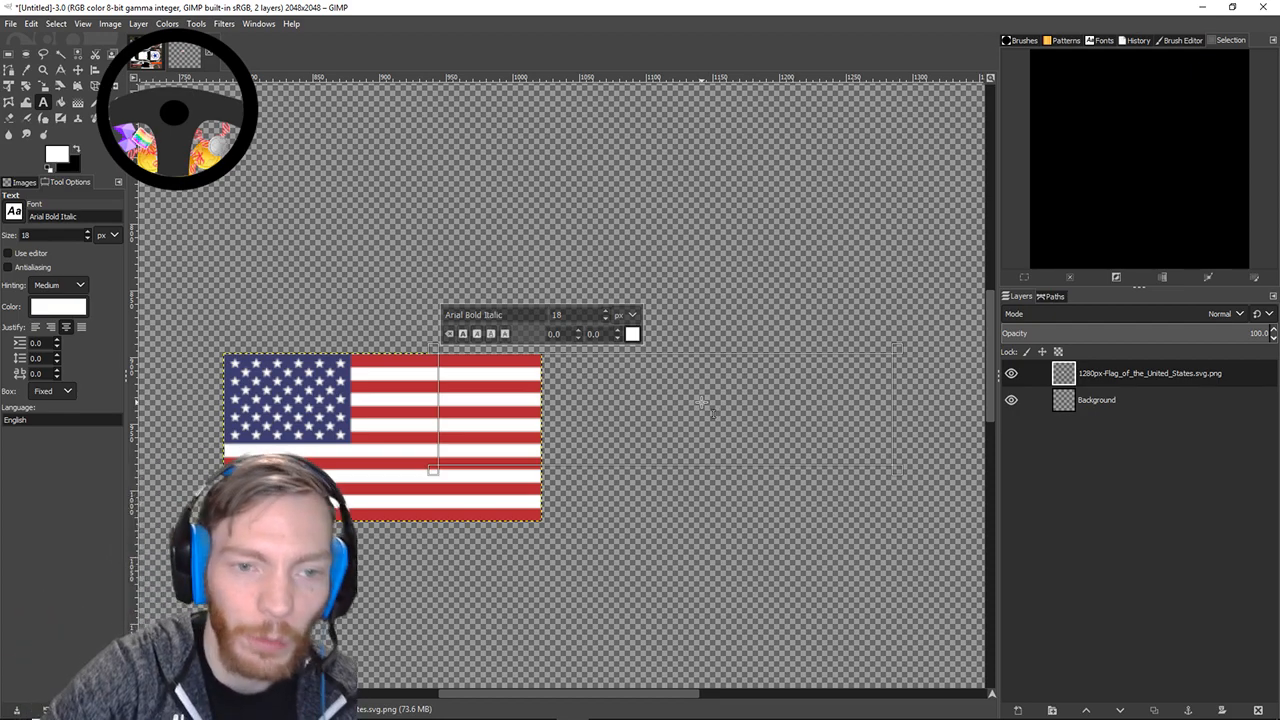
left_click(643, 340)
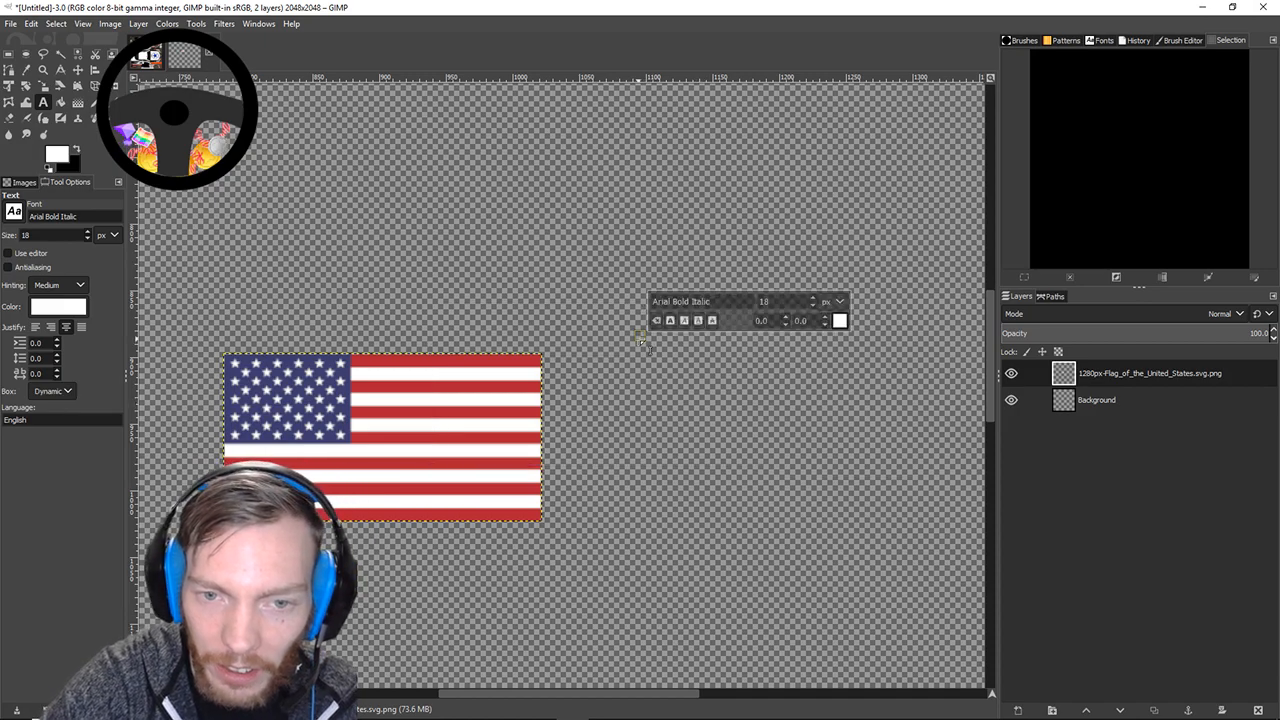
left_click_drag(491, 352, 843, 469)
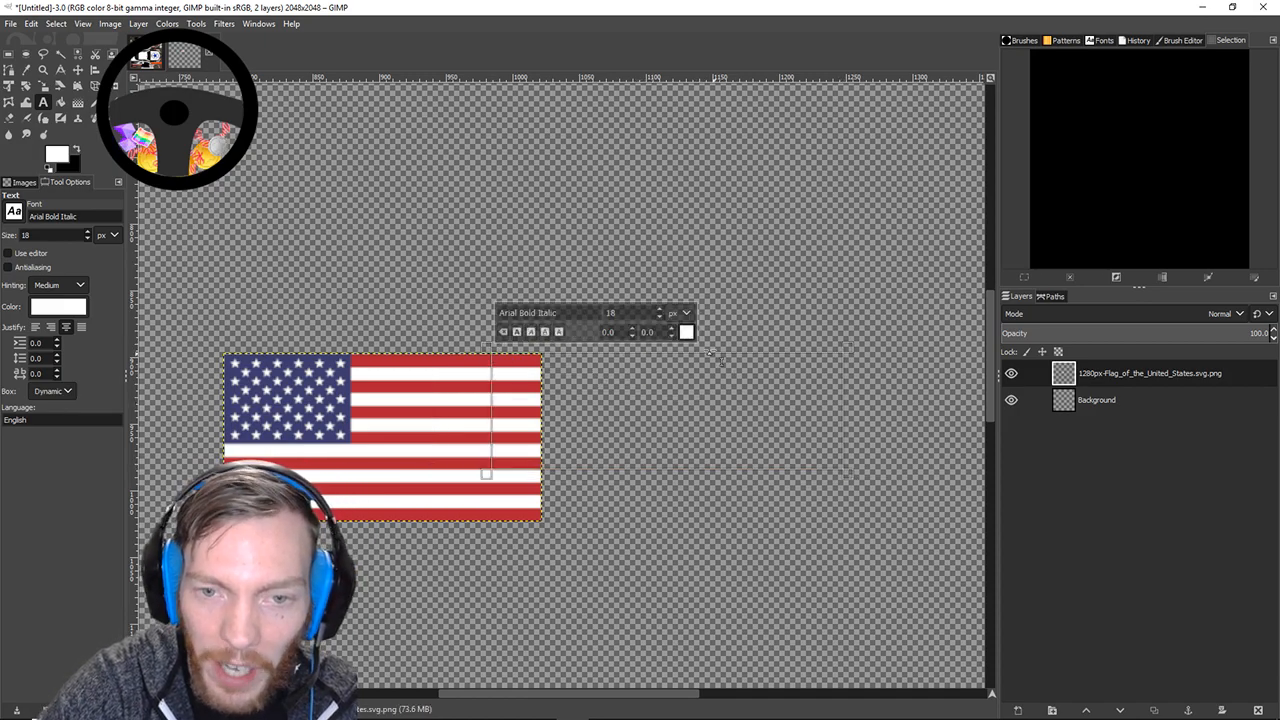
left_click(685, 330)
left_click(712, 400)
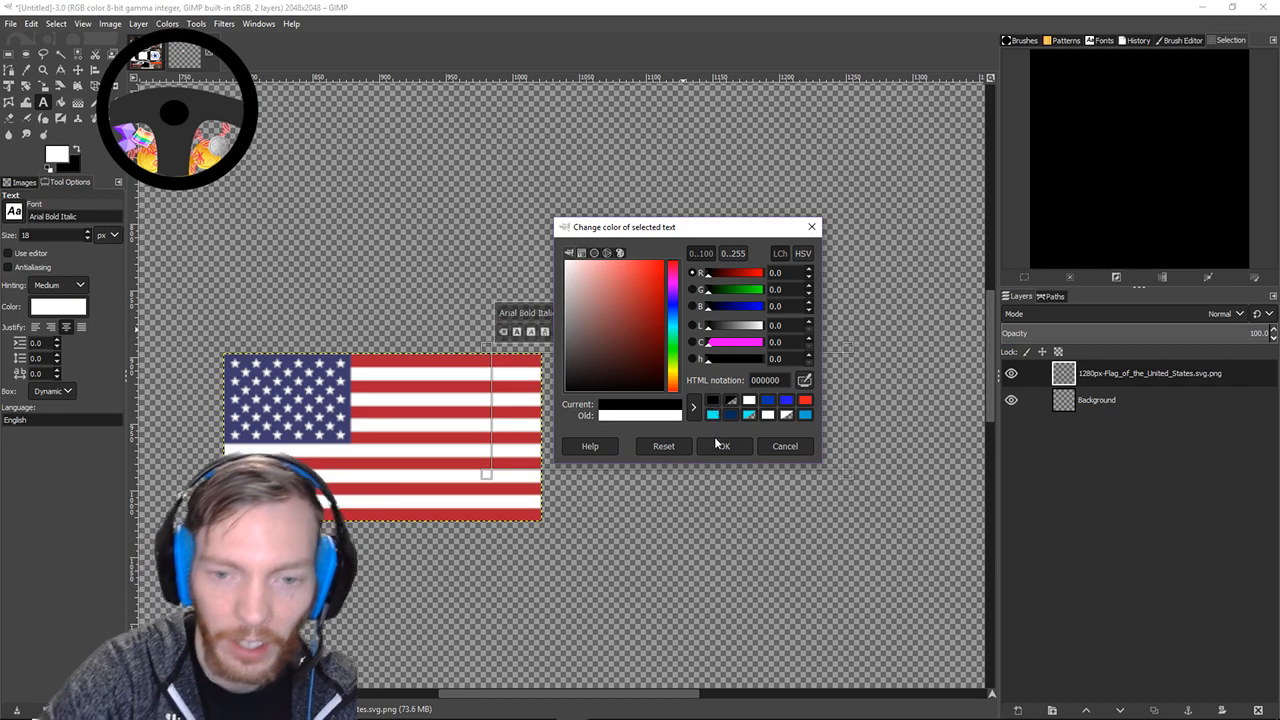
left_click(721, 446)
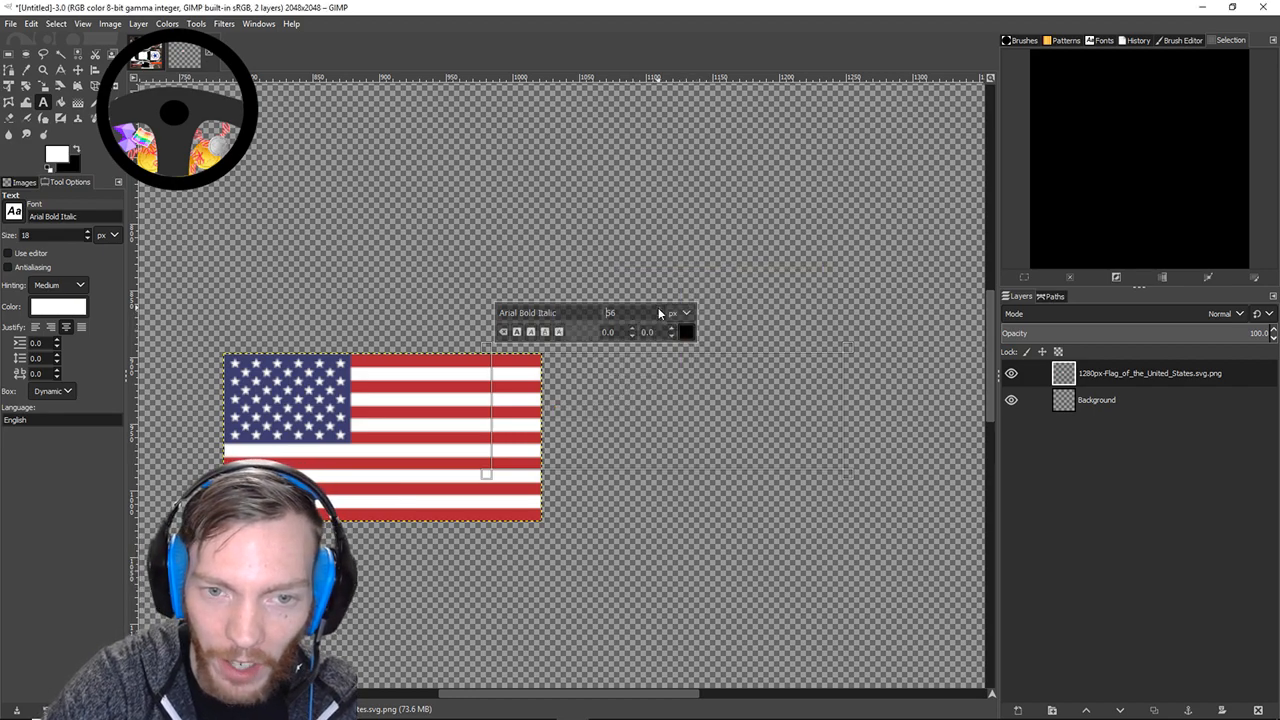
Place the text cursor right of the flag, clear test typing and nudge the font size up.
left_click(687, 457)
type("gvl")
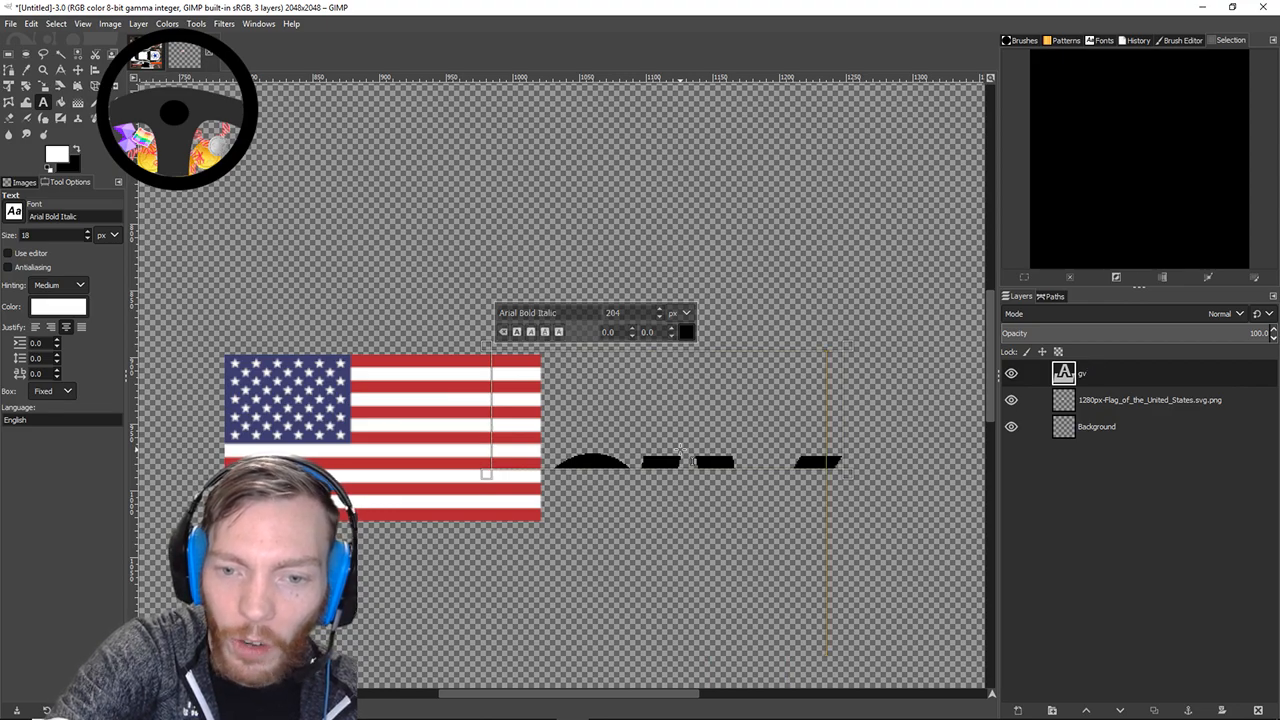
key("BackSpace")
key("BackSpace")
left_click(660, 311)
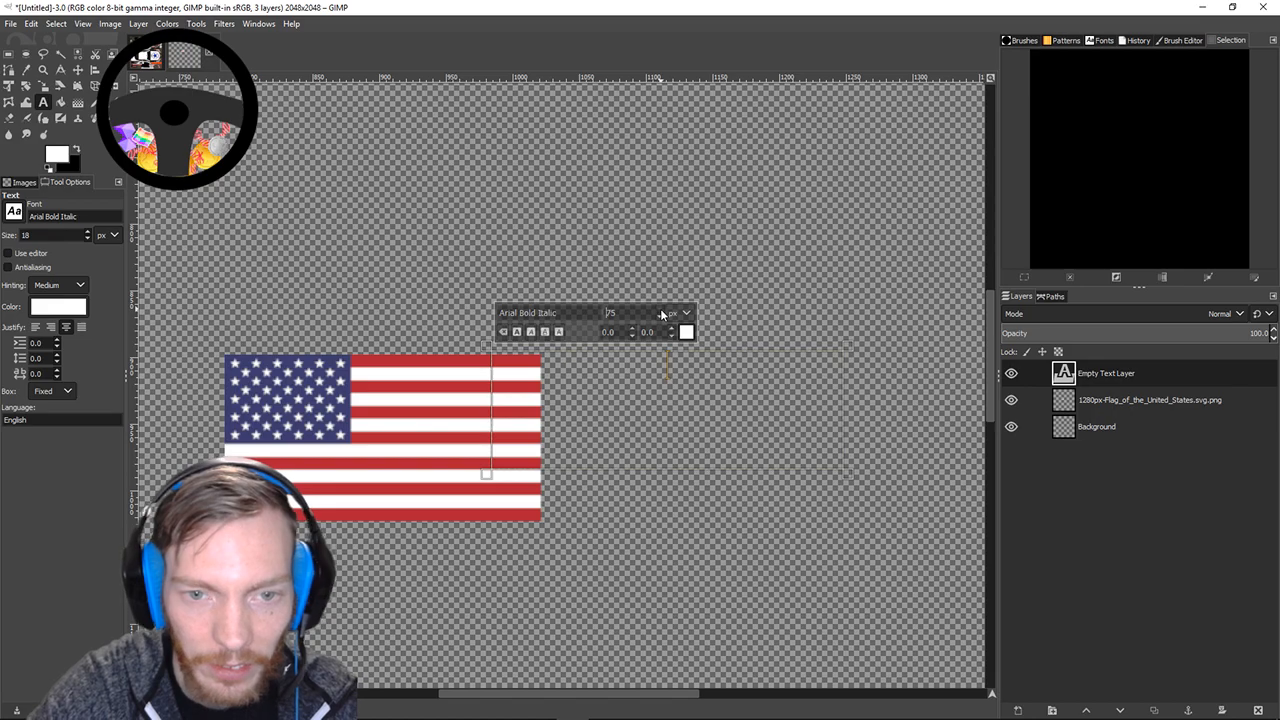
left_click(666, 388)
type("slkfm")
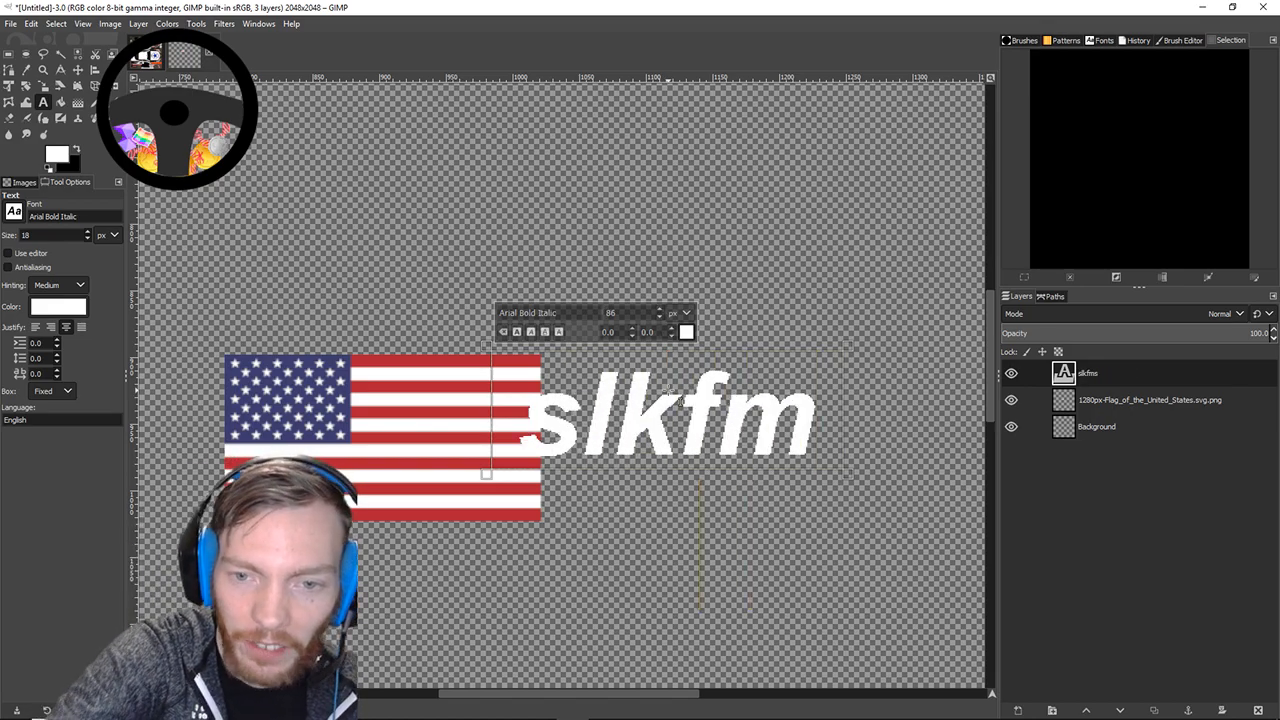
key("BackSpace")
key("BackSpace")
key("BackSpace")
key("BackSpace")
key("BackSpace")
Reconfirm black text colour and set the font size to 52.
left_click(689, 334)
left_click(753, 401)
left_click(734, 447)
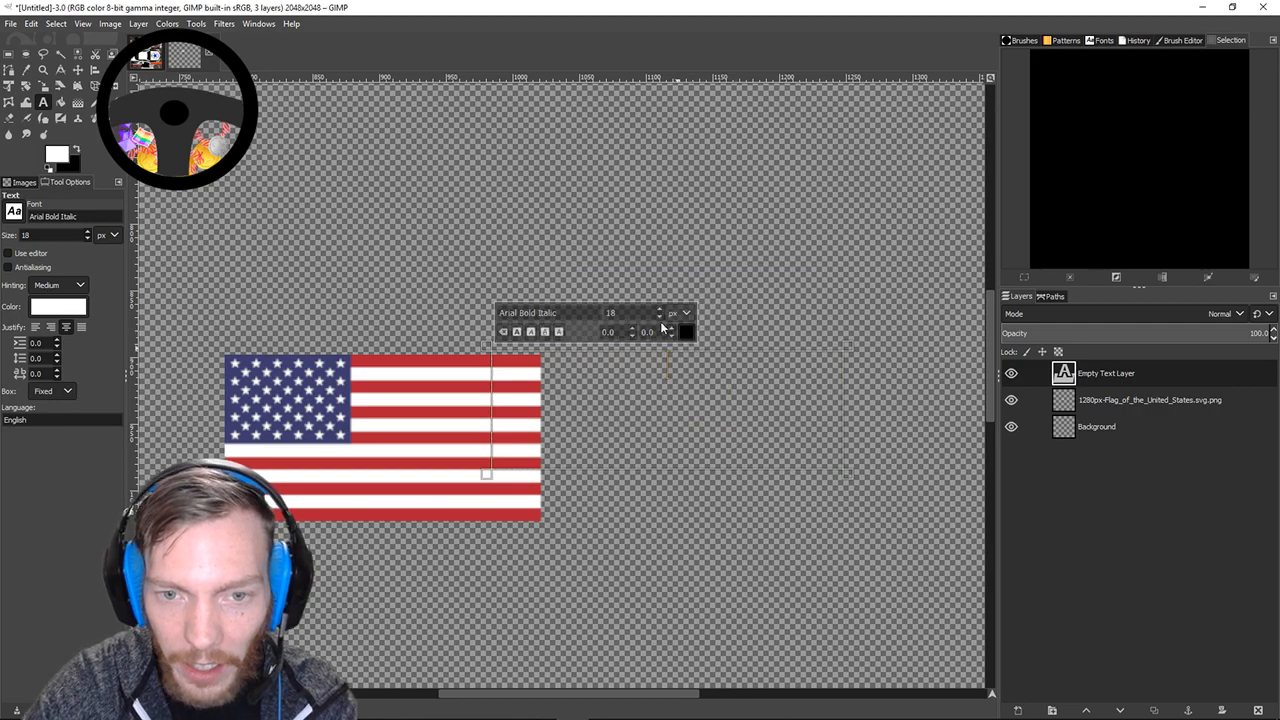
left_click(658, 311)
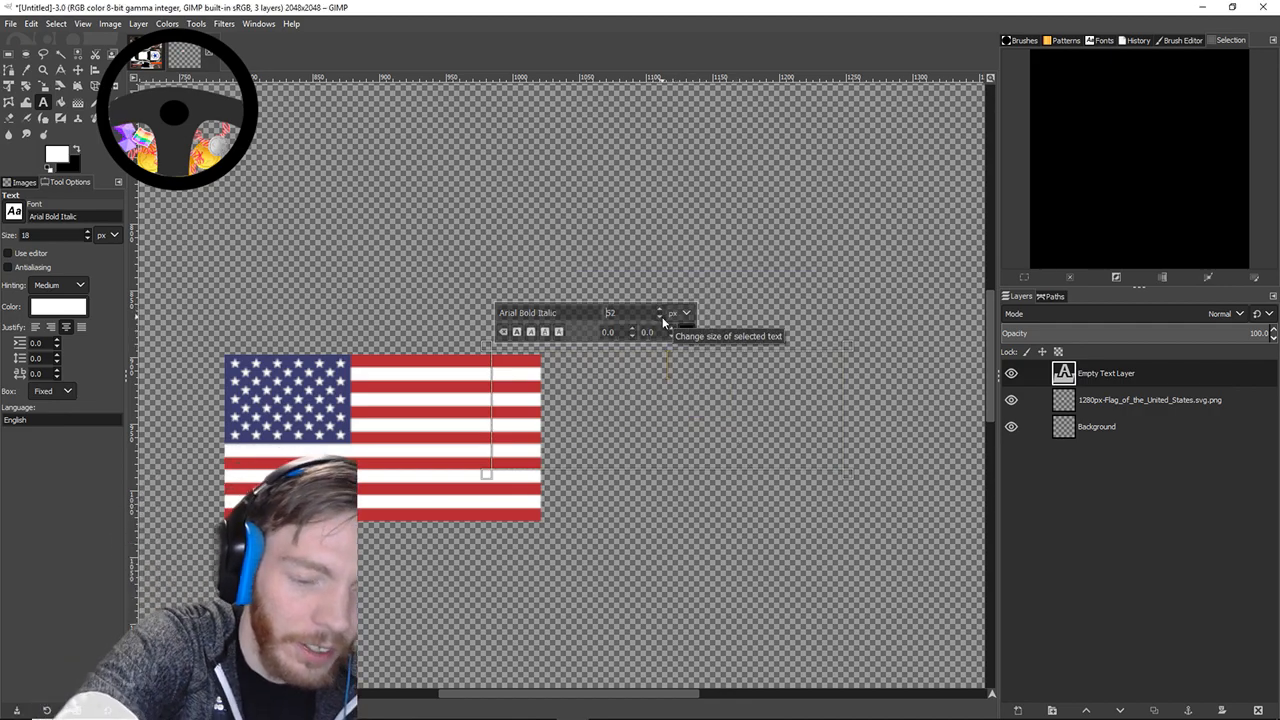
type("1")
key("BackSpace")
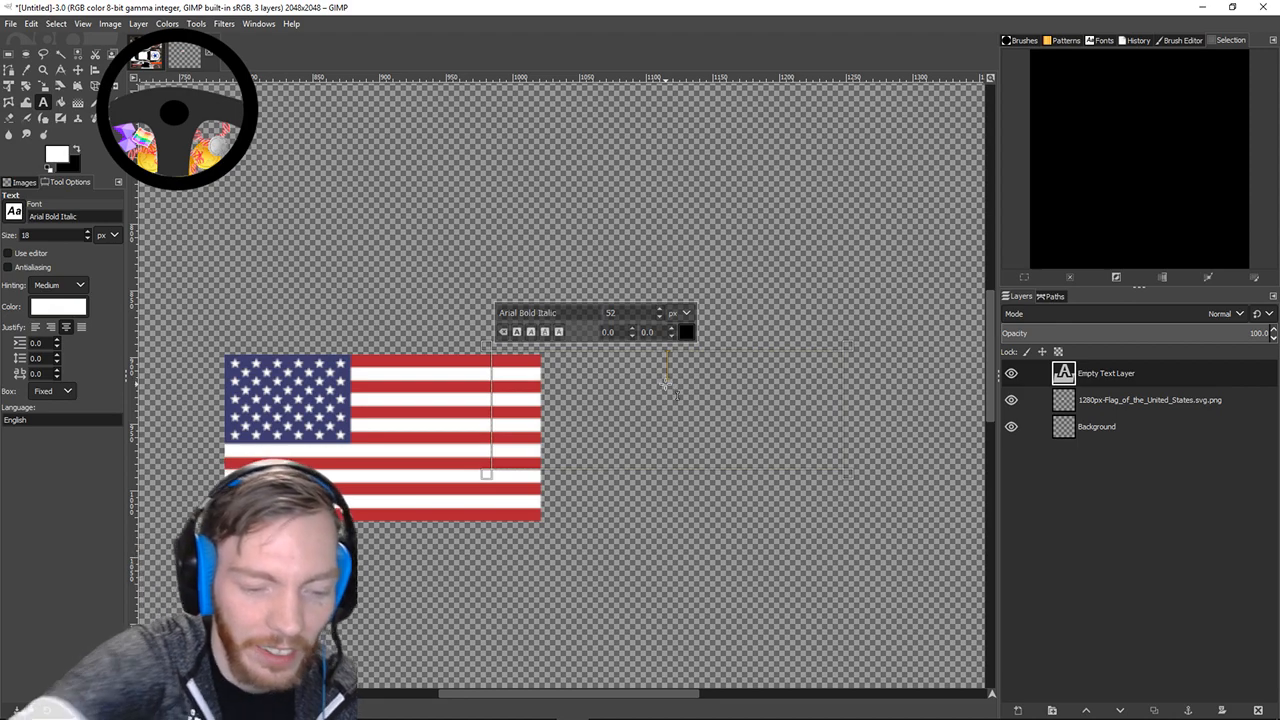
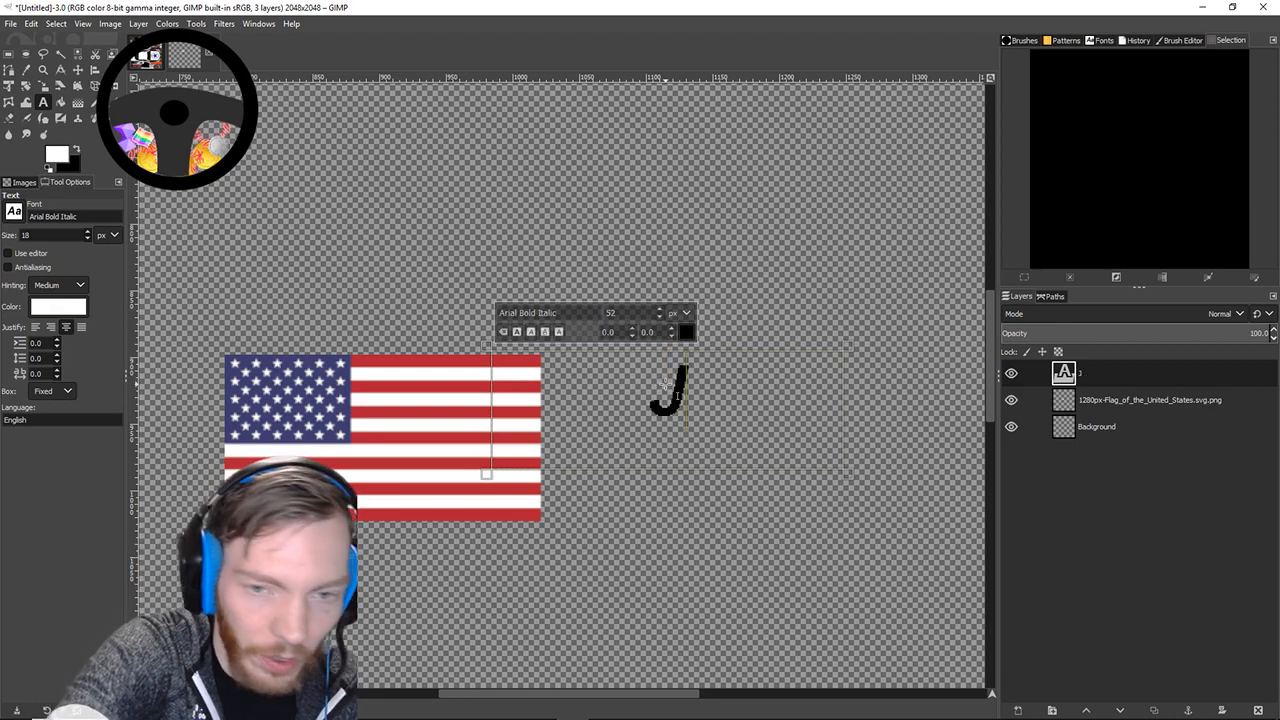
Type the driver's name, select it and try larger sizes before returning to 52.
key("BackSpace")
left_click_drag(790, 412, 547, 400)
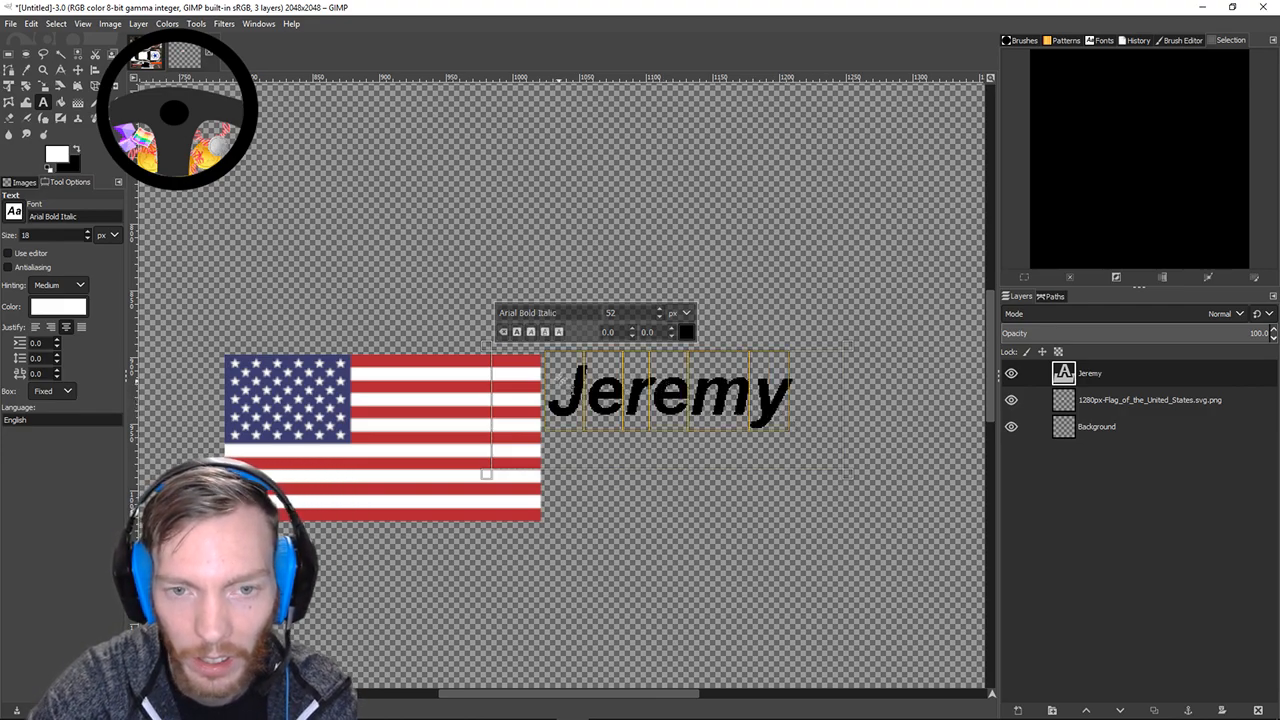
left_click(659, 311)
left_click(659, 311)
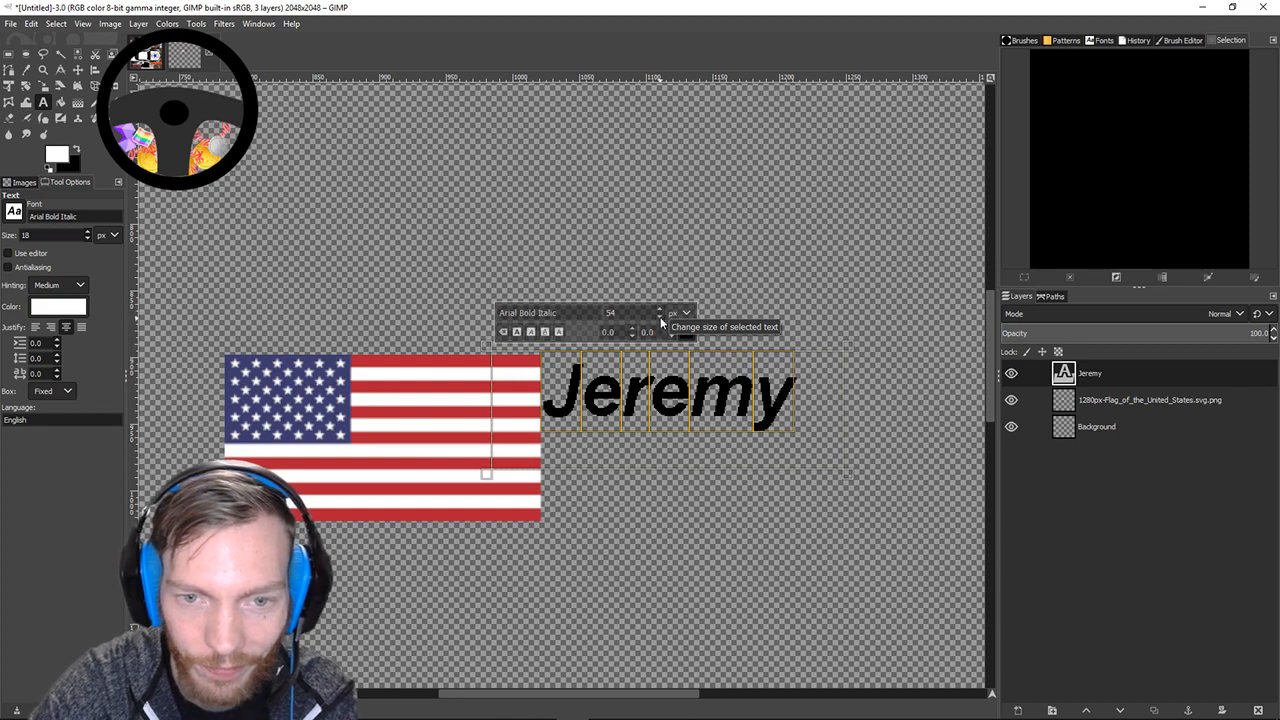
left_click(660, 319)
left_click(660, 319)
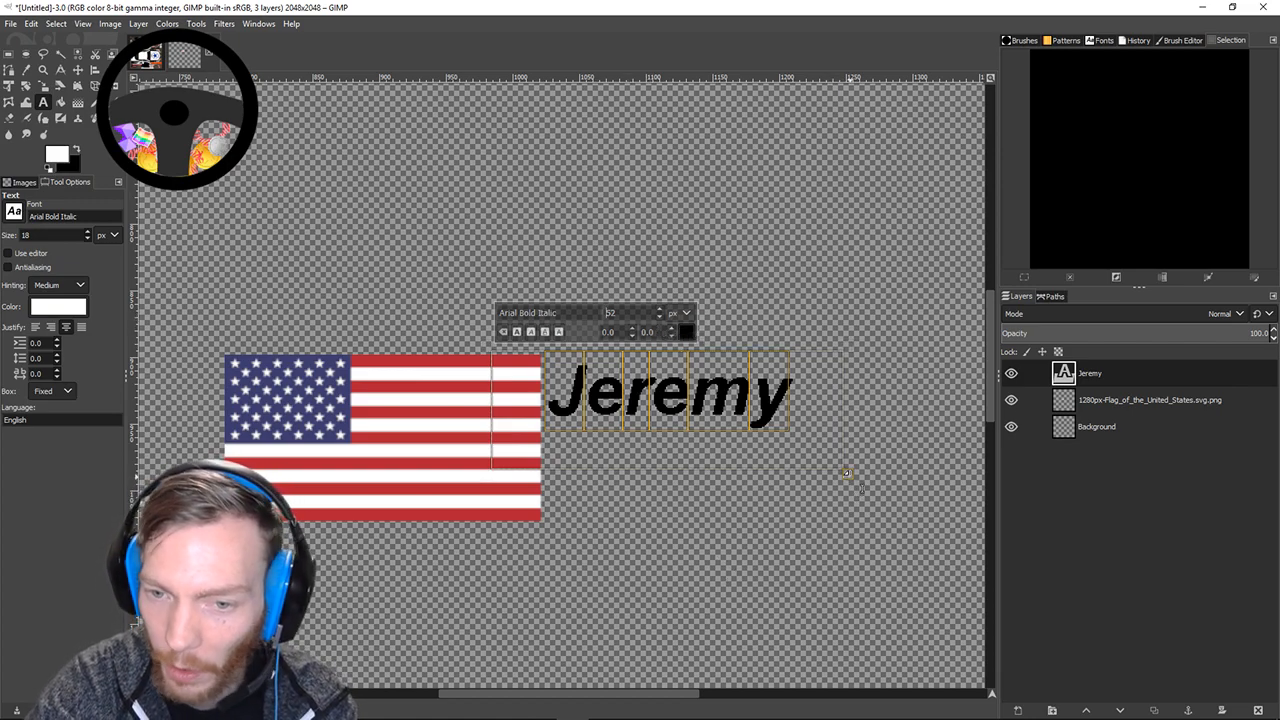
Reselect the name, raise it to size 61 and enlarge the text box to fit.
double_click(850, 476)
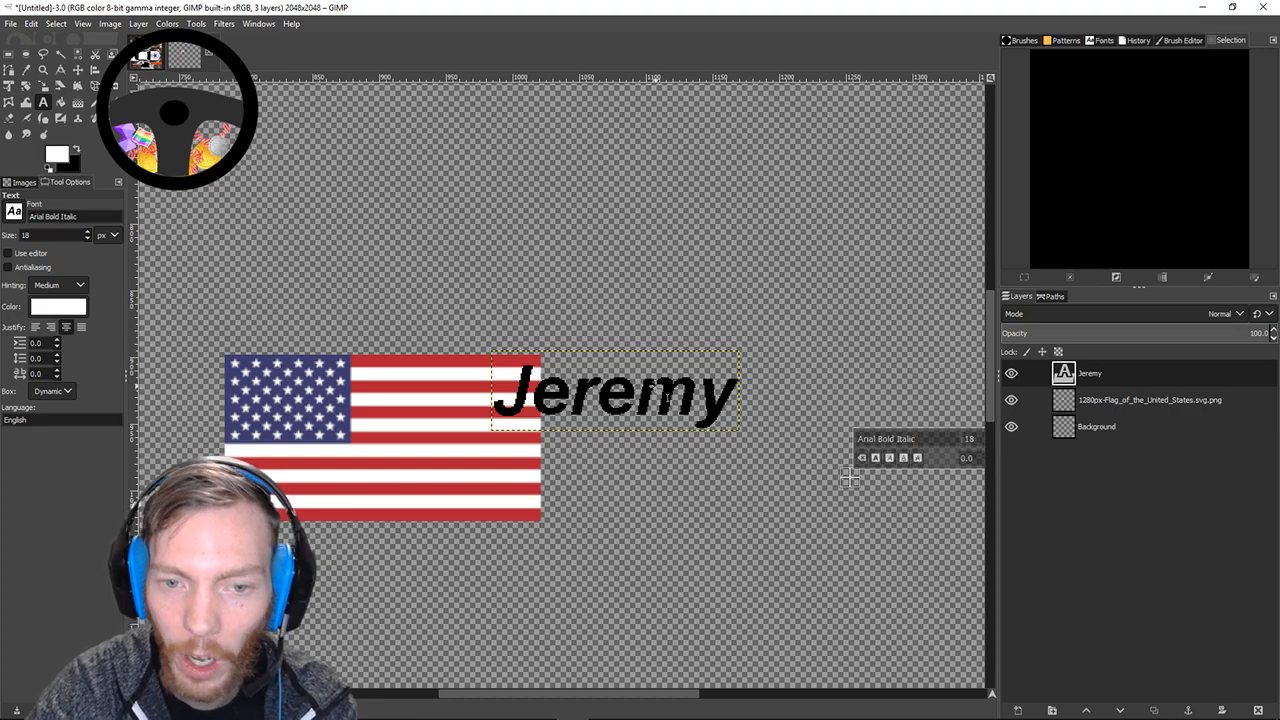
left_click(654, 385)
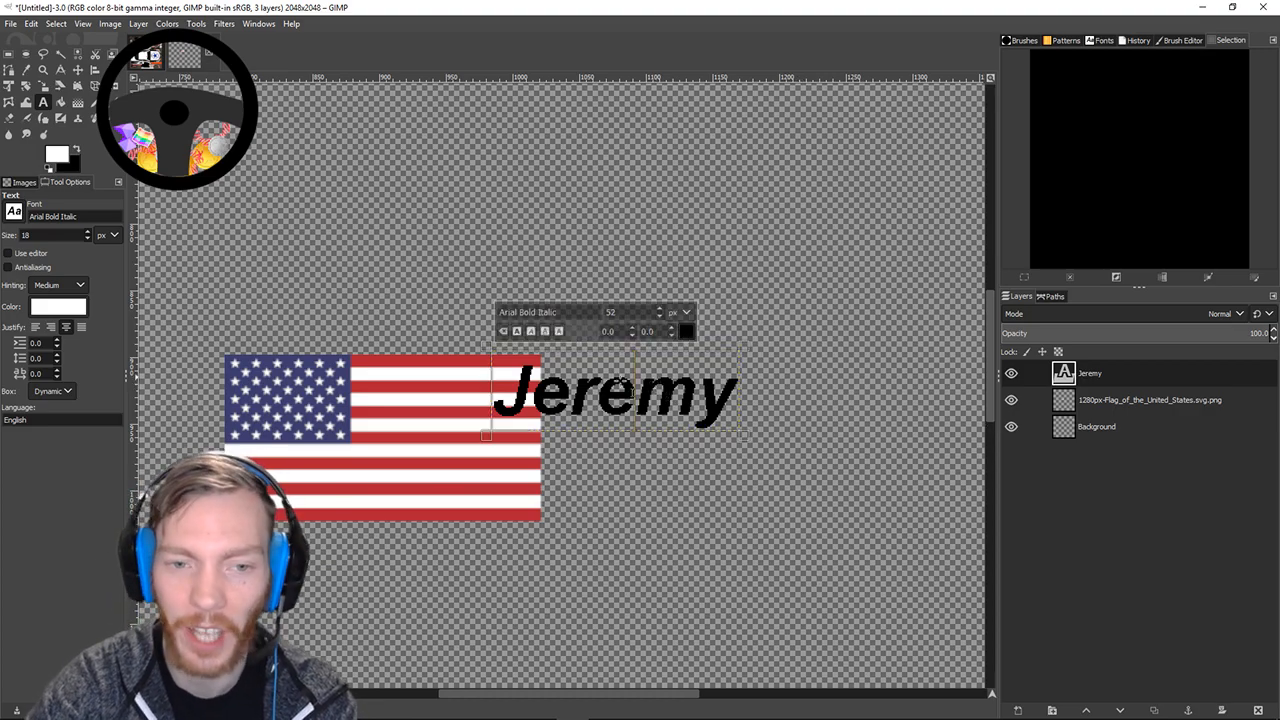
left_click_drag(502, 396, 732, 410)
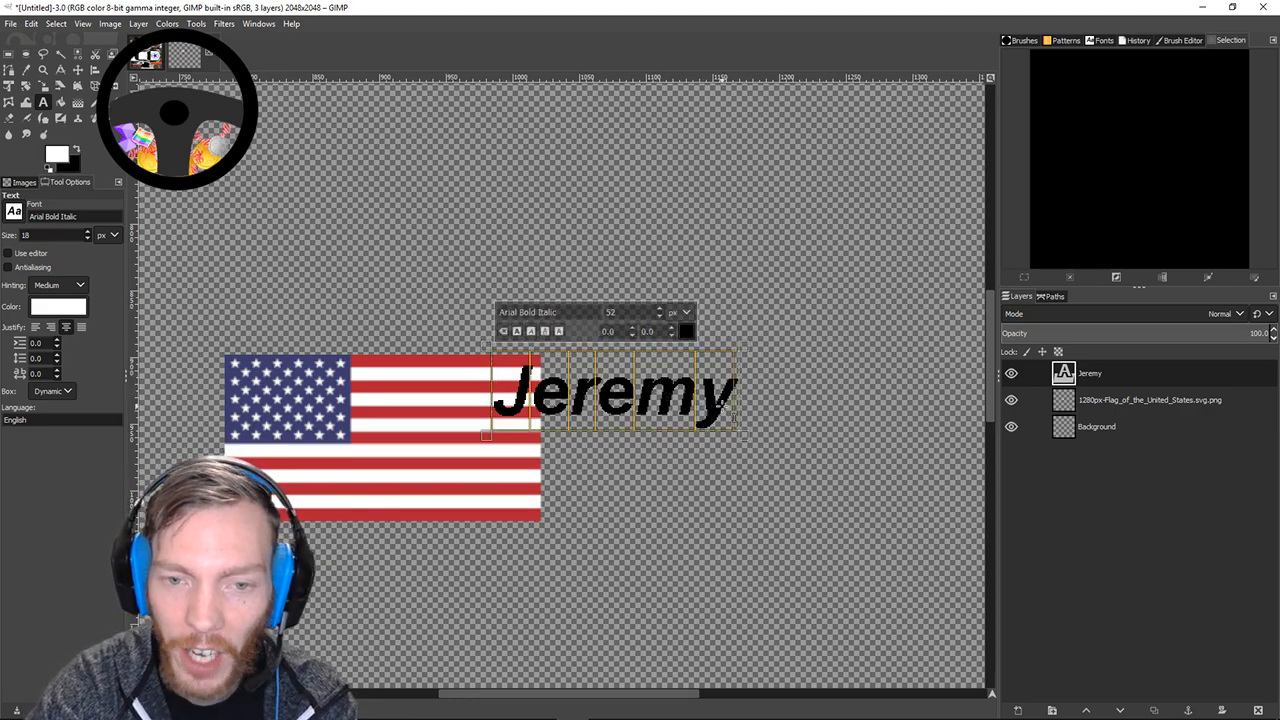
scroll(658, 313, "up", 9)
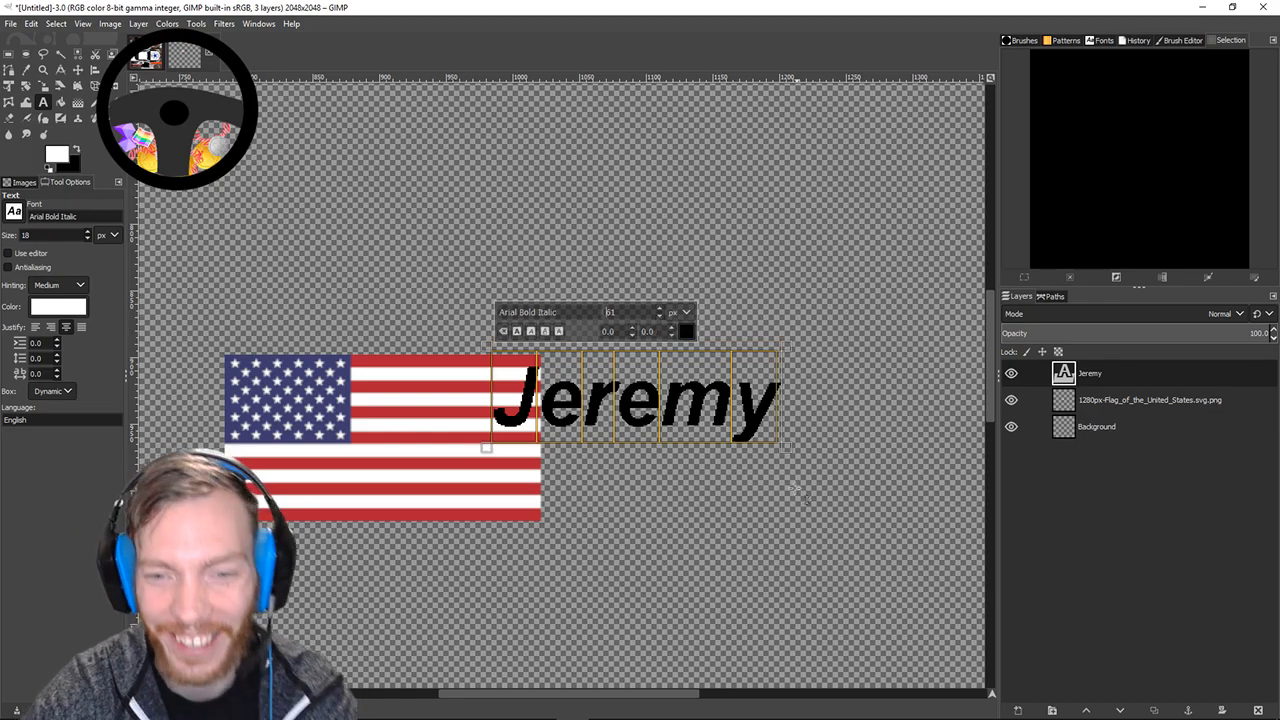
left_click_drag(786, 447, 835, 467)
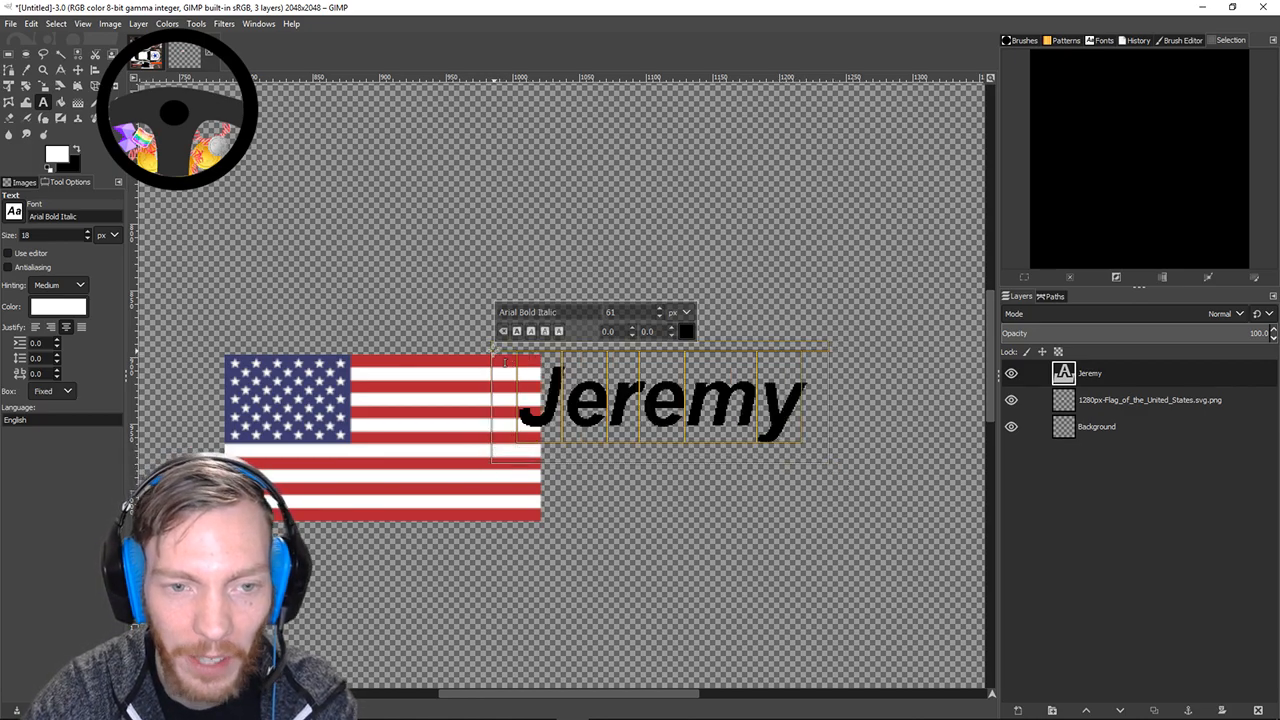
left_click_drag(484, 347, 472, 339)
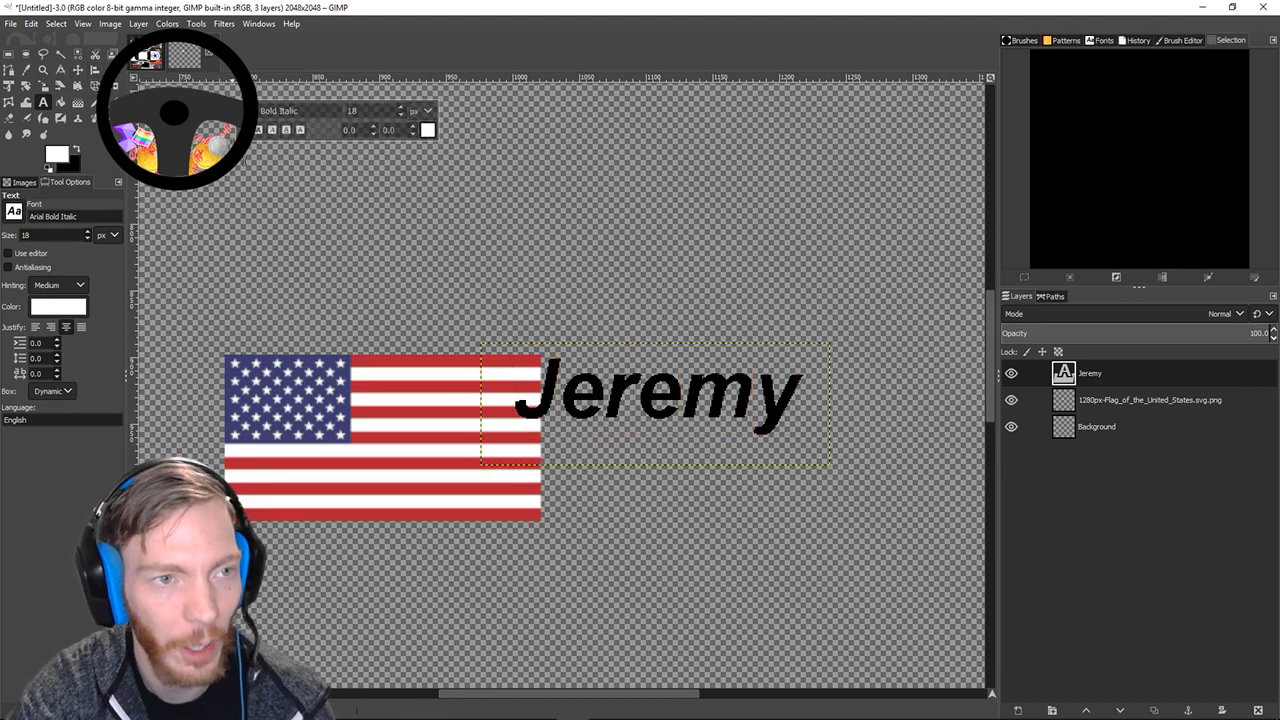
Switch to the Move tool and shift the name text slightly left.
left_click(77, 72)
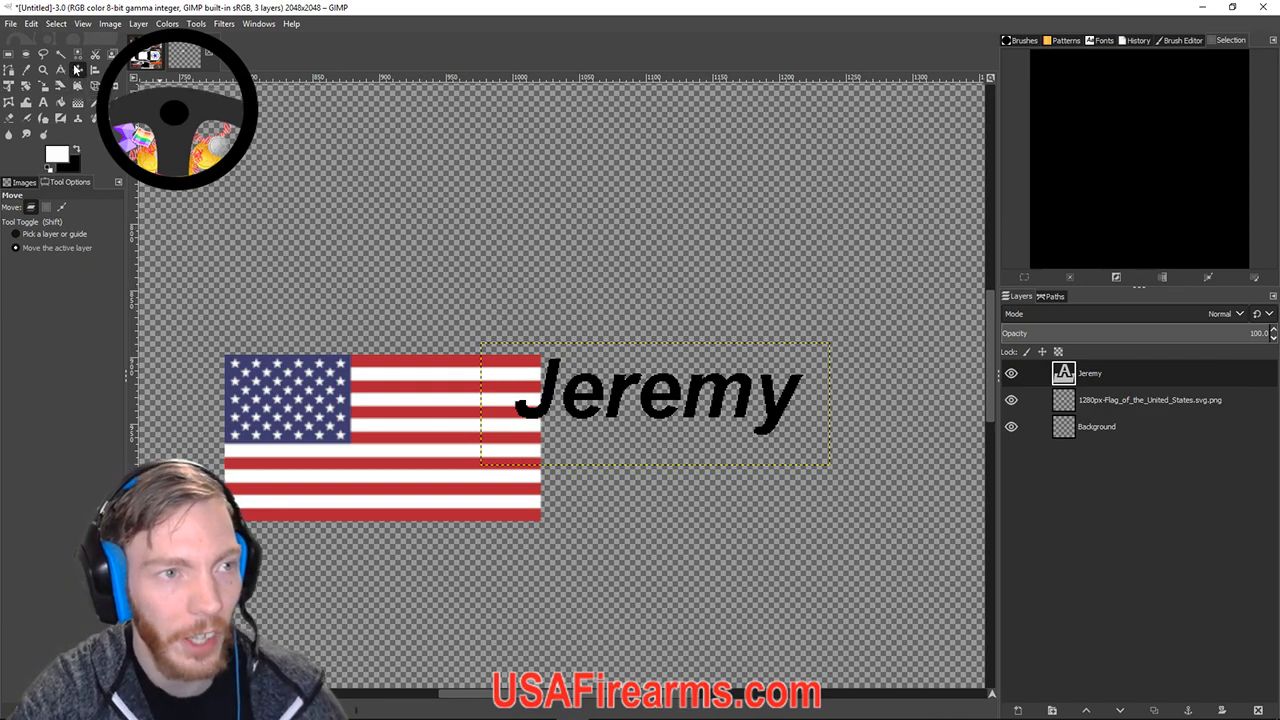
double_click(1096, 376)
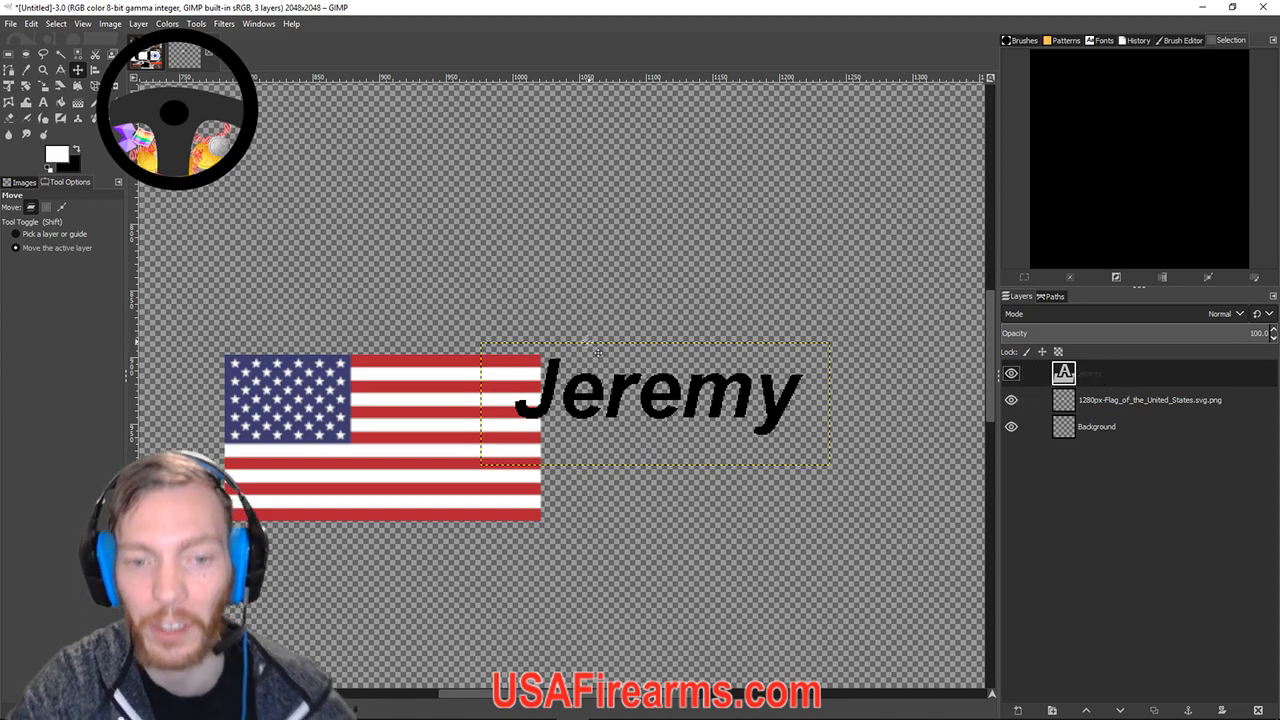
mouse_move(664, 409)
left_mouse_down()
mouse_move(593, 414)
mouse_move(584, 477)
mouse_move(687, 505)
mouse_move(706, 443)
mouse_move(637, 420)
mouse_move(668, 422)
left_mouse_up()
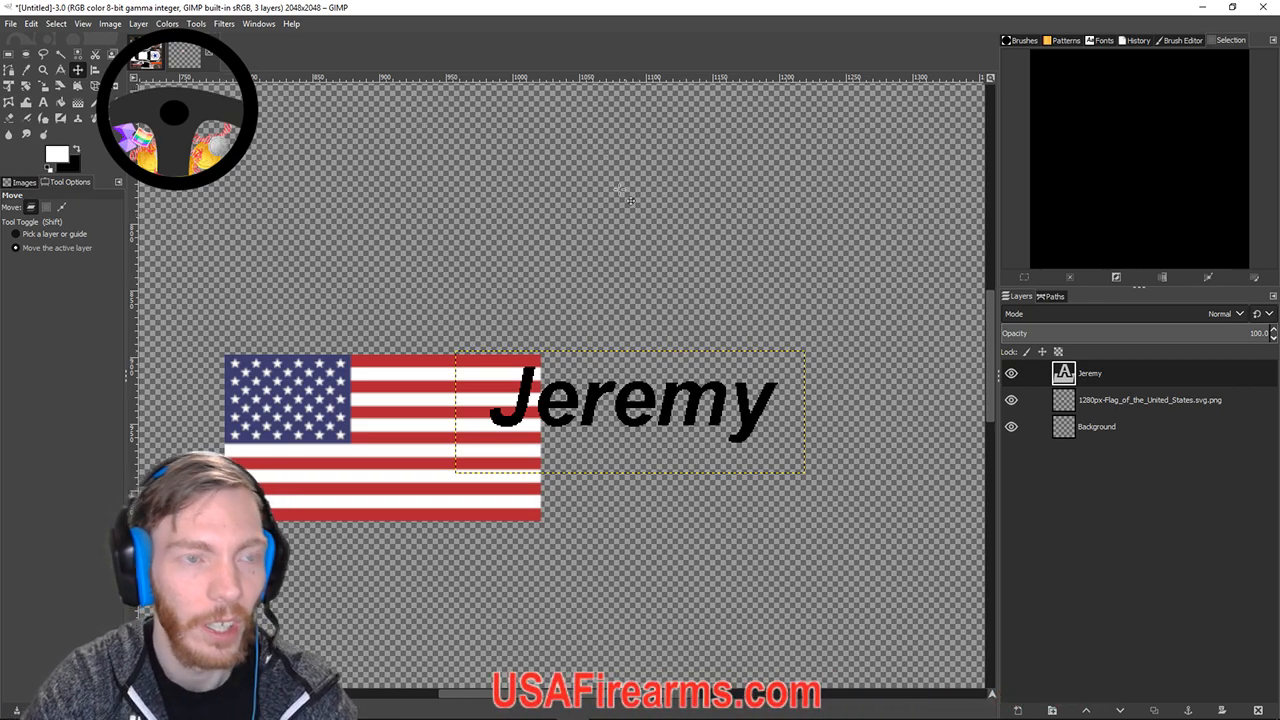
Rotate the name text layer 90° counter-clockwise from the Layer menu.
left_click(142, 25)
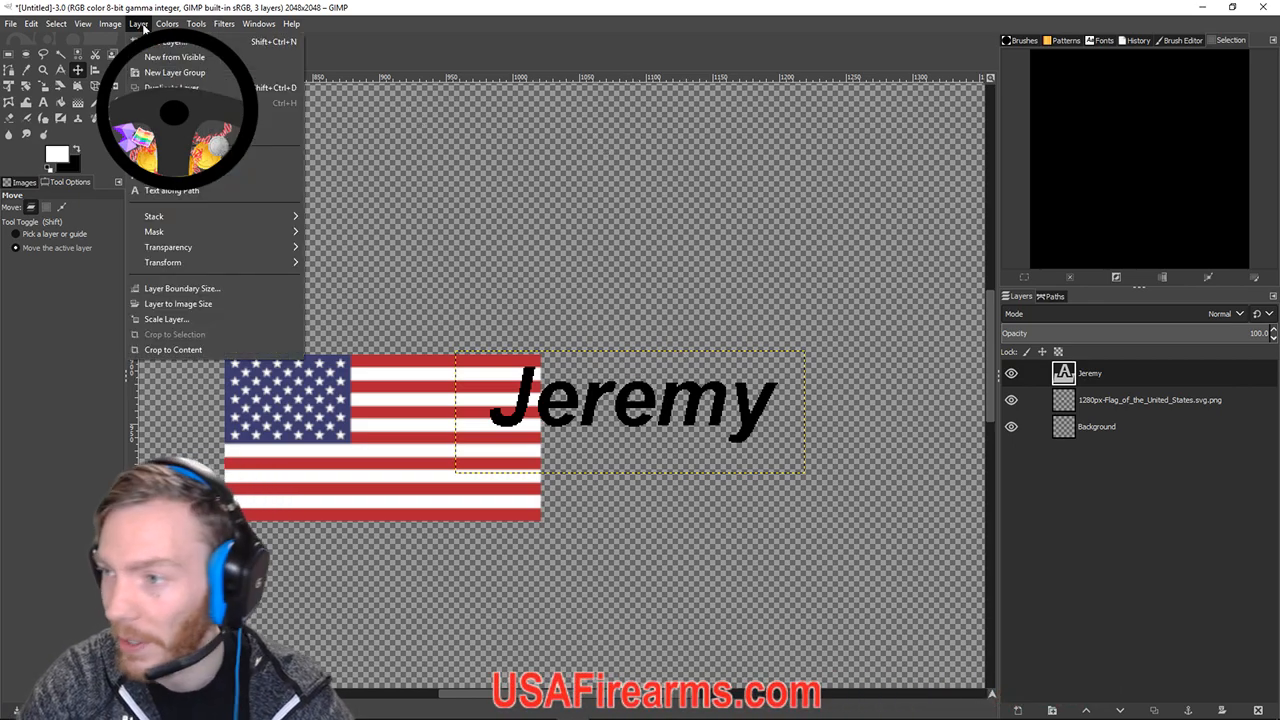
mouse_move(167, 23)
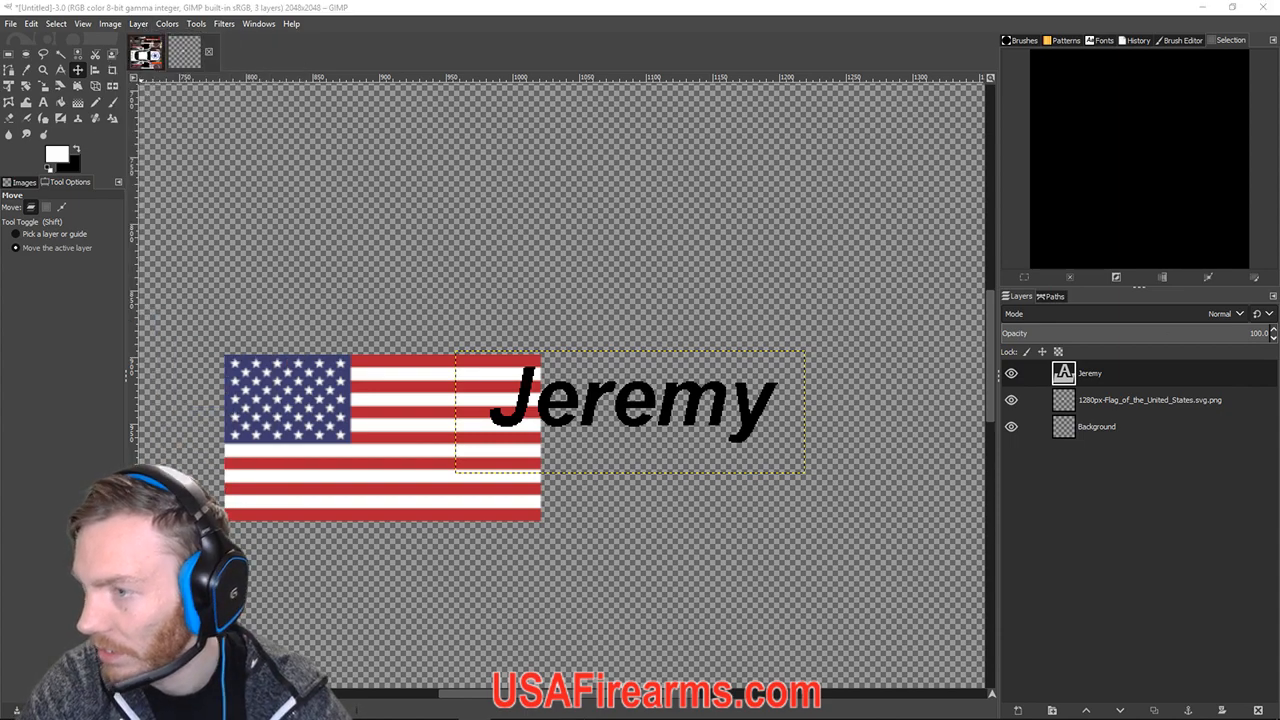
left_click(138, 26)
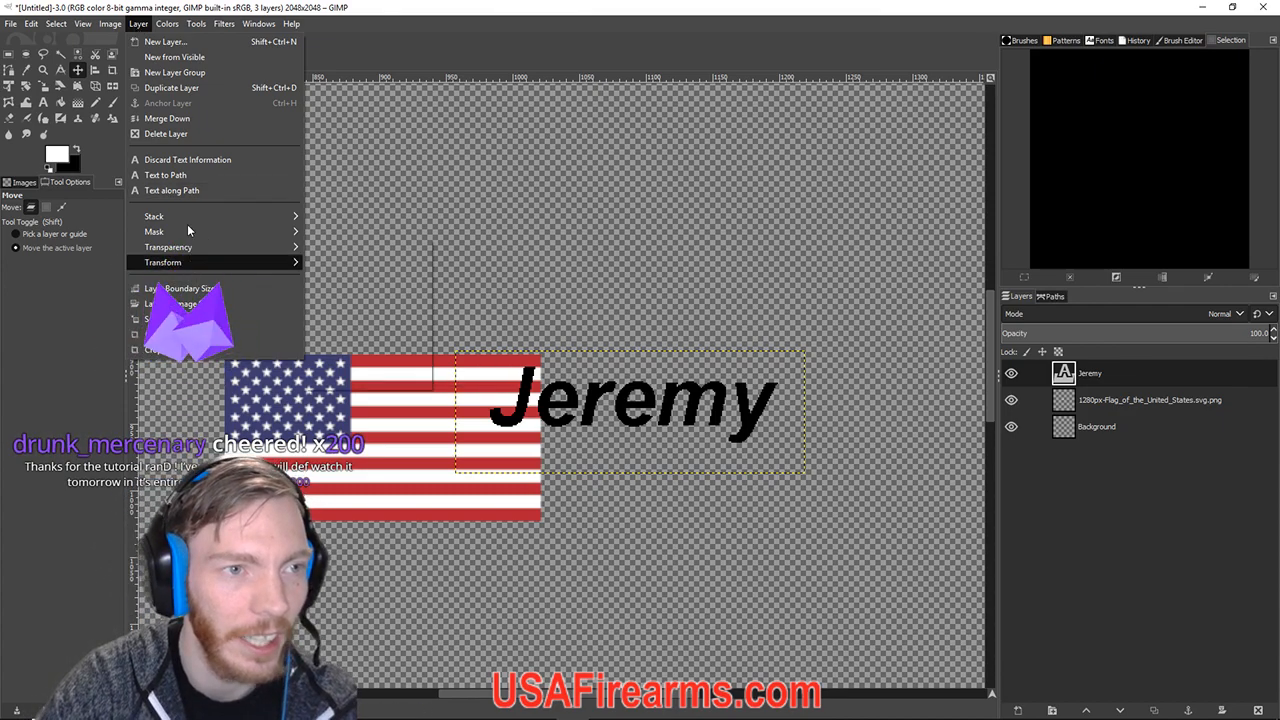
left_click(139, 23)
left_click(139, 23)
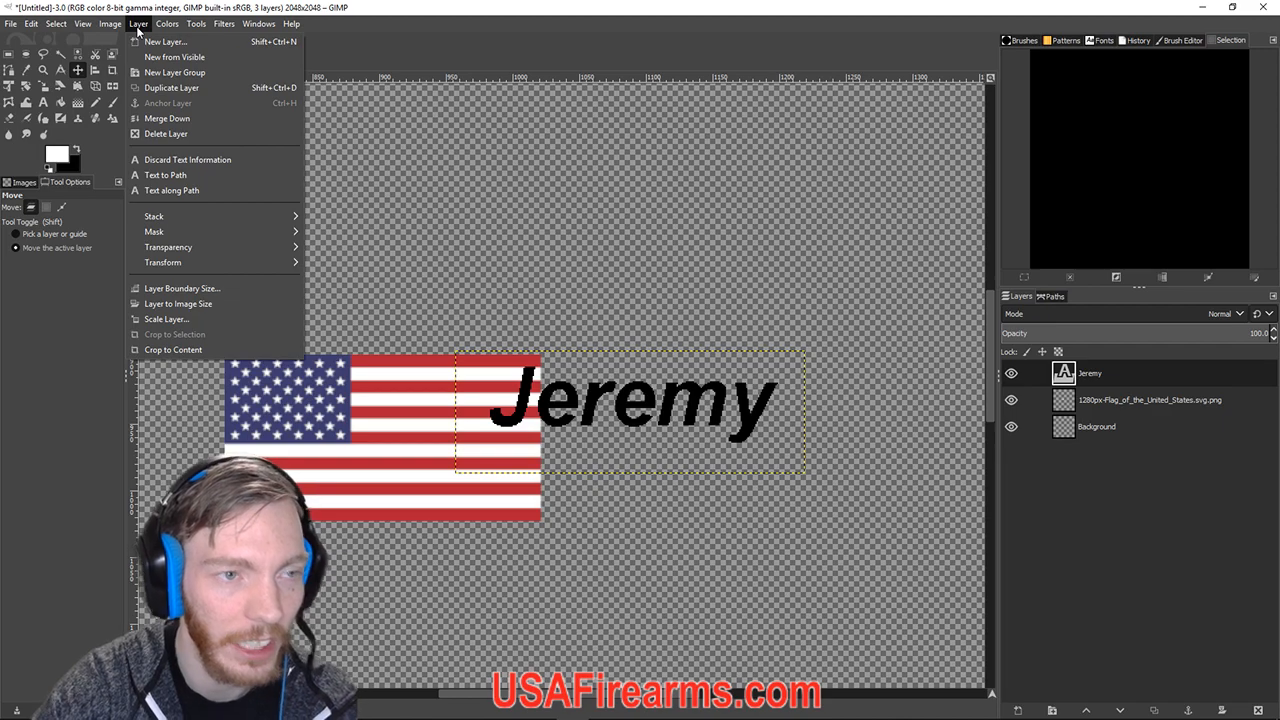
mouse_move(195, 264)
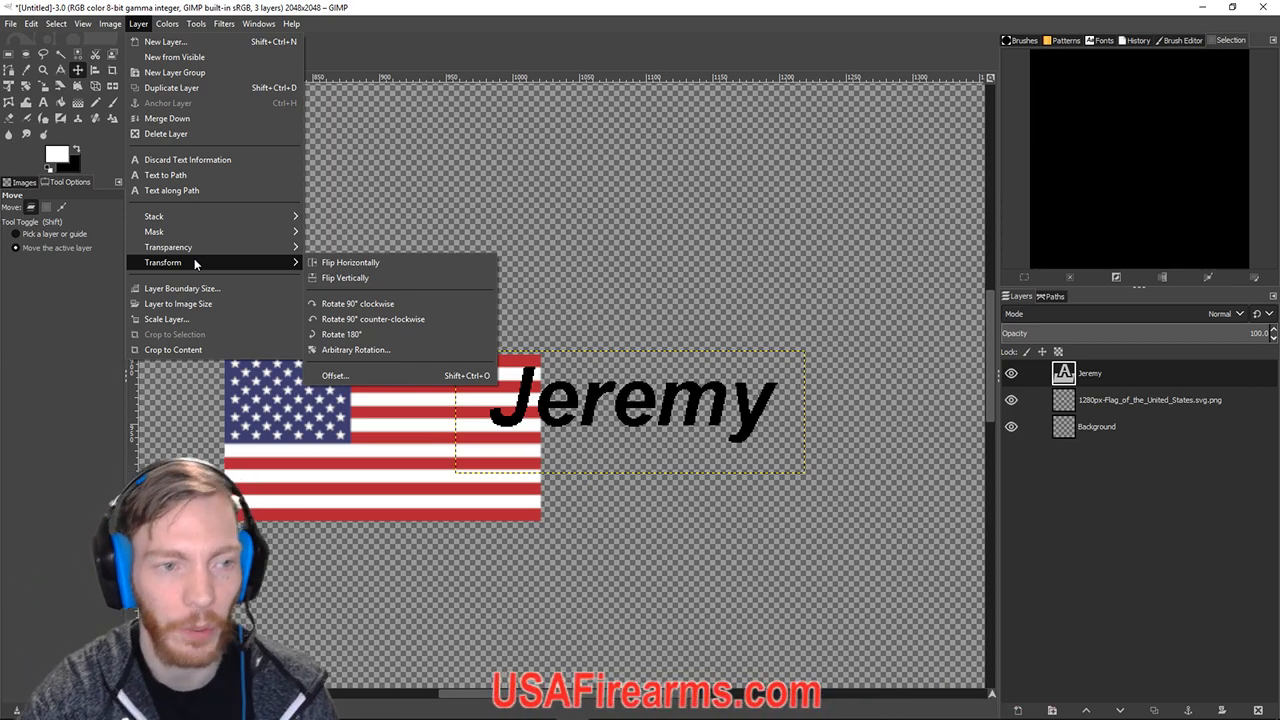
mouse_move(290, 262)
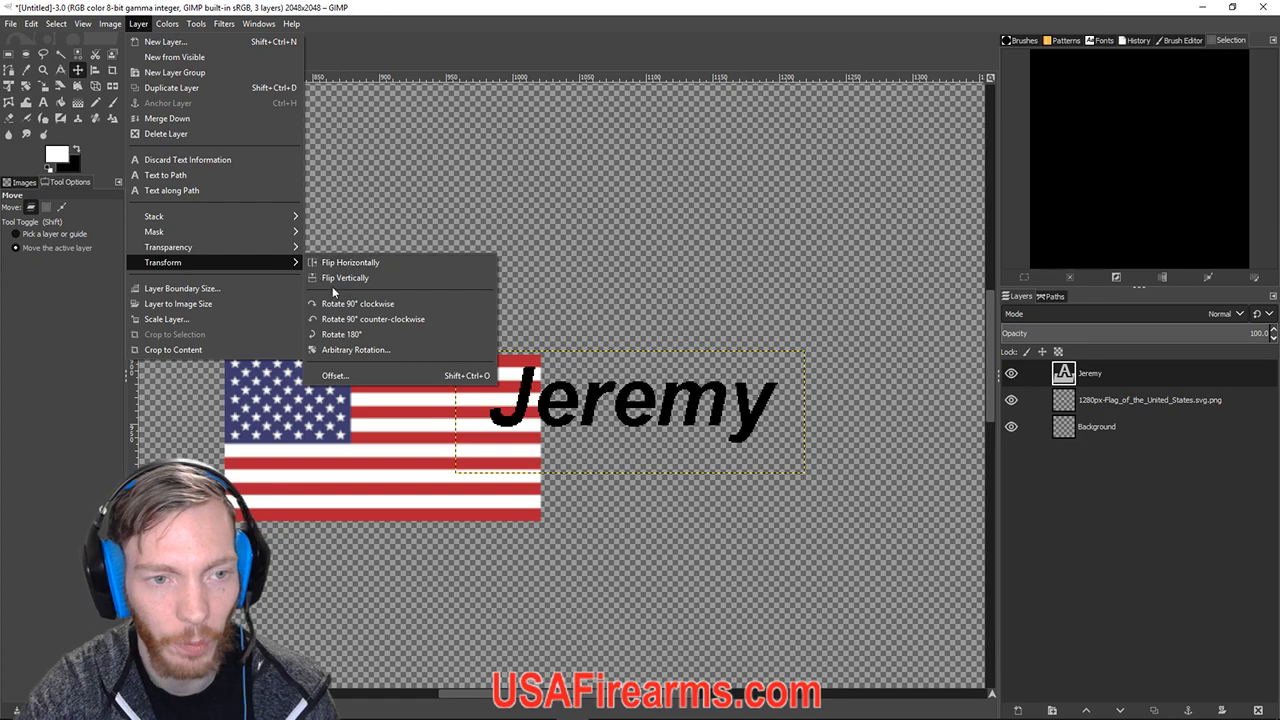
left_click(350, 319)
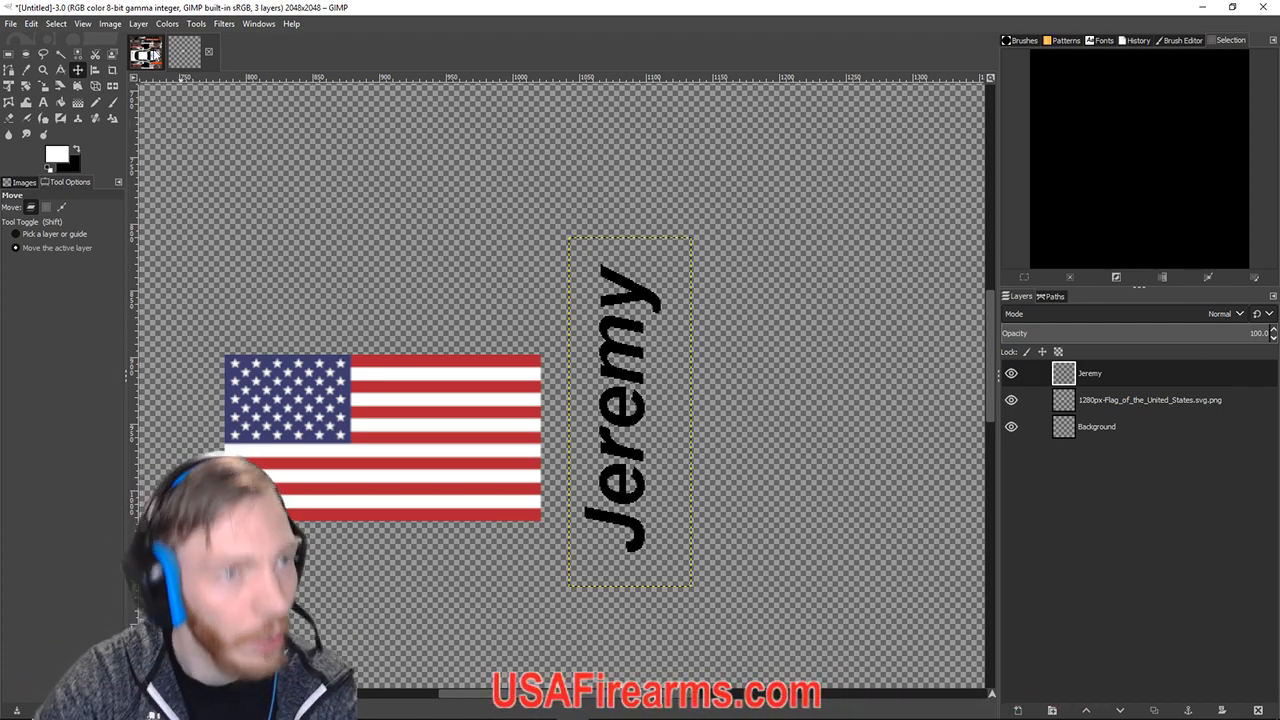
Undo the rotation with Ctrl+Z so the text lies horizontal again.
left_click(109, 24)
mouse_move(133, 25)
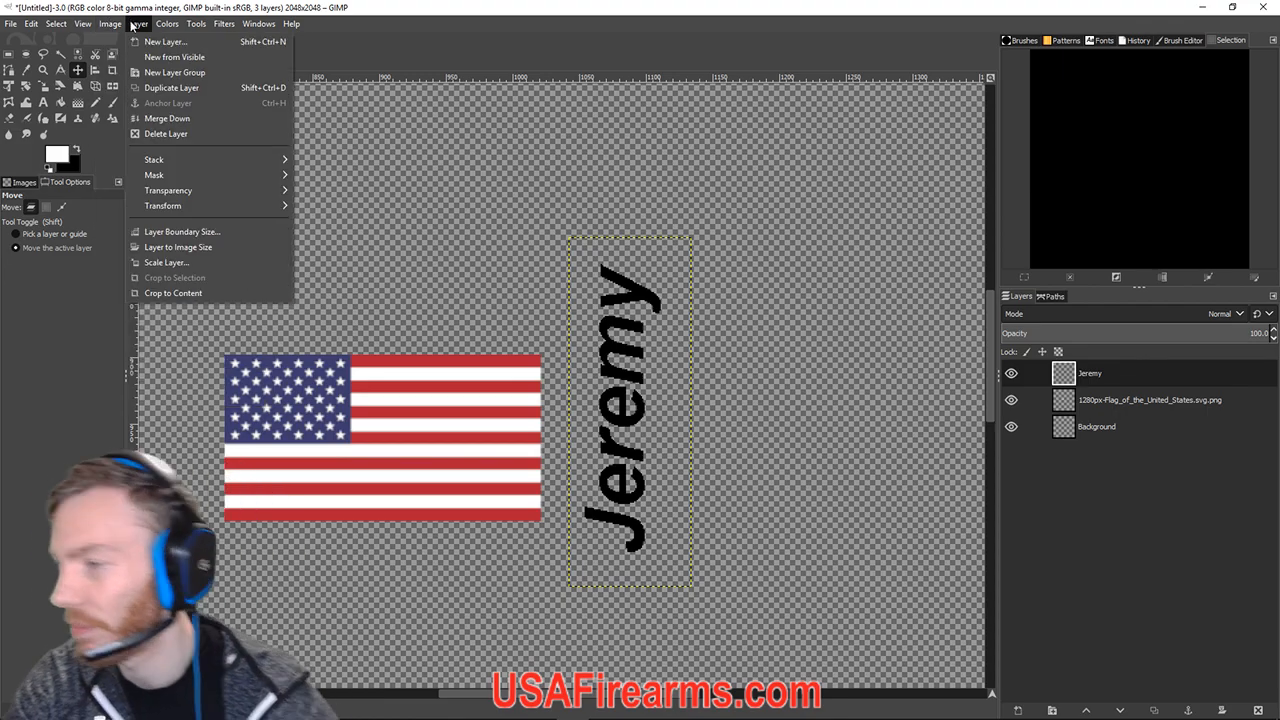
left_click(788, 384)
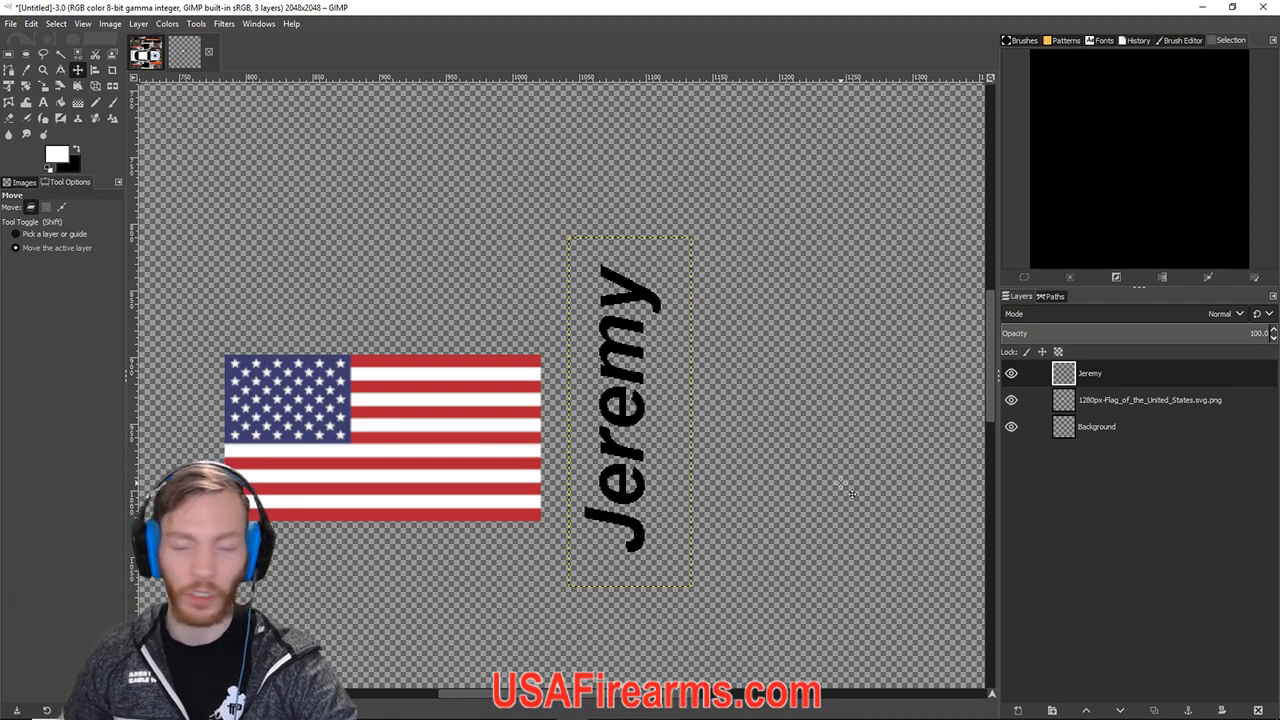
key("ctrl")
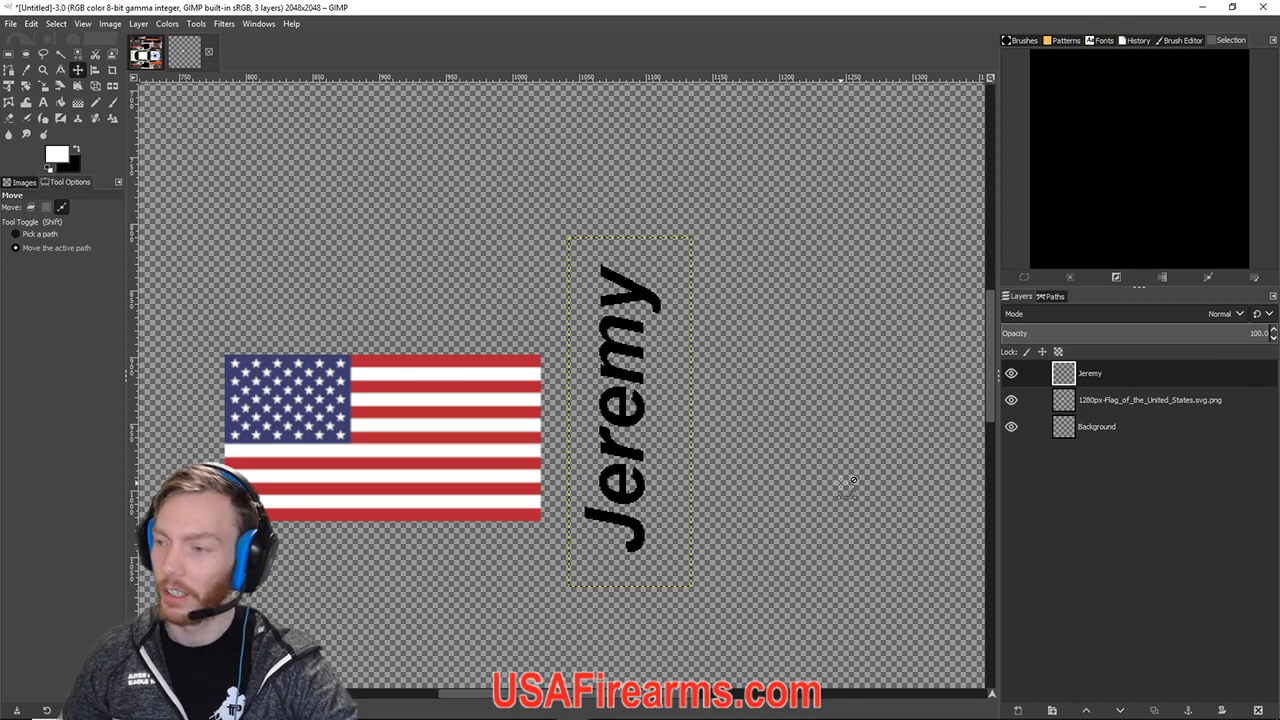
key("ctrl+z")
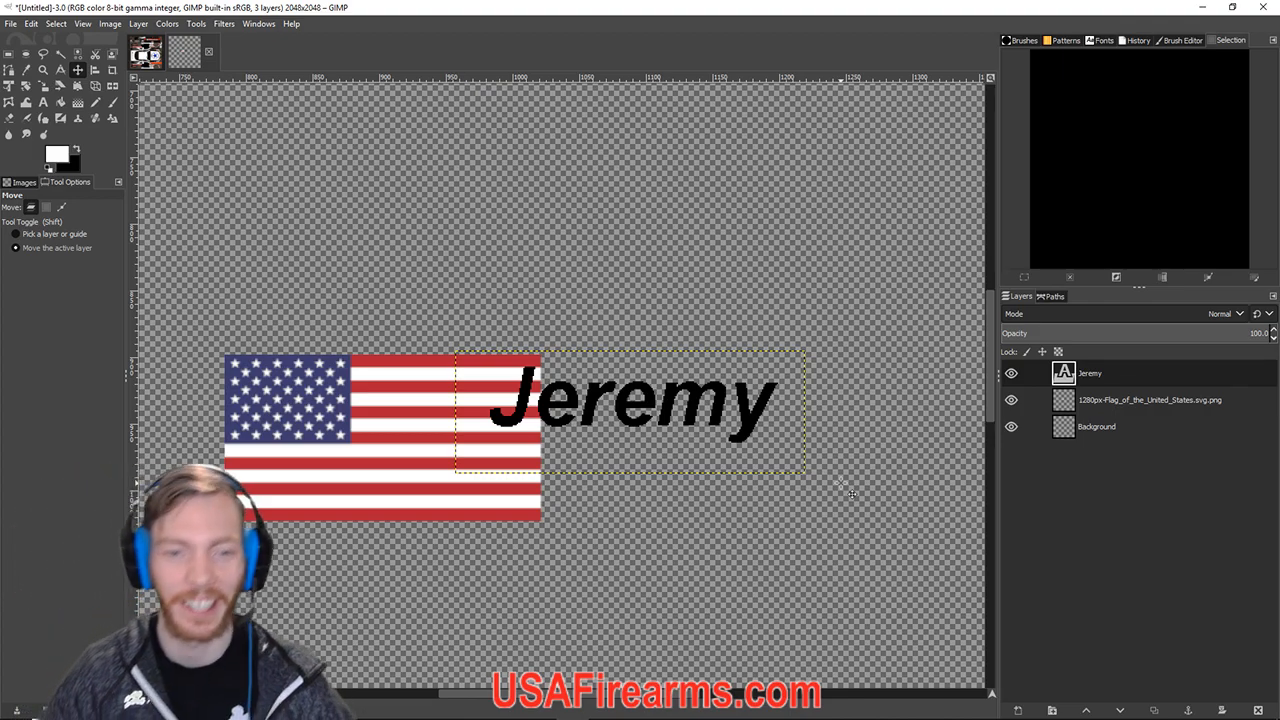
Shift the name text left over the flag, then try a vertical flip and undo it.
left_click_drag(624, 401, 585, 415)
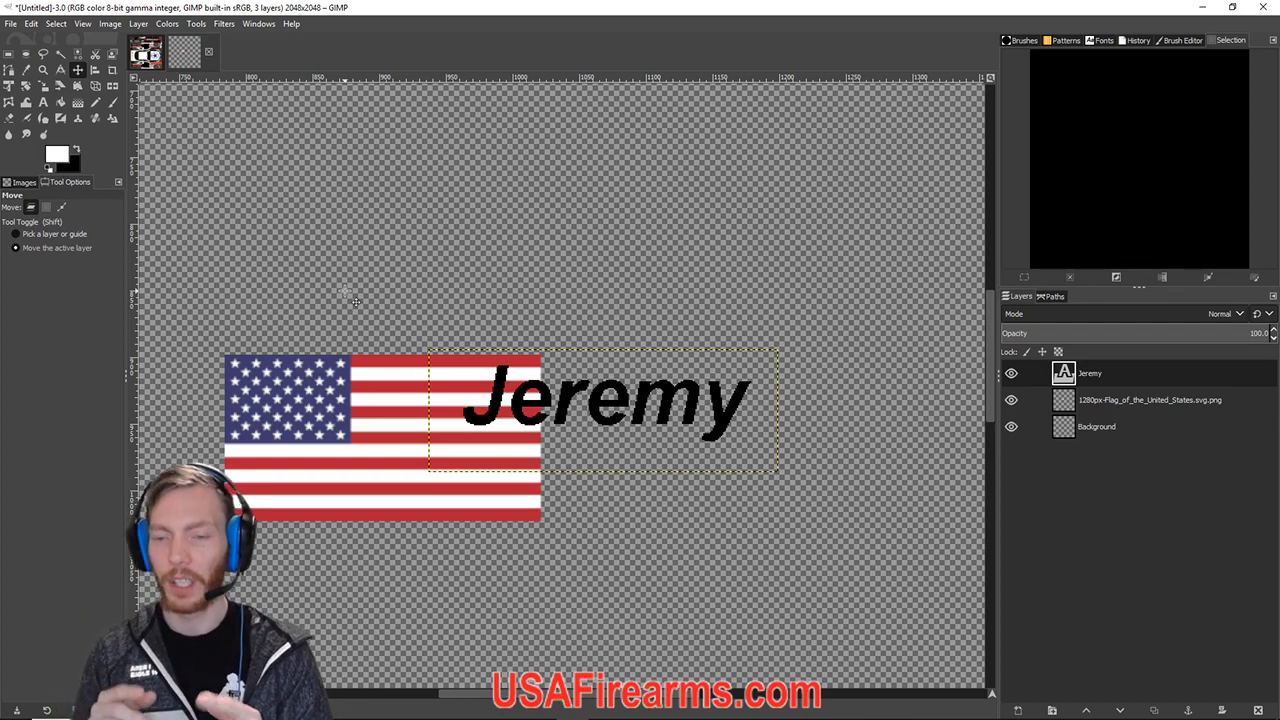
left_click(138, 23)
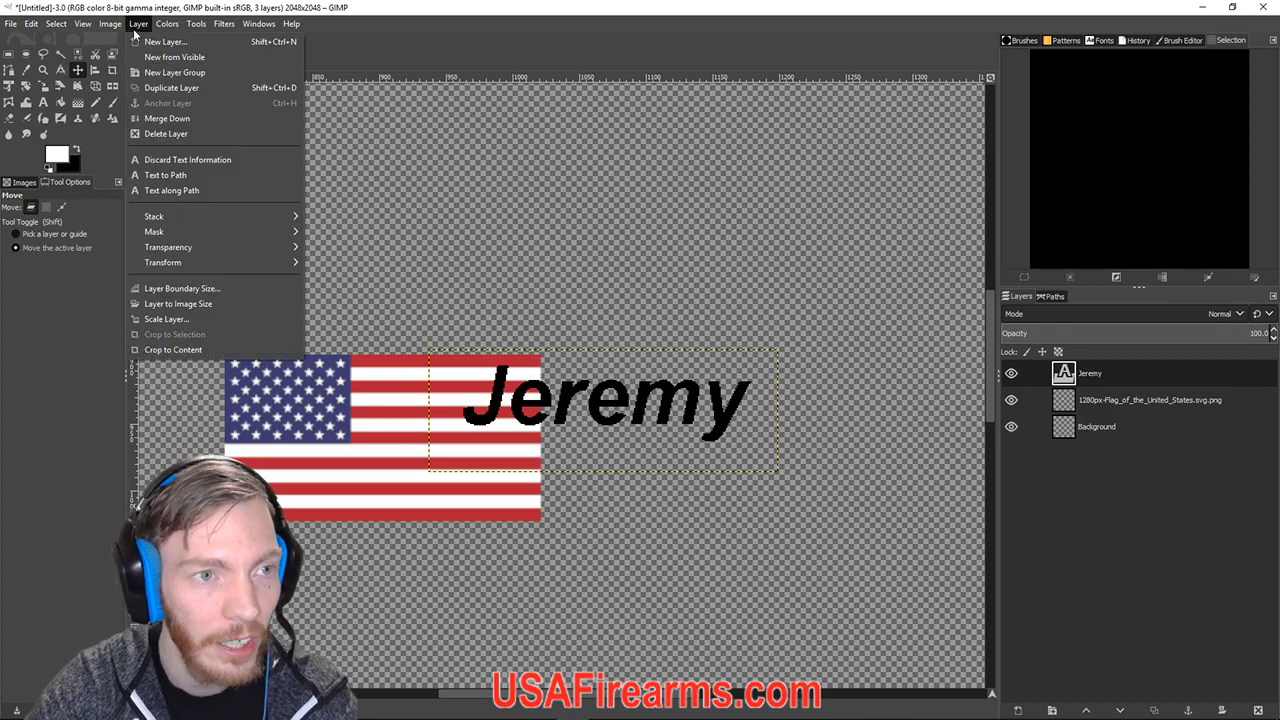
mouse_move(243, 262)
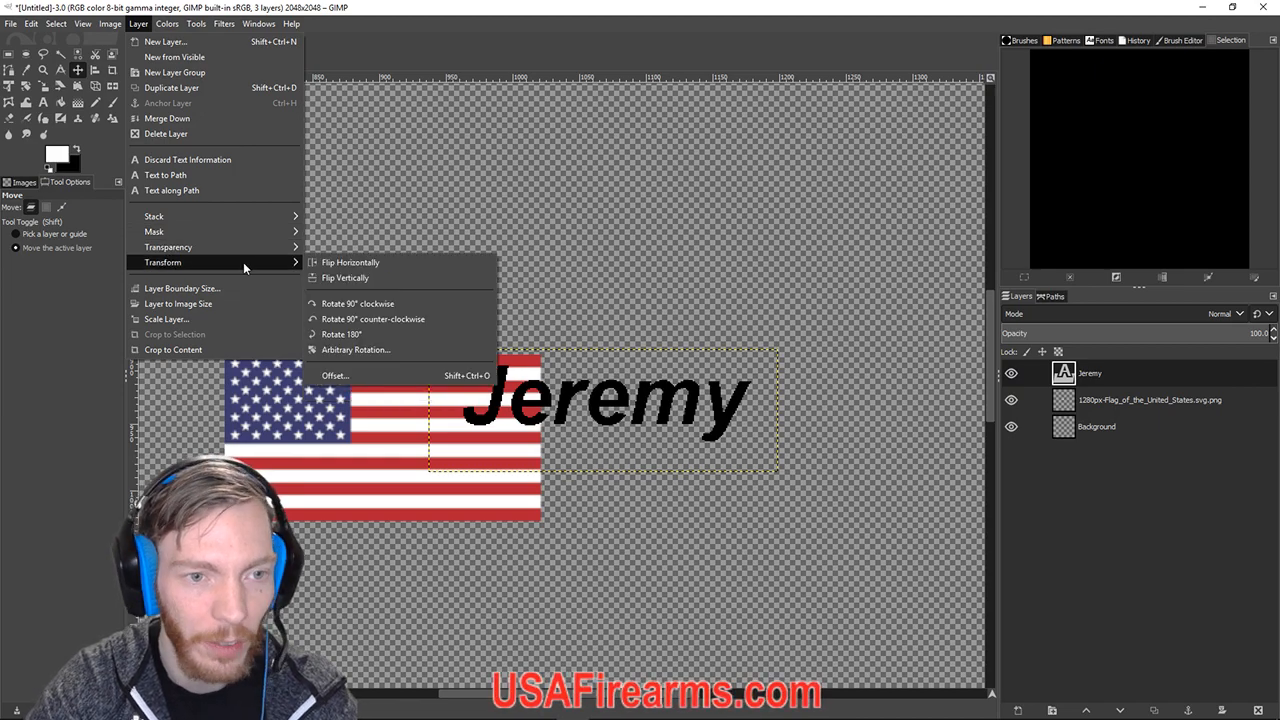
left_click(342, 278)
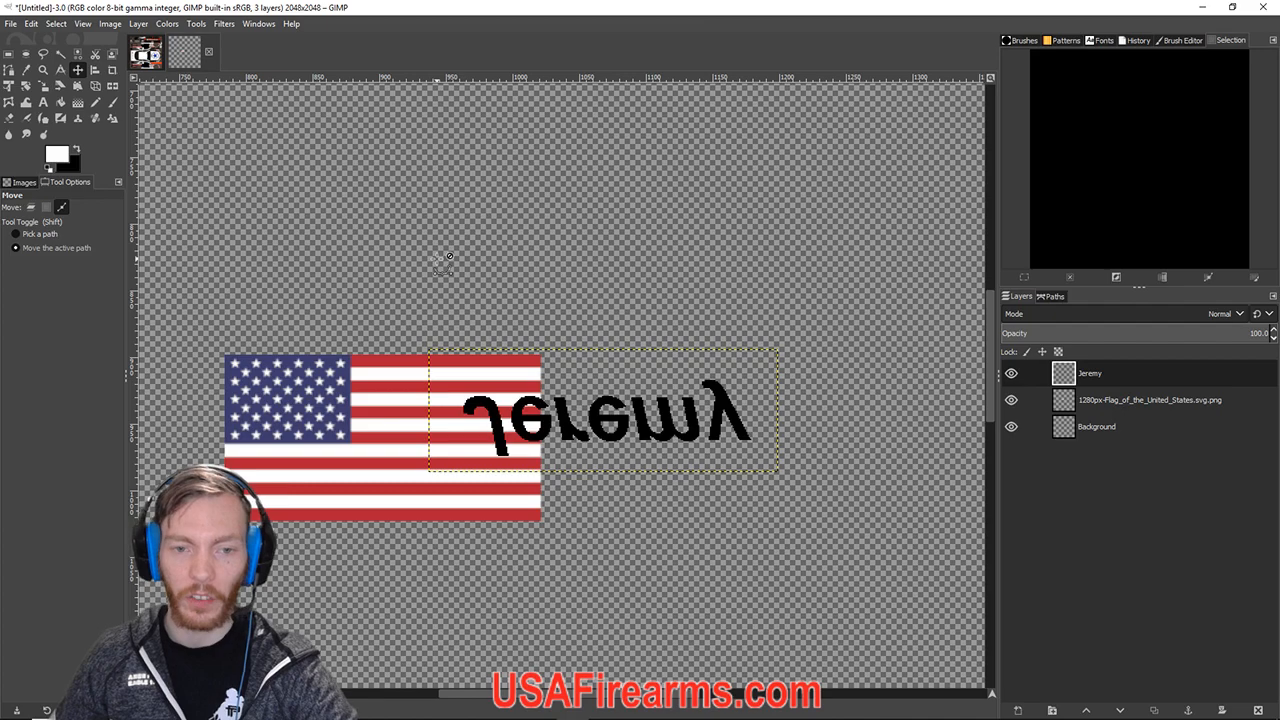
key("ctrl+z")
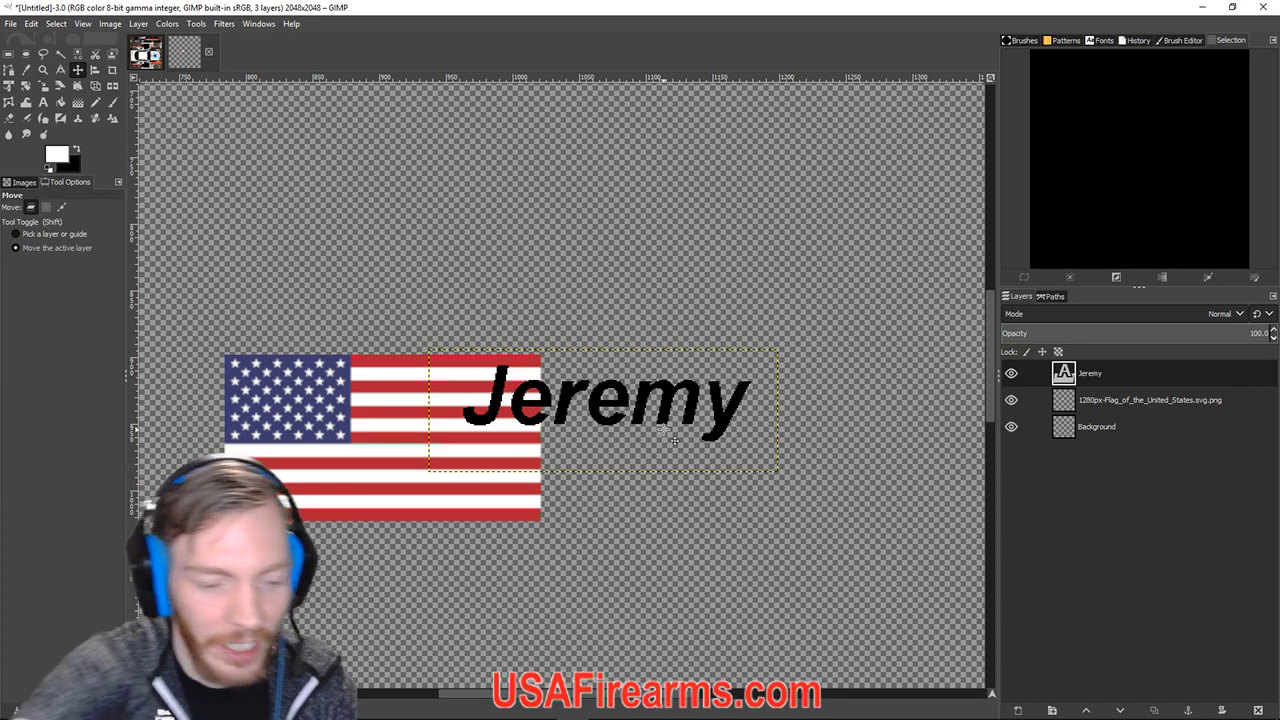
Nudge the name text layer slightly left and down over the flag.
left_click_drag(663, 429, 663, 433)
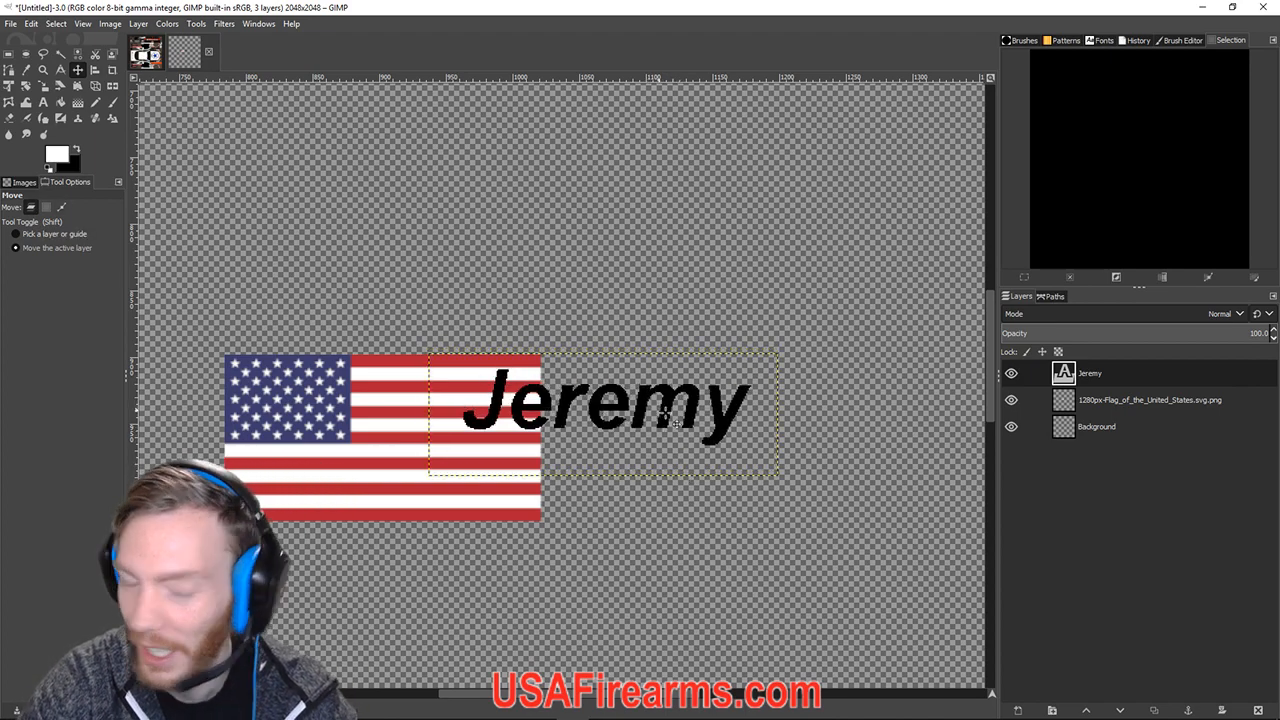
key("ctrl+z")
left_click_drag(584, 419, 574, 424)
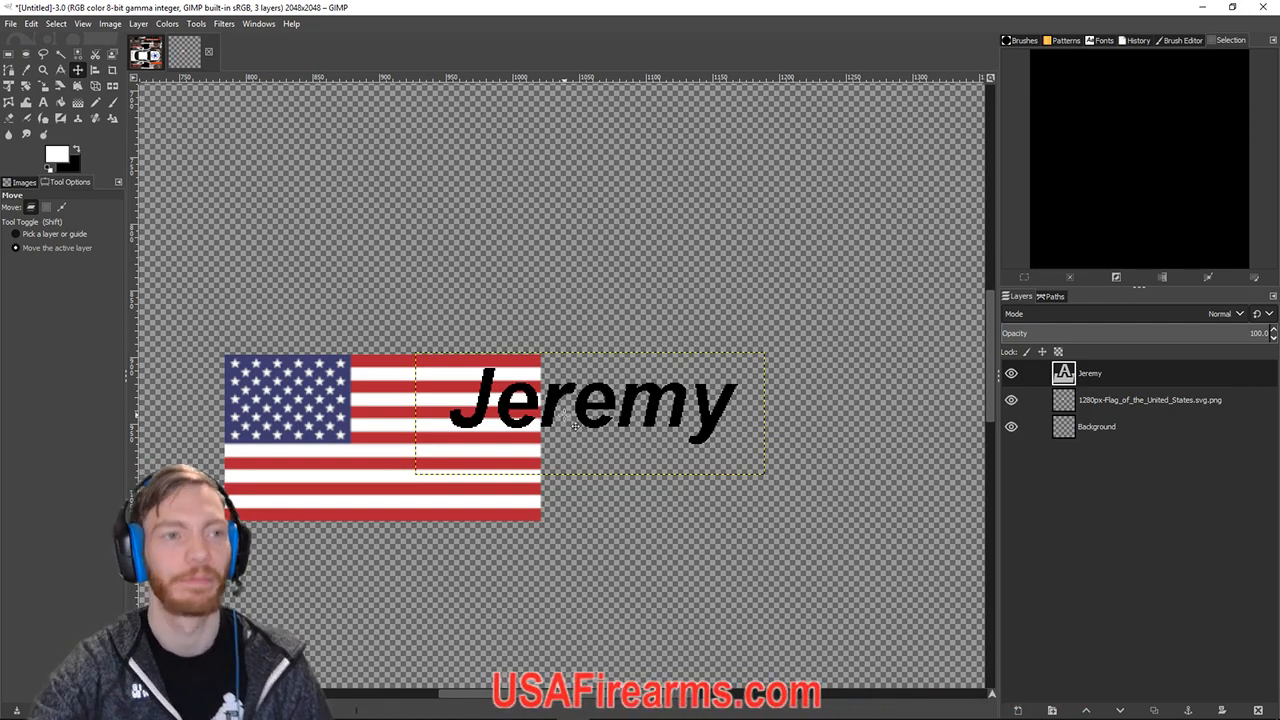
left_click(44, 103)
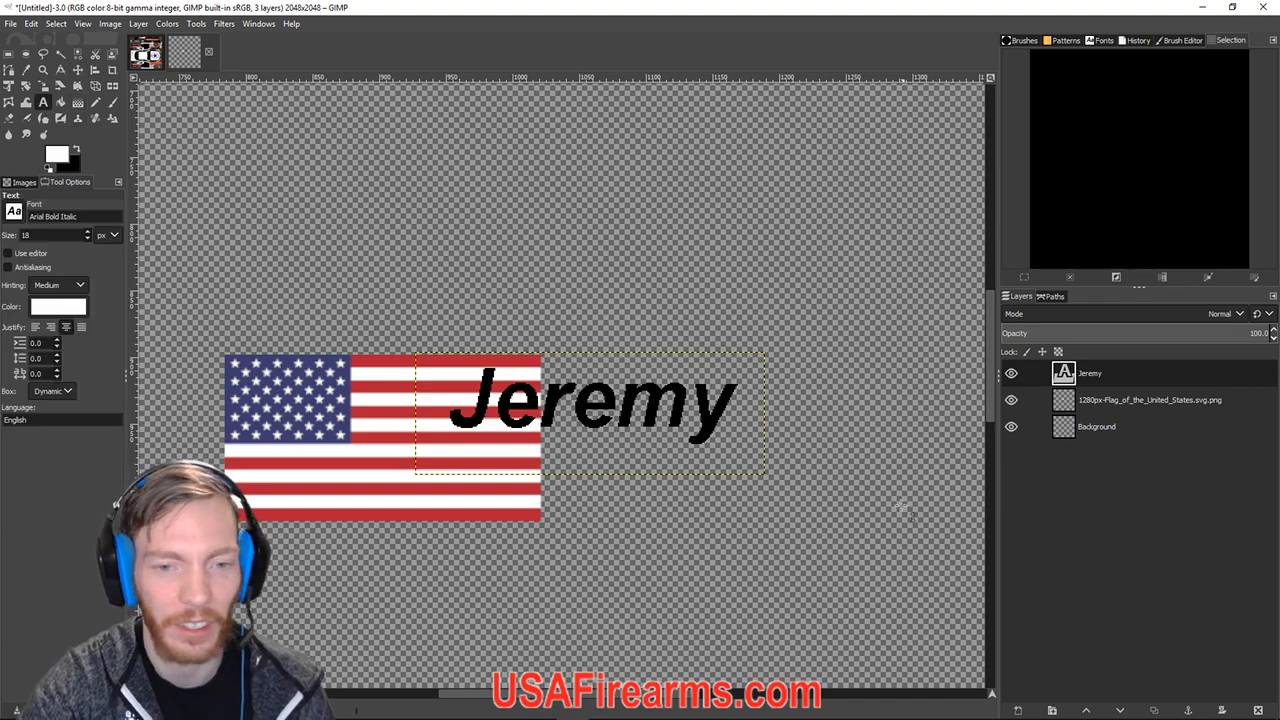
Select the name's letters and set their kerning to 2.0.
left_click(515, 437)
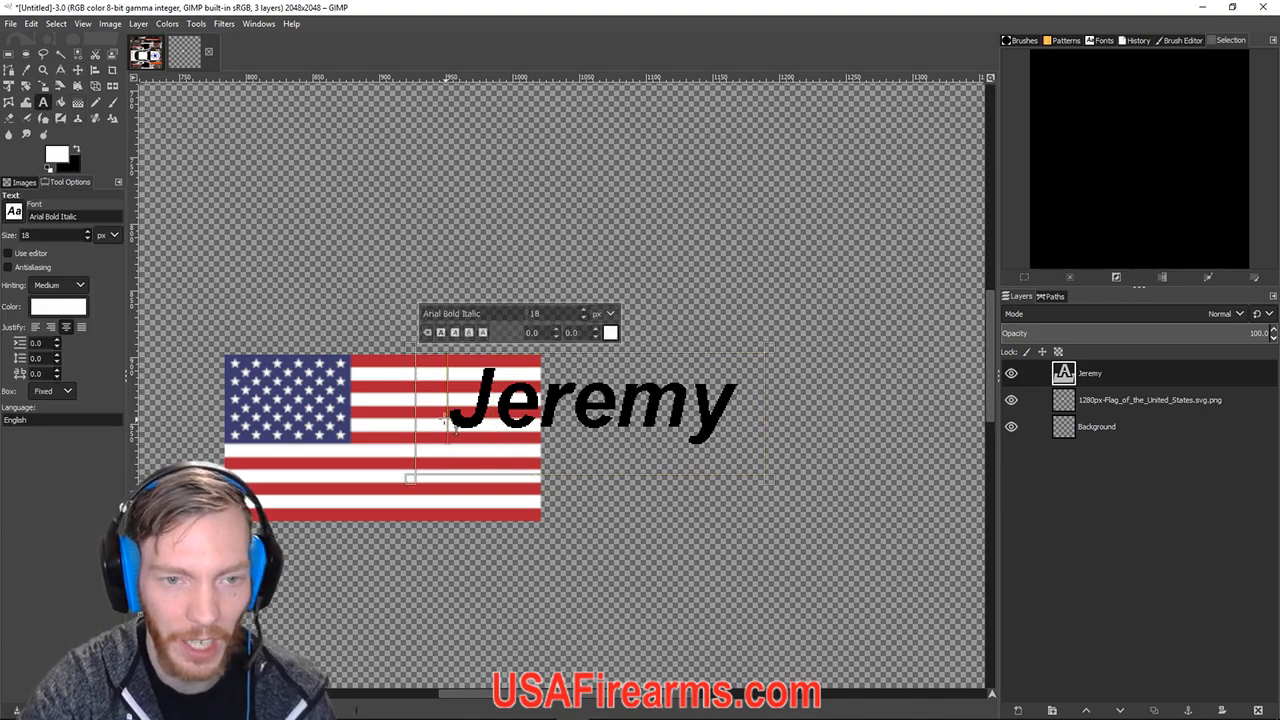
left_click_drag(448, 415, 735, 430)
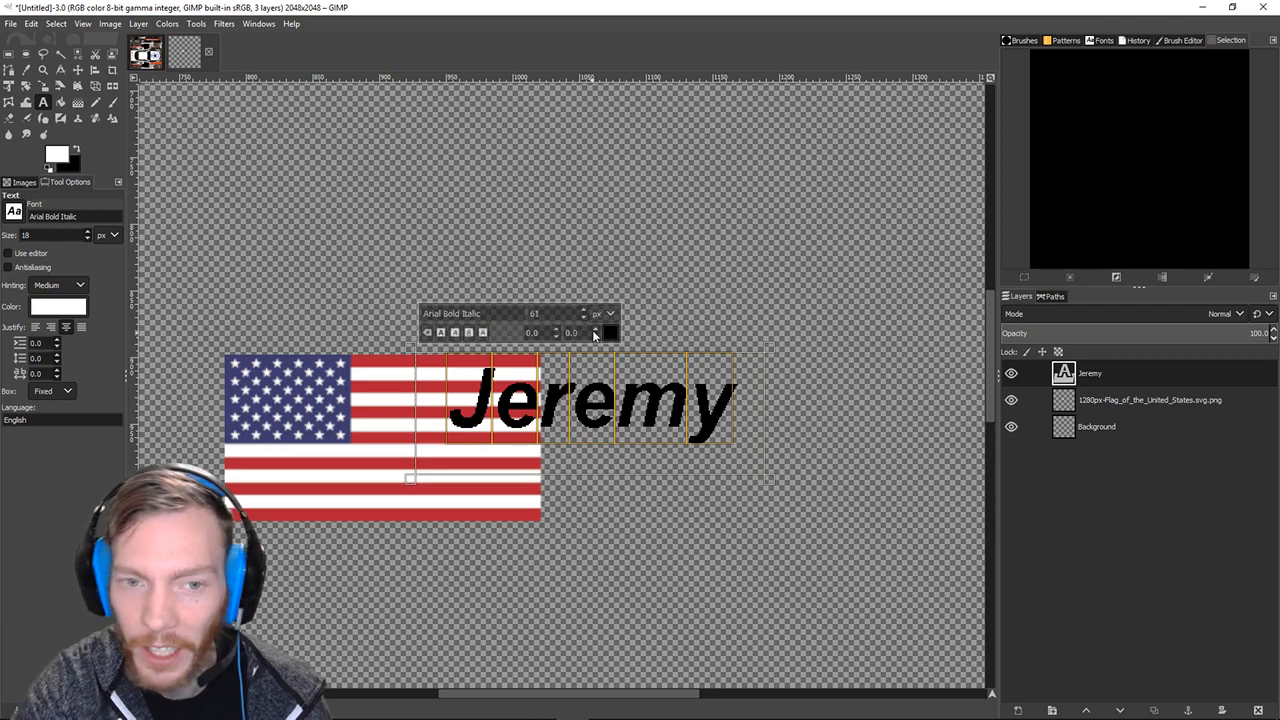
left_click(596, 330)
left_click(596, 330)
left_click(596, 330)
left_click(597, 336)
left_click(597, 336)
left_click(597, 336)
left_click(597, 336)
left_click(597, 336)
left_click(597, 336)
left_click(596, 335)
left_click(596, 335)
left_click(596, 330)
left_click(596, 330)
left_click(596, 330)
left_click(596, 330)
left_click(596, 330)
left_click(596, 330)
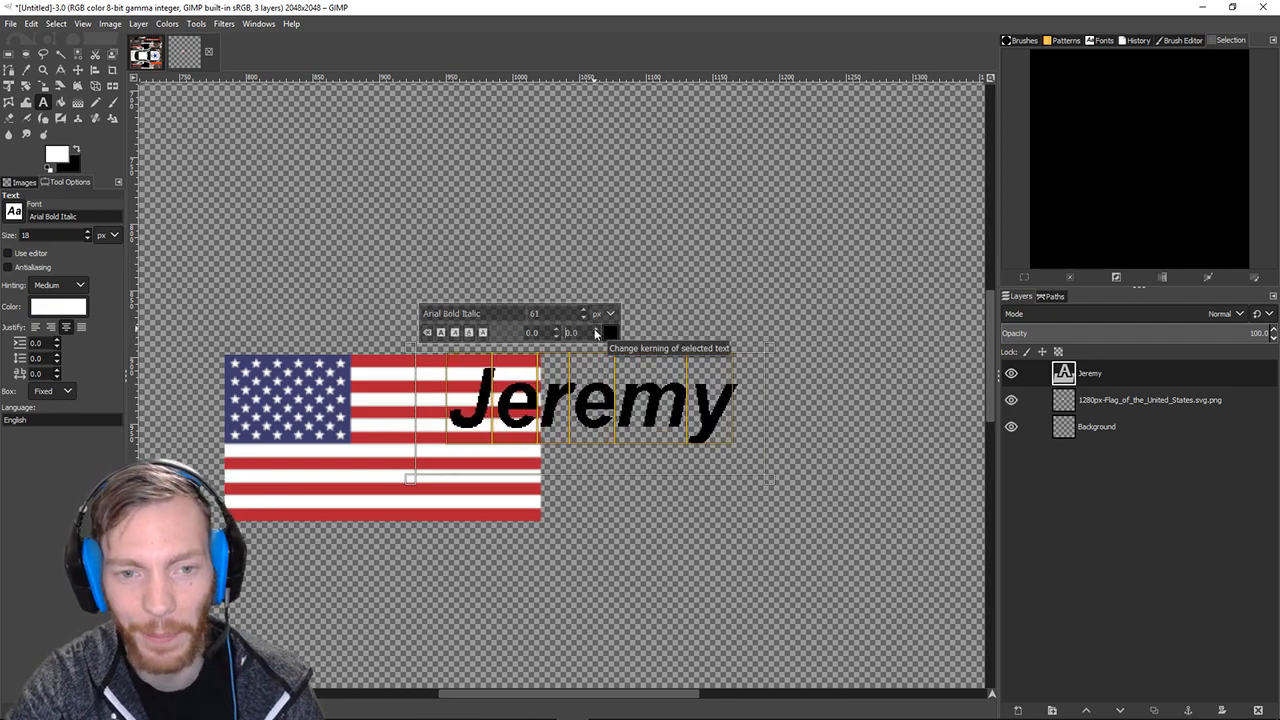
left_click(596, 330)
left_click(596, 330)
left_click(596, 330)
left_click(596, 330)
left_click(596, 330)
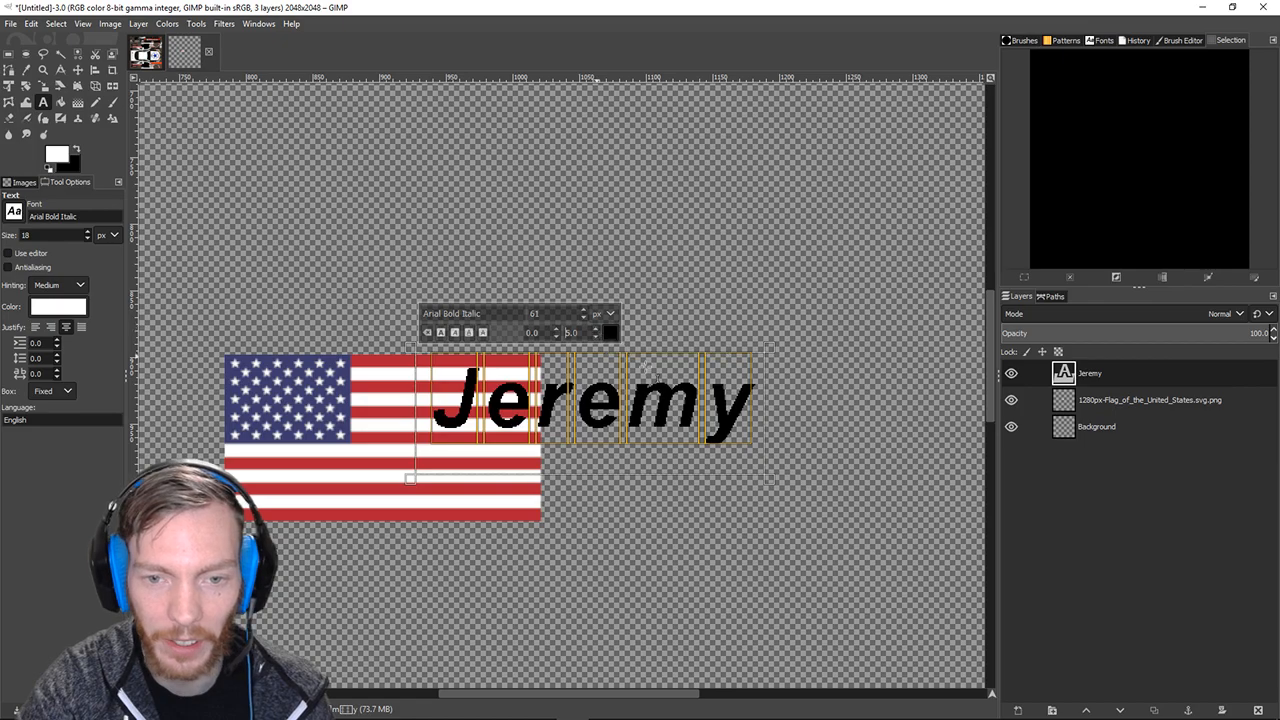
left_click(596, 337)
left_click(596, 337)
left_click(596, 337)
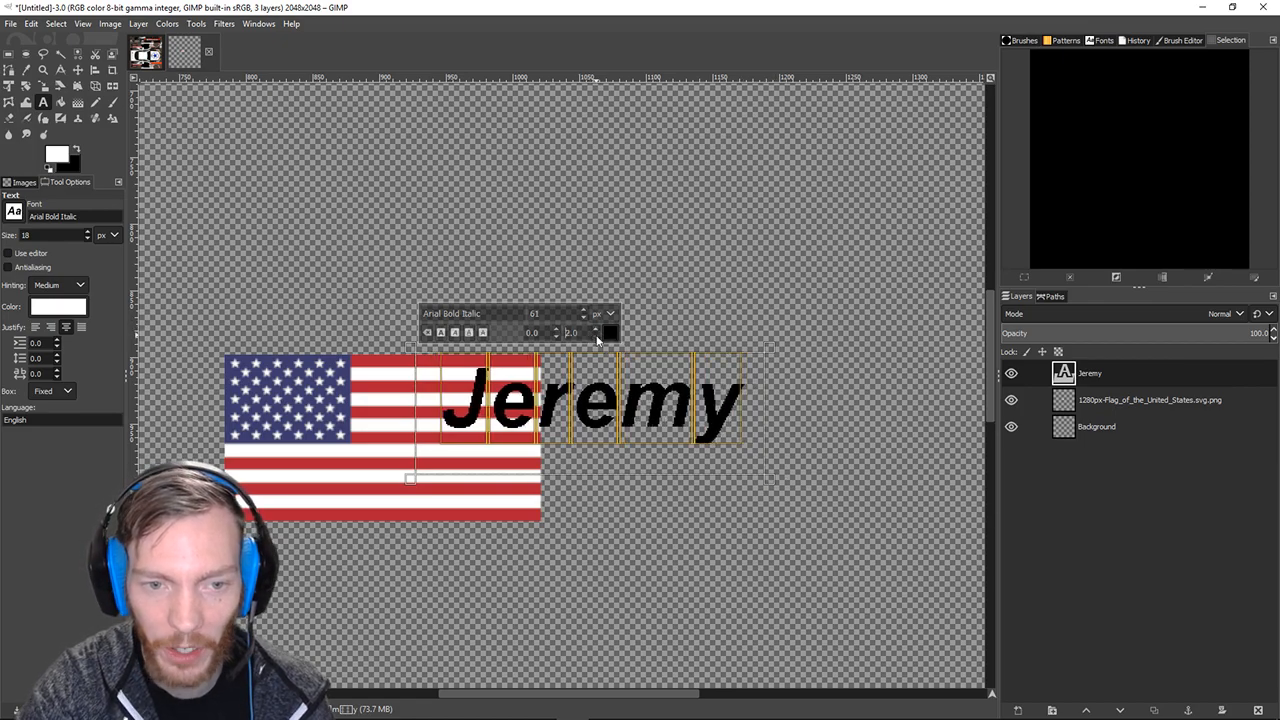
Enlarge the text box for the spaced letters and move the layer left and down over the flag.
left_click_drag(766, 477, 800, 480)
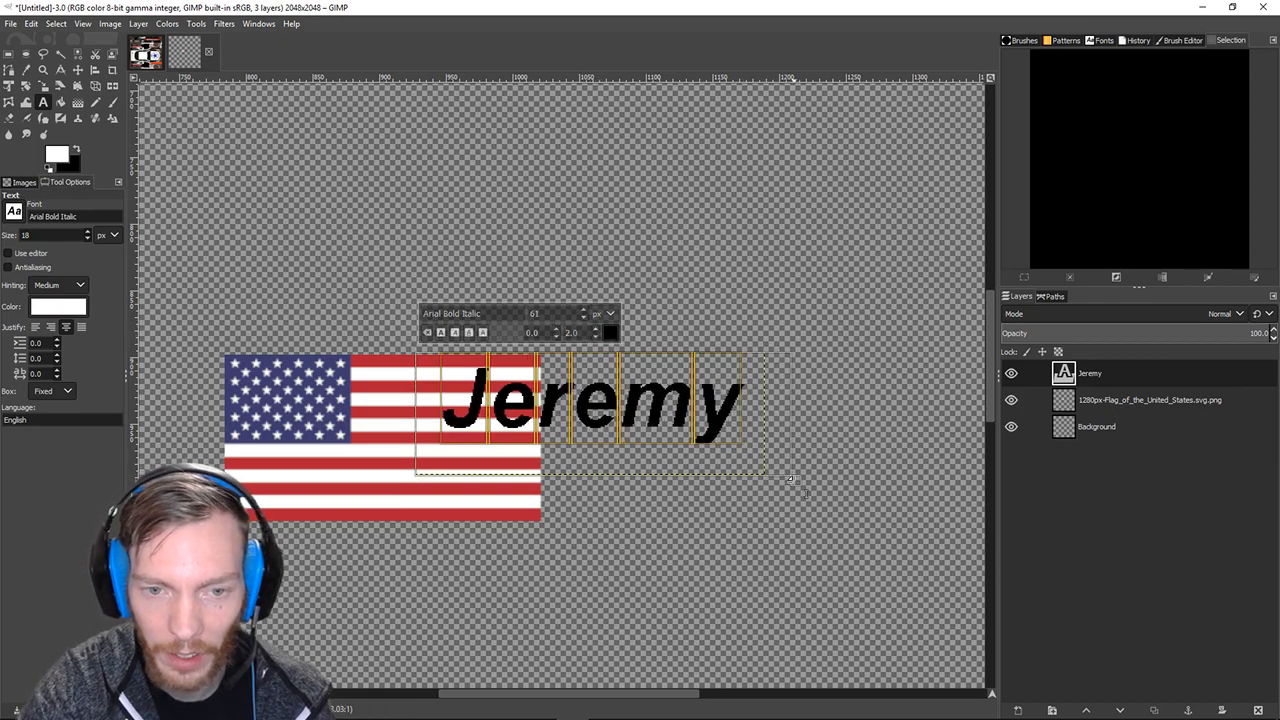
left_click(77, 69)
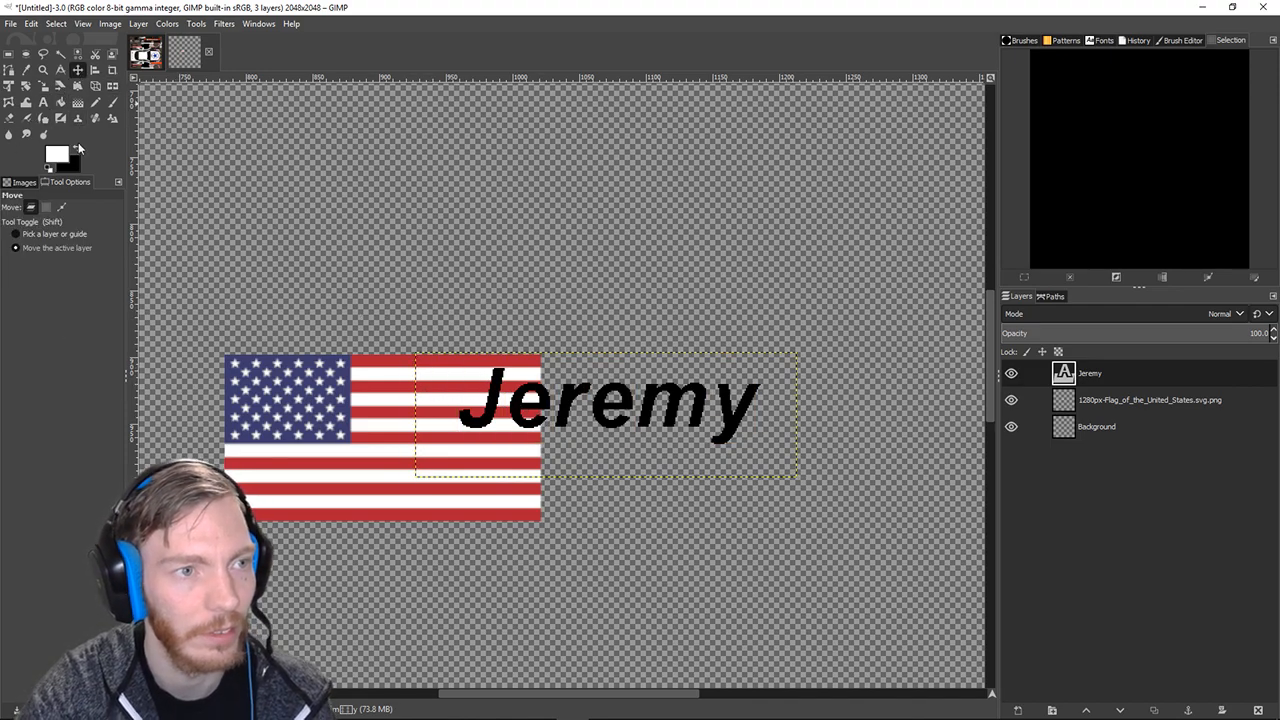
left_click(43, 101)
left_click(430, 357)
left_click_drag(430, 357, 420, 341)
left_click(78, 70)
left_click_drag(578, 408, 560, 425)
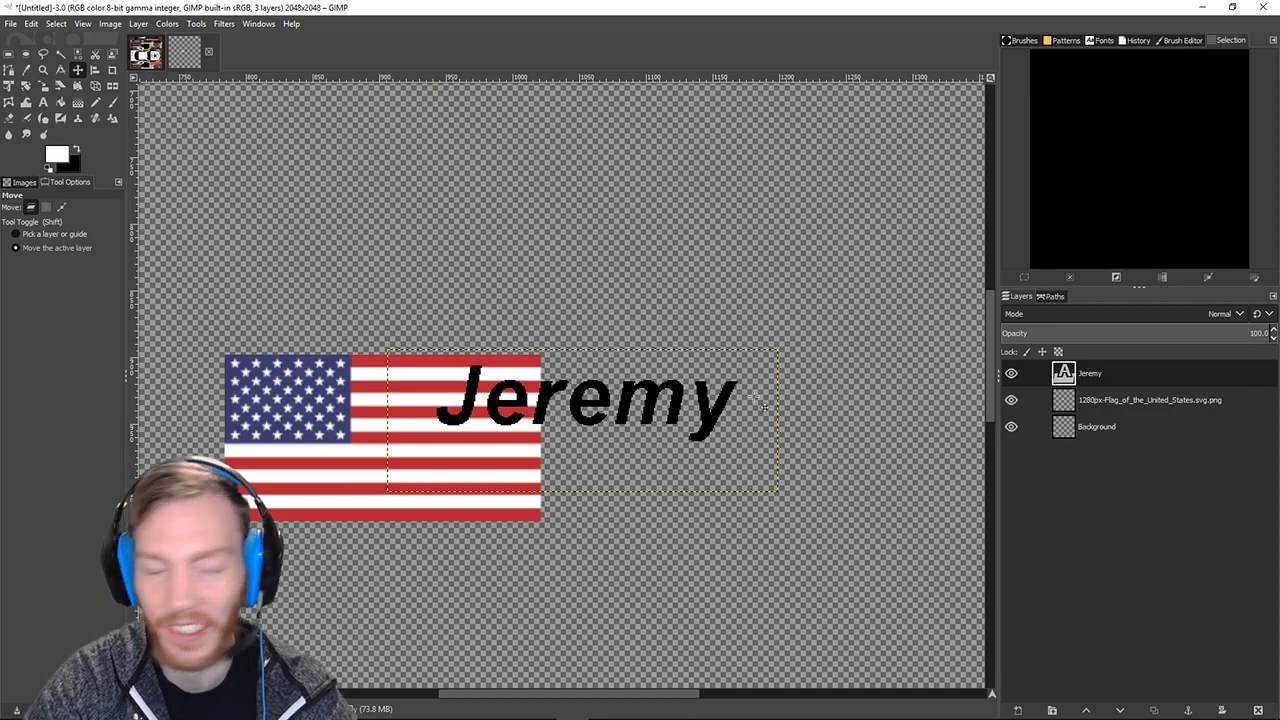
Choose Fuzzy Select and click through the flag, Background and Jeremy layers.
left_click(61, 54)
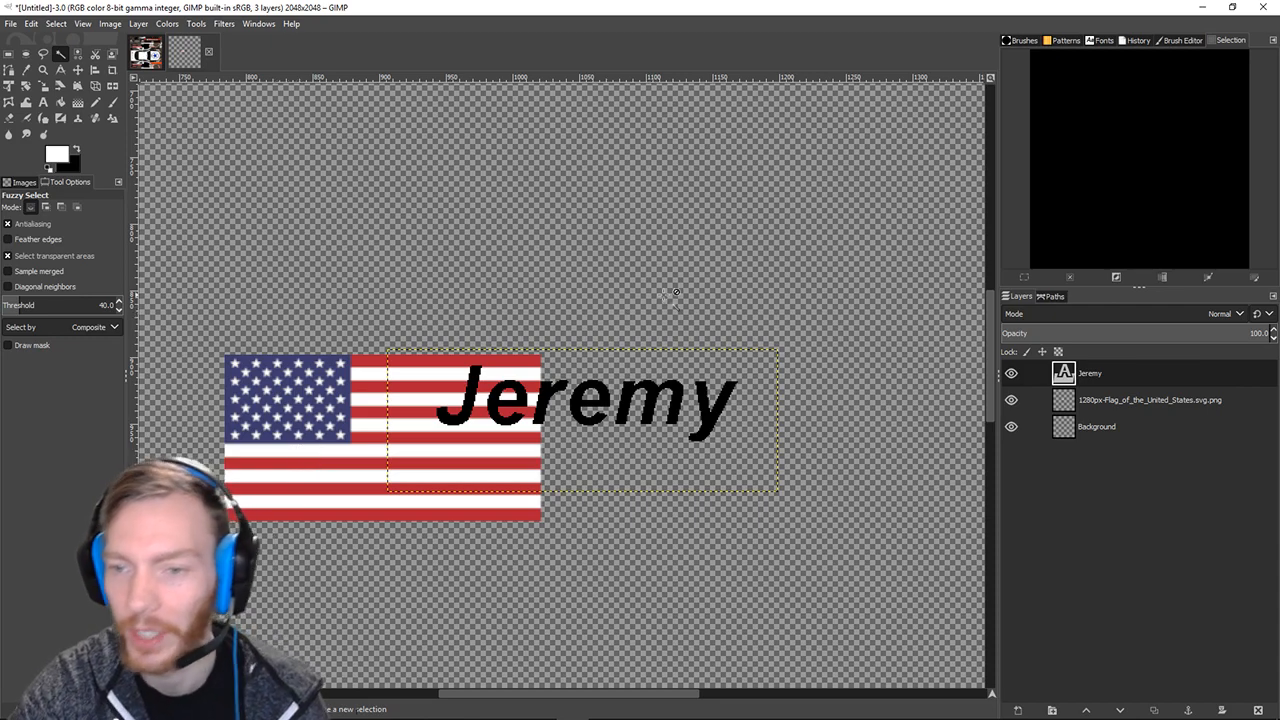
left_click(1079, 403)
left_click(1074, 427)
left_click(1072, 402)
left_click(1068, 377)
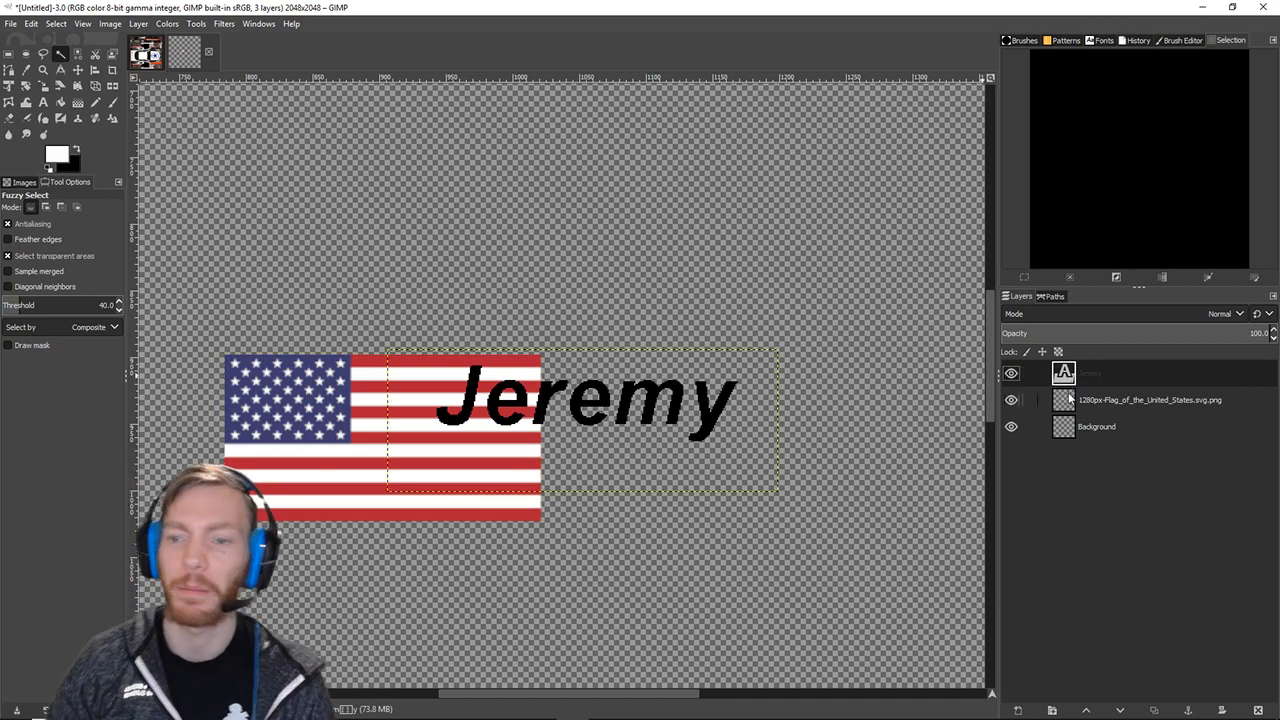
Move the flag layer above Jeremy and back below it, then reactivate Jeremy with Fuzzy Select.
left_click_drag(1076, 410, 1079, 374)
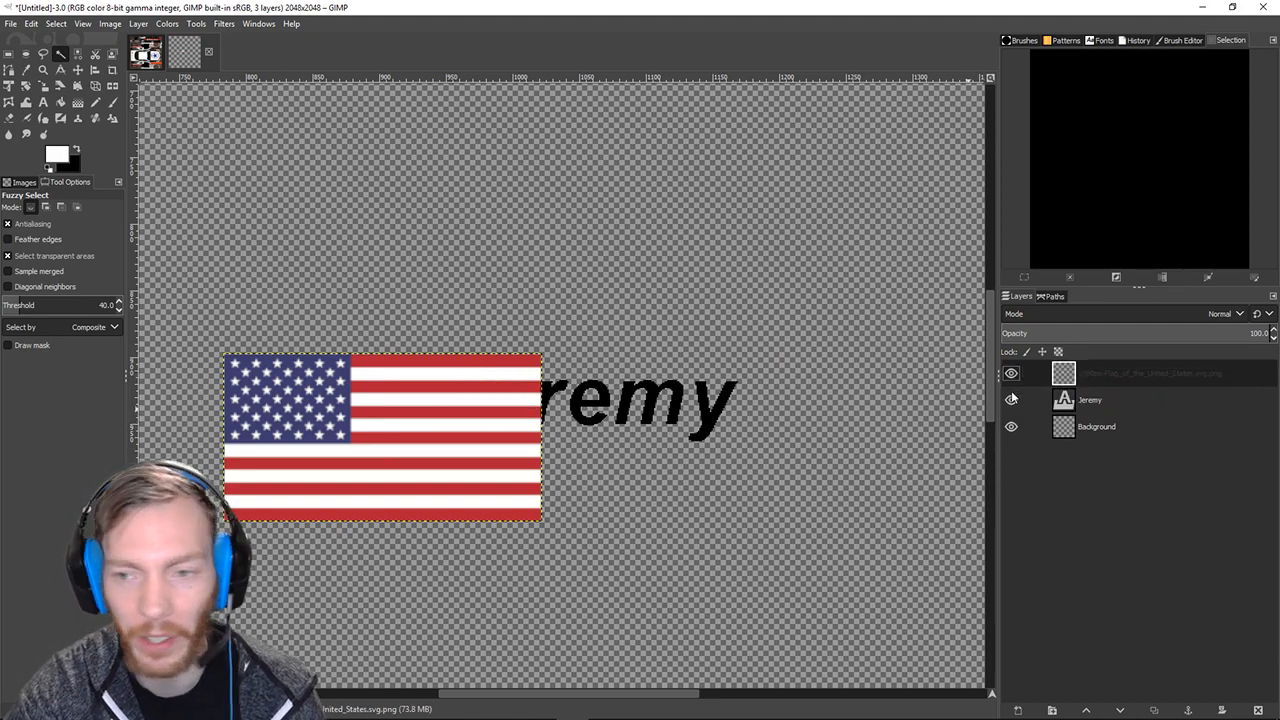
left_click_drag(1062, 376, 1058, 414)
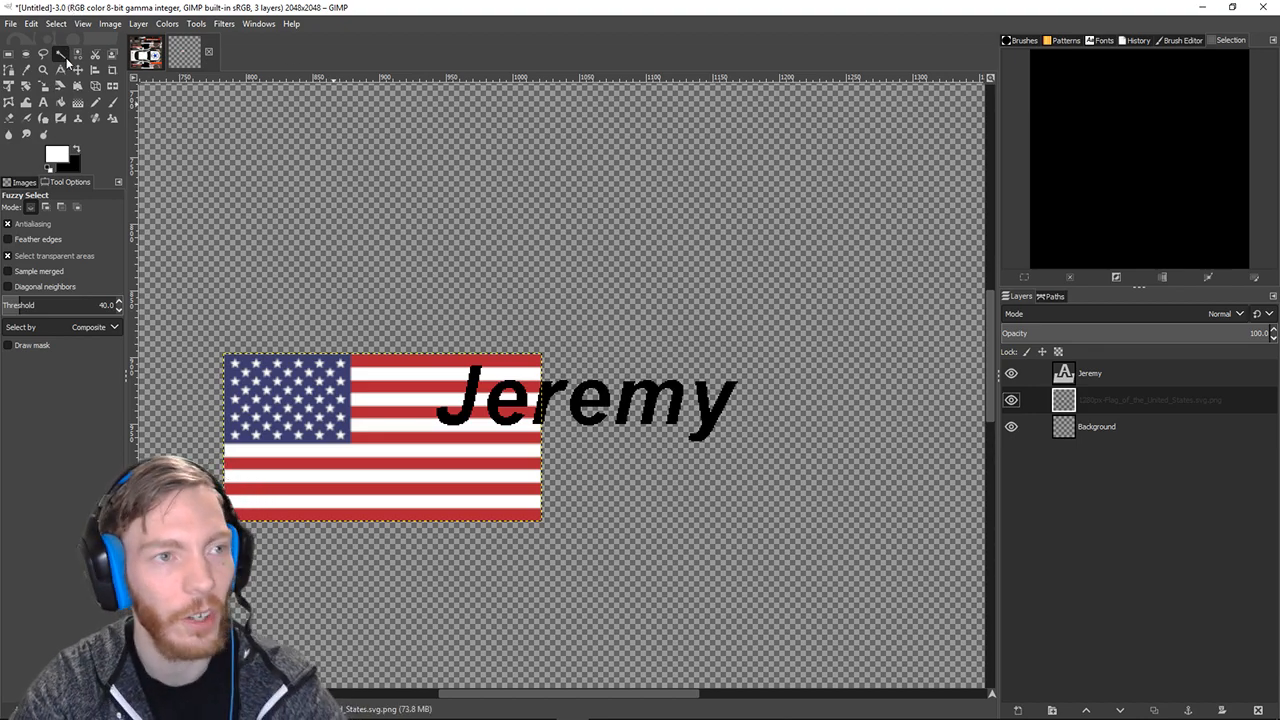
left_click(1065, 375)
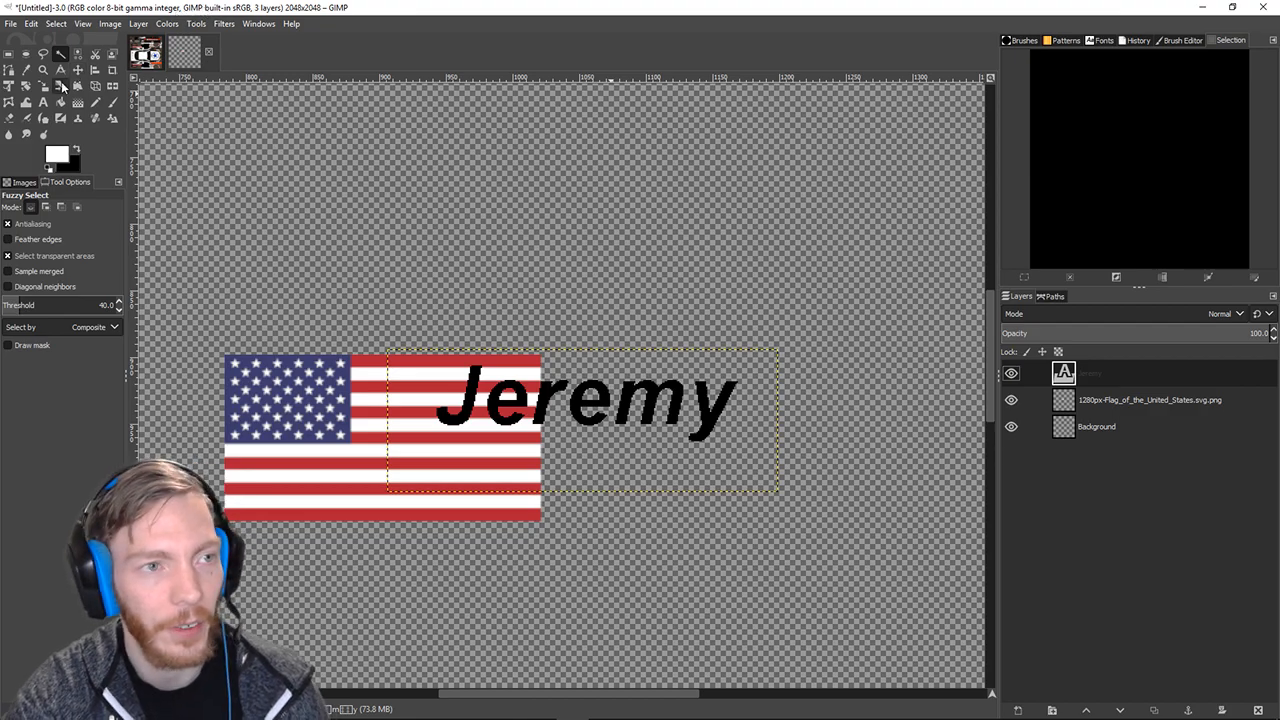
left_click(60, 56)
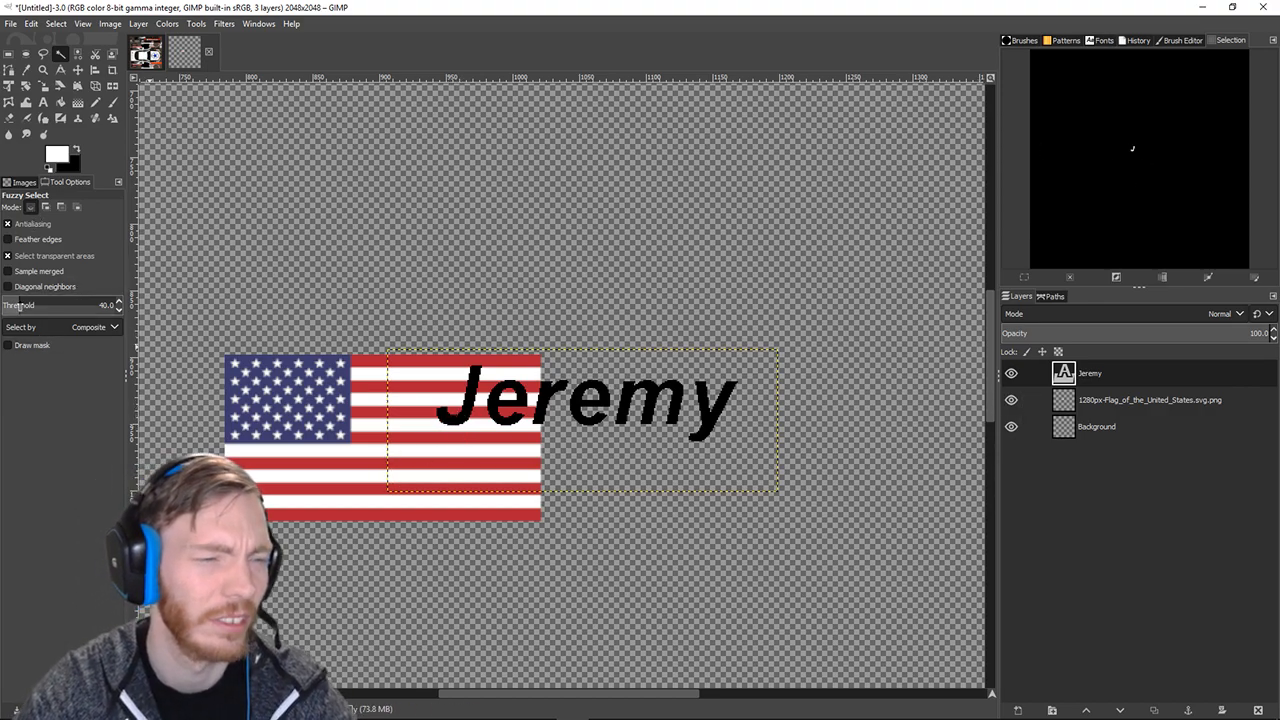
Clear the selection and fuzzy-select the letter J on the Jeremy layer.
left_click(56, 25)
left_click(64, 57)
left_click(1070, 382)
left_click(470, 415)
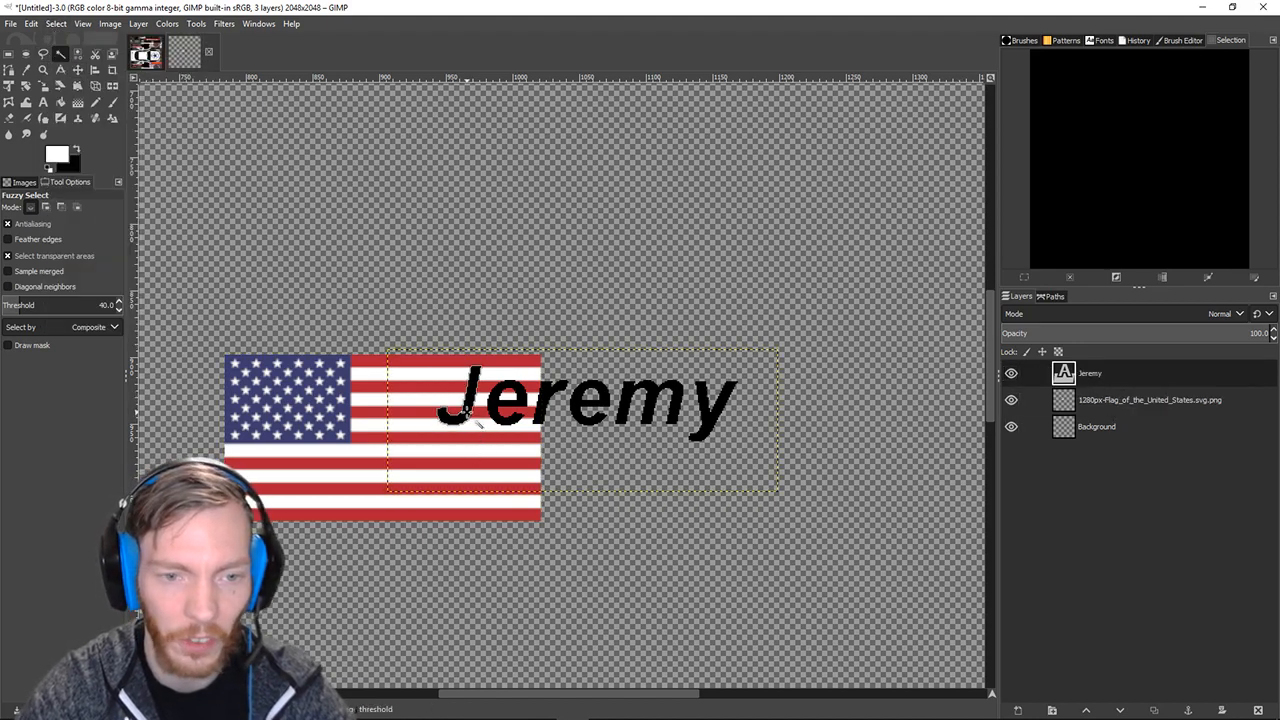
Shift-add the letters e, r, e, m and y to the selection.
key("shift")
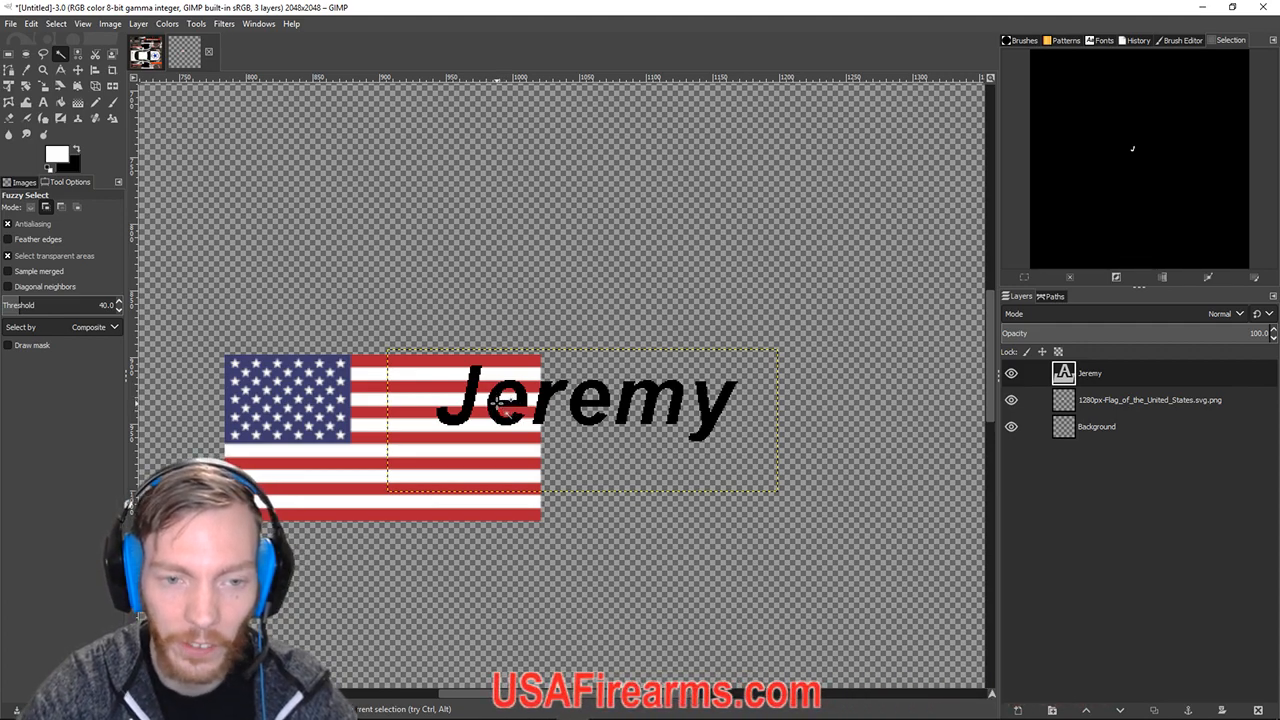
left_click(493, 418, "shift")
left_click(546, 405, "shift")
left_click(590, 405, "shift")
left_click(622, 415, "shift")
left_click(702, 405, "shift")
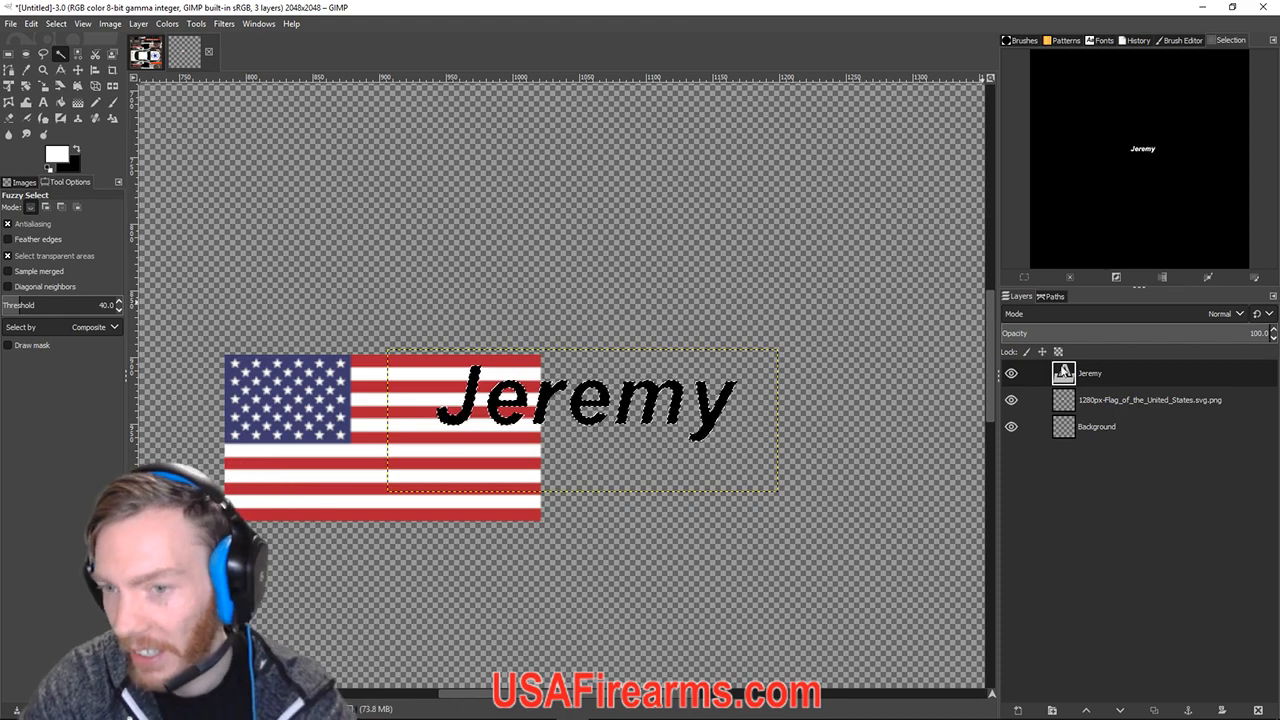
Duplicate the Jeremy text layer to create a Jeremy #1 copy.
right_click(1064, 374)
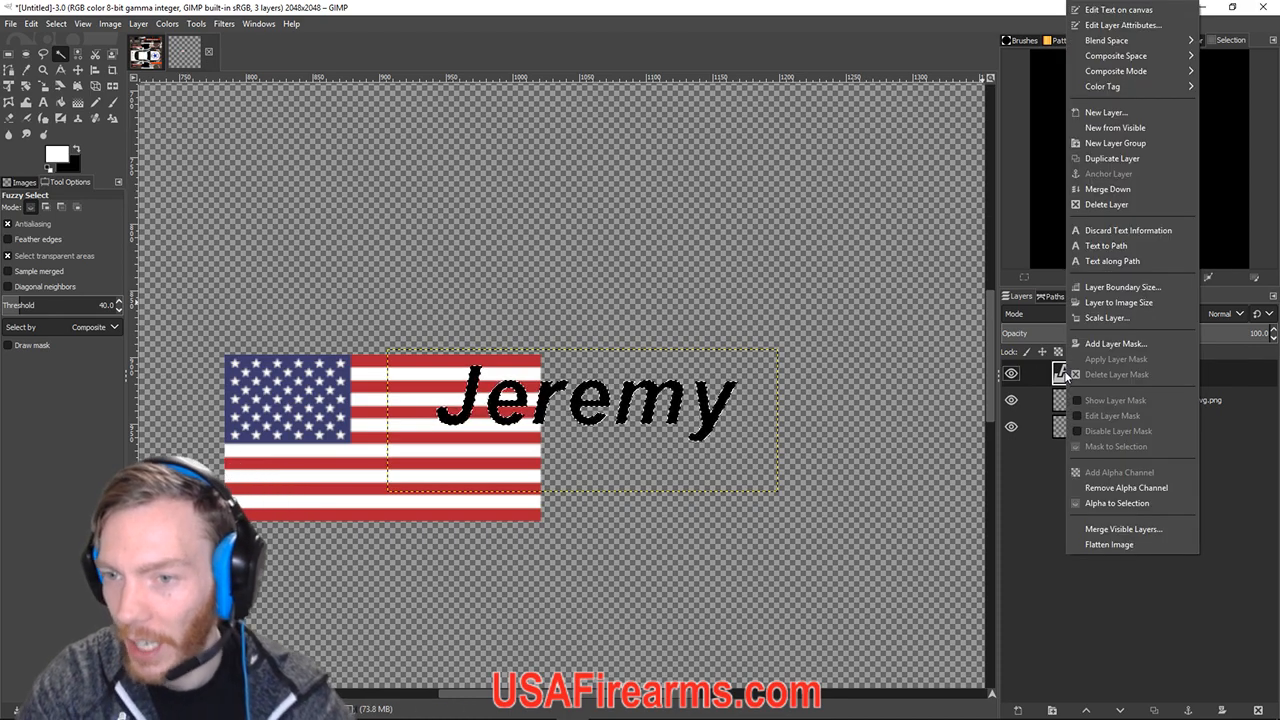
left_click(1038, 503)
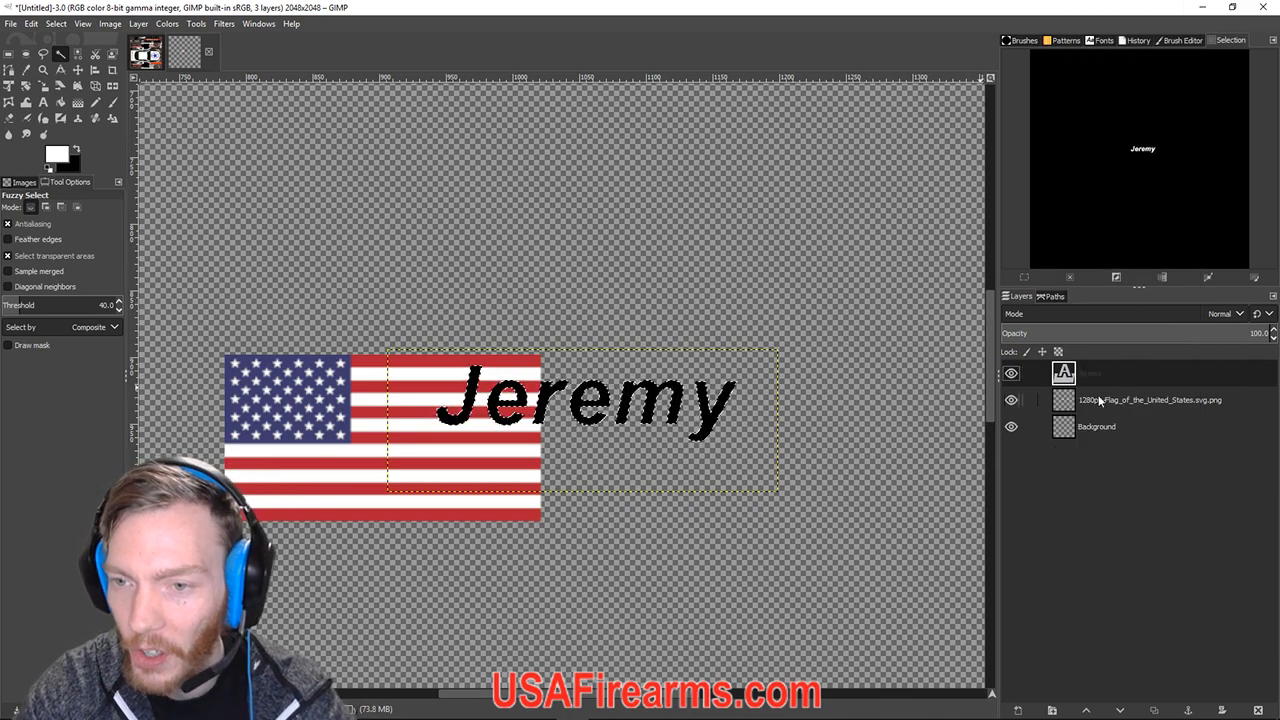
right_click(1066, 380)
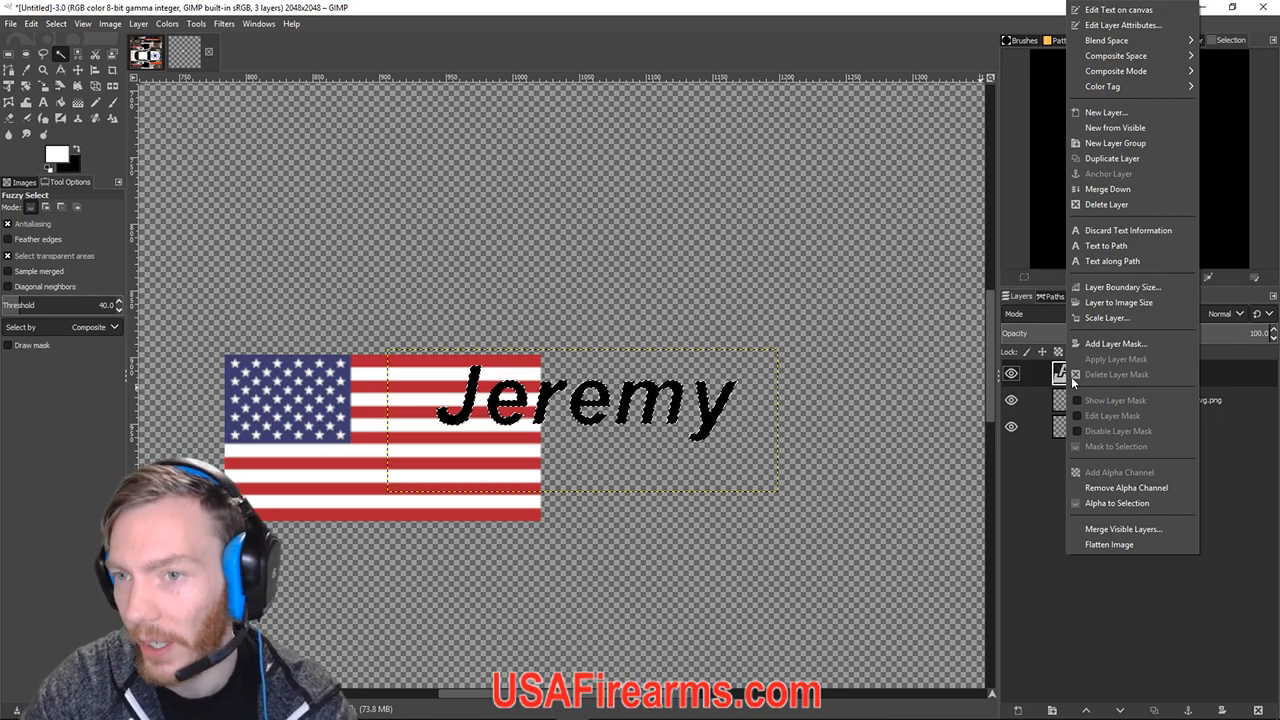
left_click(1109, 158)
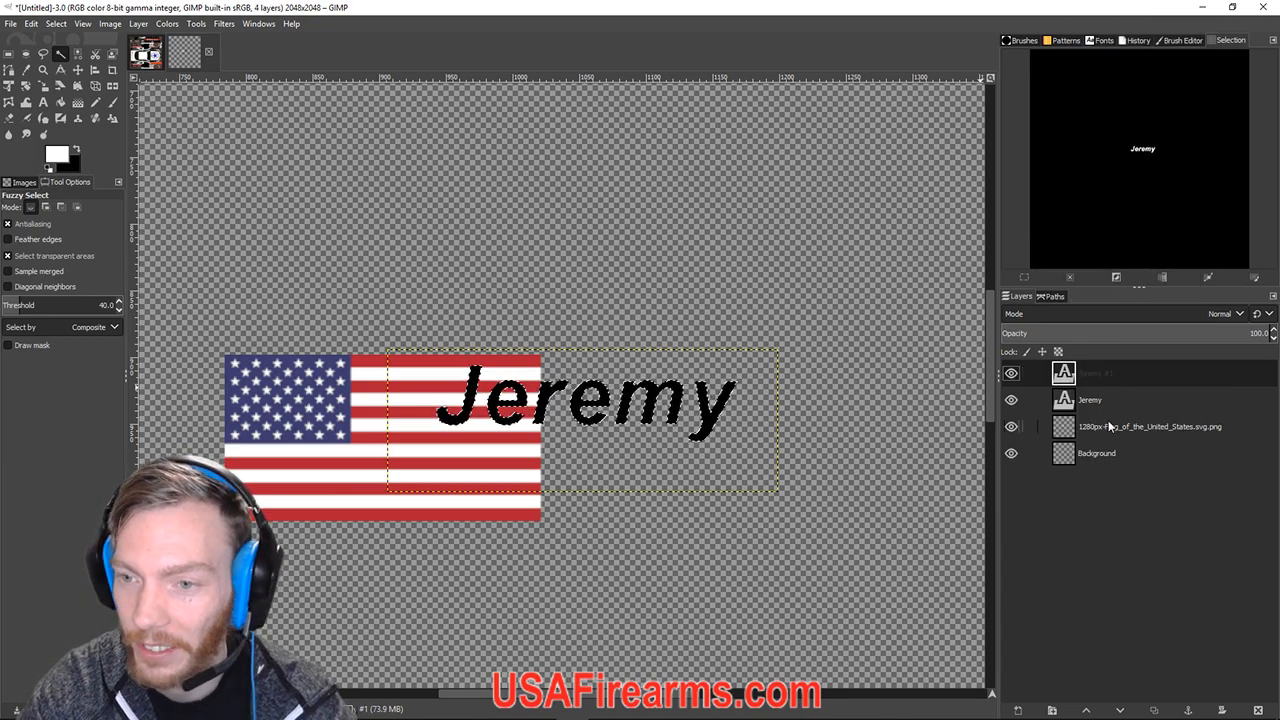
Test-move the original Jeremy text up and right, then undo the move.
left_click(1084, 405)
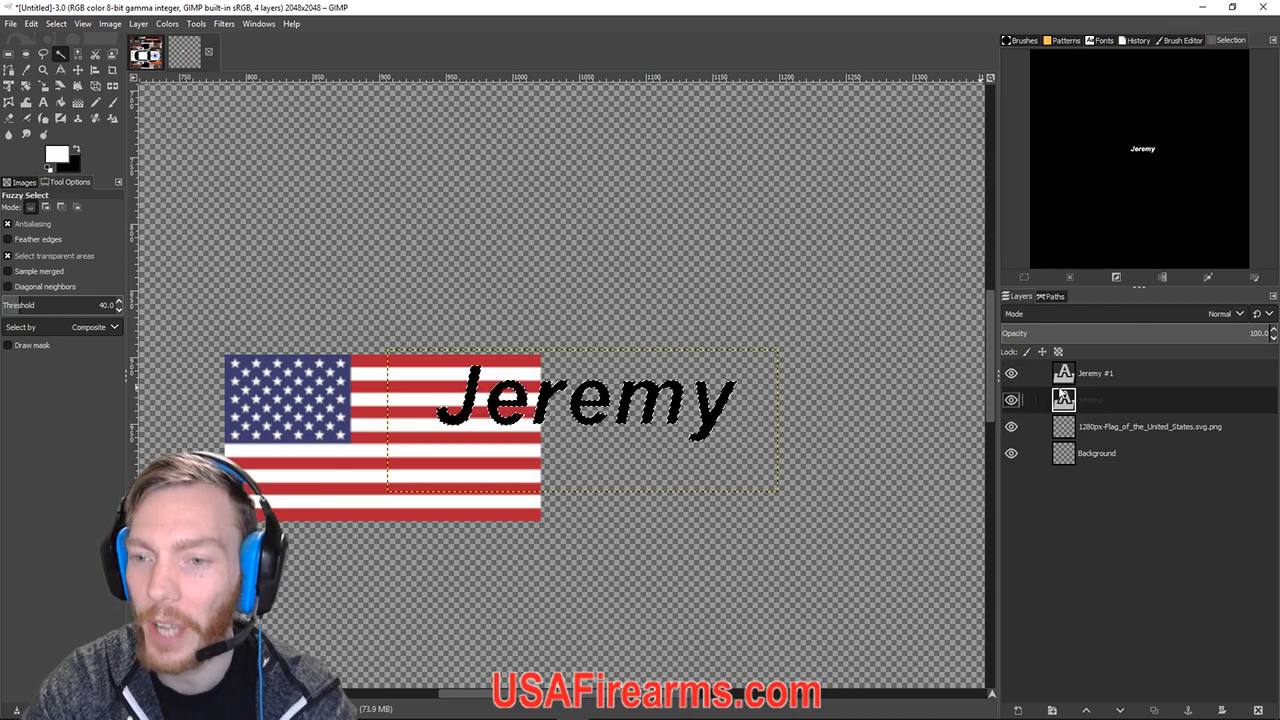
left_click(77, 70)
left_click_drag(712, 652, 793, 550)
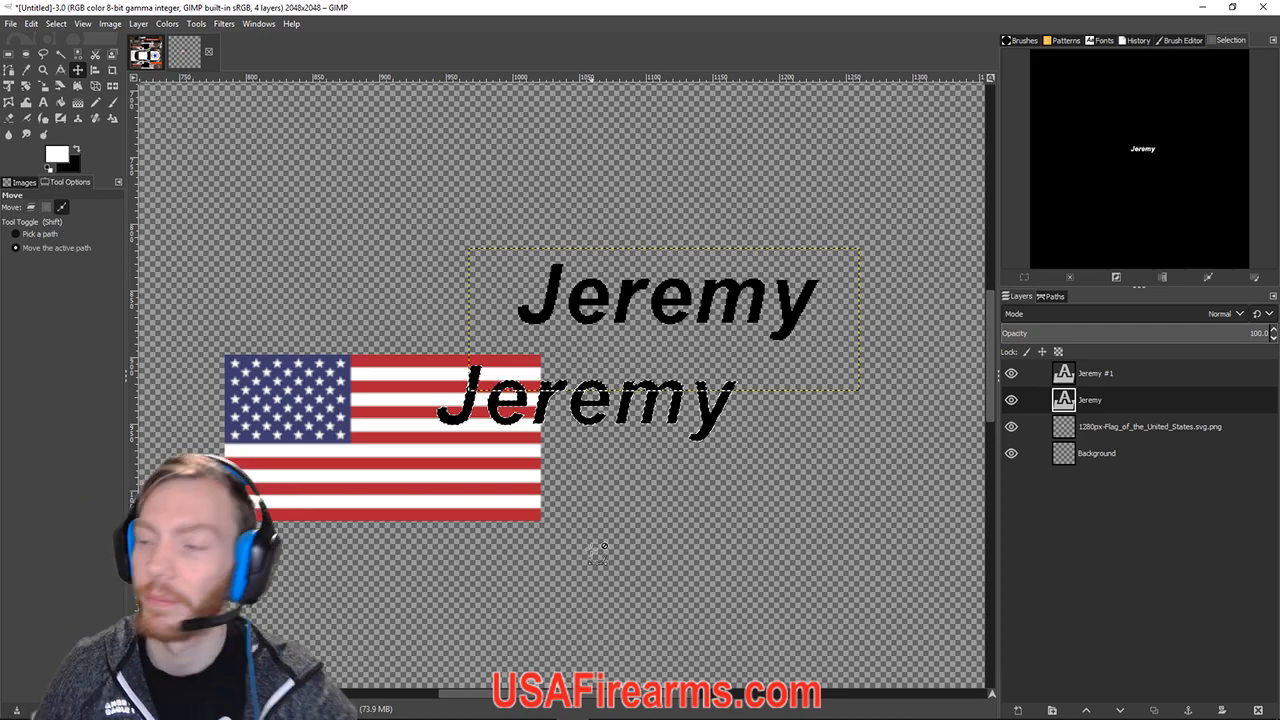
key("ctrl+z")
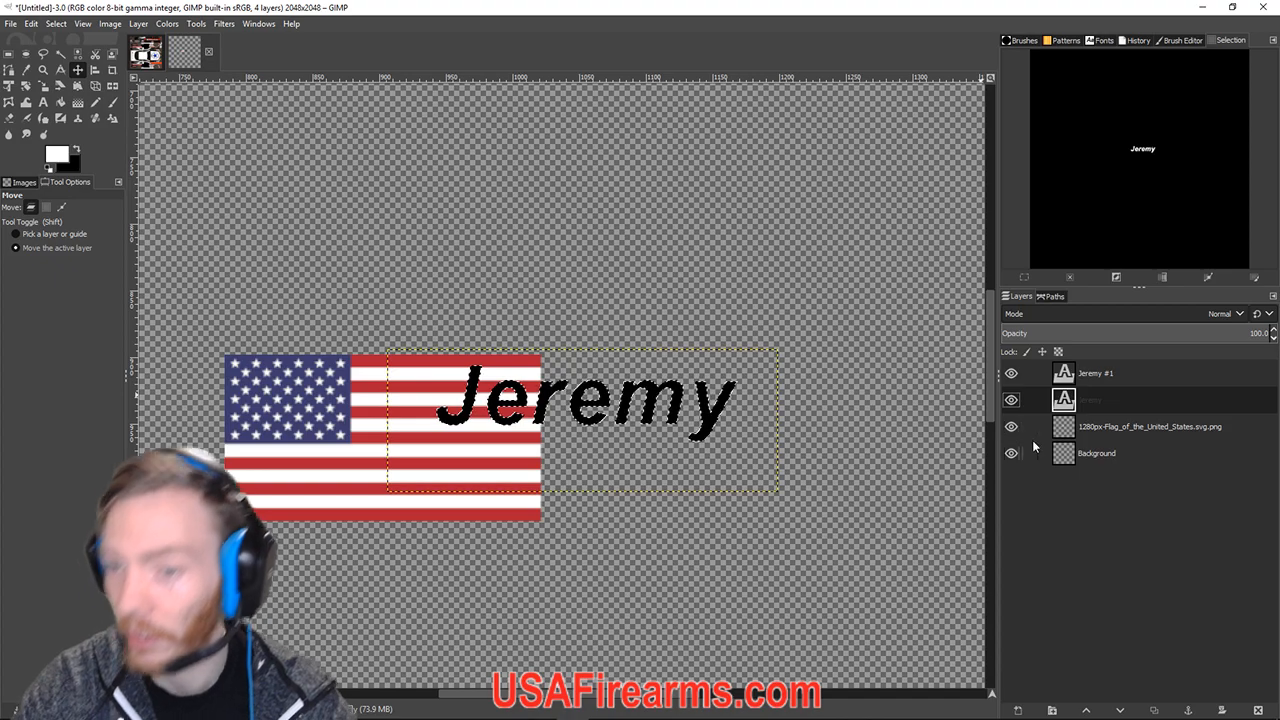
Grow the lettering selection by 3 px and zoom in to check it.
left_click(55, 24)
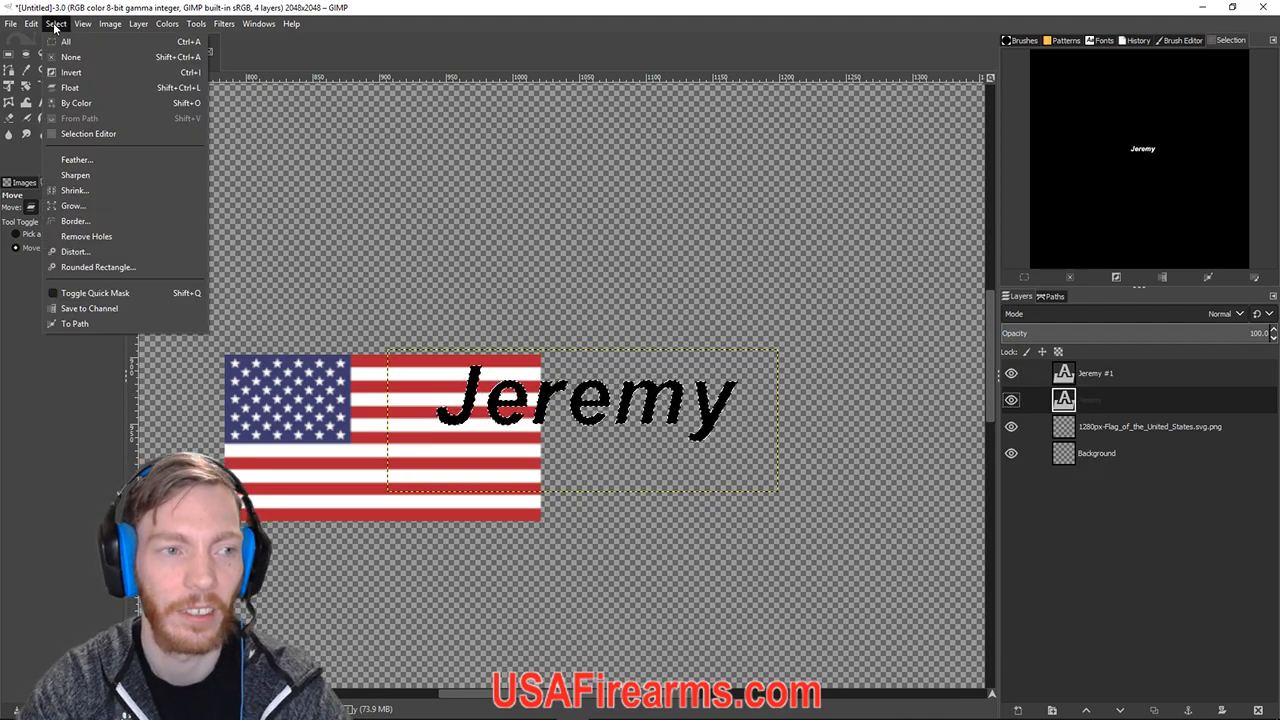
left_click(73, 205)
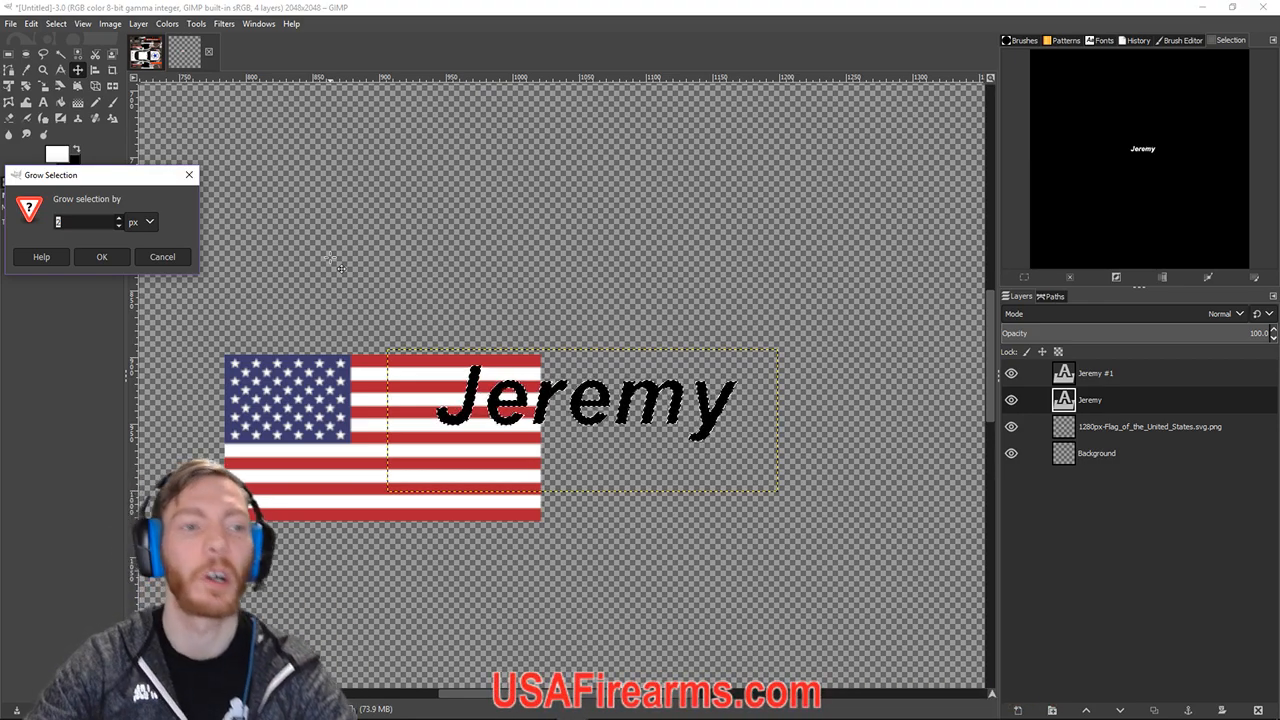
left_click(119, 220)
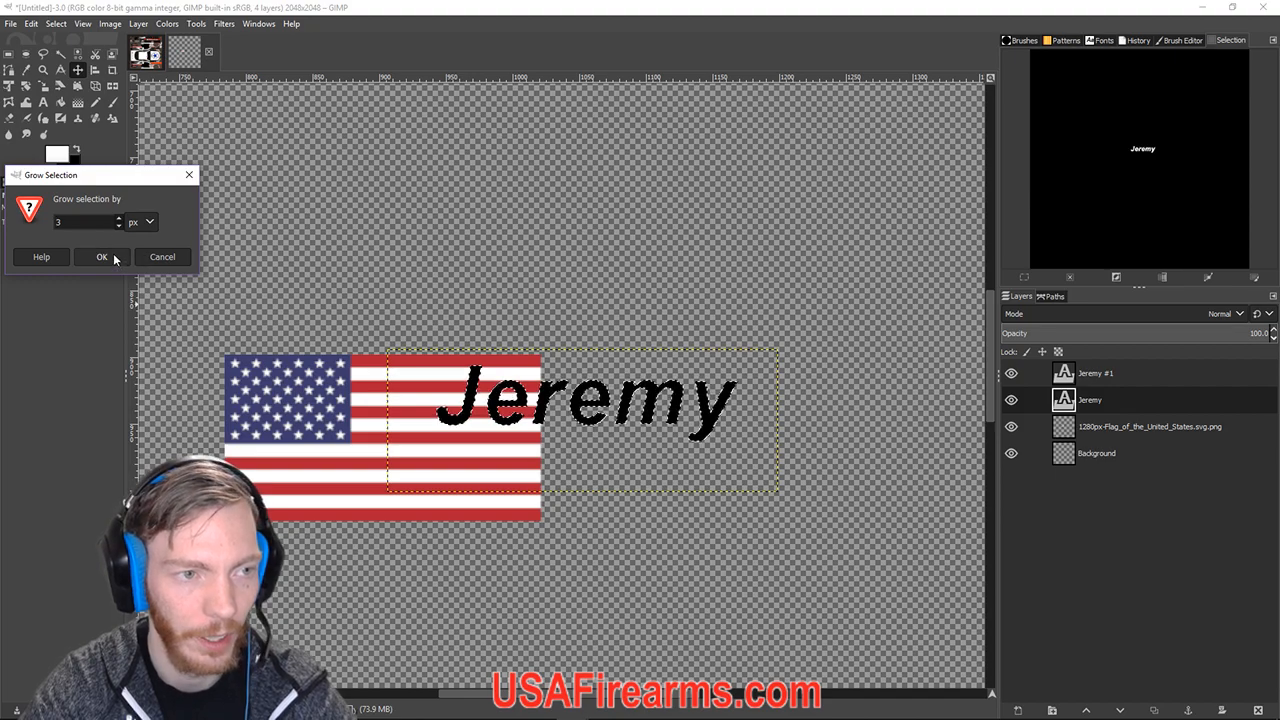
left_click(102, 257)
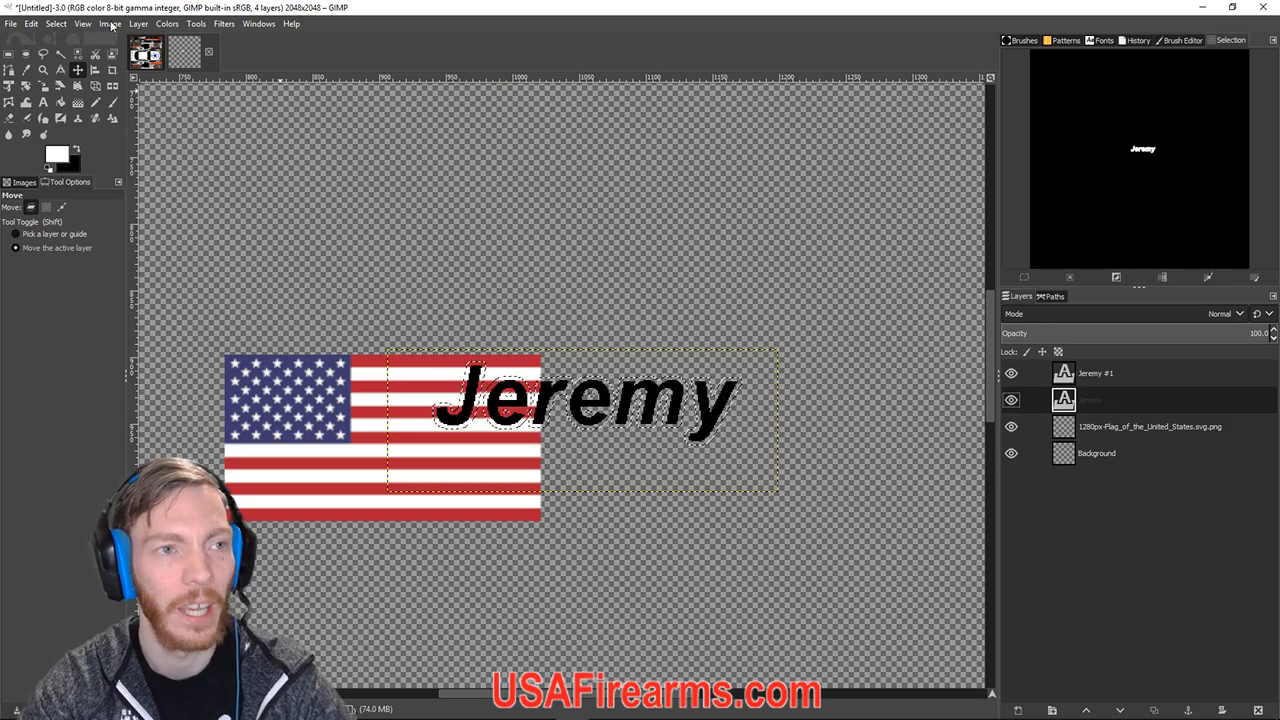
left_click(56, 23)
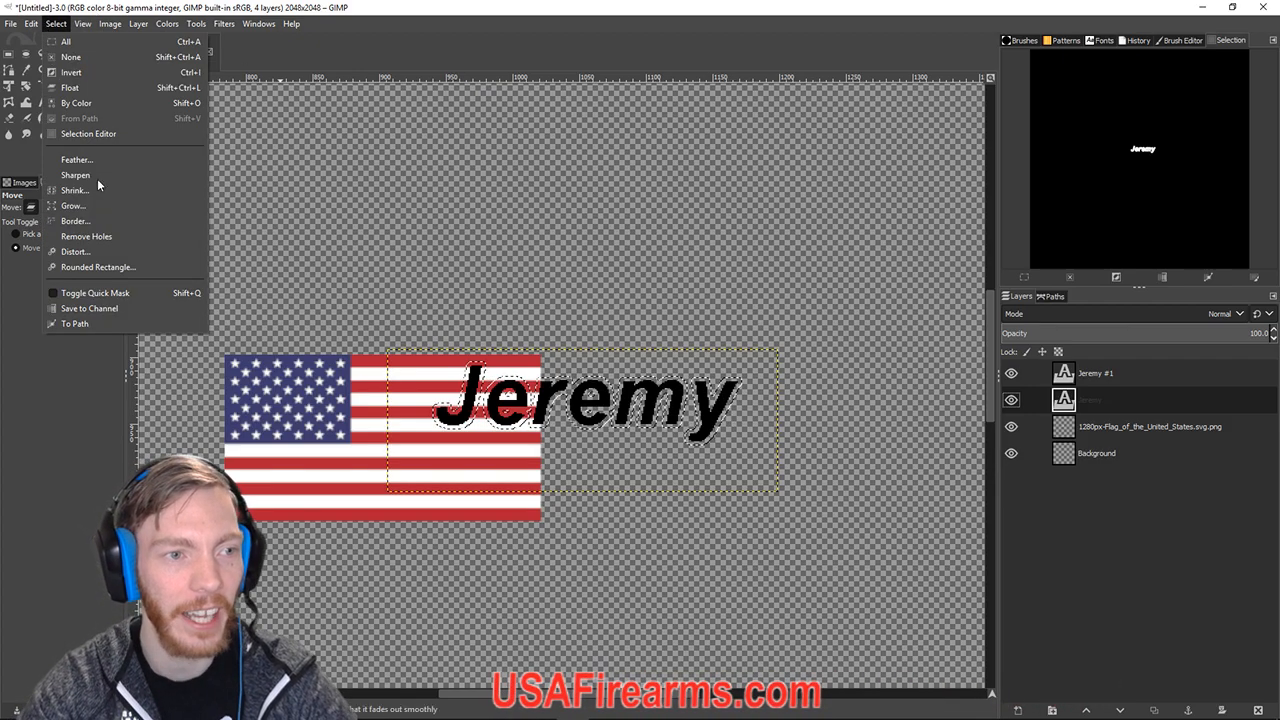
left_click(514, 218)
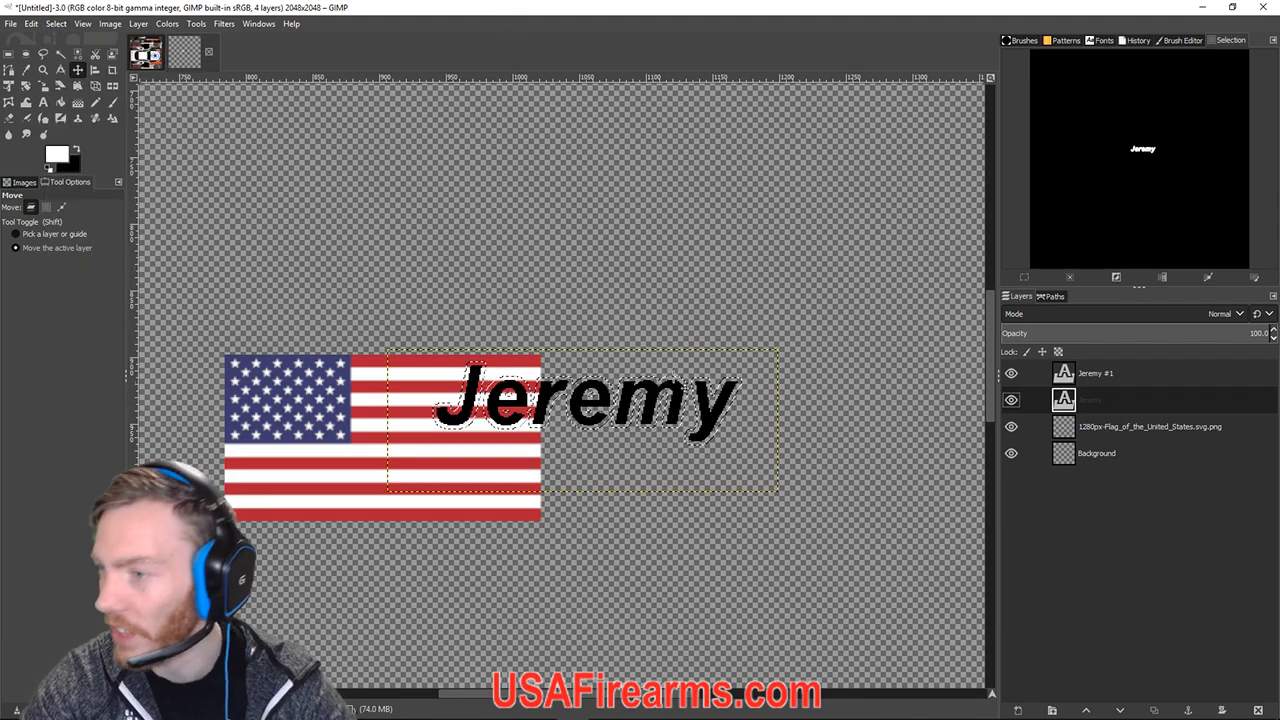
scroll(652, 400, "up", 3)
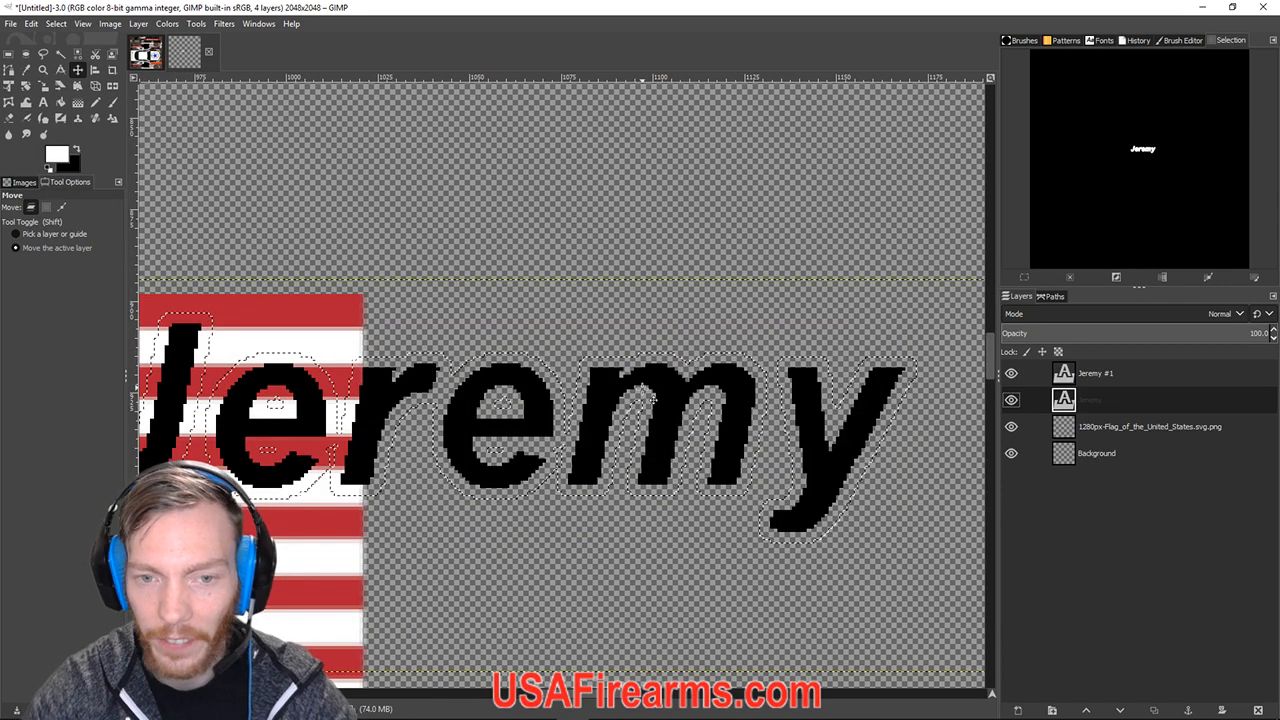
scroll(632, 352, "up", 2)
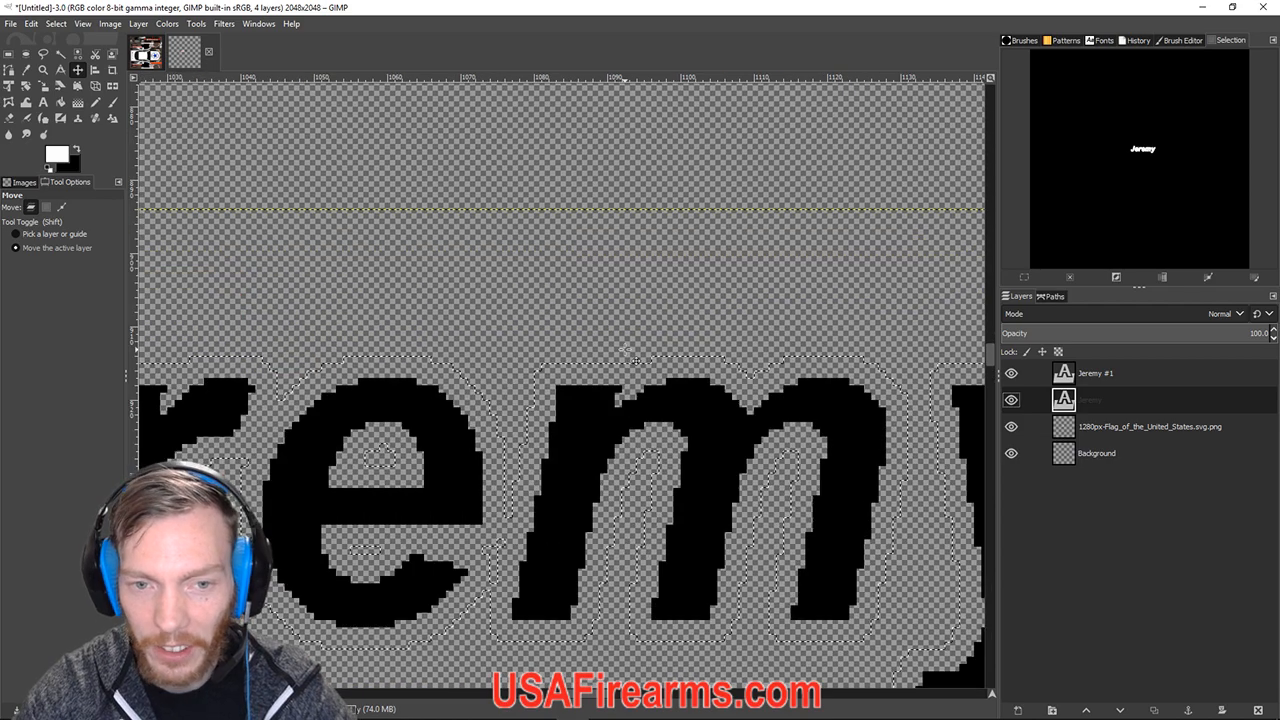
scroll(635, 360, "down", 5)
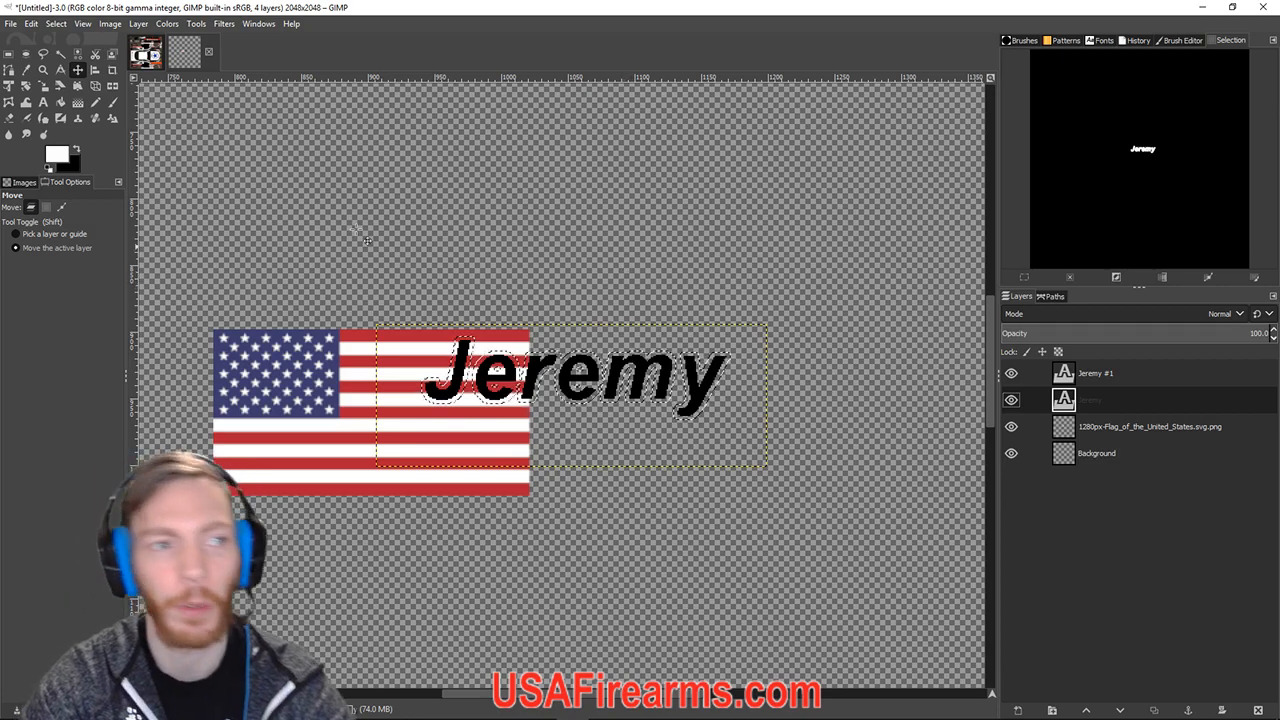
Fill the 3 px grown selection with the white foreground colour on the Jeremy layer.
left_click(36, 24)
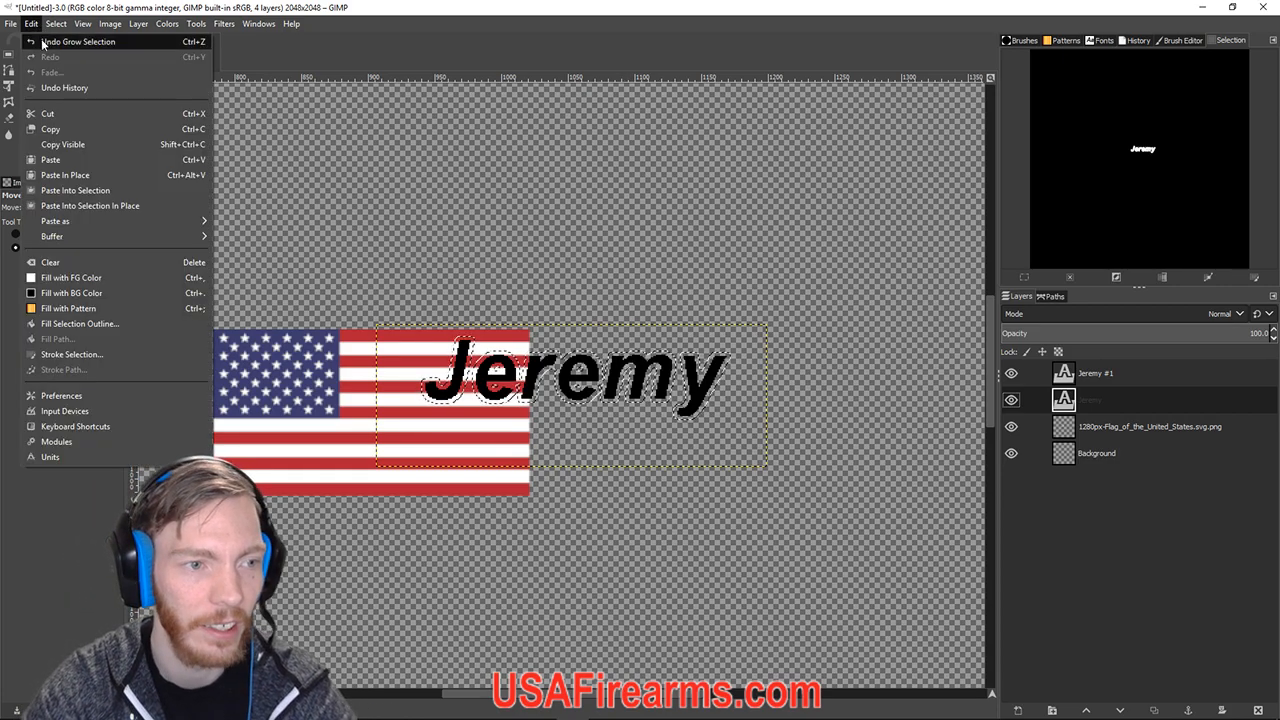
left_click(104, 276)
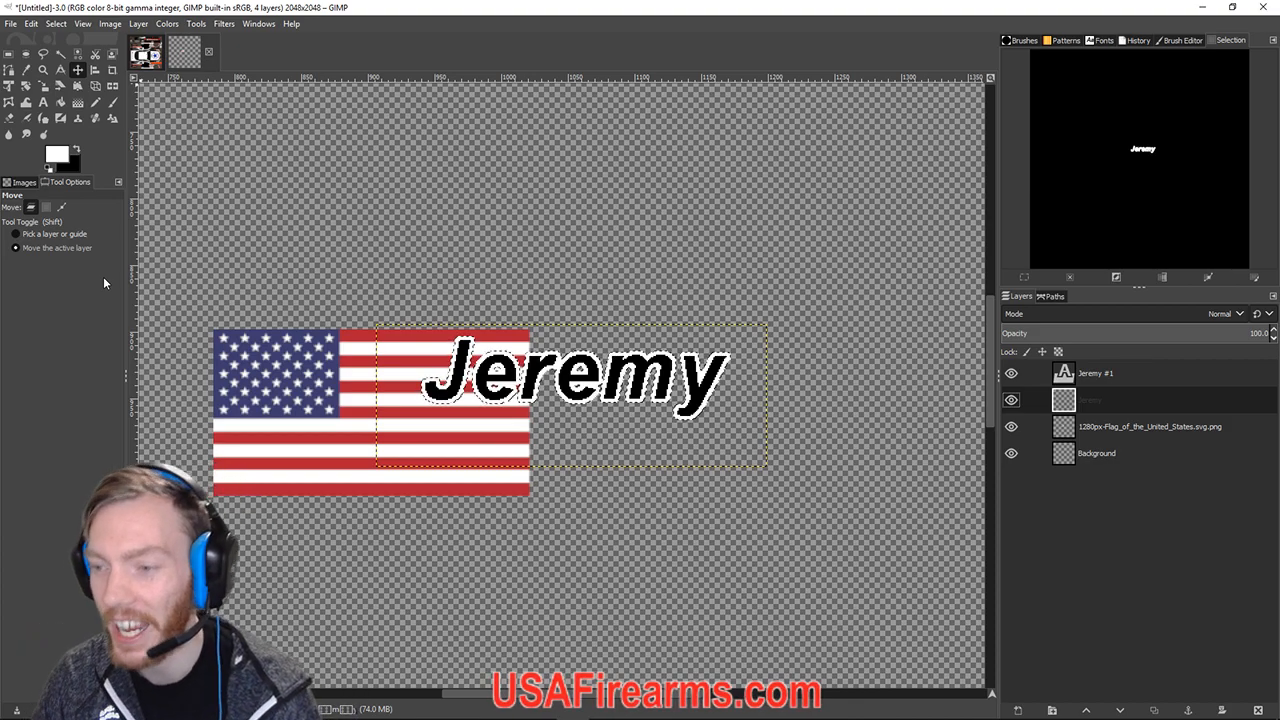
left_click(1070, 375)
left_click(1077, 407)
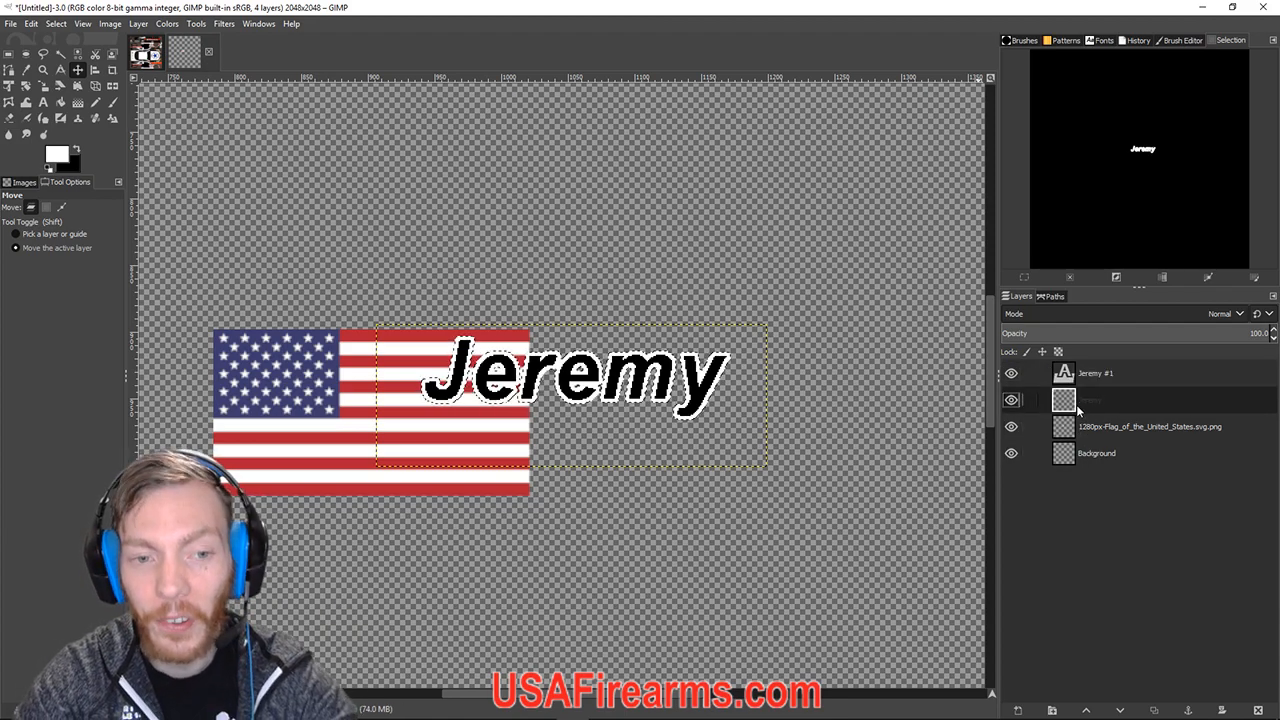
left_click(1082, 377)
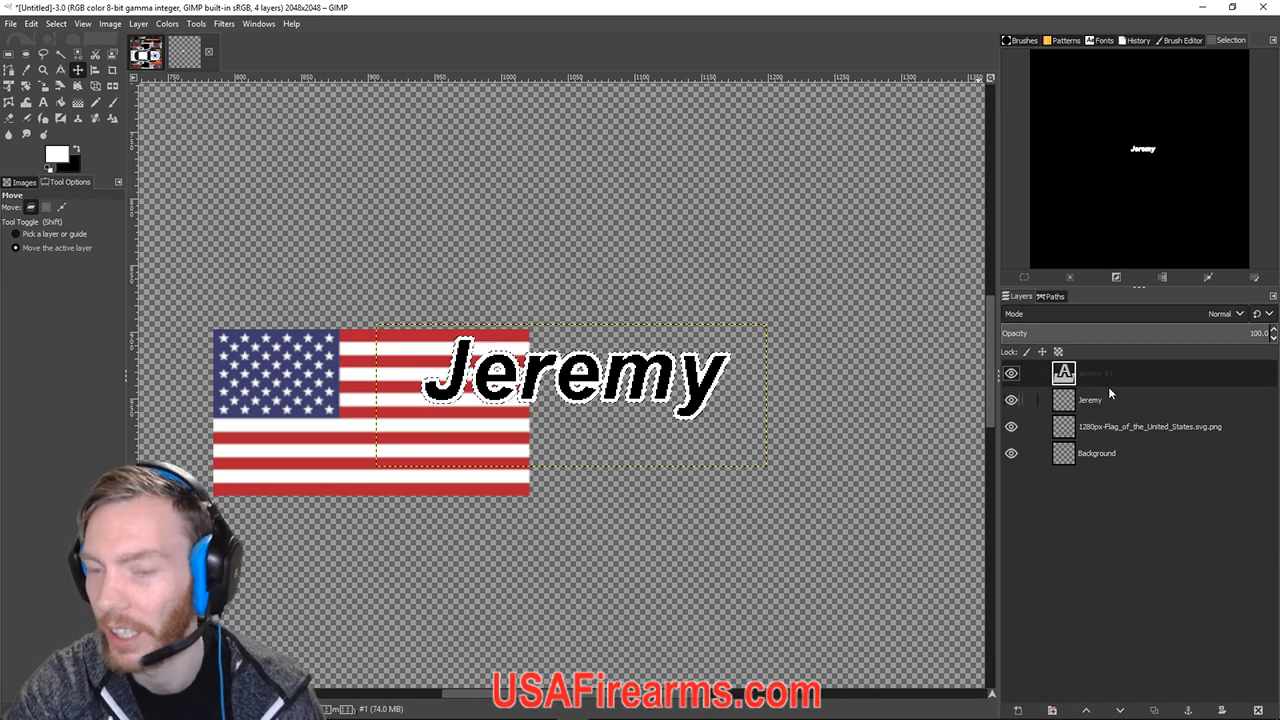
left_click(1096, 401)
left_click_drag(1092, 404, 1098, 369)
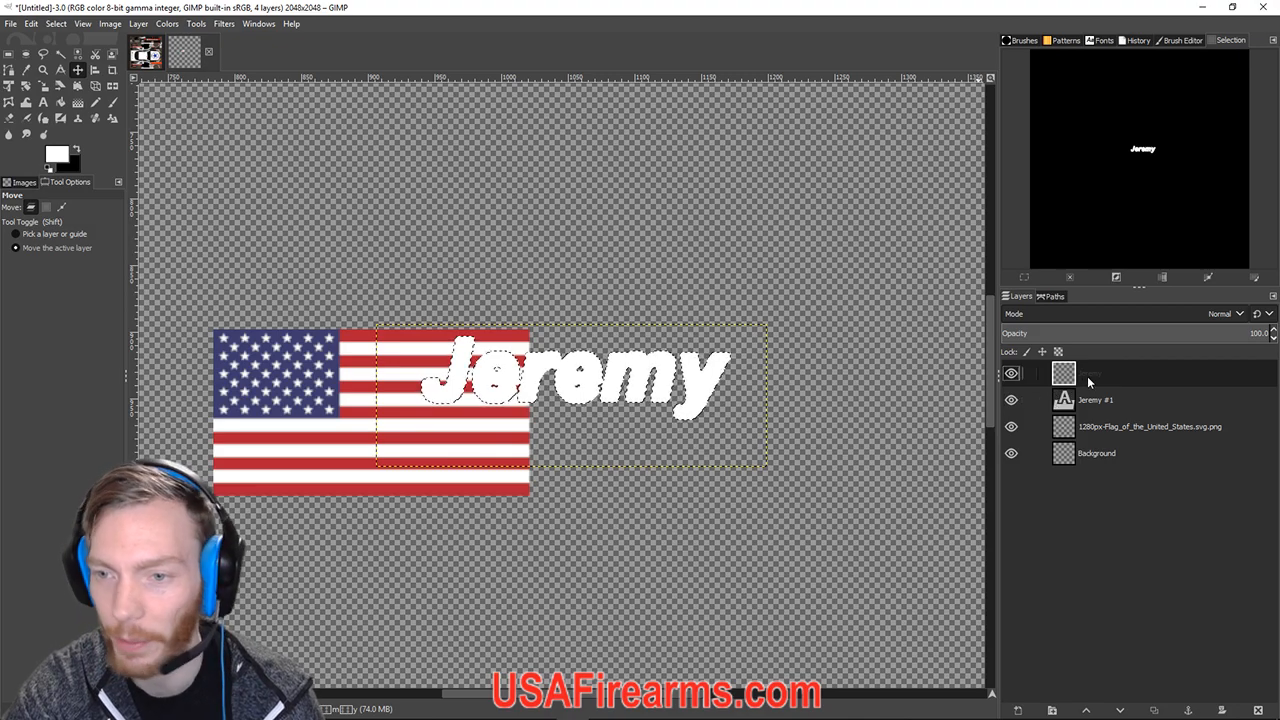
left_click_drag(1088, 376, 1089, 406)
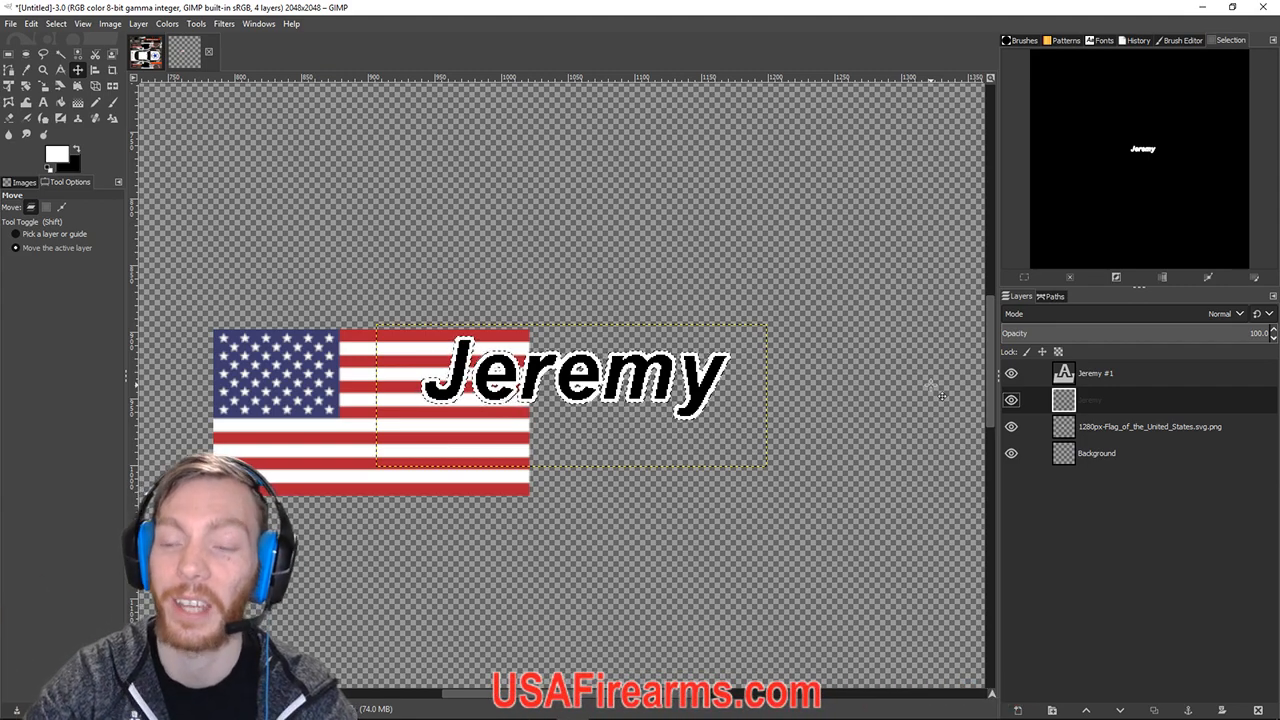
Duplicate the white outline layer to create Jeremy #2.
right_click(1082, 400)
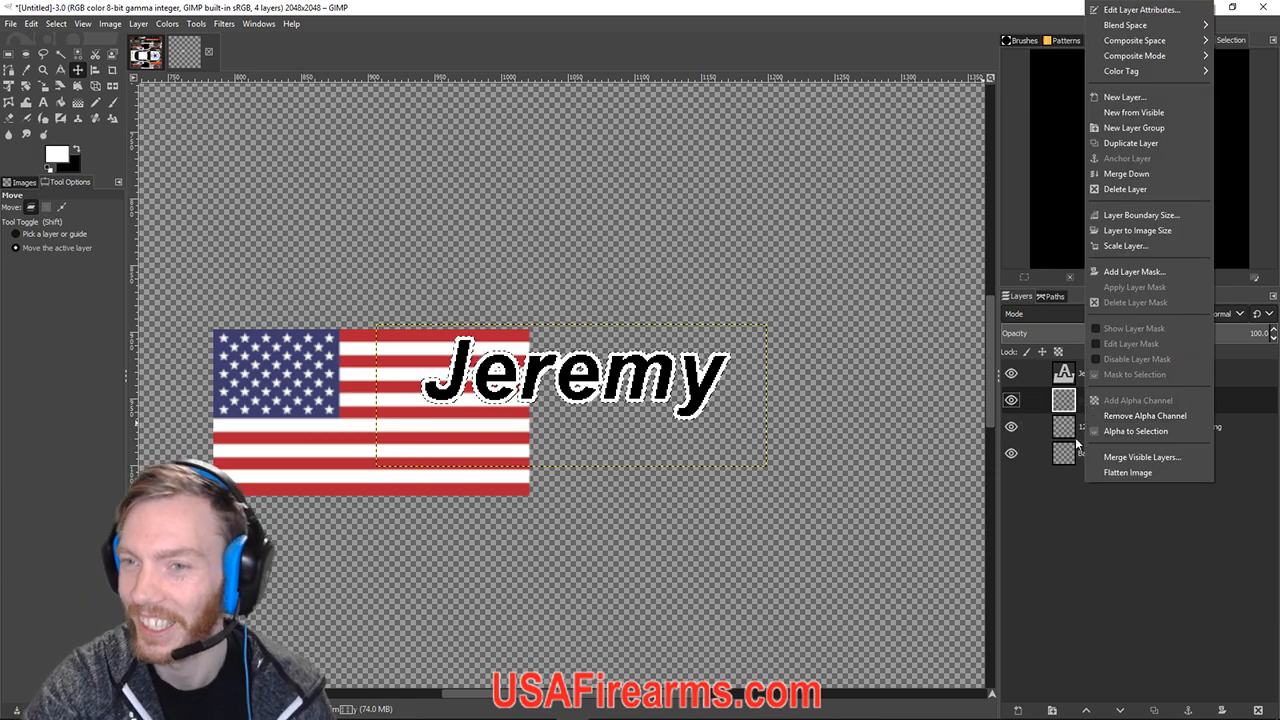
left_click(1058, 400)
right_click(1058, 400)
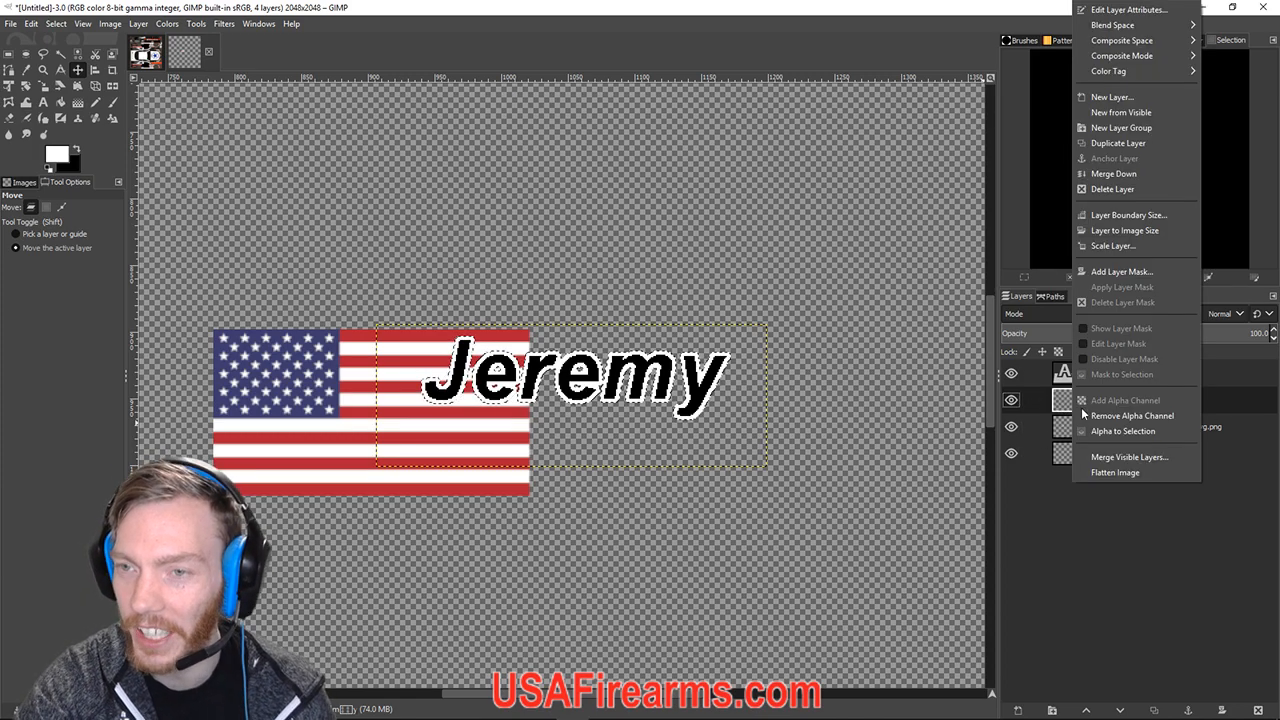
left_click(1056, 403)
right_click(1056, 403)
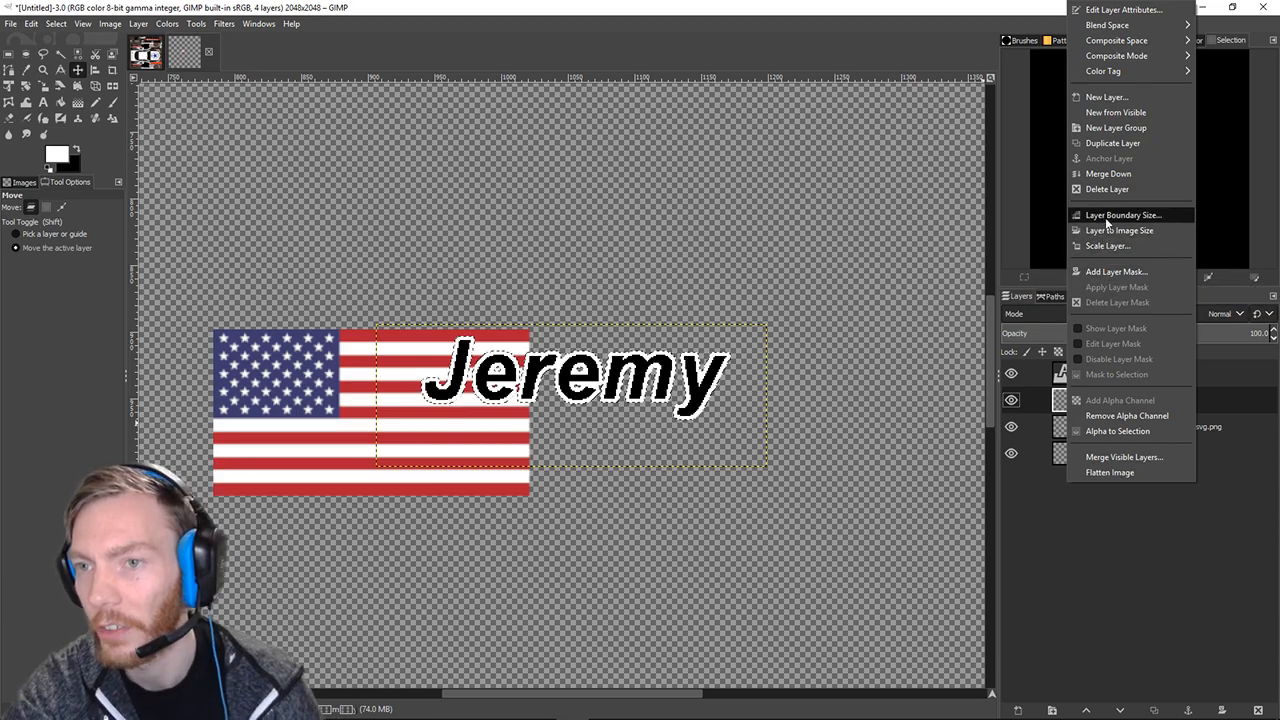
left_click(1112, 143)
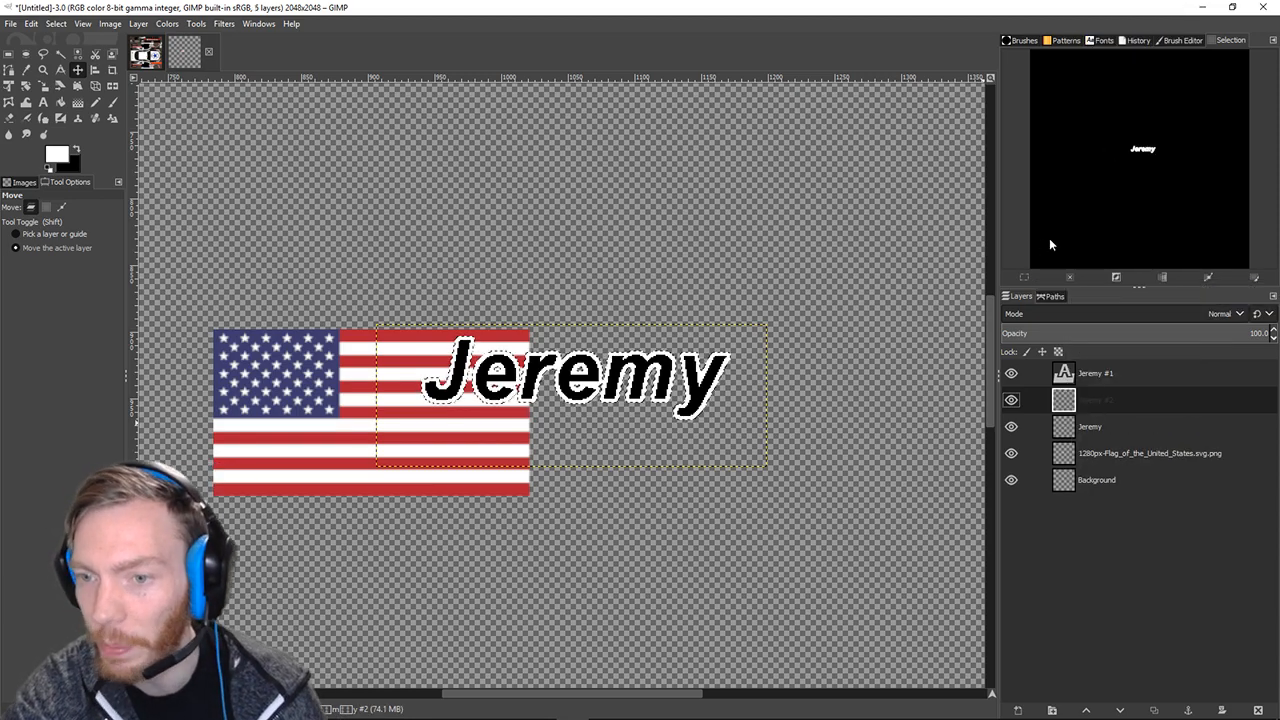
Place Jeremy #2 below Jeremy in the layer stack, test-shift it upward, then undo.
left_click_drag(1090, 396, 1085, 434)
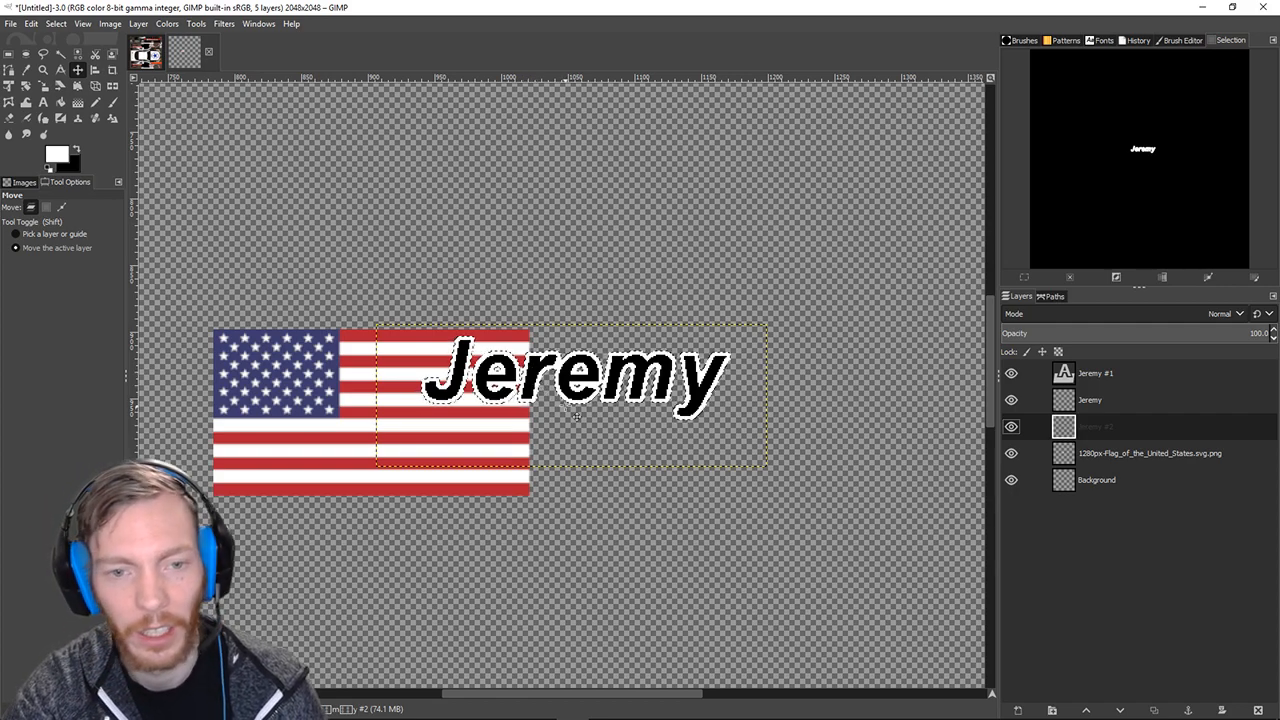
left_click_drag(580, 410, 598, 246)
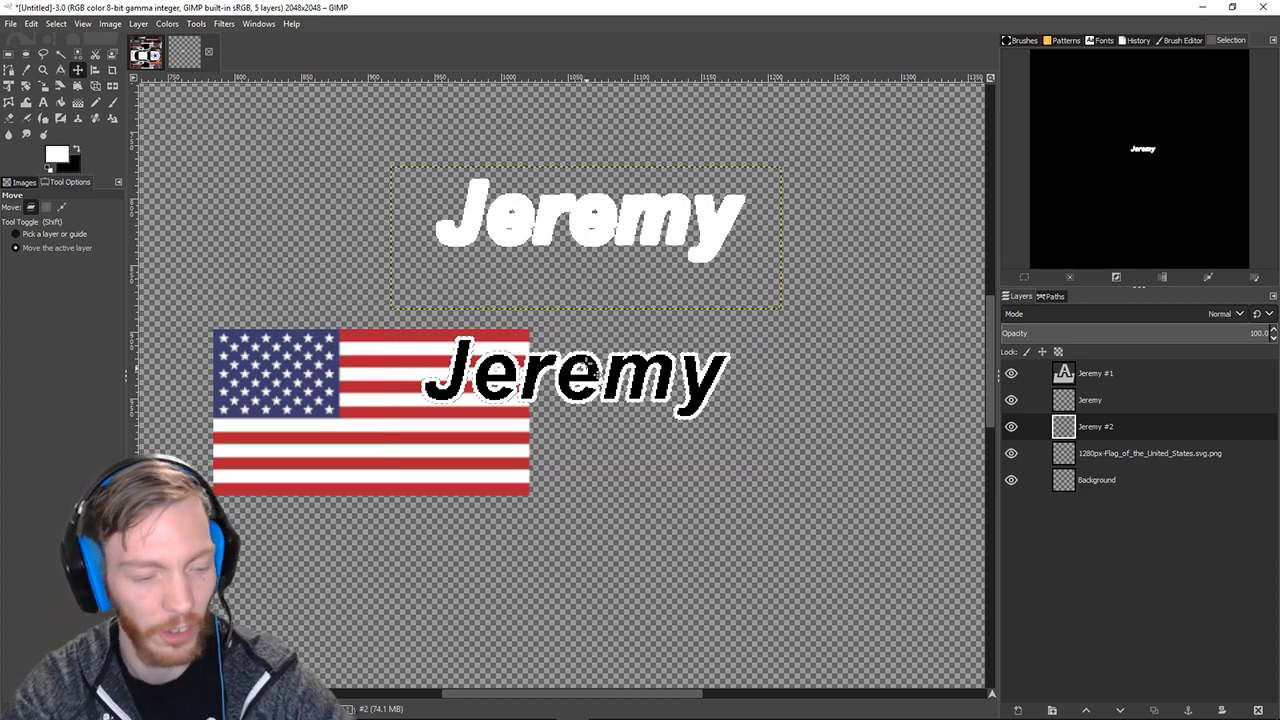
key("ctrl+z")
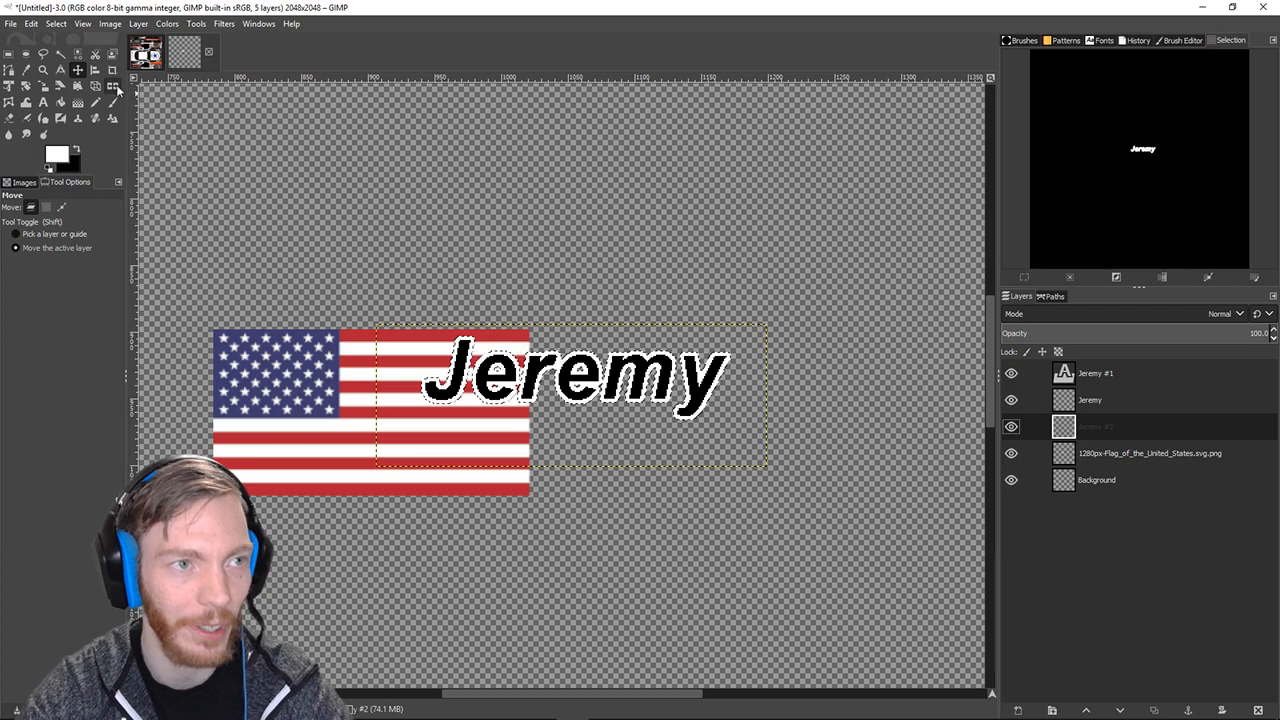
Grow the Jeremy selection by 2 pixels and zoom in to inspect the result.
left_click(54, 24)
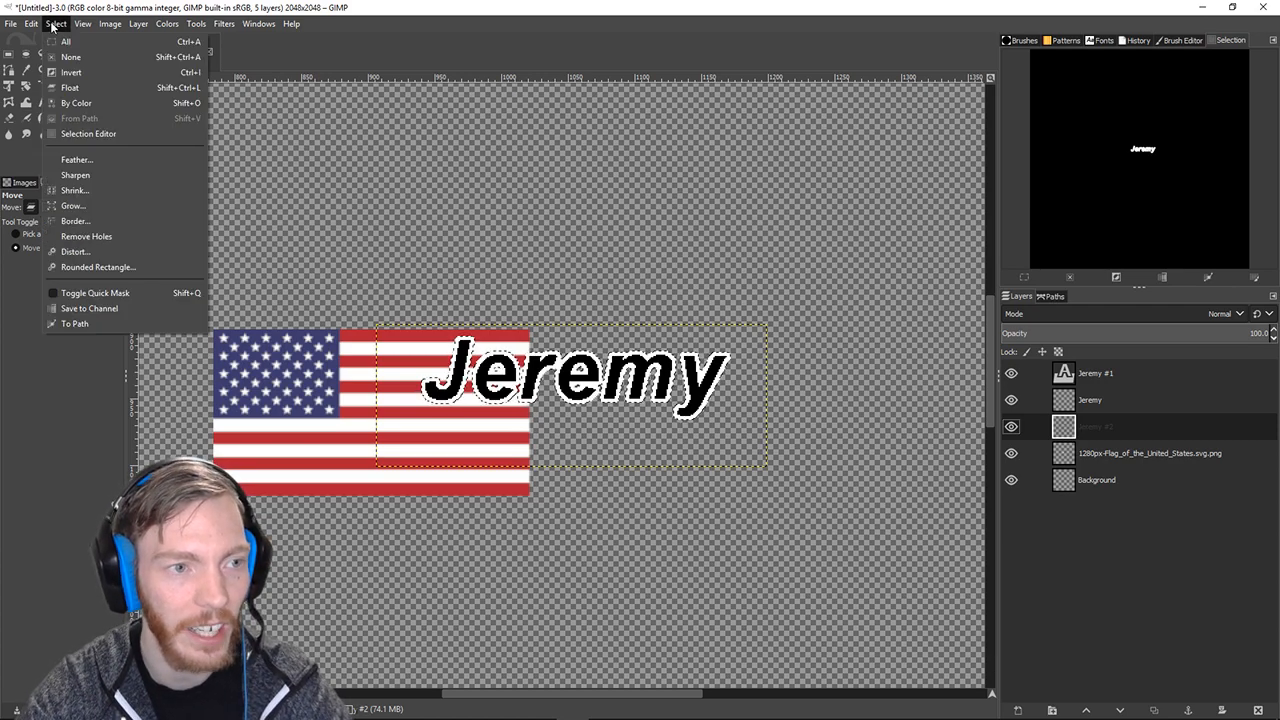
left_click(86, 206)
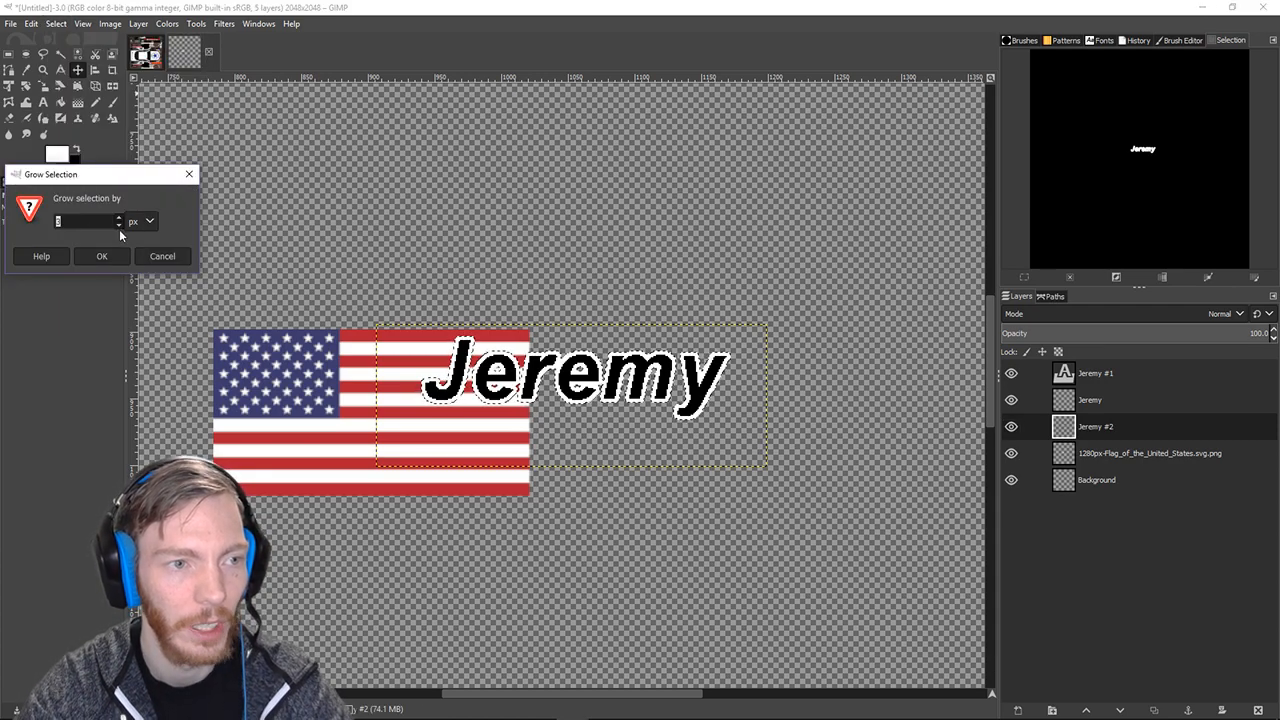
left_click(121, 226)
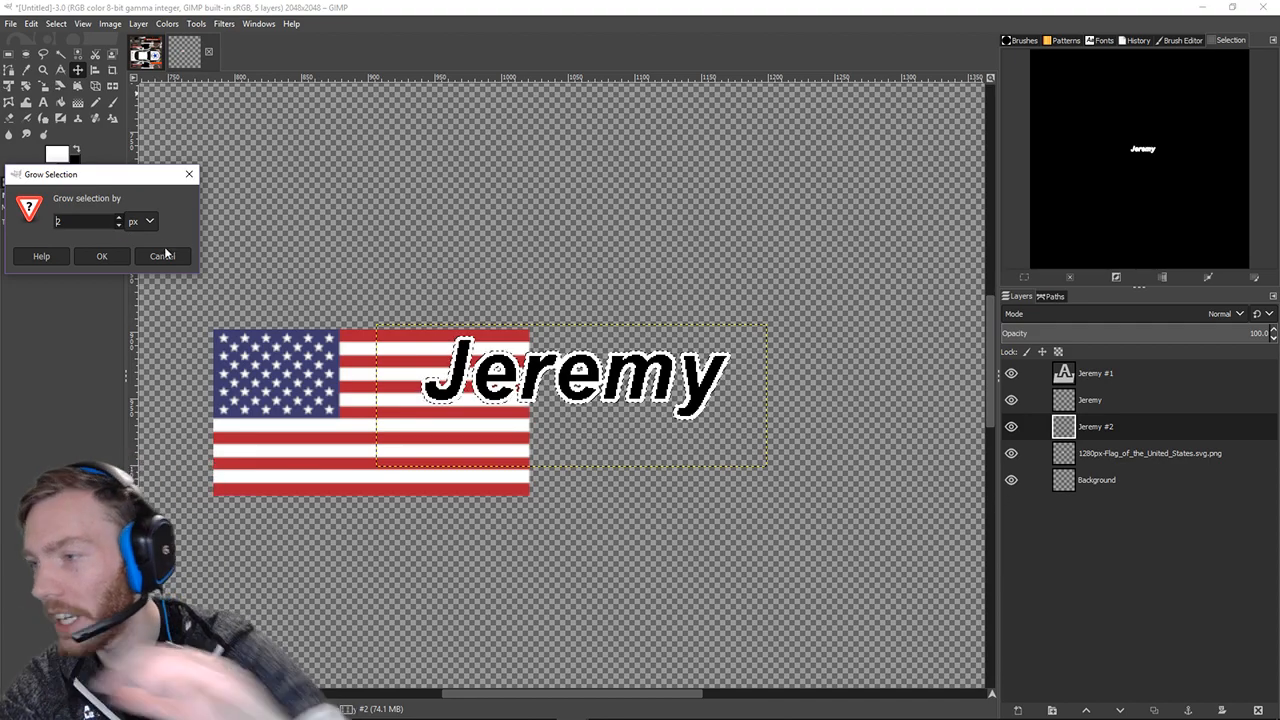
left_click(111, 255)
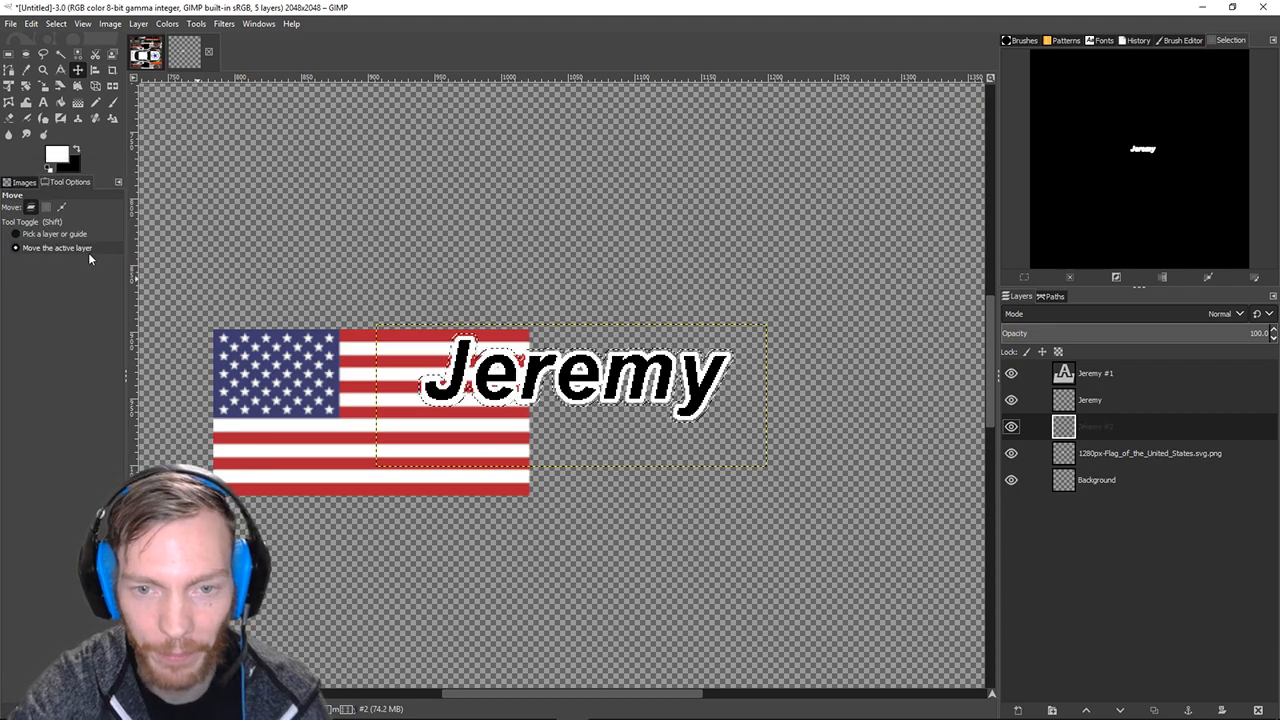
scroll(555, 415, "up", 5)
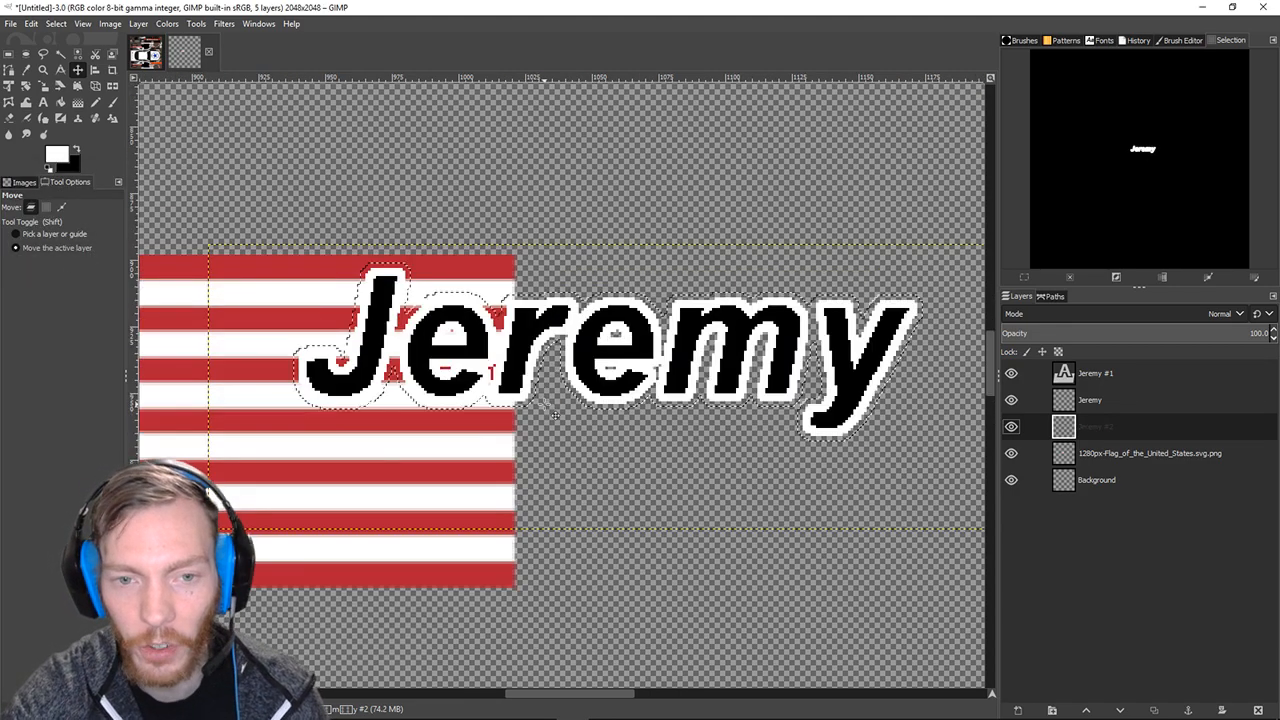
scroll(500, 470, "up", 1)
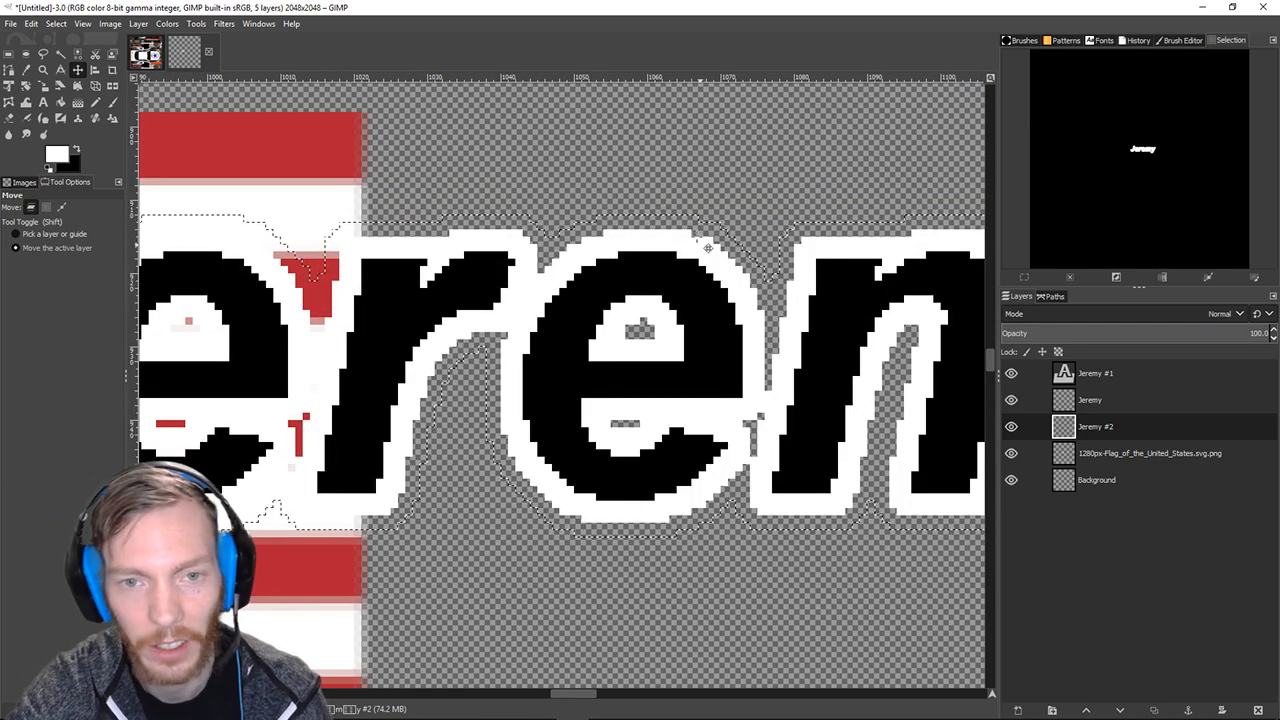
scroll(678, 235, "down", 1)
scroll(679, 237, "down", 3)
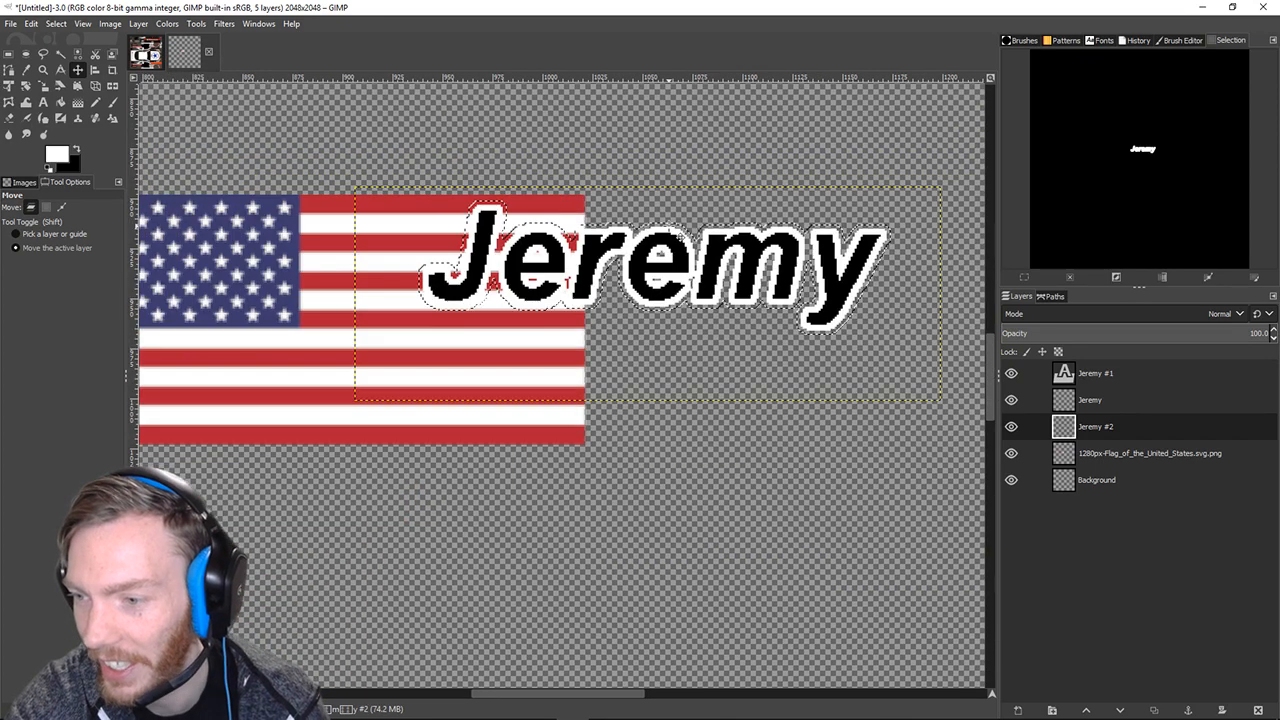
scroll(679, 237, "up", 1)
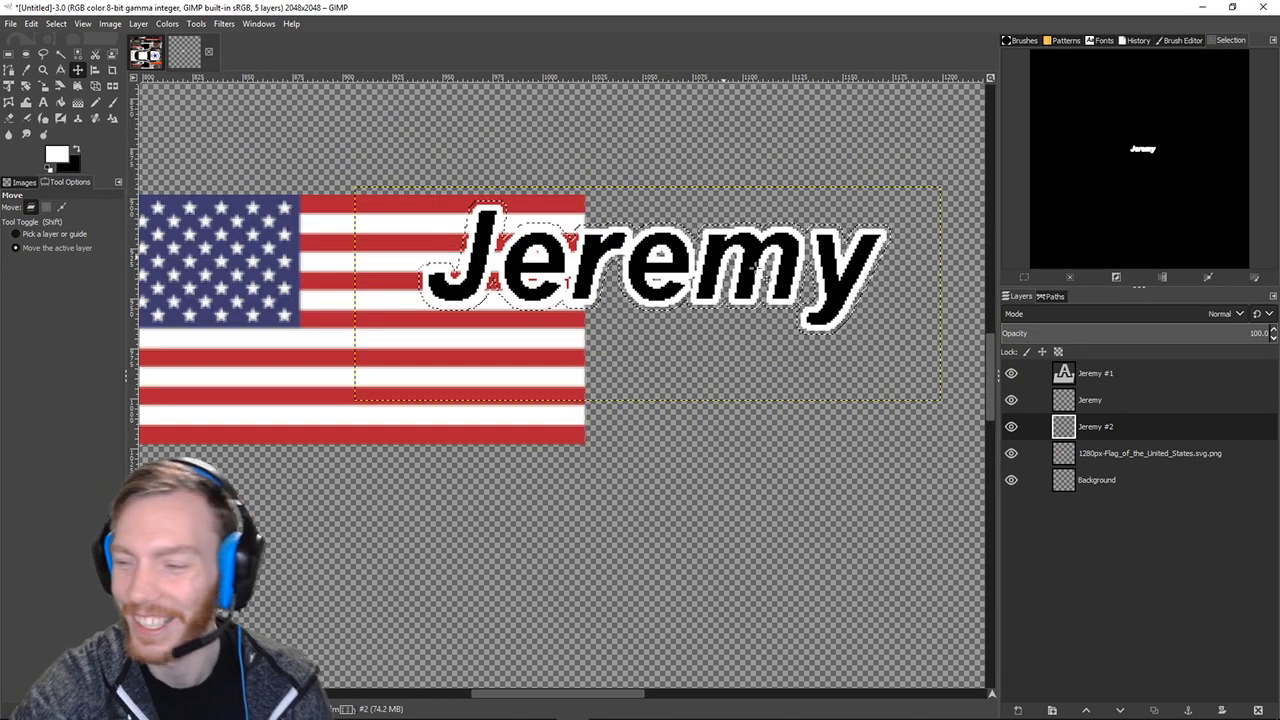
scroll(273, 228, "down", 2)
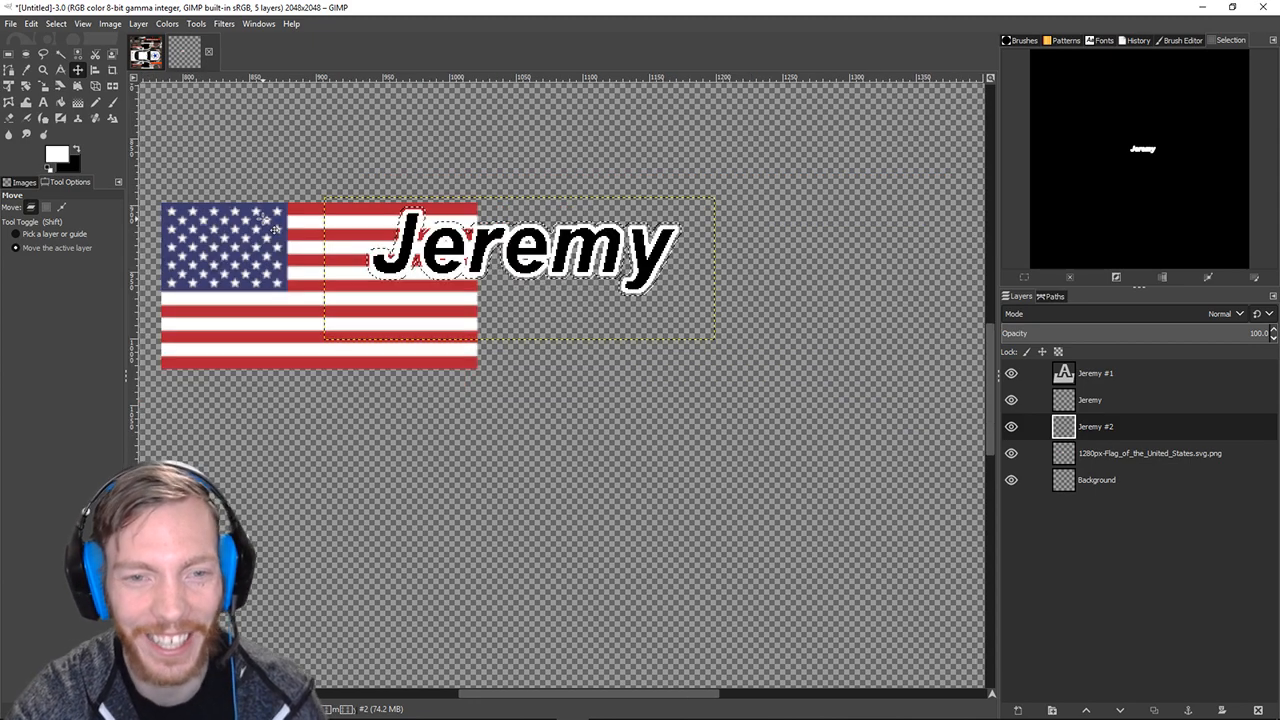
left_click(32, 23)
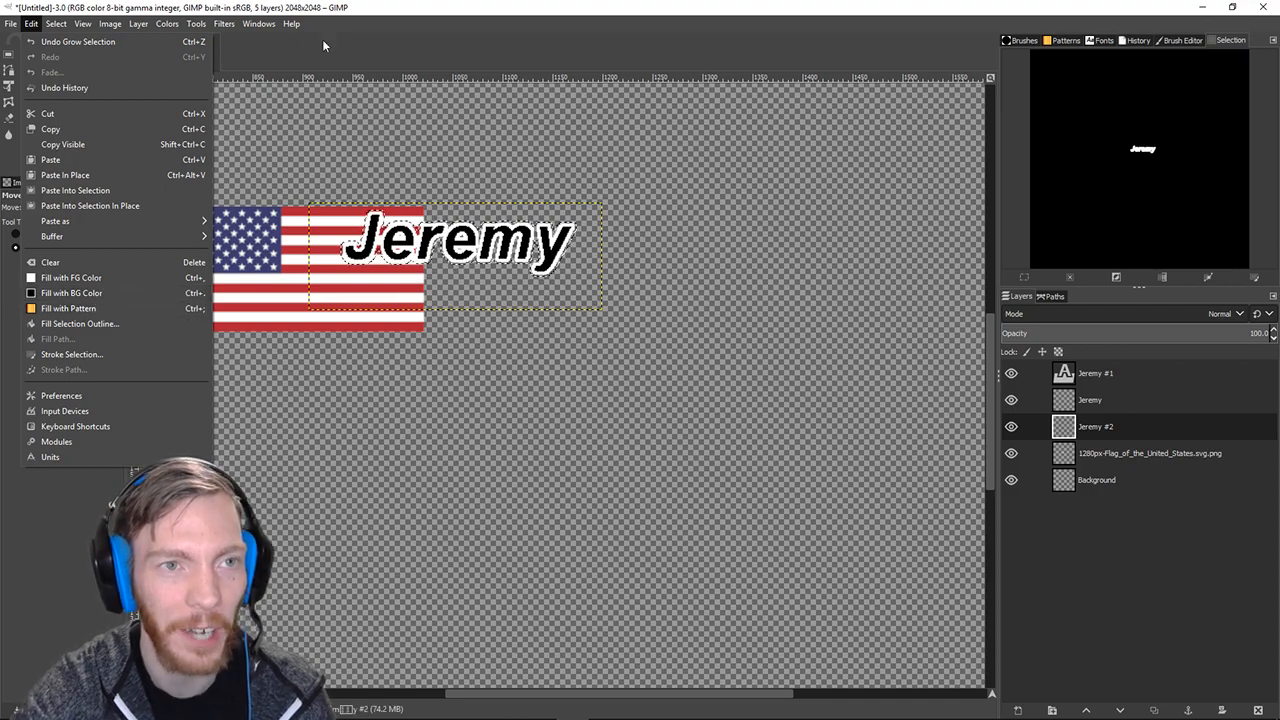
left_click(430, 8)
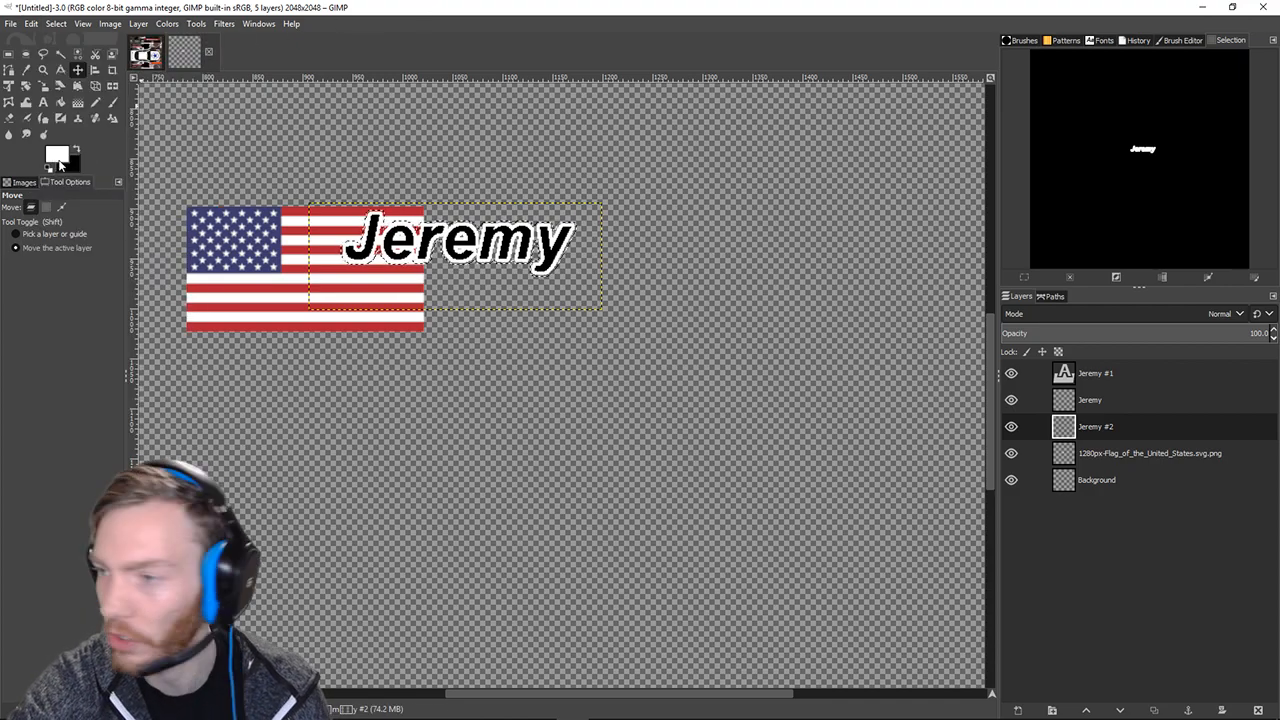
left_click(56, 158)
left_click(303, 60)
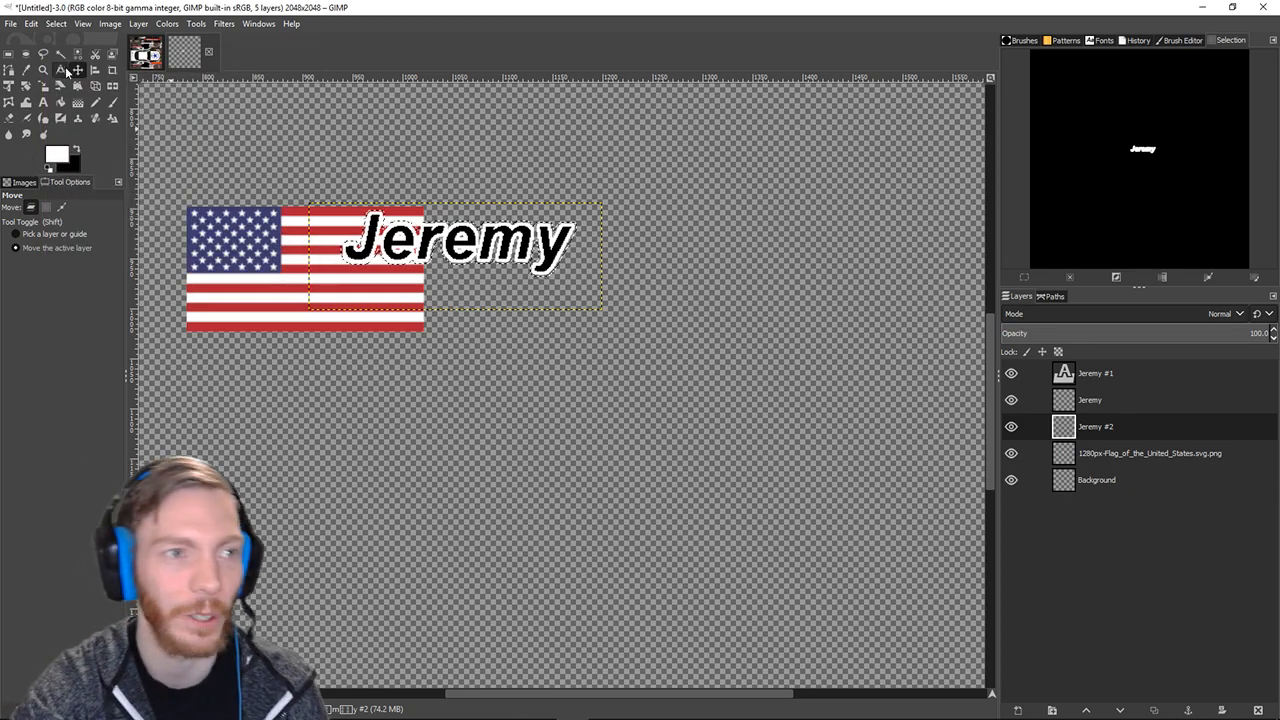
left_click(33, 23)
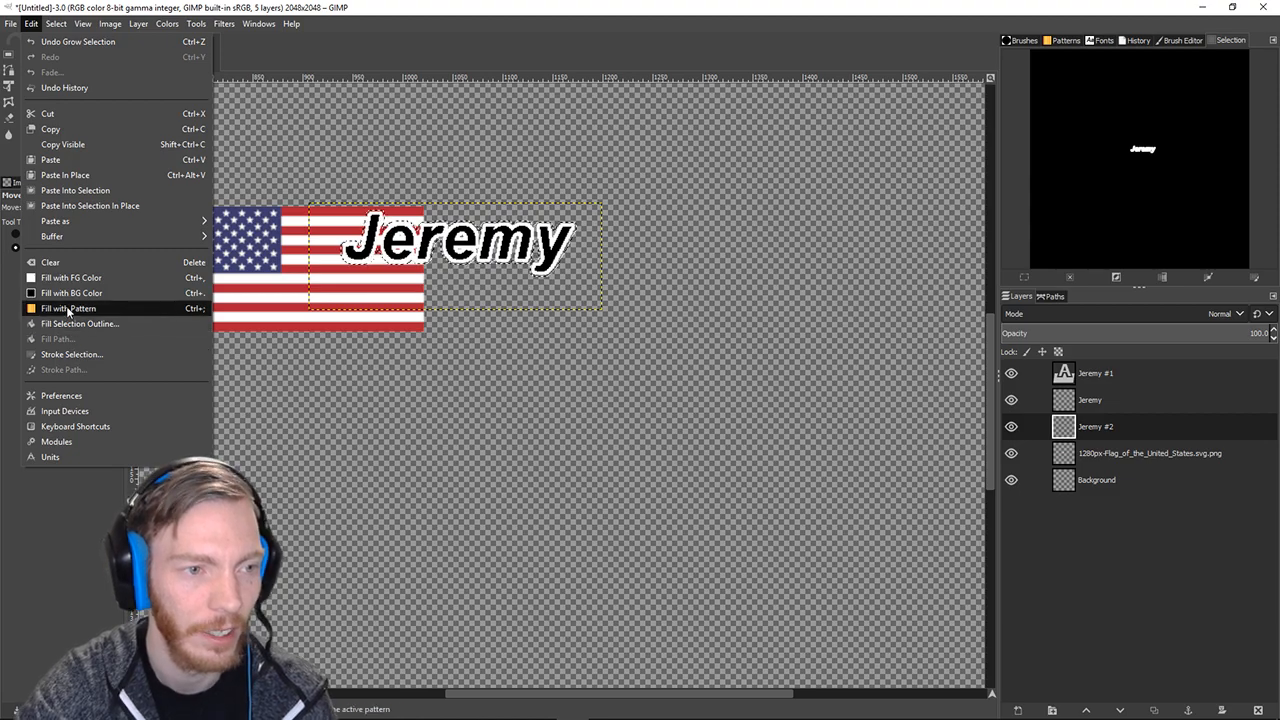
left_click(68, 297)
scroll(497, 297, "up", 4)
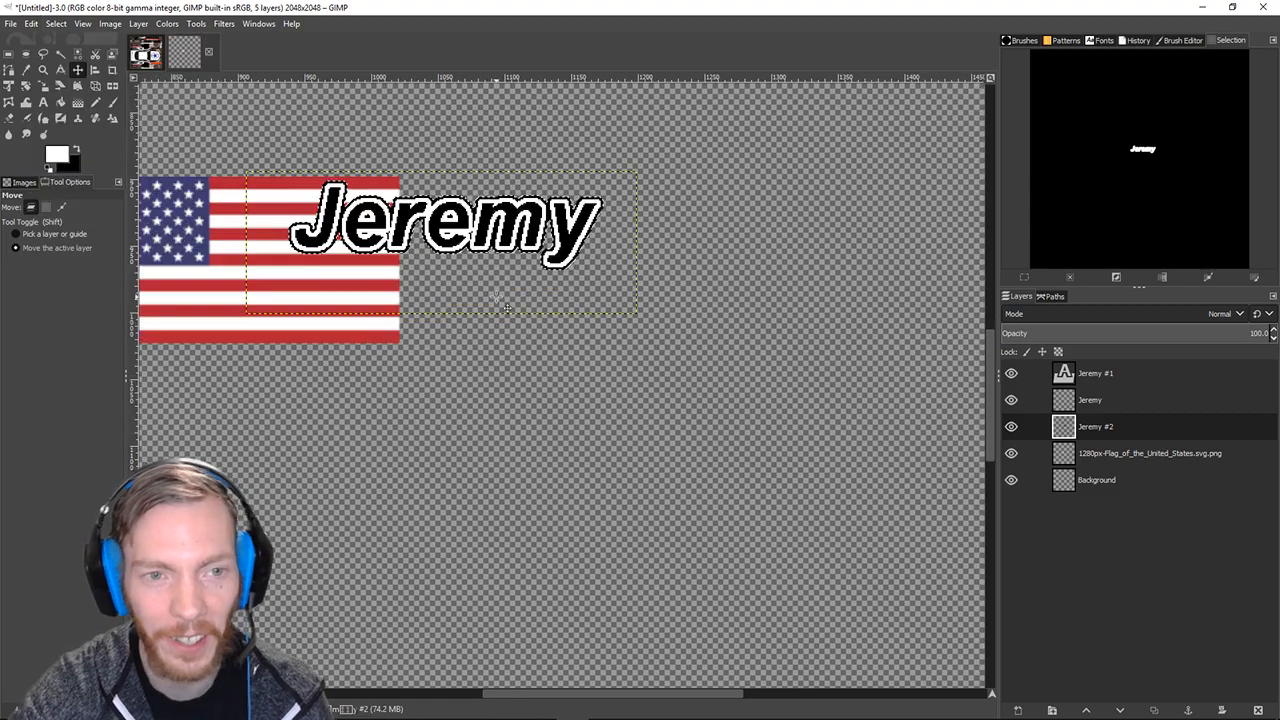
left_click_drag(475, 262, 651, 457)
left_click_drag(440, 449, 537, 474)
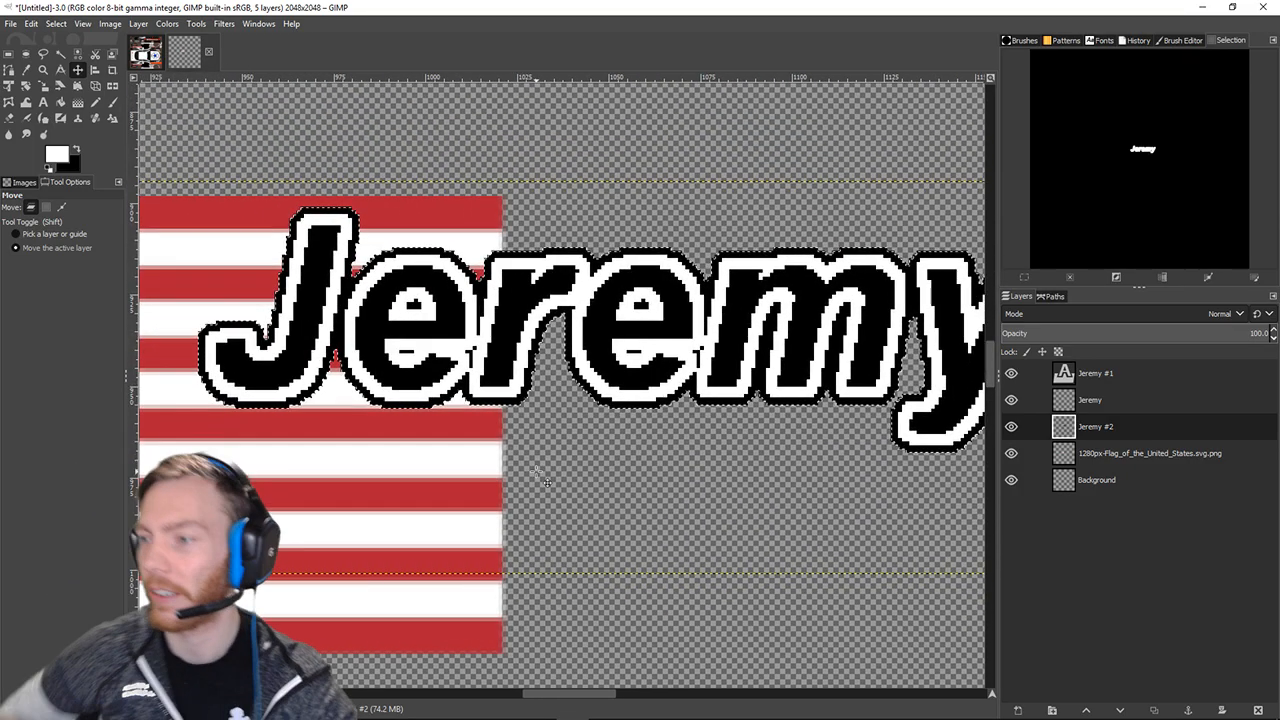
key("ctrl+z")
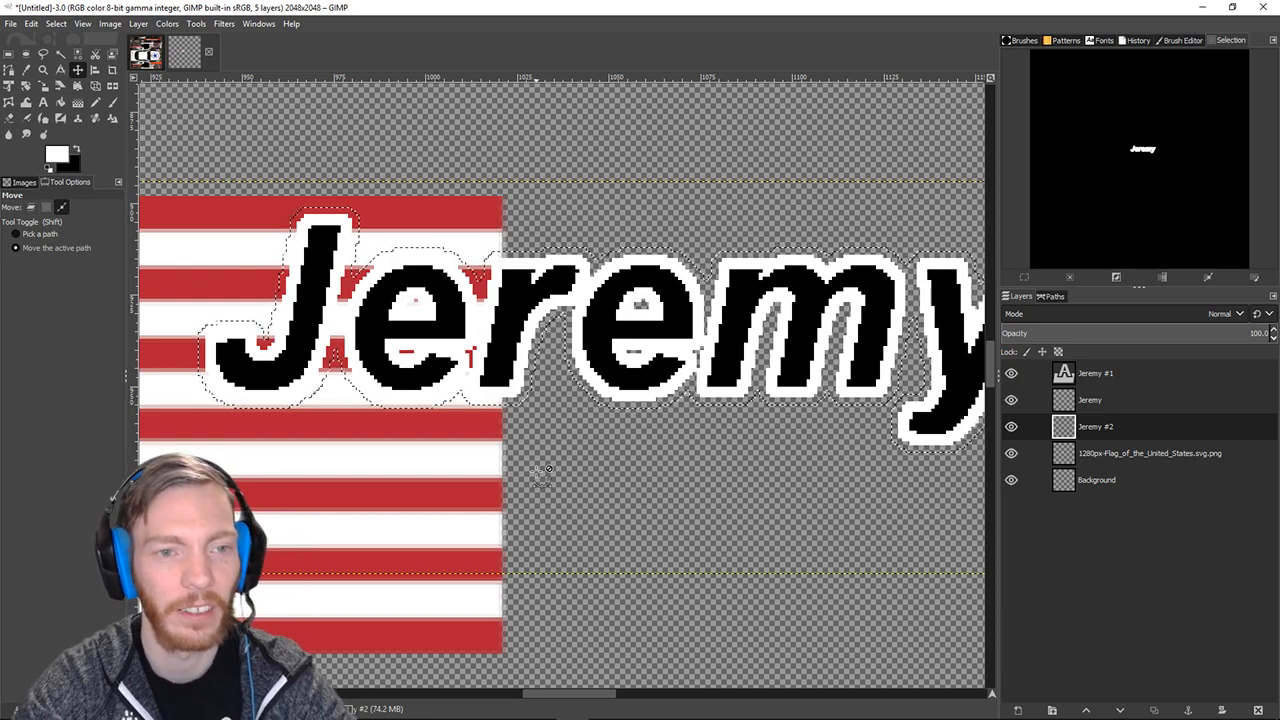
scroll(299, 165, "down", 3)
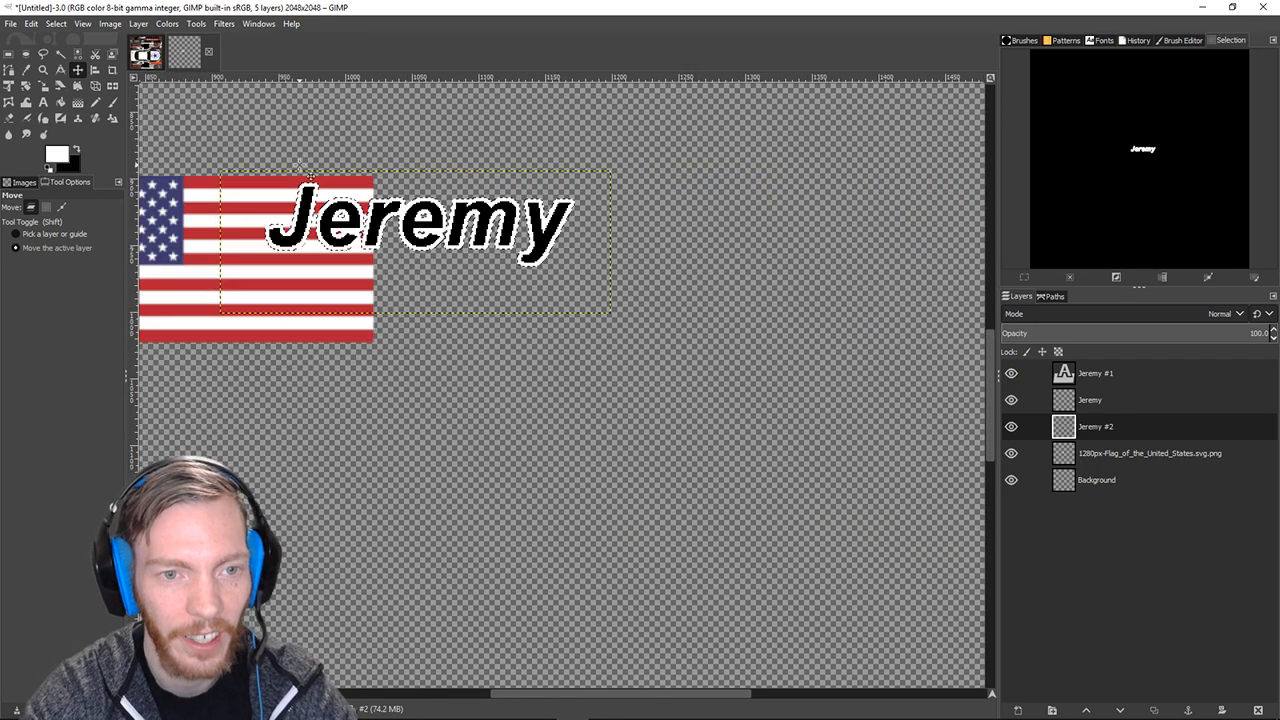
left_click_drag(300, 258, 363, 342)
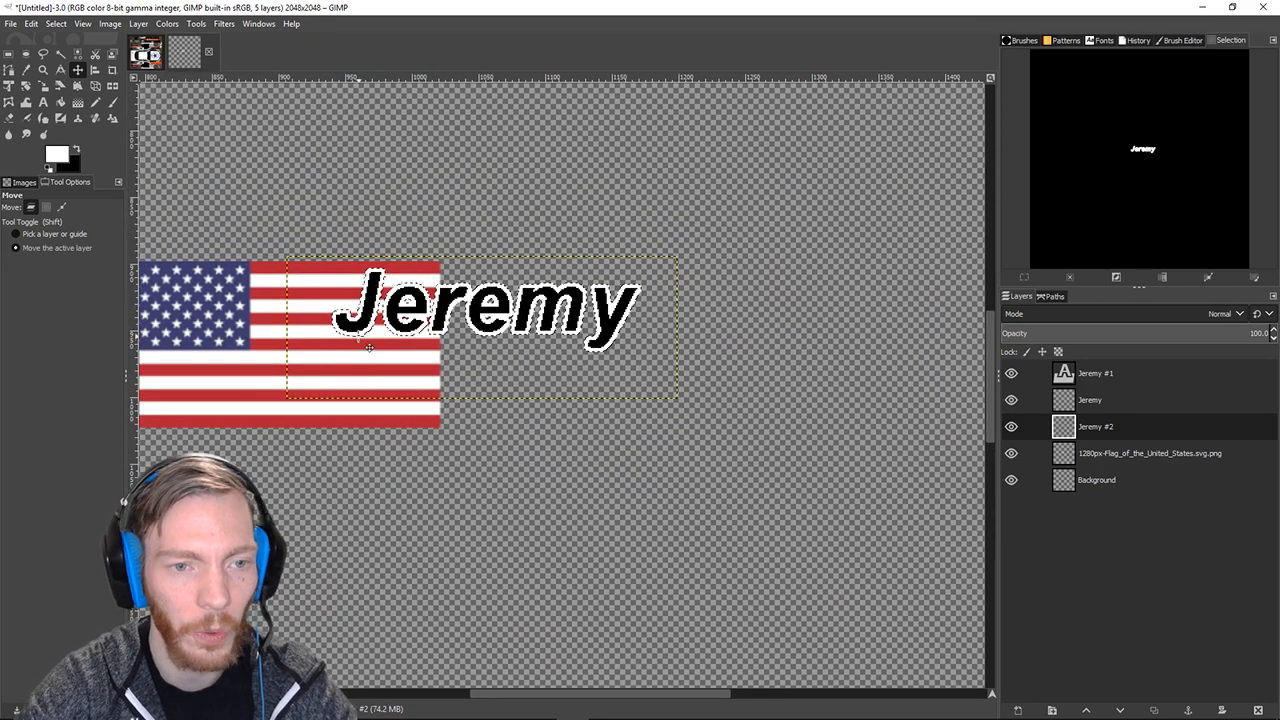
scroll(540, 333, "up", 2)
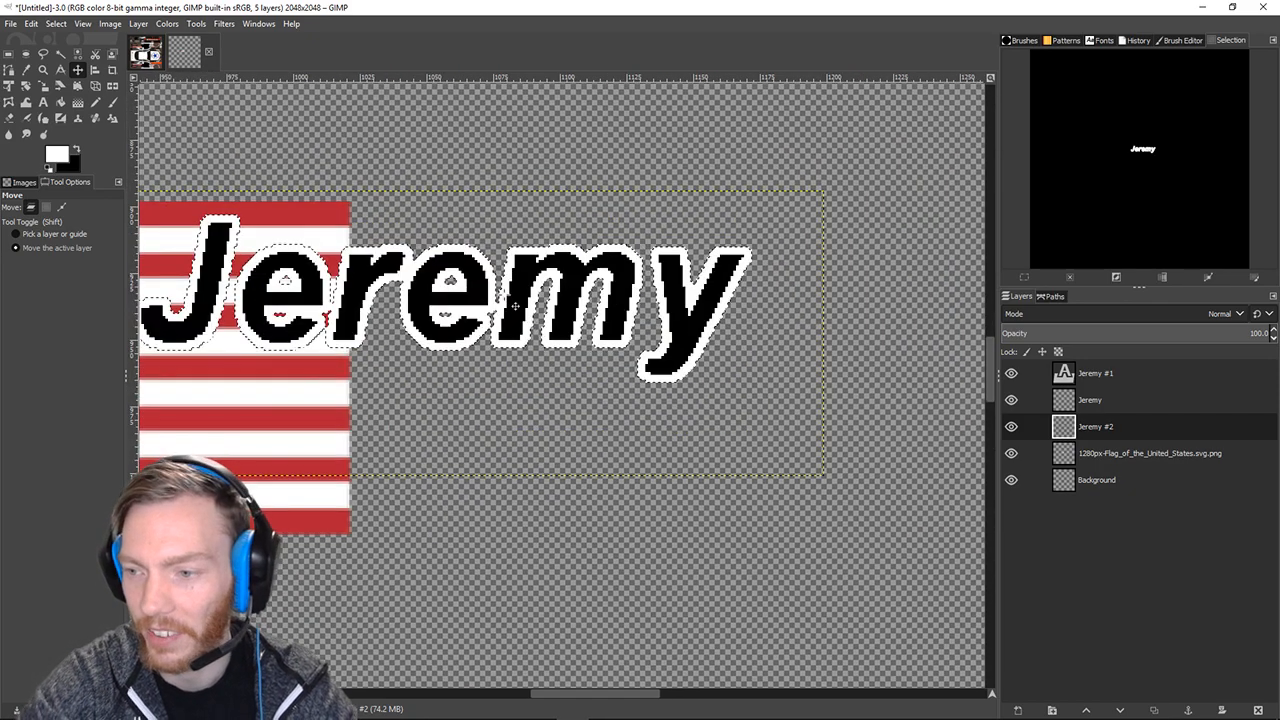
Grow the selection outward again and pan to inspect it.
left_click(57, 24)
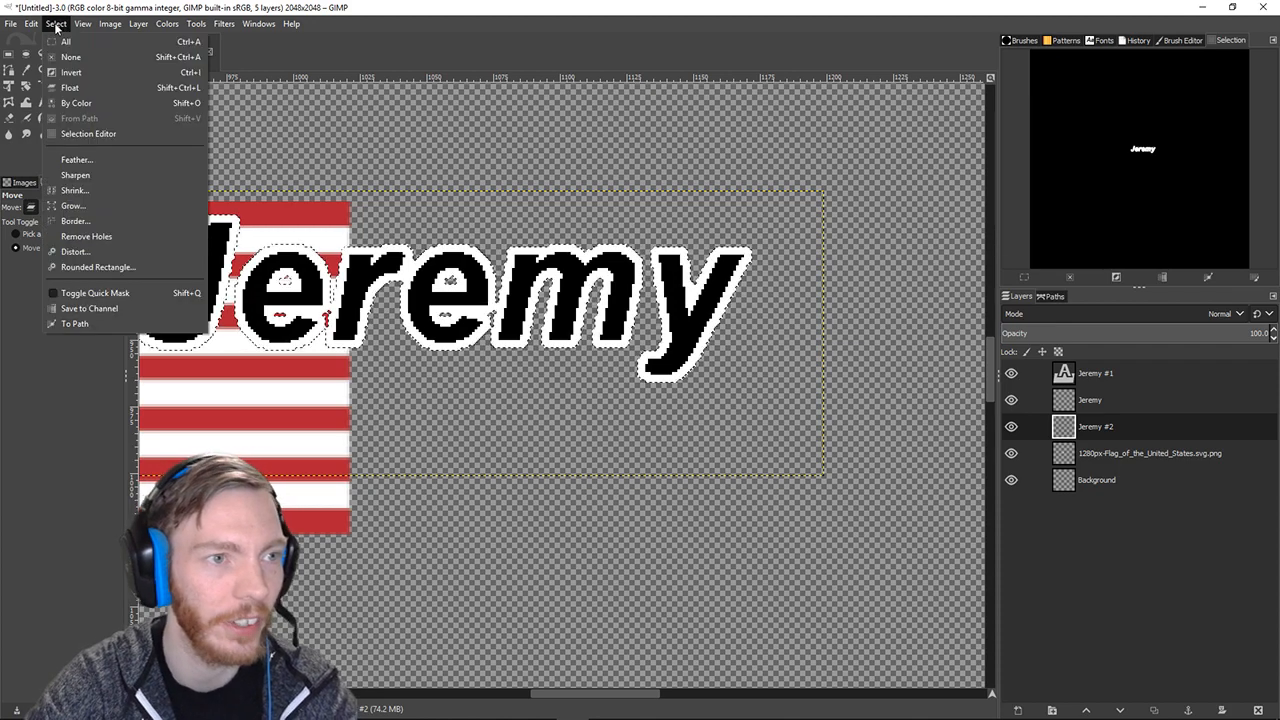
left_click(70, 205)
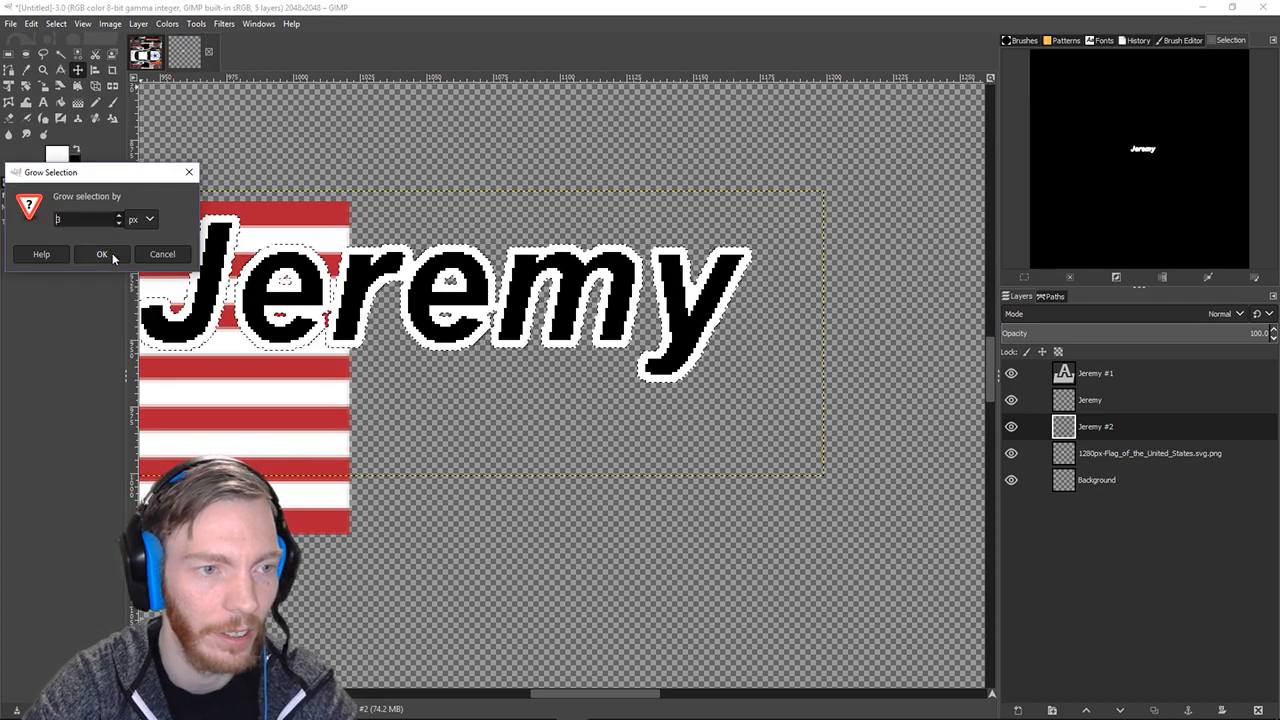
left_click(101, 254)
left_click_drag(158, 268, 341, 396)
Fill the grown selection with the black background colour as the outer outline.
left_click(56, 23)
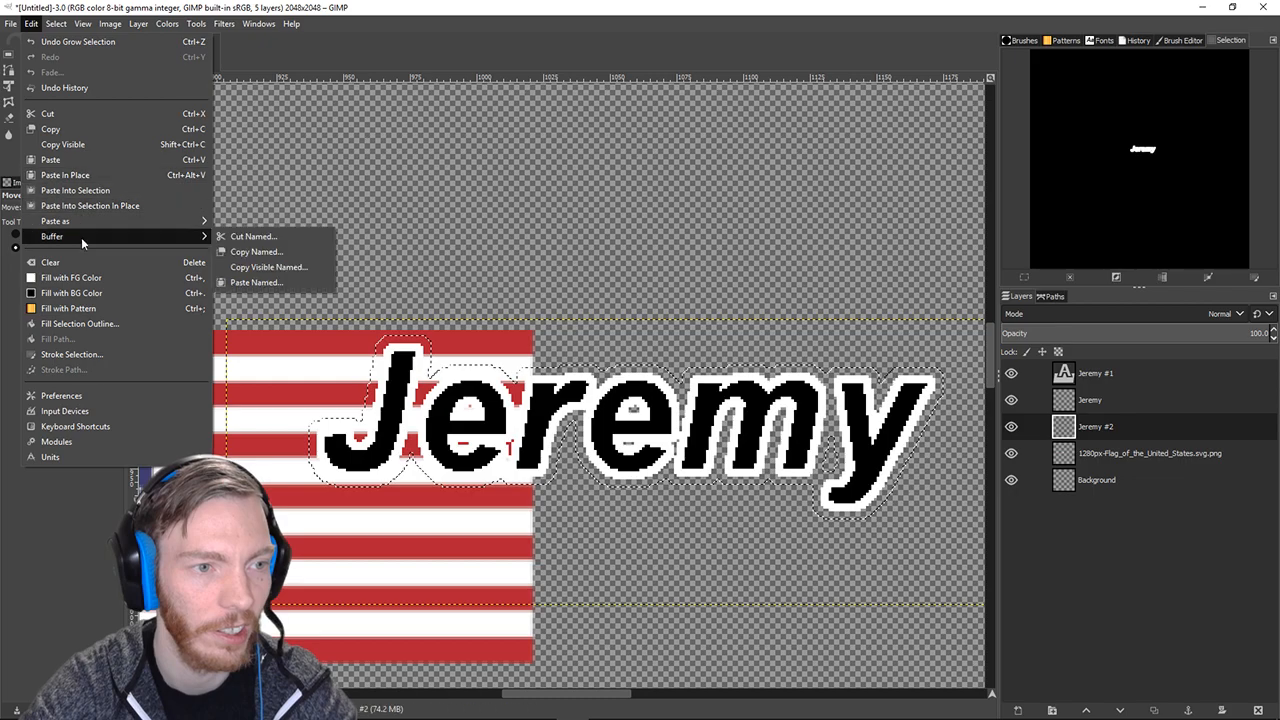
left_click(94, 290)
scroll(820, 333, "down", 1)
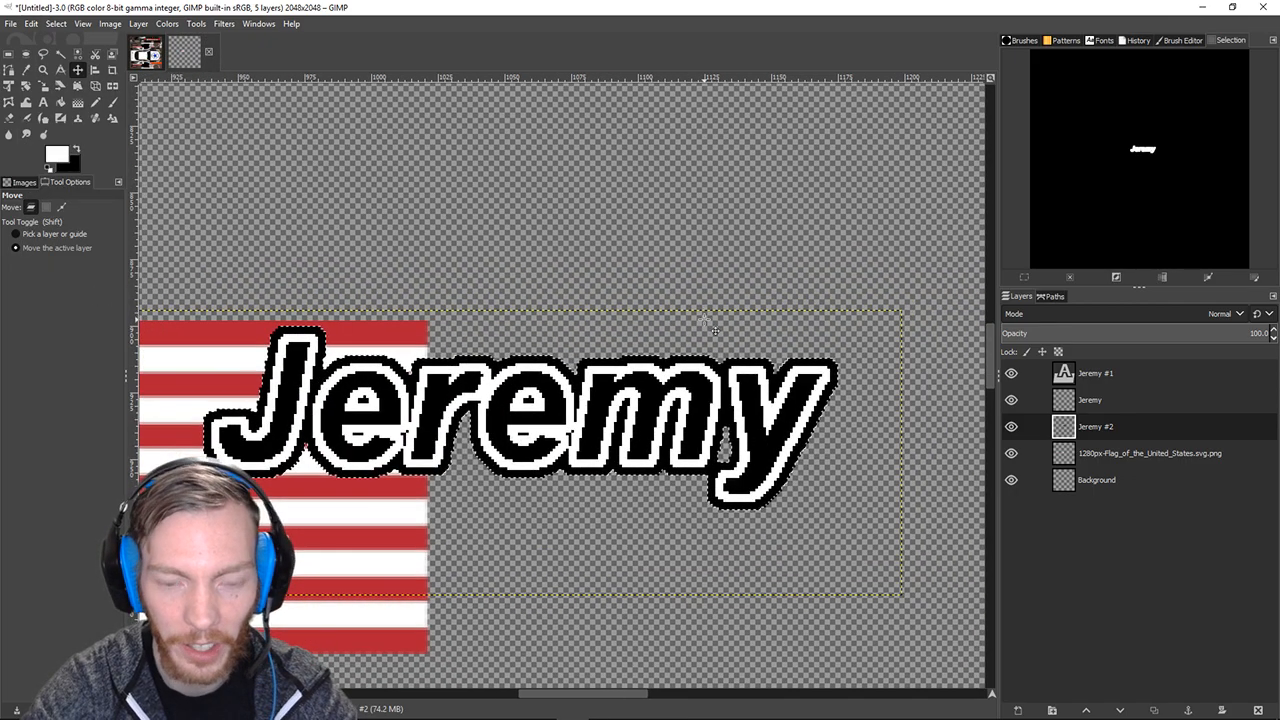
scroll(714, 330, "down", 1)
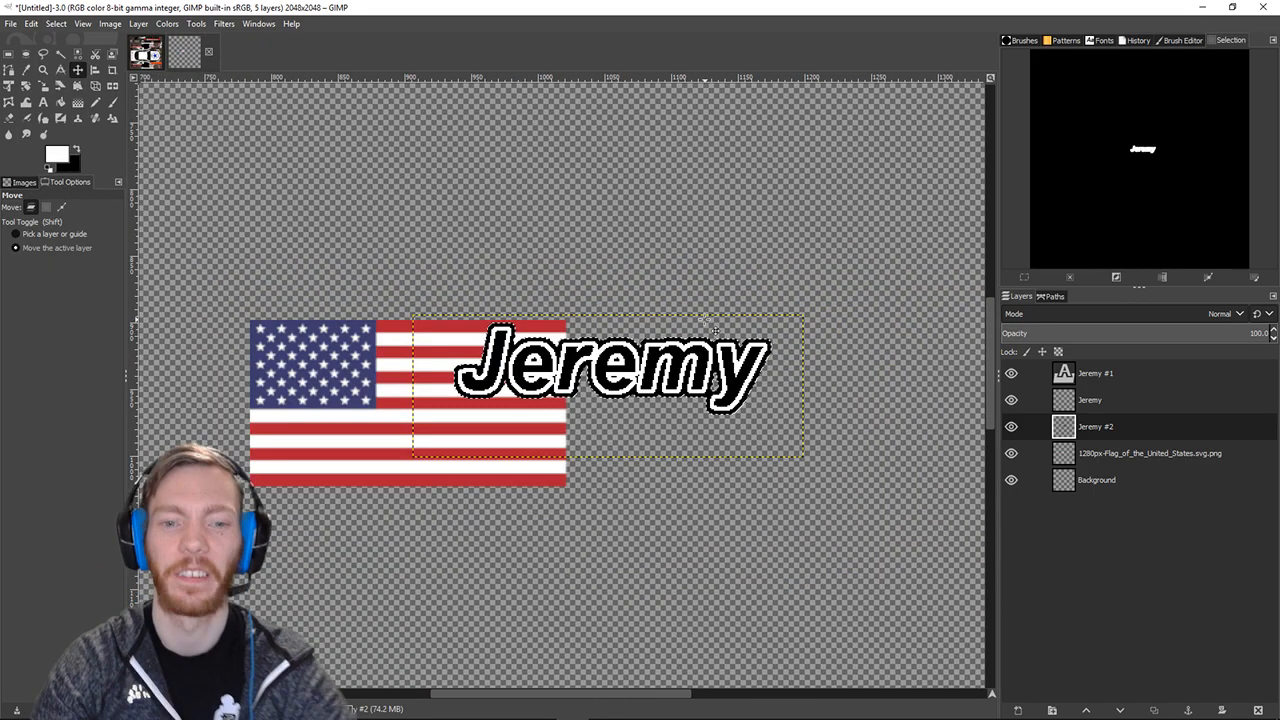
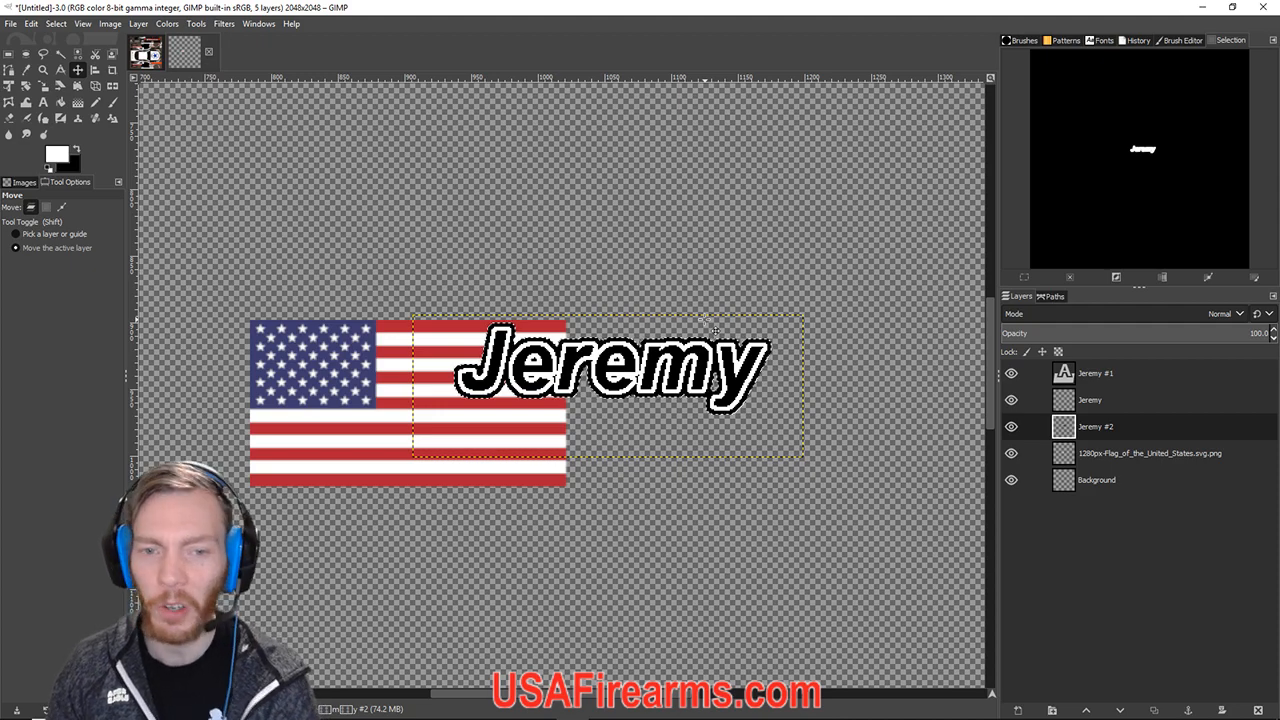
Compare the Jeremy layers, briefly raising Jeremy #2 to the top and back, then select Jeremy #1.
left_click_drag(1086, 398, 1096, 440)
left_click(1096, 432)
left_click(1089, 405)
left_click(1080, 381)
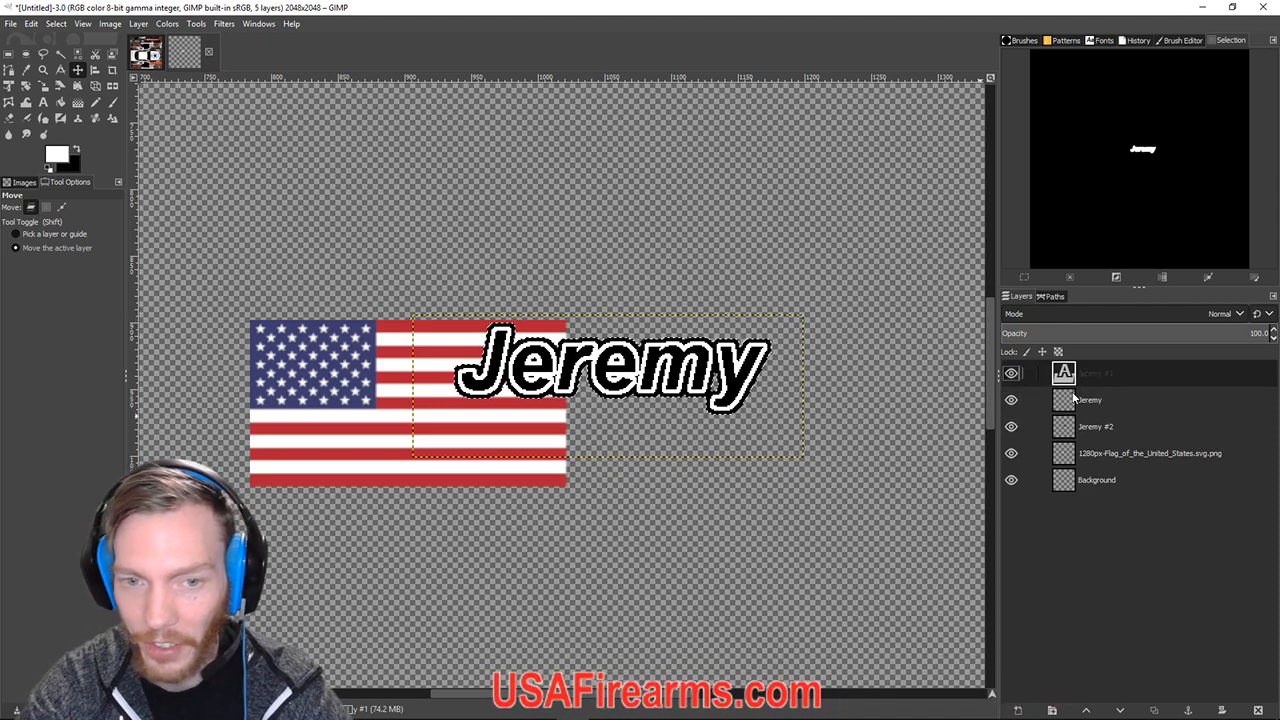
left_click(1108, 402)
left_click(1100, 430)
left_click(1099, 401)
left_click(1097, 379)
left_click(1094, 405)
left_click(1102, 438)
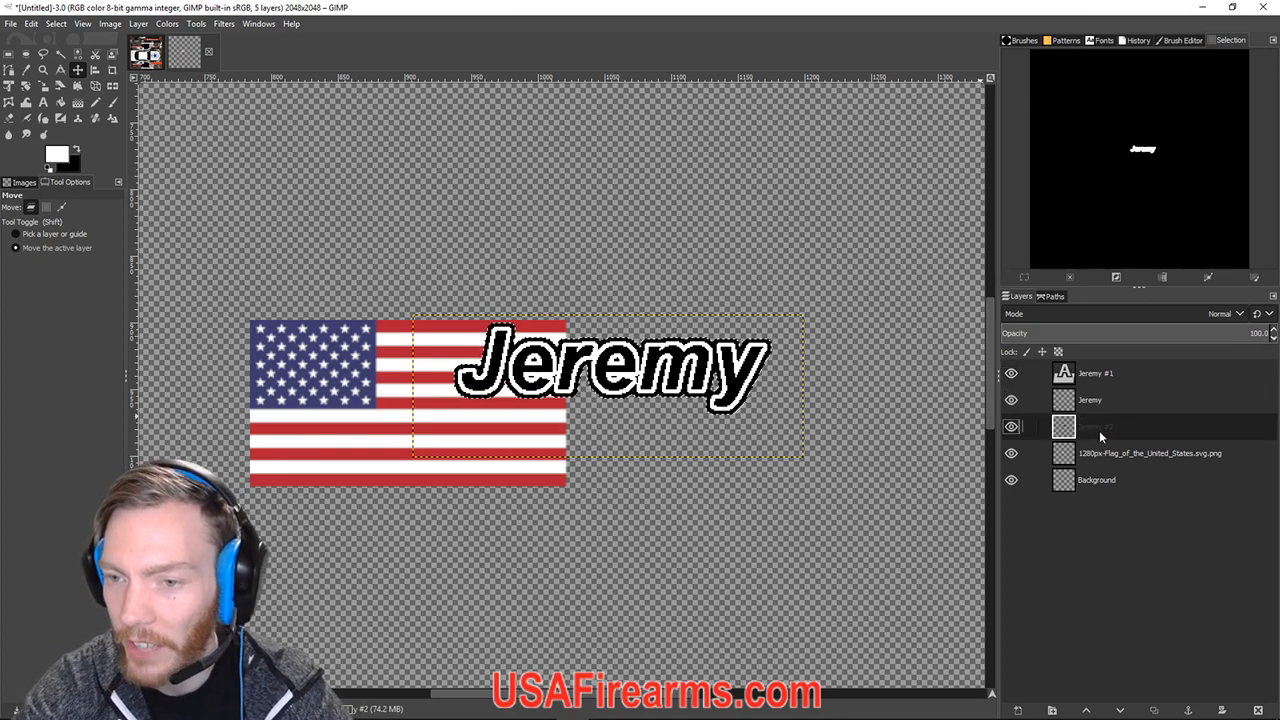
left_click_drag(1098, 435, 1104, 373)
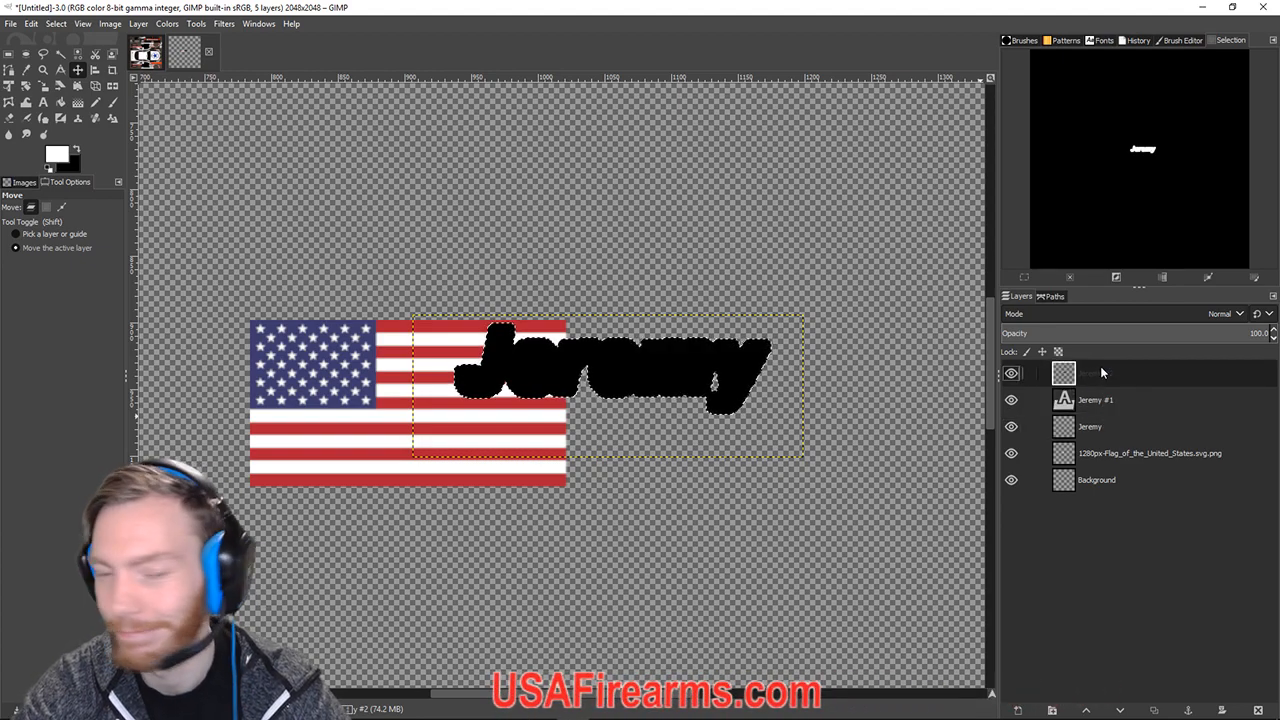
left_click_drag(1102, 373, 1100, 432)
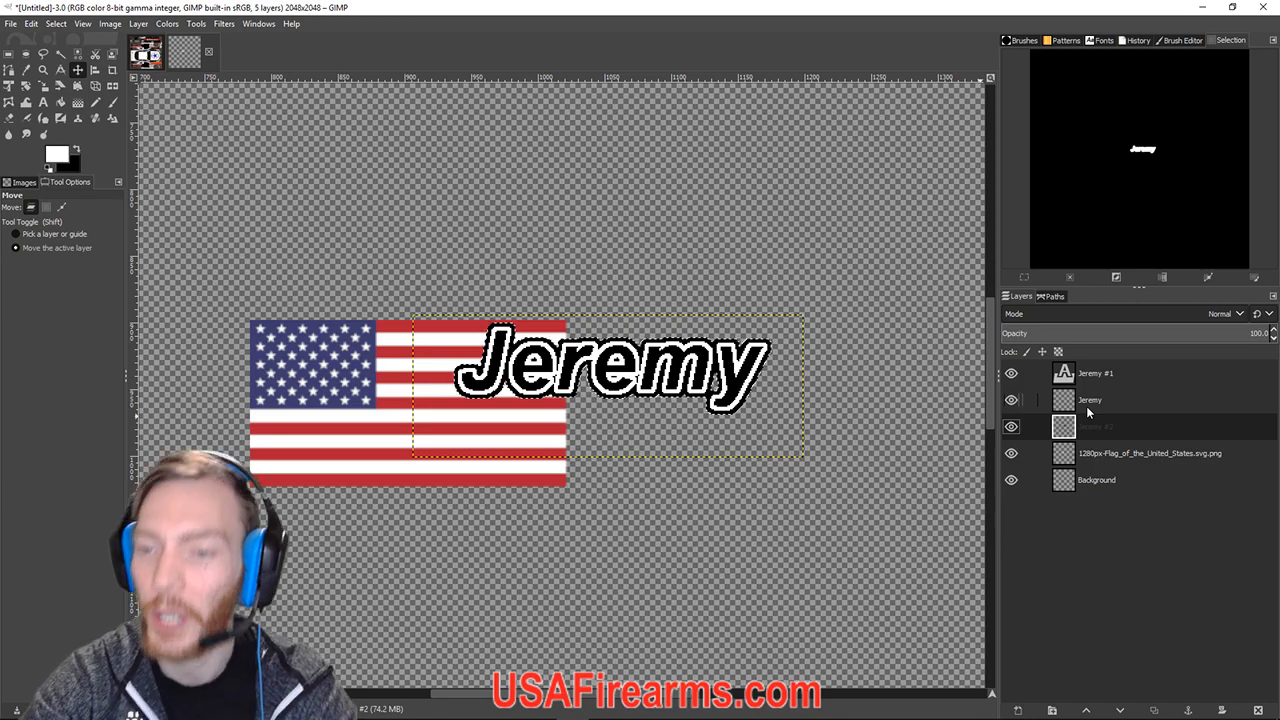
left_click(1096, 382)
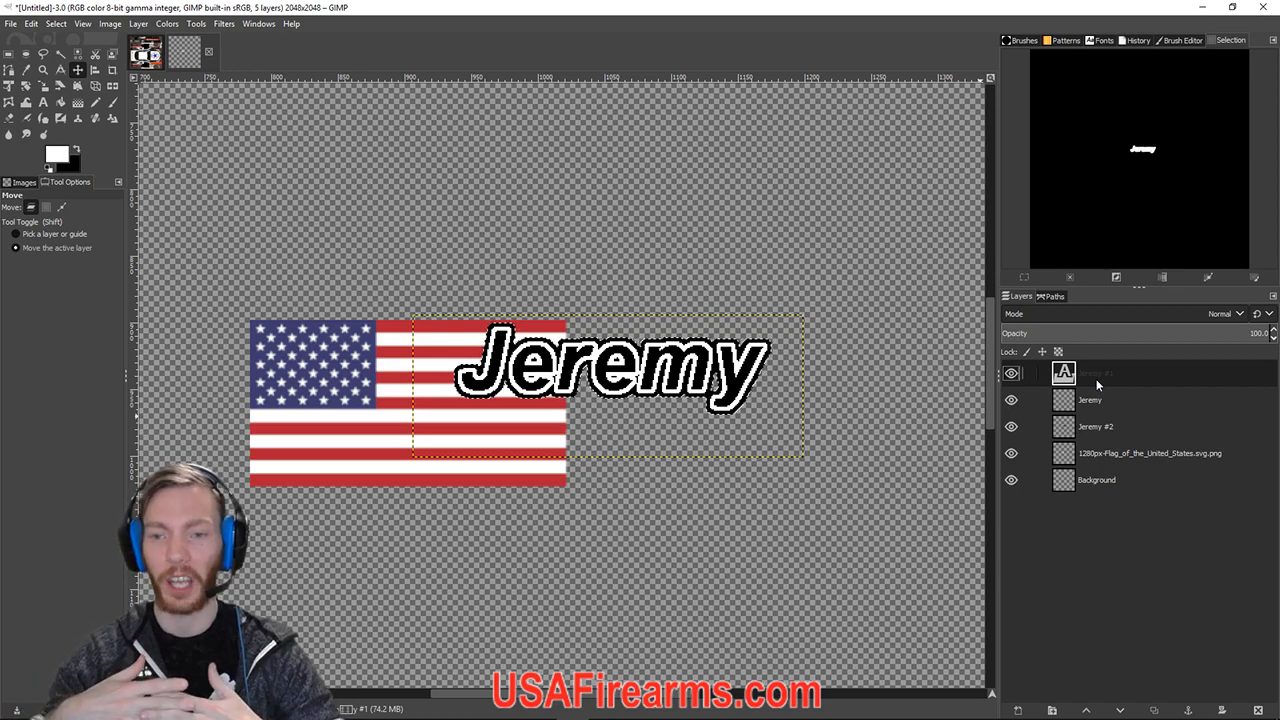
Merge Jeremy #1 down into the layer below; a trial move above the flag is undone.
right_click(1083, 375)
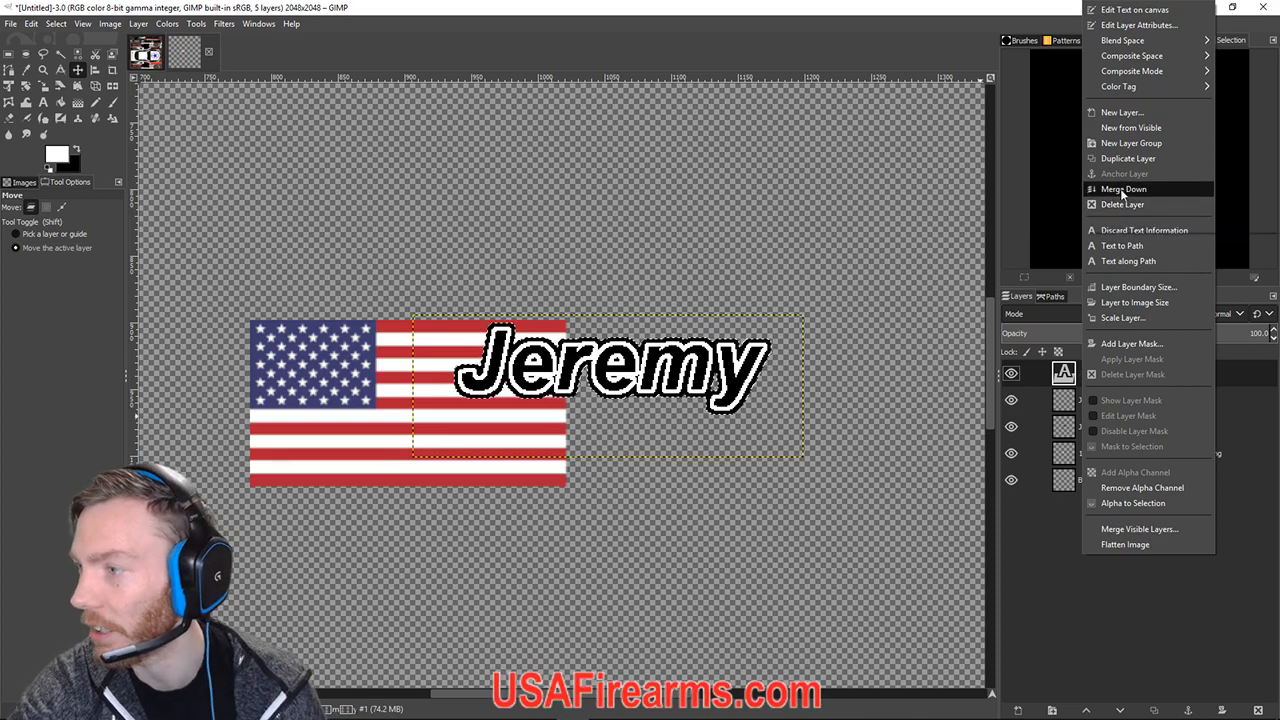
left_click(1121, 189)
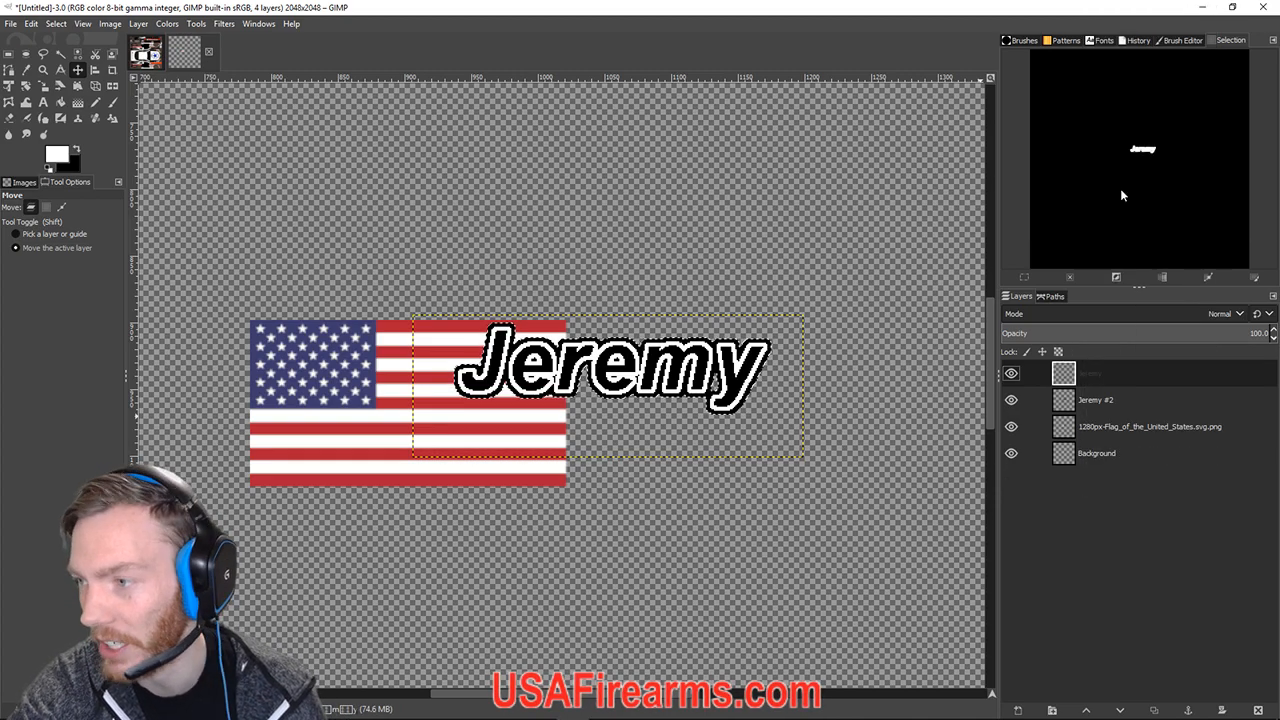
left_click(72, 72)
left_click_drag(560, 377, 573, 218)
key("ctrl+z")
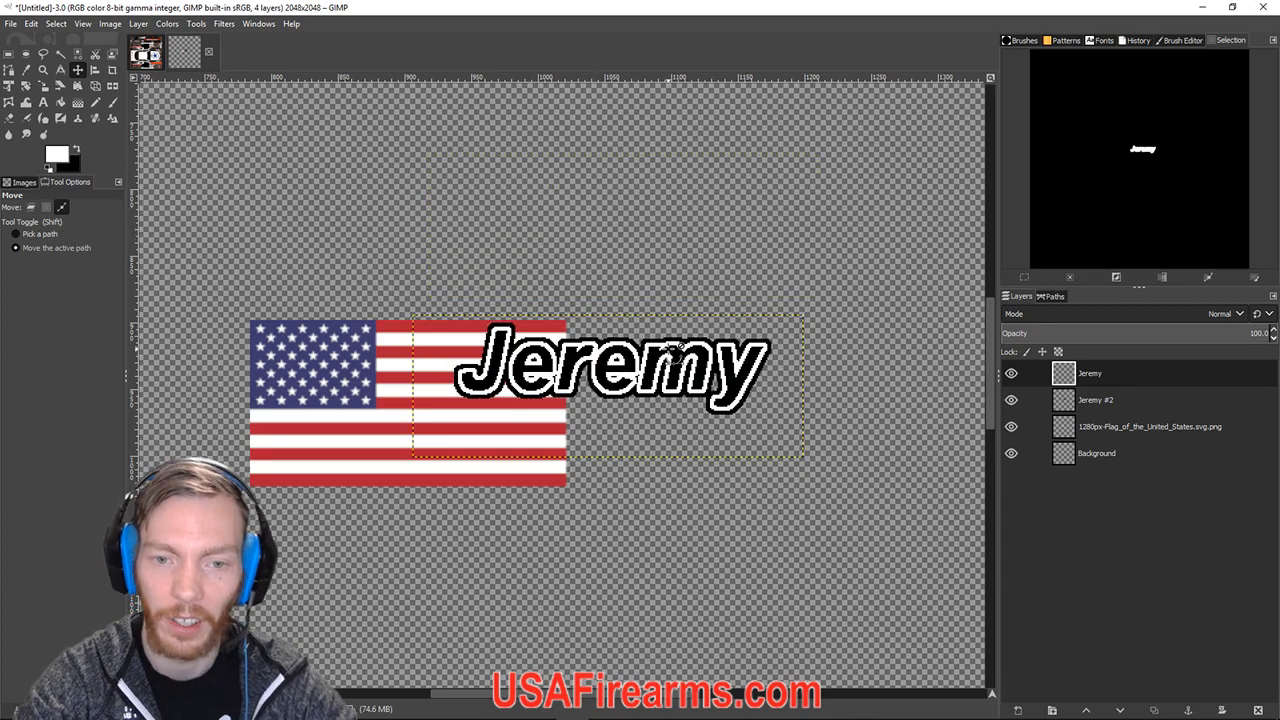
Merge the Jeremy layer into its black outline copy and drag the nameplate above the flag.
right_click(1090, 378)
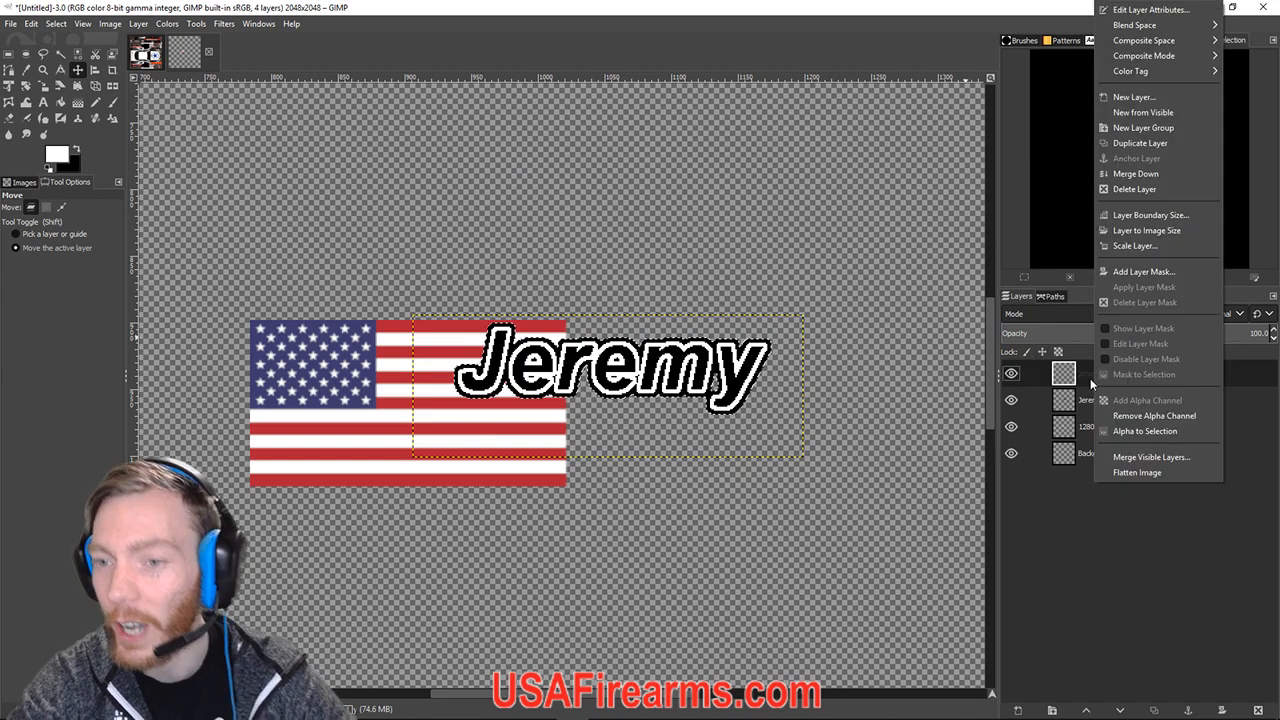
left_click(1120, 176)
left_click_drag(607, 394, 464, 243)
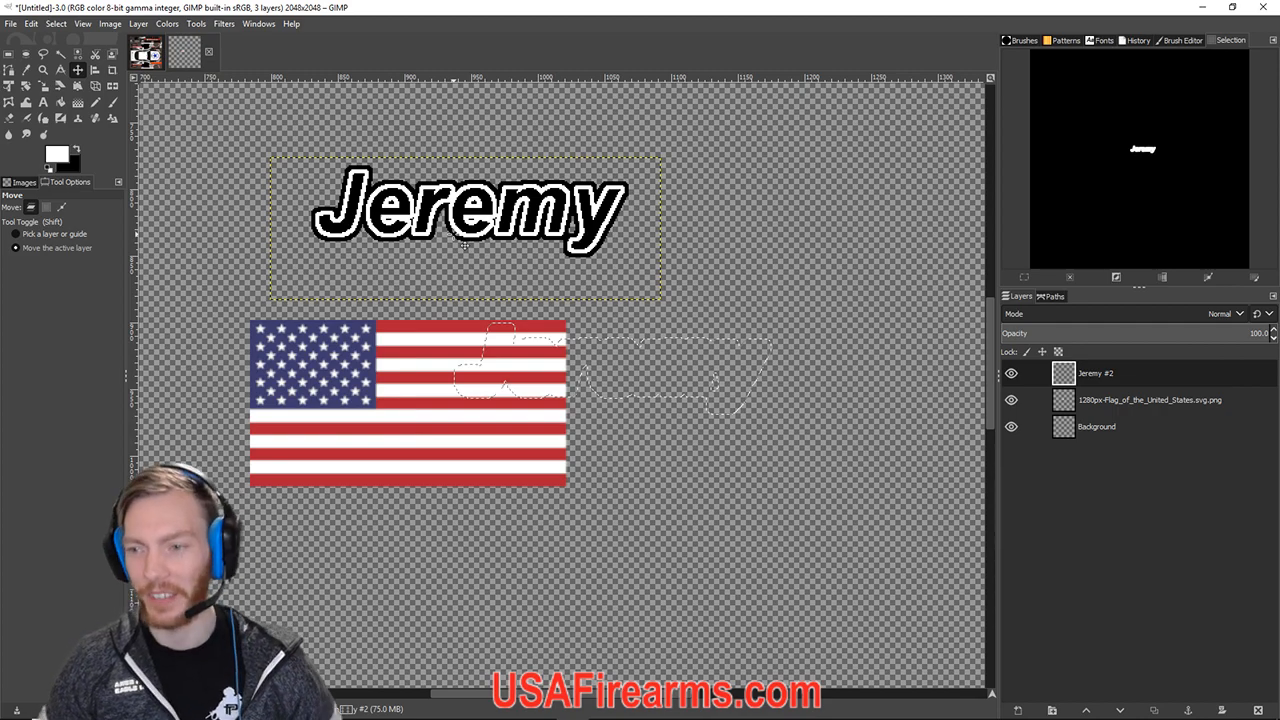
Nudge the Jeremy nameplate, then undo so it overlaps the flag's right side again.
left_click_drag(485, 212, 650, 226)
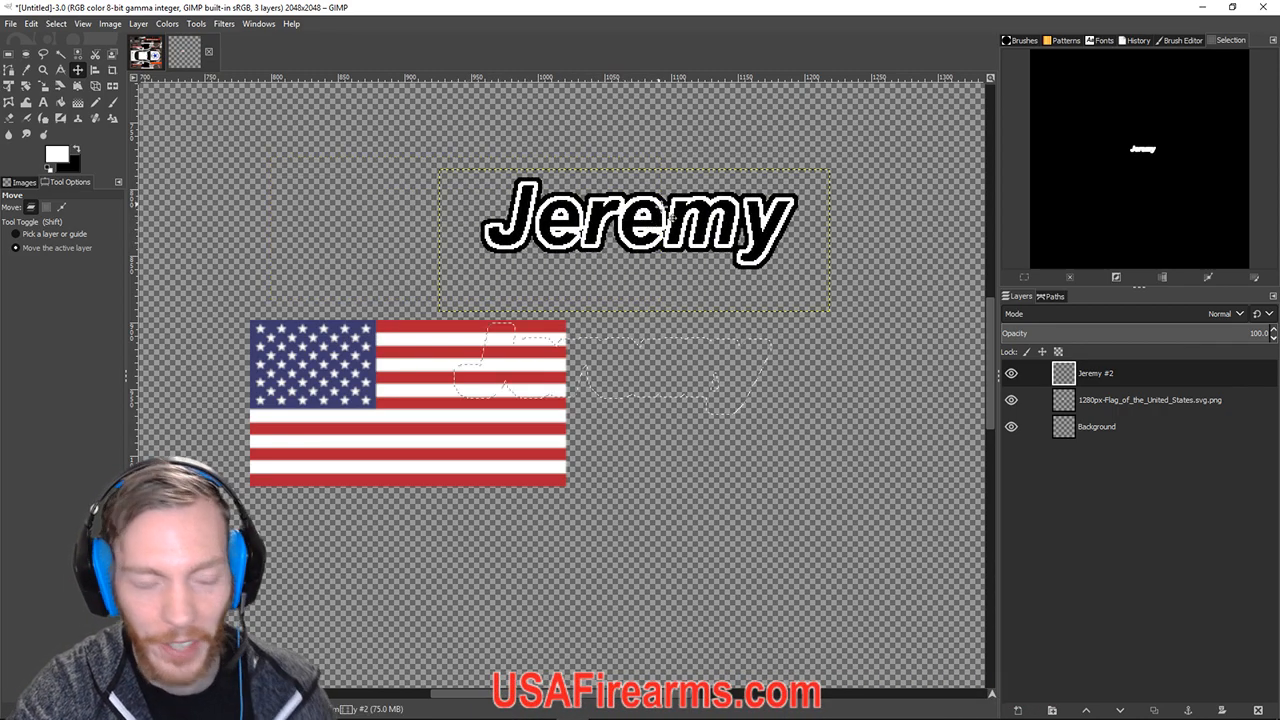
key("ctrl+z")
key("ctrl+z")
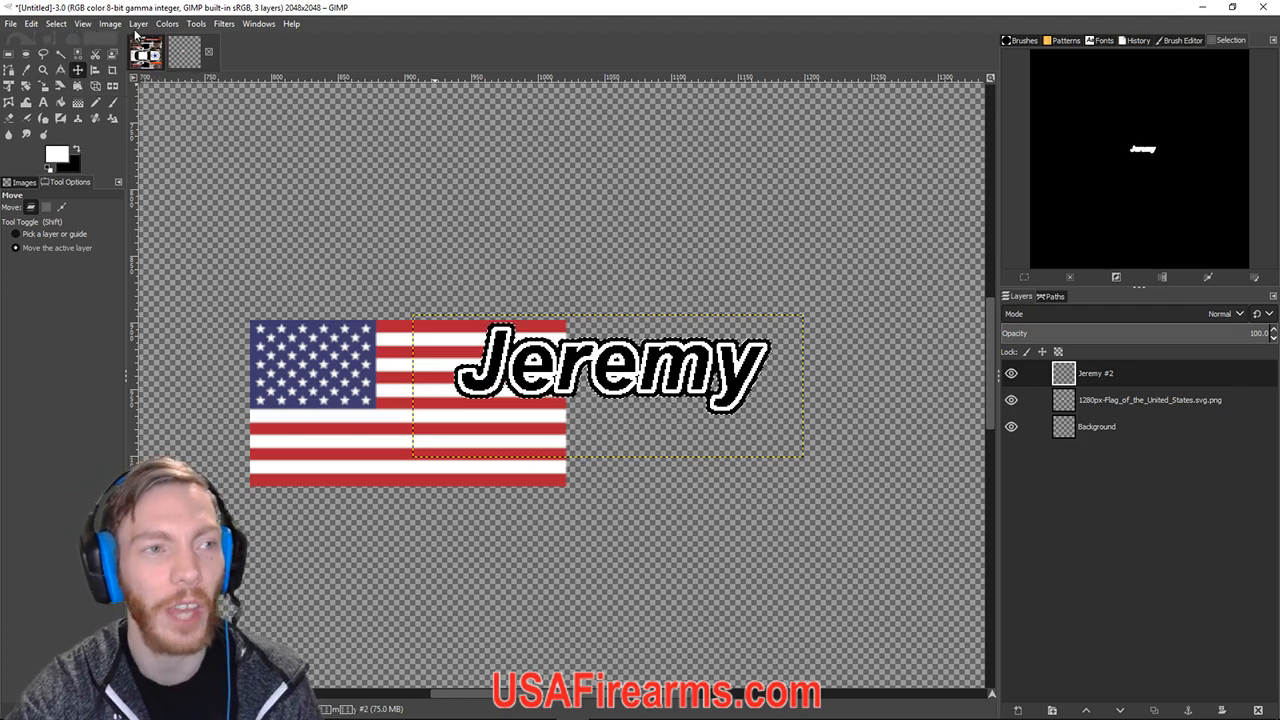
Apply Select > None and zoom and pan to inspect the Jeremy text edges over the flag.
left_click(56, 24)
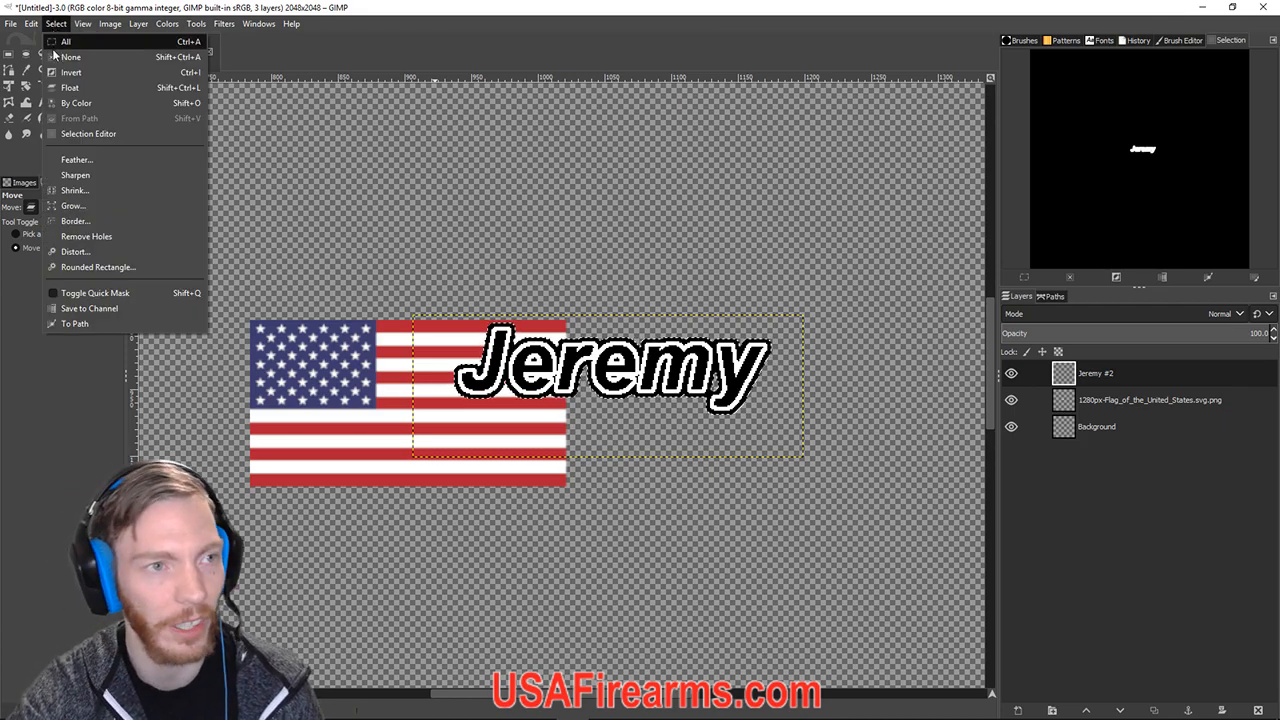
left_click(71, 57)
scroll(393, 159, "up", 3)
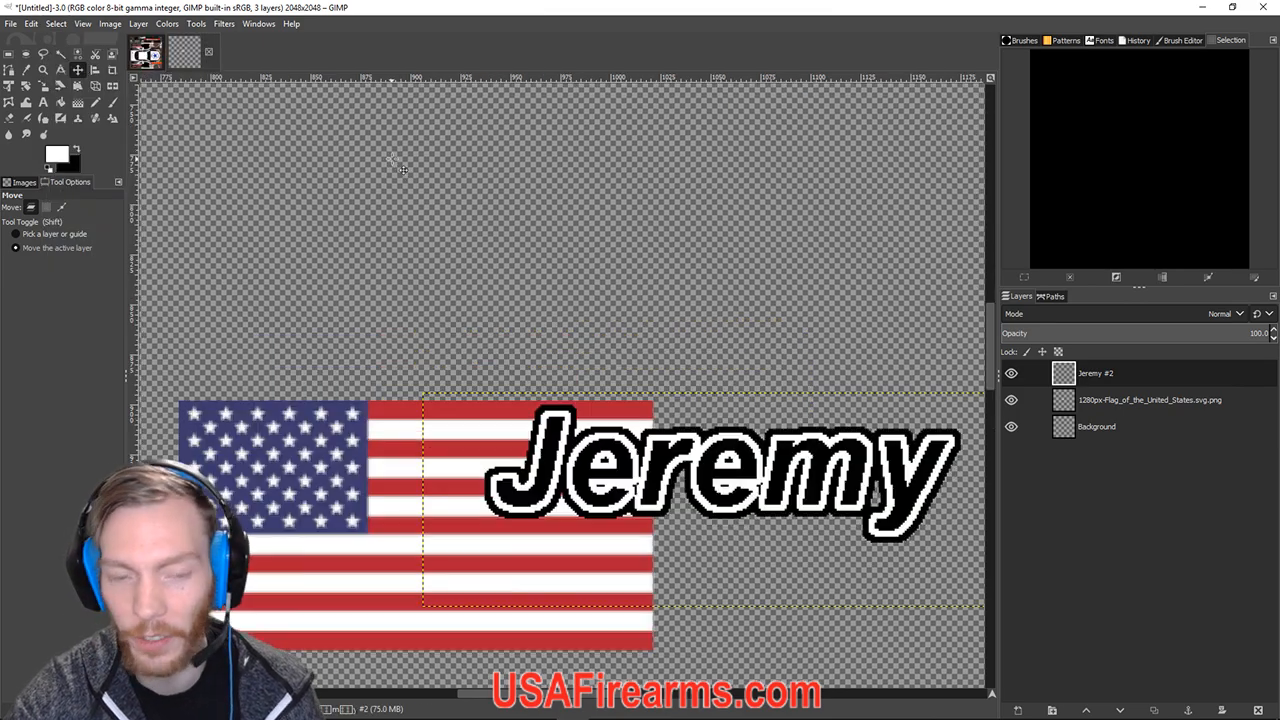
scroll(663, 421, "up", 2)
scroll(757, 412, "down", 1)
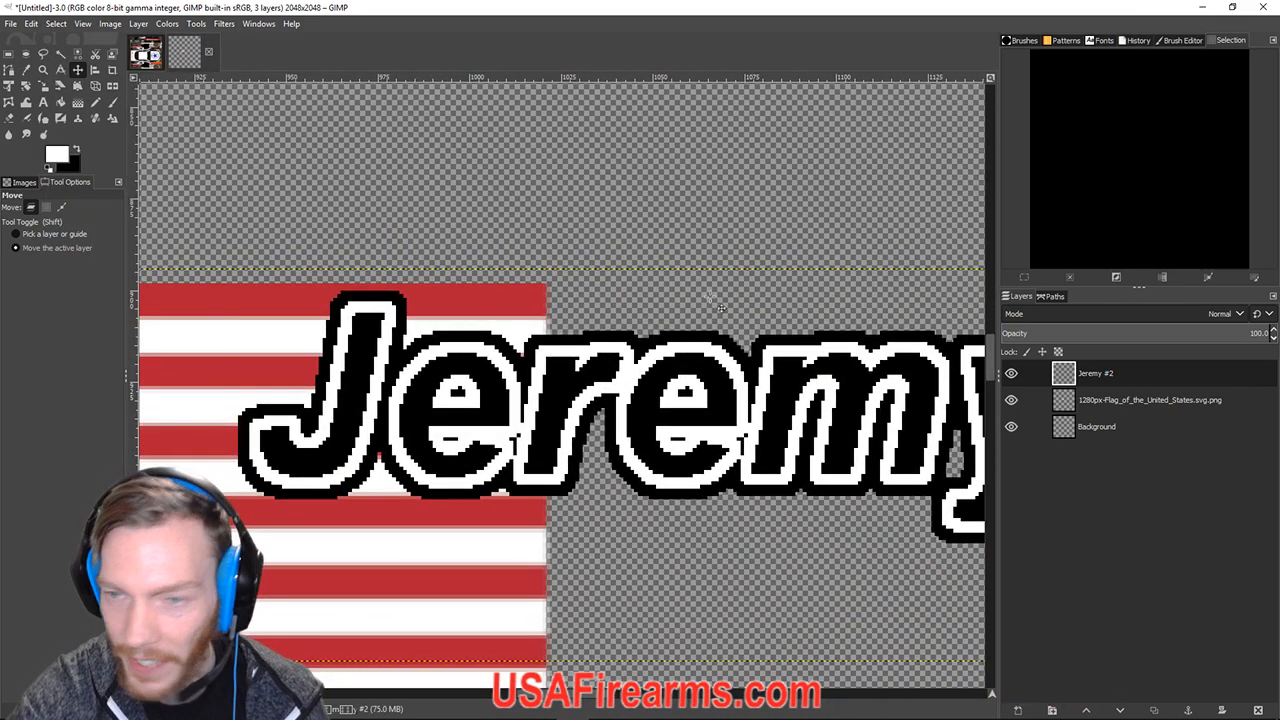
scroll(624, 340, "down", 2)
scroll(627, 339, "down", 1)
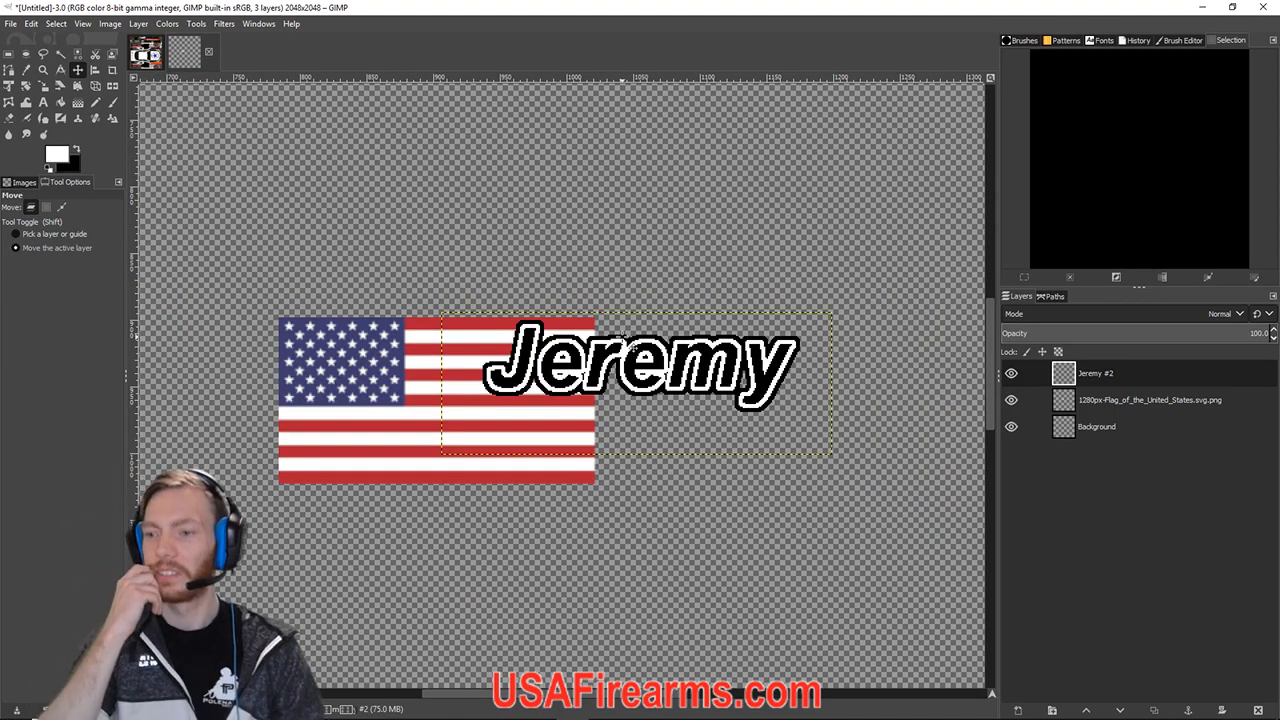
scroll(622, 336, "up", 1)
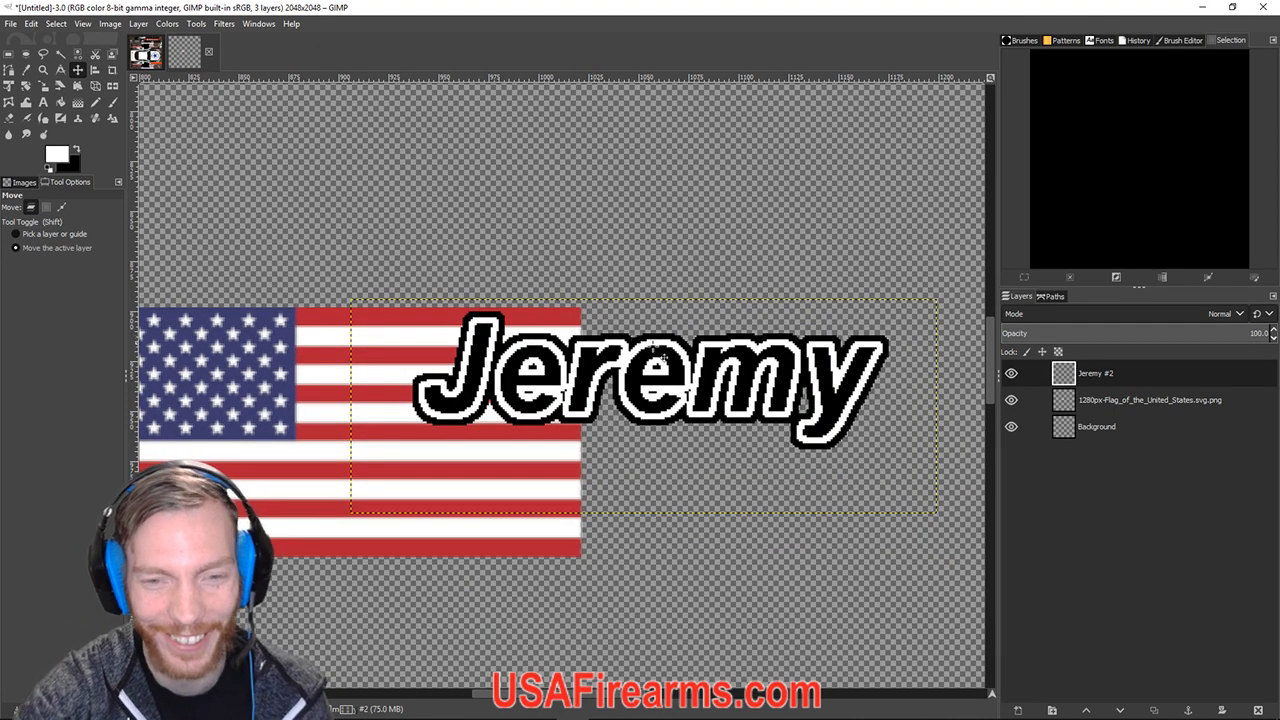
left_click_drag(708, 247, 583, 235)
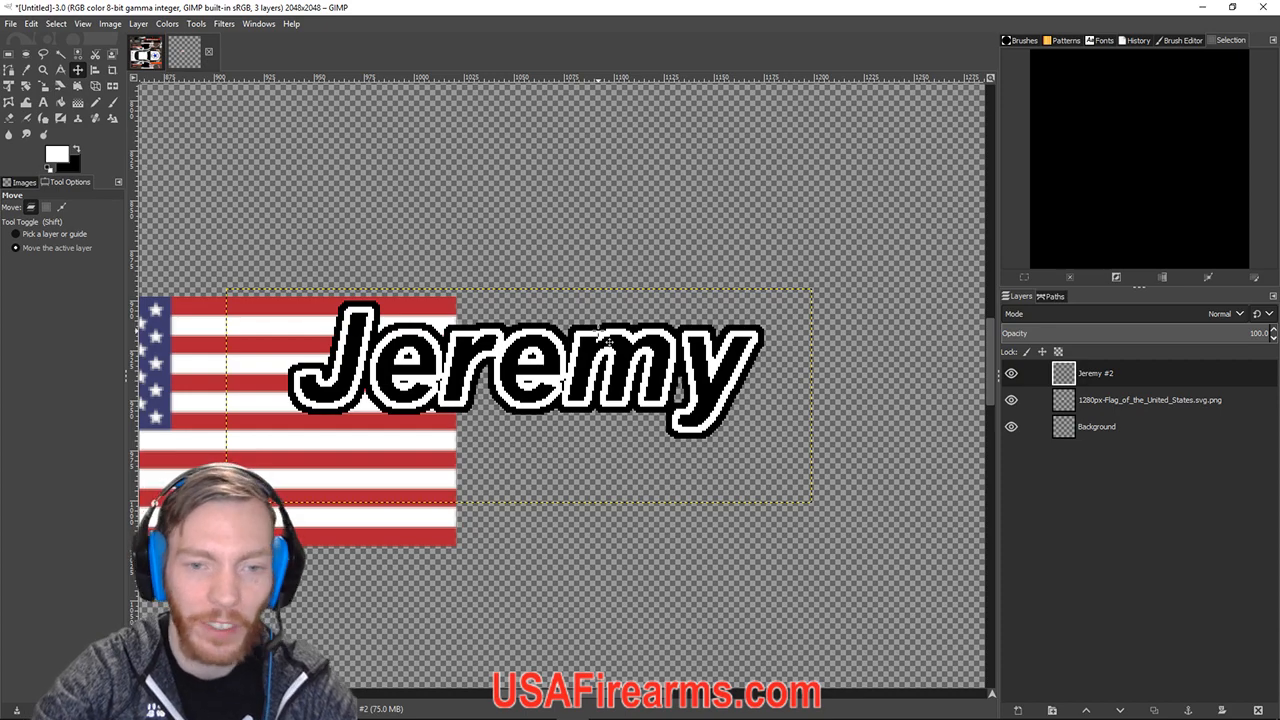
Draw a text box below the Jeremy nameplate and set the text colour to black.
left_click(44, 104)
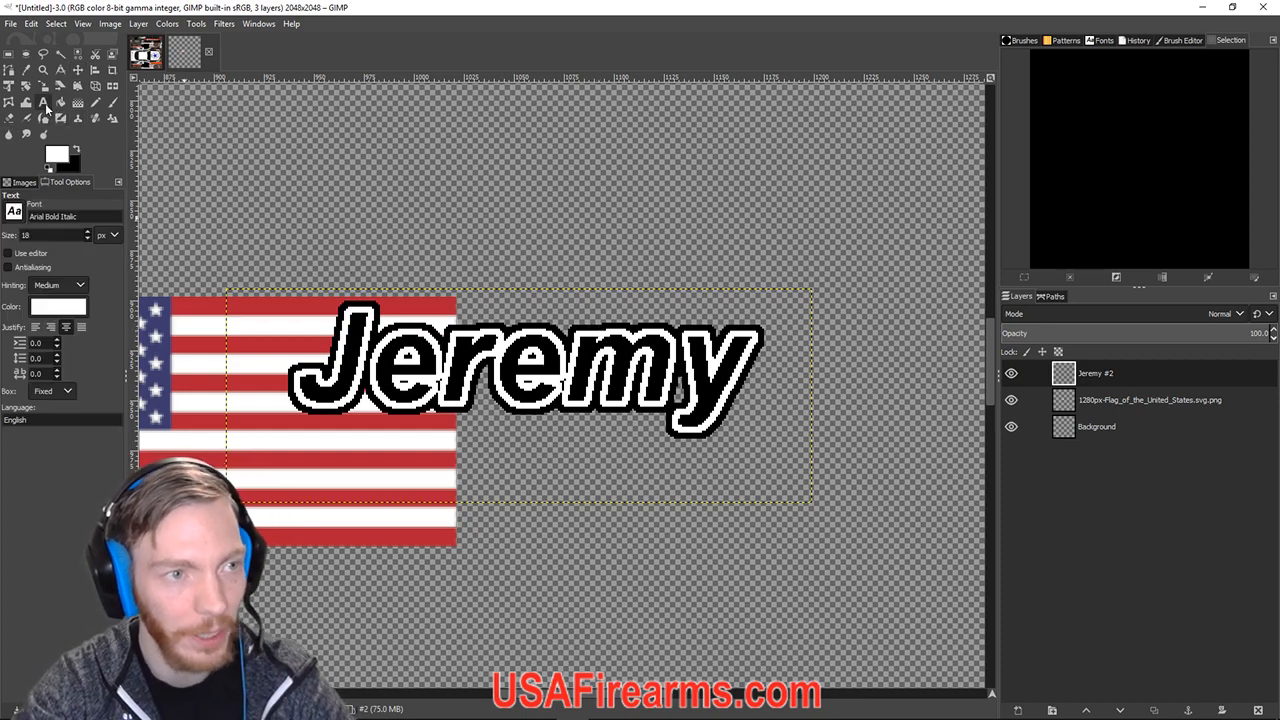
left_click_drag(300, 411, 758, 548)
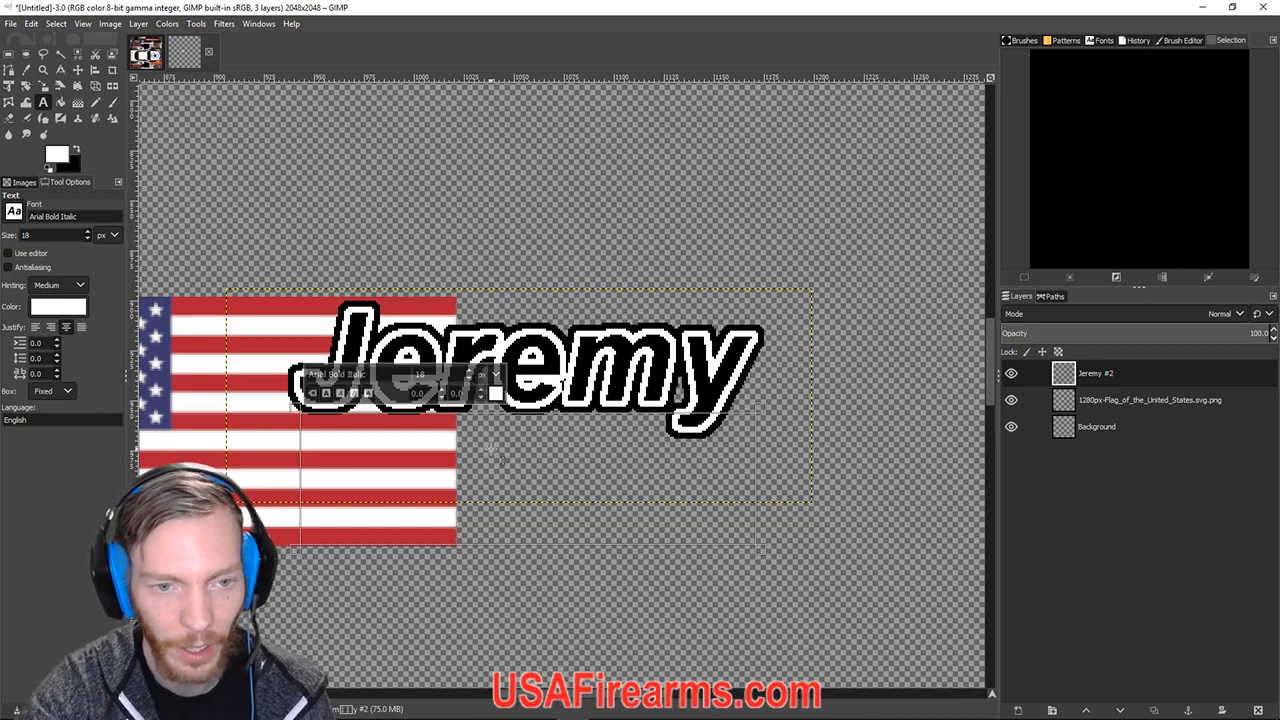
left_click(494, 393)
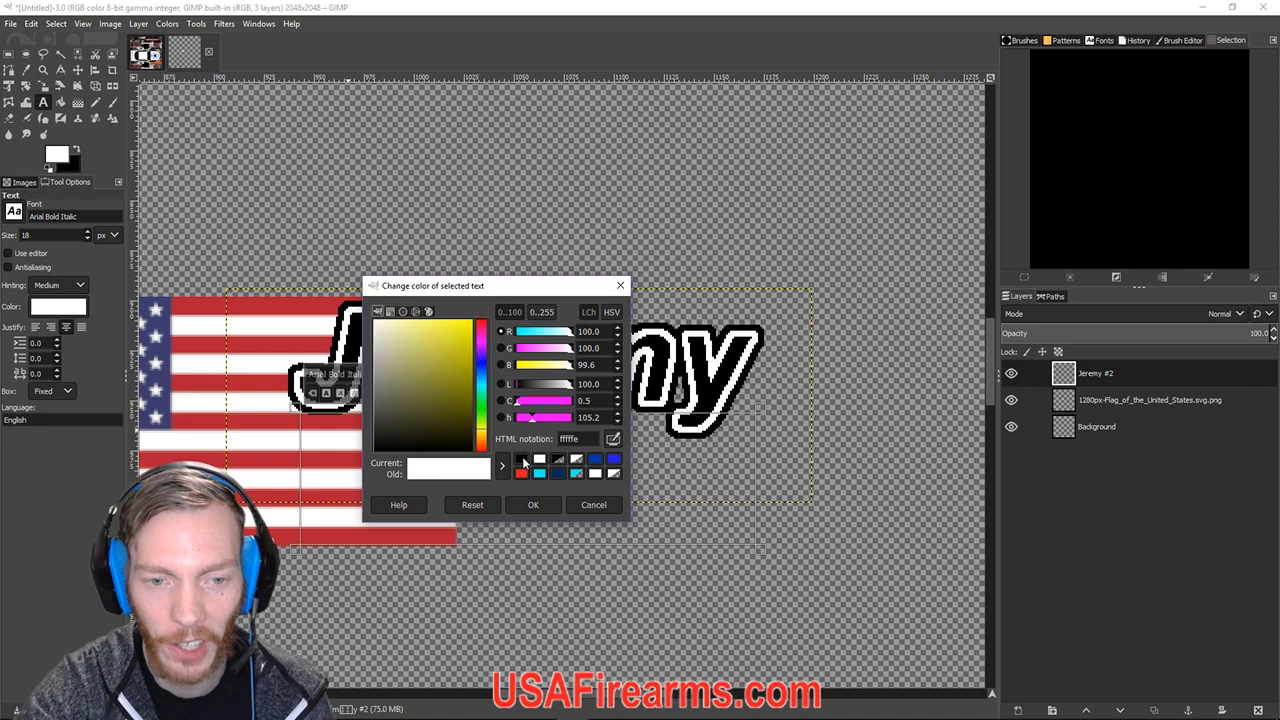
left_click(522, 460)
left_click(533, 504)
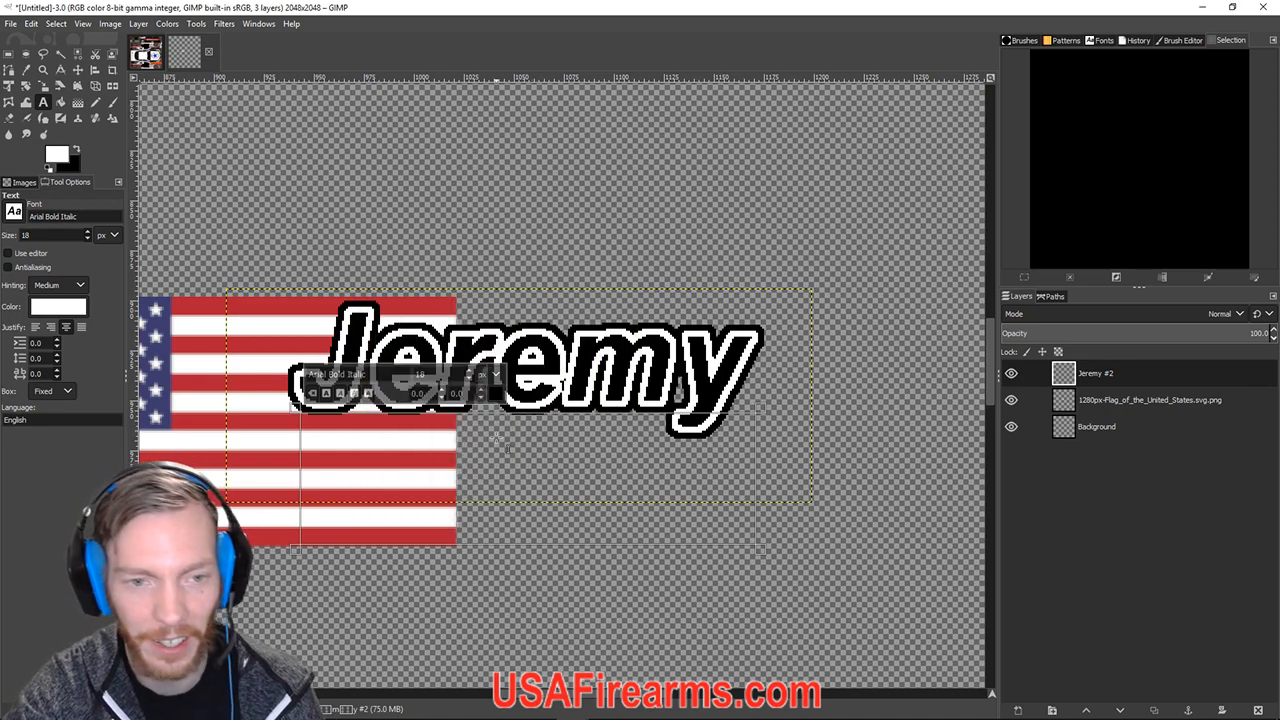
left_click(471, 375)
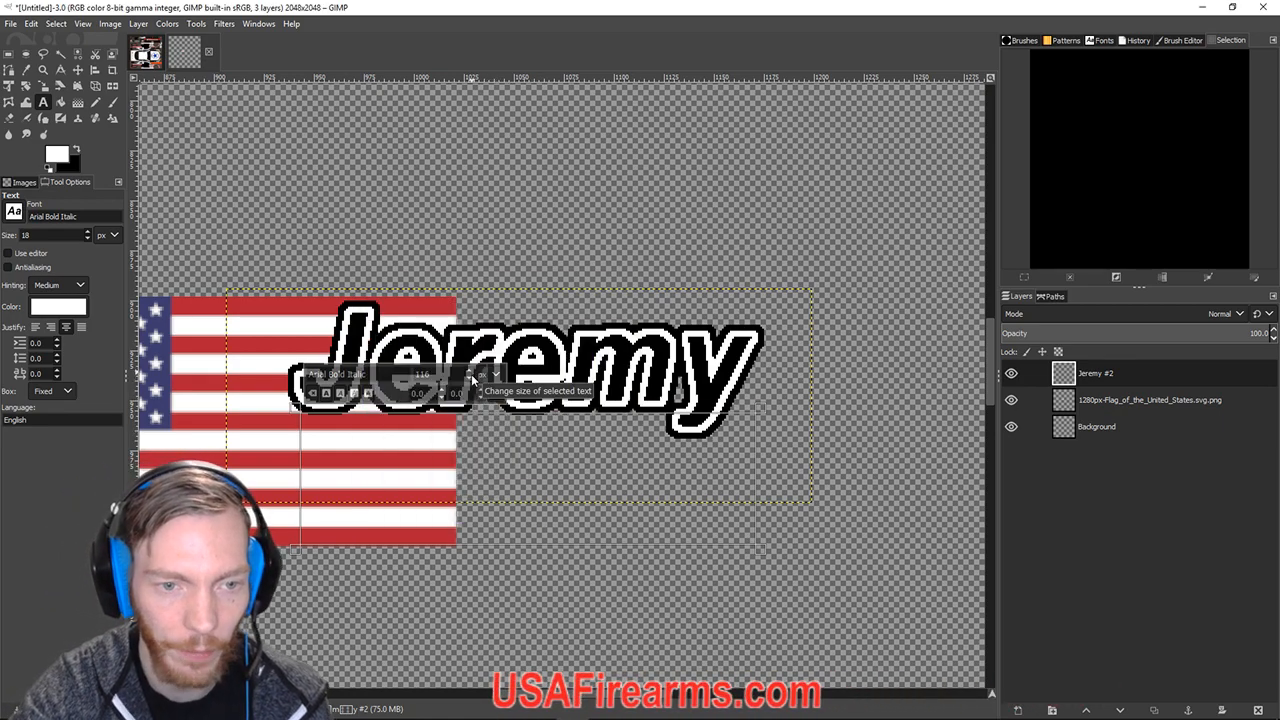
left_click(471, 377)
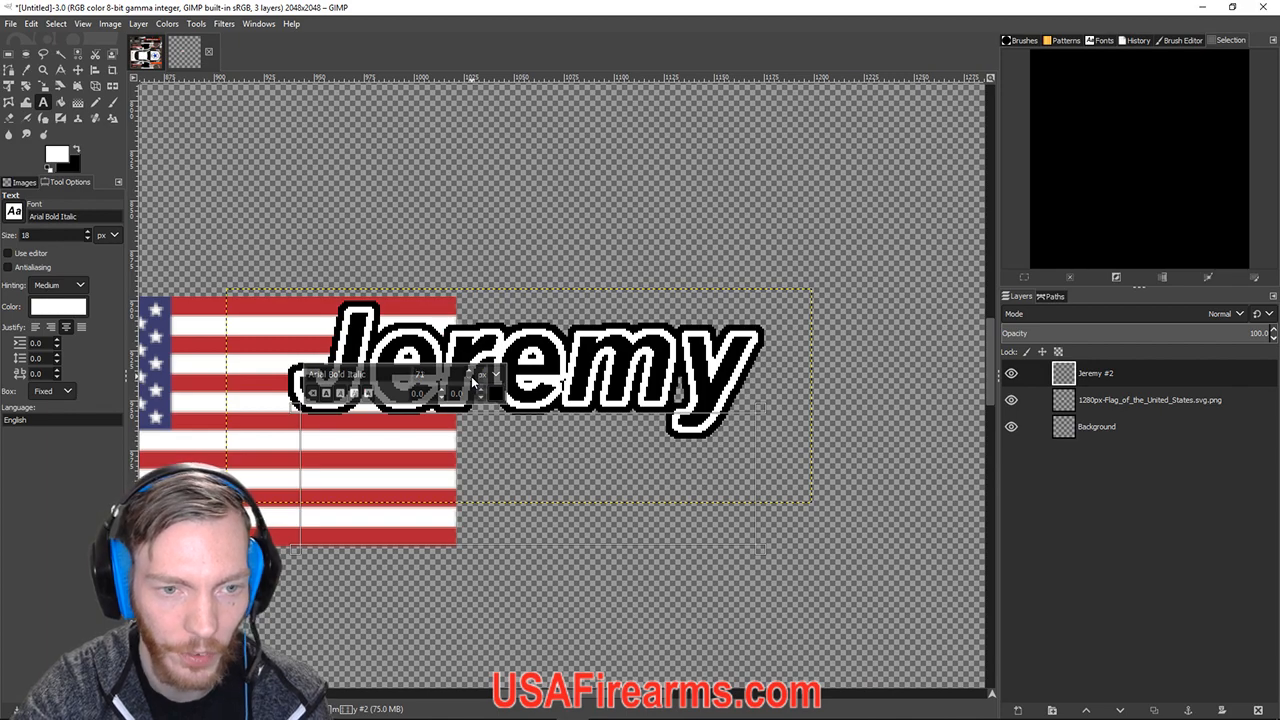
left_click(472, 380)
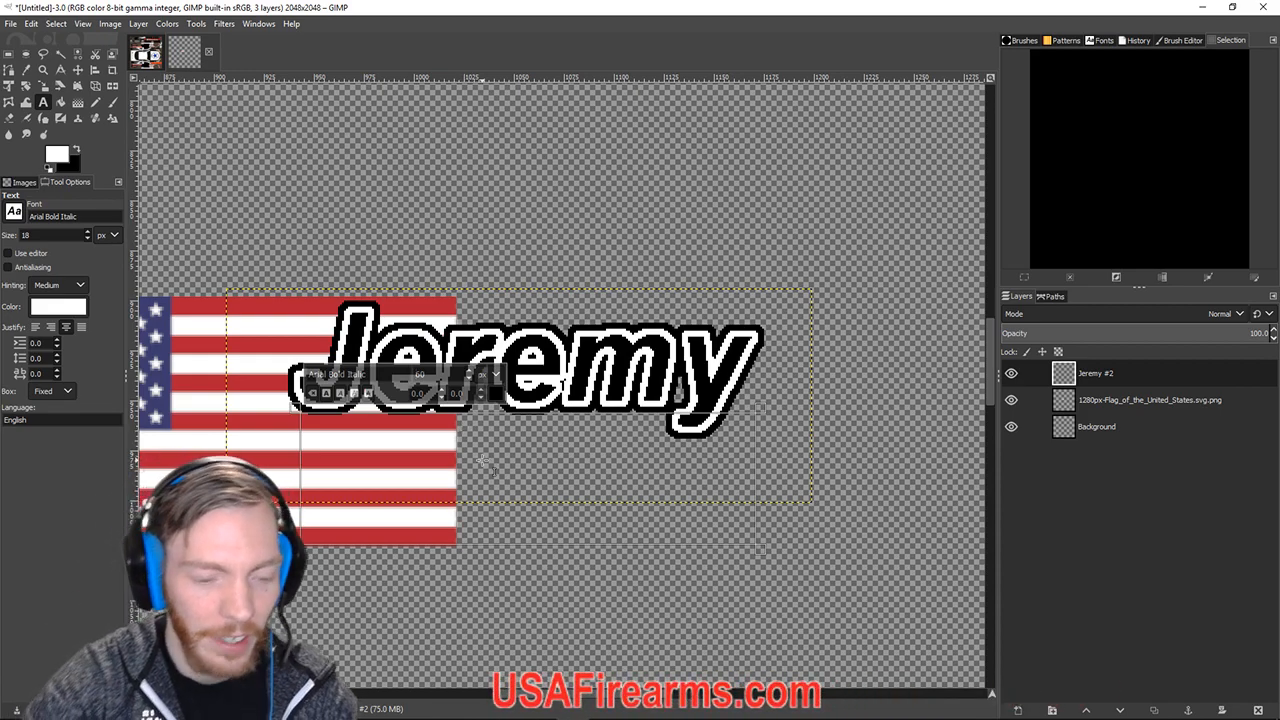
Type 'Root', enlarge it to about 66 px, and widen the text box.
left_click(481, 460)
type("Ro")
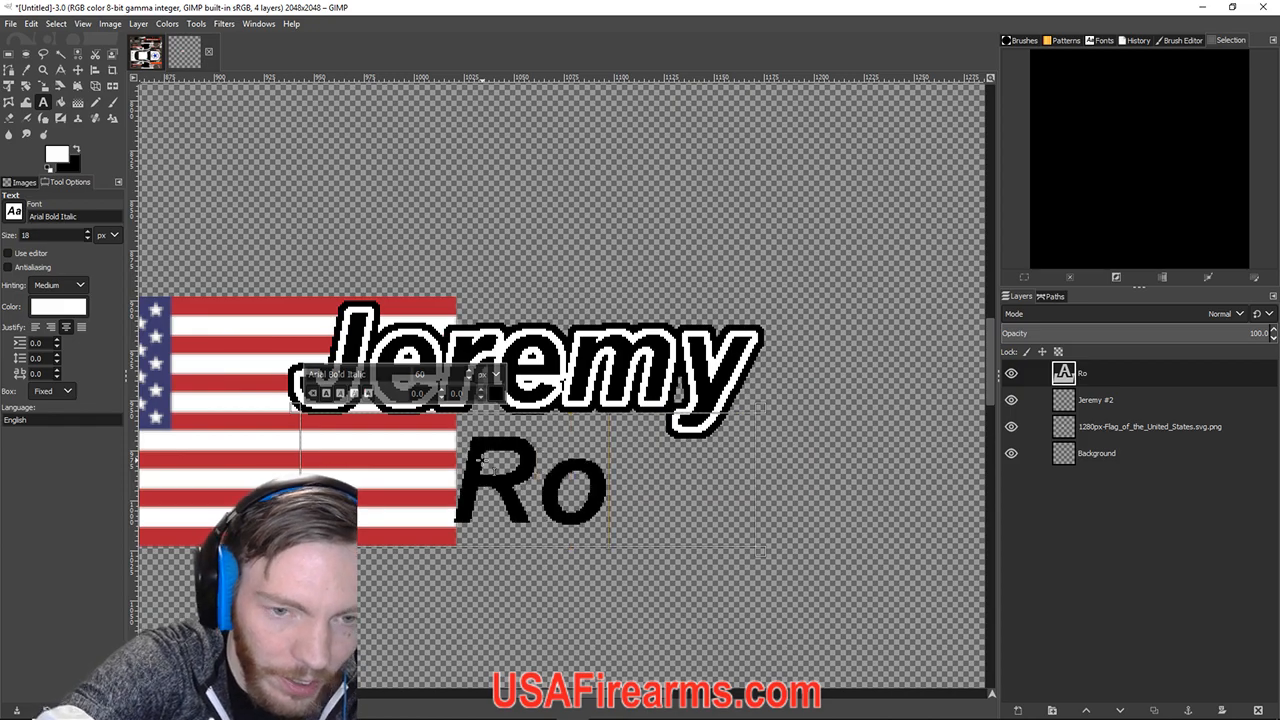
type("ot")
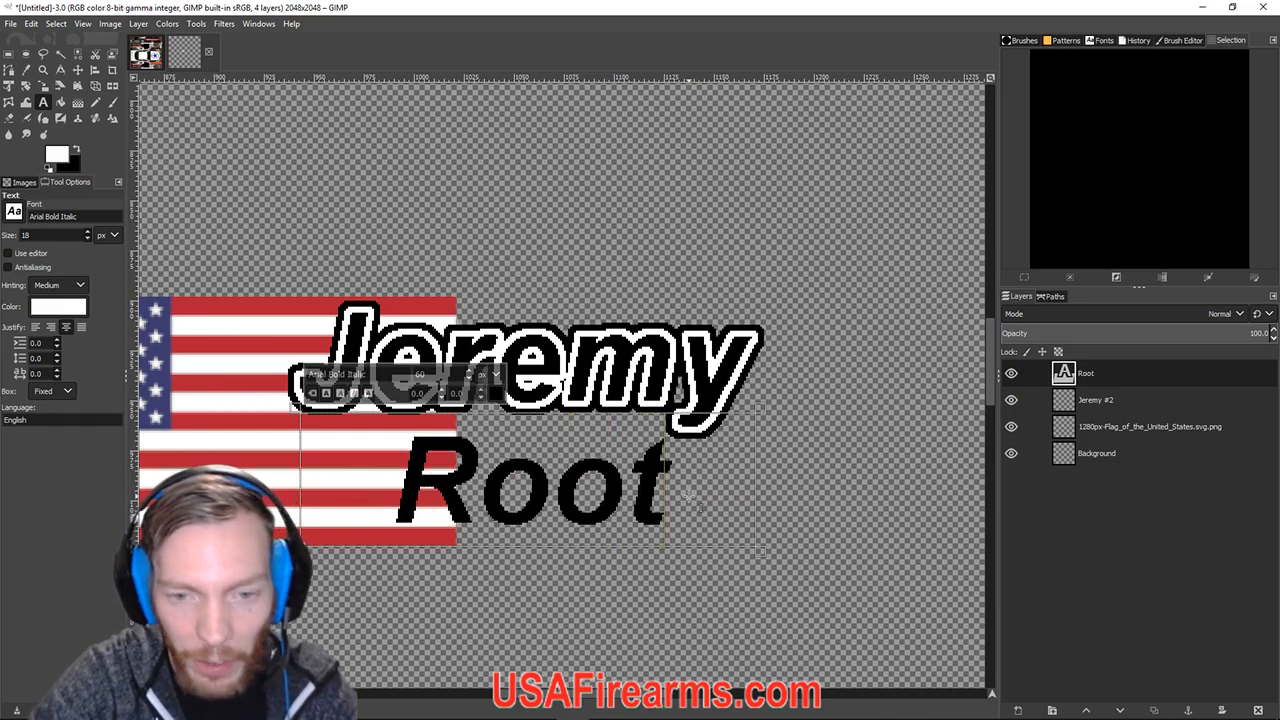
left_click_drag(690, 497, 439, 429)
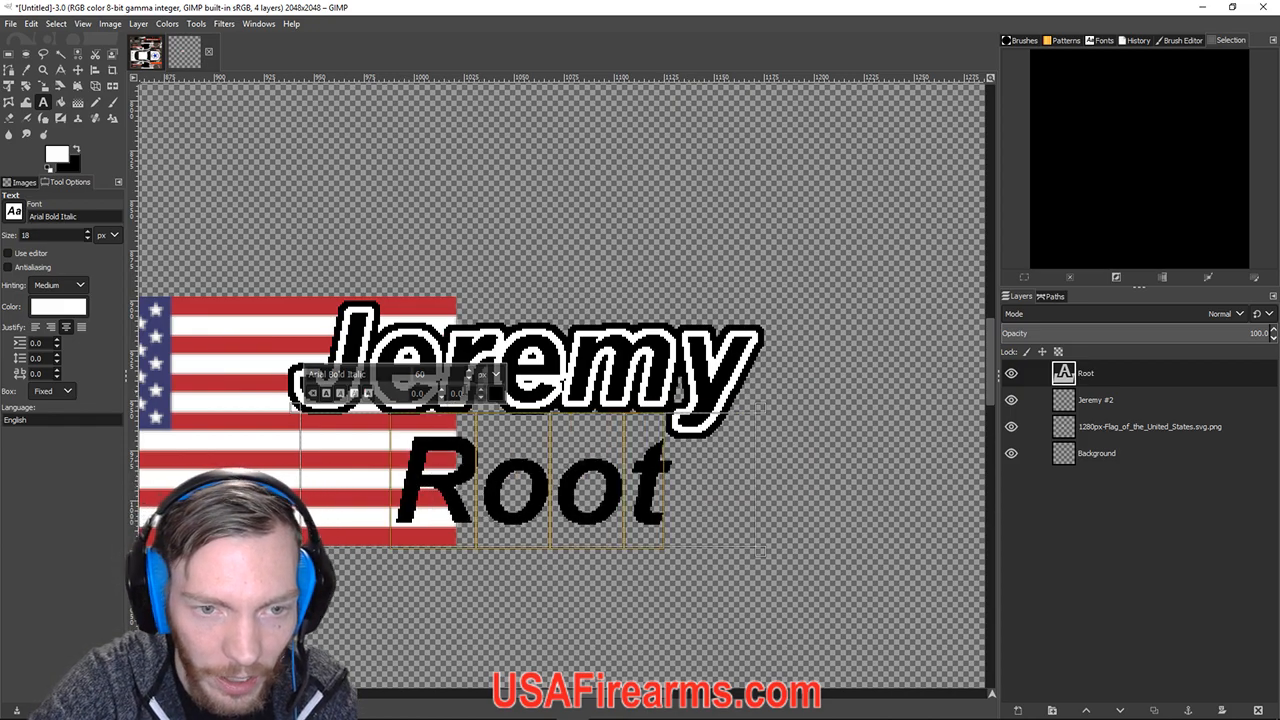
left_click(470, 373)
left_click(470, 373)
left_click(470, 373)
left_click(470, 373)
left_click(470, 373)
left_click(470, 373)
left_click(470, 373)
left_click(470, 373)
left_click(470, 373)
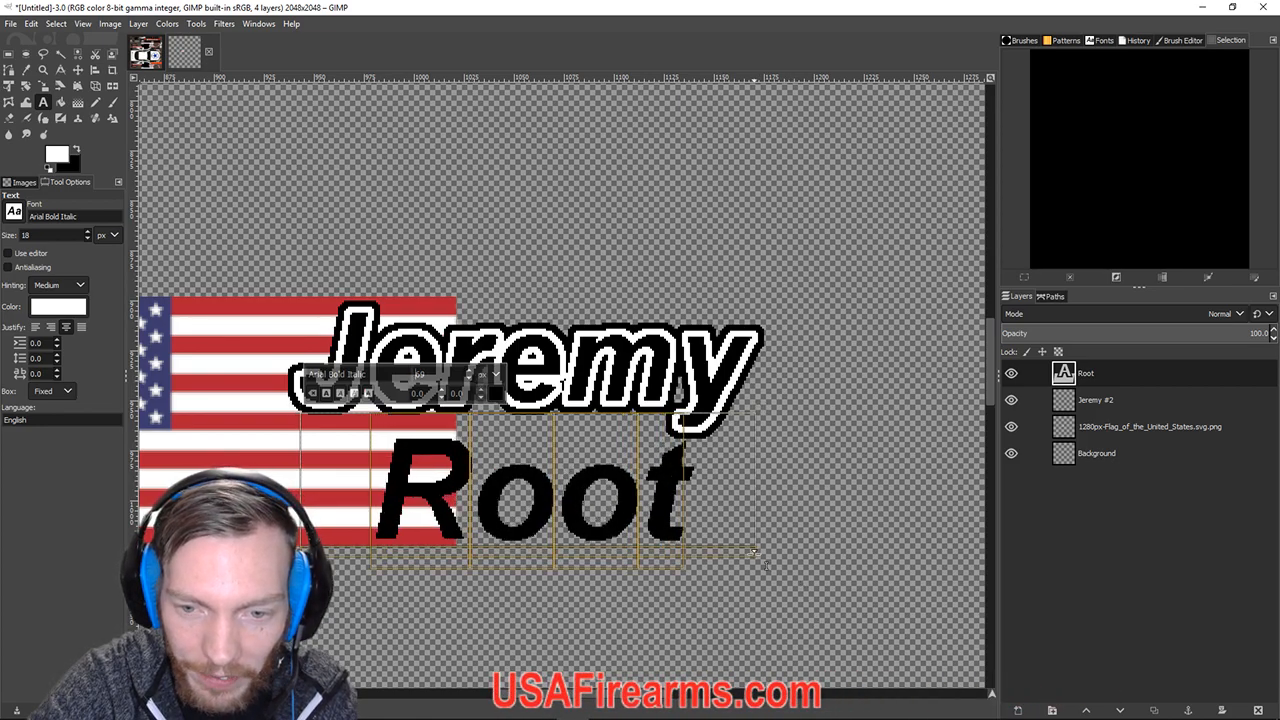
left_click_drag(757, 551, 762, 575)
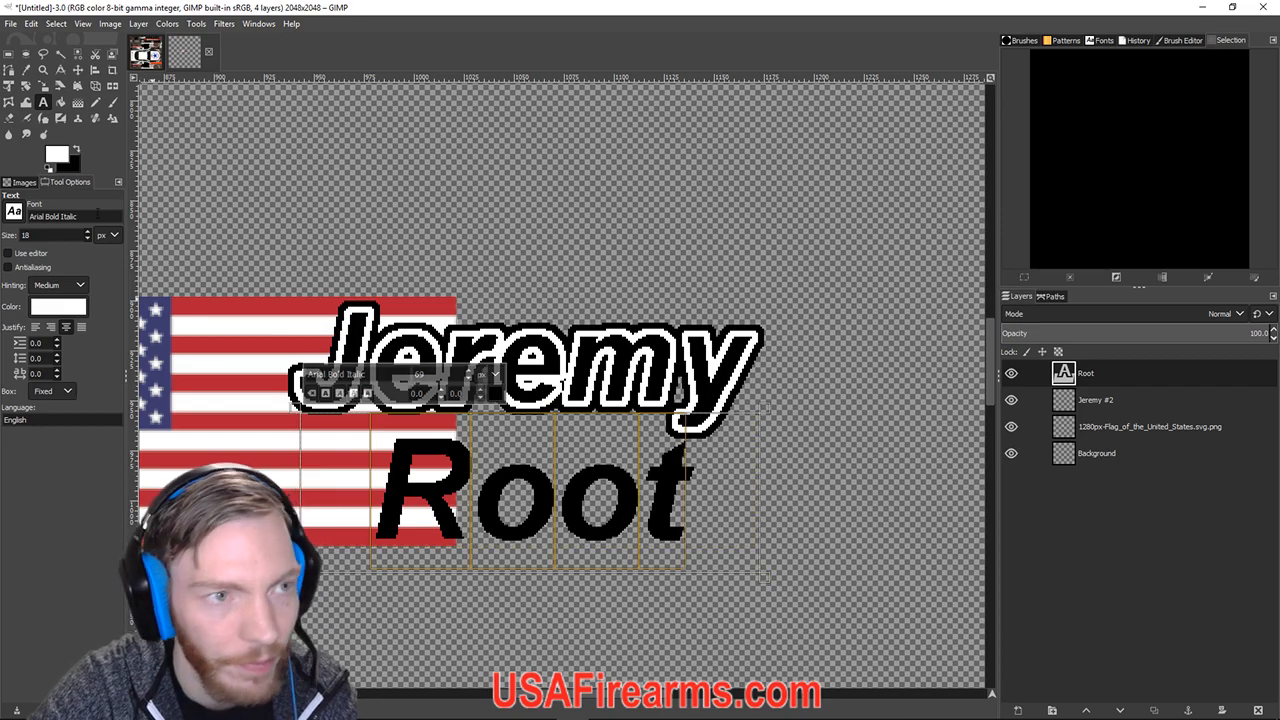
Move the Root text left under Jeremy and raise its size from 69 to 72.
left_click(78, 70)
left_click_drag(592, 497, 522, 488)
left_click(43, 102)
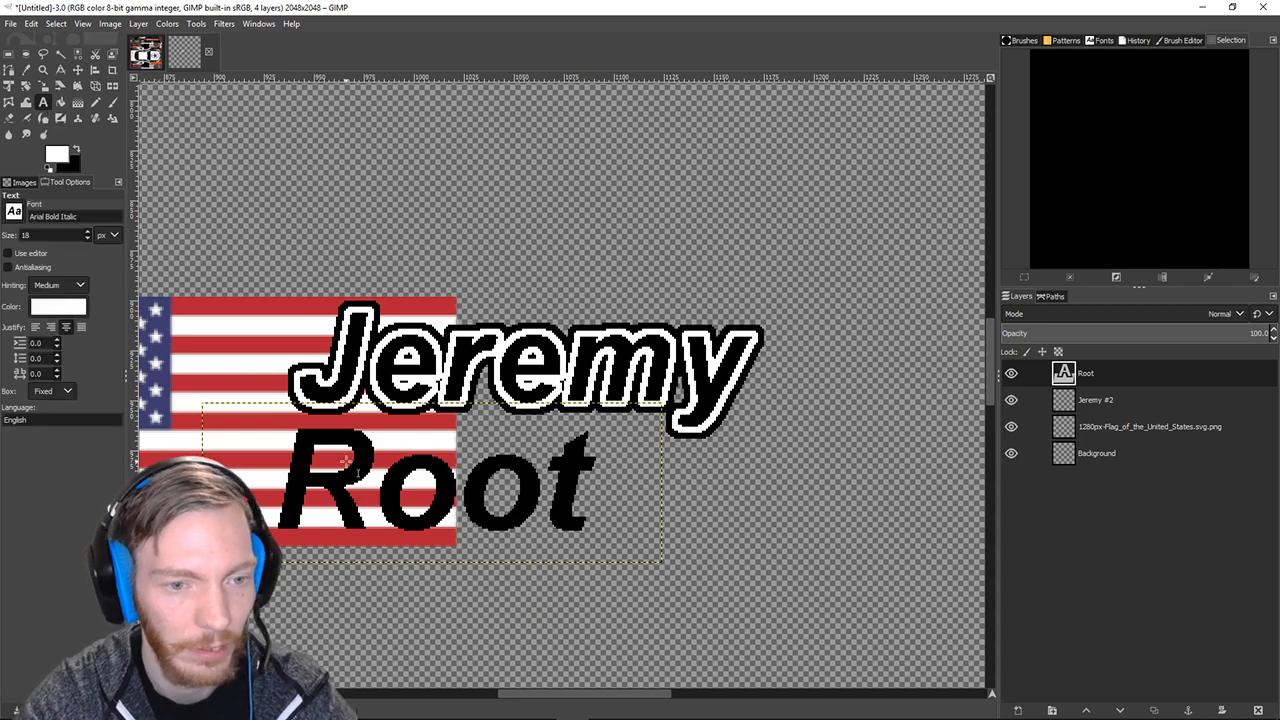
left_click(357, 473)
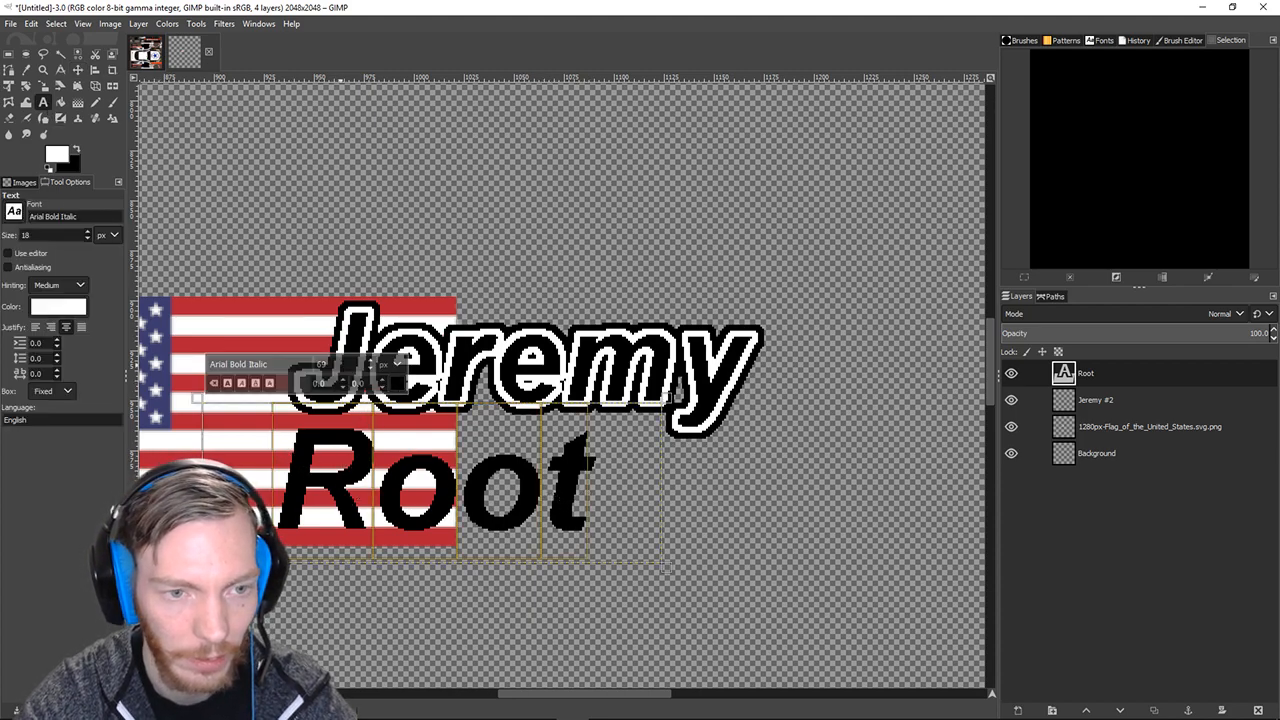
left_click(371, 362)
left_click(371, 366)
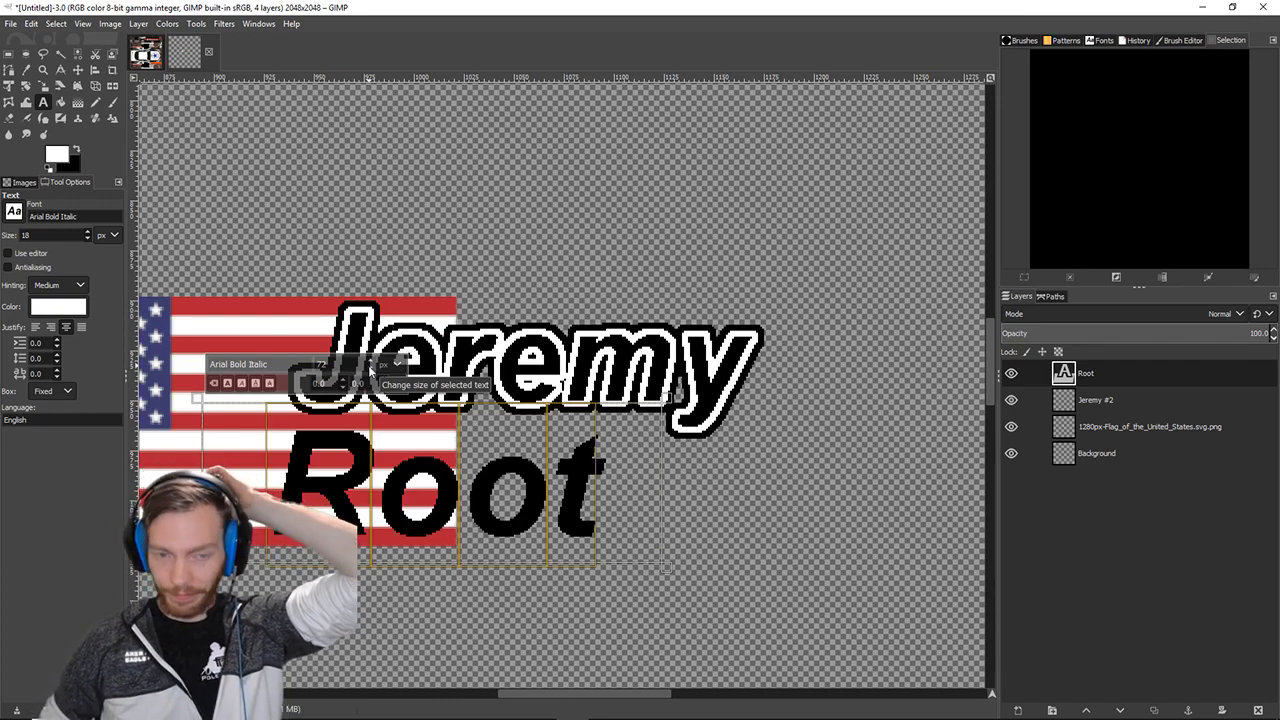
Look through the Layer menu twice without making any changes.
left_click(138, 23)
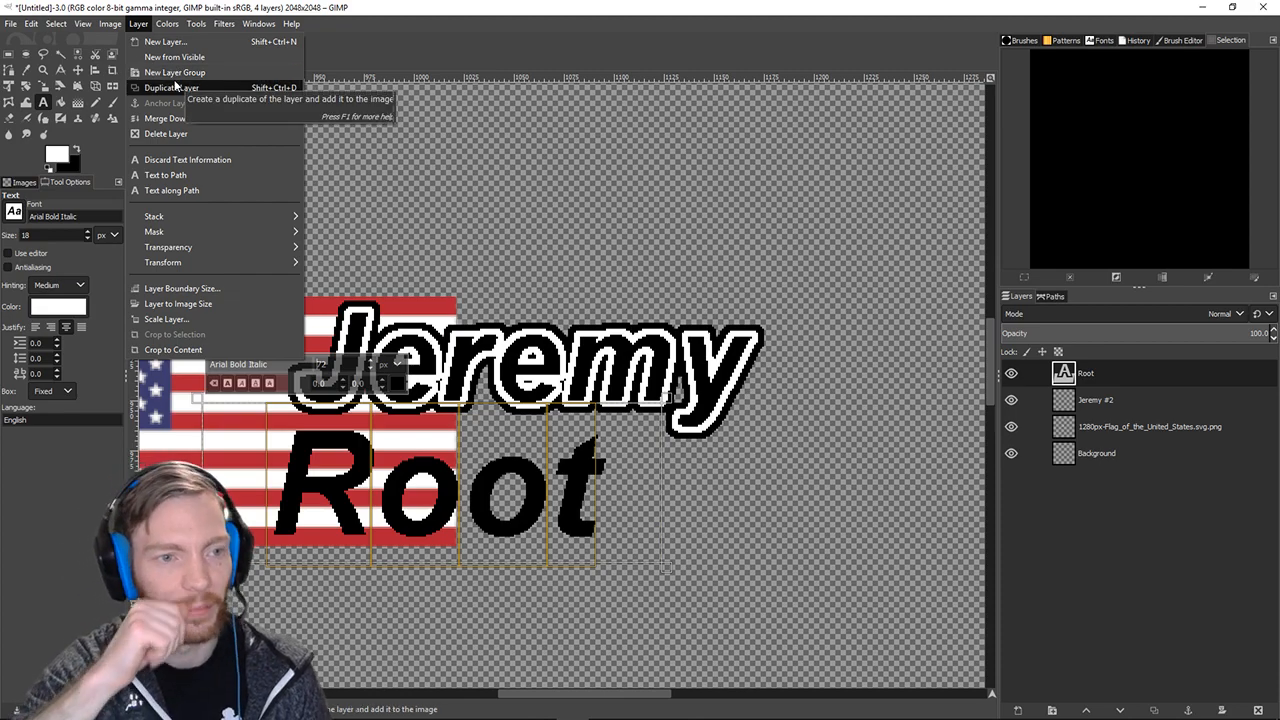
mouse_move(199, 267)
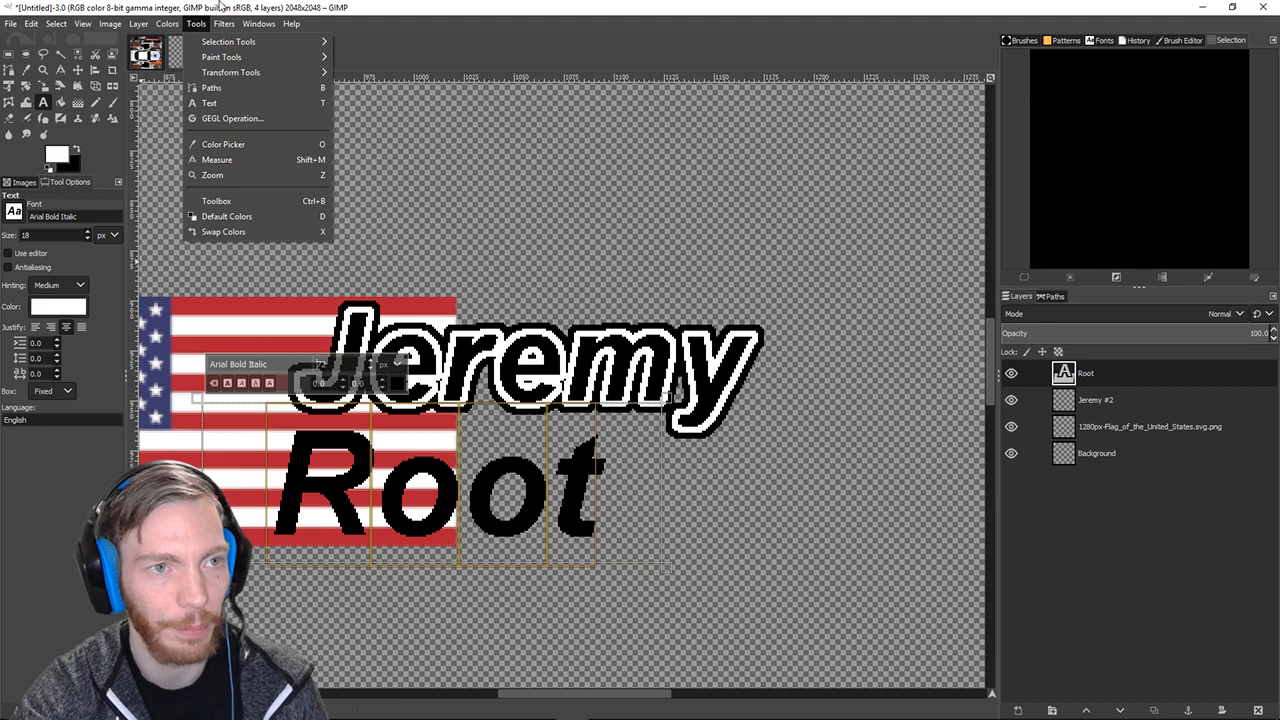
left_click(221, 7)
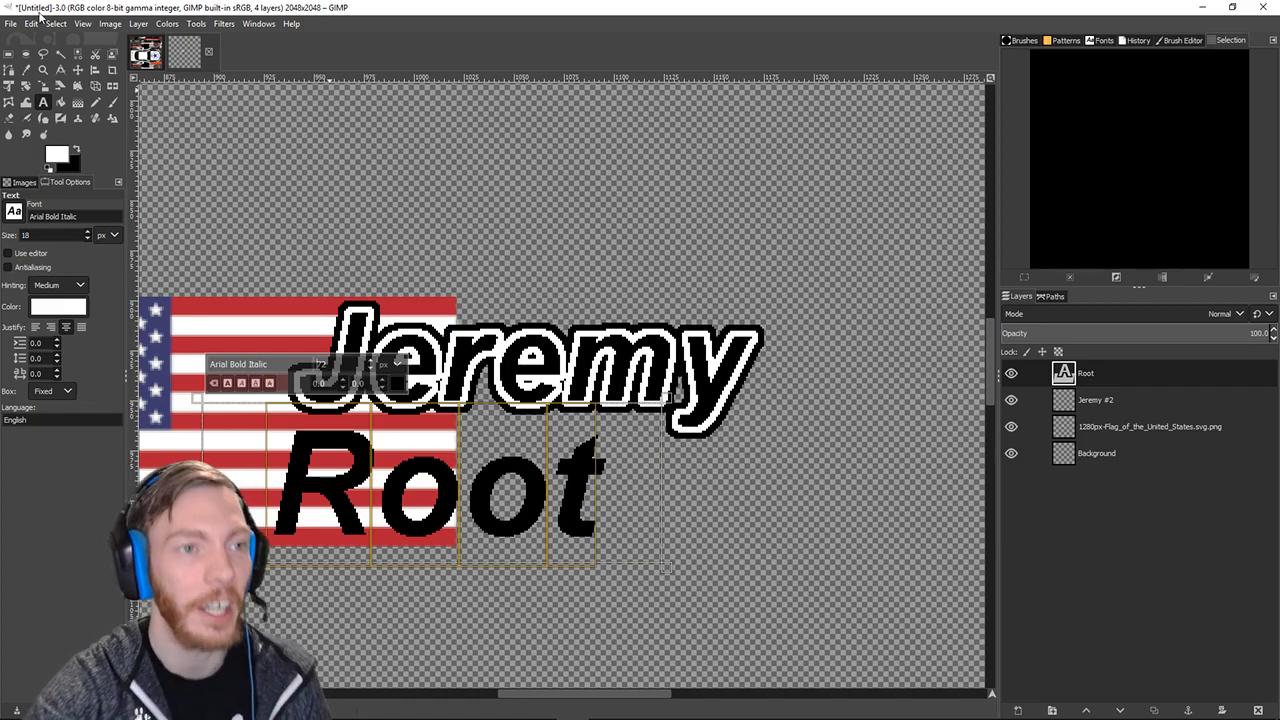
left_click(140, 23)
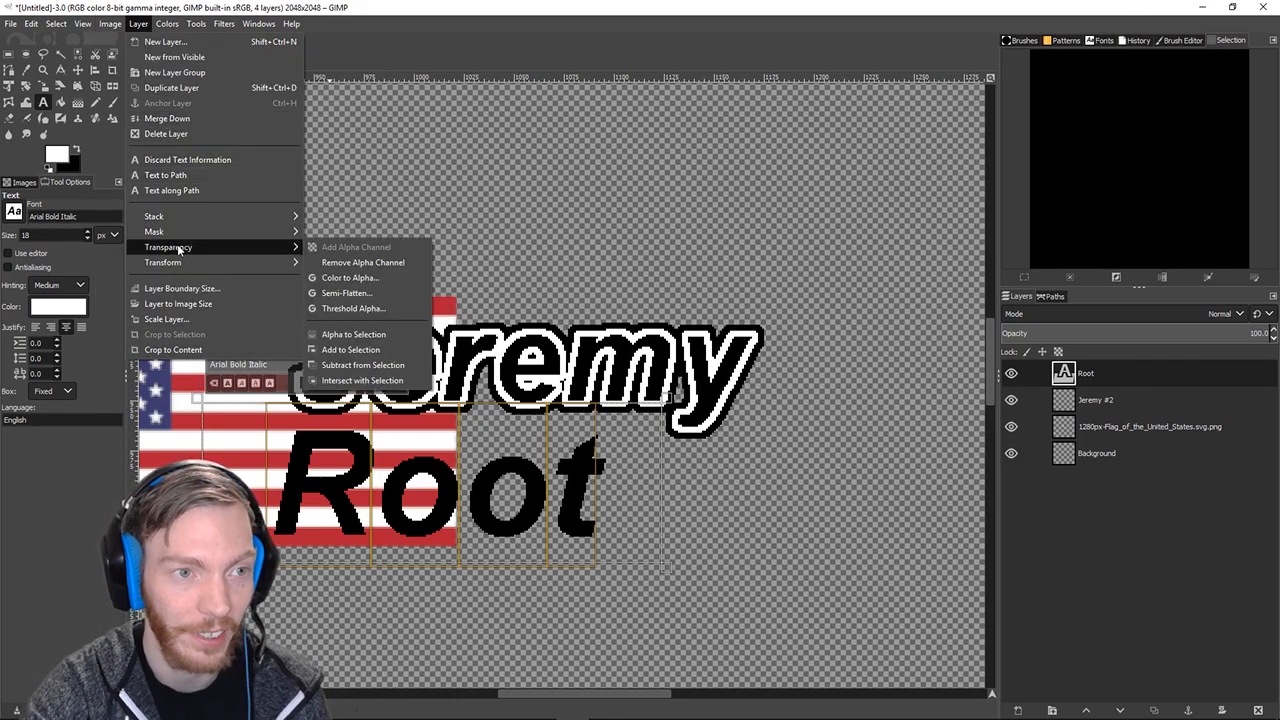
left_click(420, 50)
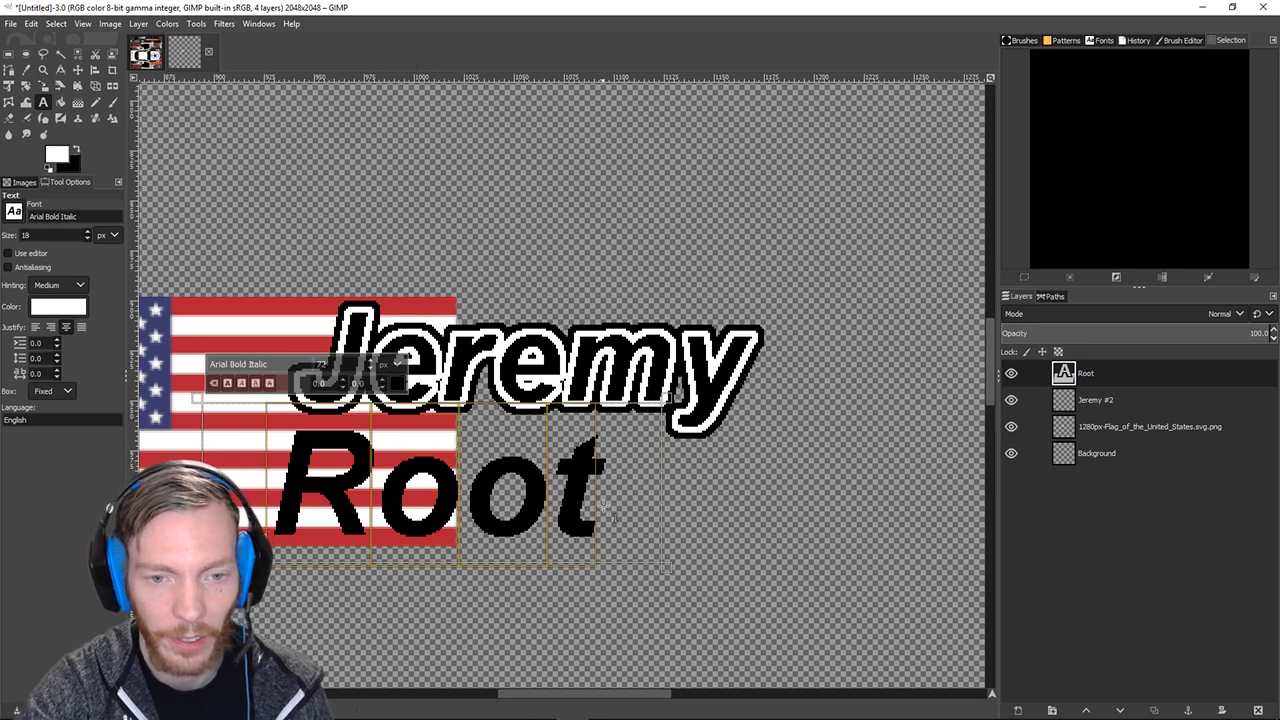
Enlarge the Root letters to about 80 and nudge the text slightly right and up.
left_click(77, 70)
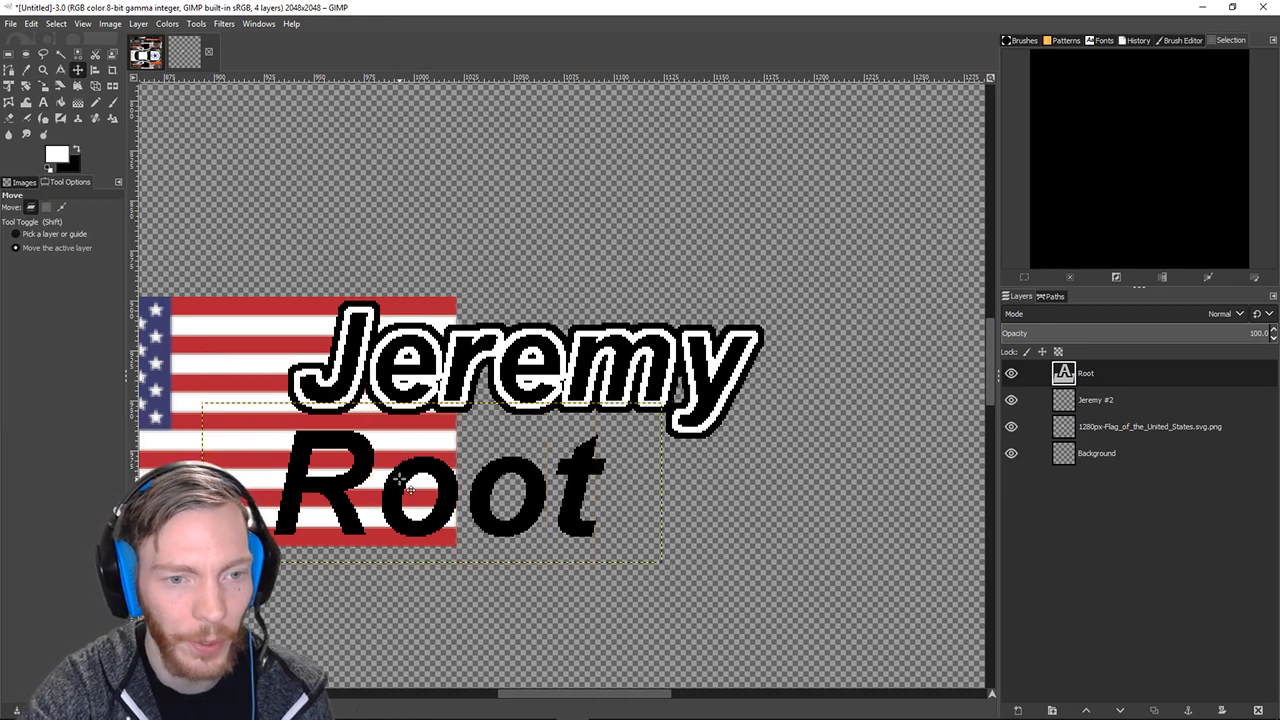
left_click(43, 102)
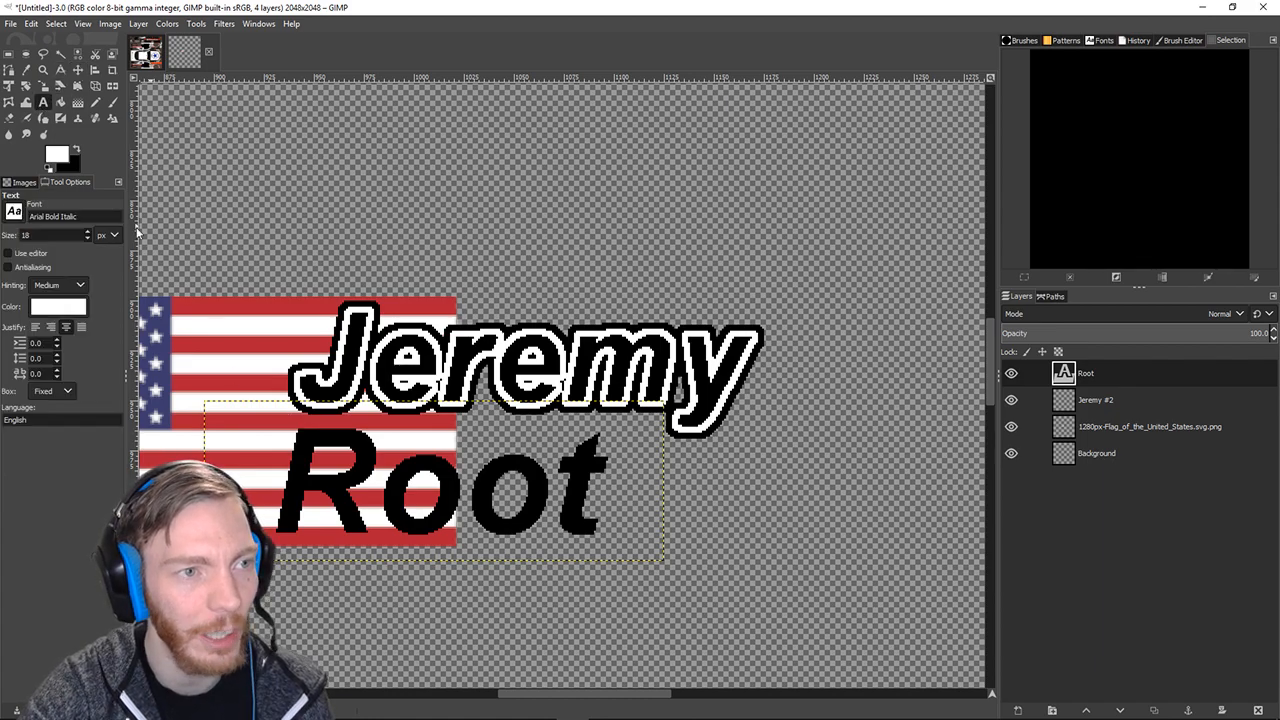
left_click(298, 484)
left_click_drag(298, 484, 606, 508)
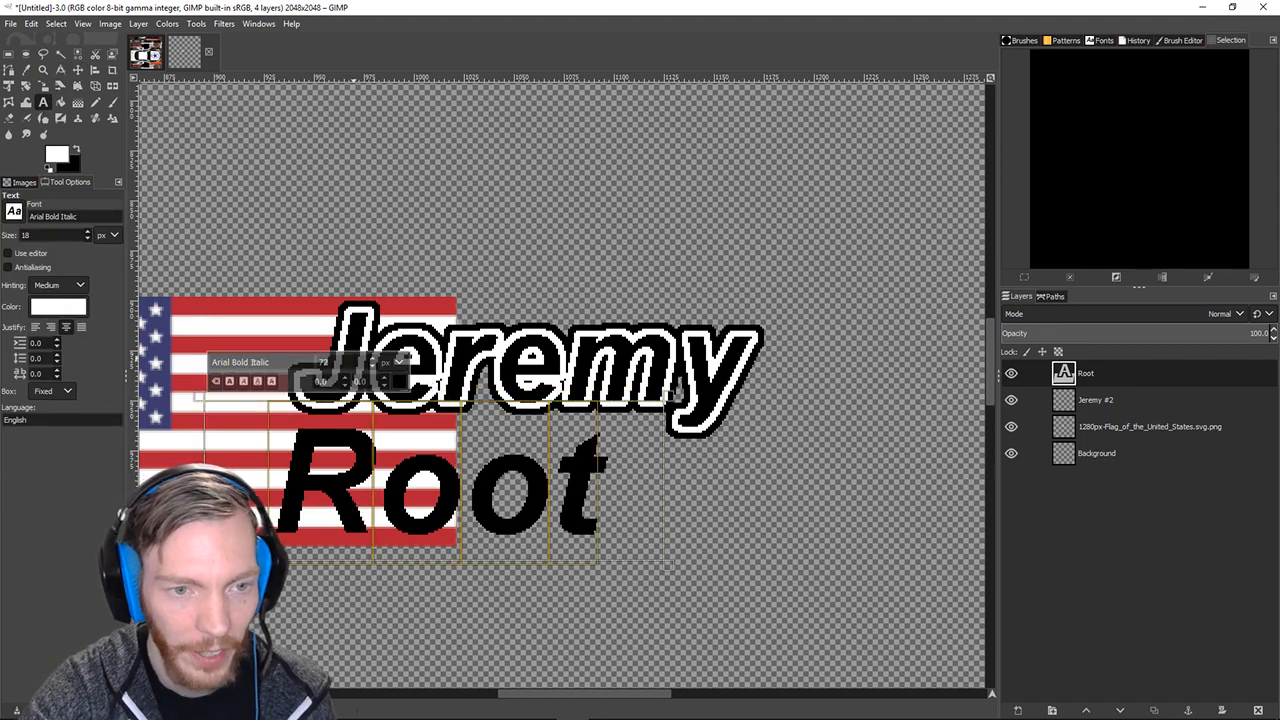
scroll(370, 362, "up", 8)
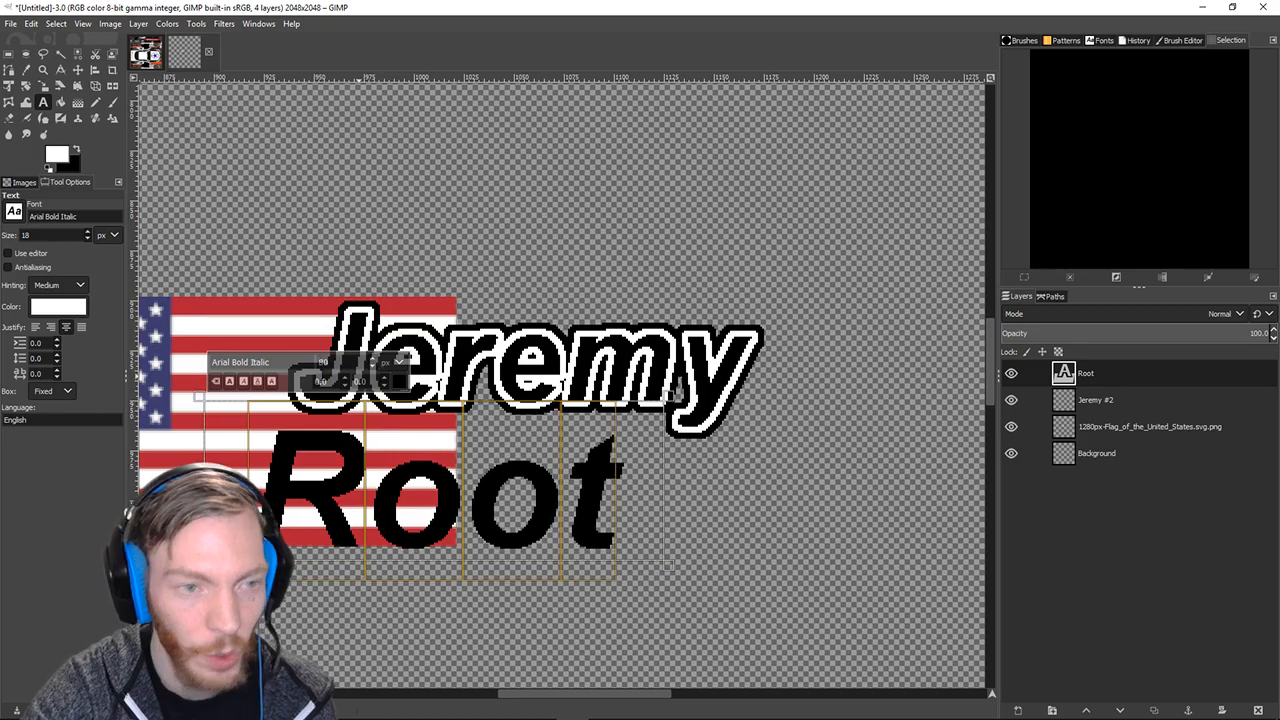
left_click(77, 70)
left_click_drag(480, 508, 500, 498)
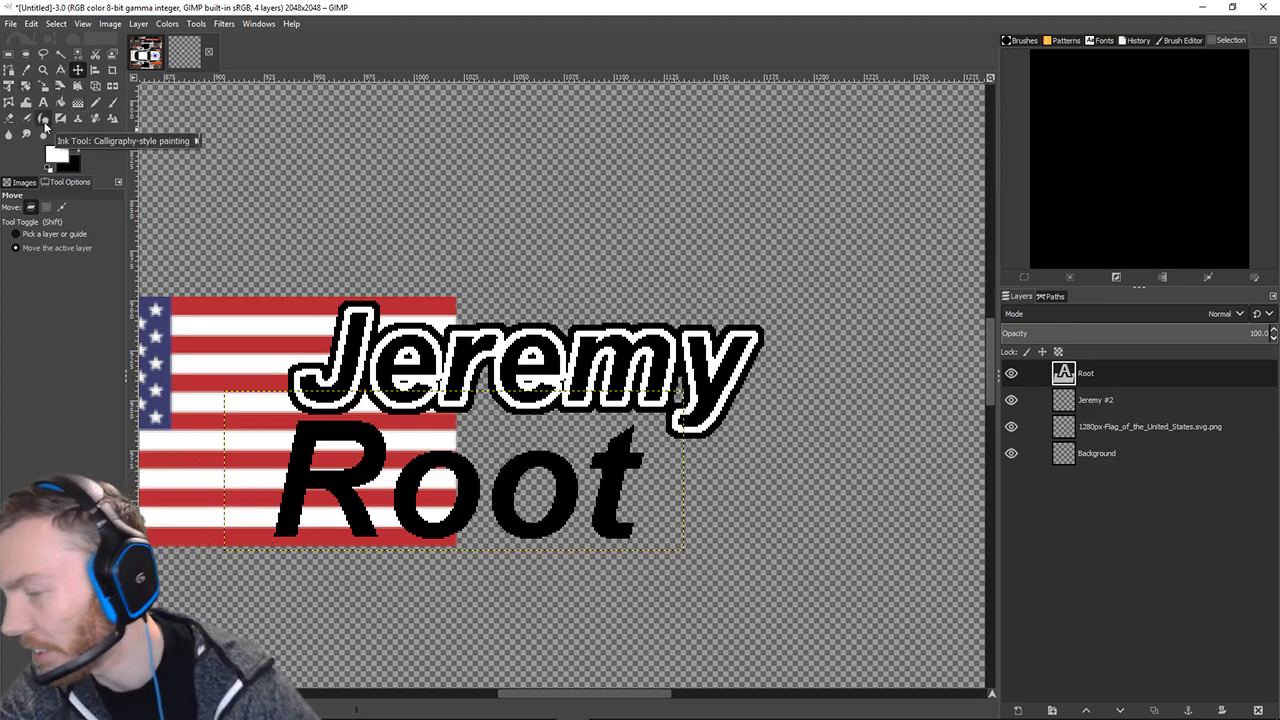
Duplicate the Root text layer as Root #1, then reselect the original Root layer.
right_click(1073, 375)
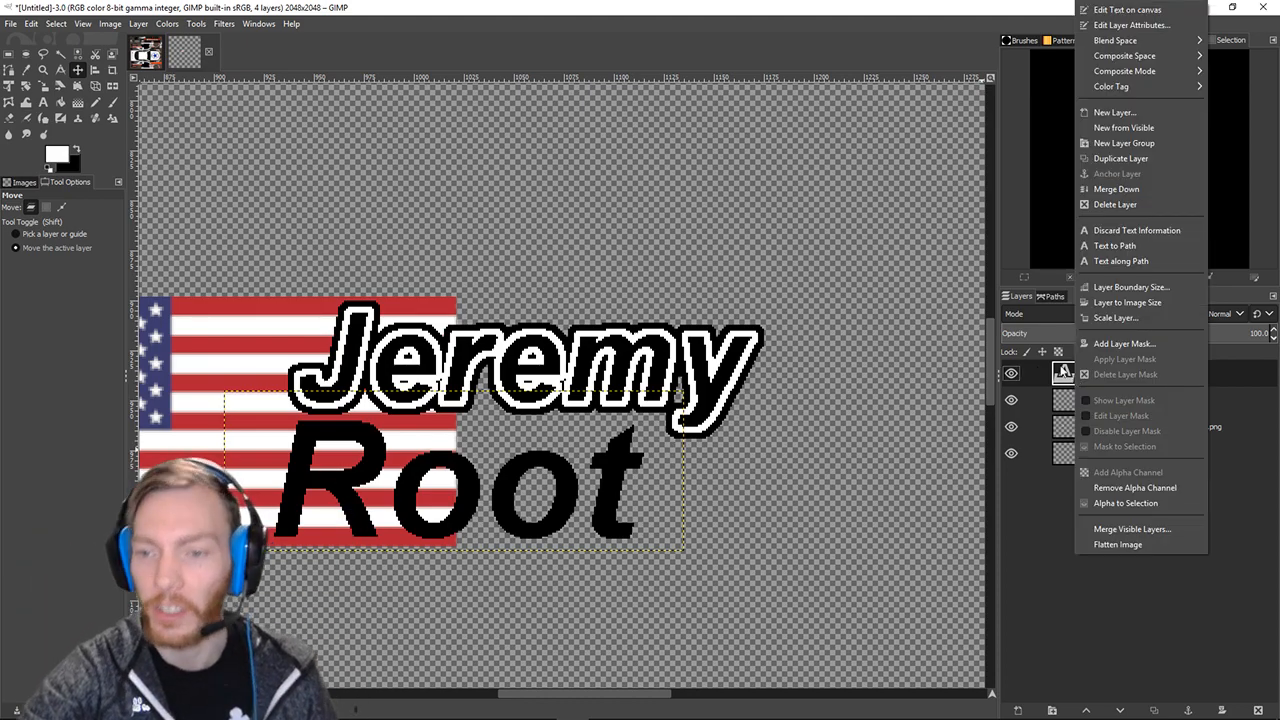
left_click(1055, 375)
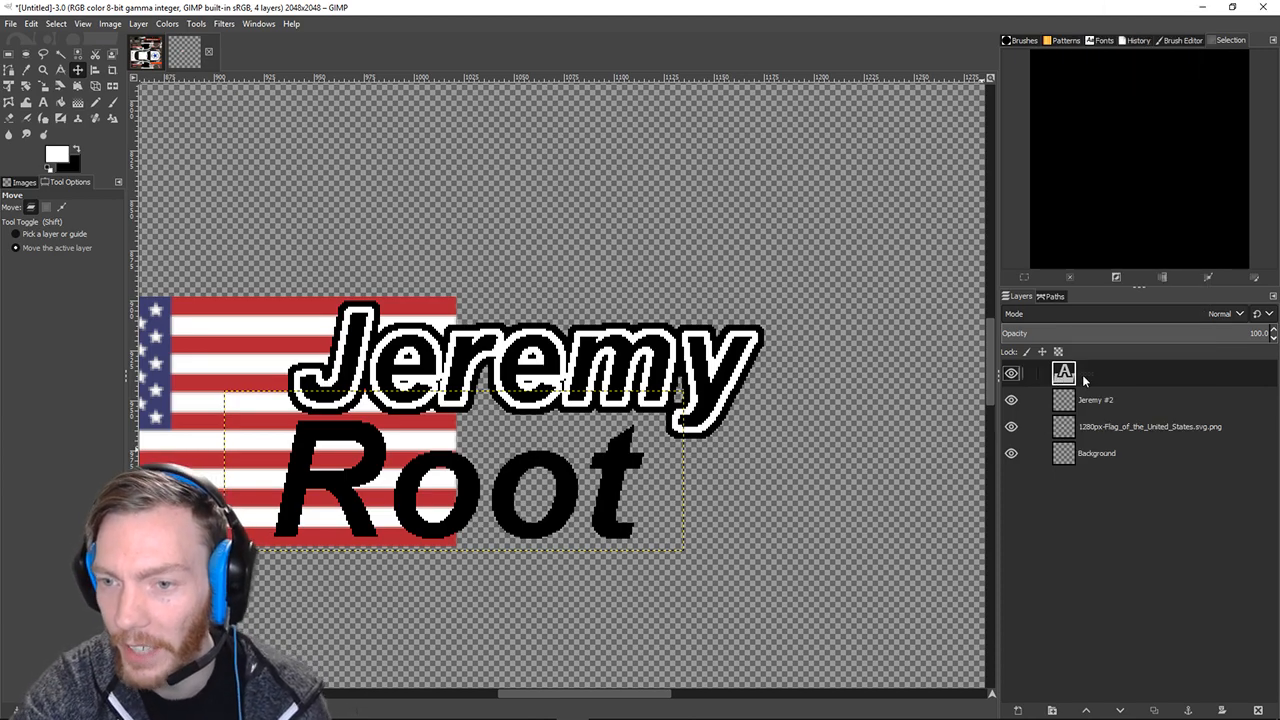
right_click(1085, 381)
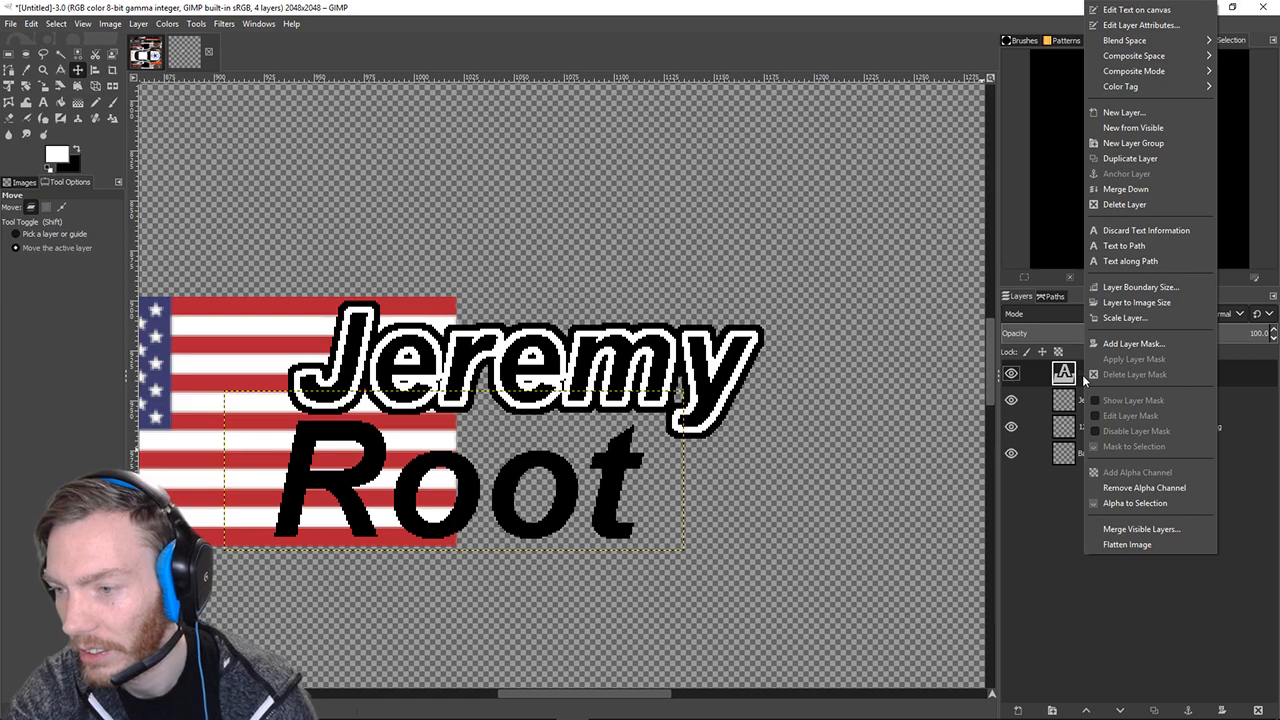
left_click(408, 532)
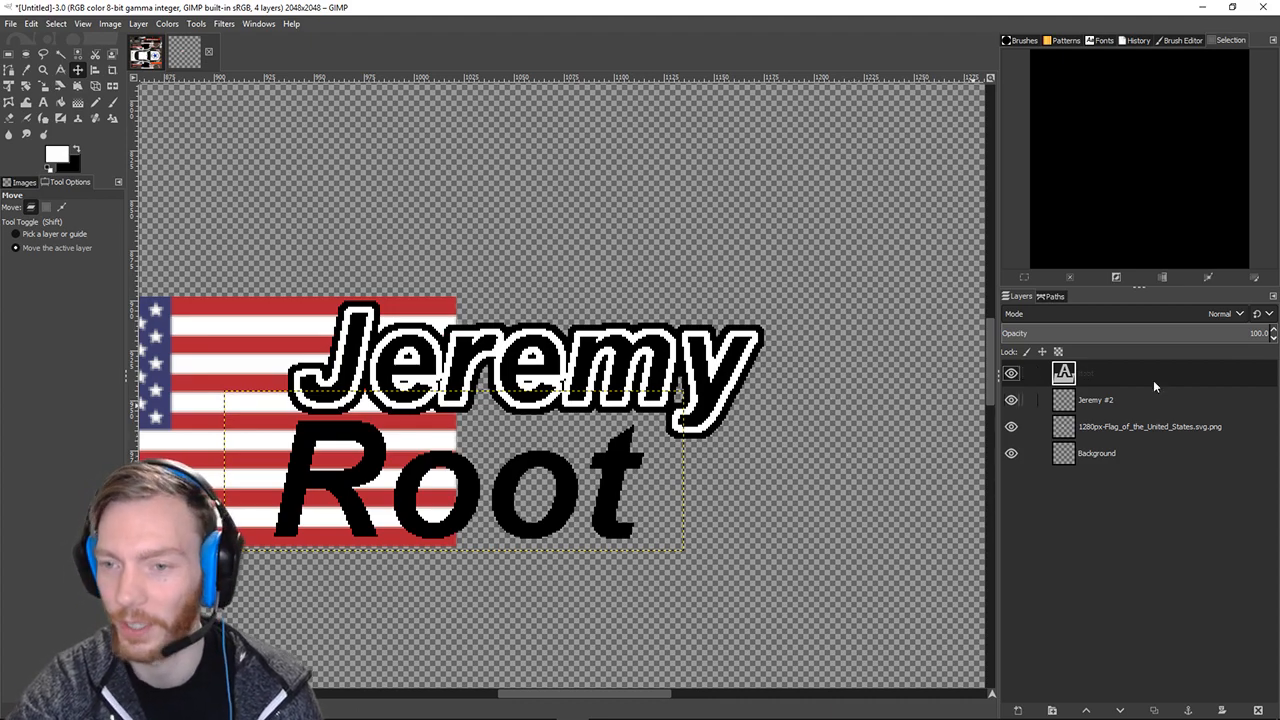
right_click(1086, 378)
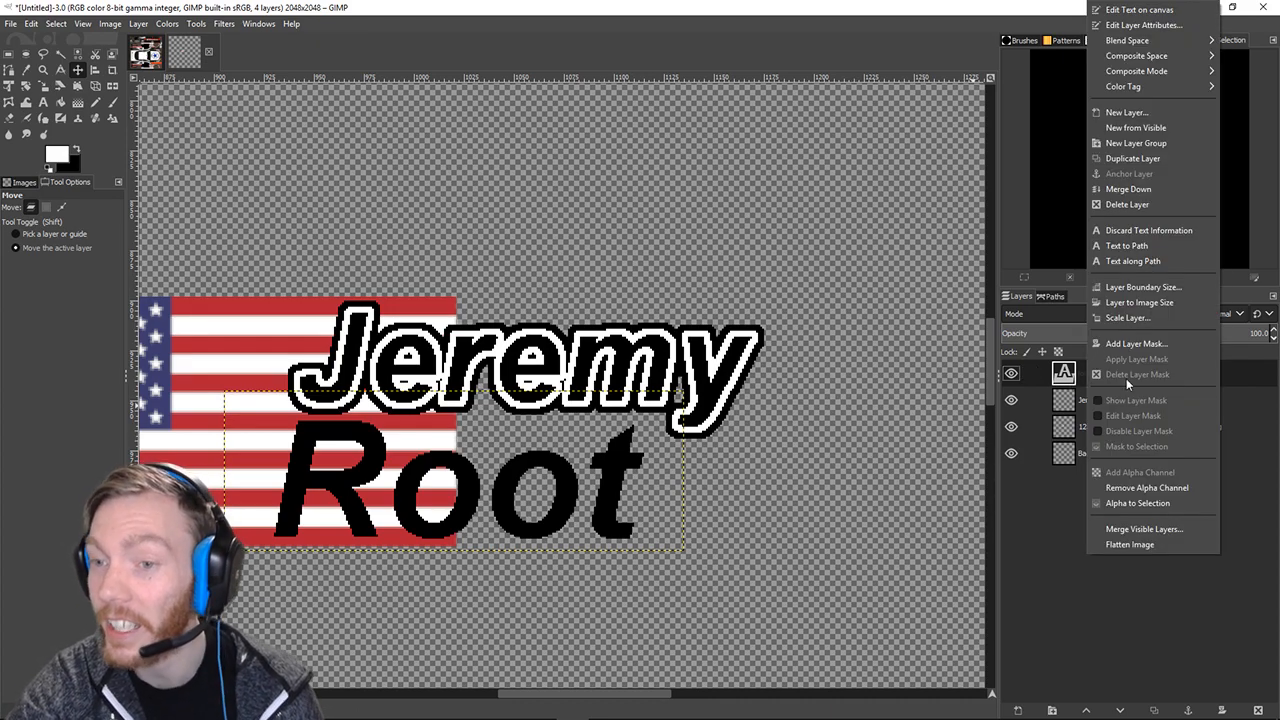
left_click(1133, 158)
left_click_drag(505, 487, 567, 186)
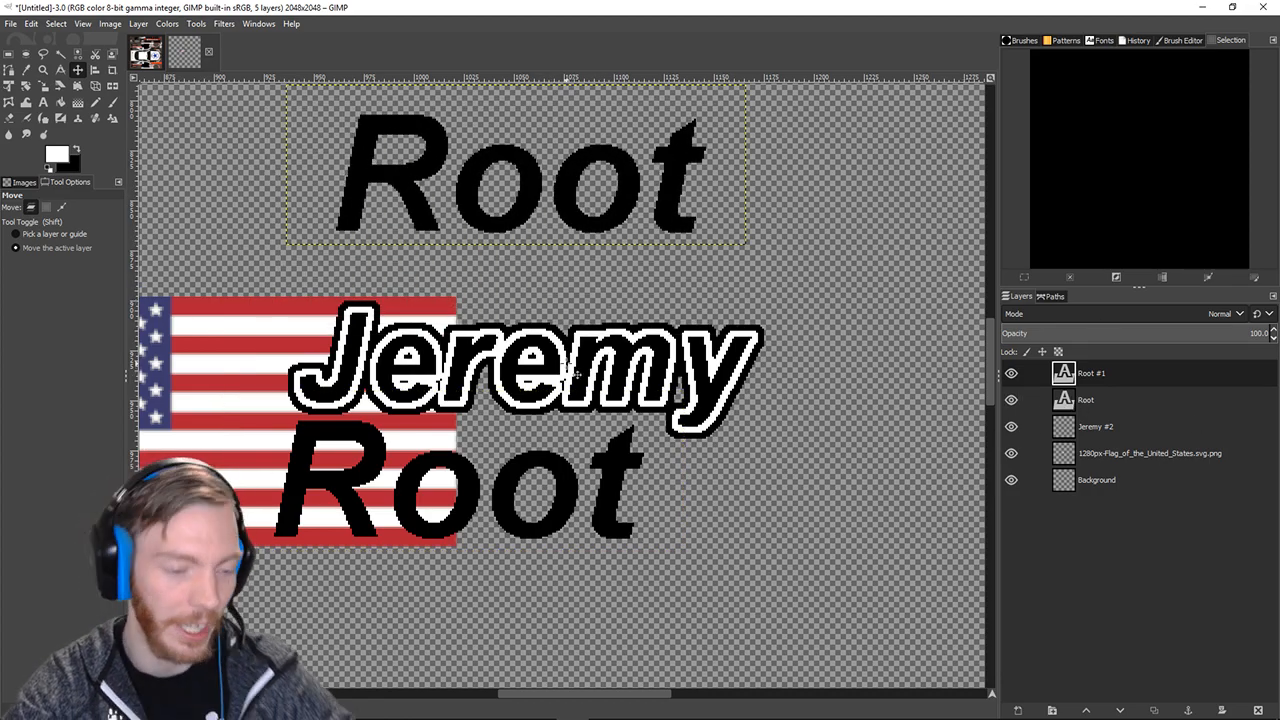
key("ctrl+z")
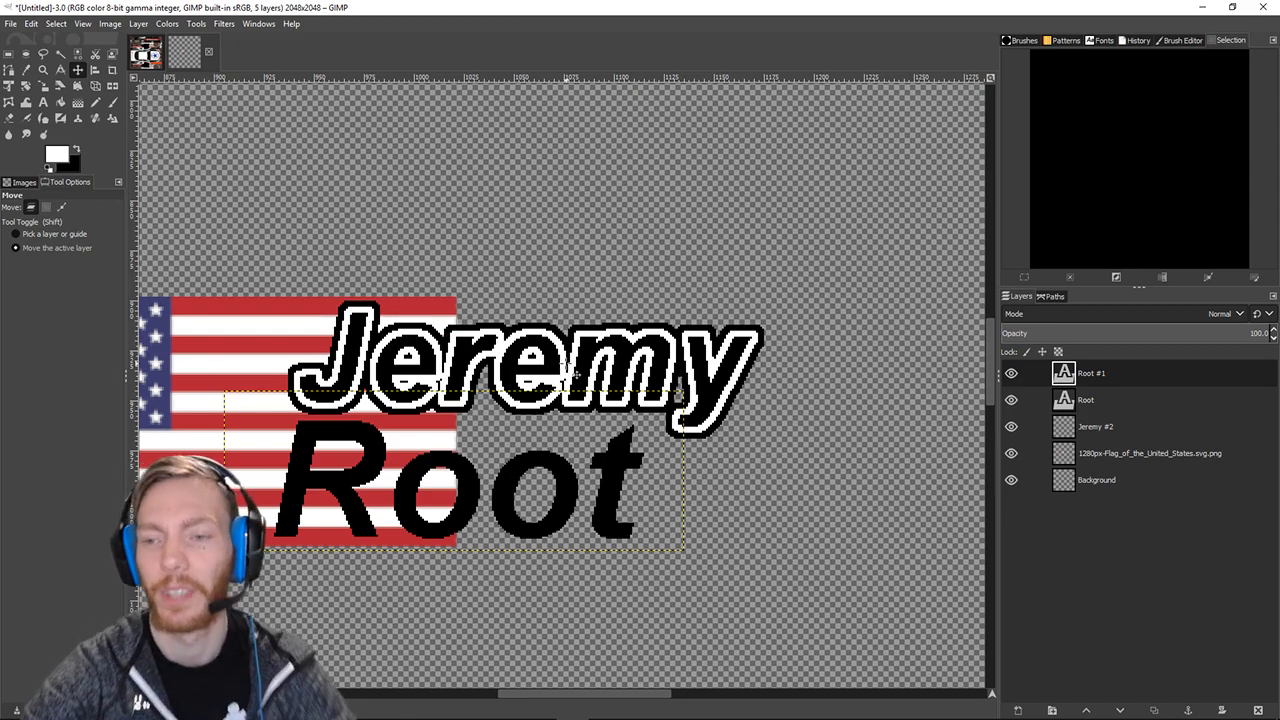
left_click(1070, 404)
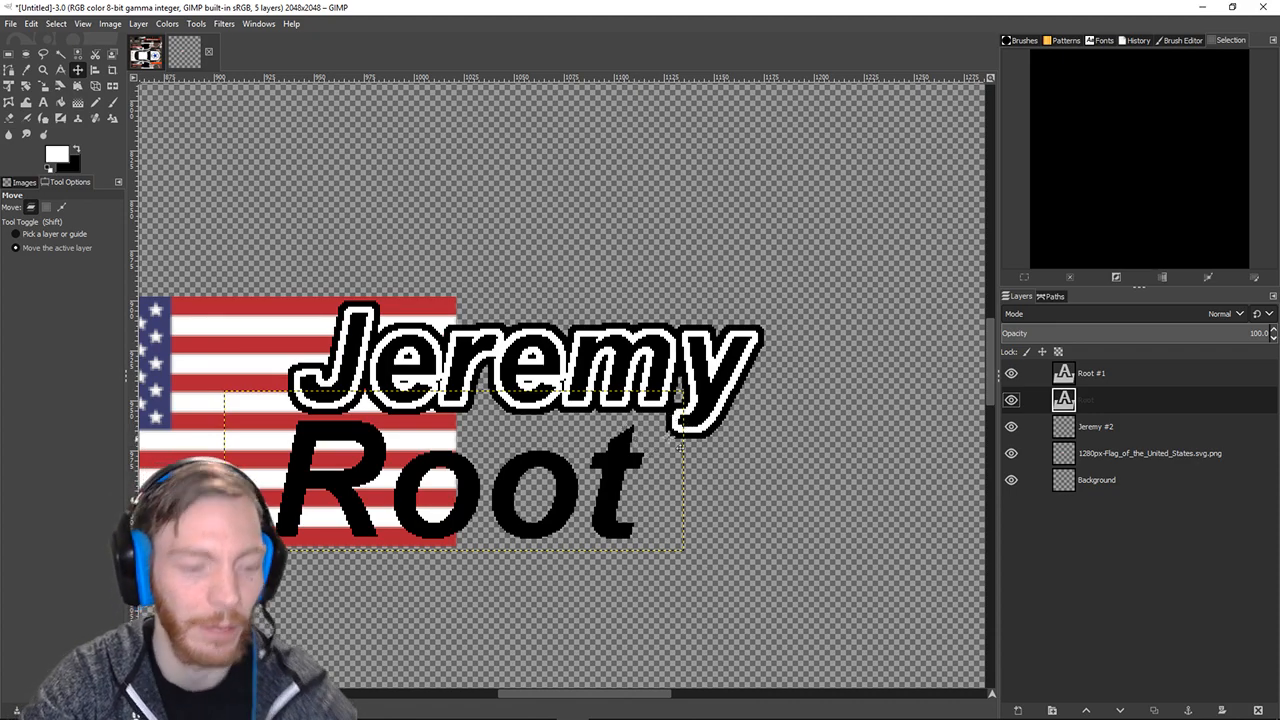
Fuzzy-select the R, both o's and the t of the black Root text.
left_click(60, 54)
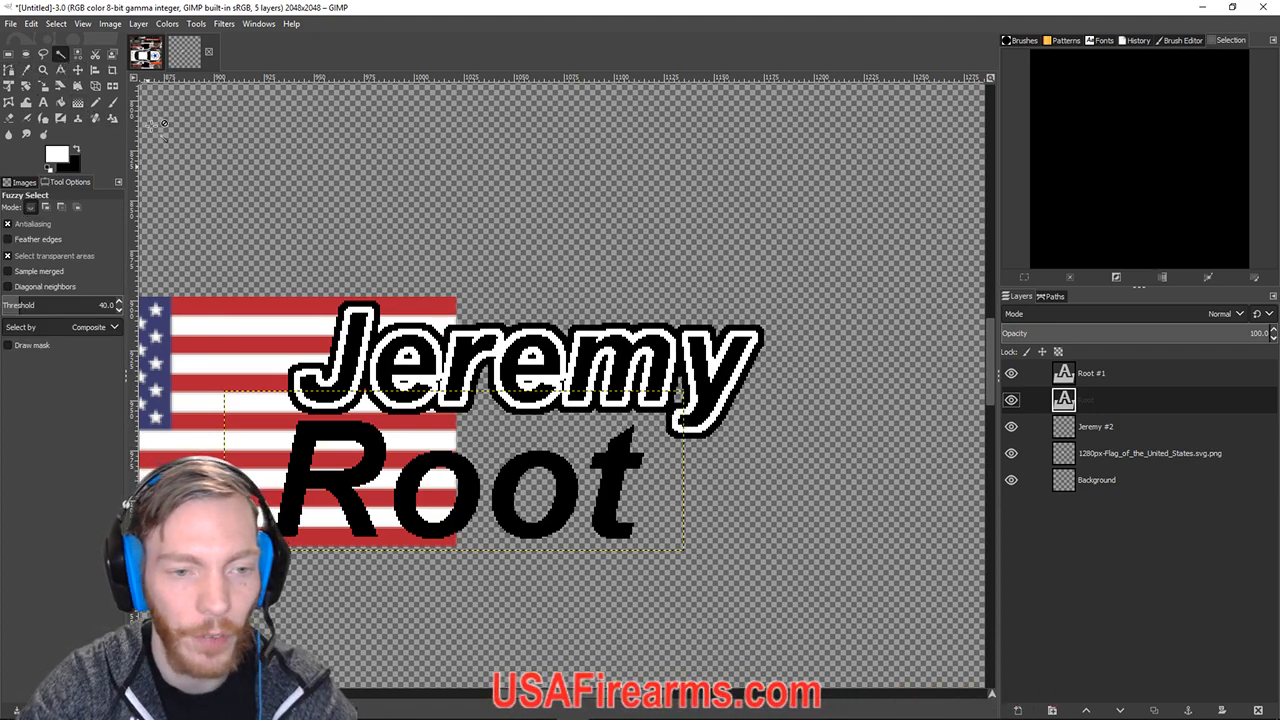
left_click(345, 482)
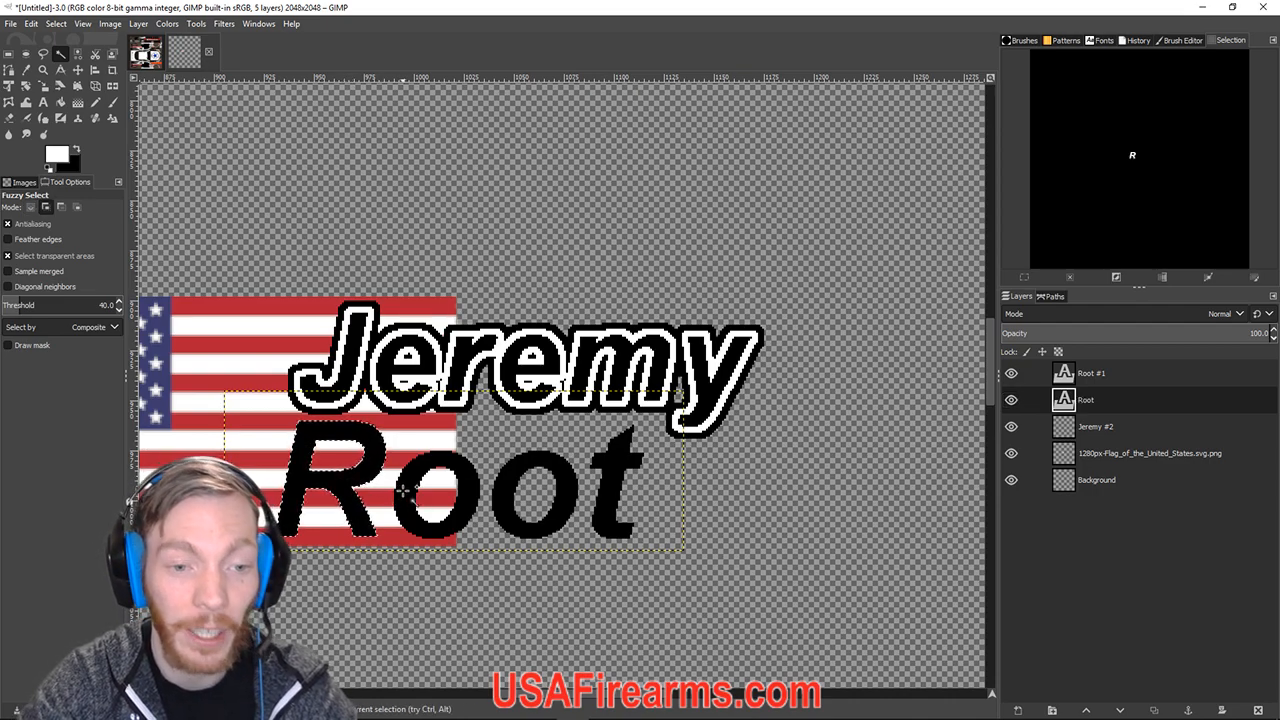
left_click(405, 488)
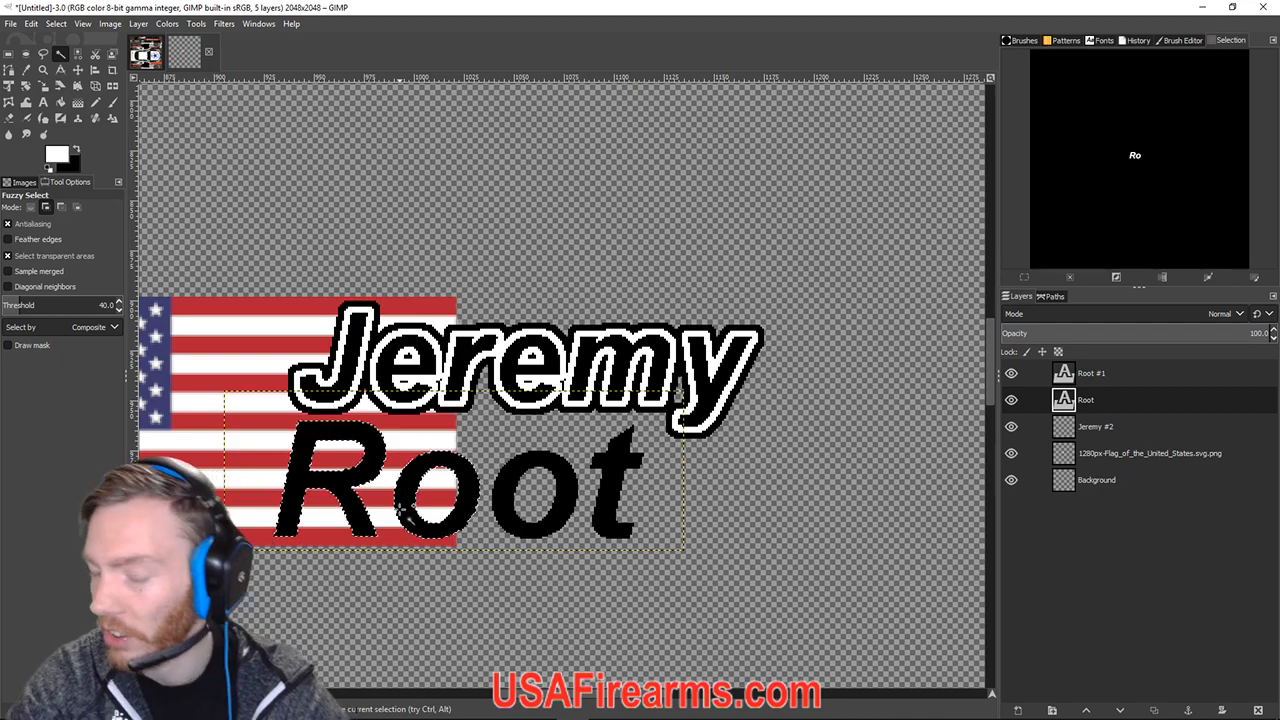
left_click(515, 512)
left_click(605, 512)
left_click(347, 483)
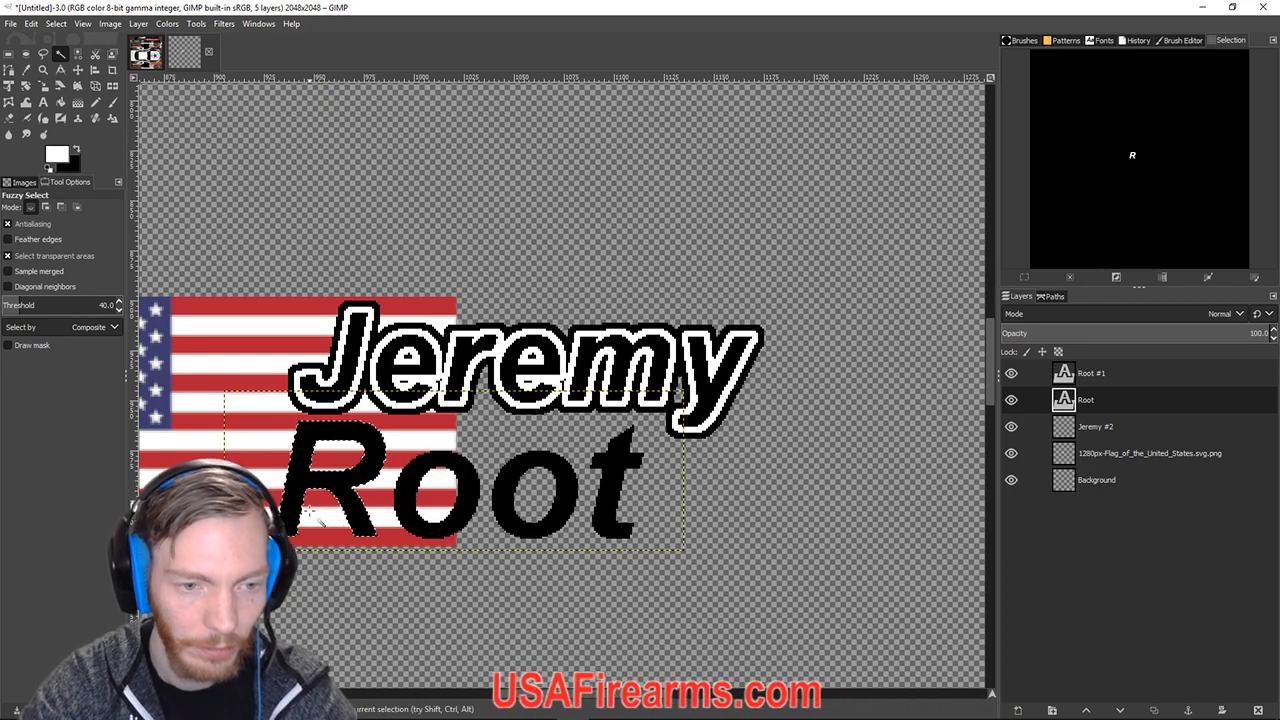
left_click(322, 506)
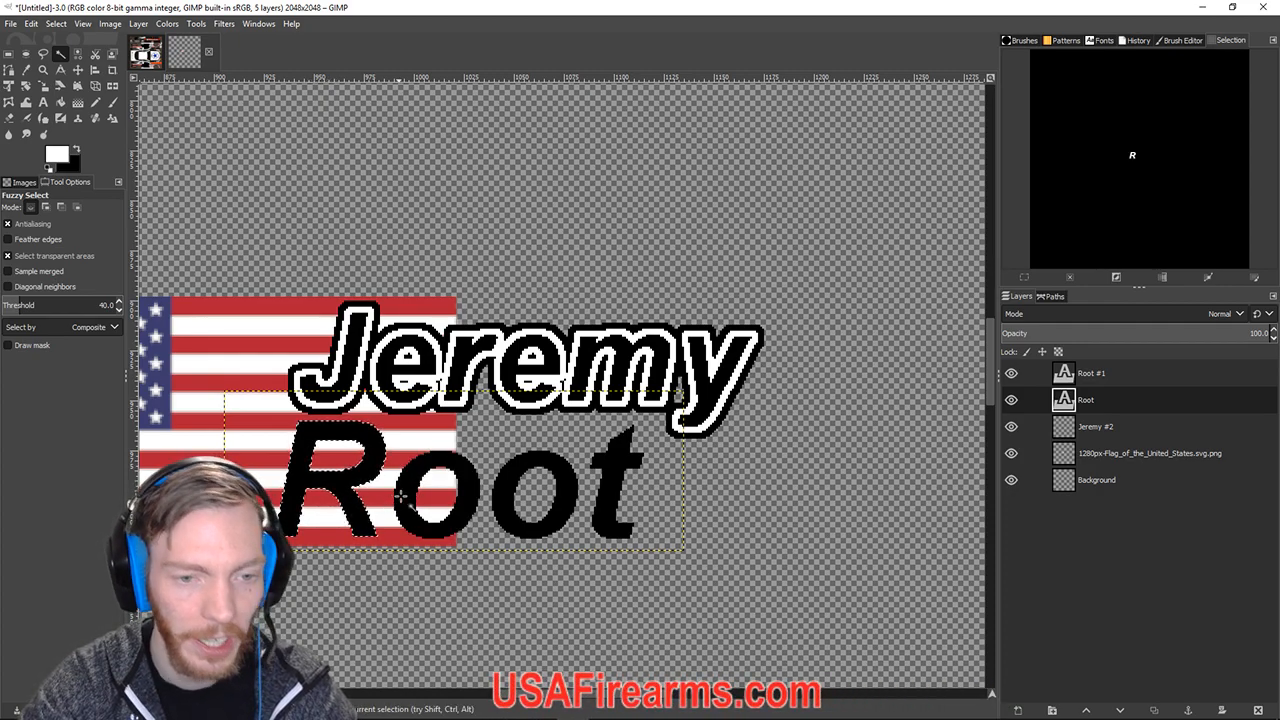
left_click(465, 498, "shift")
left_click(499, 498, "shift")
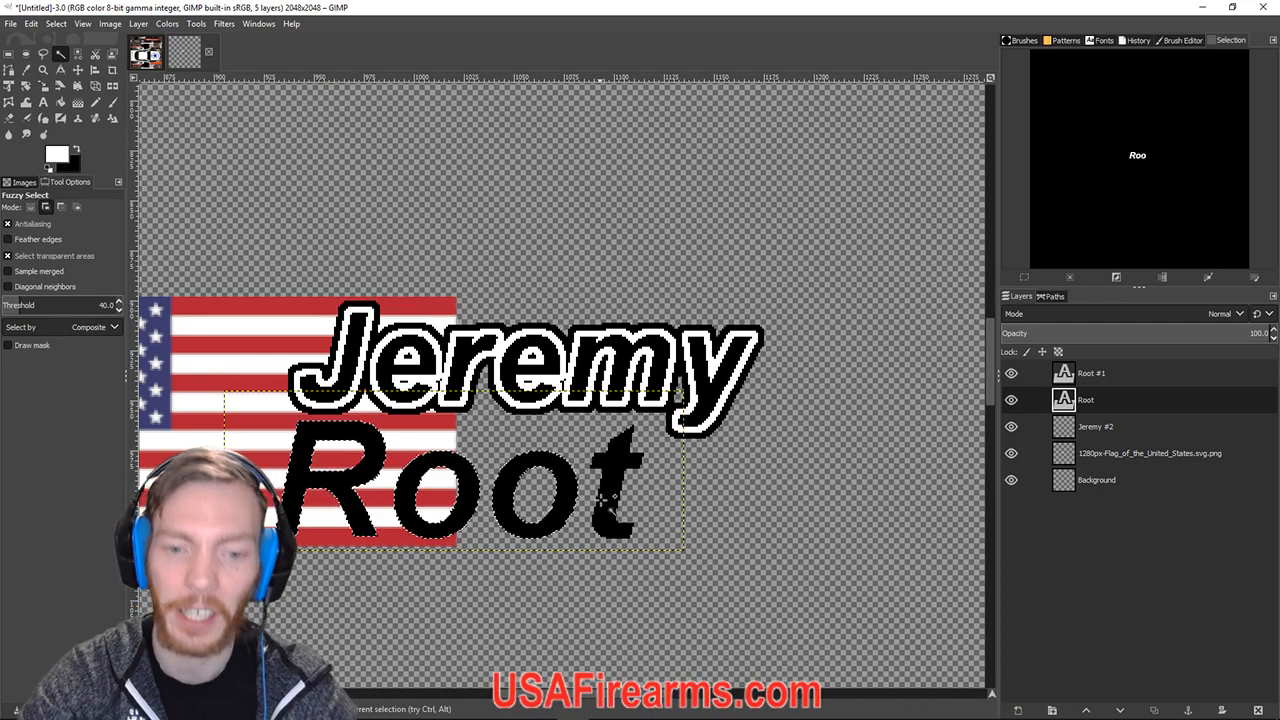
left_click(604, 497, "shift")
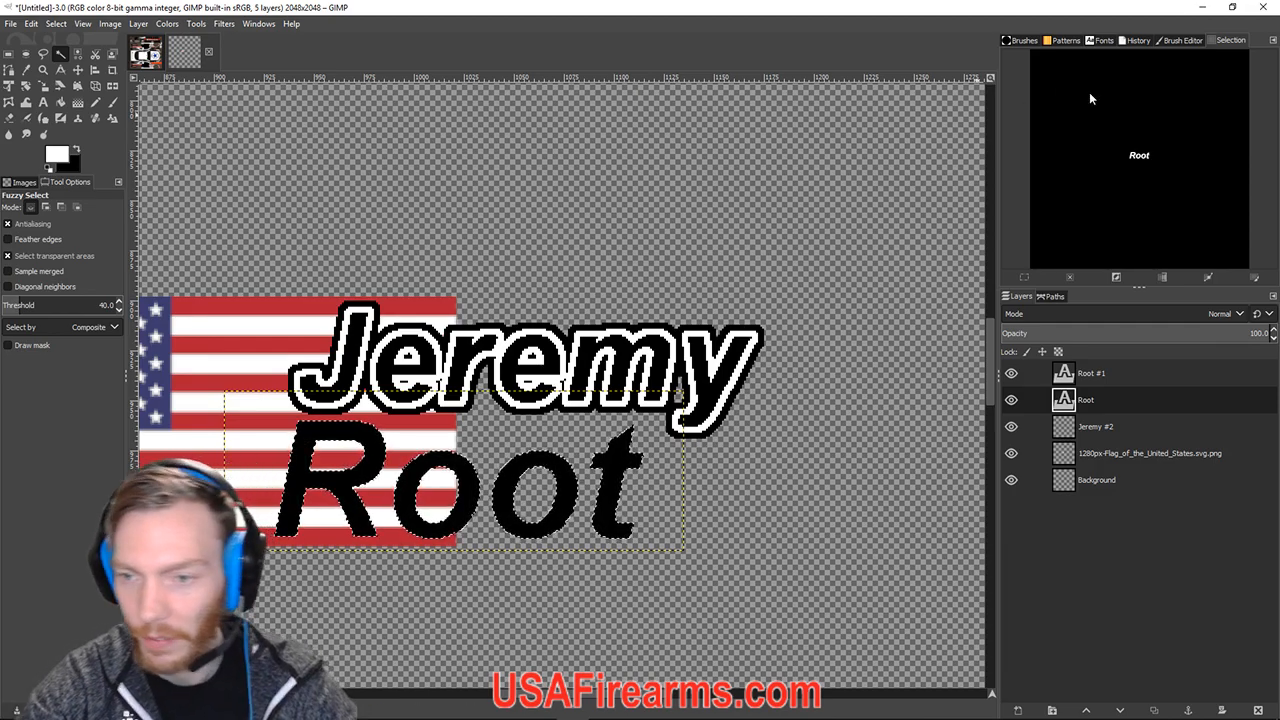
left_click(56, 24)
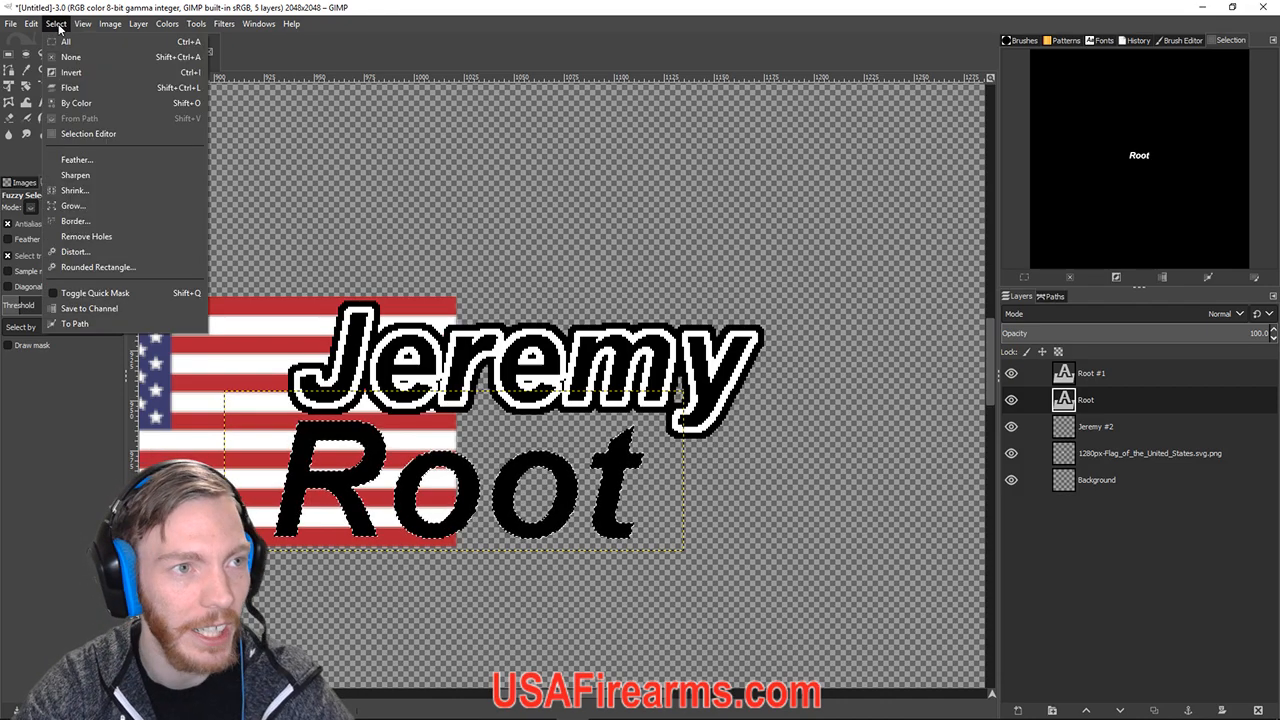
Grow the Root selection and fill it with the white foreground colour.
left_click(73, 205)
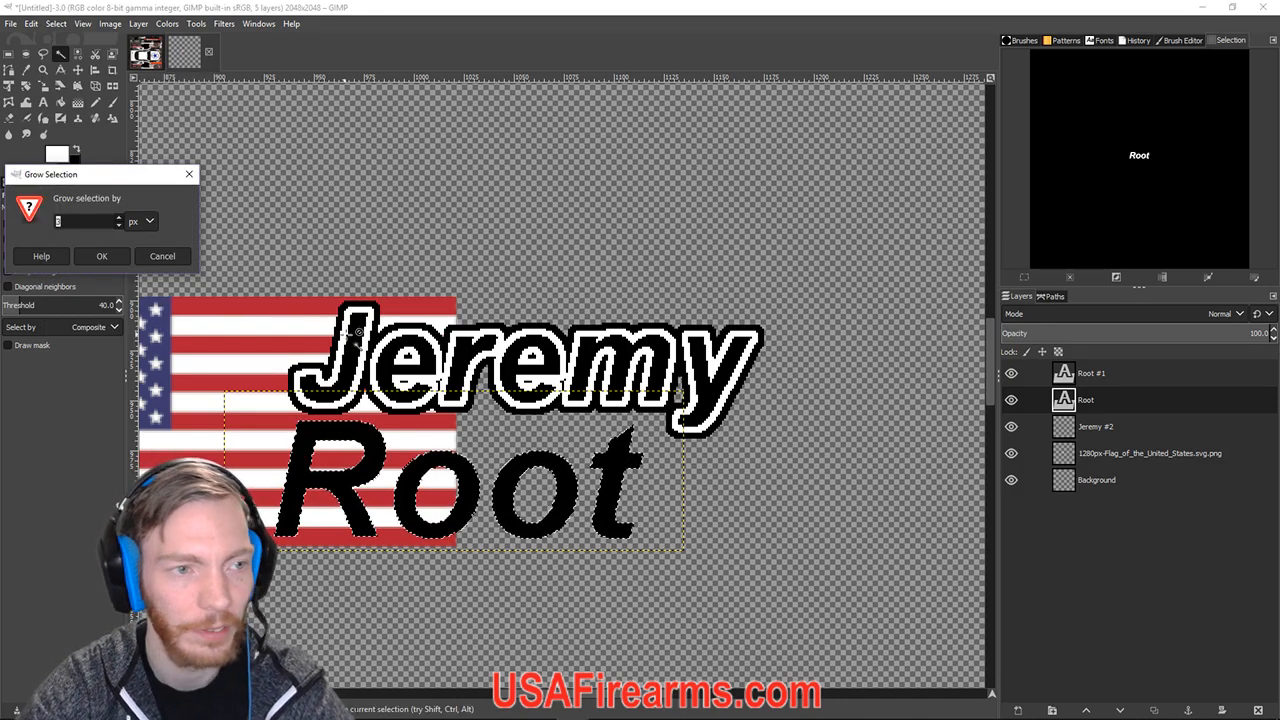
left_click(97, 256)
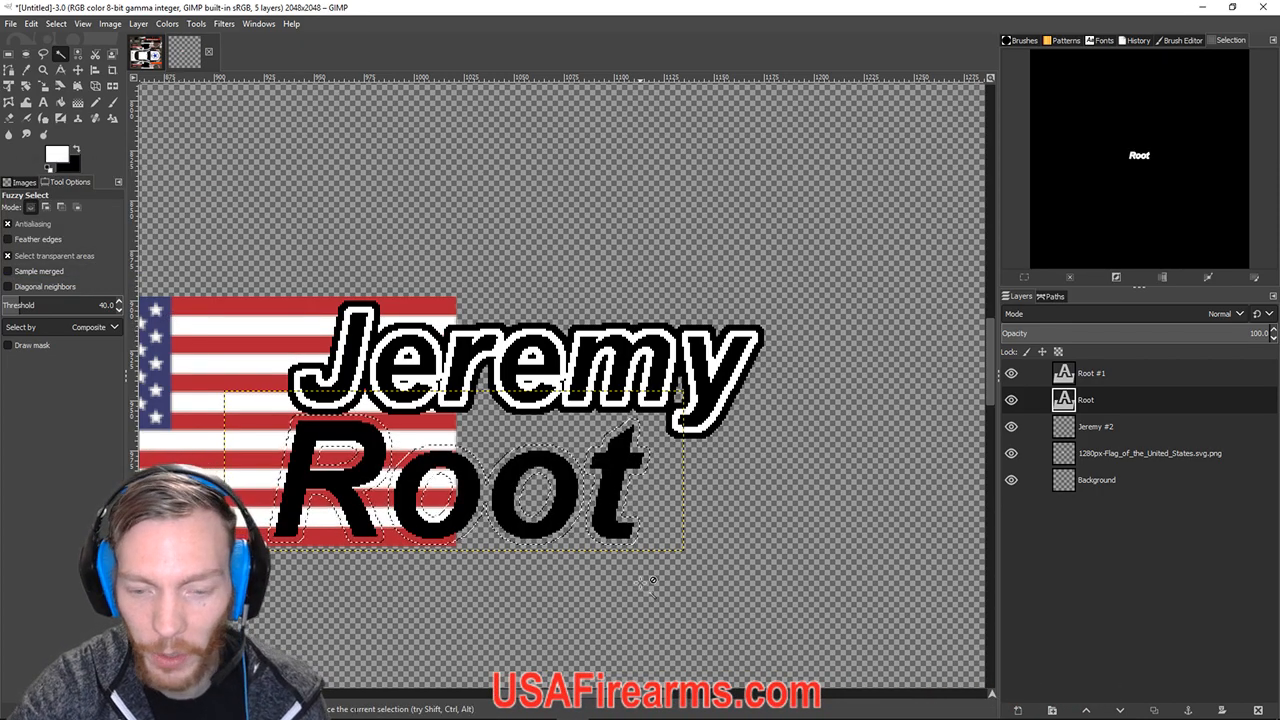
scroll(645, 583, "up", 3, "ctrl")
scroll(594, 482, "down", 1)
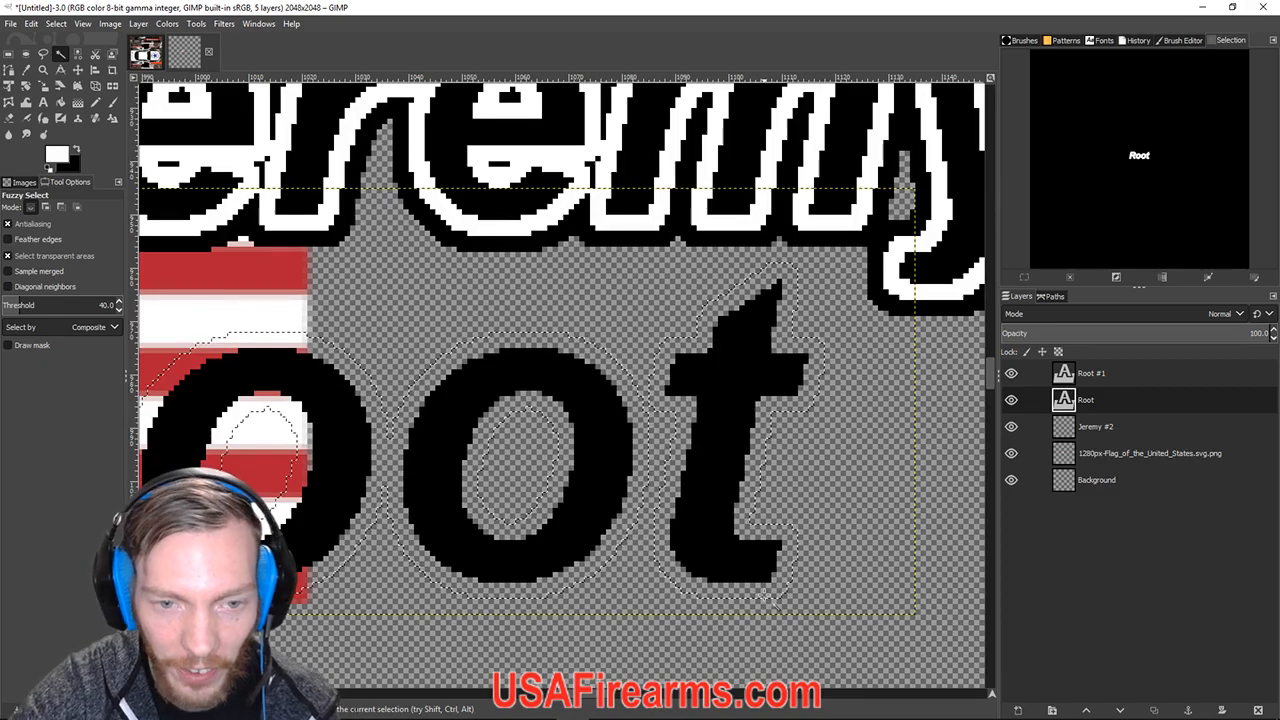
scroll(579, 369, "up", 3)
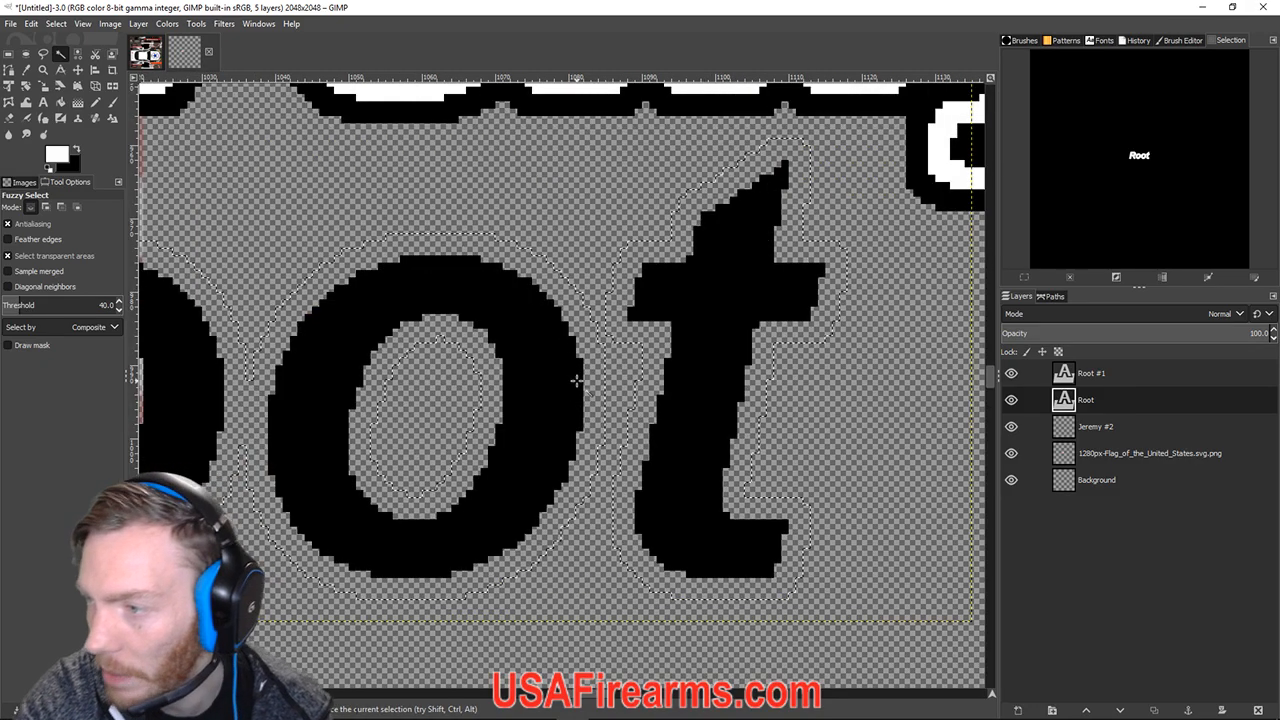
scroll(577, 374, "down", 1)
scroll(575, 381, "down", 1, "ctrl")
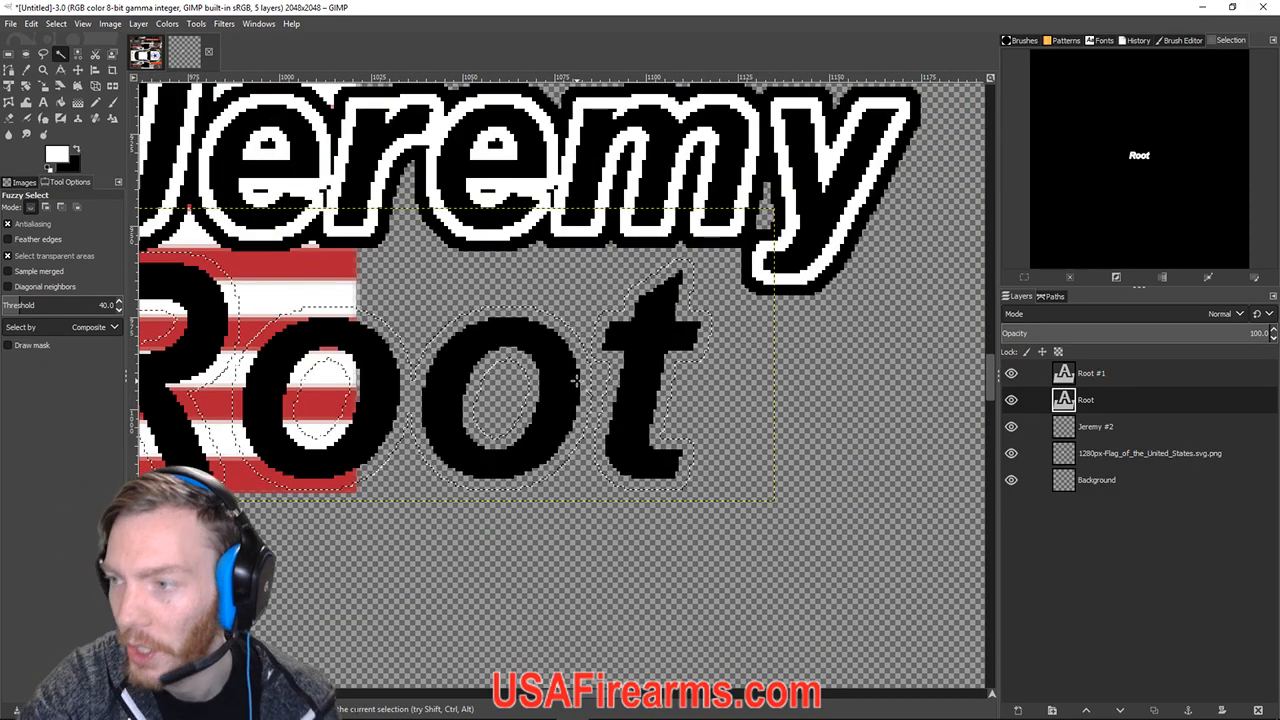
left_click(31, 23)
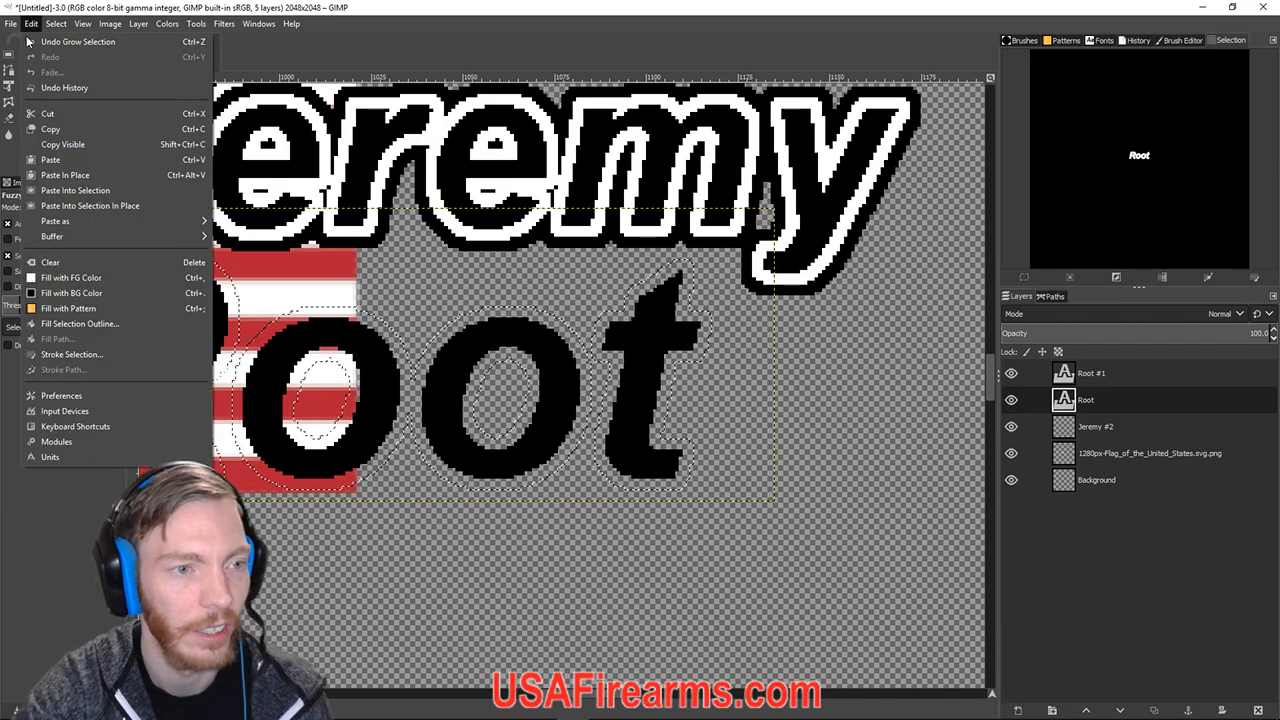
left_click(70, 277)
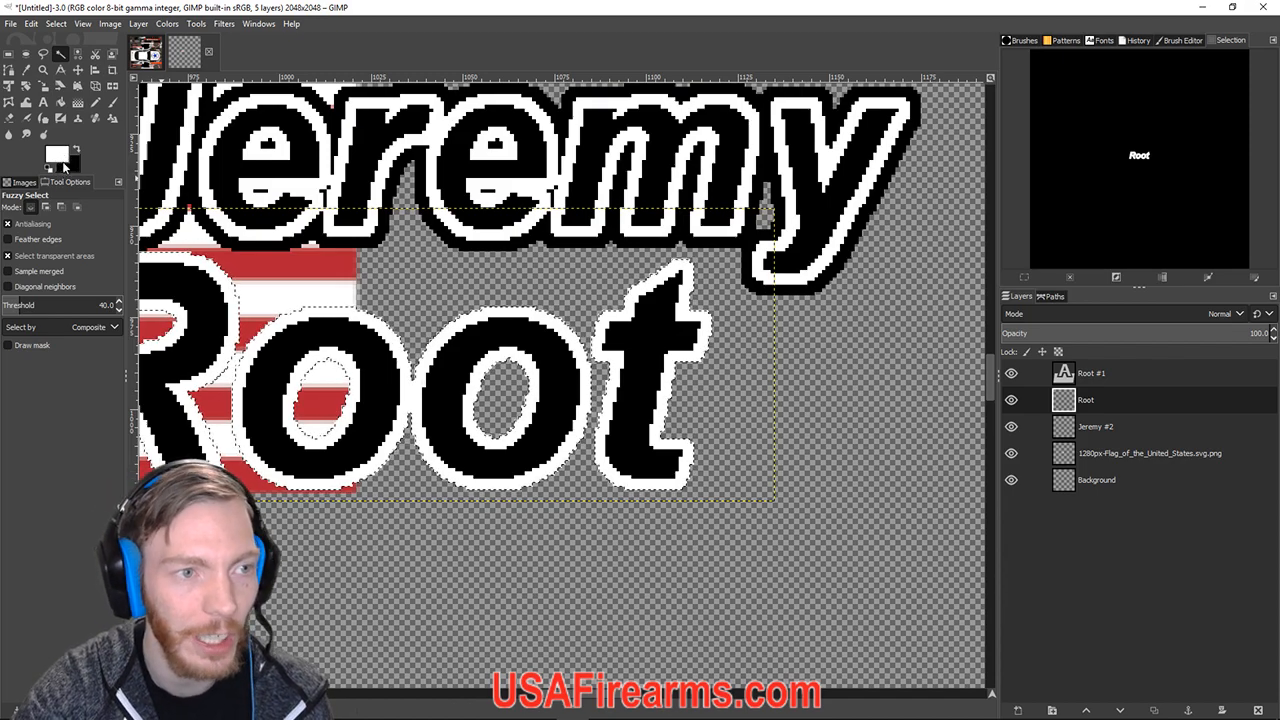
left_click(58, 153)
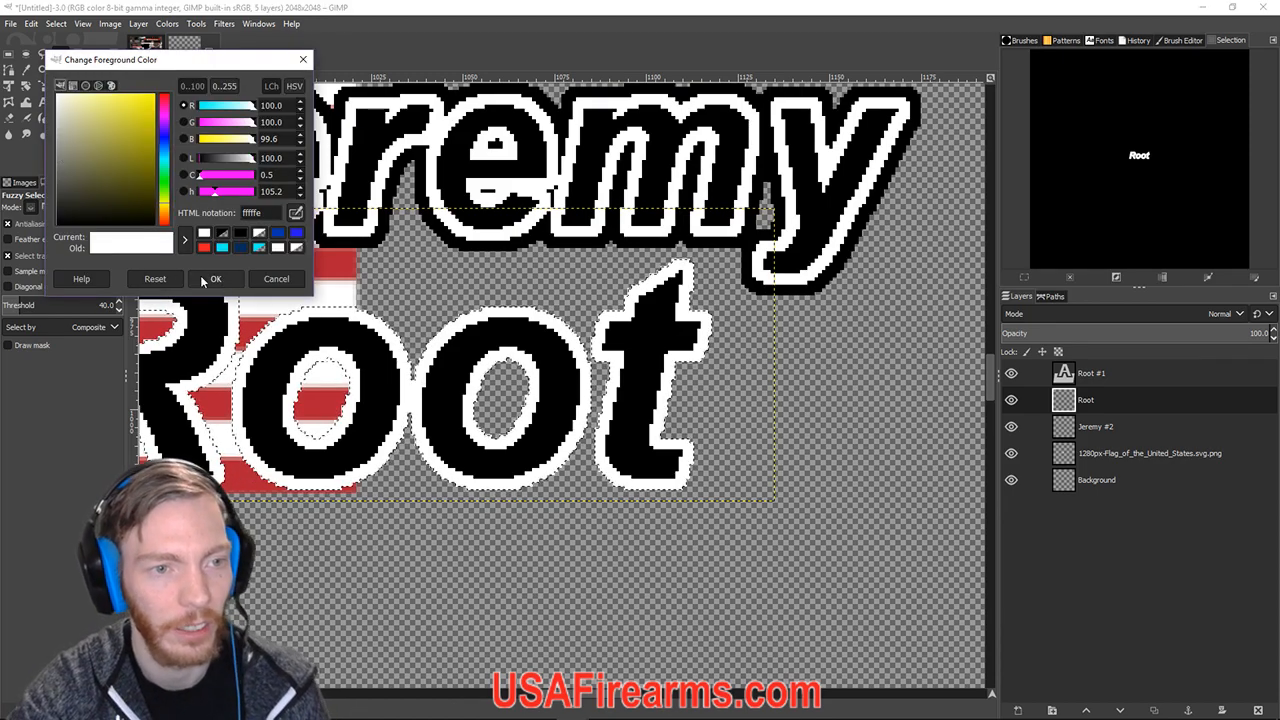
left_click(212, 279)
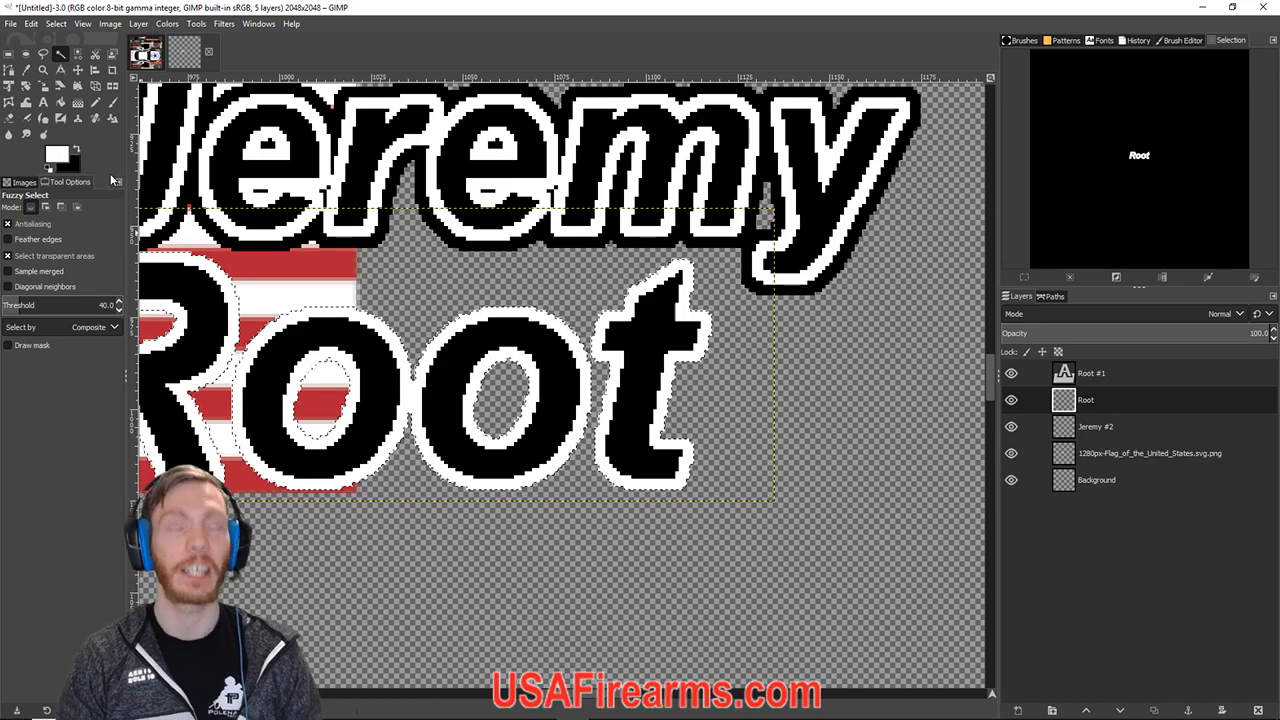
Place the white outline layer beneath the Root #1 text in the layer stack.
scroll(590, 368, "down", 3)
left_click_drag(1091, 402, 1094, 375)
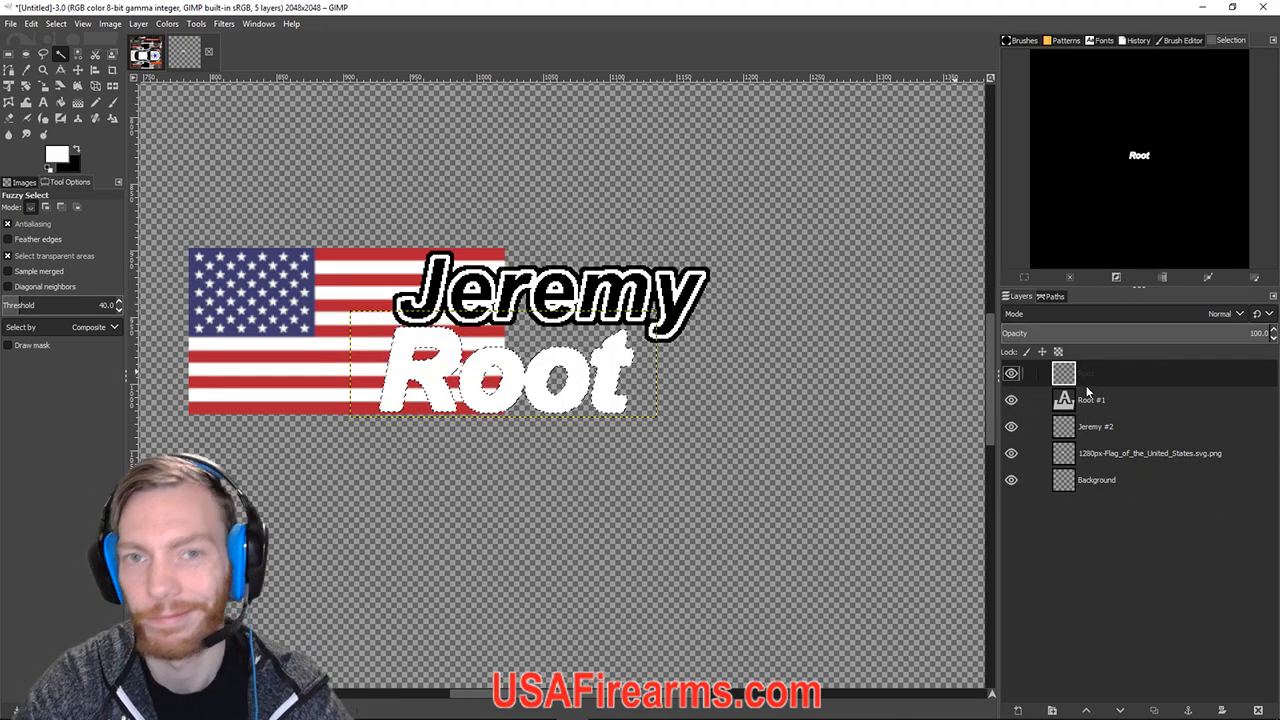
left_click_drag(1080, 380, 1080, 416)
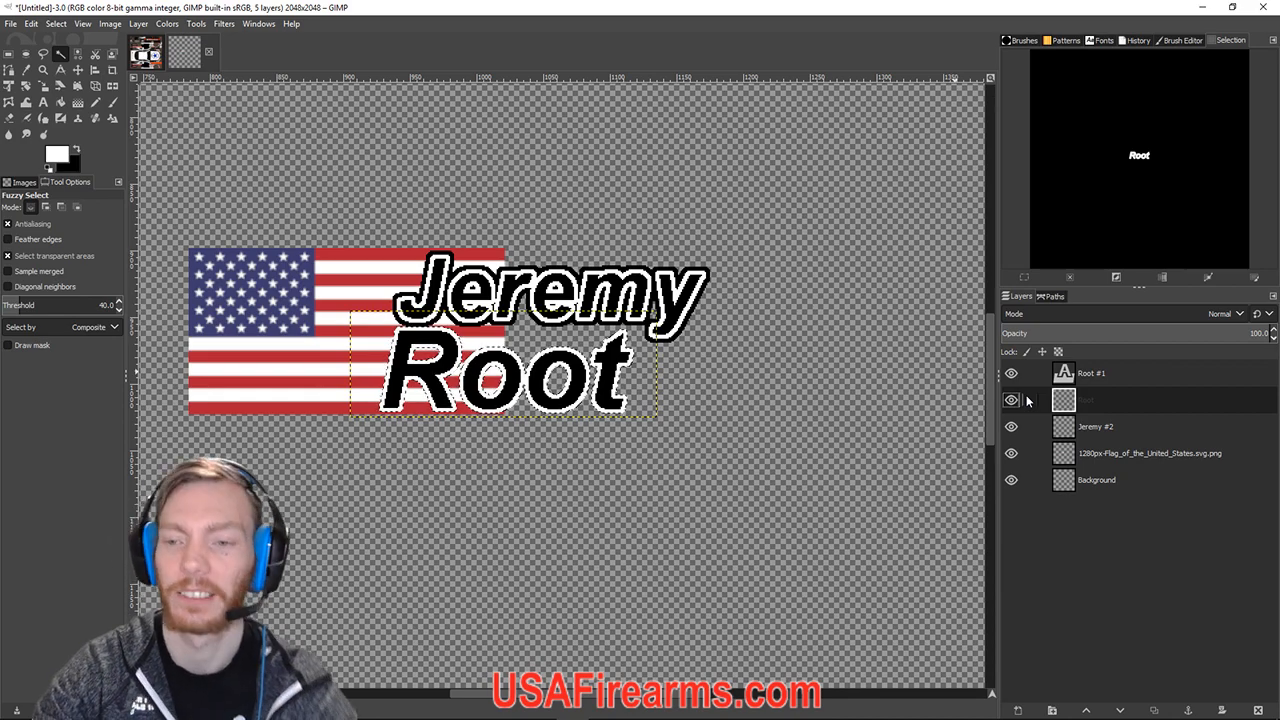
Duplicate the outline layer as Root #2 and select the lower Root layer.
right_click(1076, 384)
left_click(1066, 398)
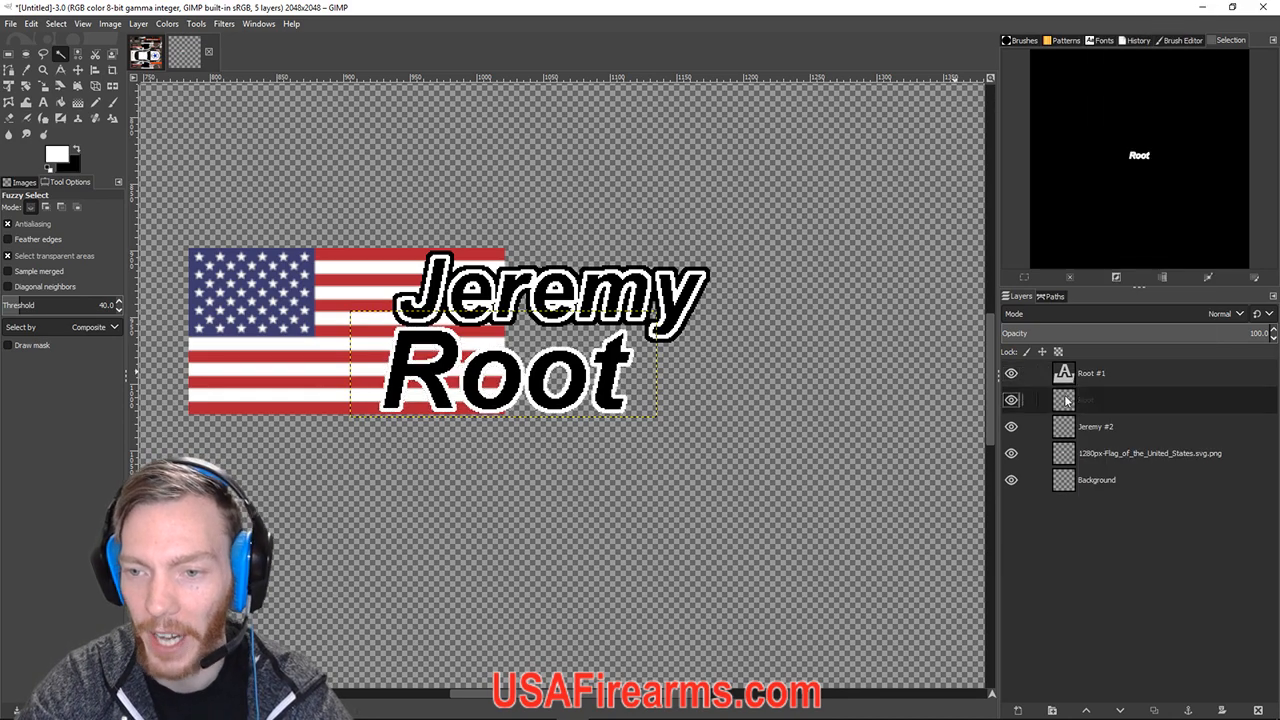
right_click(1065, 400)
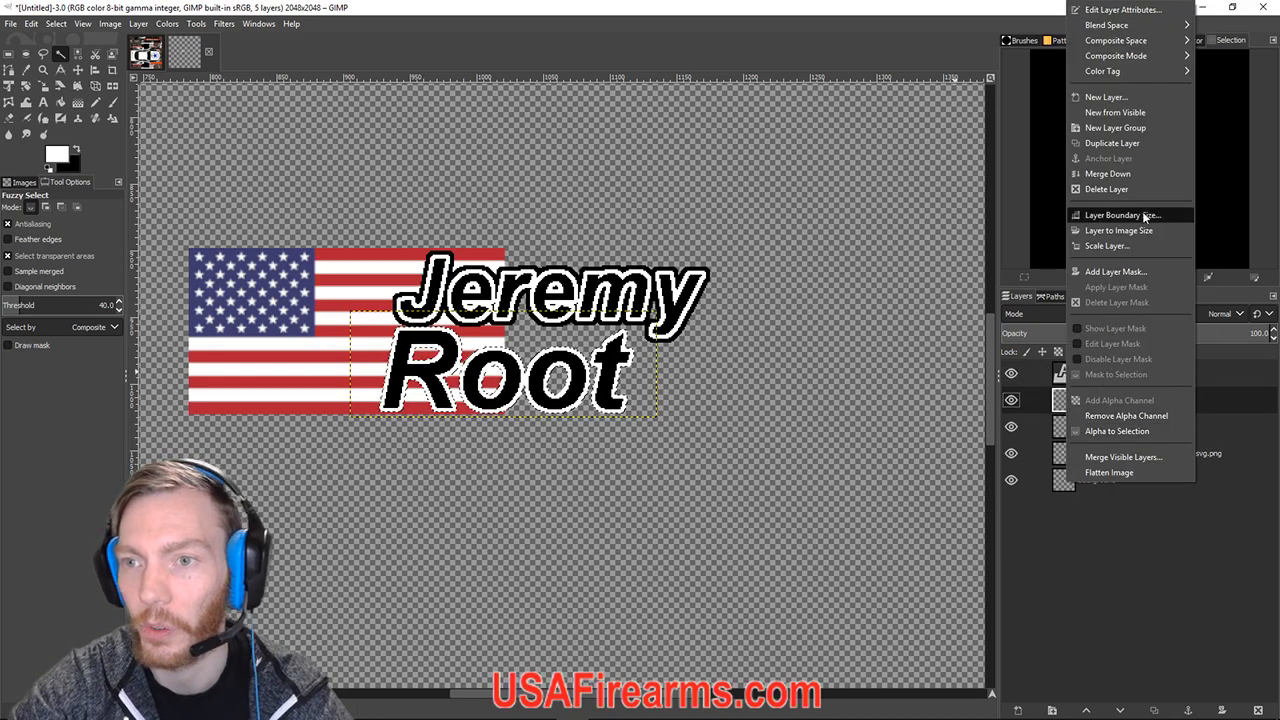
left_click(1057, 398)
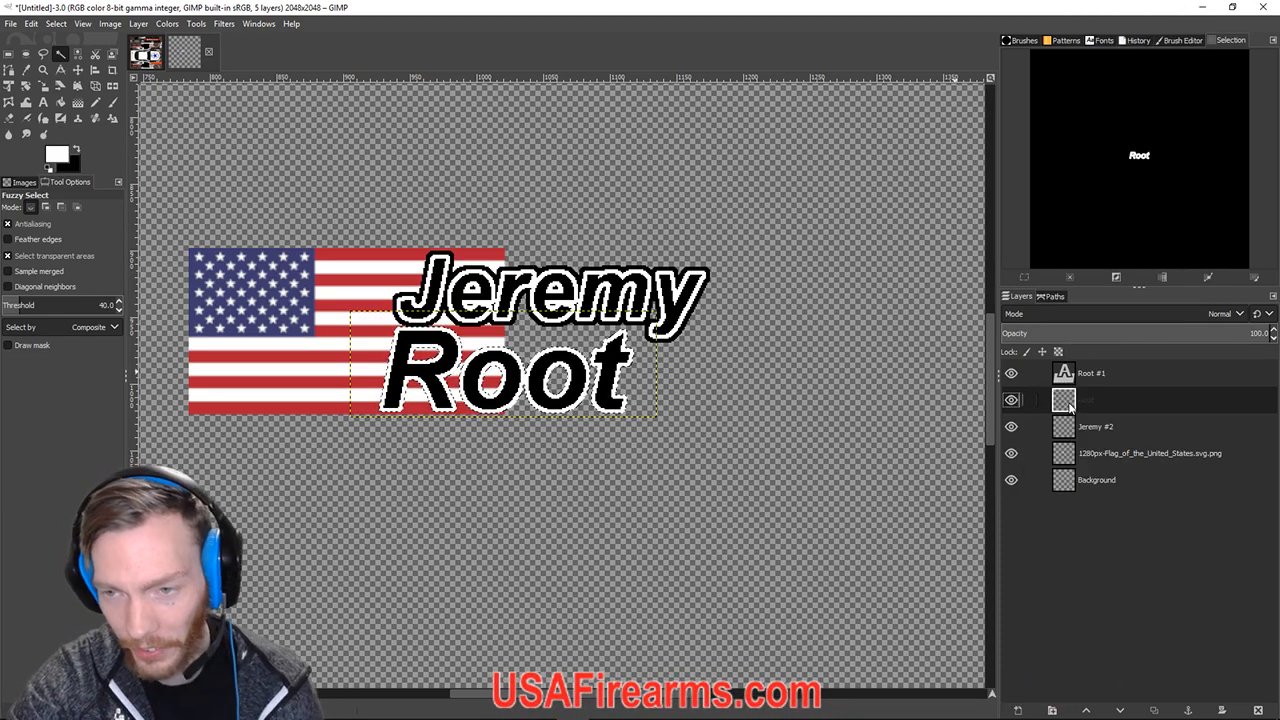
right_click(1069, 405)
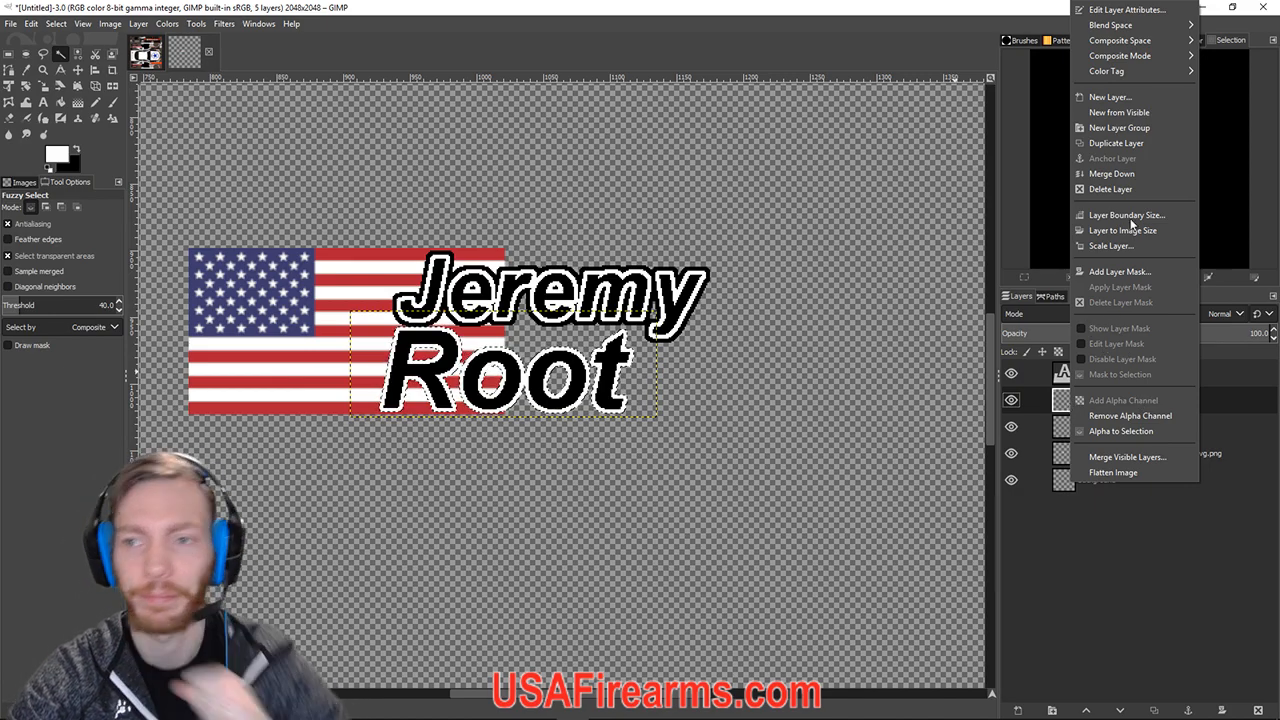
left_click(1114, 146)
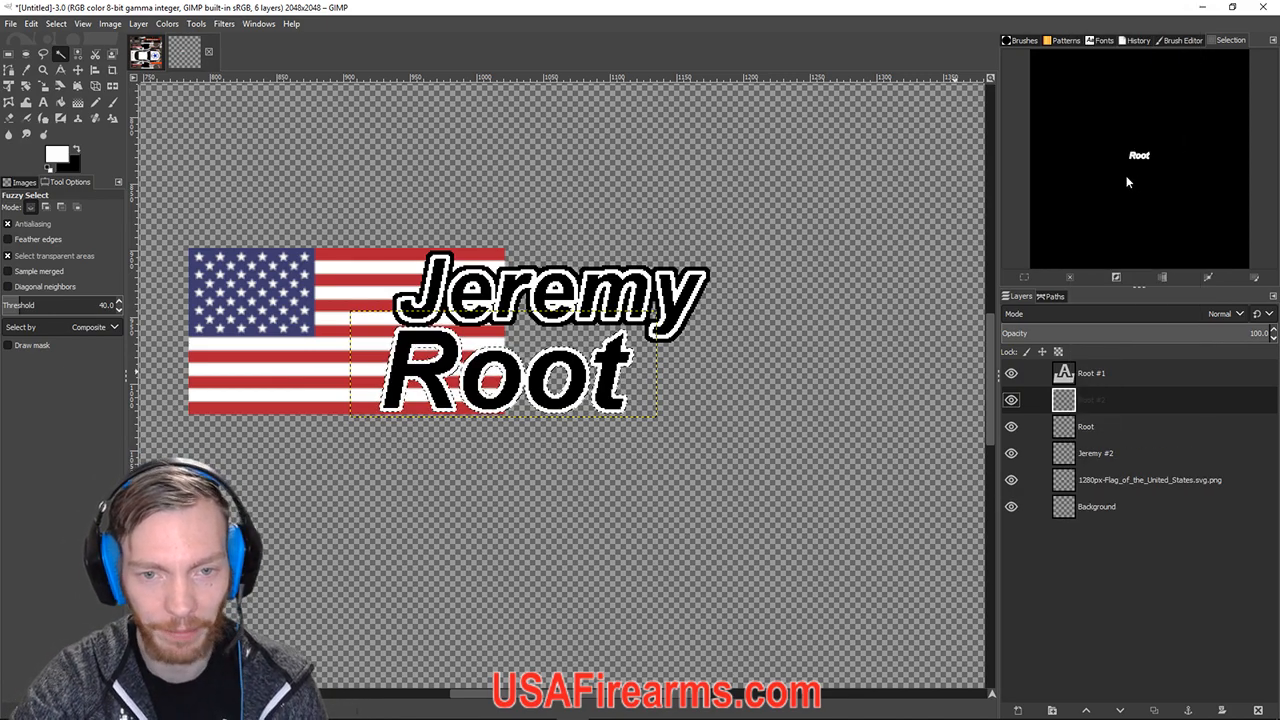
left_click(1086, 426)
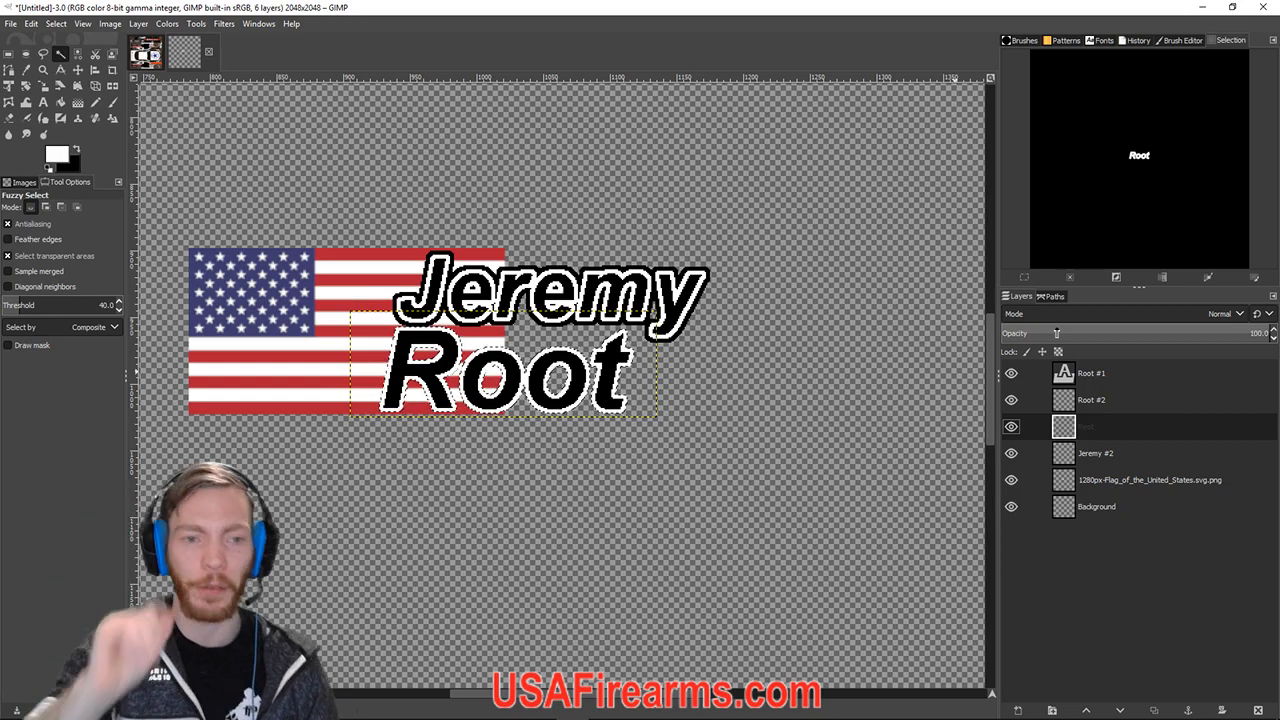
Grow the Root selection further and fill it on the lower Root layer for a thicker border.
left_click(56, 23)
left_click(73, 205)
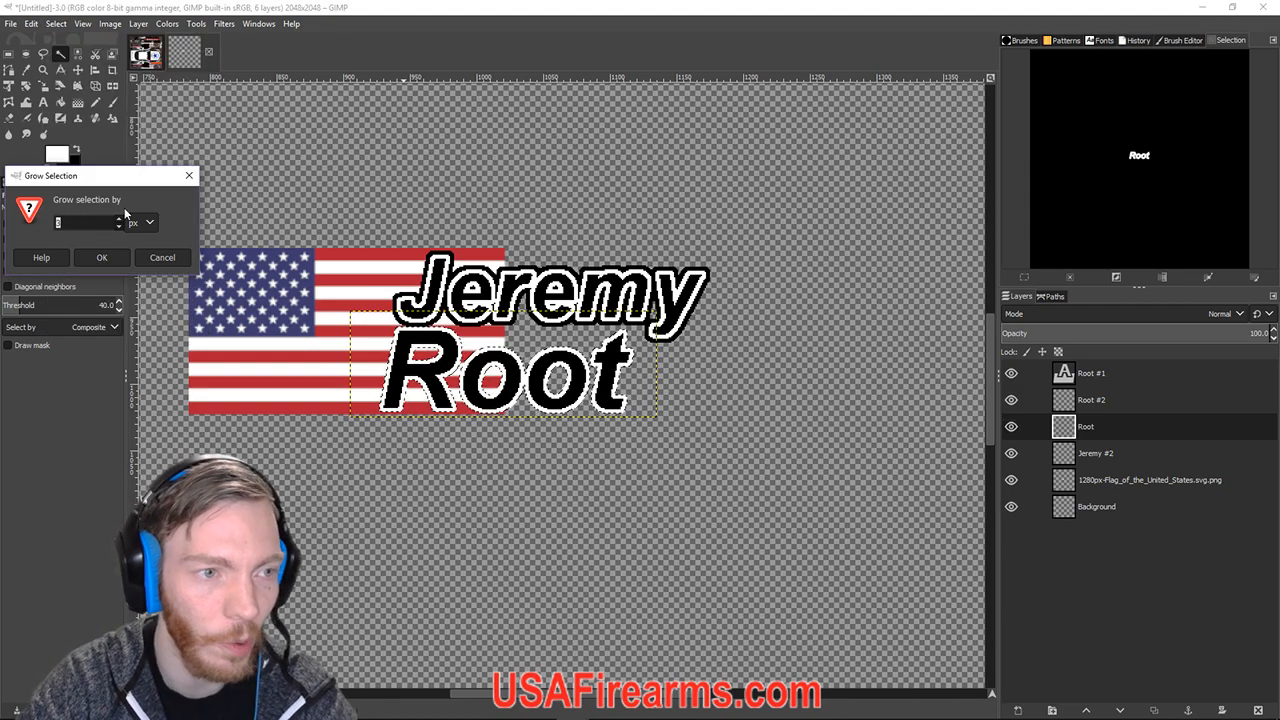
left_click(101, 257)
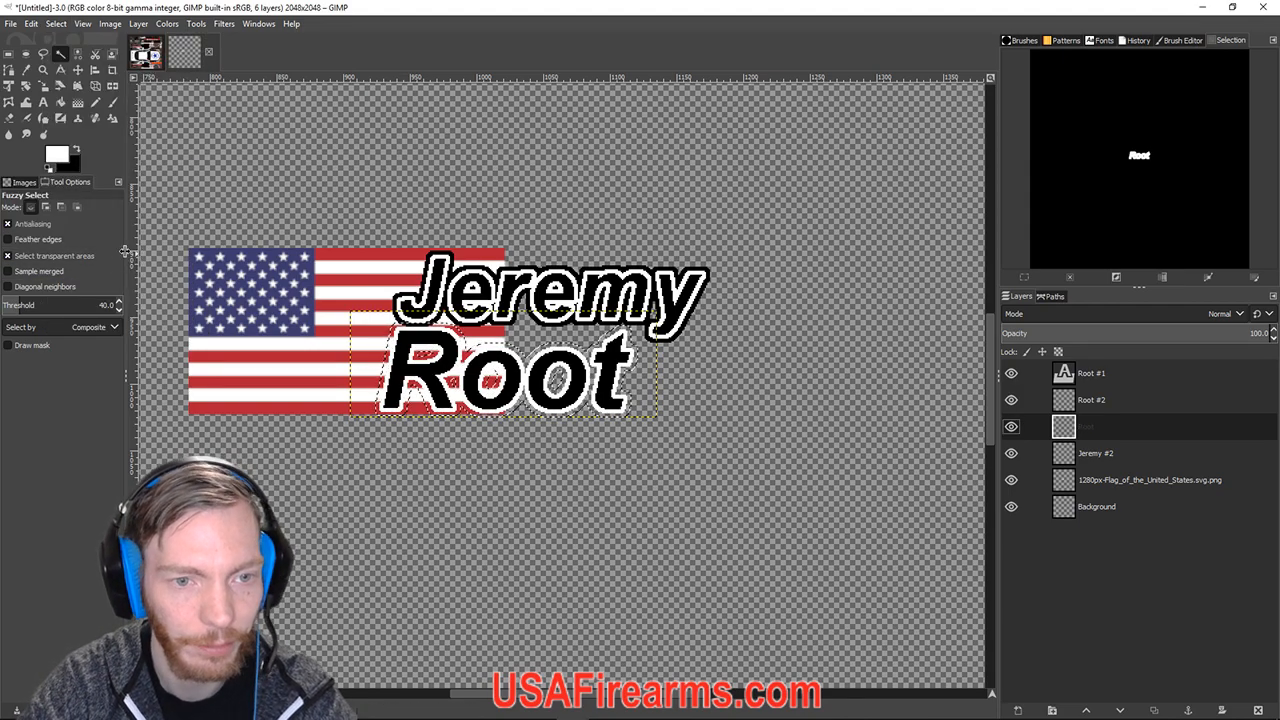
left_click(41, 29)
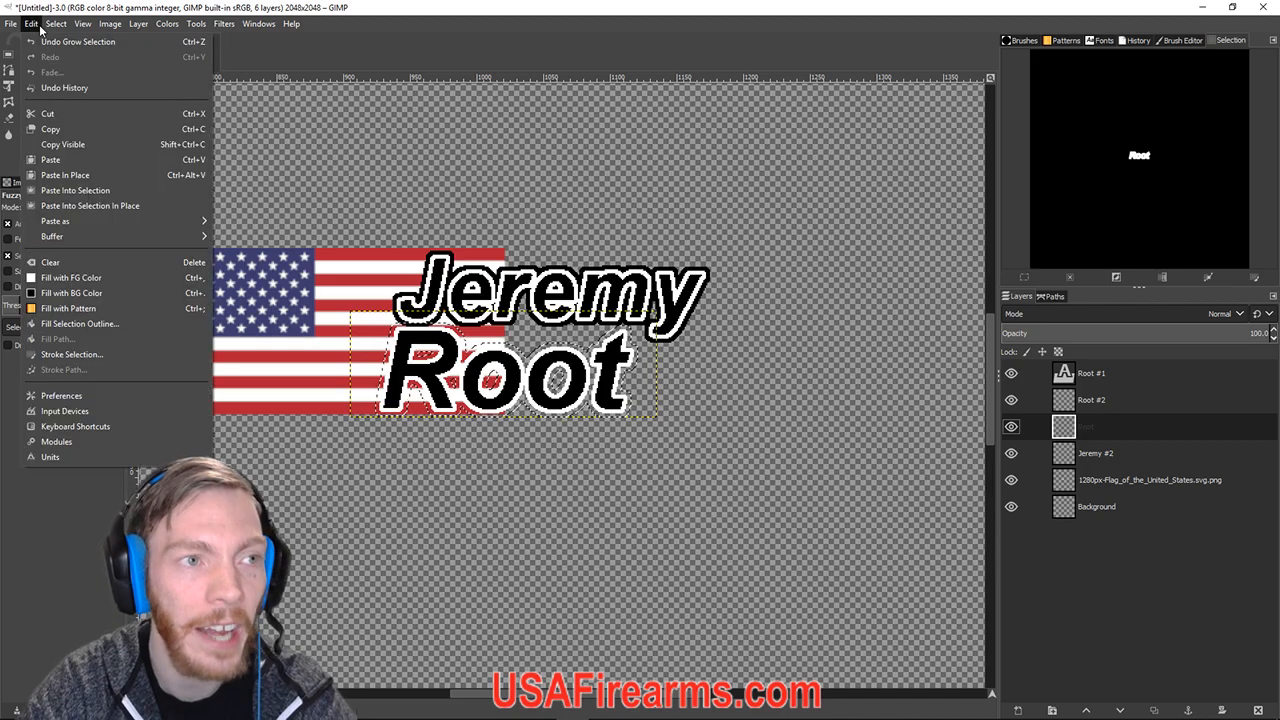
left_click(70, 277)
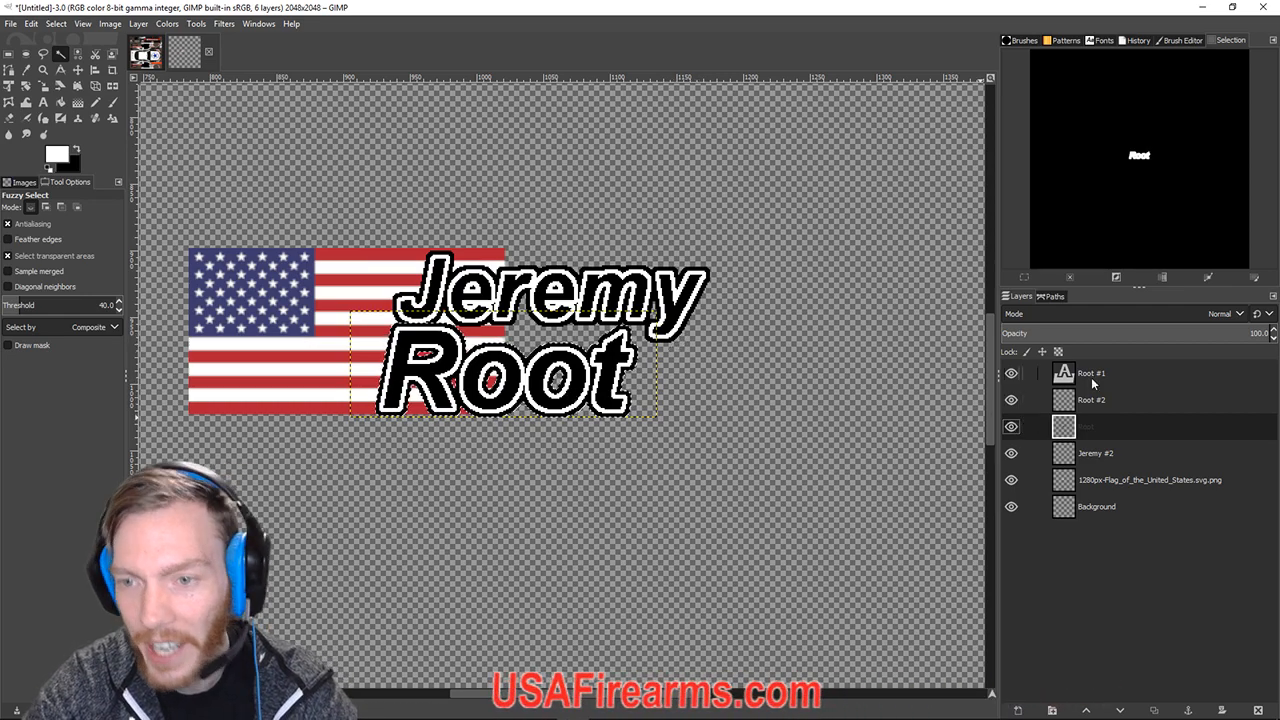
left_click(1091, 378)
left_click(1090, 425)
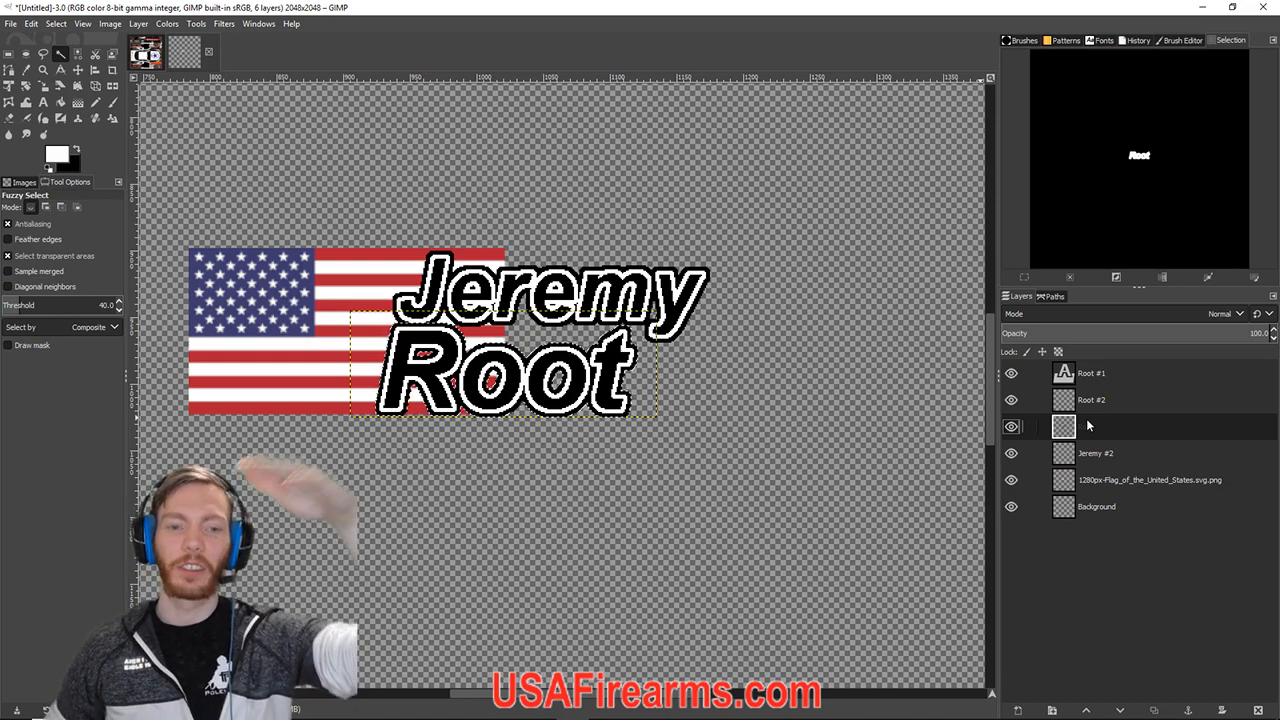
left_click_drag(1086, 420, 1090, 369)
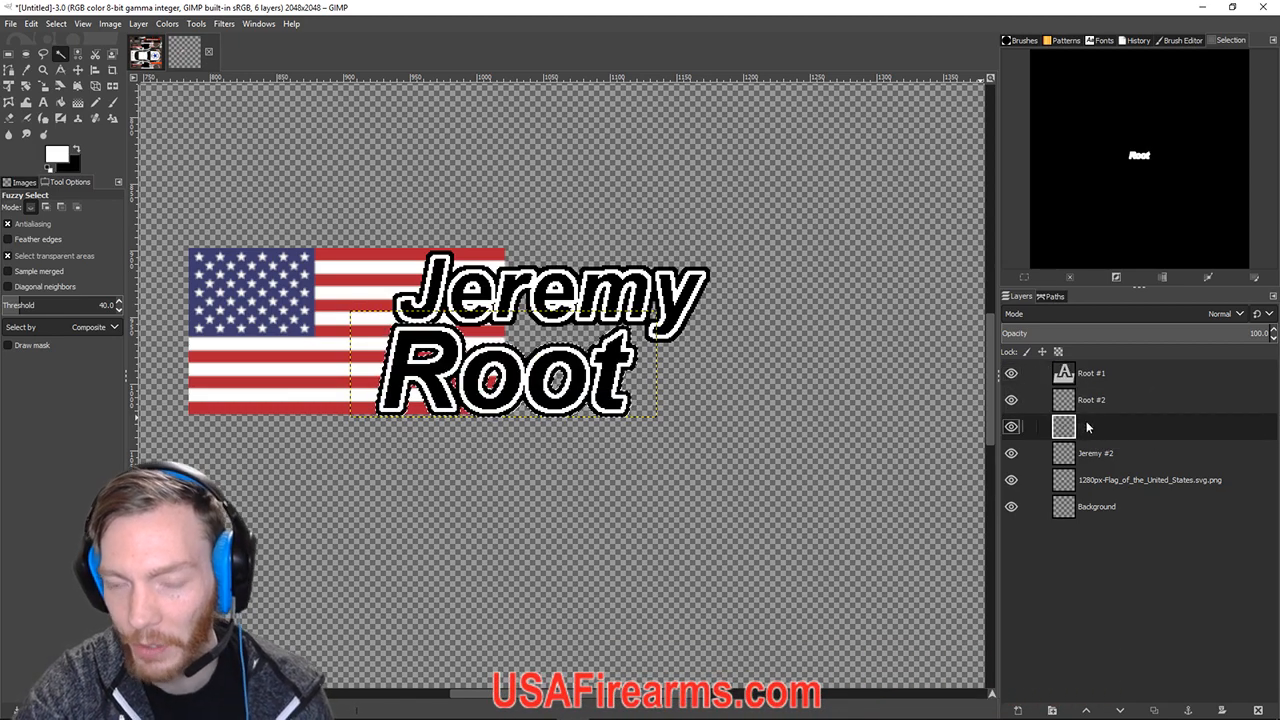
Merge Root #1 and its outline layer down into the Root layer, leaving four layers.
left_click(1068, 383)
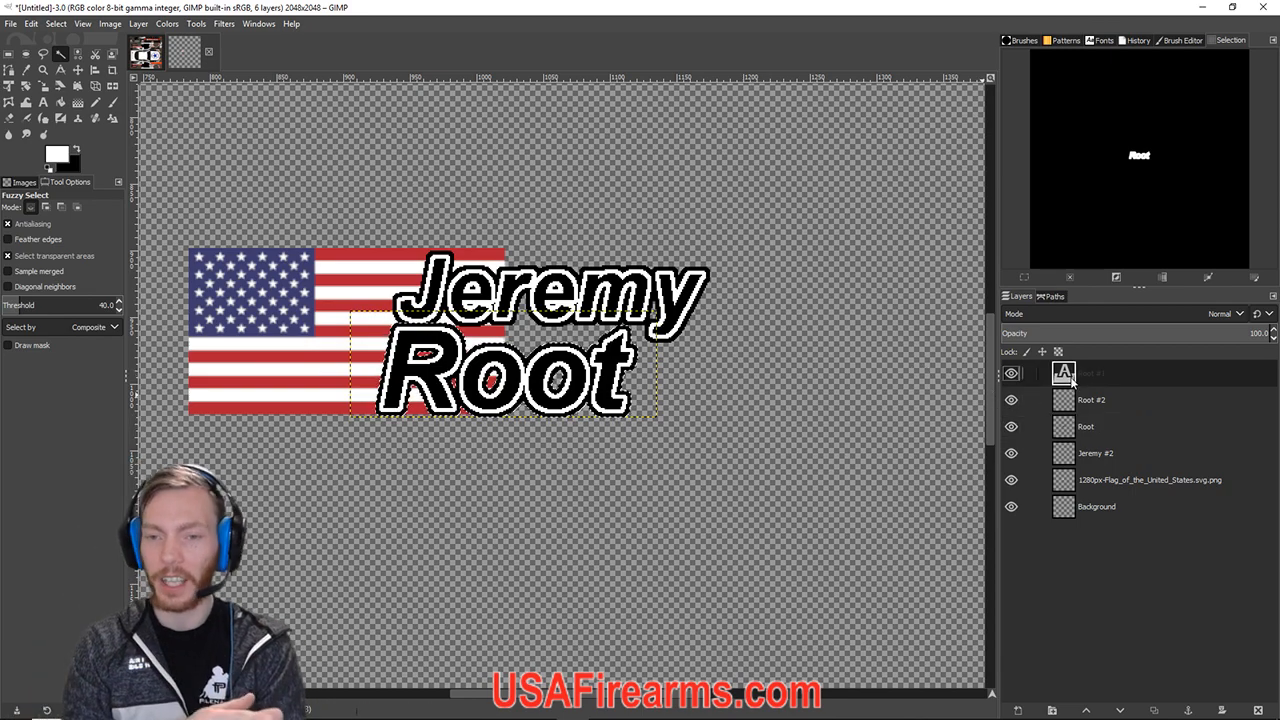
right_click(1078, 376)
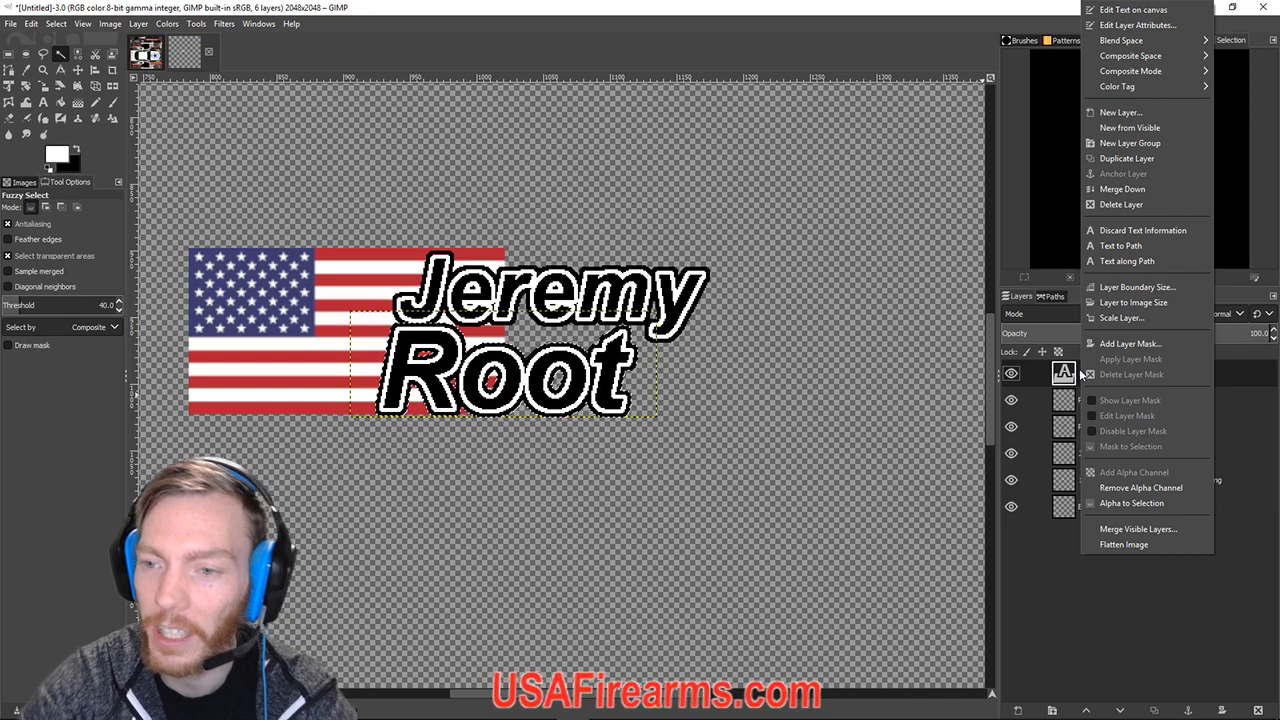
left_click(1130, 190)
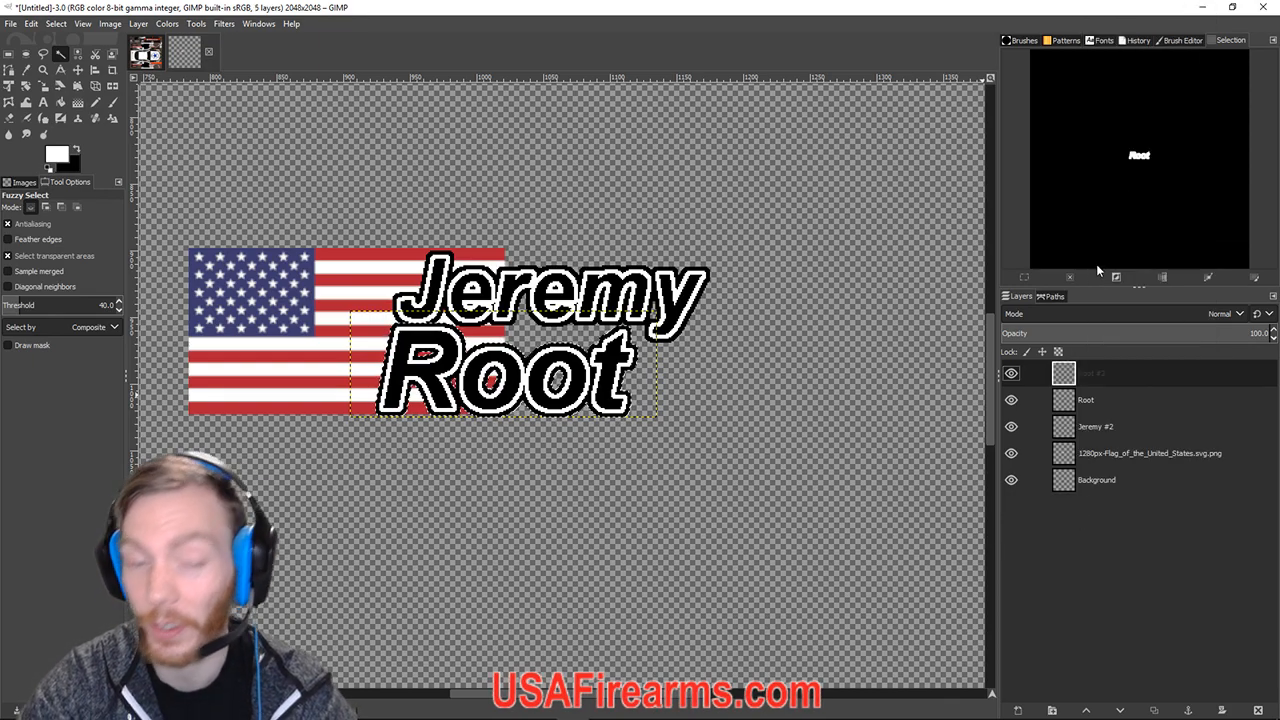
right_click(1079, 375)
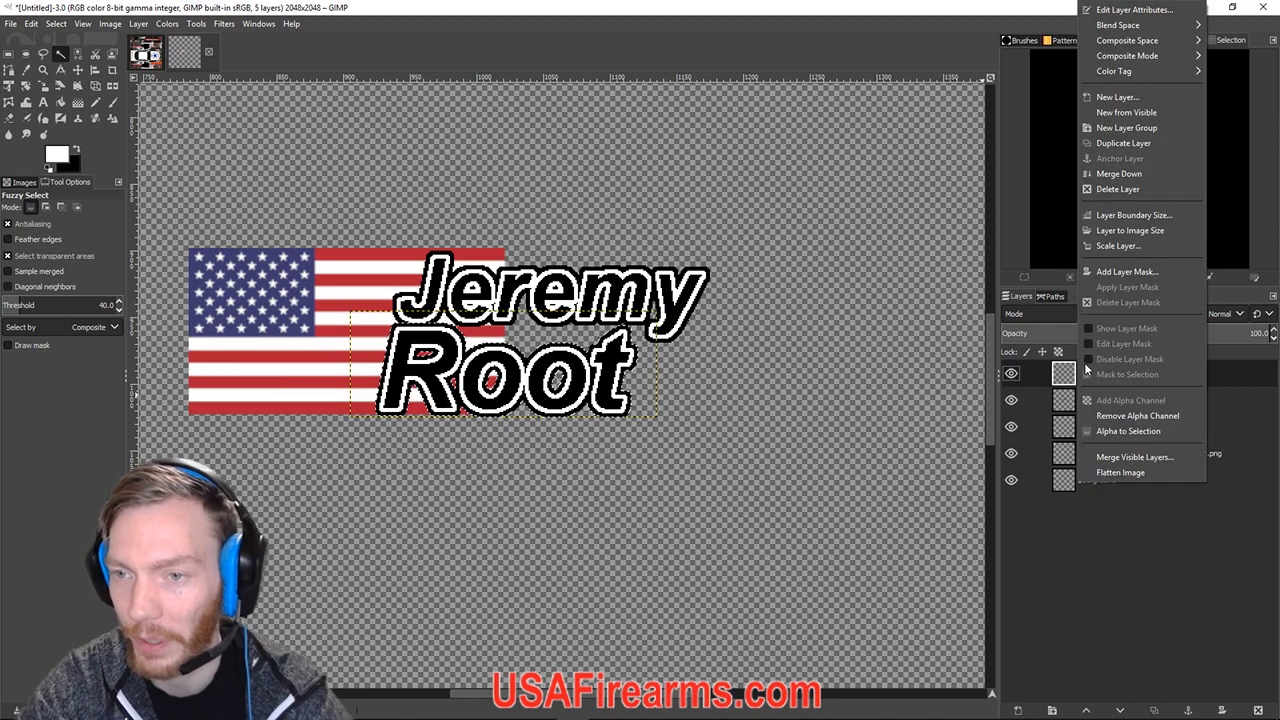
left_click(1118, 174)
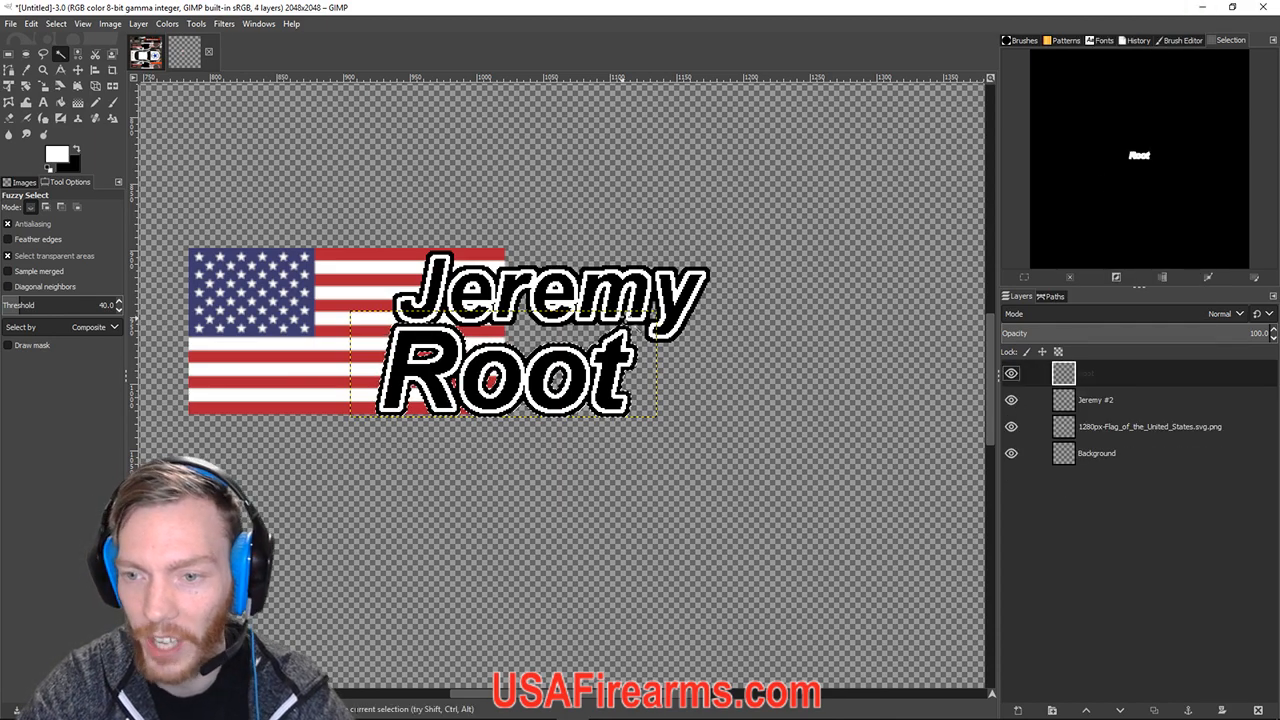
Test-drag the Root lettering with the Move tool, then undo the move.
left_click(78, 71)
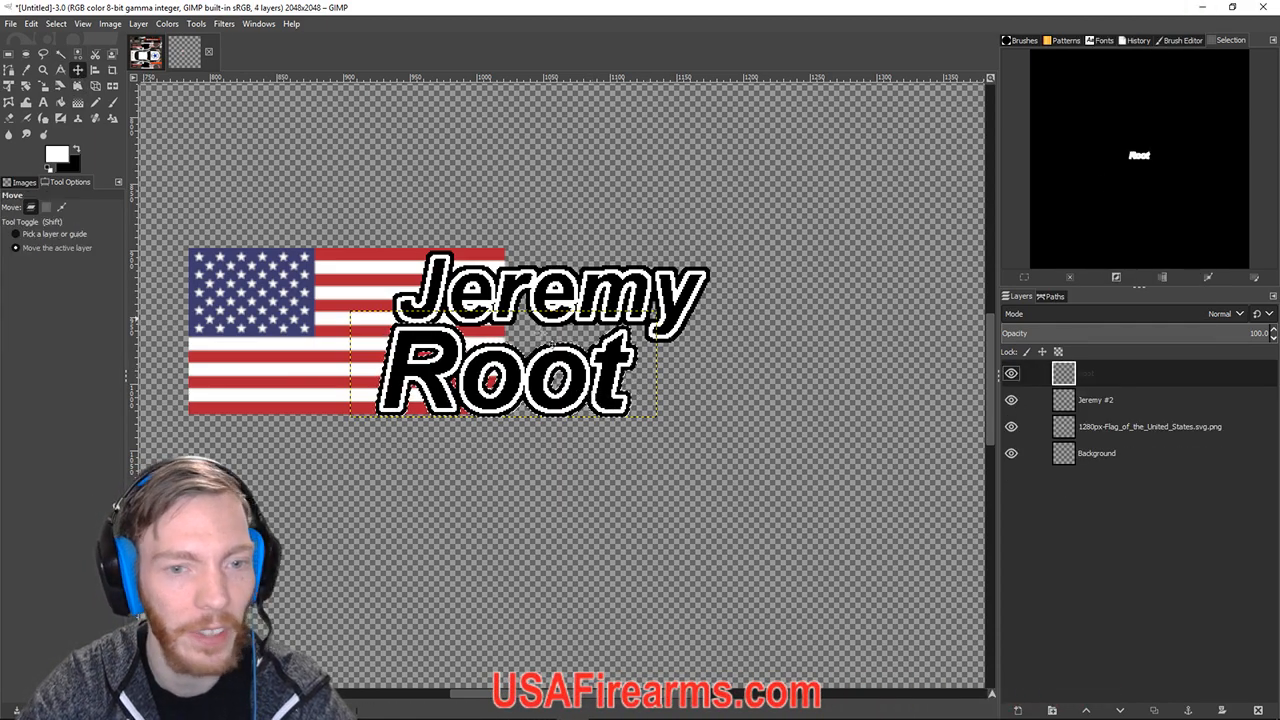
left_click_drag(540, 372, 762, 248)
key("ctrl+z")
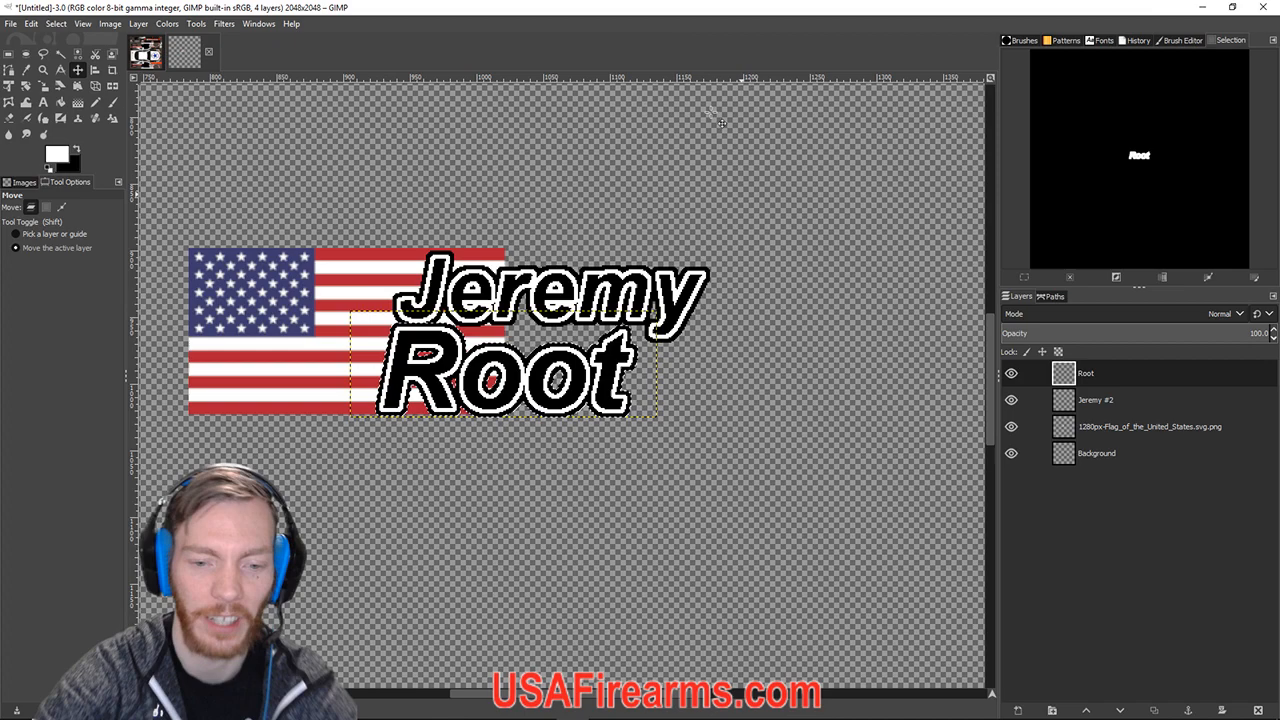
left_click(440, 708)
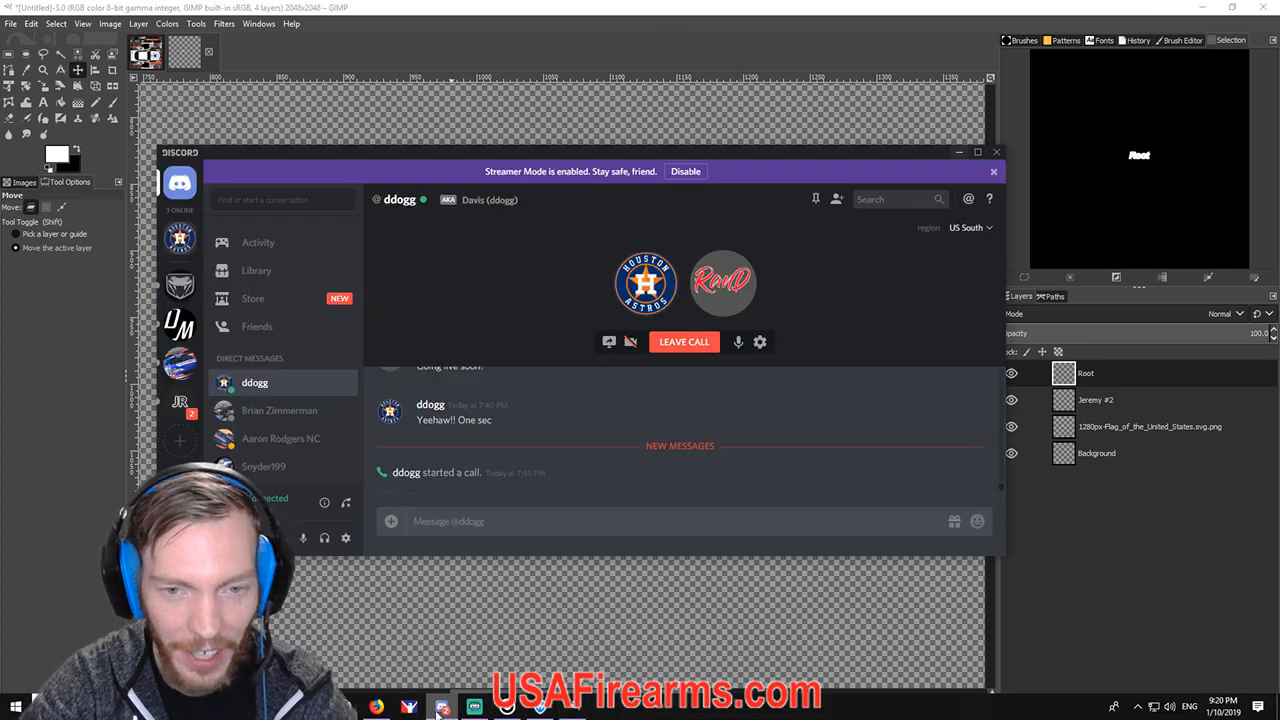
left_click(180, 365)
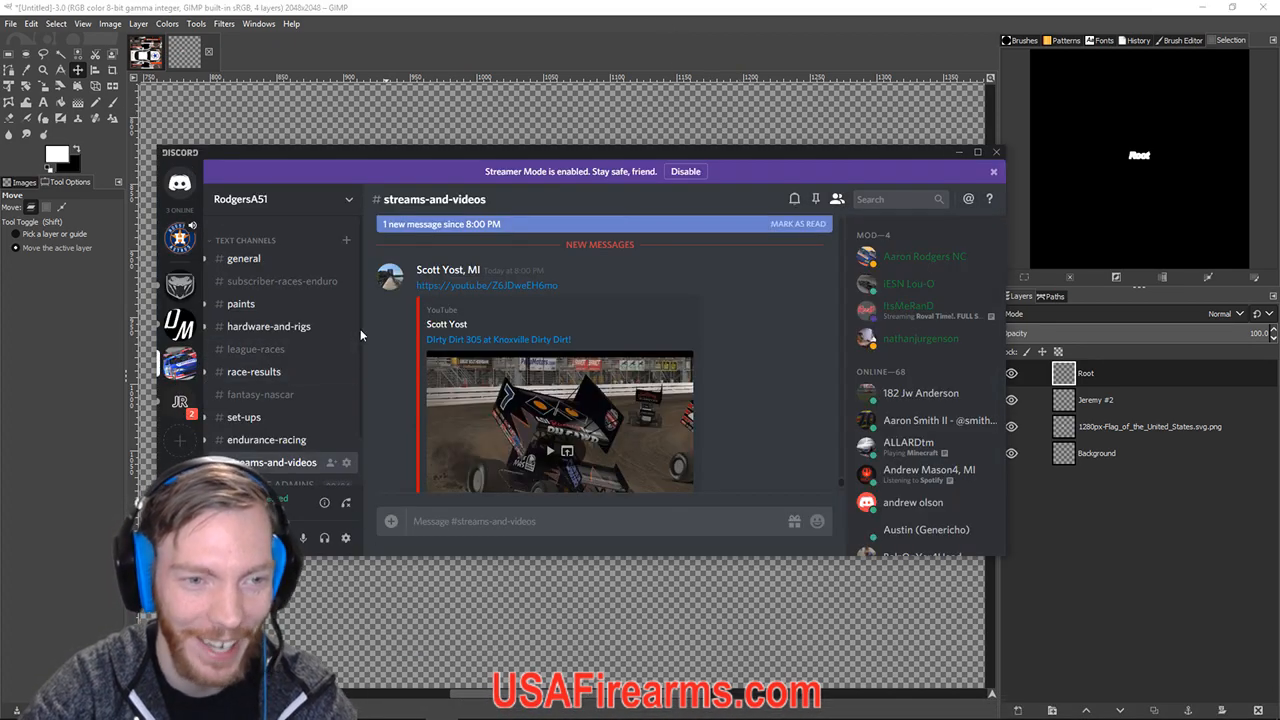
left_click(240, 303)
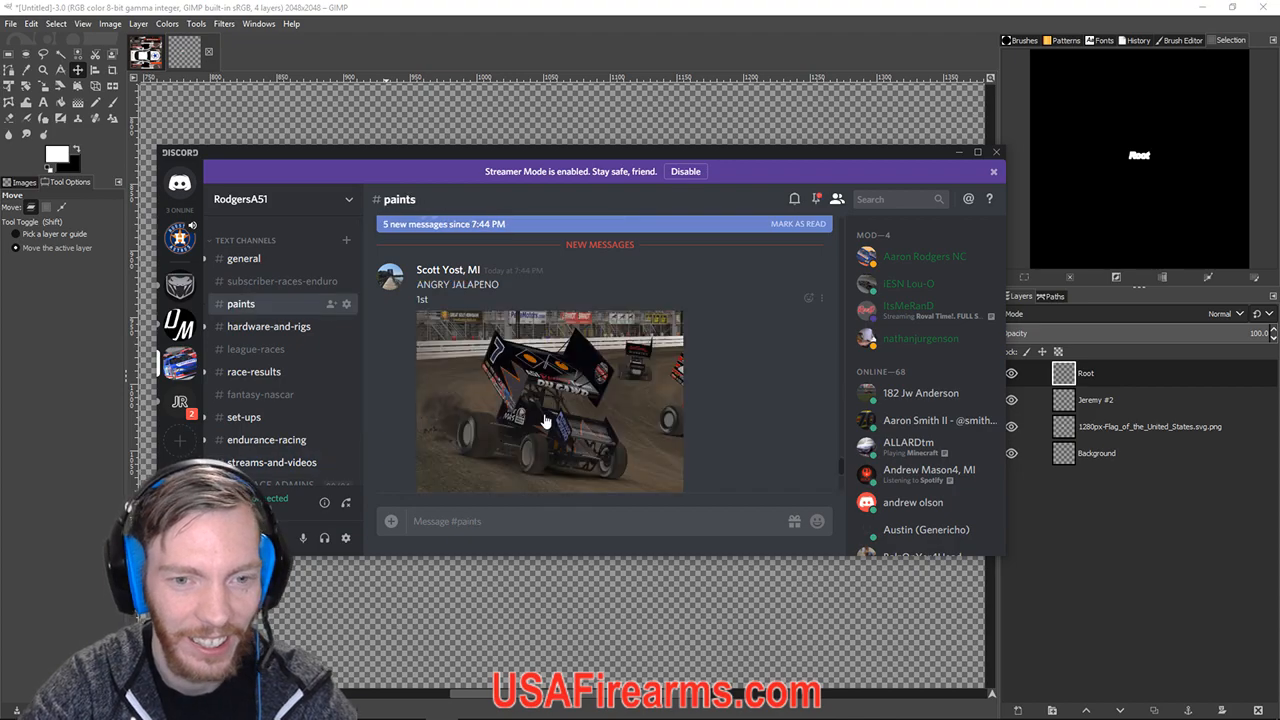
scroll(545, 421, "down", 3)
scroll(545, 420, "up", 10)
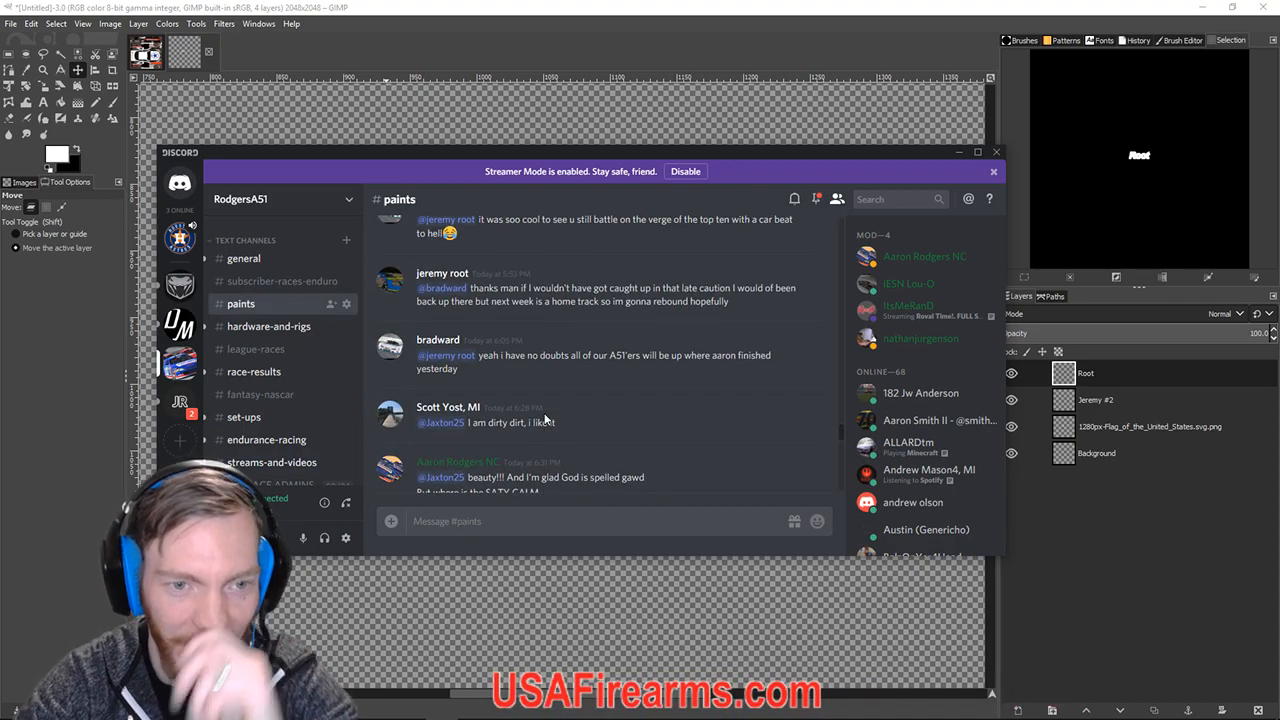
scroll(544, 413, "up", 3)
scroll(543, 415, "down", 10)
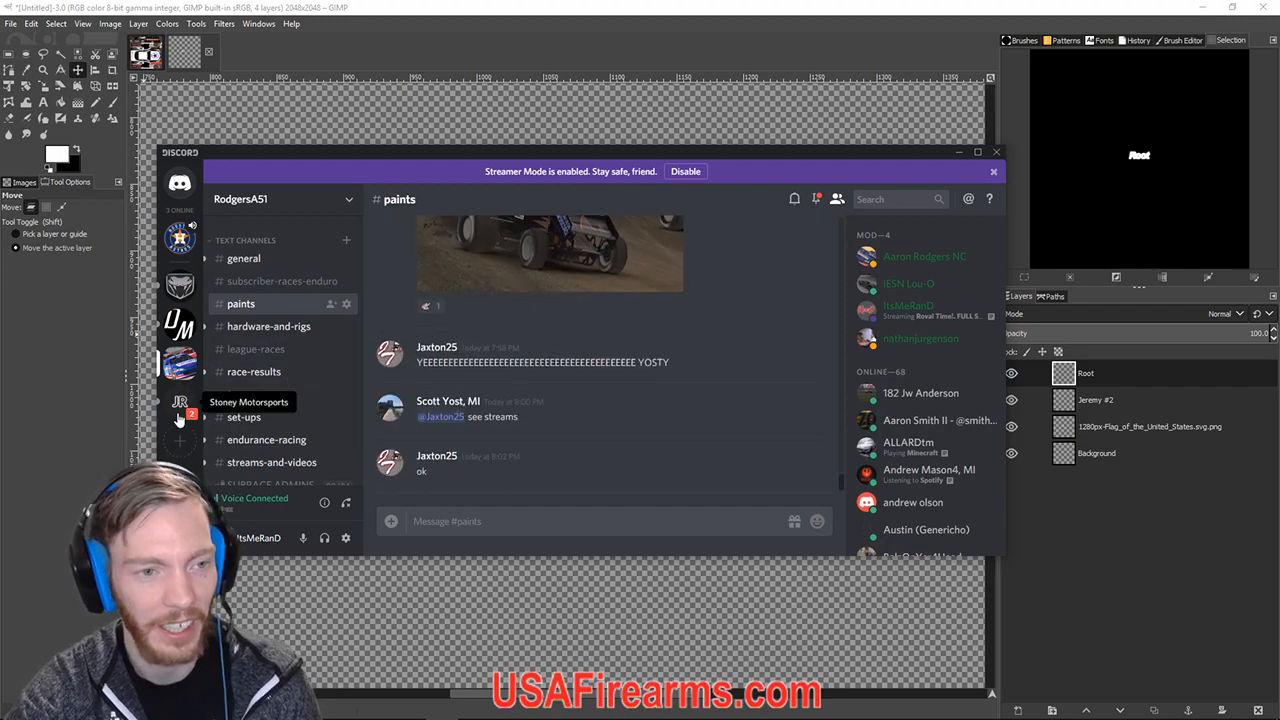
left_click(816, 30)
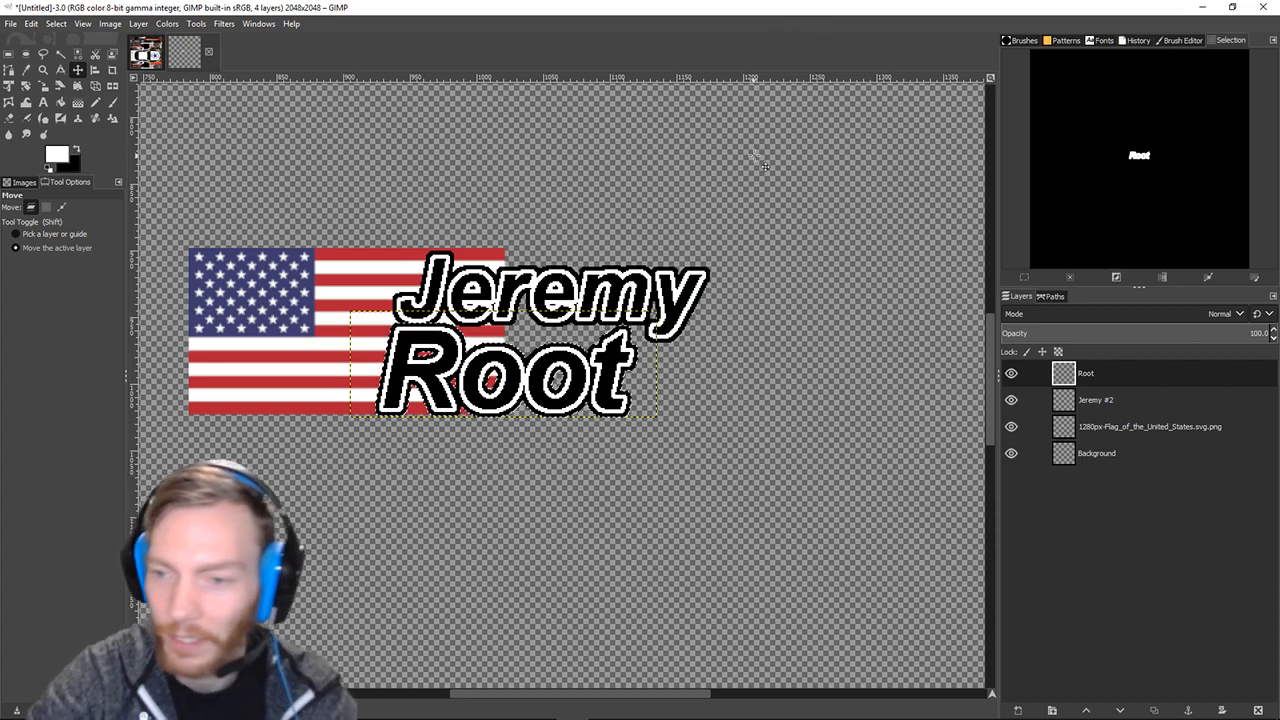
Make the US flag layer active and pan and zoom around the nameplate.
left_click(1093, 427)
left_click_drag(464, 469, 648, 507)
scroll(648, 508, "down", 2)
scroll(648, 508, "up", 1)
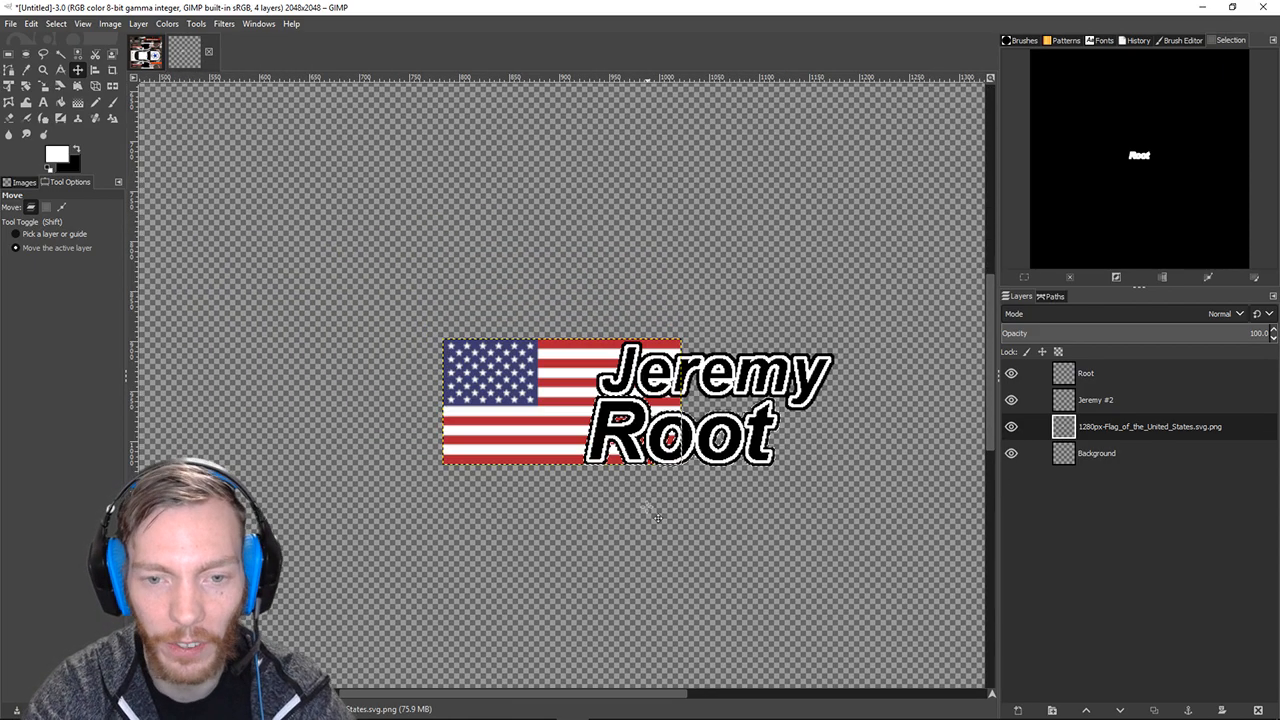
scroll(657, 516, "up", 1)
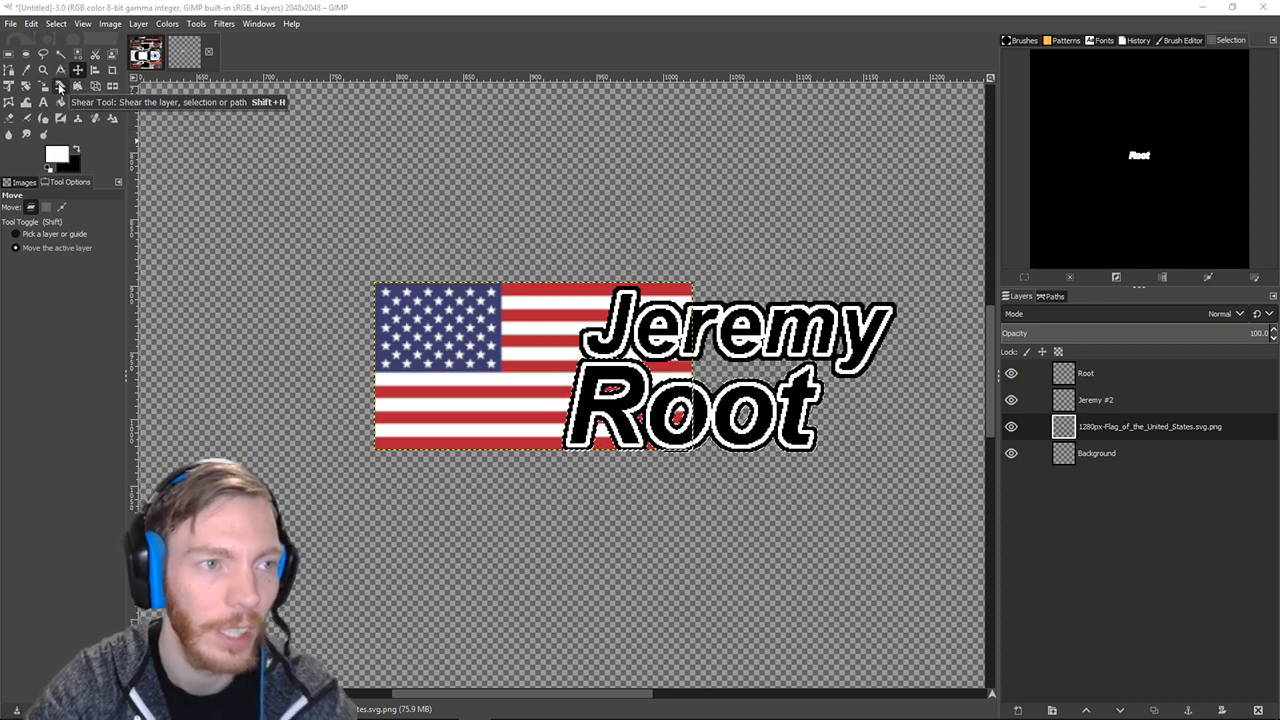
With no selection, shear the flag layer to about -16 X so its top leans forward.
left_click(59, 86)
left_click(1185, 429)
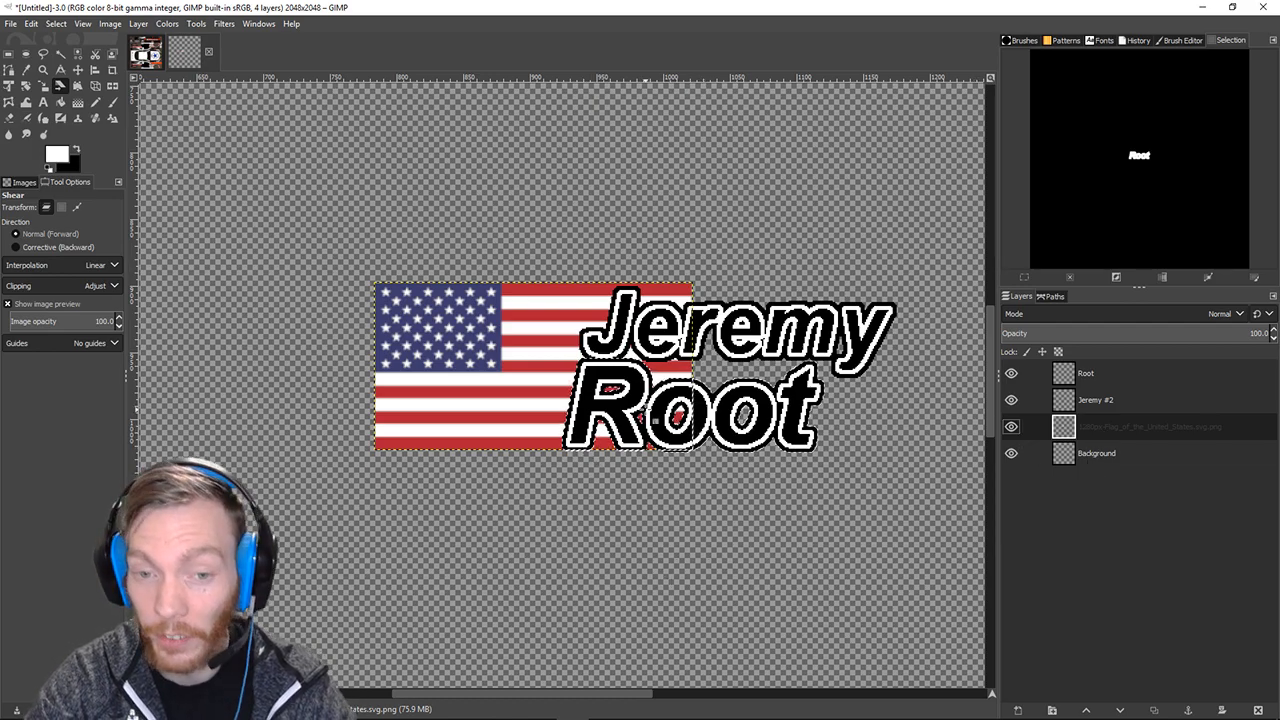
scroll(648, 410, "up", 3)
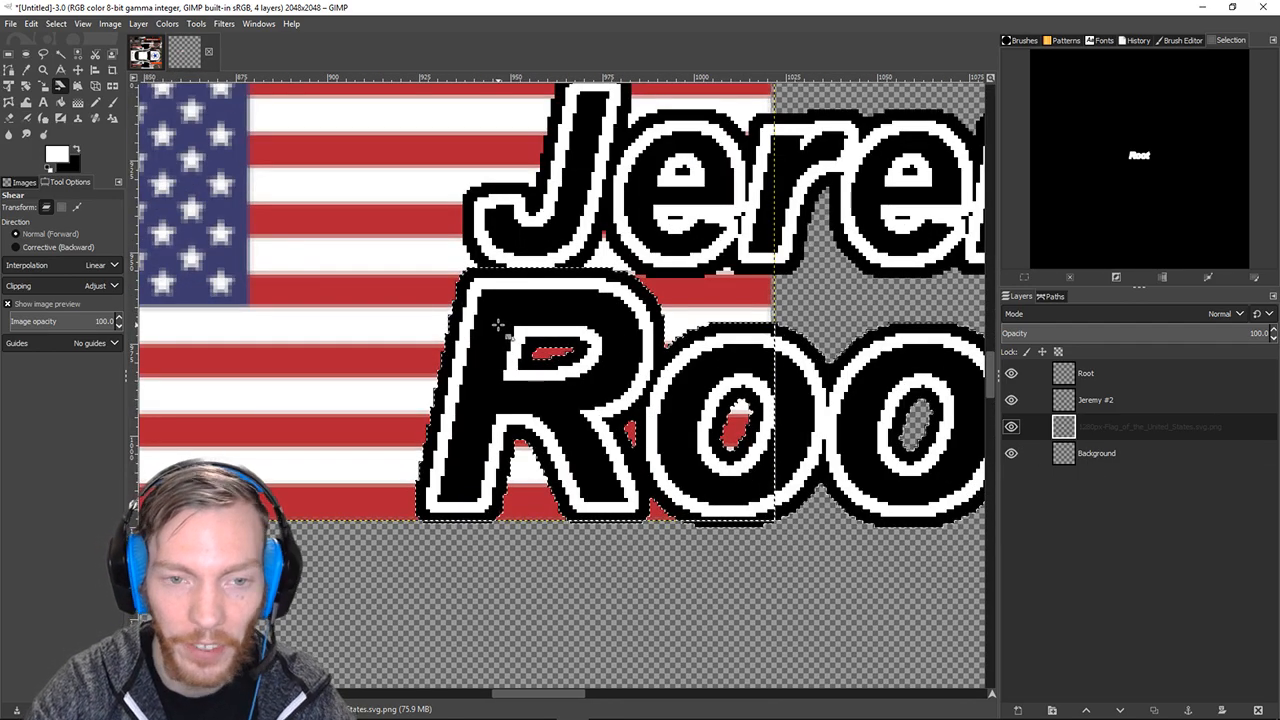
scroll(500, 325, "down", 3)
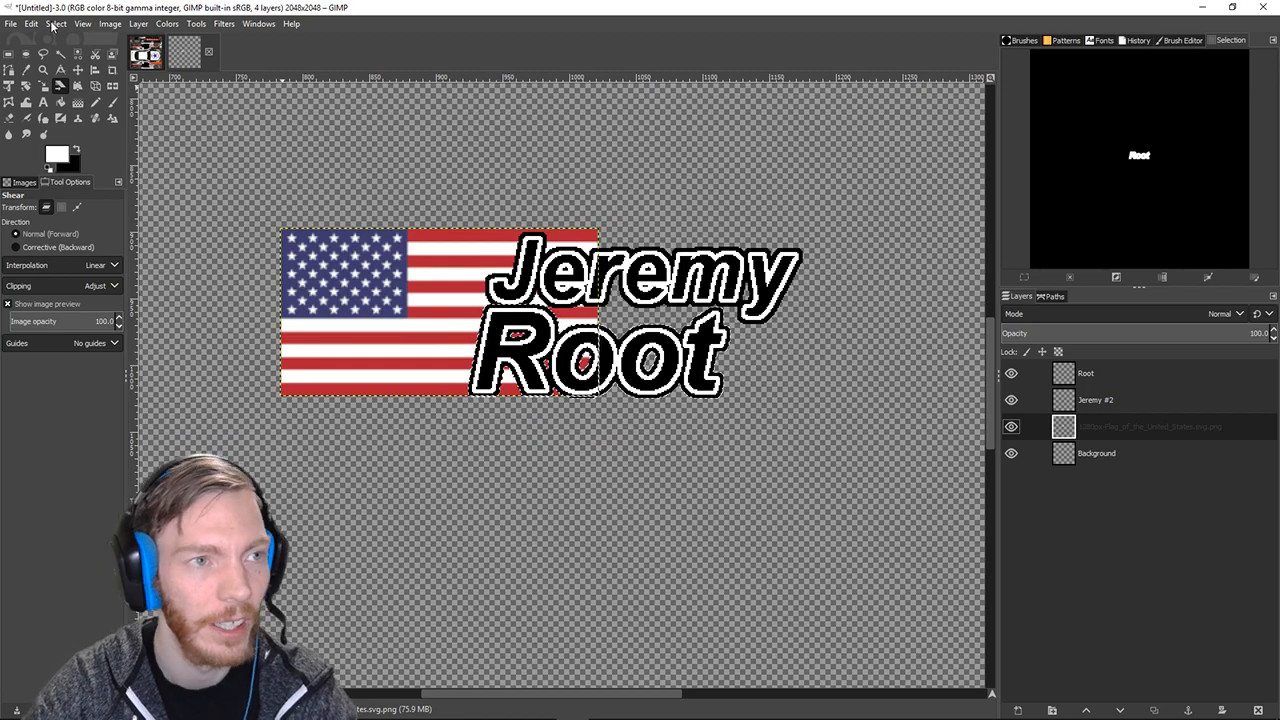
left_click(54, 23)
left_click(70, 57)
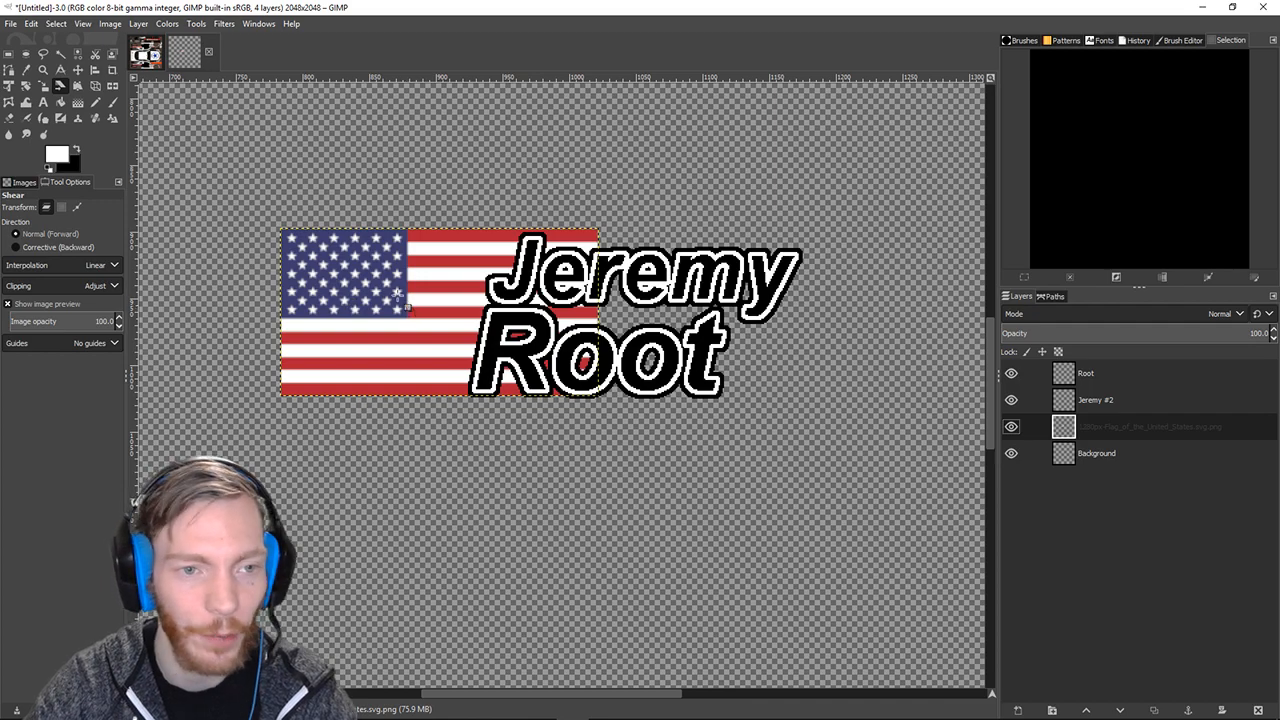
left_click(408, 241)
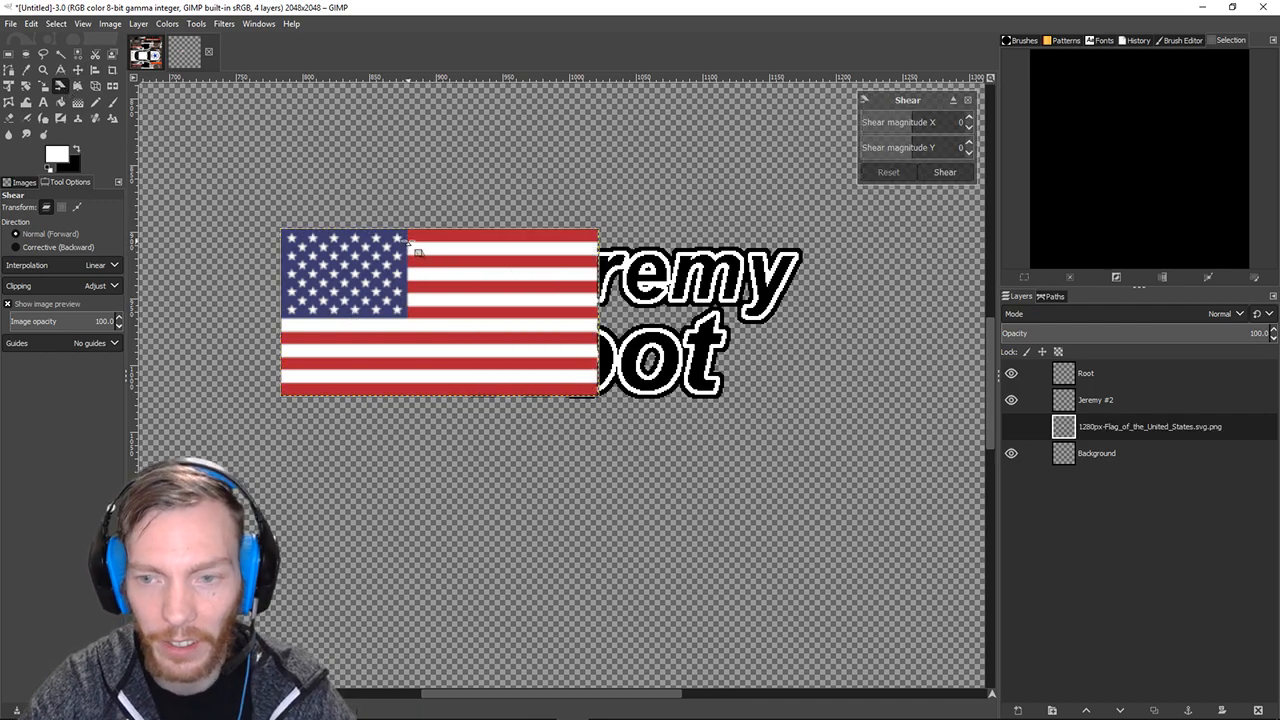
left_click_drag(421, 237, 446, 242)
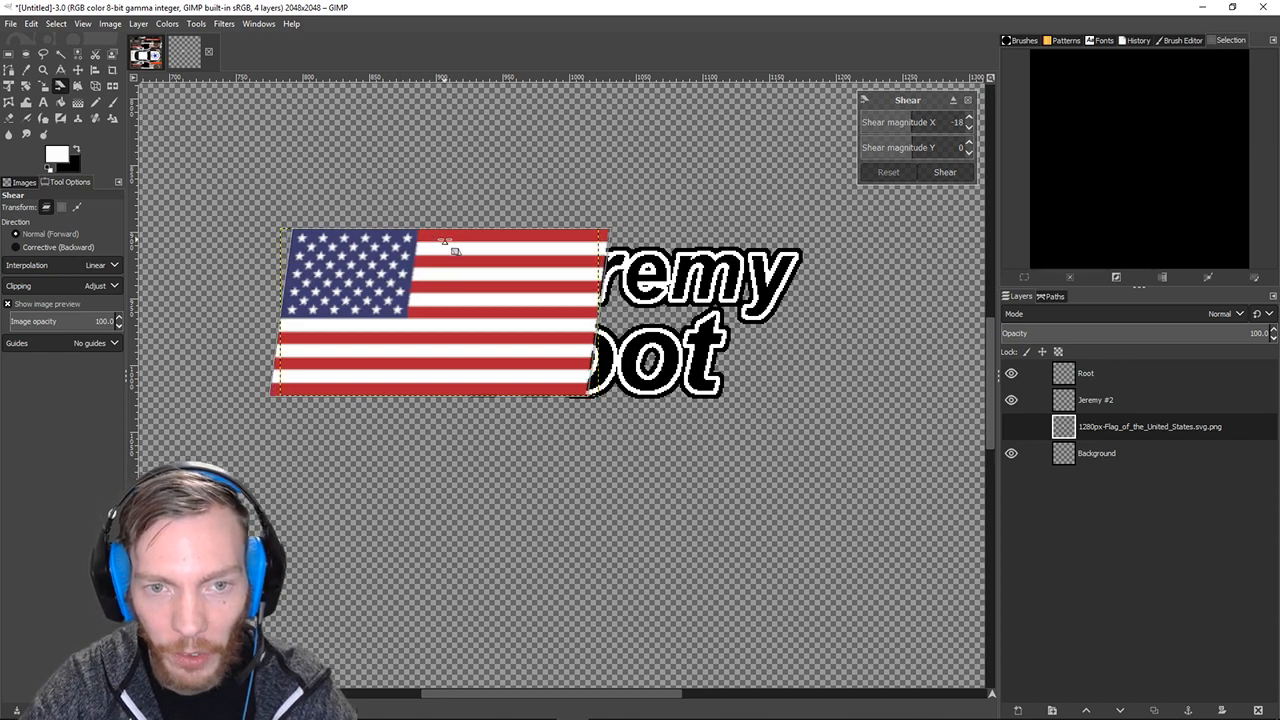
key("Return")
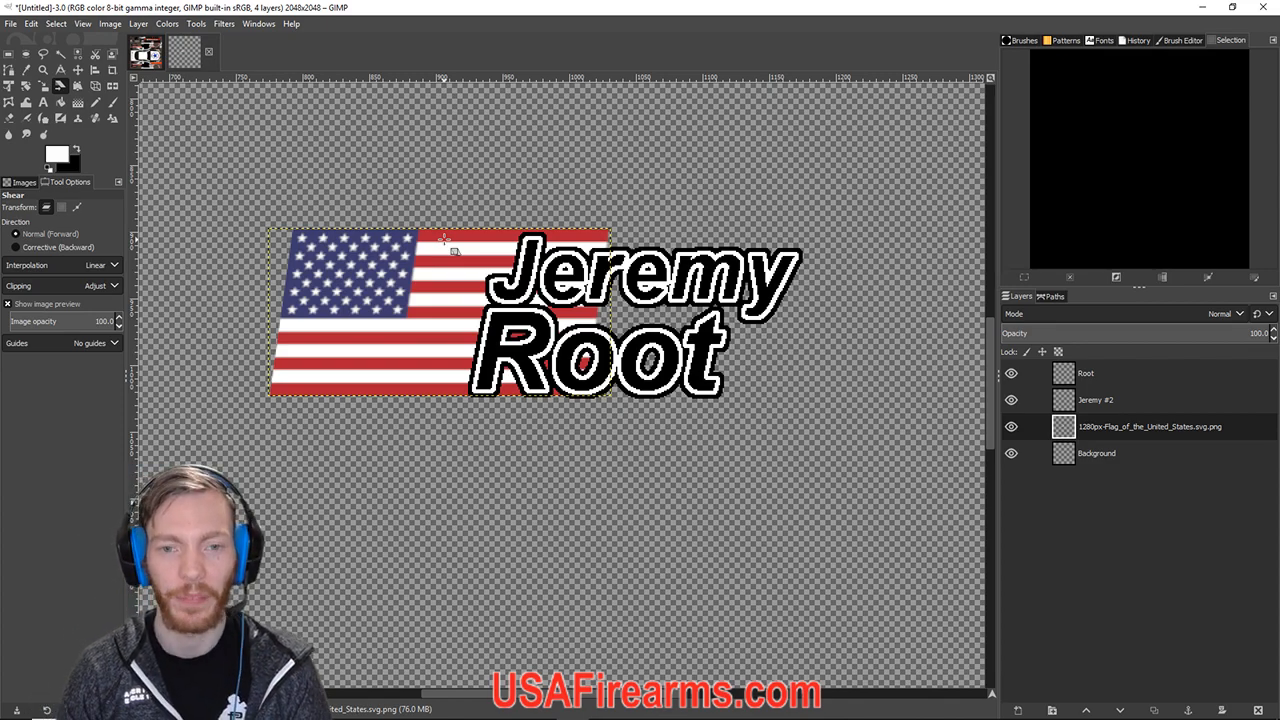
Zoom out on the canvas and browse the Layer menu across to the Image menu.
scroll(572, 88, "down", 1, "ctrl")
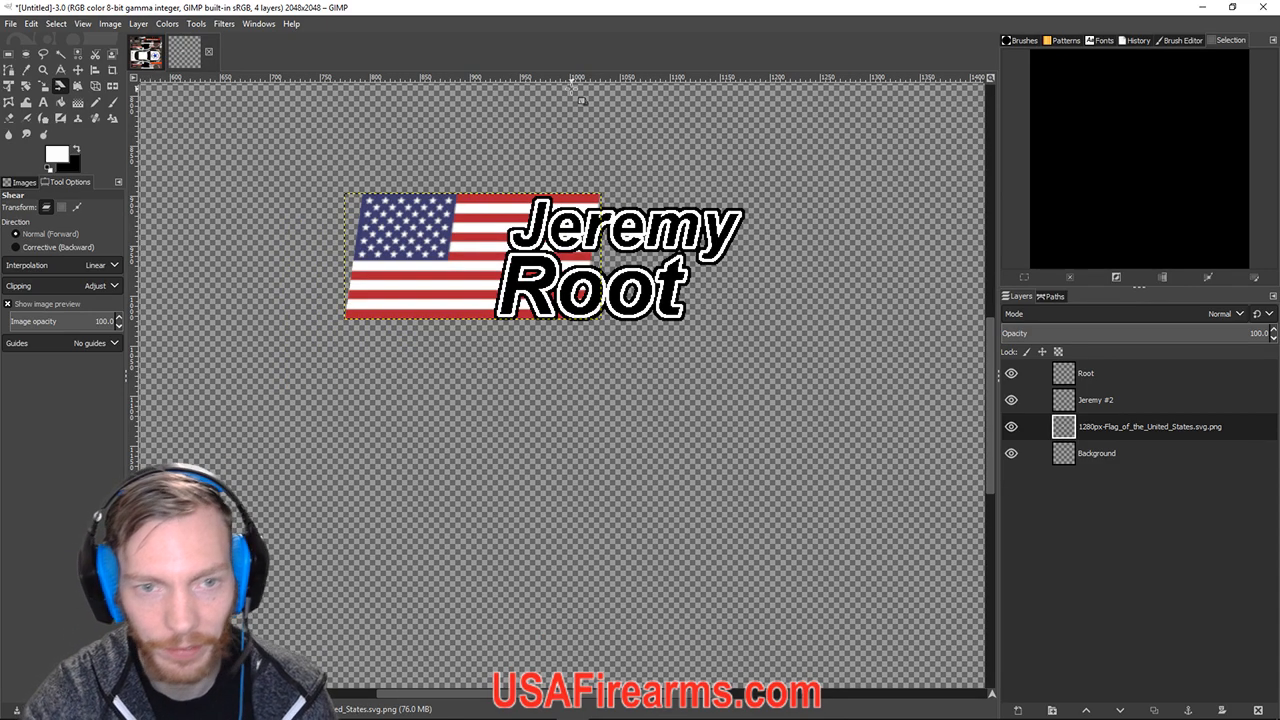
scroll(612, 316, "down", 4, "ctrl")
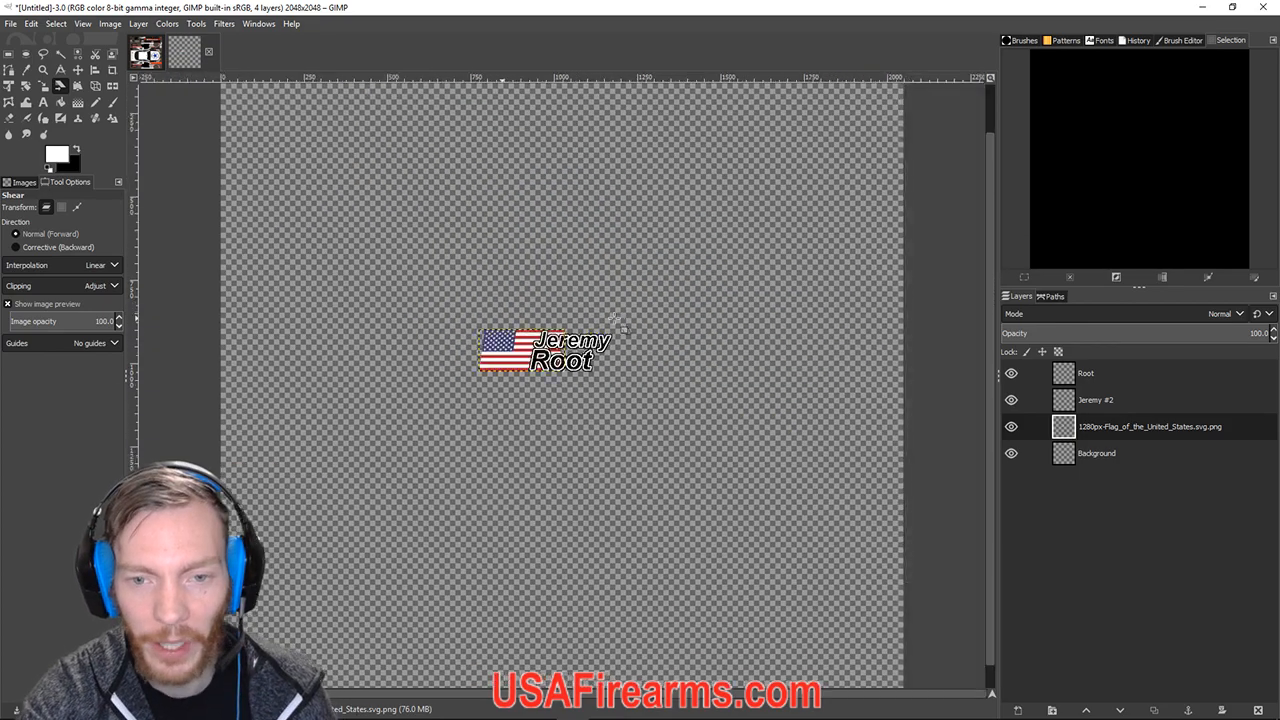
scroll(614, 318, "down", 1, "ctrl")
scroll(614, 318, "up", 4, "ctrl")
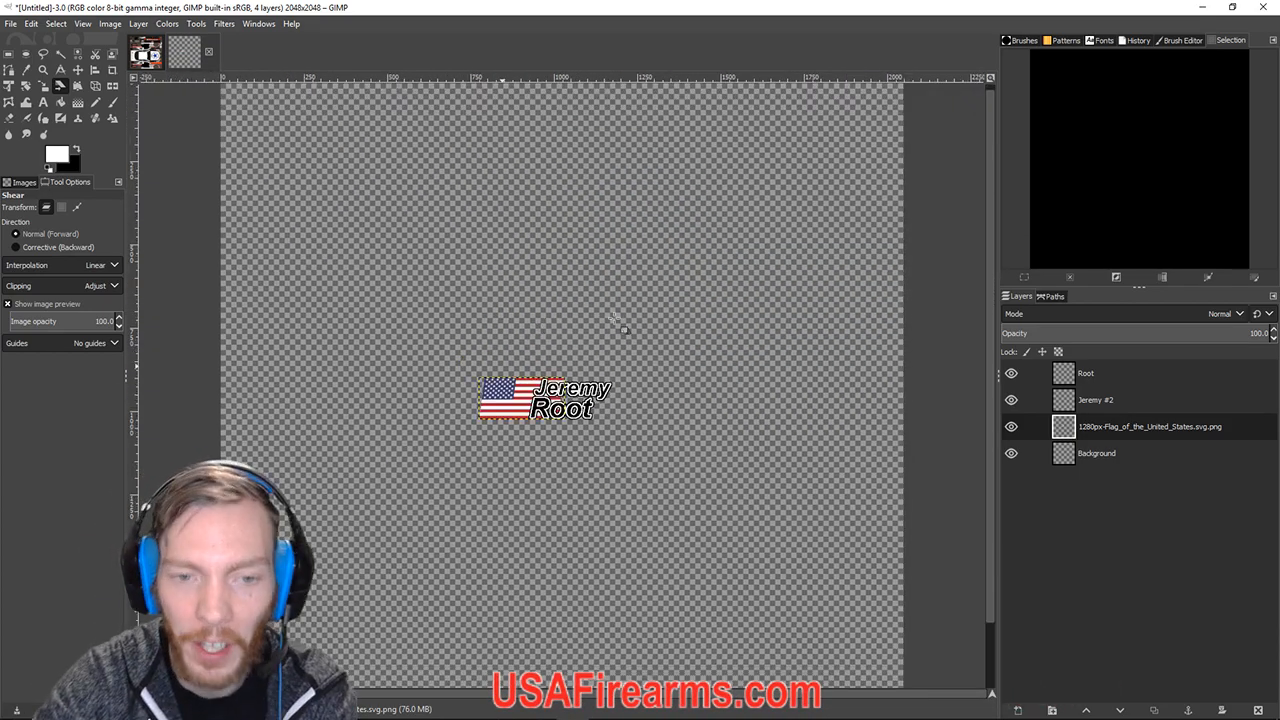
scroll(614, 318, "down", 4, "ctrl")
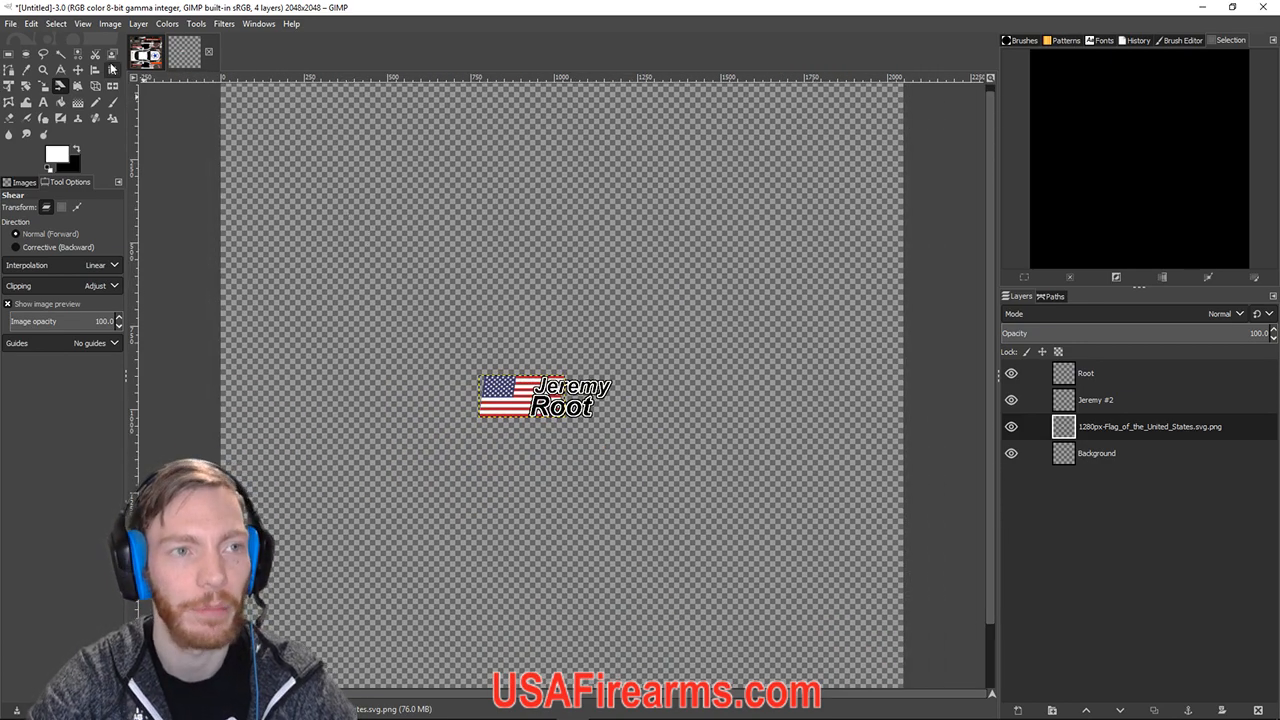
left_click(138, 23)
mouse_move(154, 175)
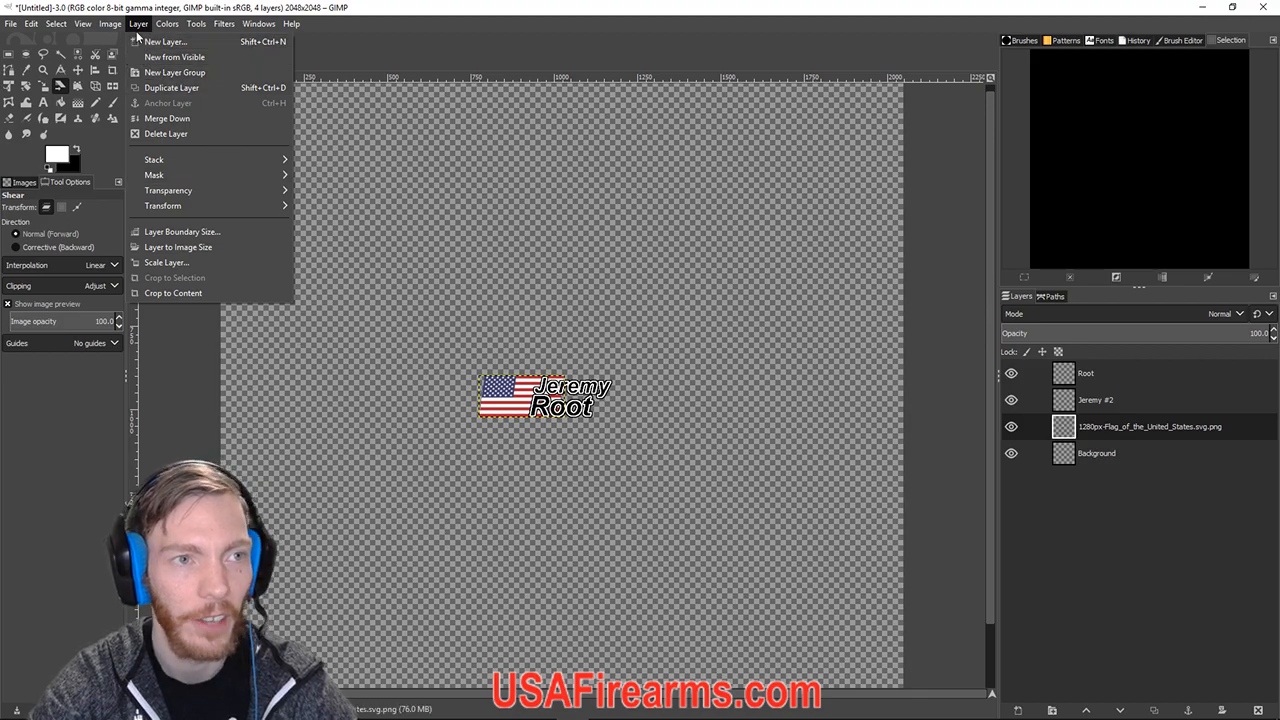
mouse_move(119, 30)
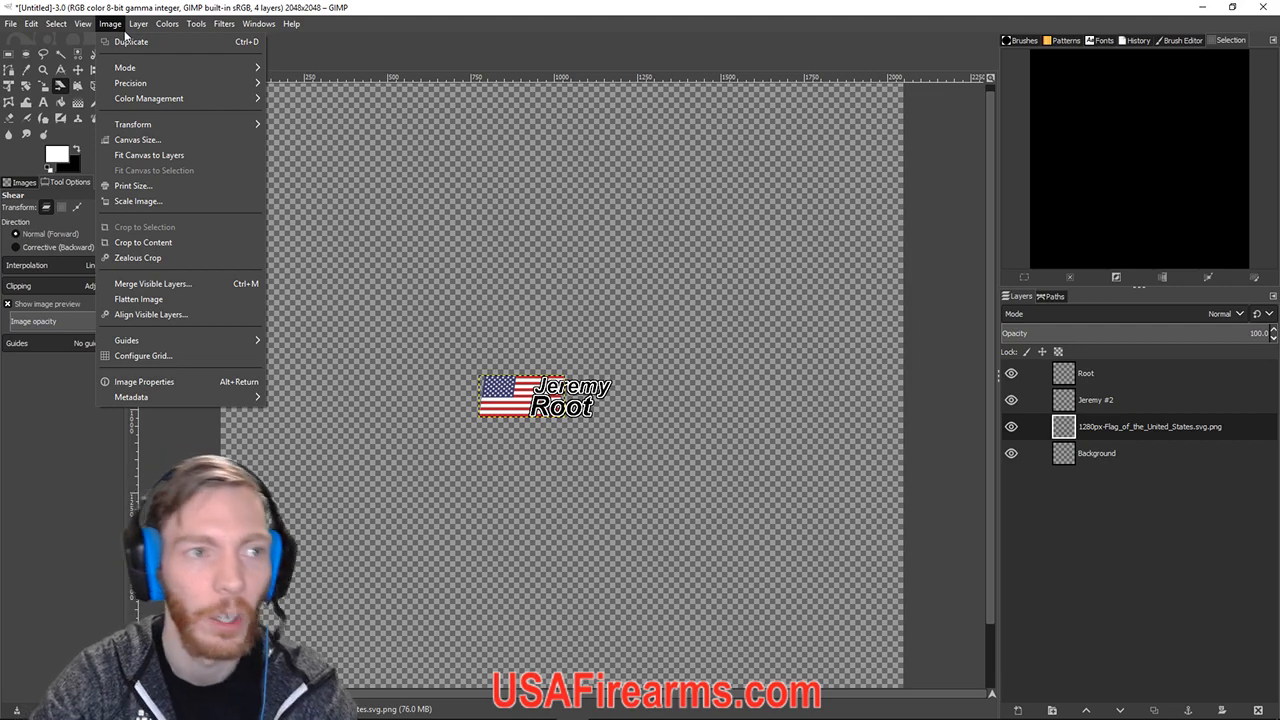
Crop the image to content at 400×127, then view it at actual size zoomed one step.
left_click(143, 242)
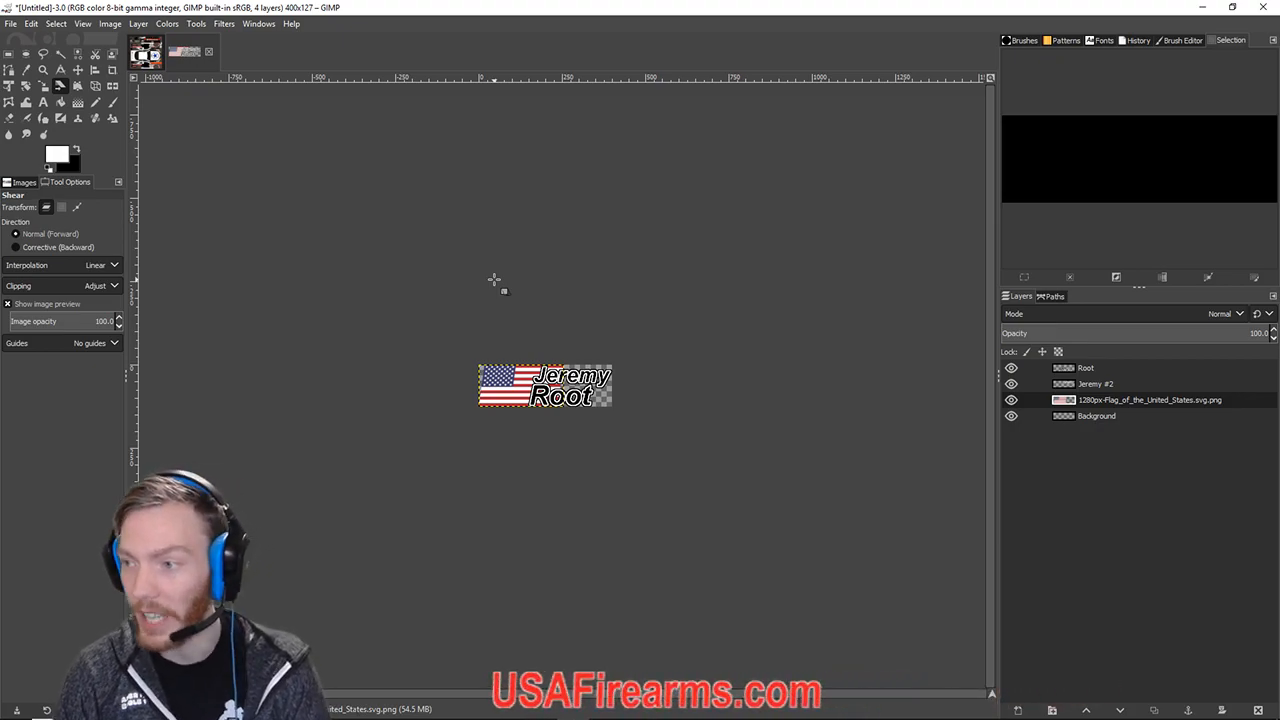
key("1")
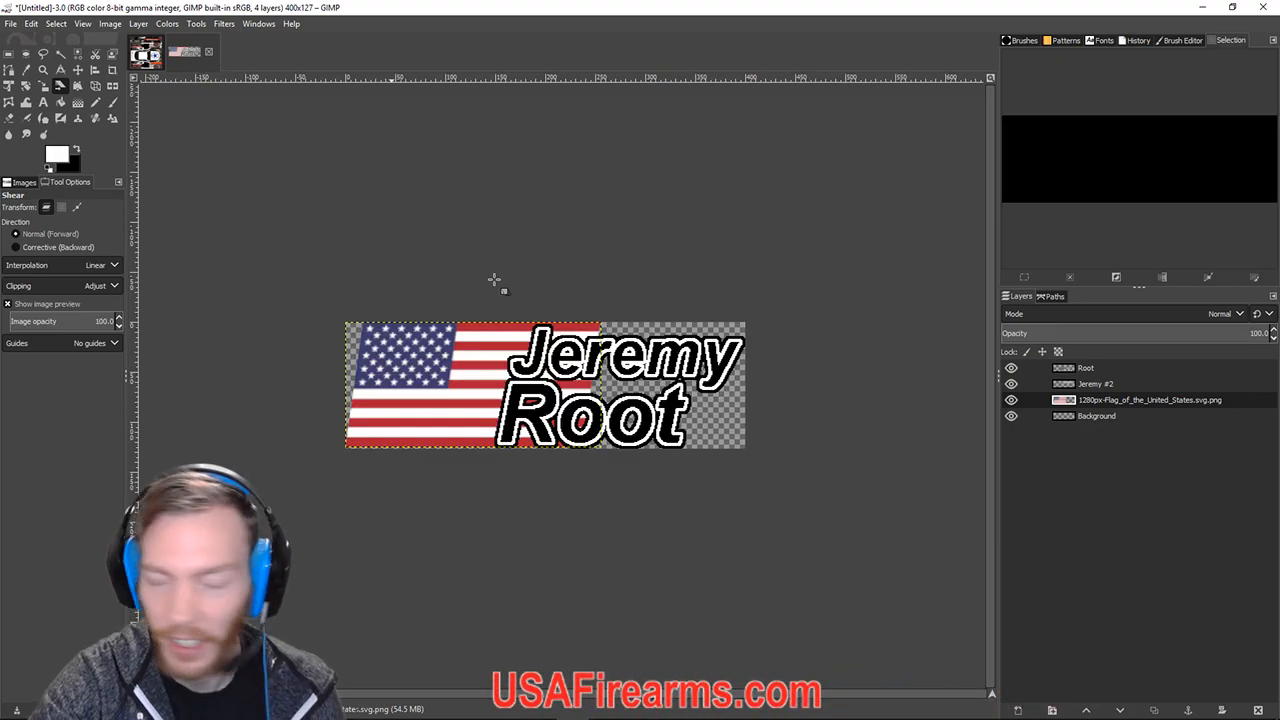
key("plus")
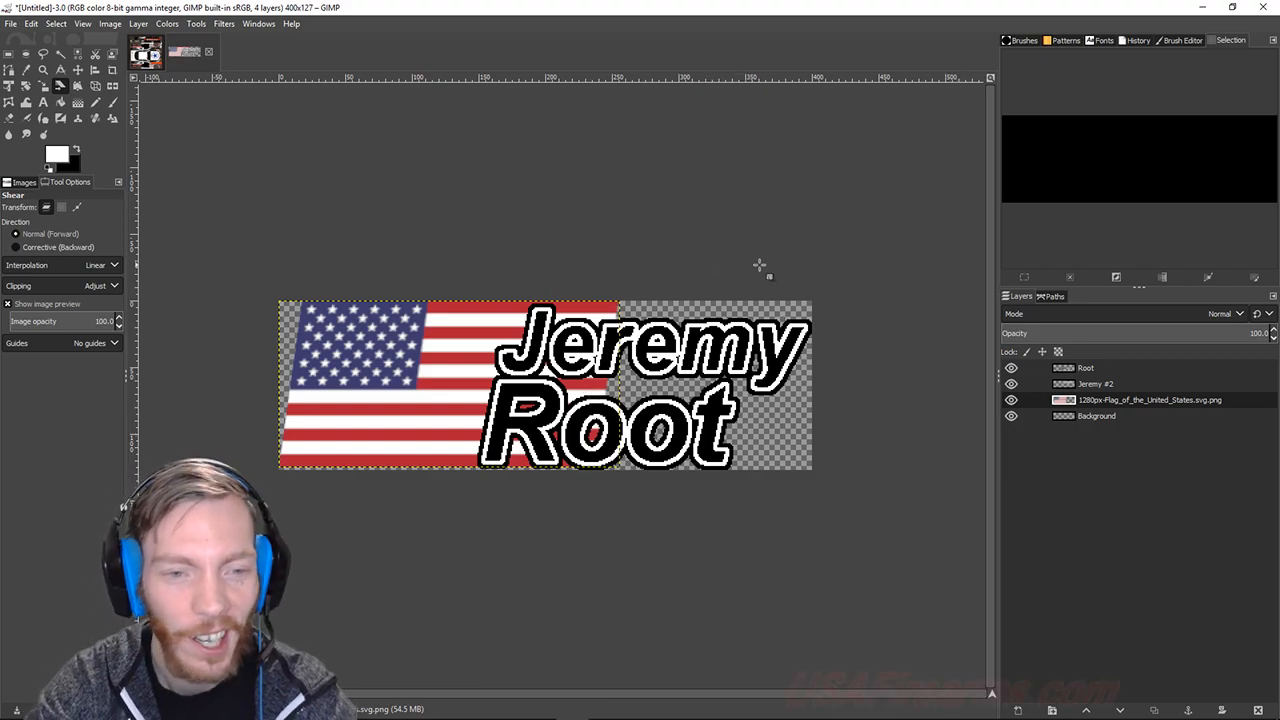
Open the Export Image dialog for the nameplate, reopening it after cancelling a stray flag slant.
left_click(9, 23)
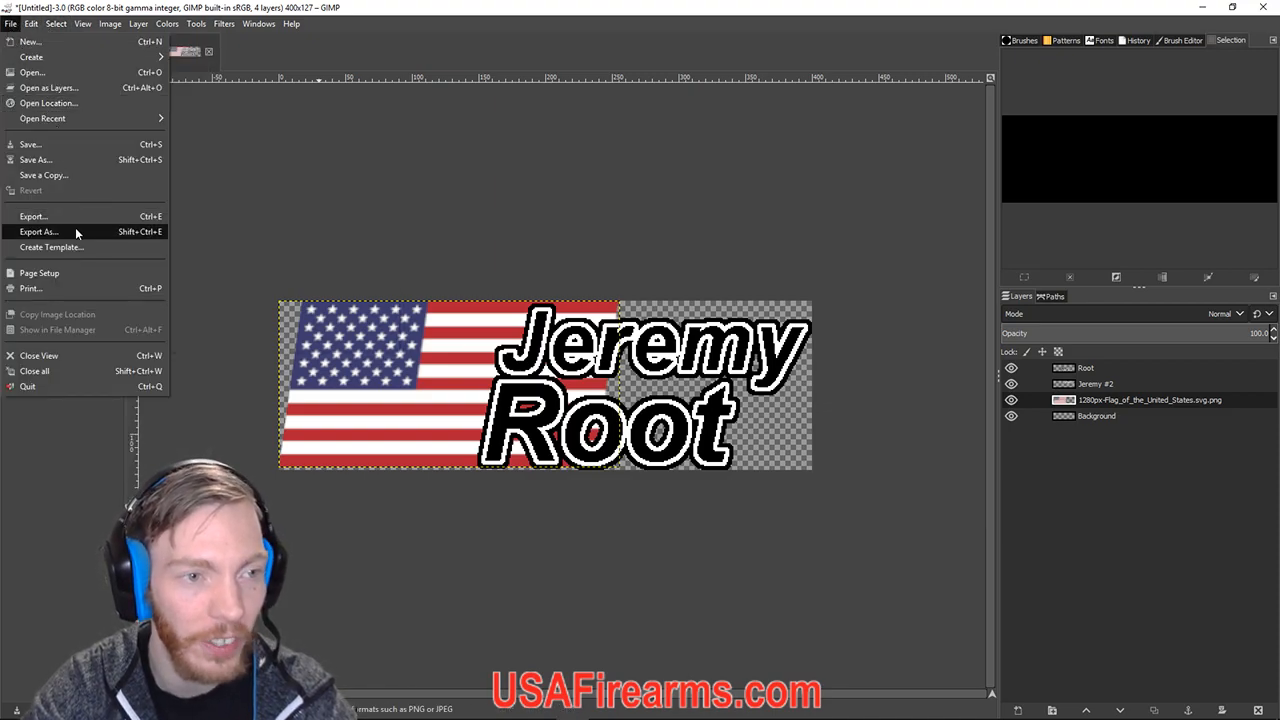
left_click(74, 231)
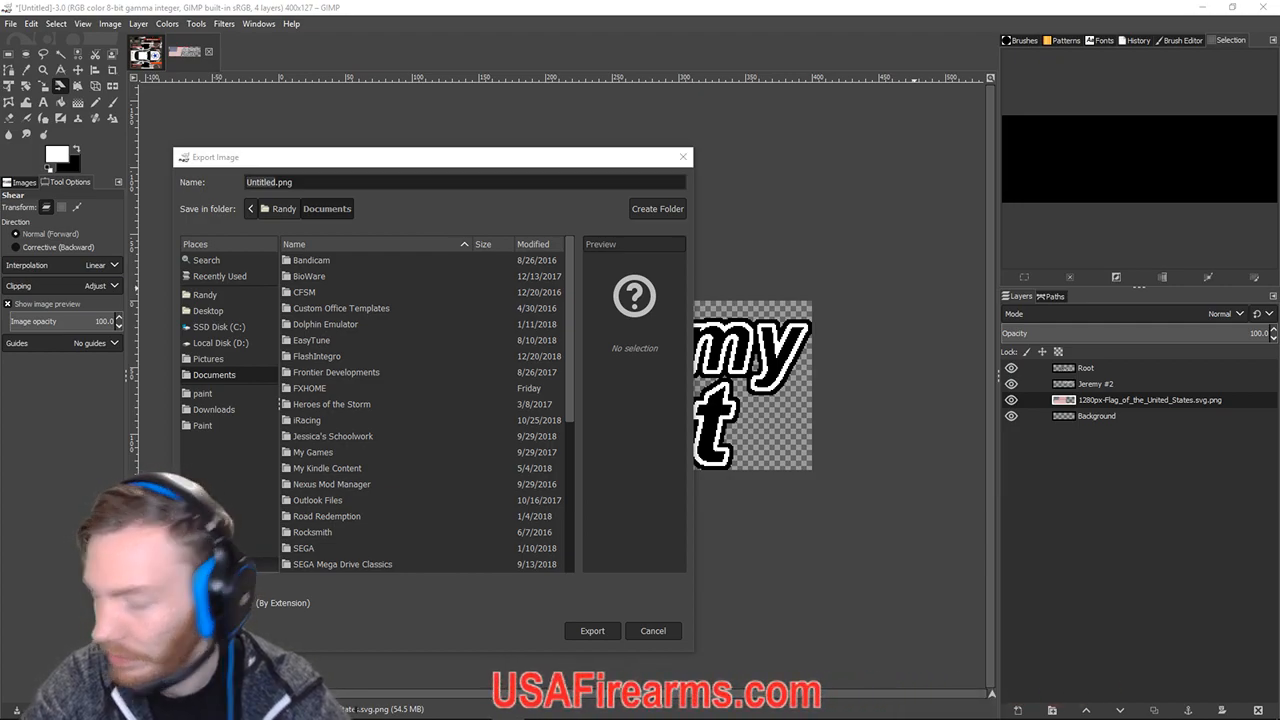
left_click(838, 532)
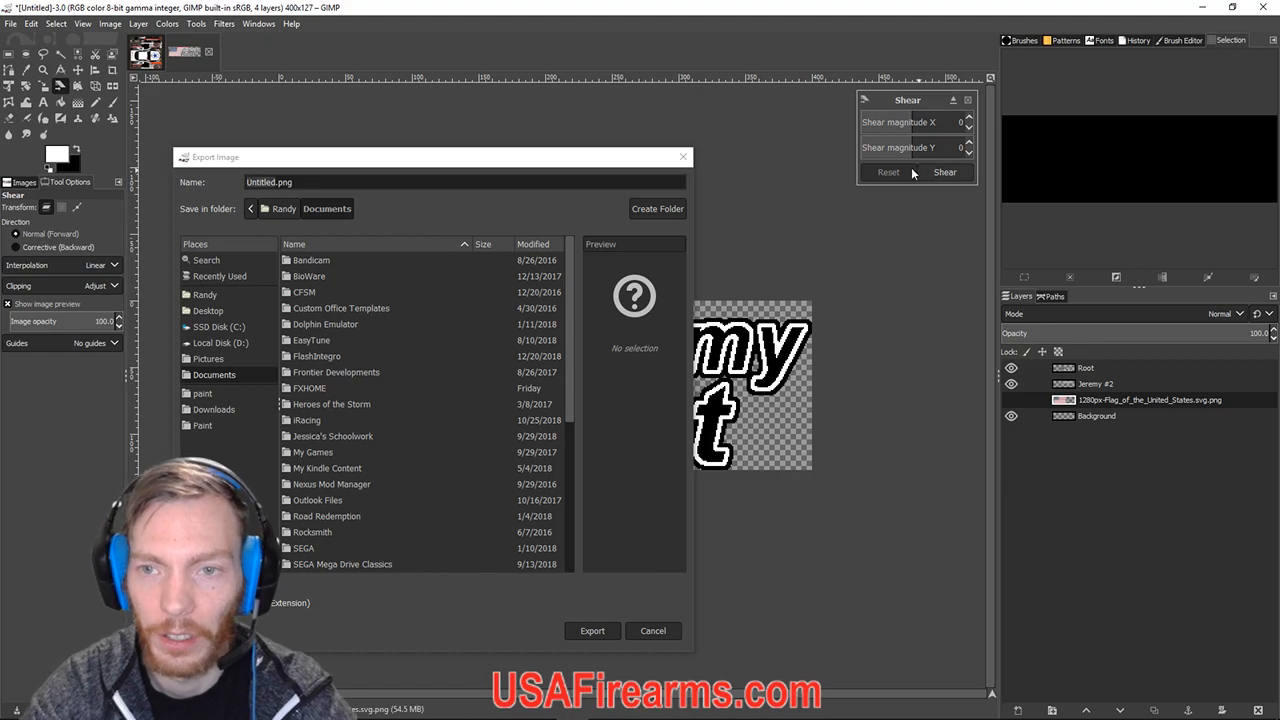
key("Escape")
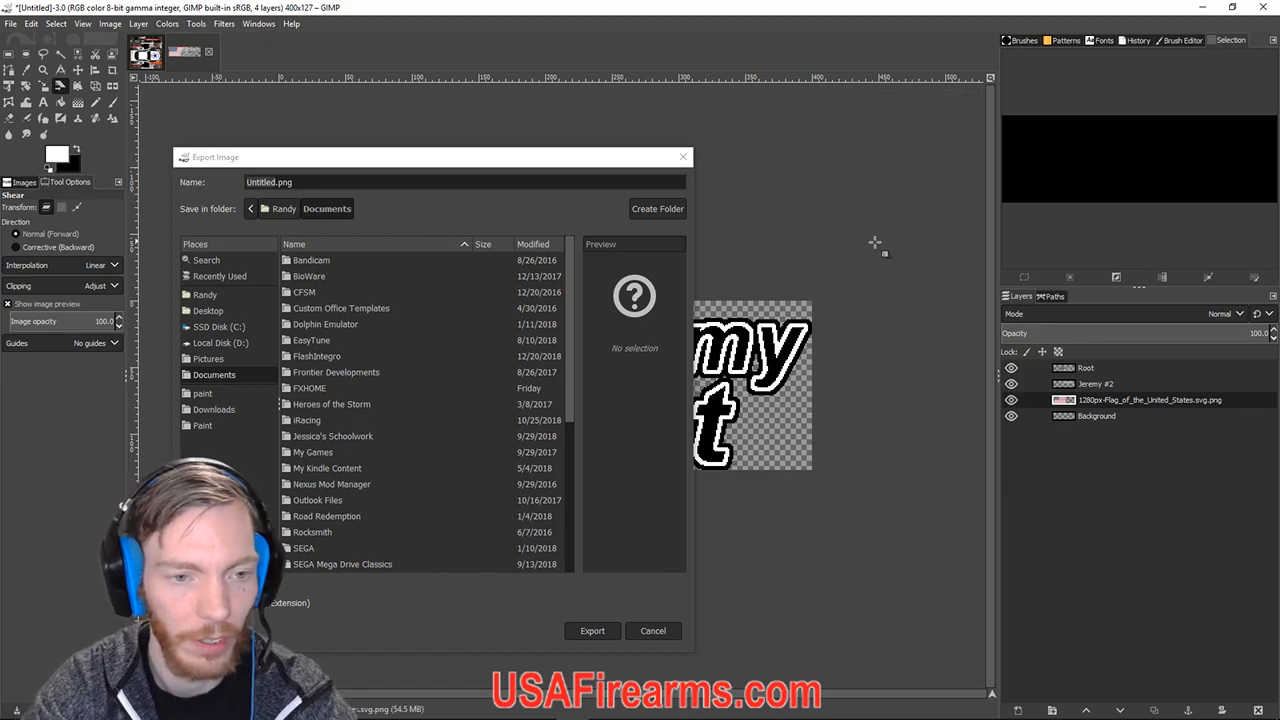
left_click(683, 157)
left_click(13, 25)
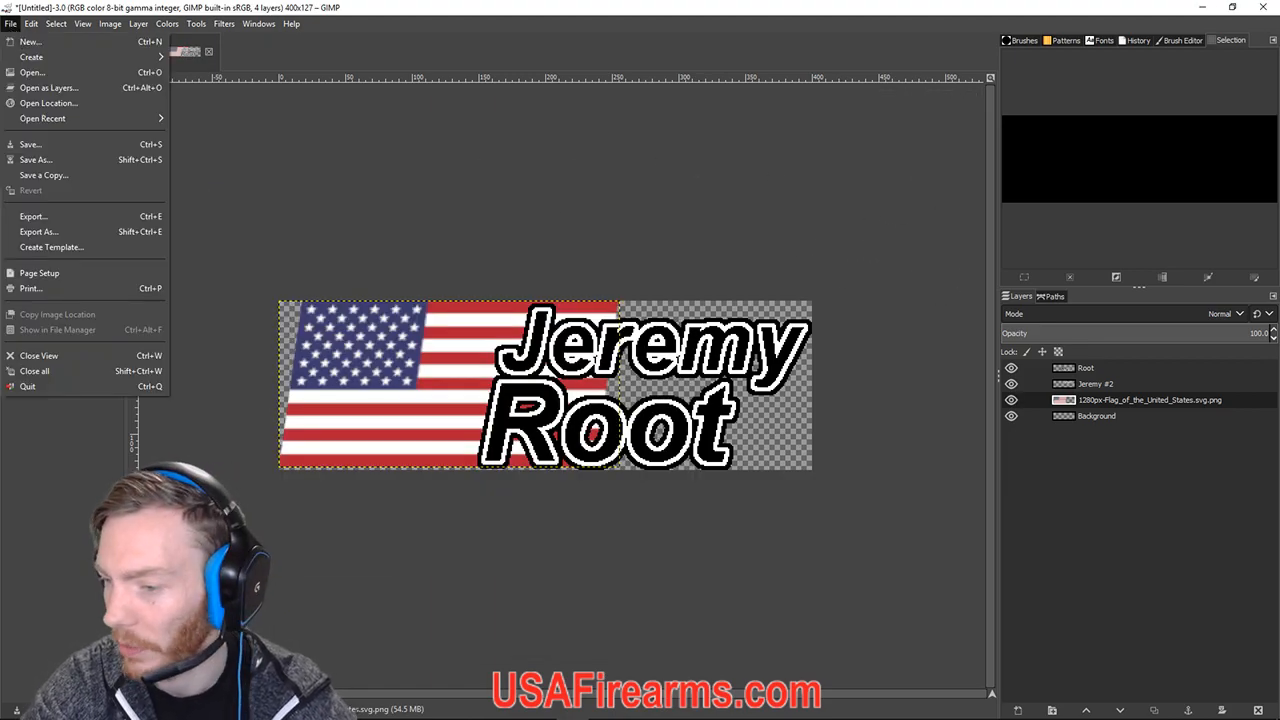
left_click(10, 23)
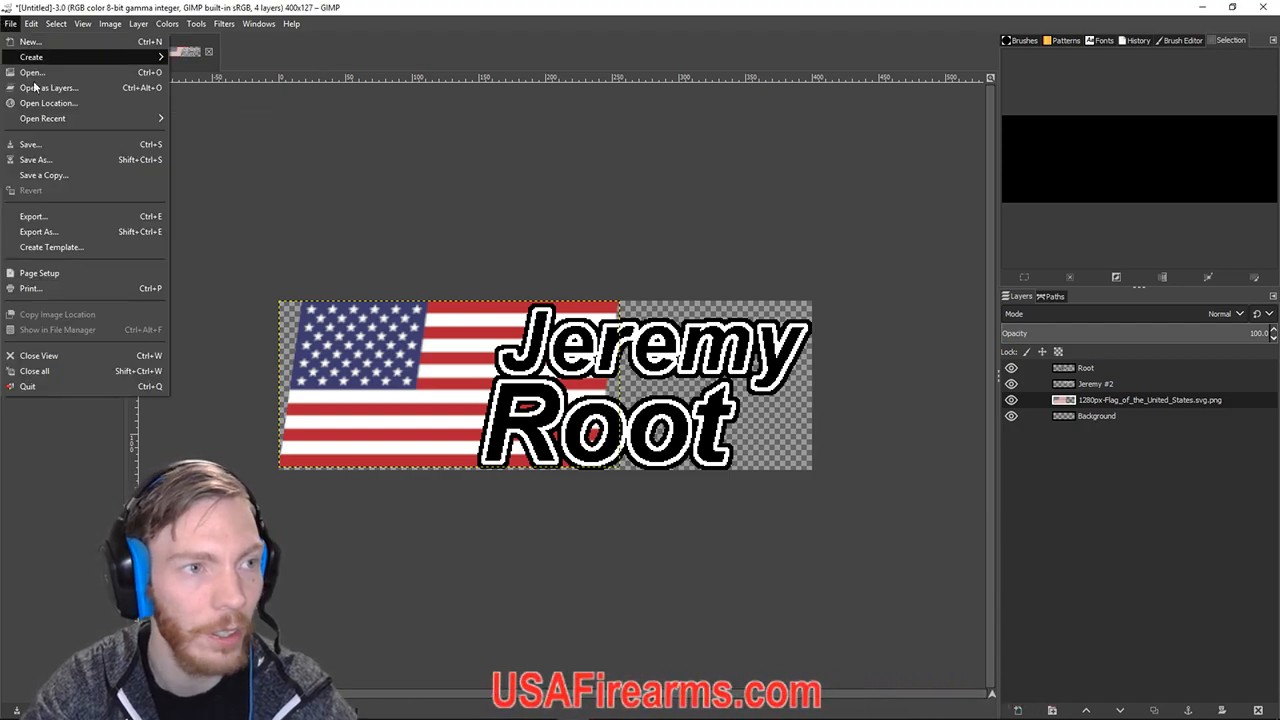
left_click(45, 232)
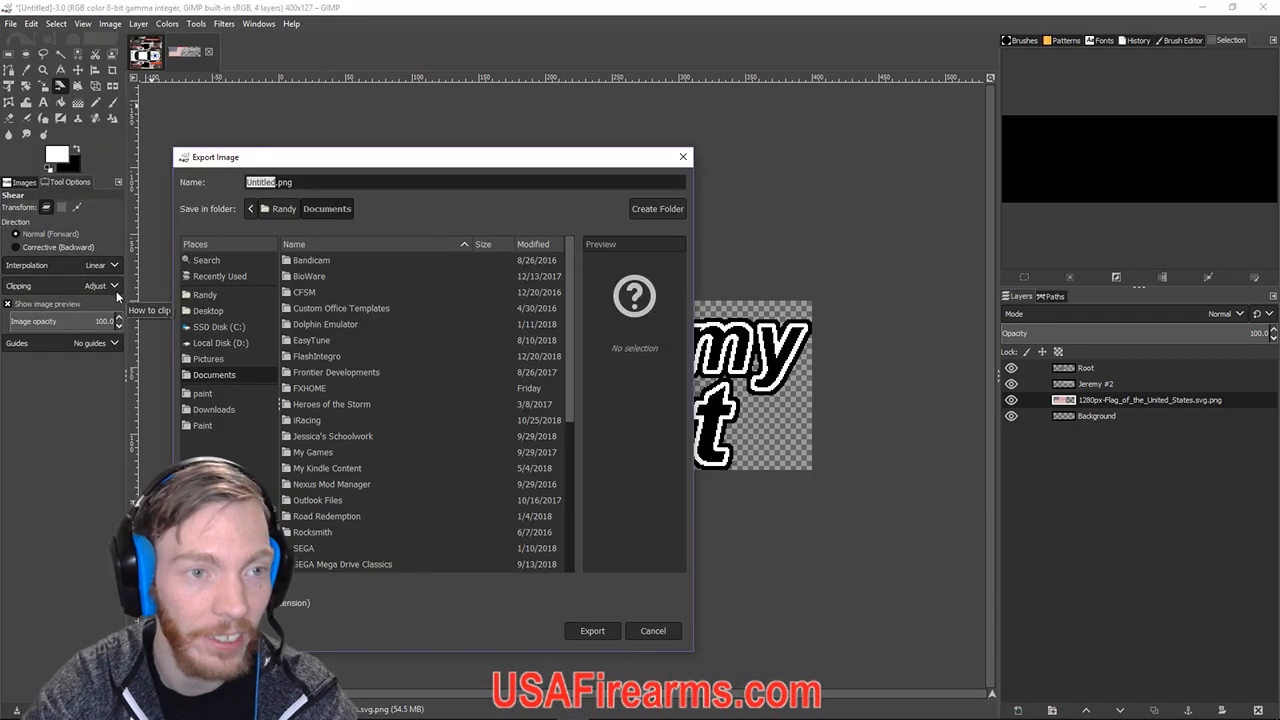
Navigate the export dialog to the Paint\Racing Logos folder.
left_click(210, 427)
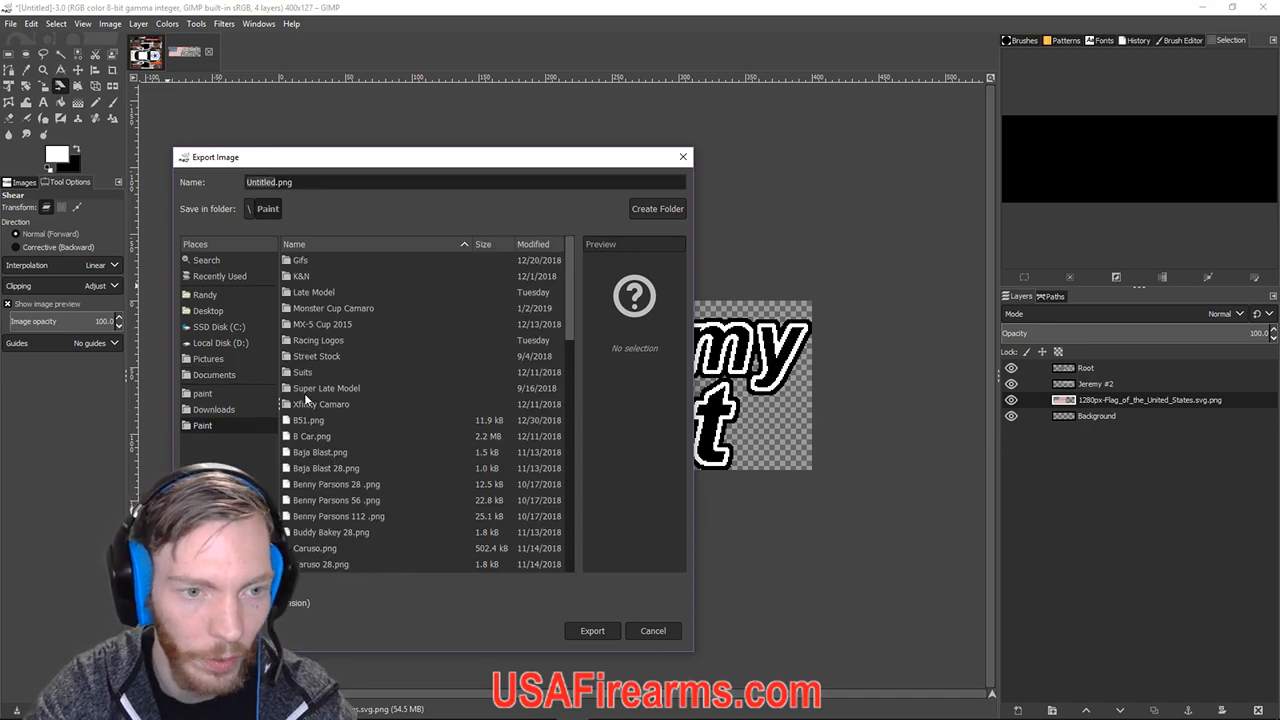
double_click(318, 340)
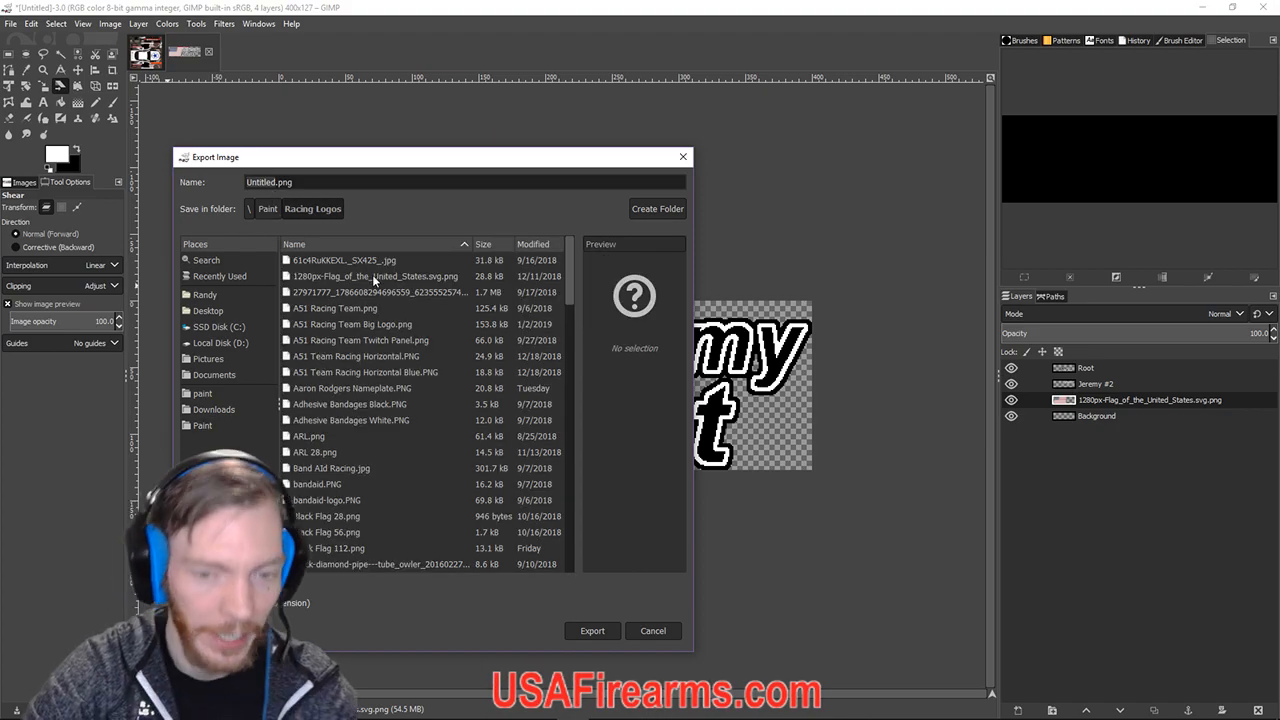
type("Jerem")
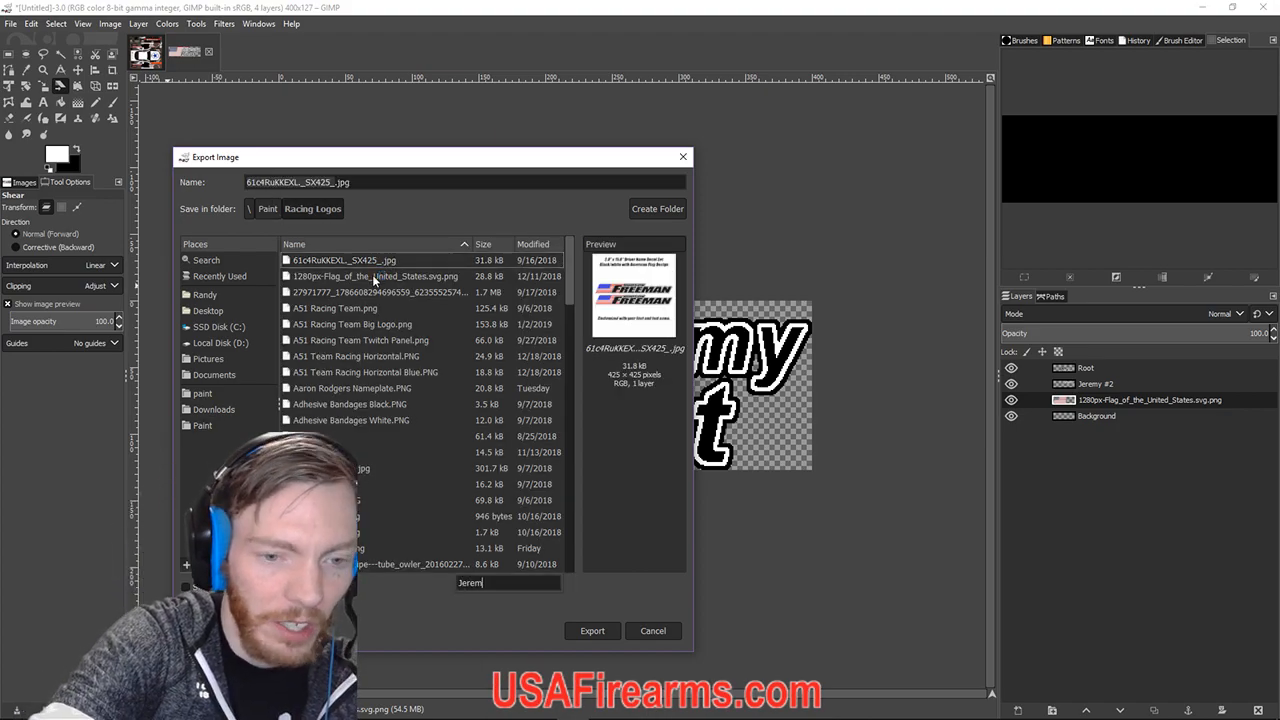
key("BackSpace")
key("BackSpace")
key("BackSpace")
key("BackSpace")
key("BackSpace")
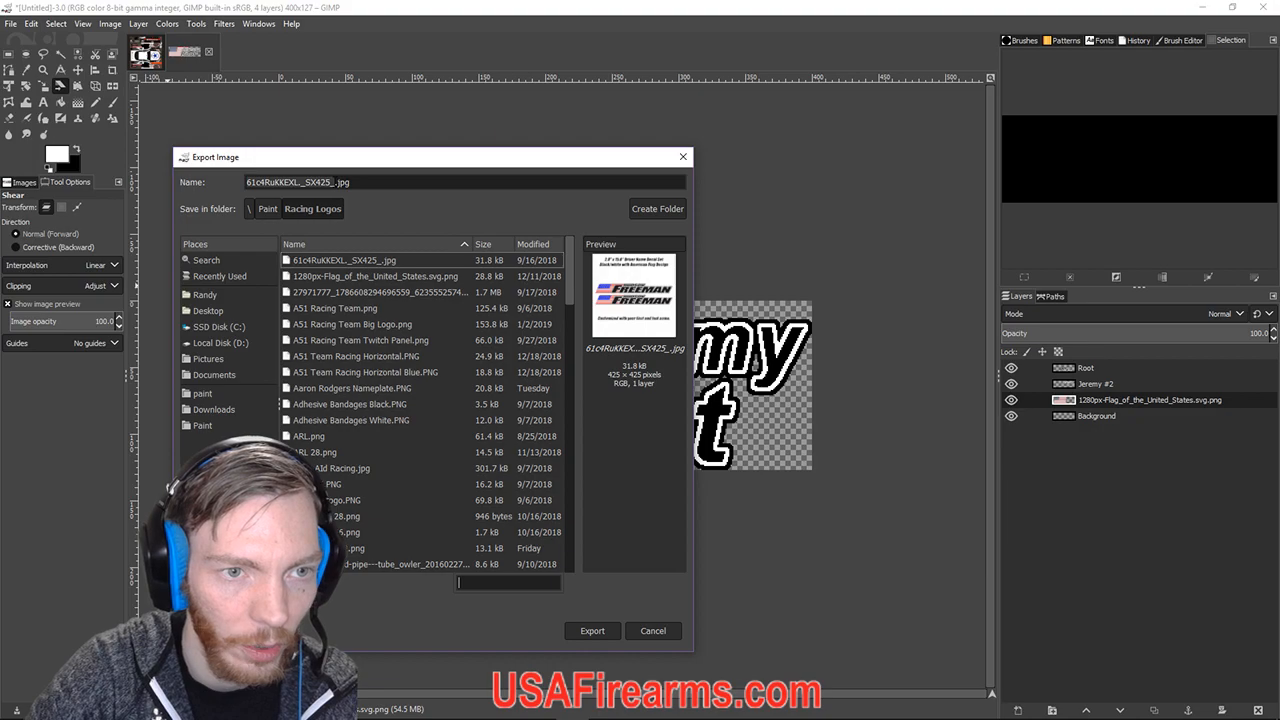
left_click(325, 183)
type("Je")
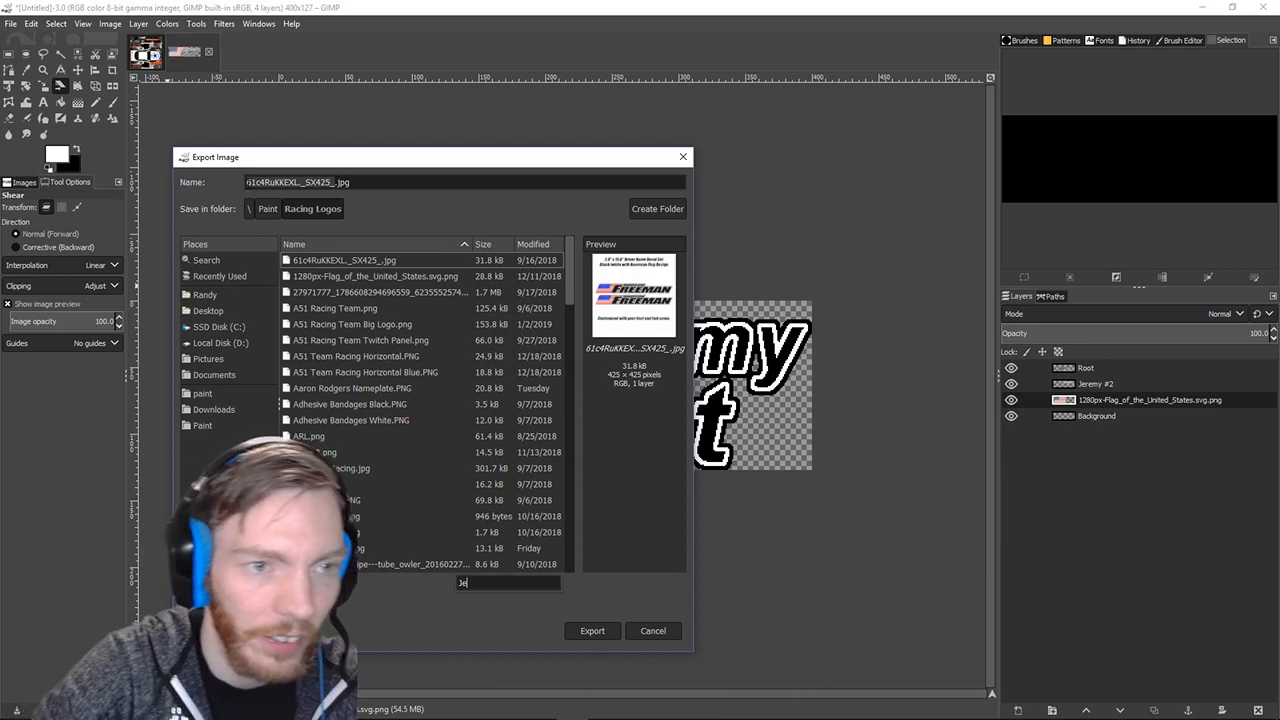
left_click(334, 183)
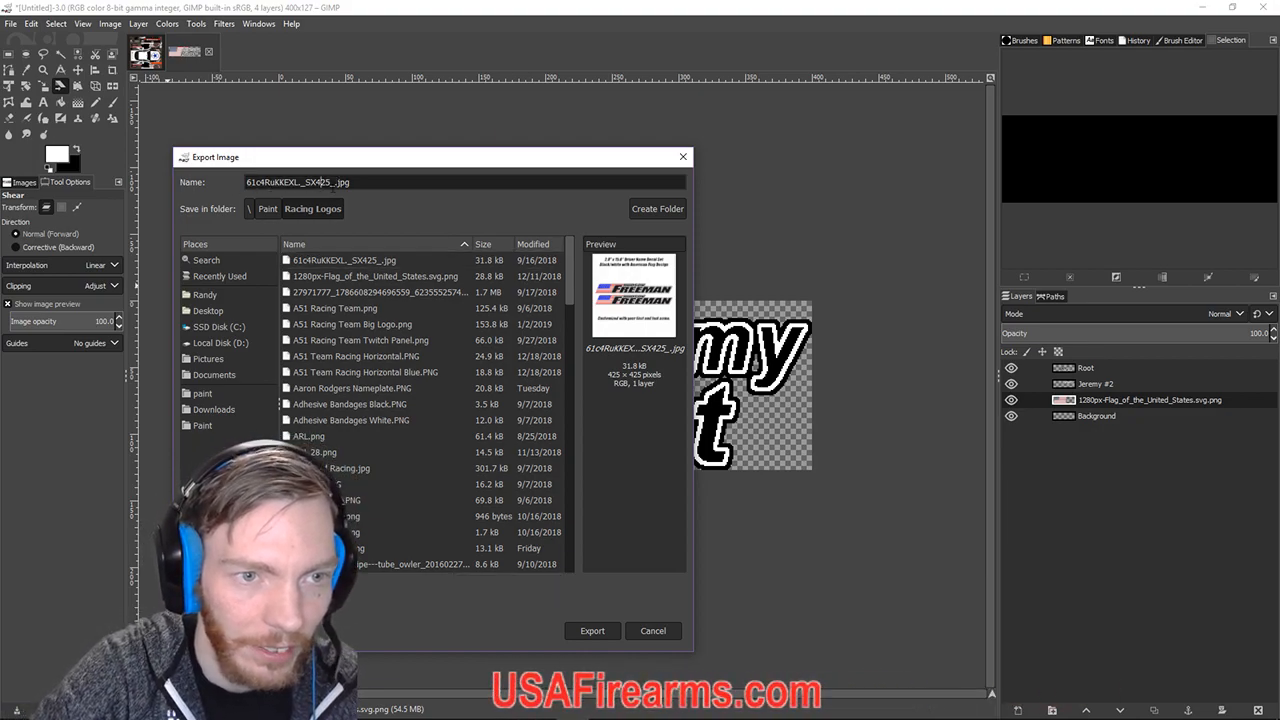
left_click_drag(336, 183, 232, 184)
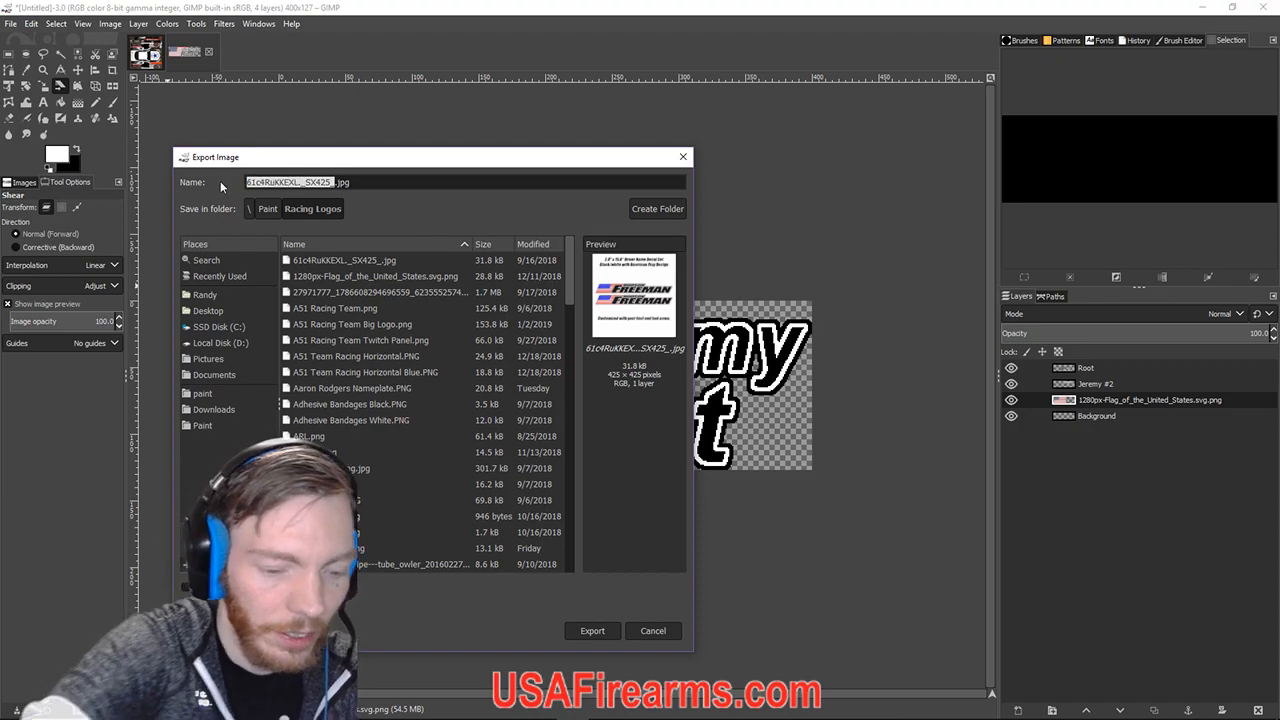
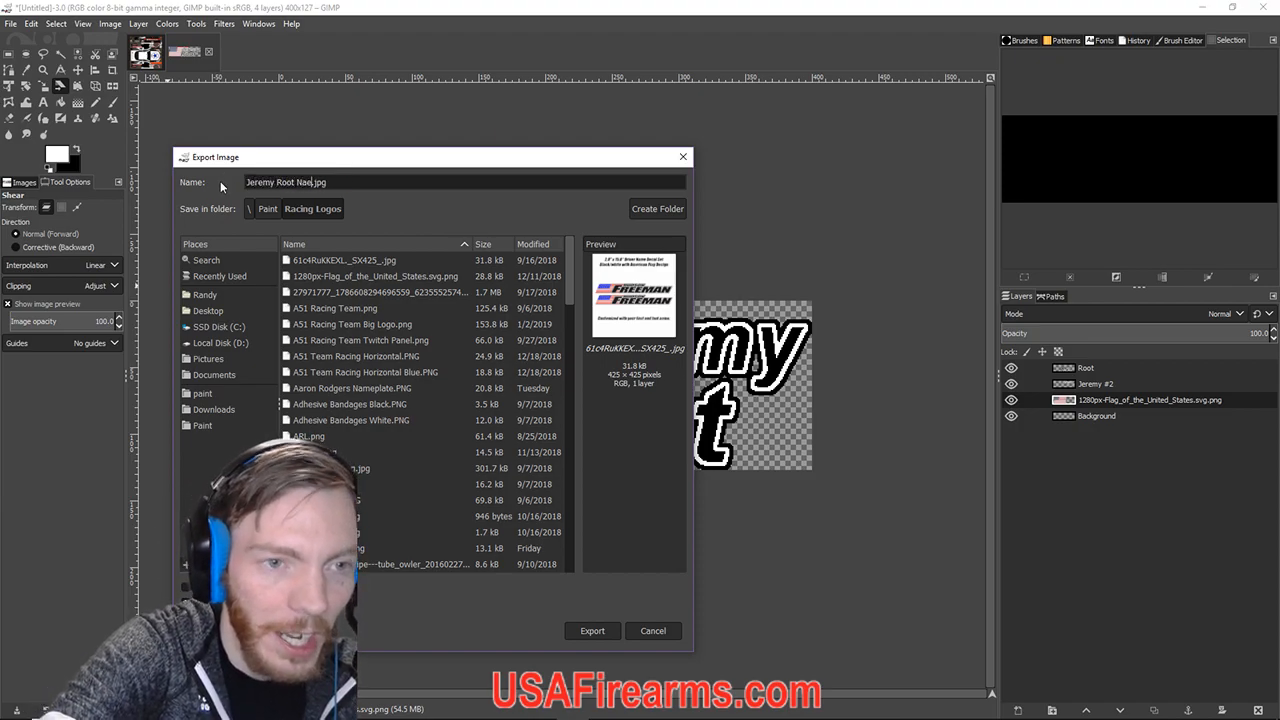
type("eplate")
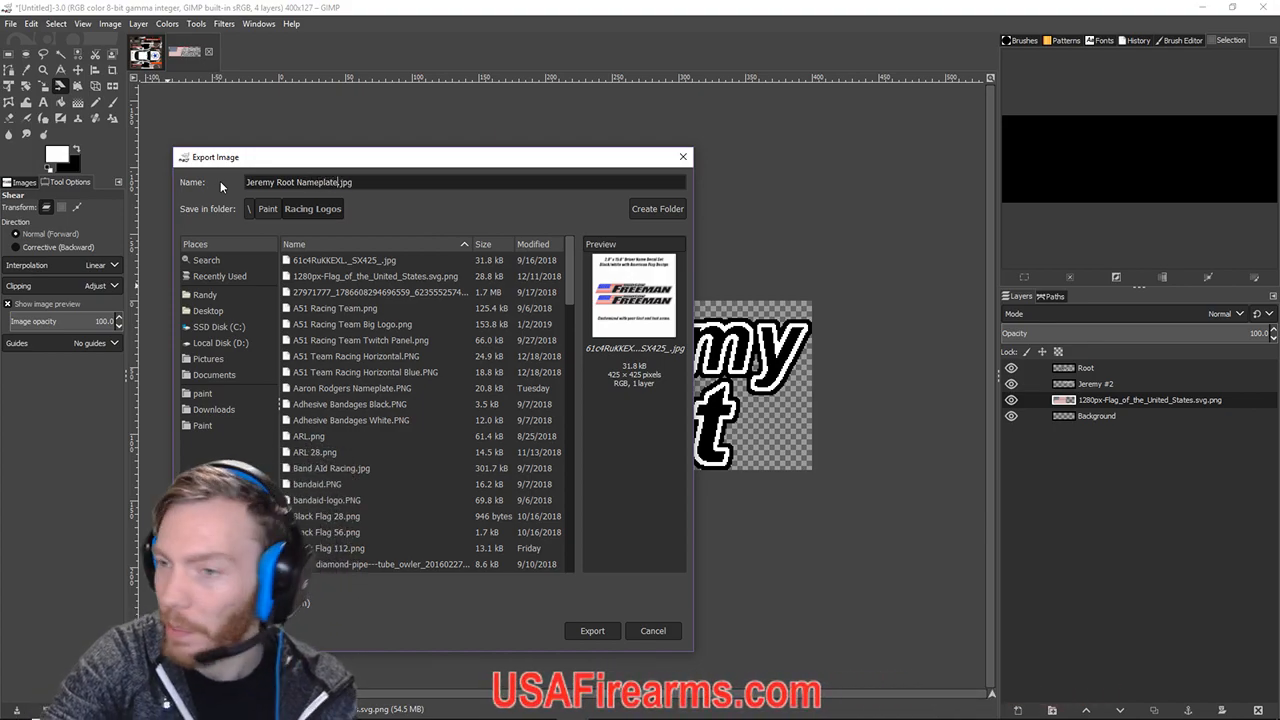
key("Right")
key("Right")
key("Right")
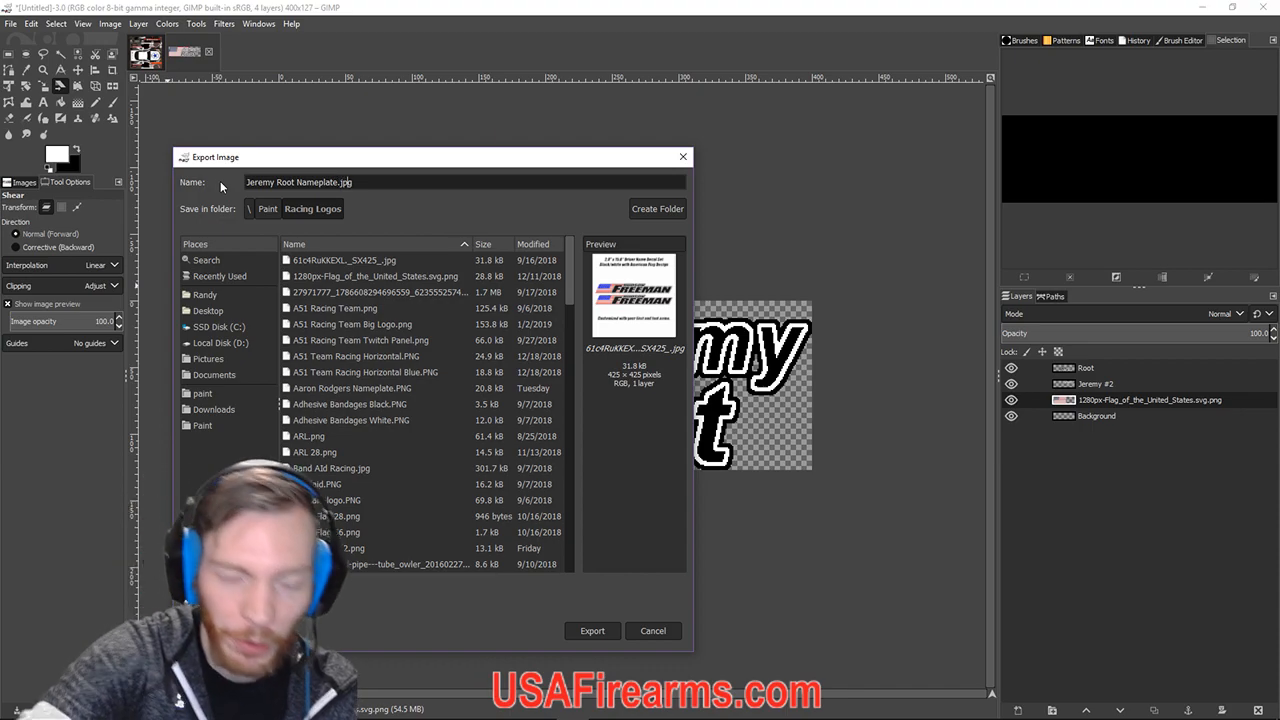
key("BackSpace")
key("BackSpace")
key("BackSpace")
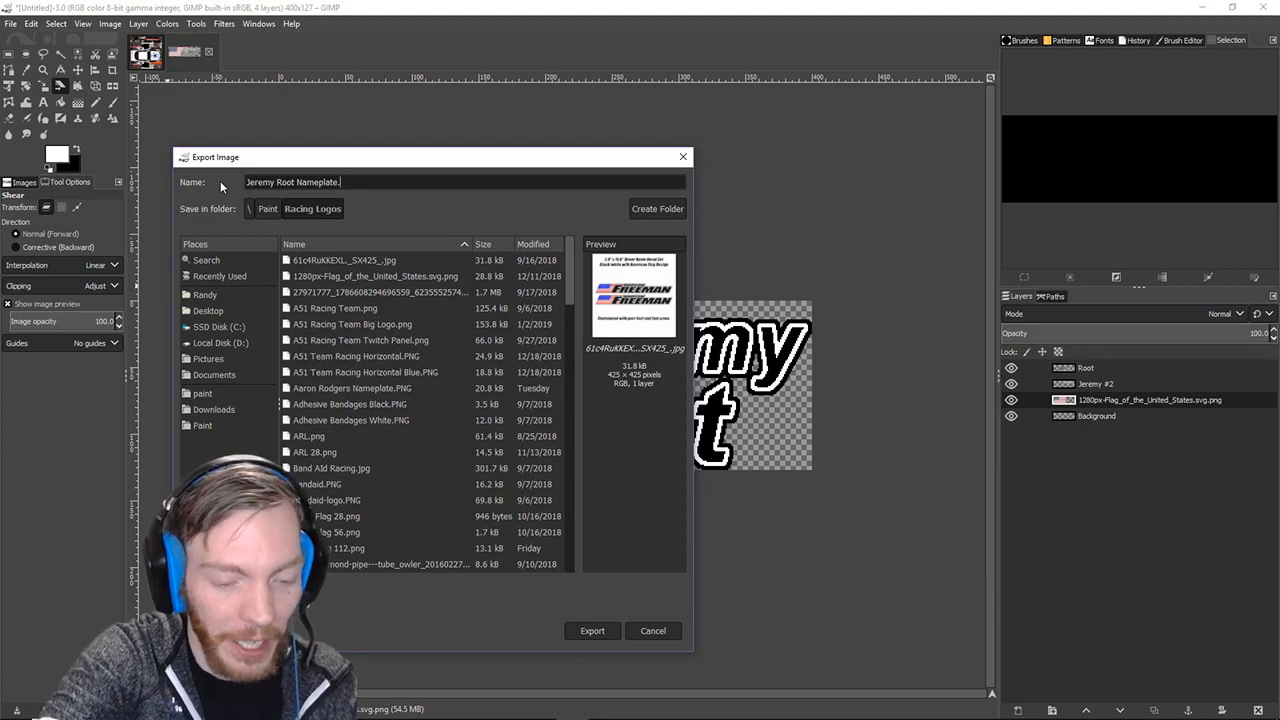
type("PNG")
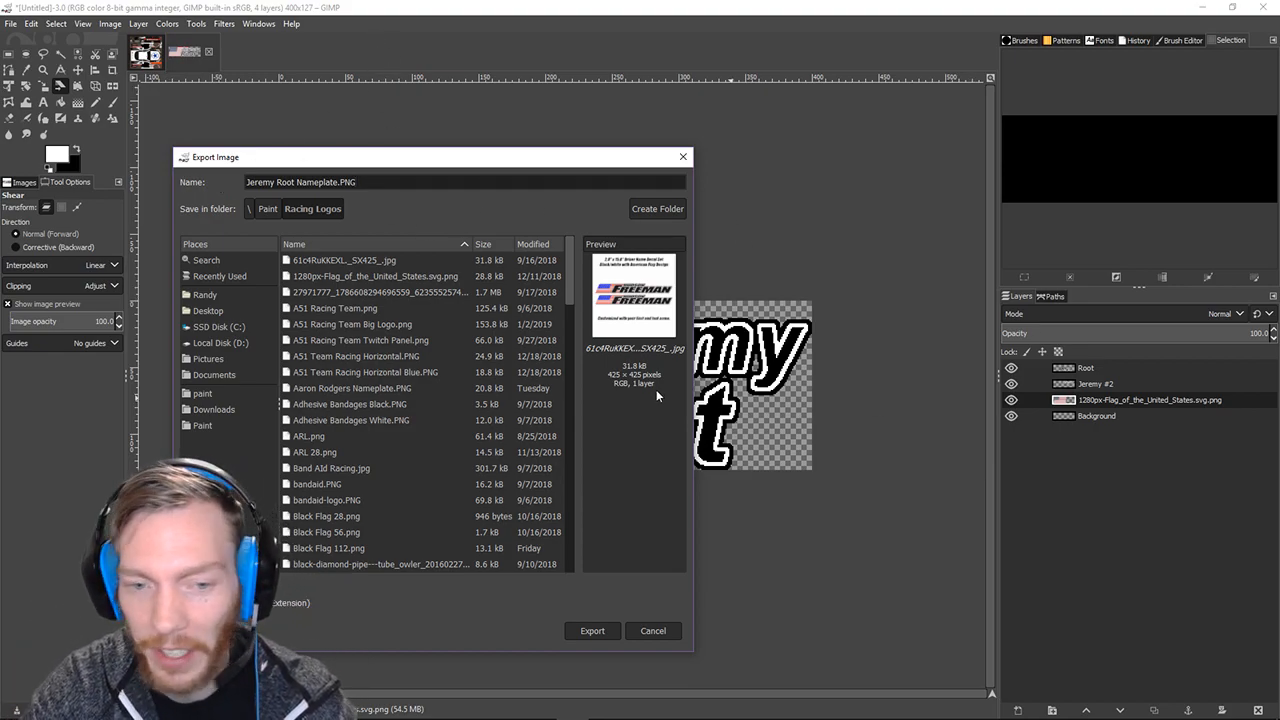
left_click(592, 631)
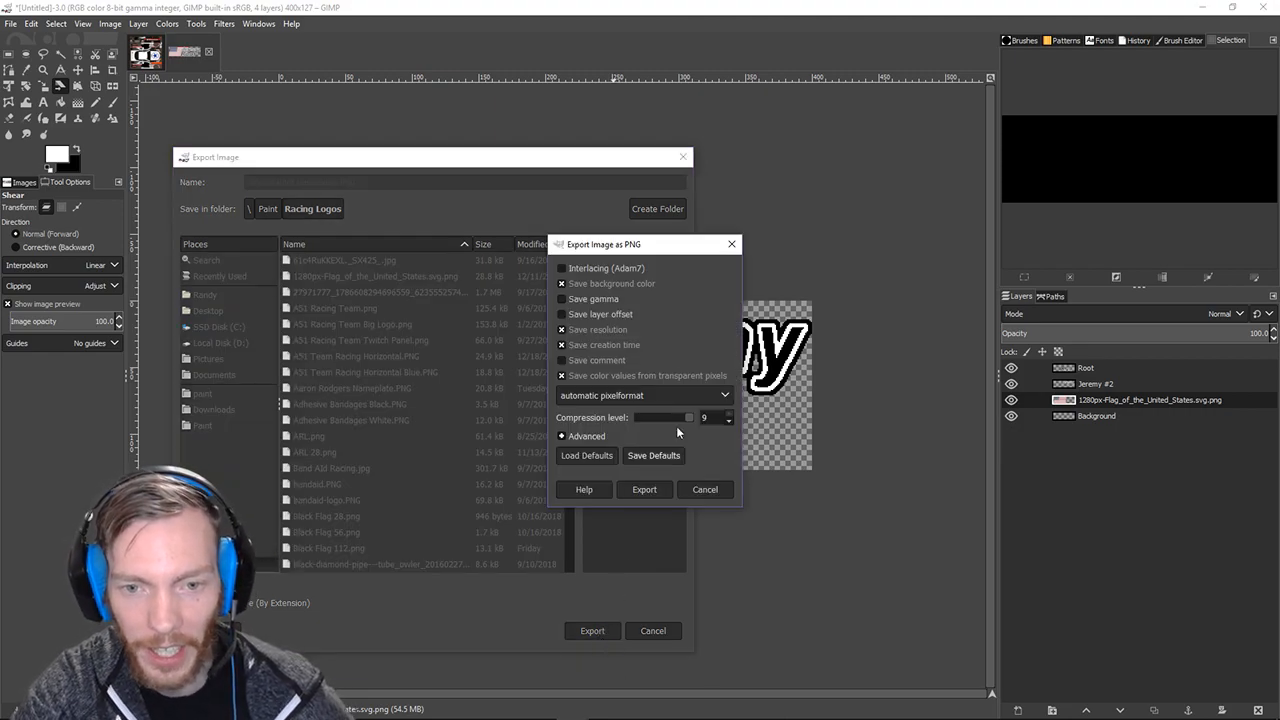
left_click(645, 488)
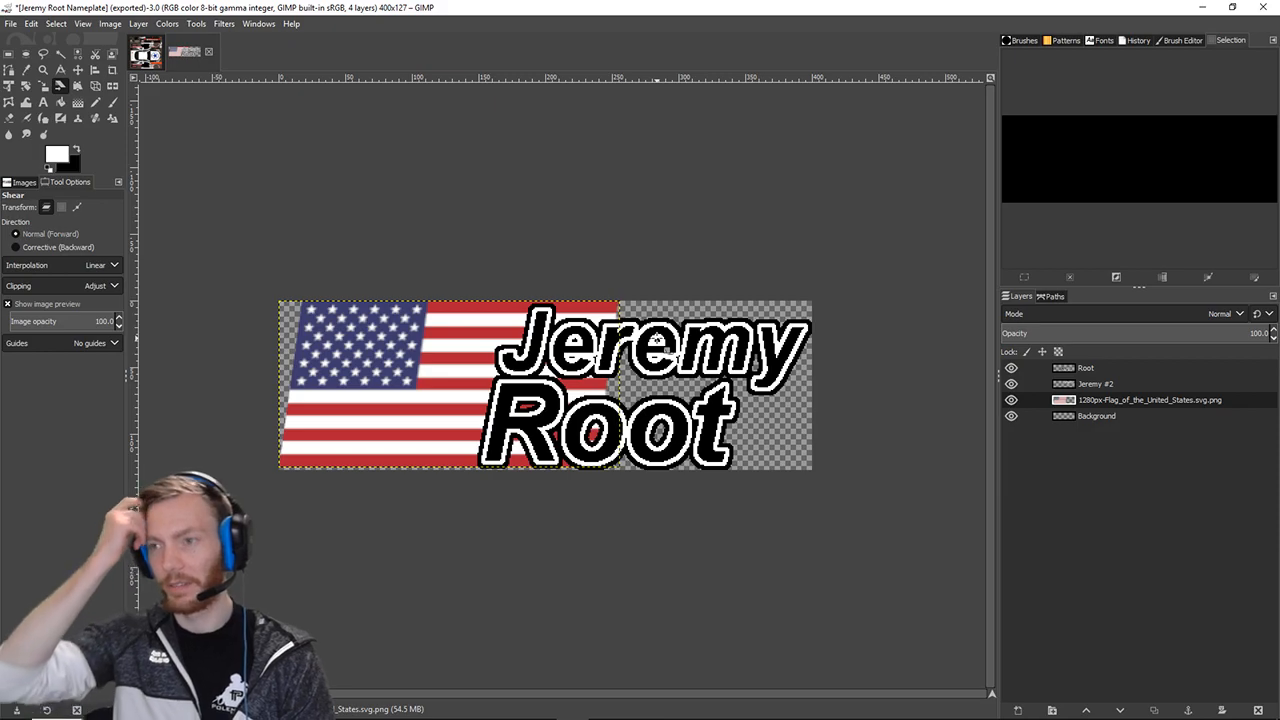
mouse_move(377, 717)
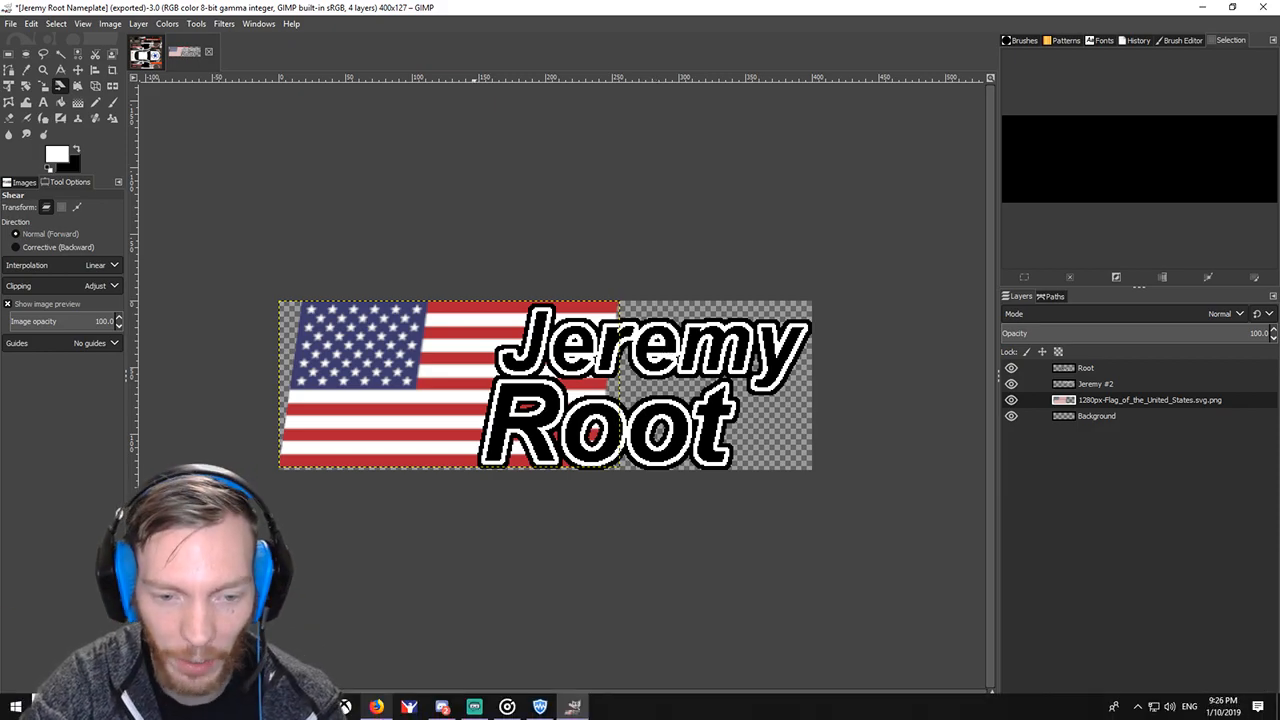
mouse_move(440, 711)
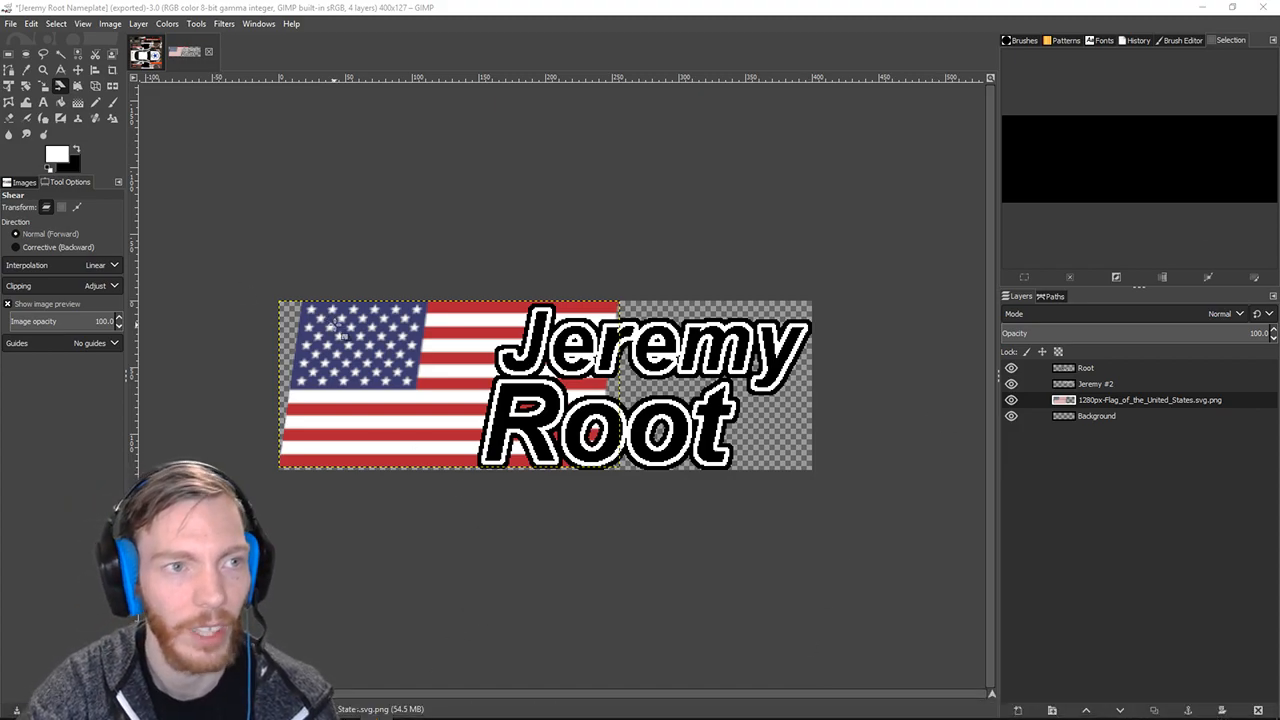
left_click(210, 53)
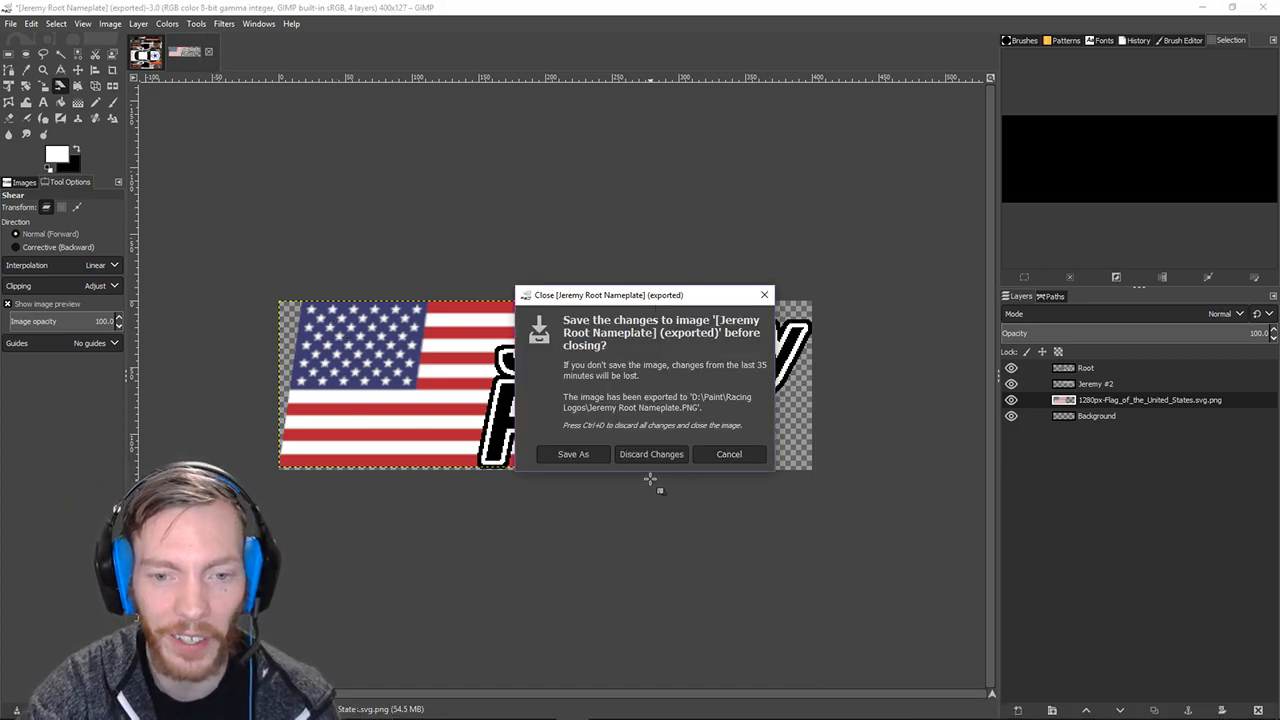
left_click(573, 454)
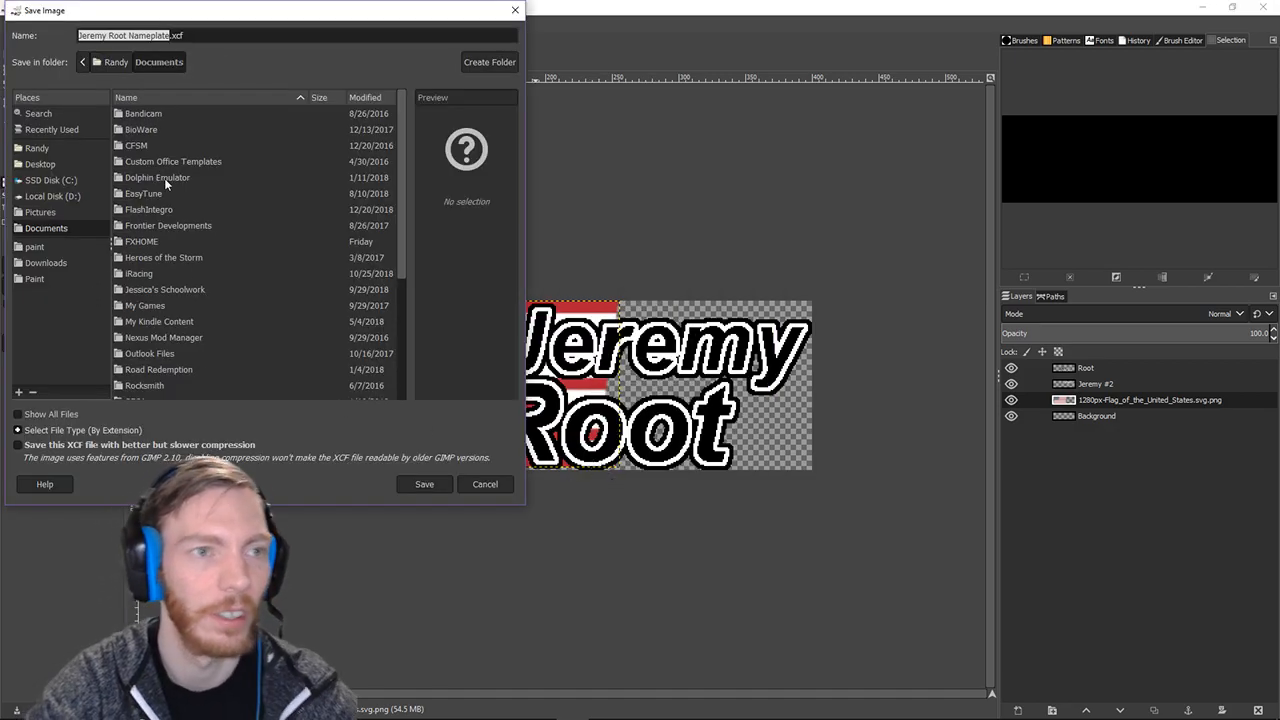
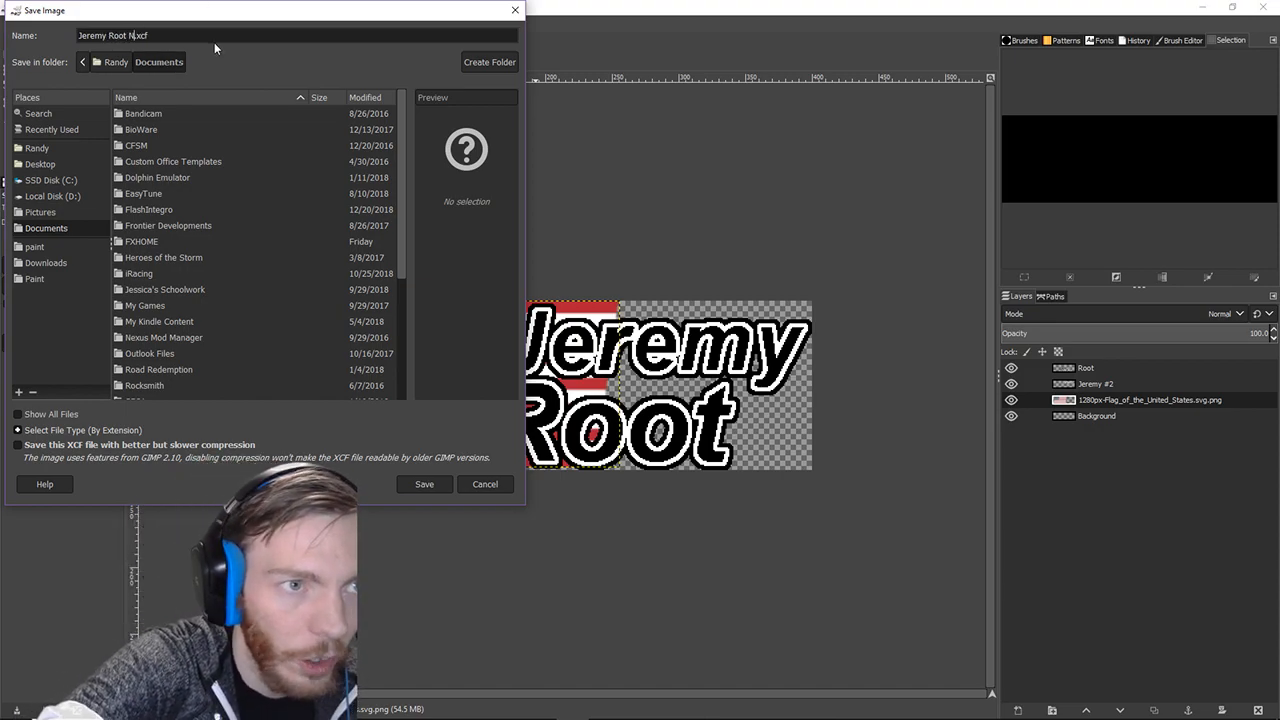
type("me")
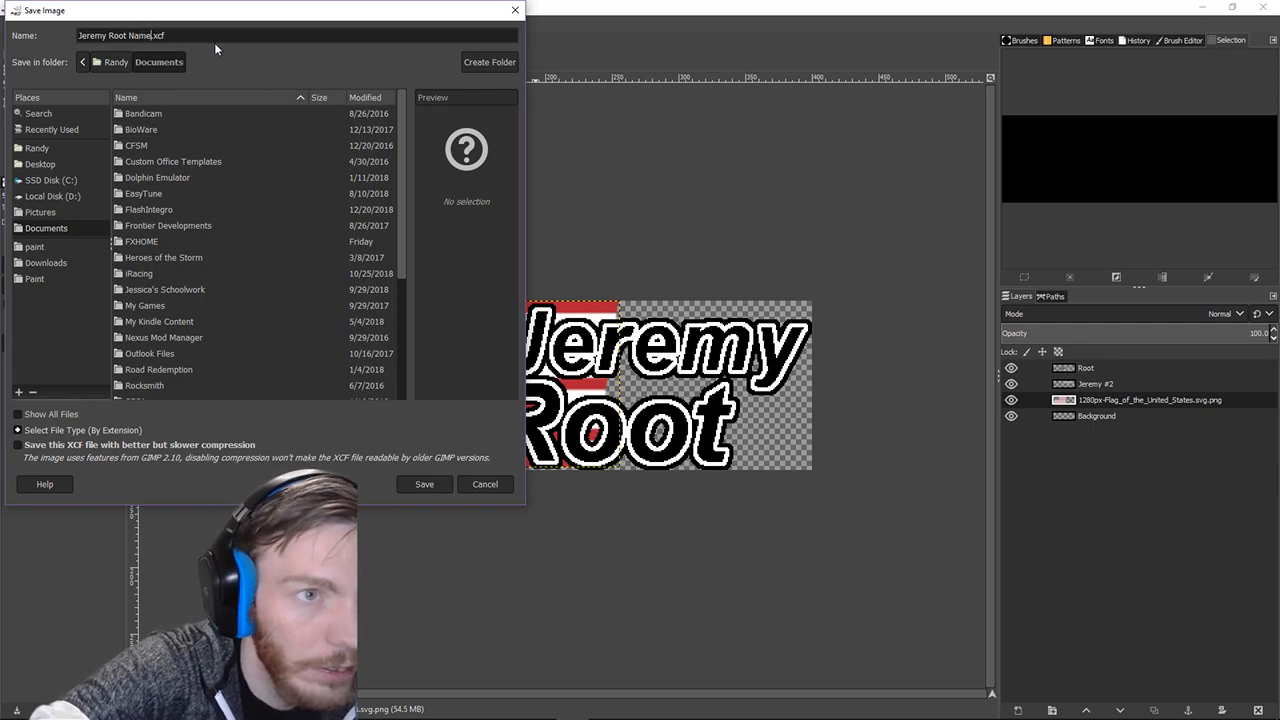
type("plate")
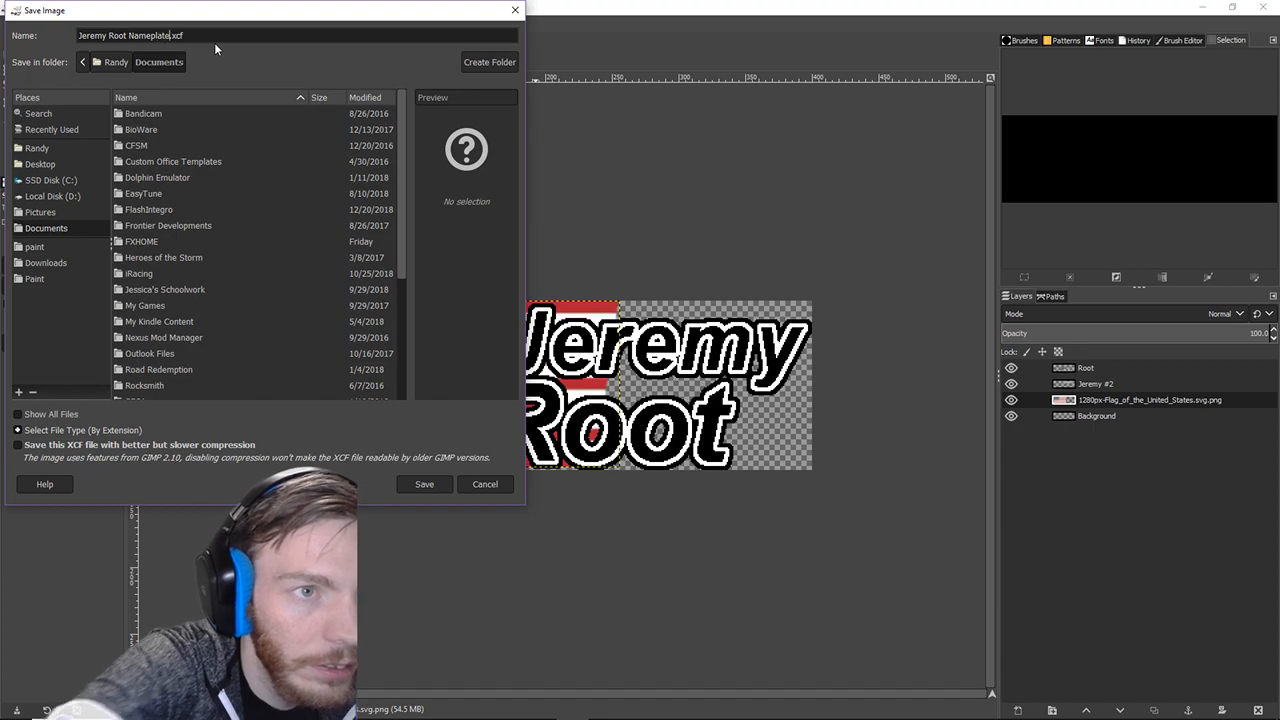
left_click(424, 488)
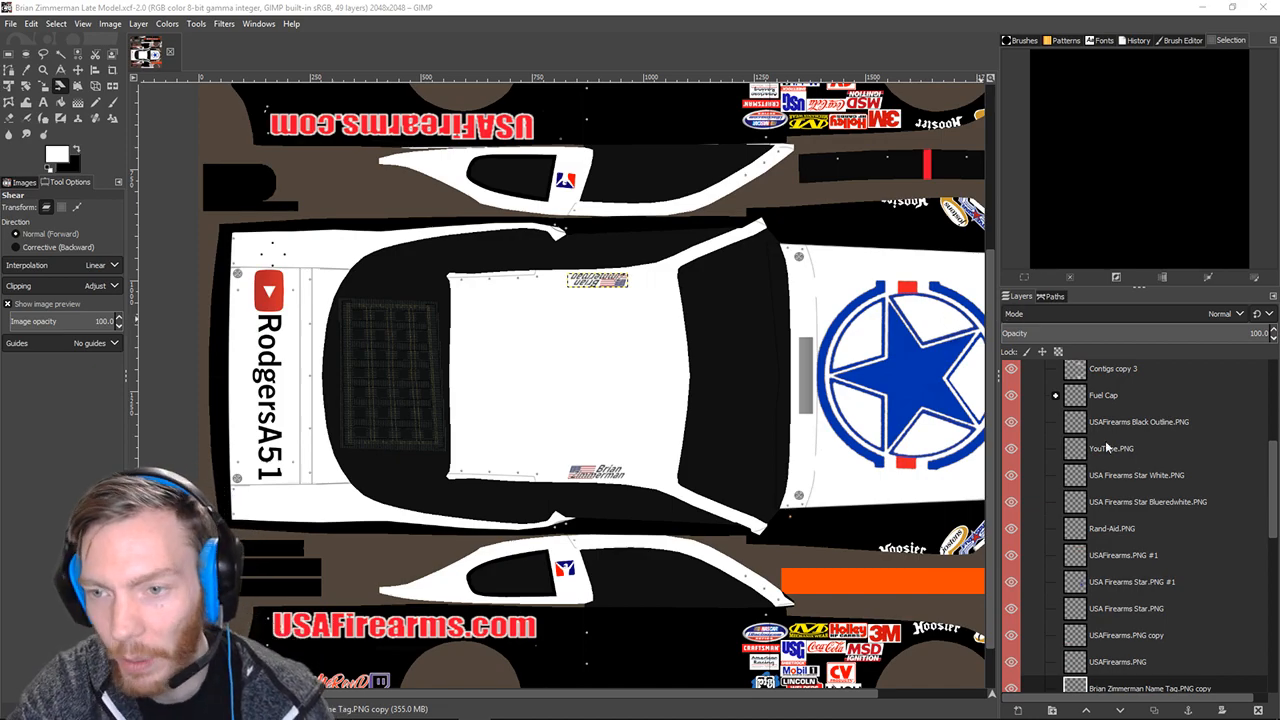
Scroll through the livery's Layers panel to review the name-tag and decal layers.
scroll(1126, 447, "up", 6)
scroll(1126, 447, "down", 8)
scroll(1140, 470, "down", 5)
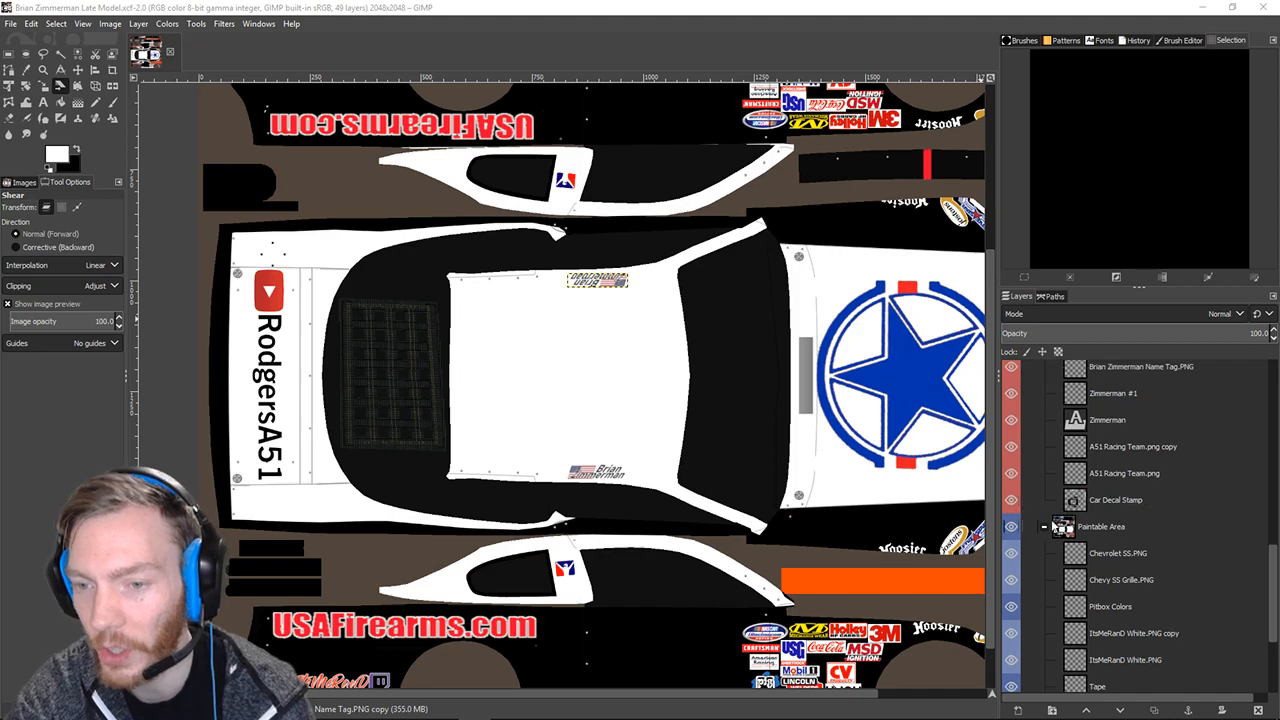
scroll(1041, 526, "up", 3)
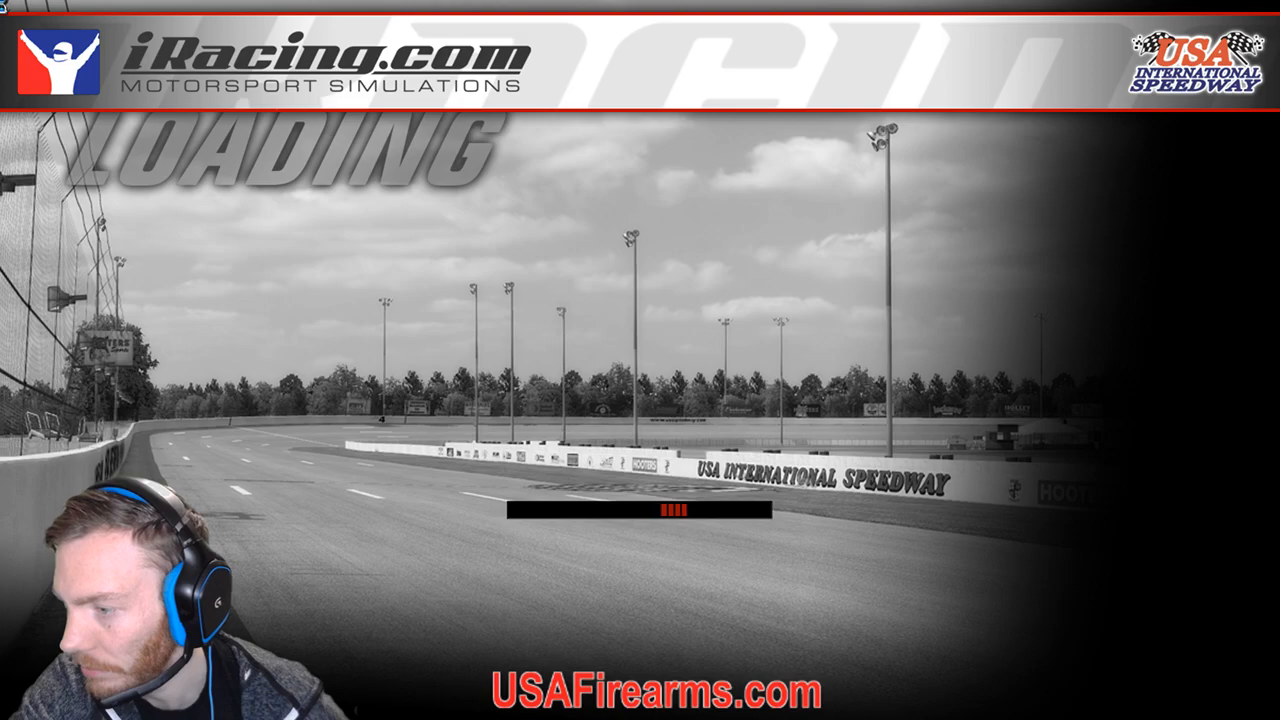
Hide the Race Results source in Streamlabs OBS using its eye icon.
left_click(862, 649)
left_click(862, 649)
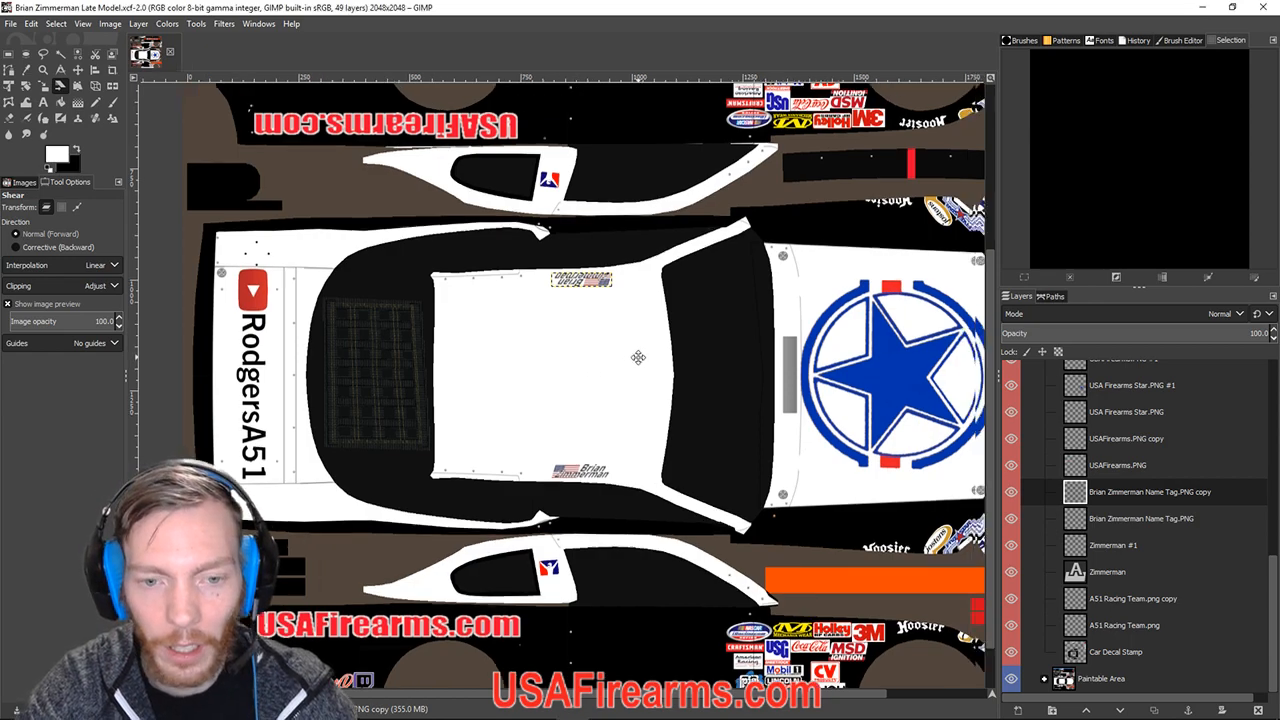
Move the Streamlabs stream chat window over GIMP so its messages can be read.
scroll(634, 372, "right", 3)
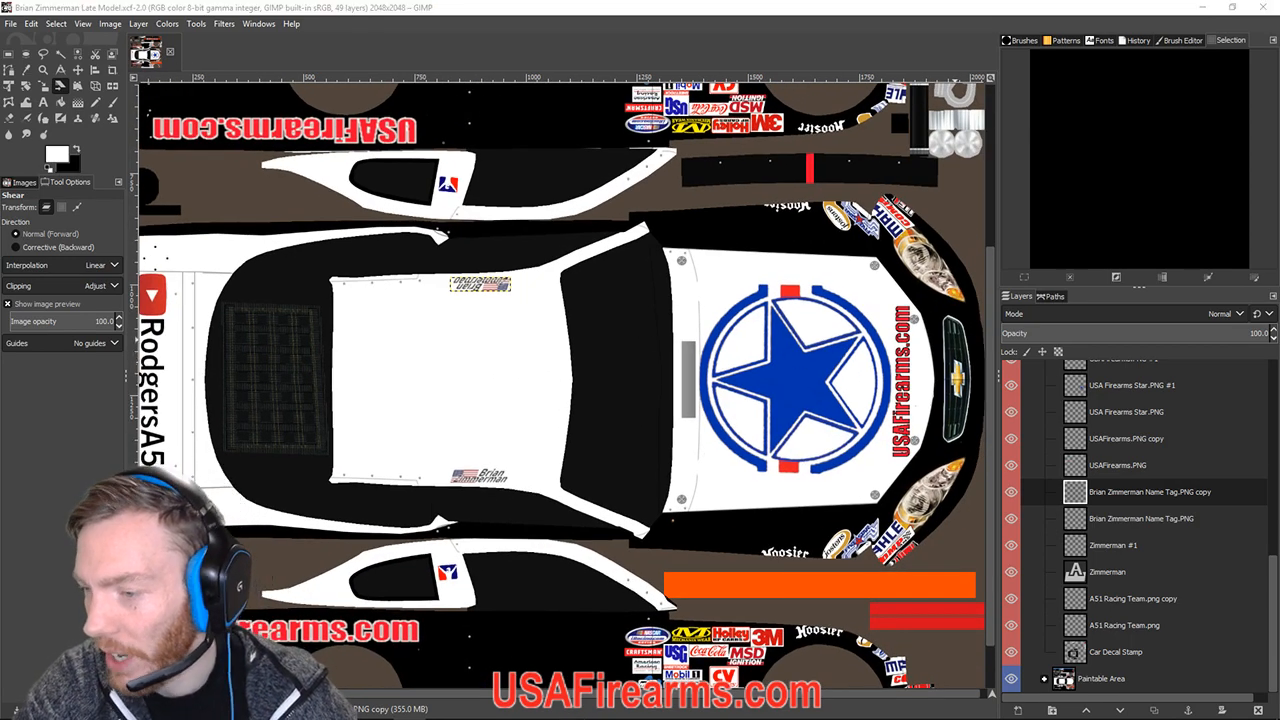
left_click_drag(1279, 122, 652, 66)
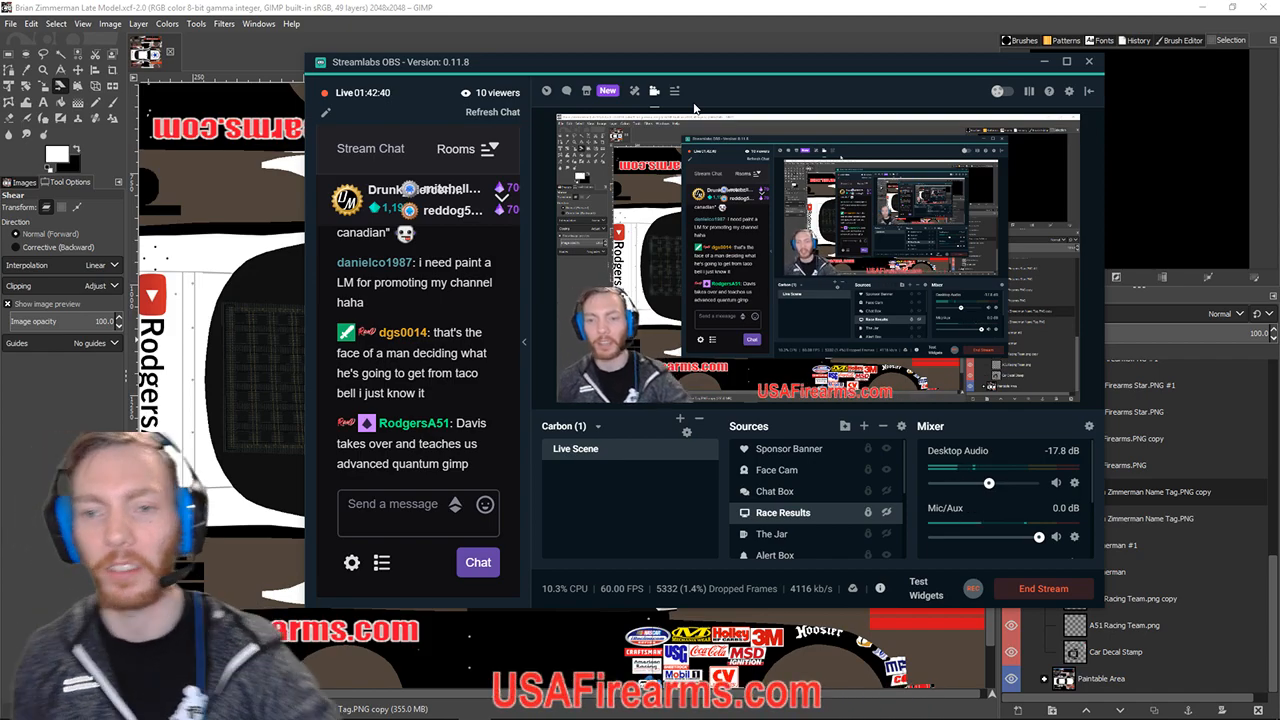
left_click_drag(717, 63, 1279, 240)
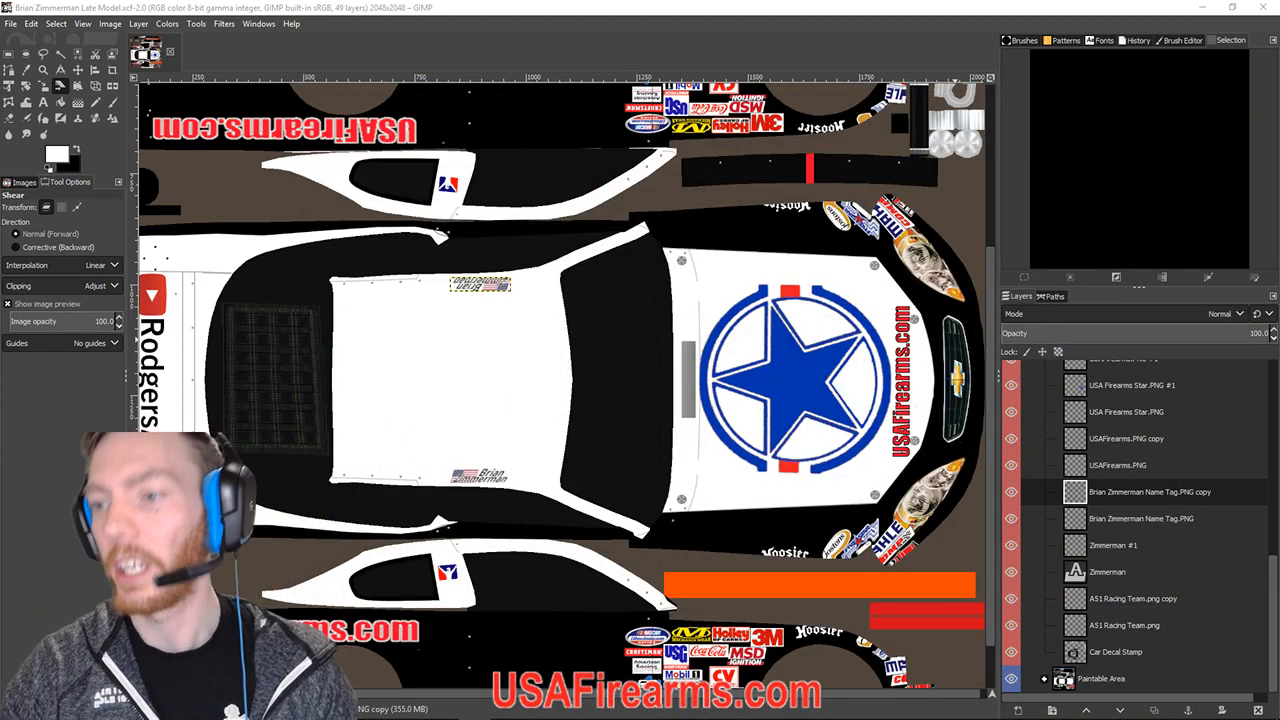
left_click_drag(1279, 112, 1279, 210)
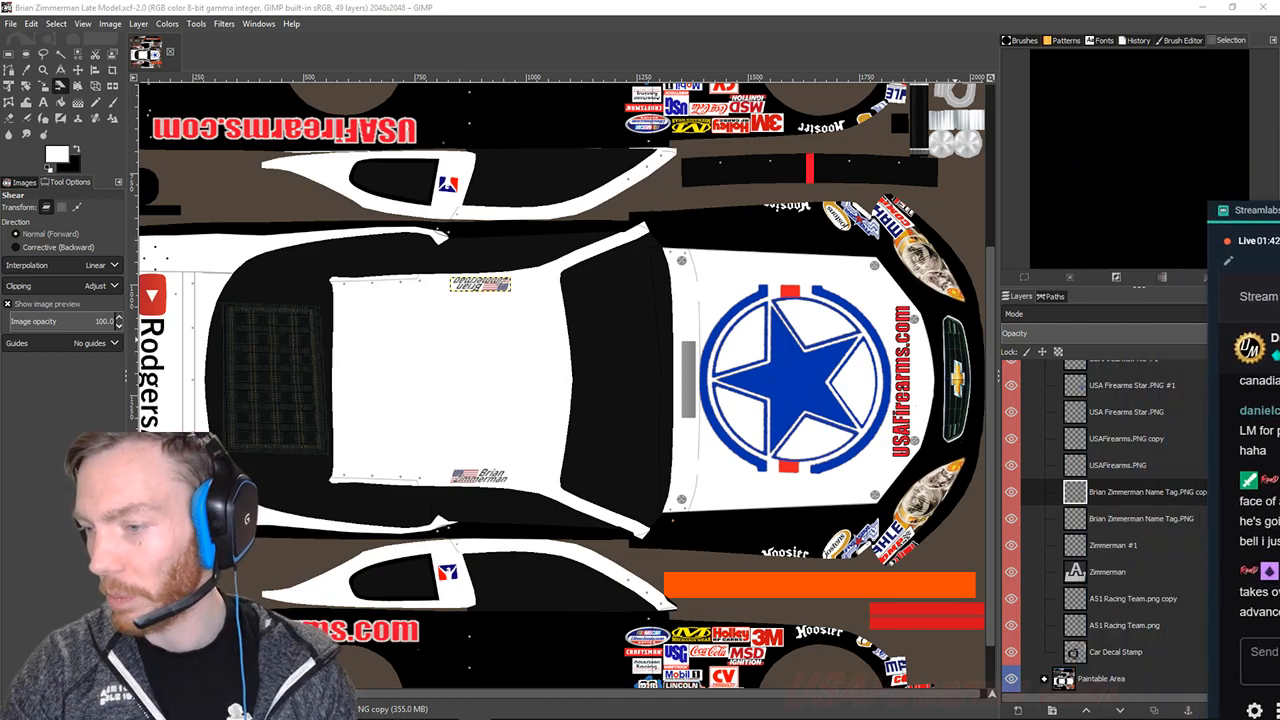
left_click_drag(1279, 210, 1224, 14)
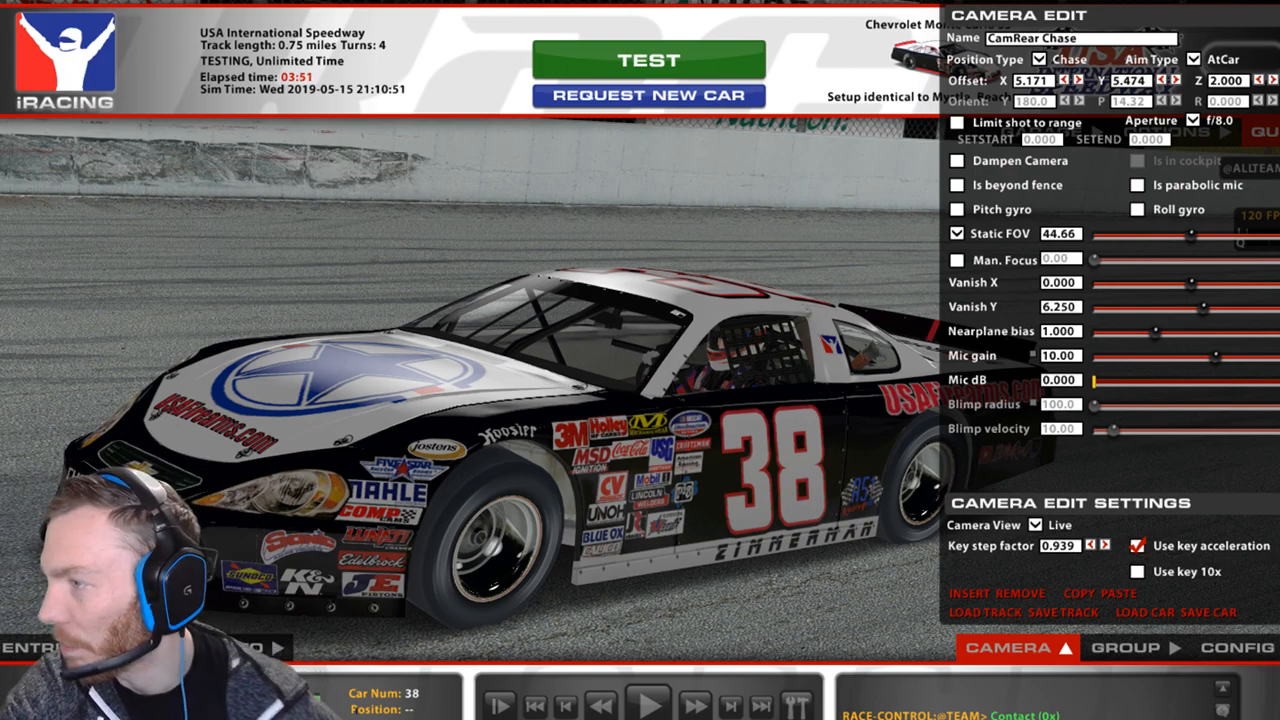
Swing the chase camera sideways and raise it to look down on car #38's roof.
key("d")
key("d")
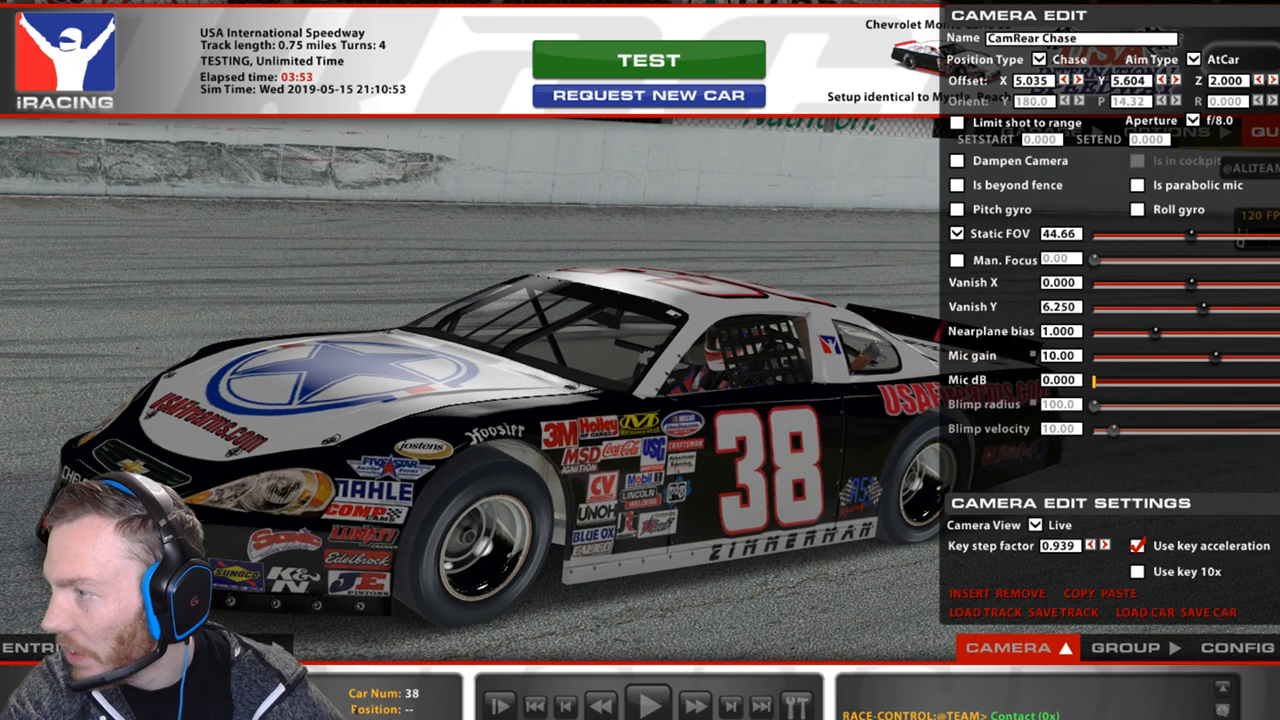
key("alt+w")
key("alt+w")
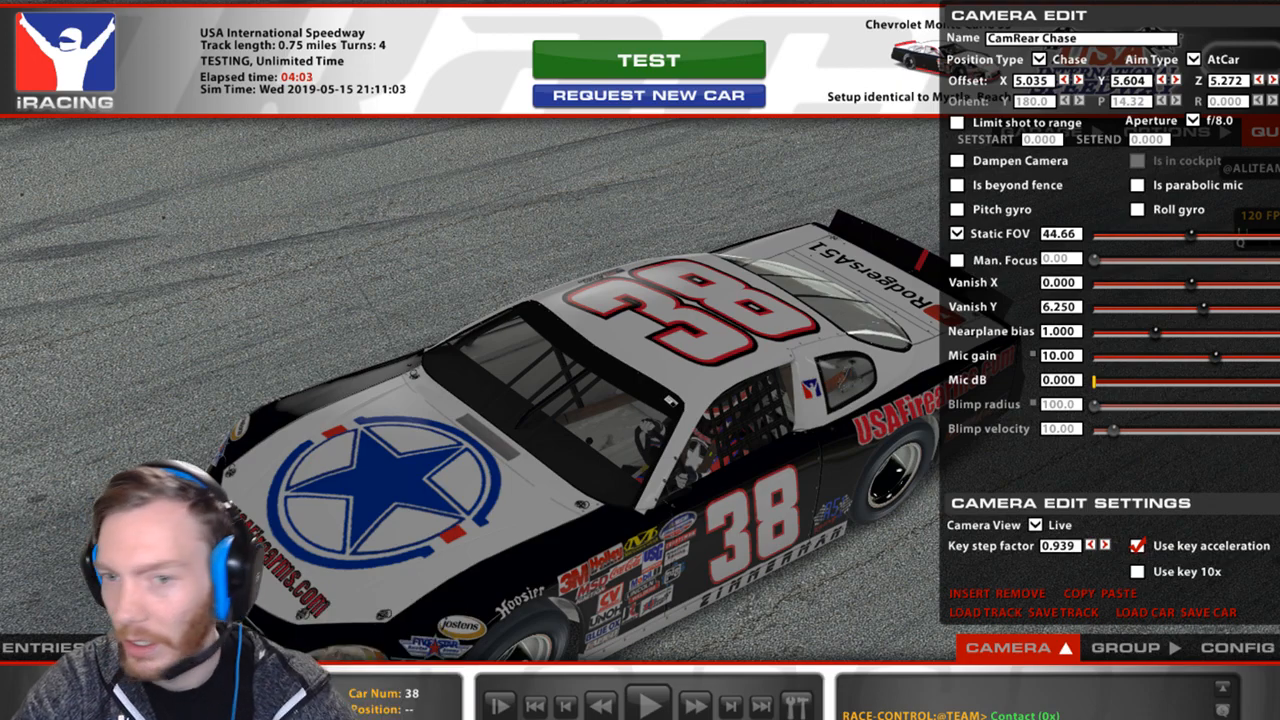
Move the OBS stream window off the GIMP livery.
left_click(877, 499)
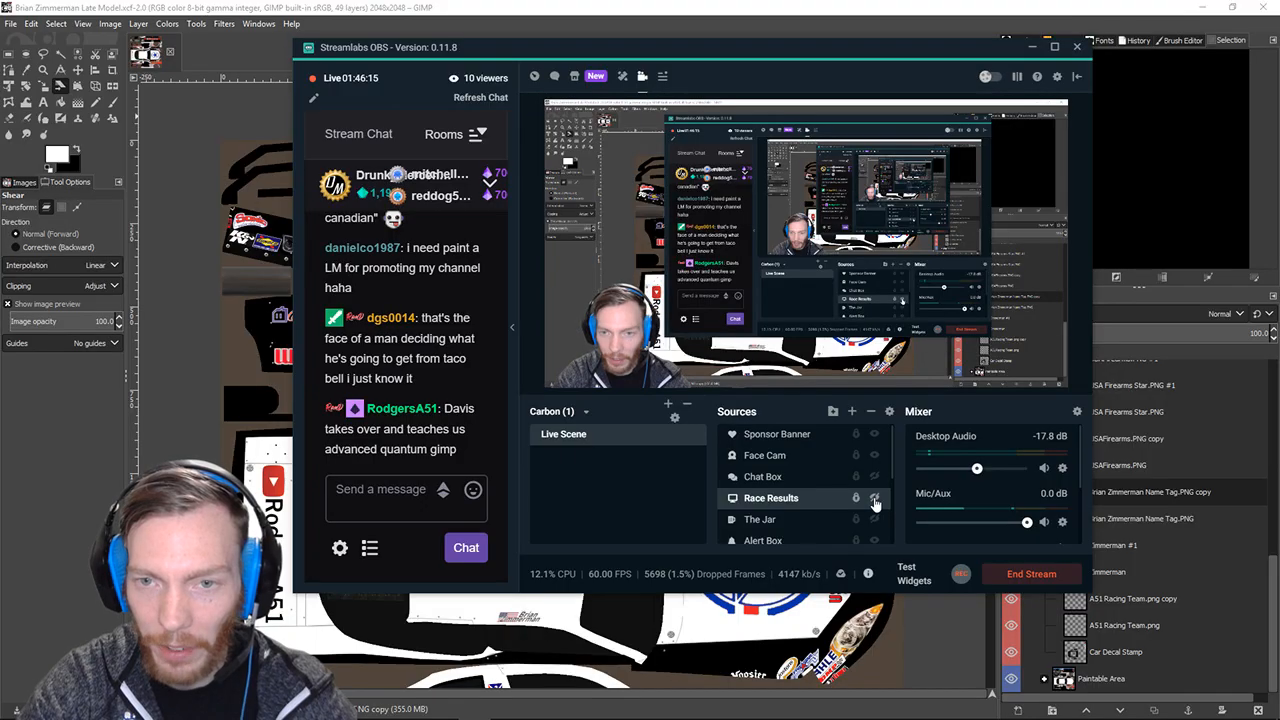
left_click_drag(734, 49, 1279, 70)
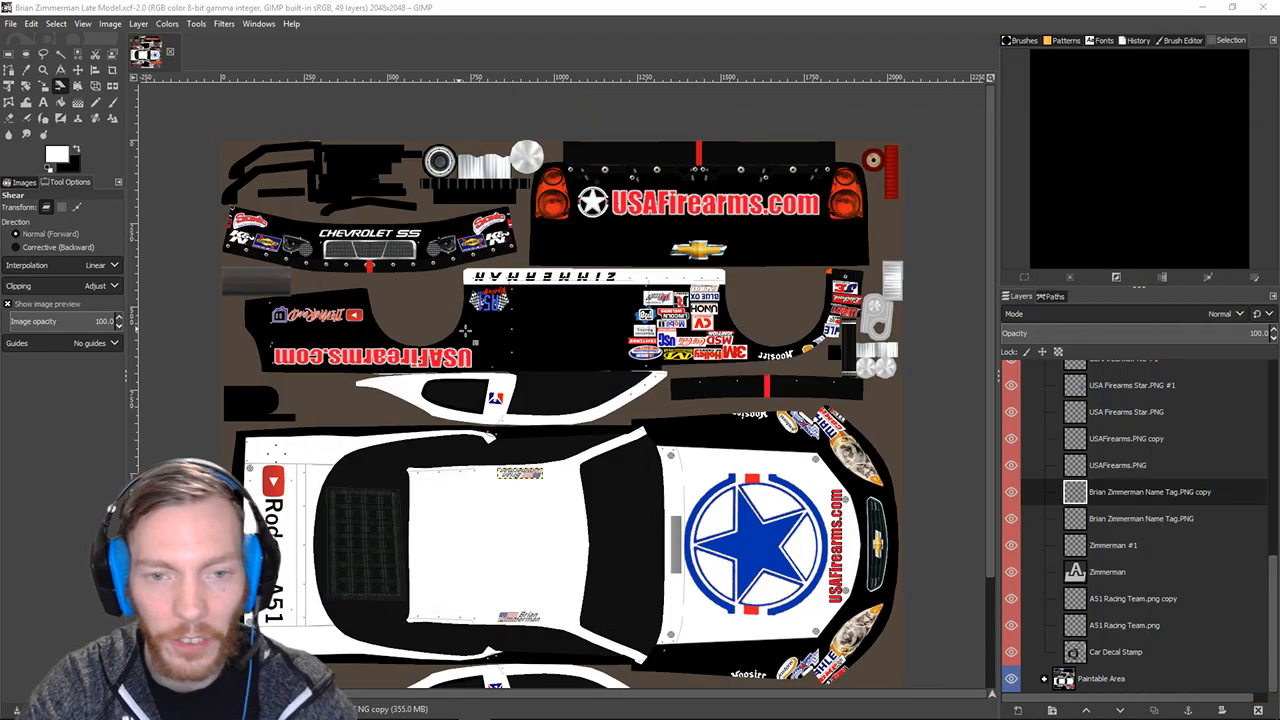
scroll(481, 343, "down", 3)
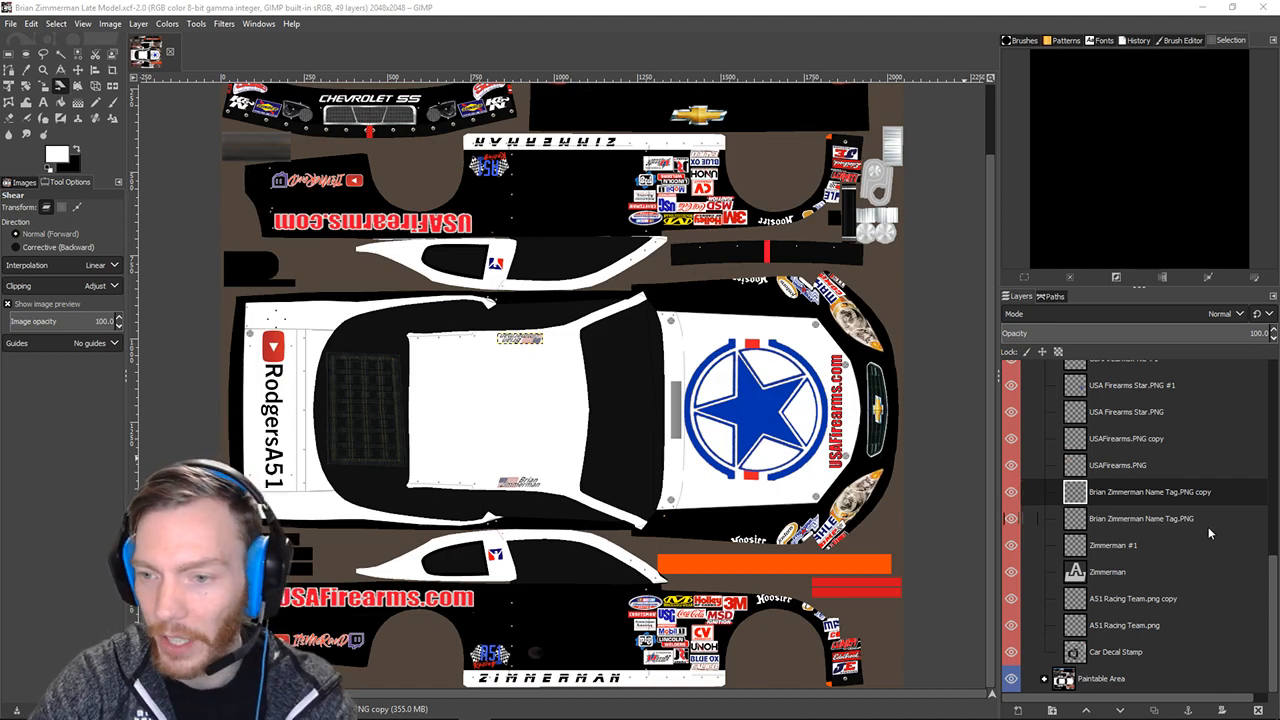
Select the original name-tag layer and scroll through the Layers list around it.
left_click(1127, 519)
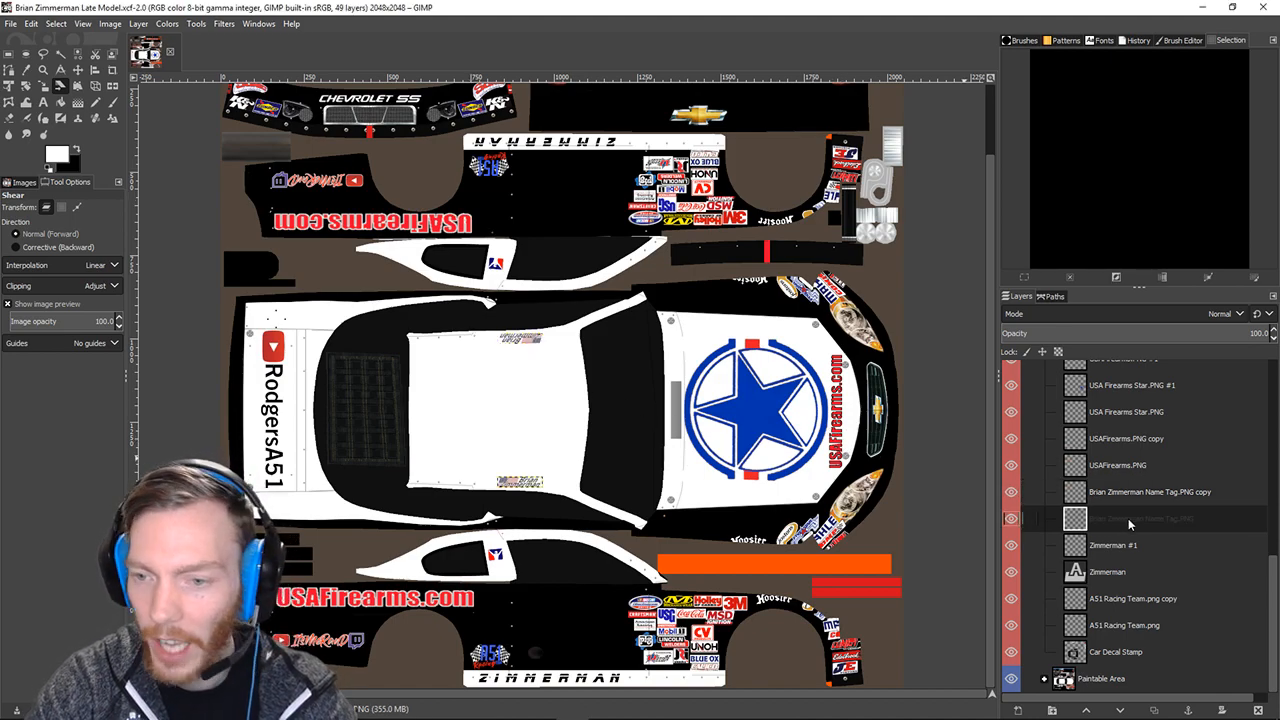
scroll(1126, 510, "up", 15)
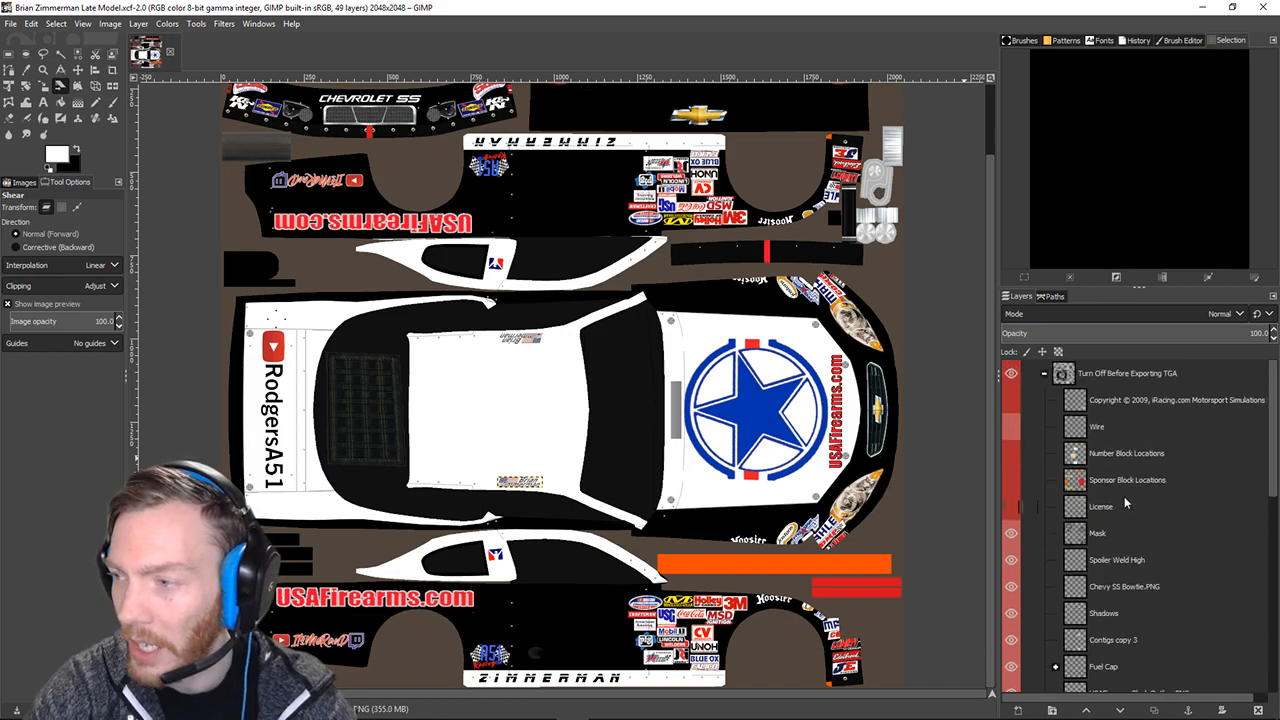
scroll(1086, 490, "down", 15)
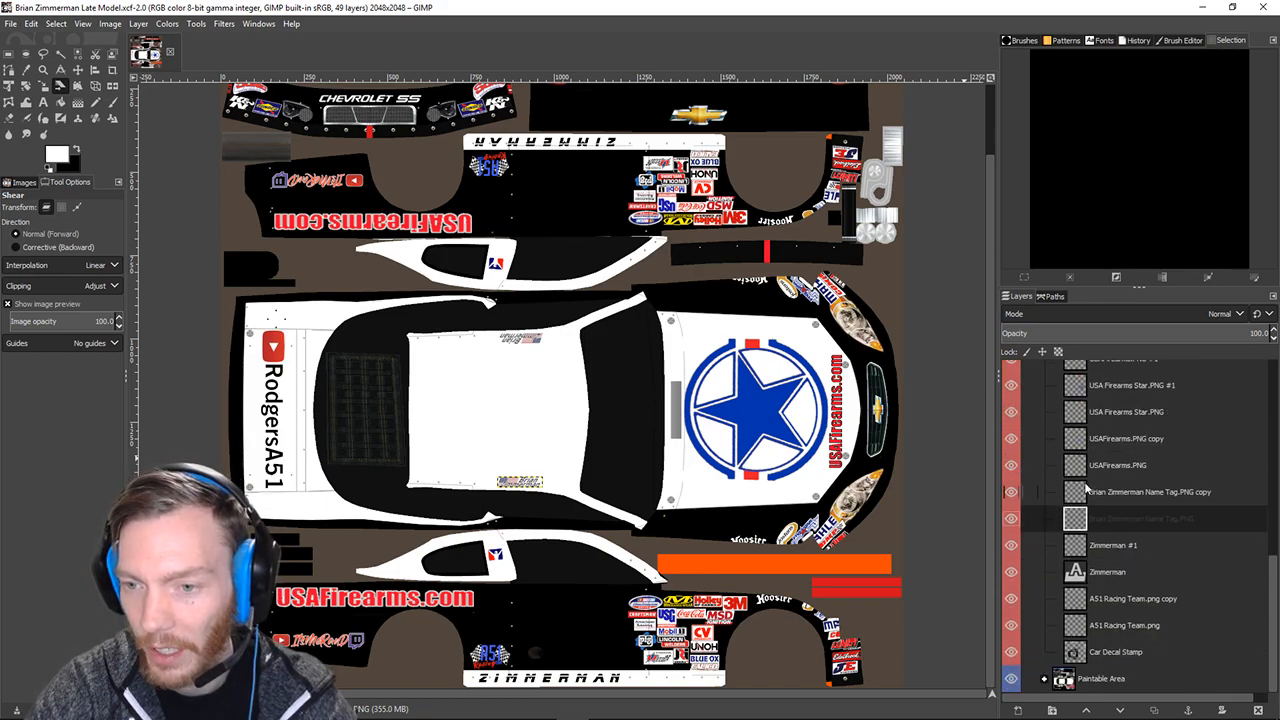
scroll(1087, 488, "up", 9)
scroll(1088, 494, "down", 8)
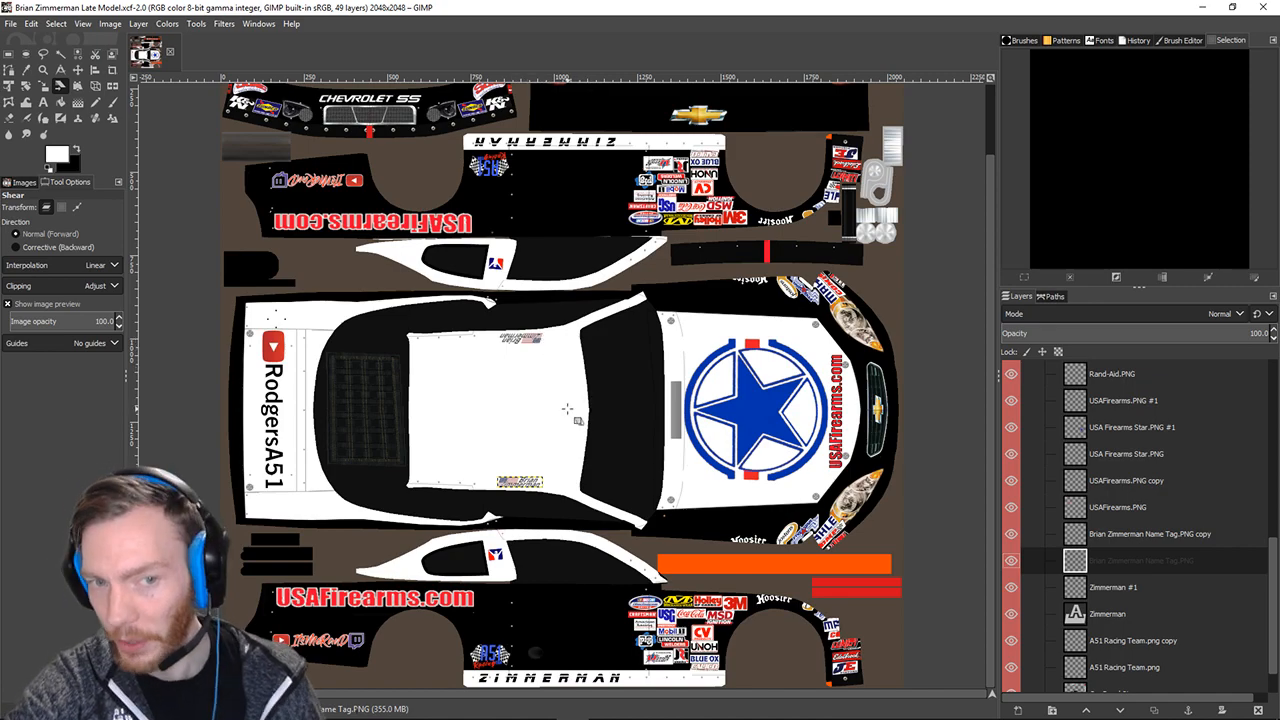
scroll(1120, 582, "down", 2)
Check the Paintable Area and name layers, then zoom onto both roof name tags.
left_click(1097, 686)
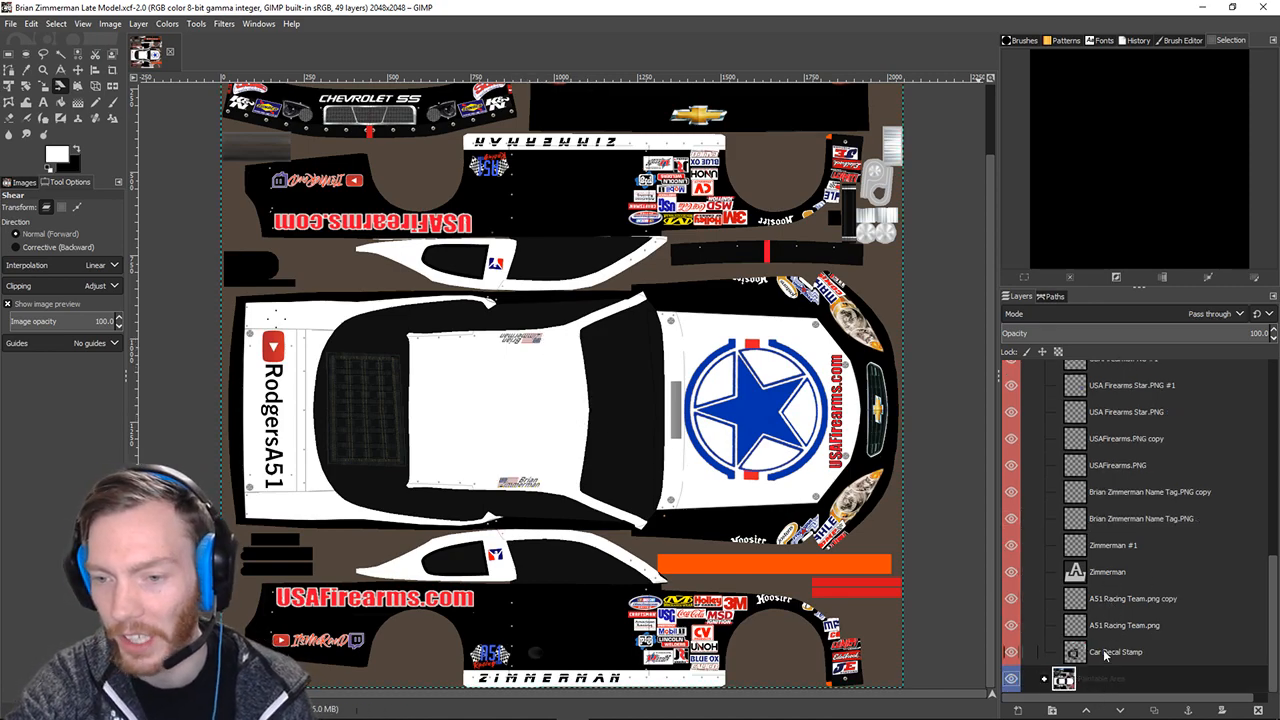
left_click(1100, 578)
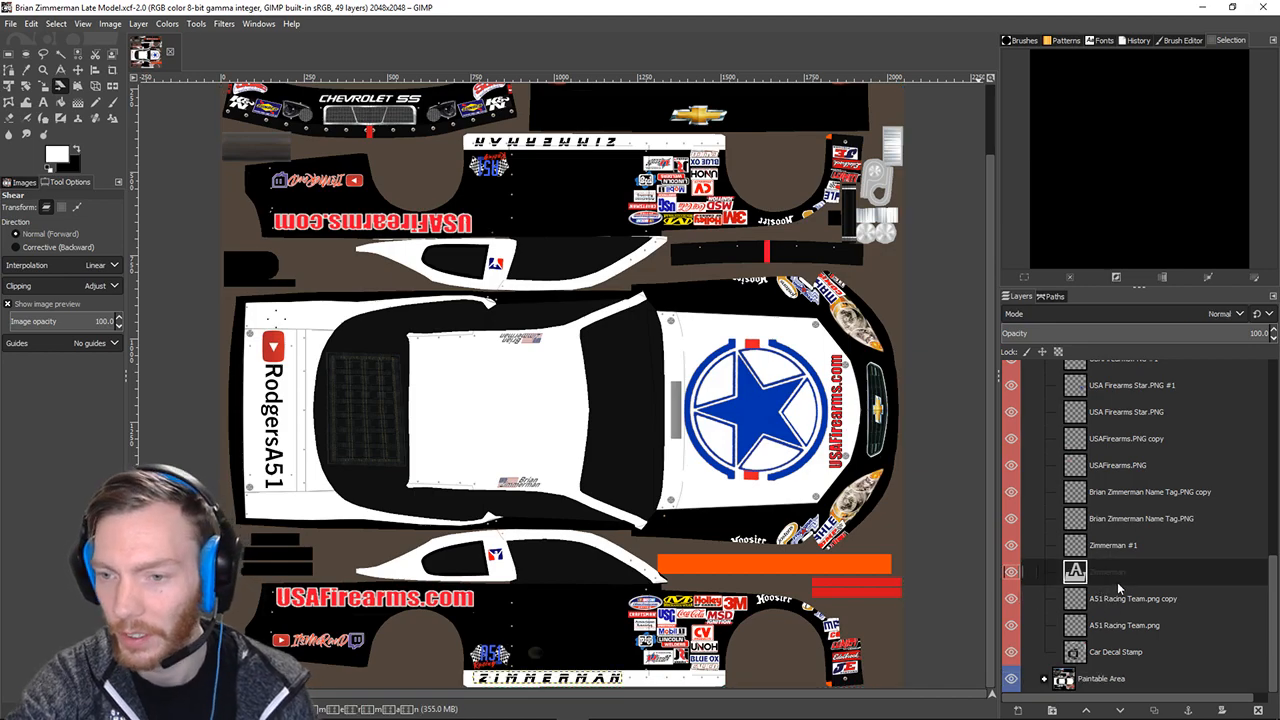
left_click(1143, 520)
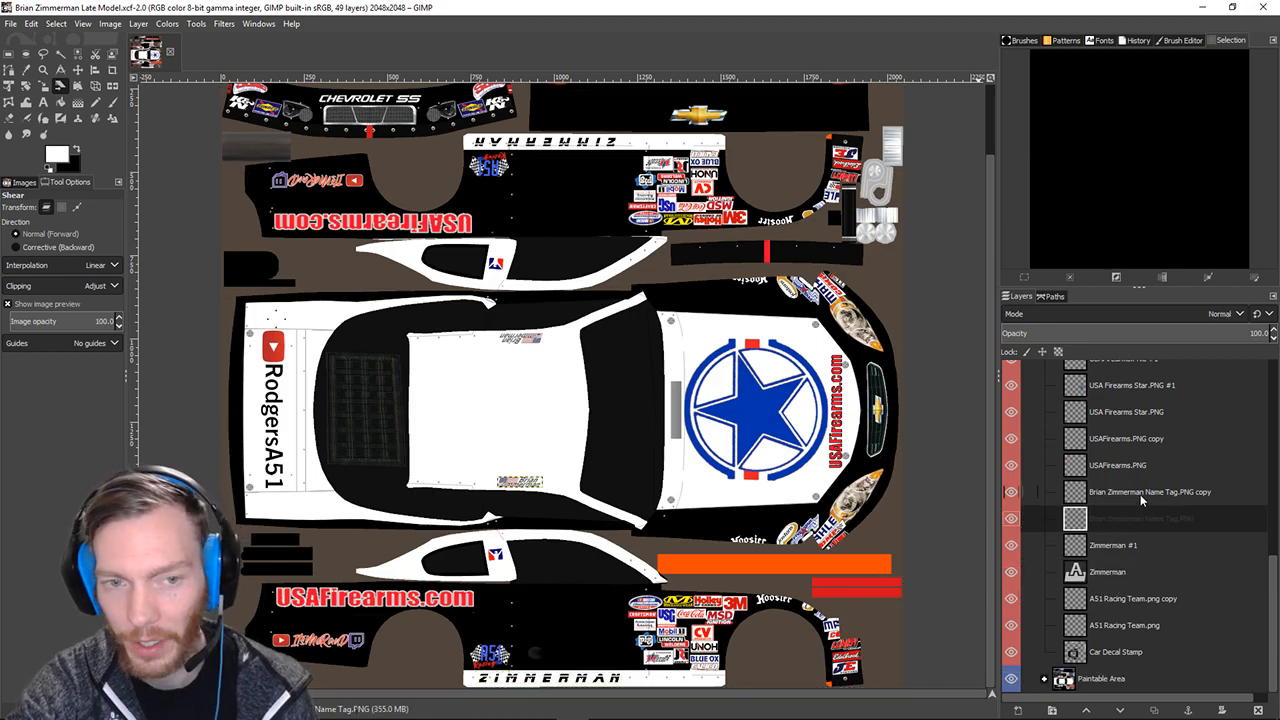
scroll(826, 521, "up", 3)
left_click_drag(461, 451, 1084, 631)
left_click(1177, 491)
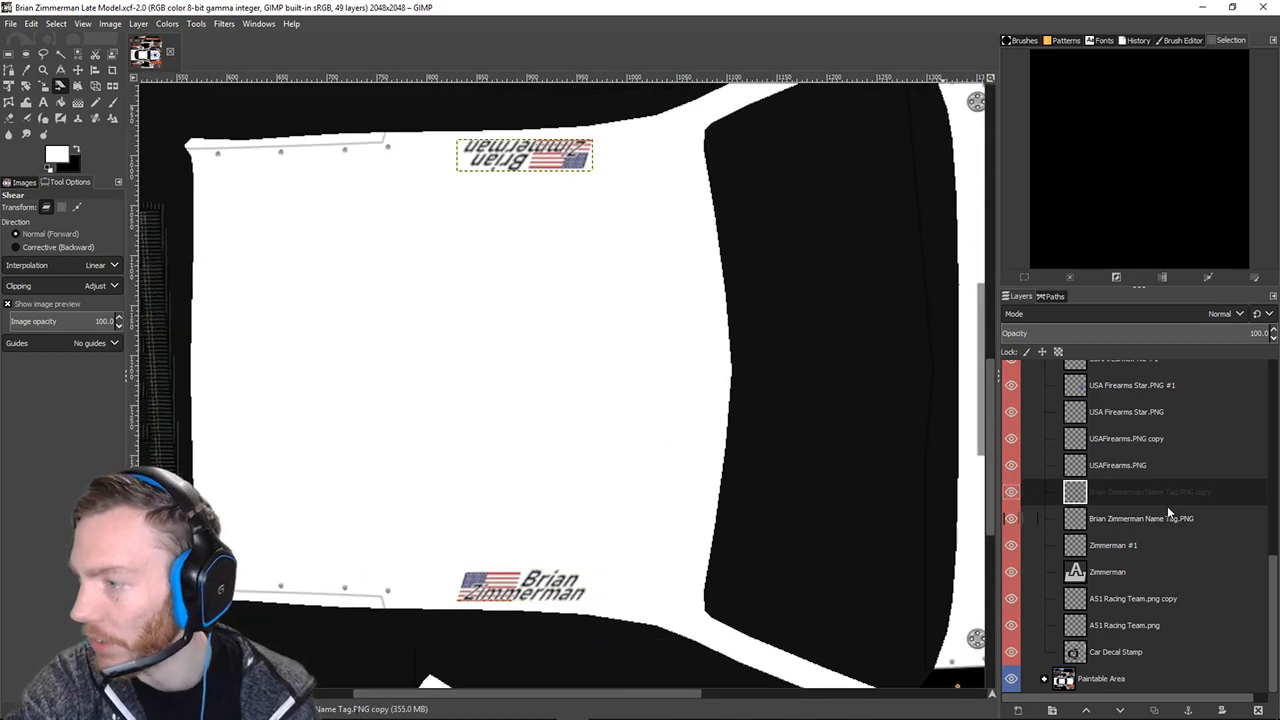
Compare the original and copied name-tag layers, ending on the lower roof tag.
left_click(1157, 516)
left_click(1158, 494)
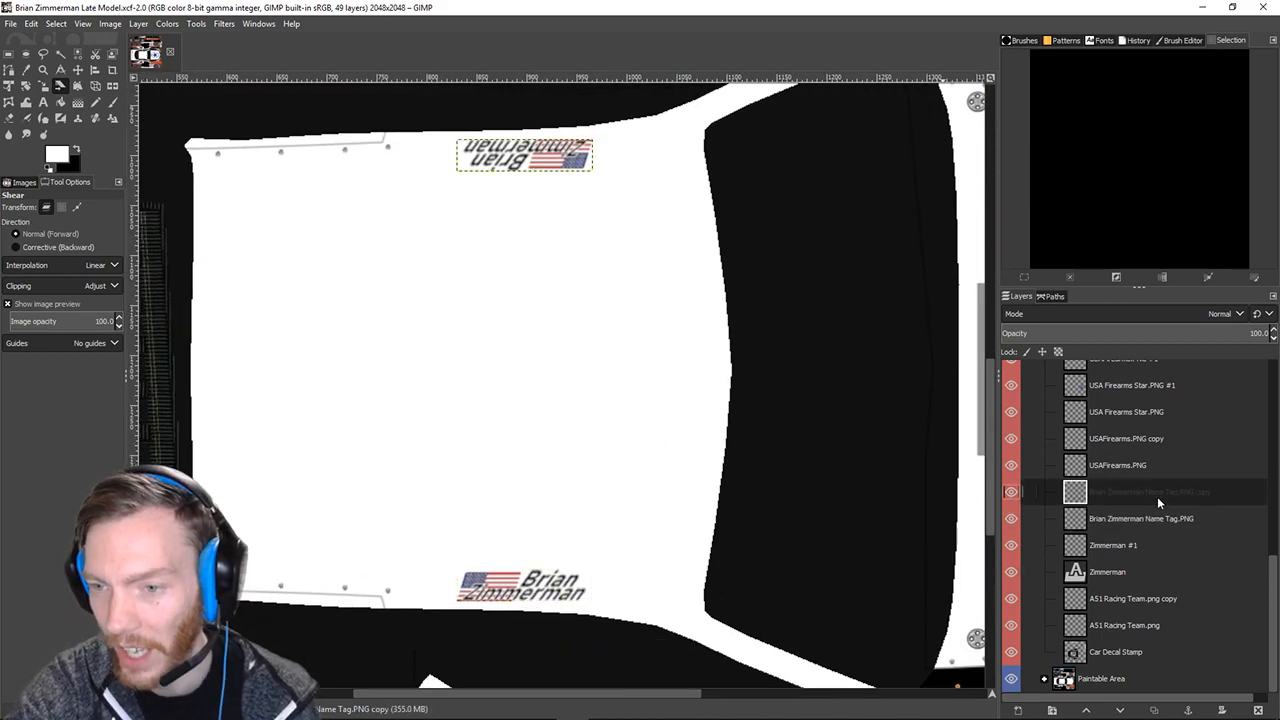
left_click(1153, 516)
left_click(1148, 495)
left_click(1144, 518)
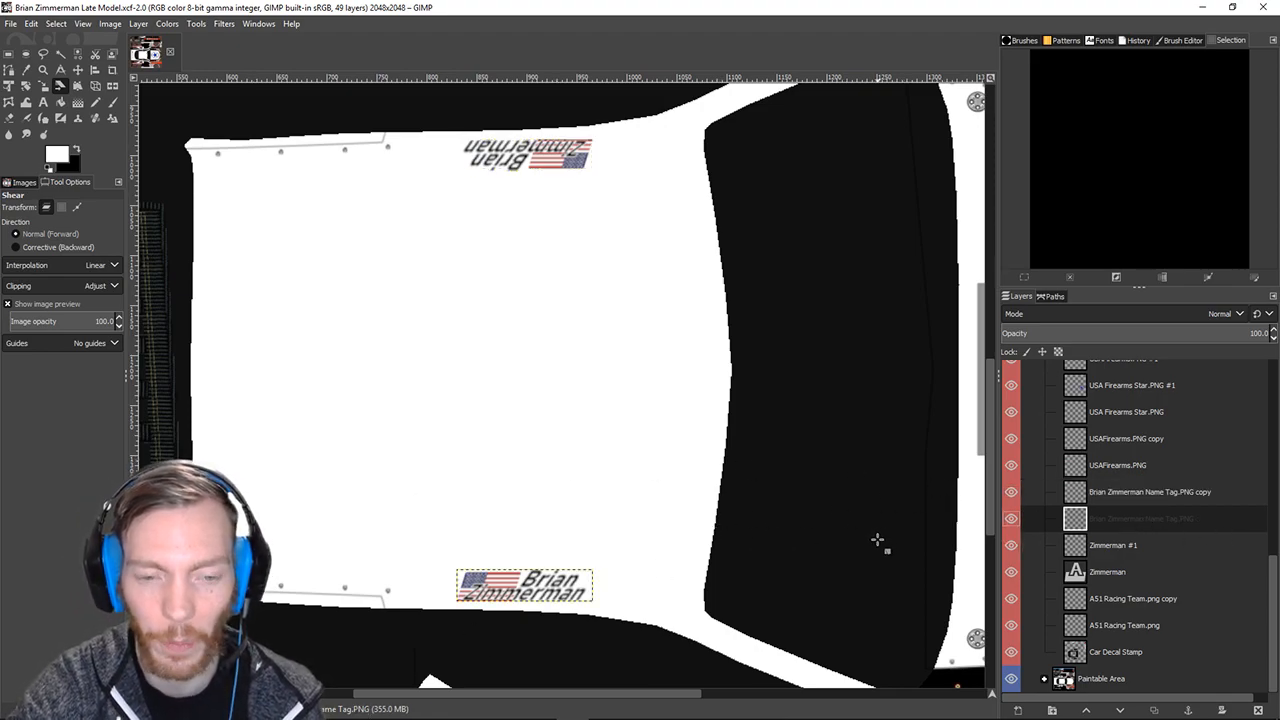
right_click(1116, 512)
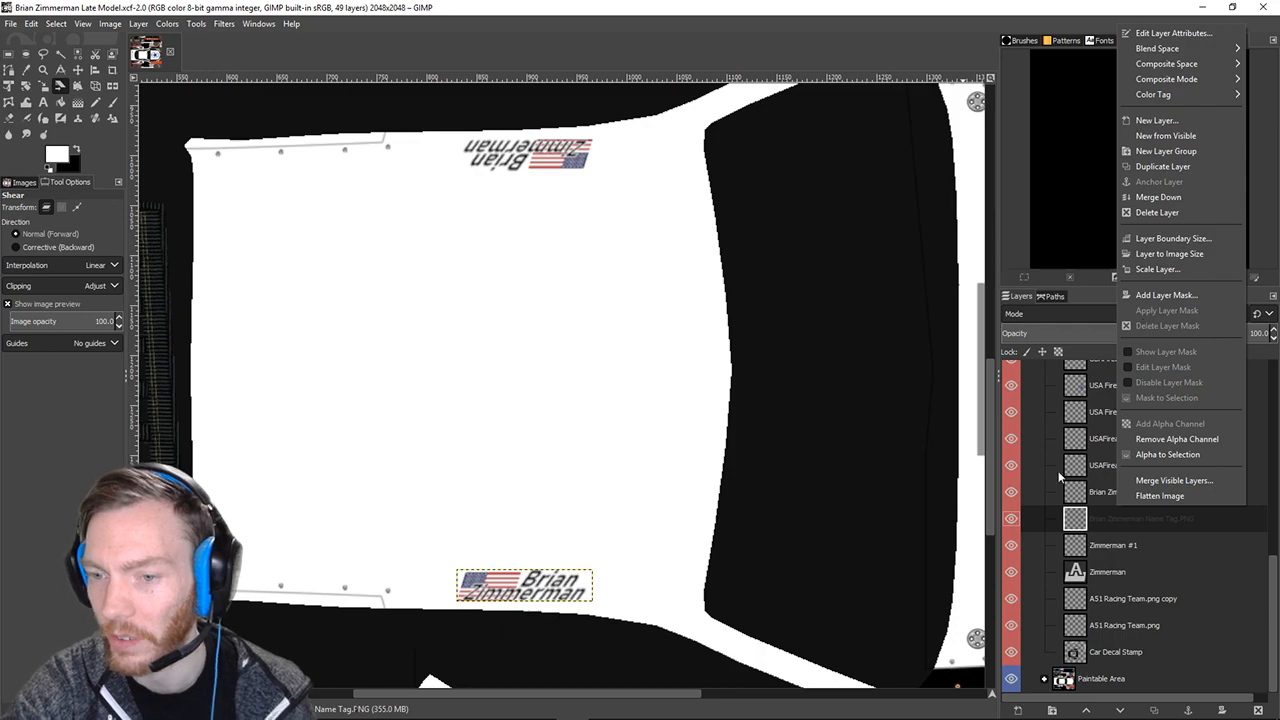
left_click(1094, 526)
right_click(1107, 518)
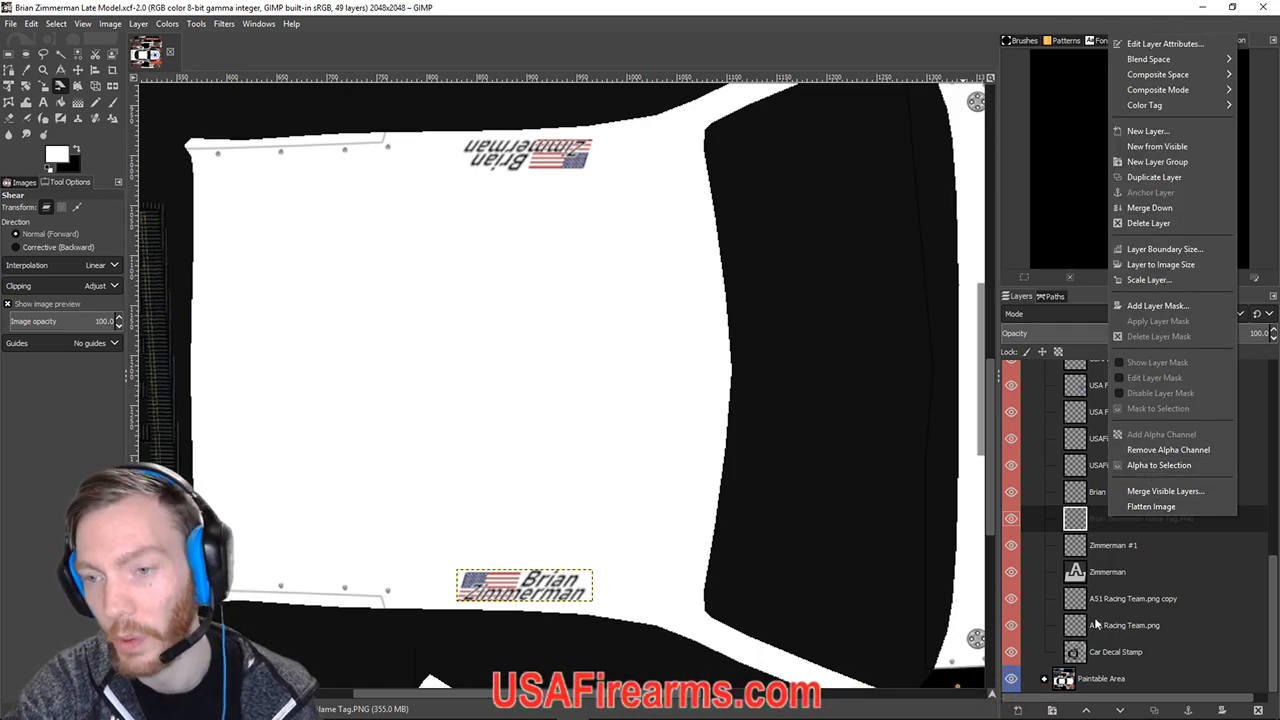
left_click(1093, 525)
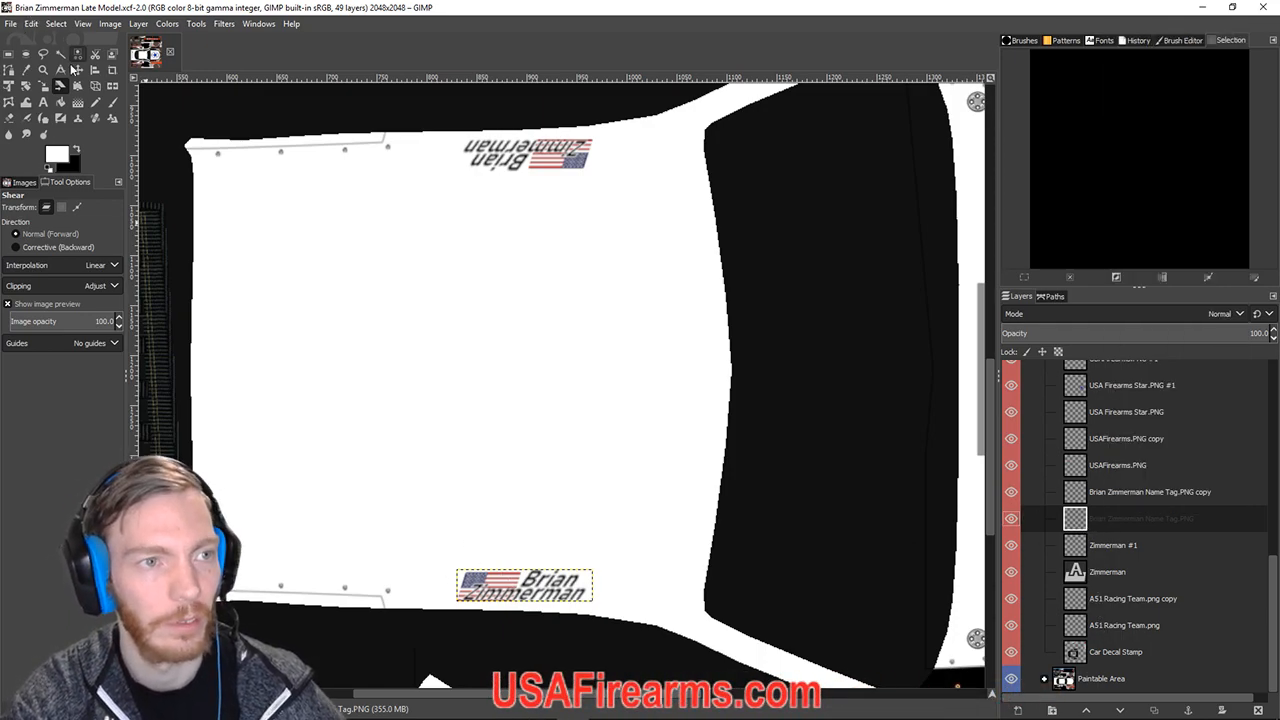
left_click(77, 70)
Delete the lower and upper roof name-tag layers and zoom out to the whole livery.
right_click(1150, 520)
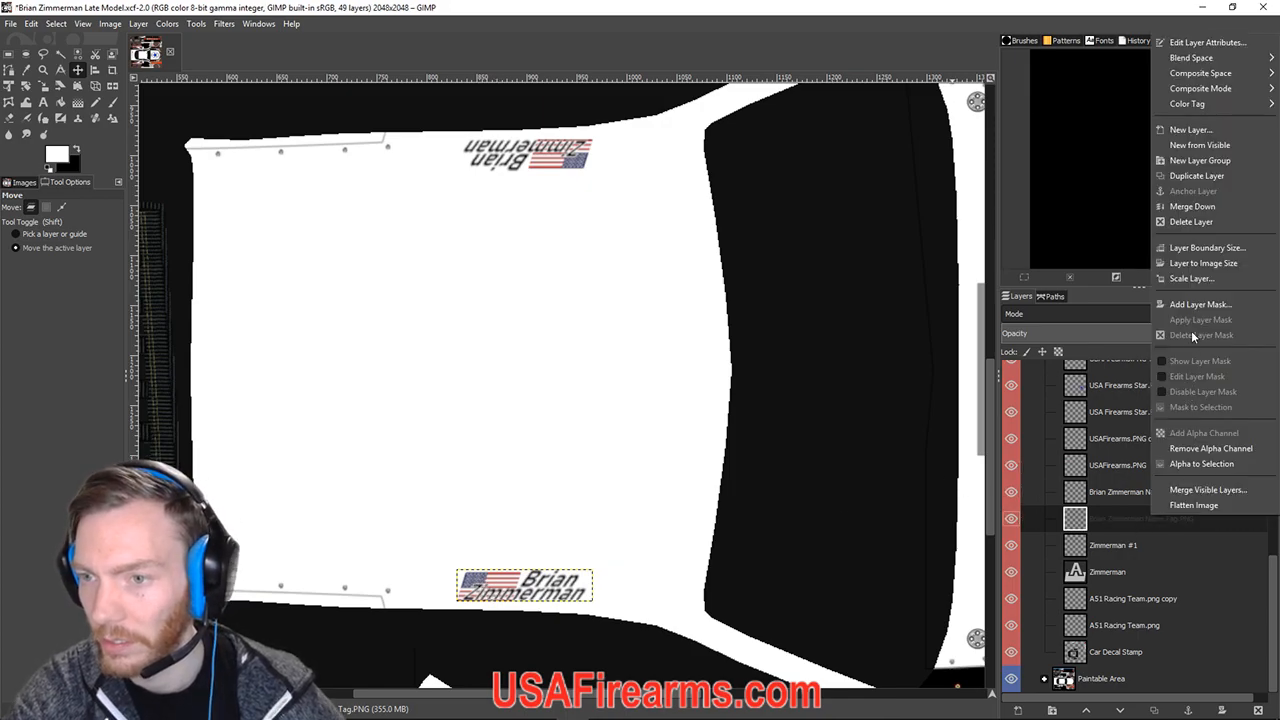
left_click(1192, 222)
left_click(1122, 516)
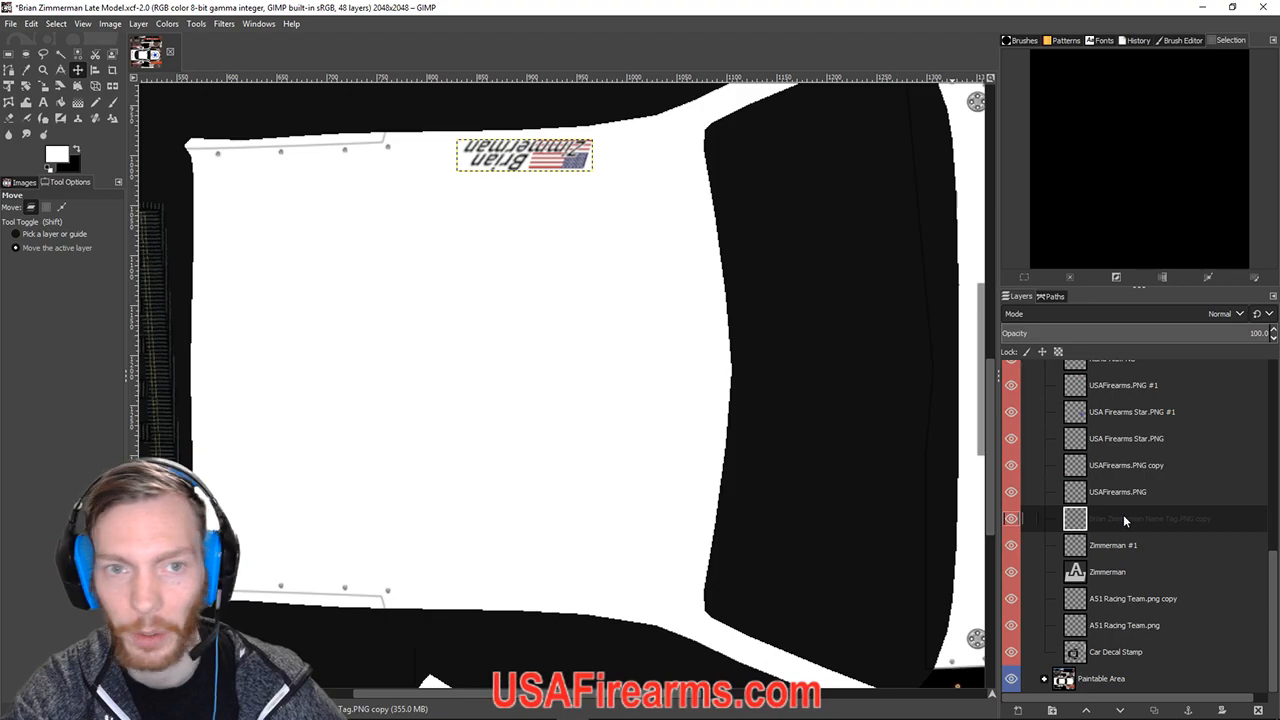
right_click(1130, 522)
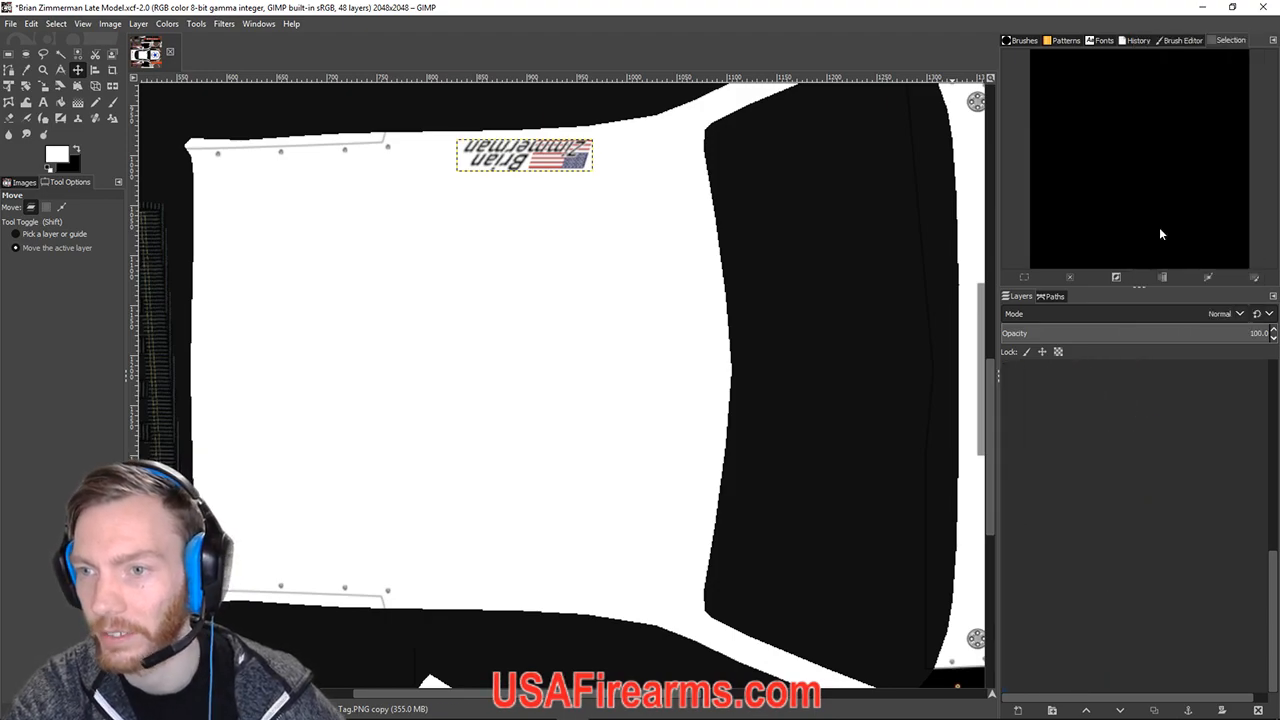
left_click(1159, 226)
key("minus")
key("minus")
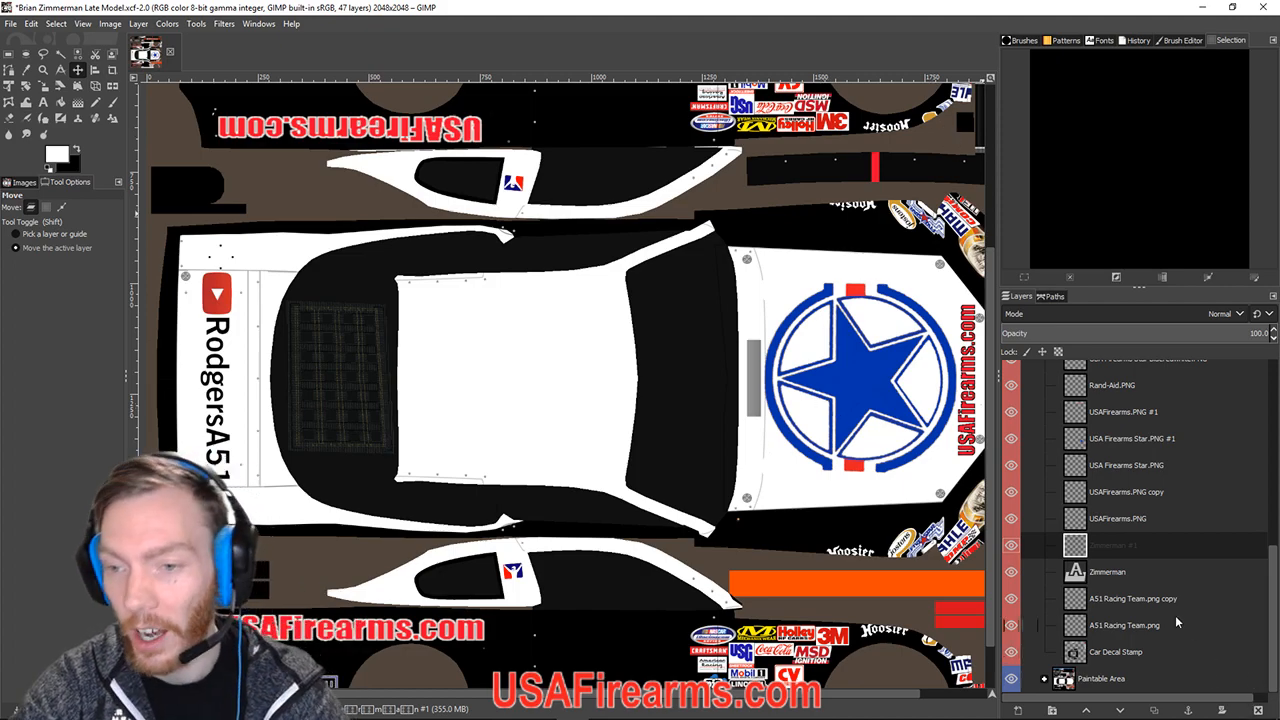
Toggle the Number Block Locations overlay on and off, leaving it visible.
scroll(1147, 600, "up", 15)
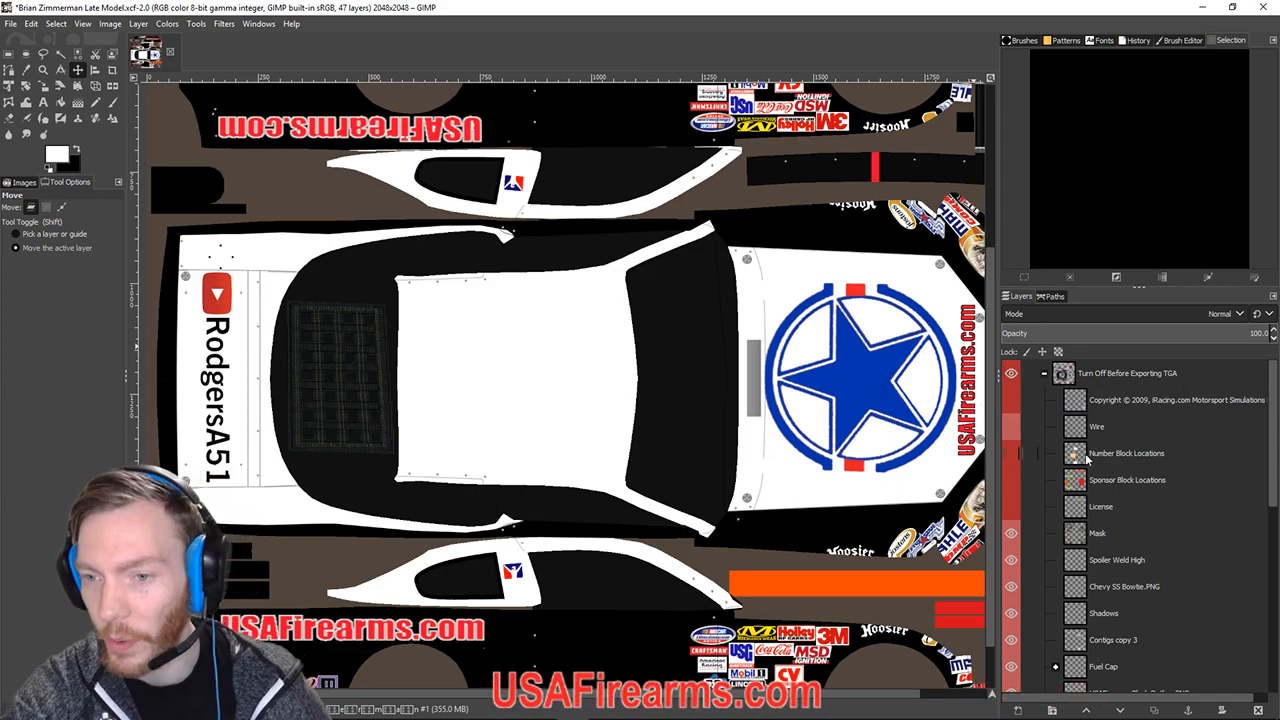
left_click(1013, 456)
left_click(1013, 456)
left_click(1013, 456)
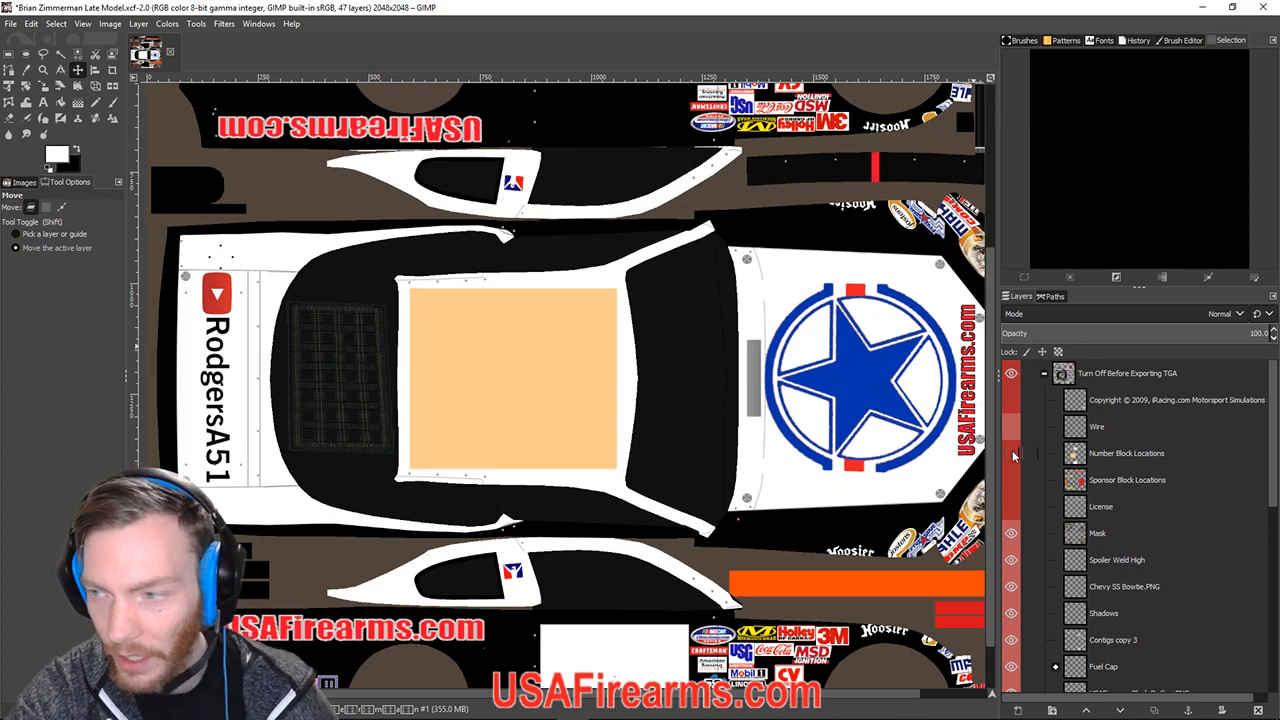
left_click(1013, 456)
left_click(1013, 456)
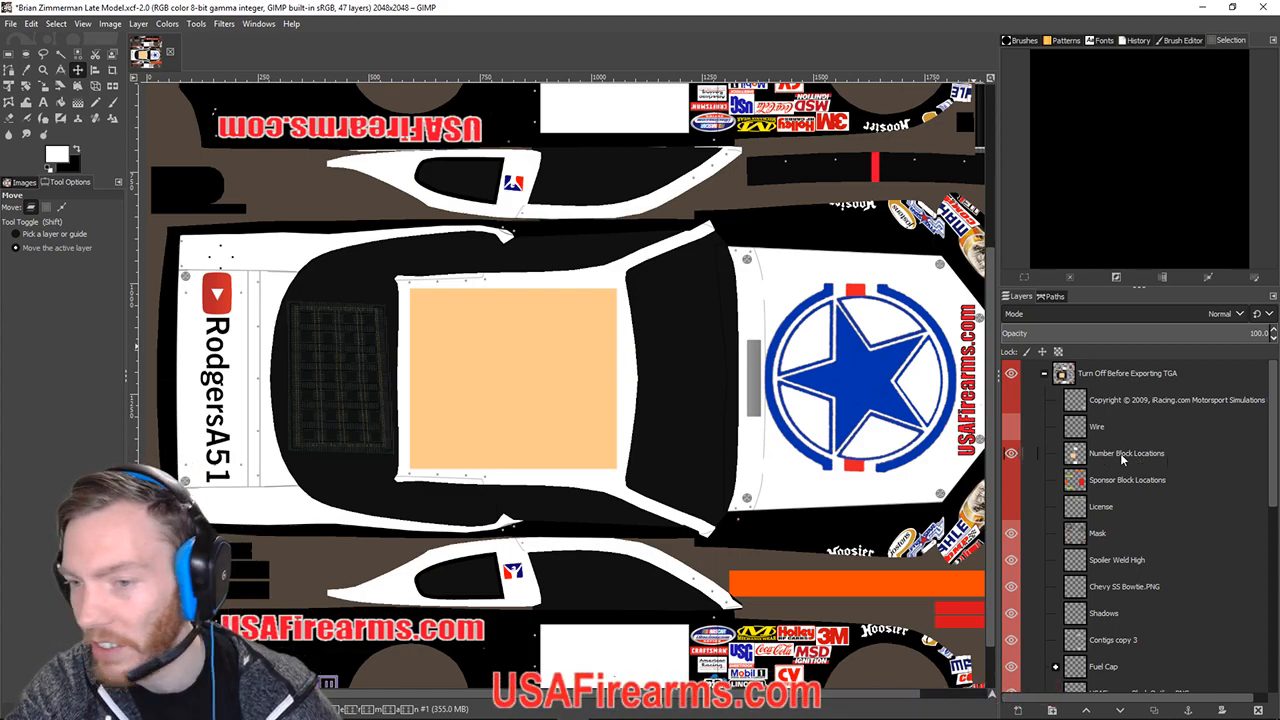
left_click(1009, 455)
left_click(1011, 455)
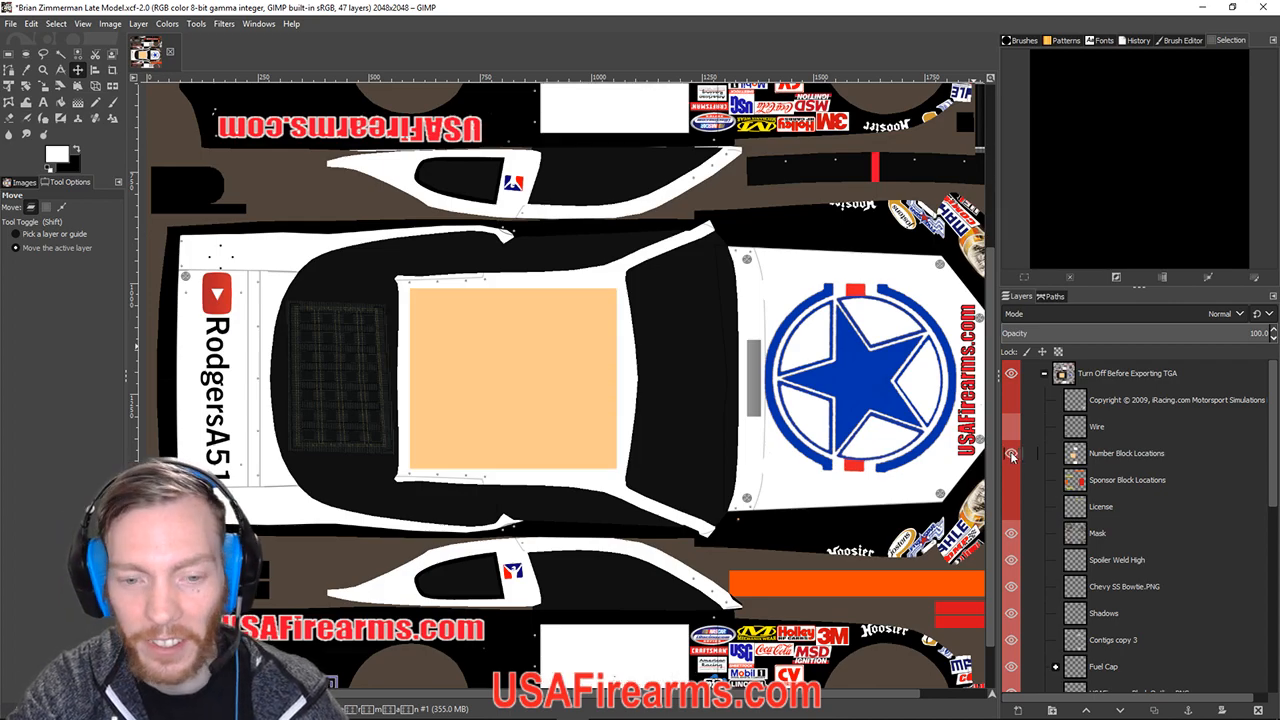
Compare the Number Block Locations overlay again, then turn on the Wire mesh layer.
scroll(481, 493, "down", 1)
scroll(640, 630, "up", 5)
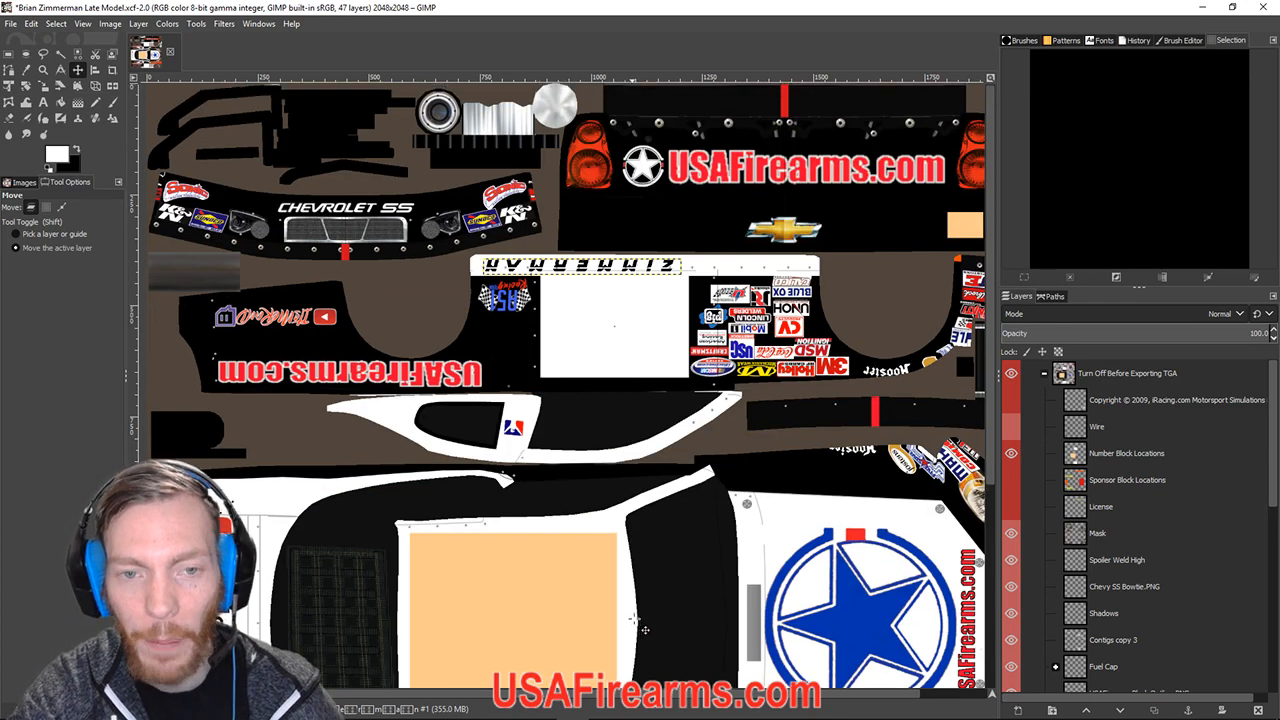
scroll(652, 340, "down", 5)
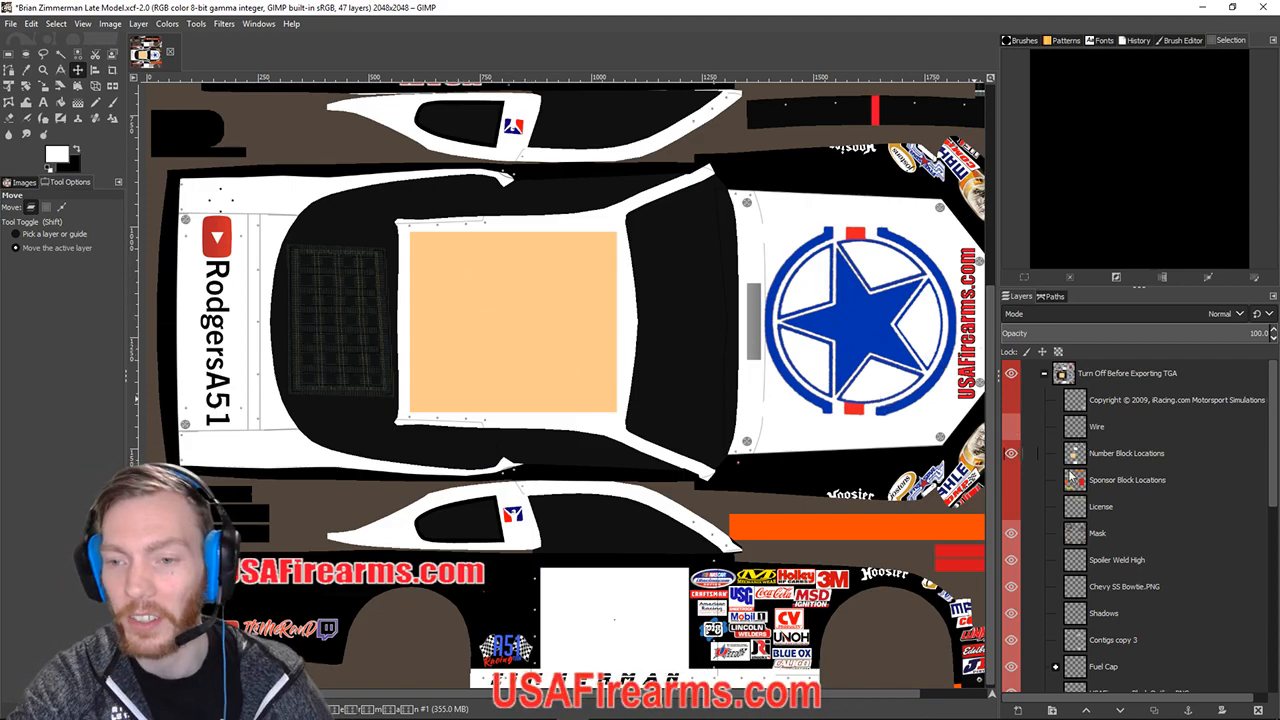
left_click(1011, 455)
left_click(1011, 455)
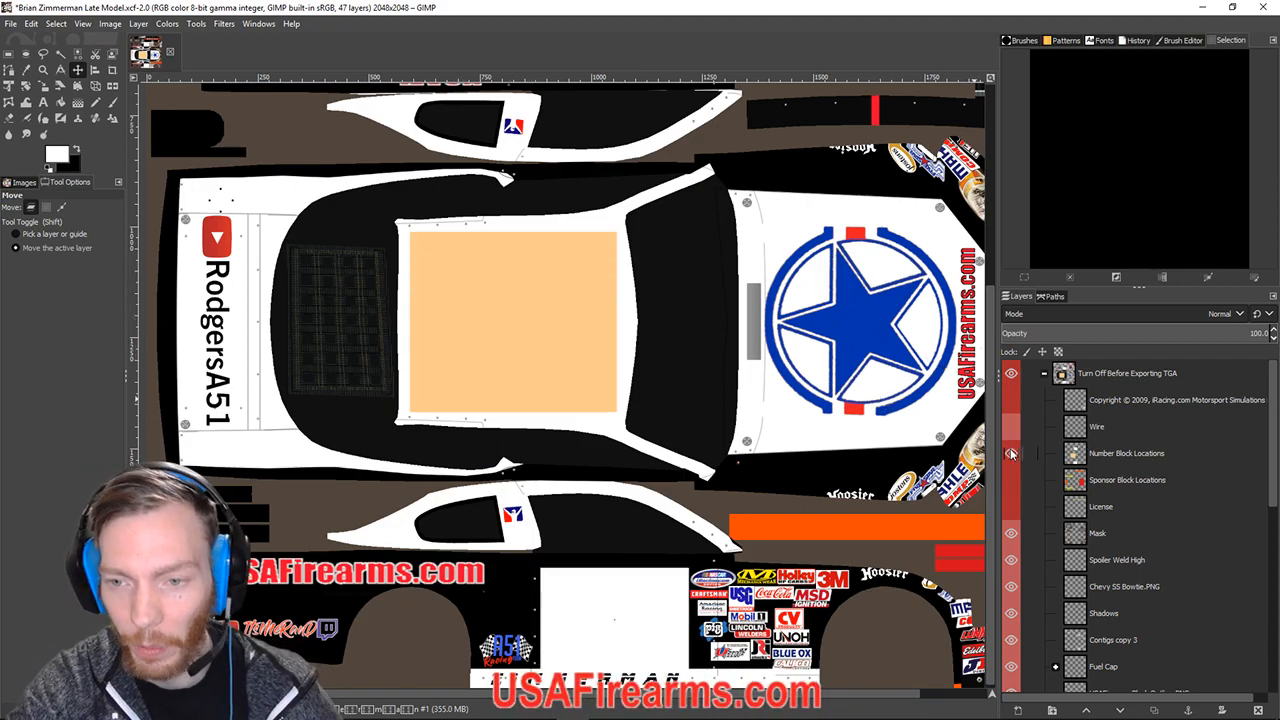
left_click(1011, 455)
left_click(1011, 455)
left_click(1011, 455)
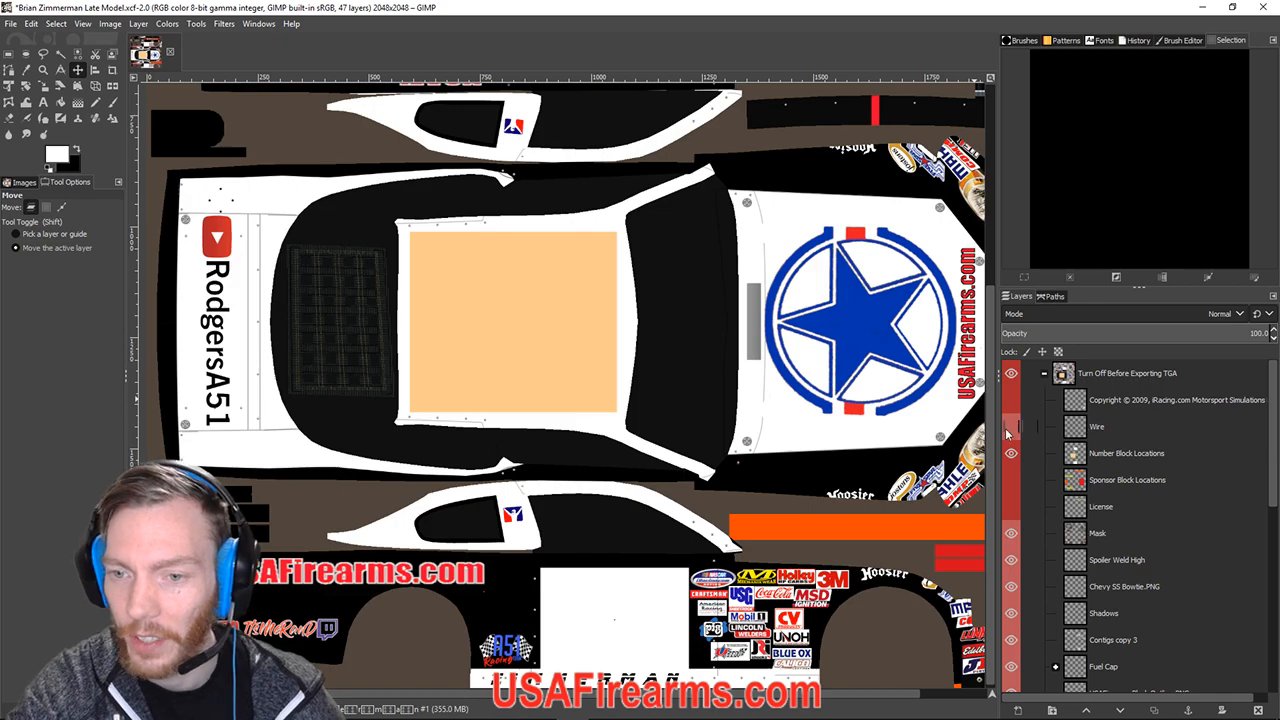
left_click(1011, 427)
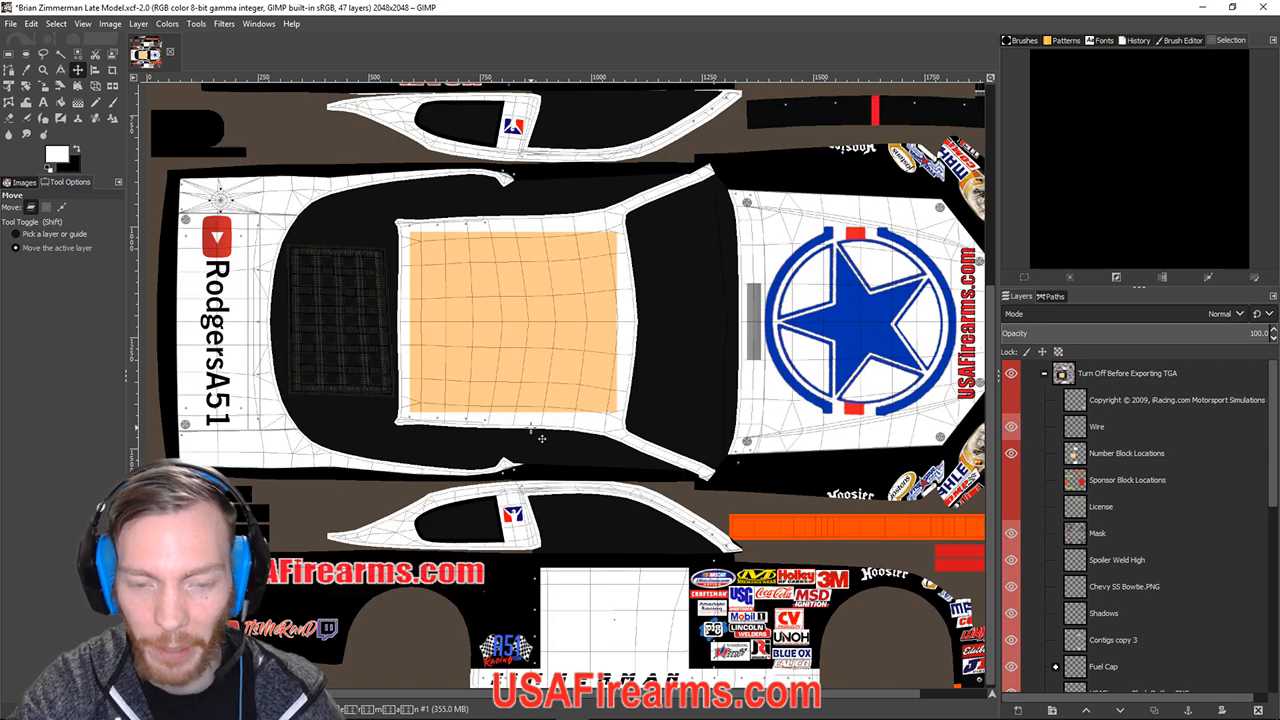
scroll(541, 438, "up", 2)
scroll(541, 438, "down", 3)
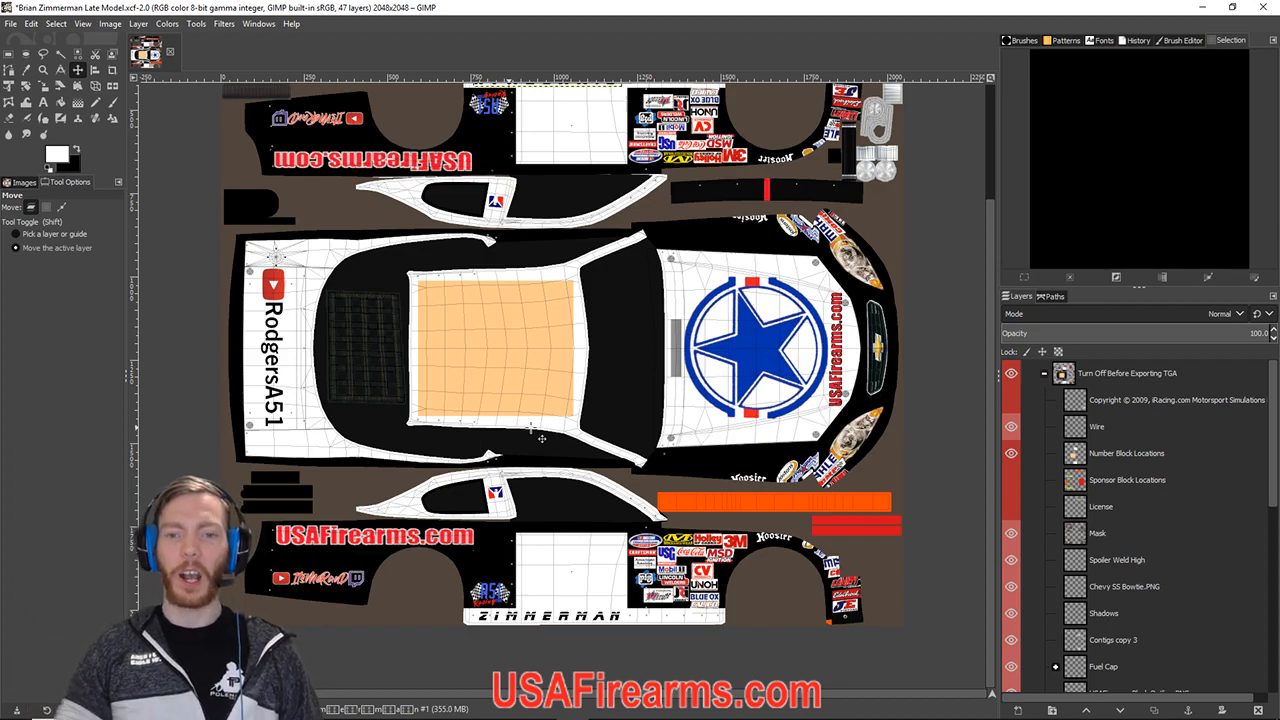
scroll(541, 438, "up", 4)
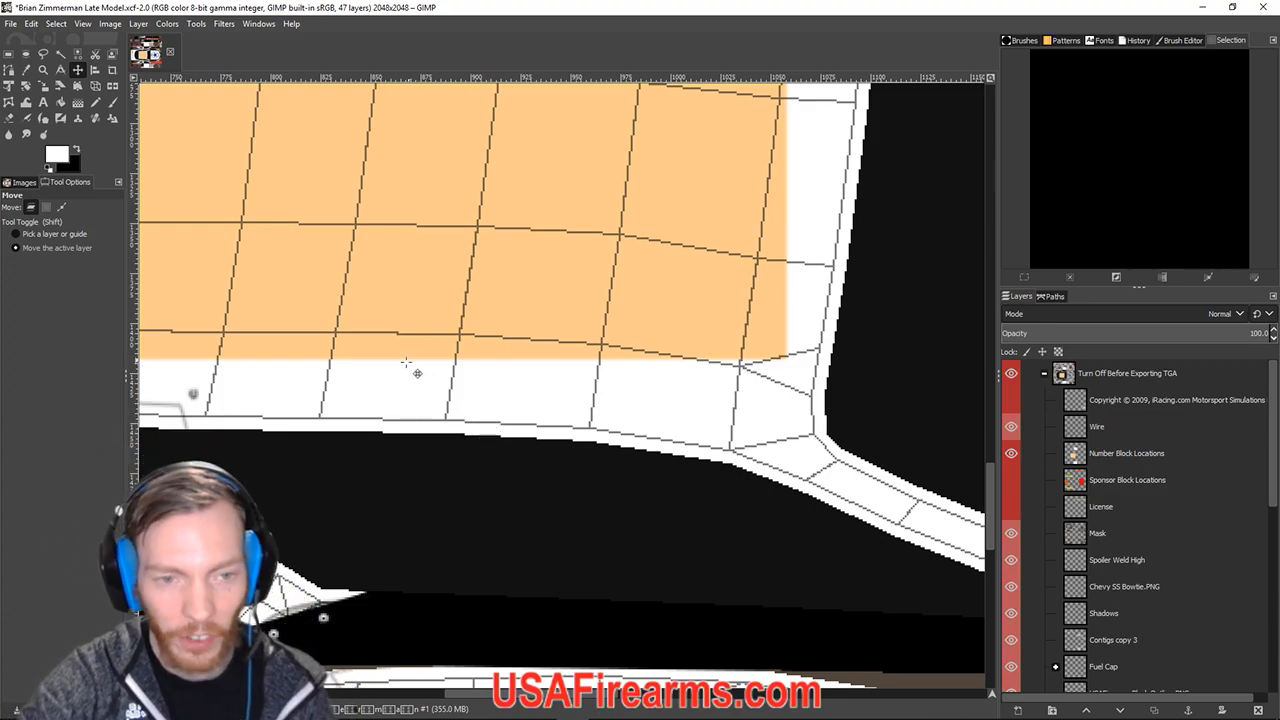
scroll(566, 416, "down", 5)
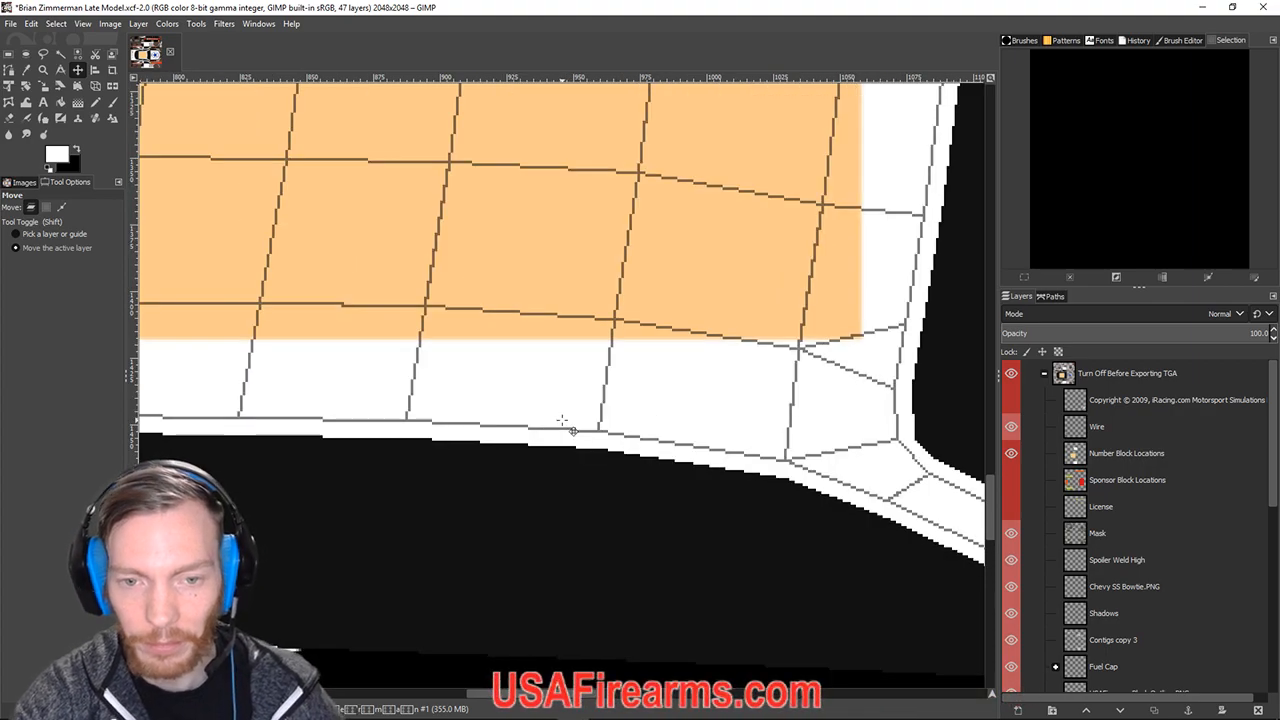
scroll(573, 430, "down", 1)
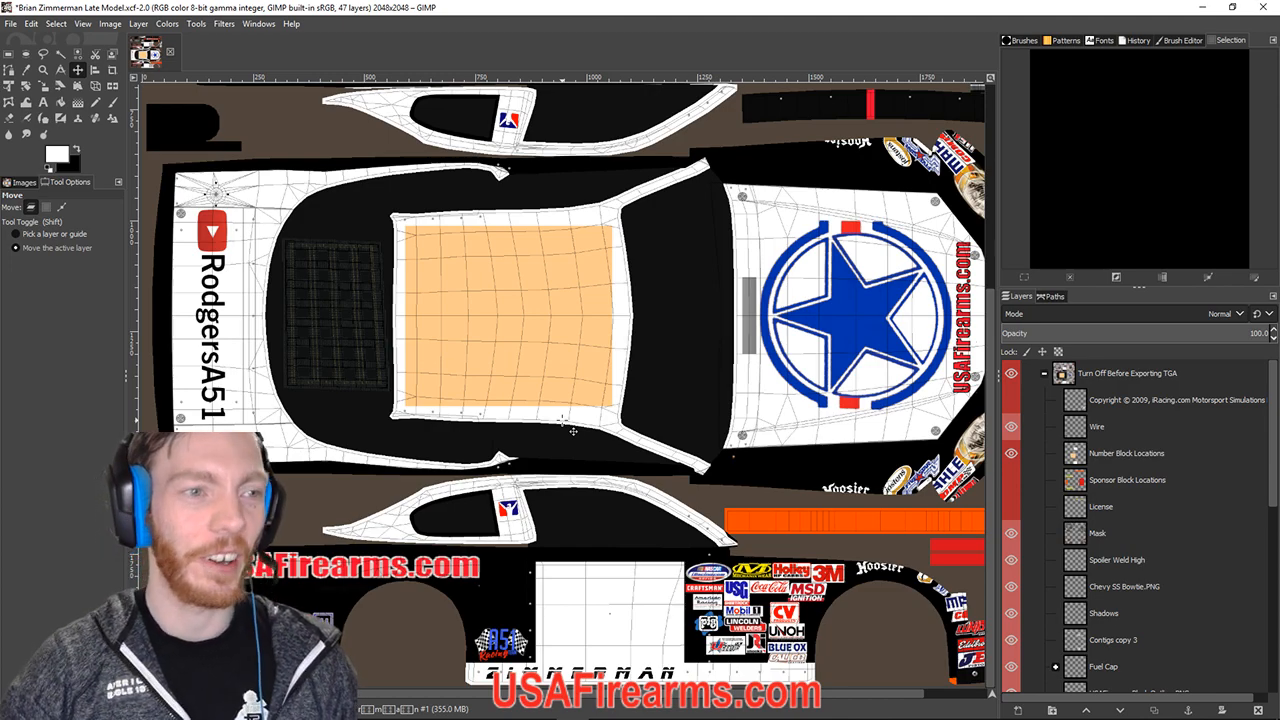
mouse_move(412, 718)
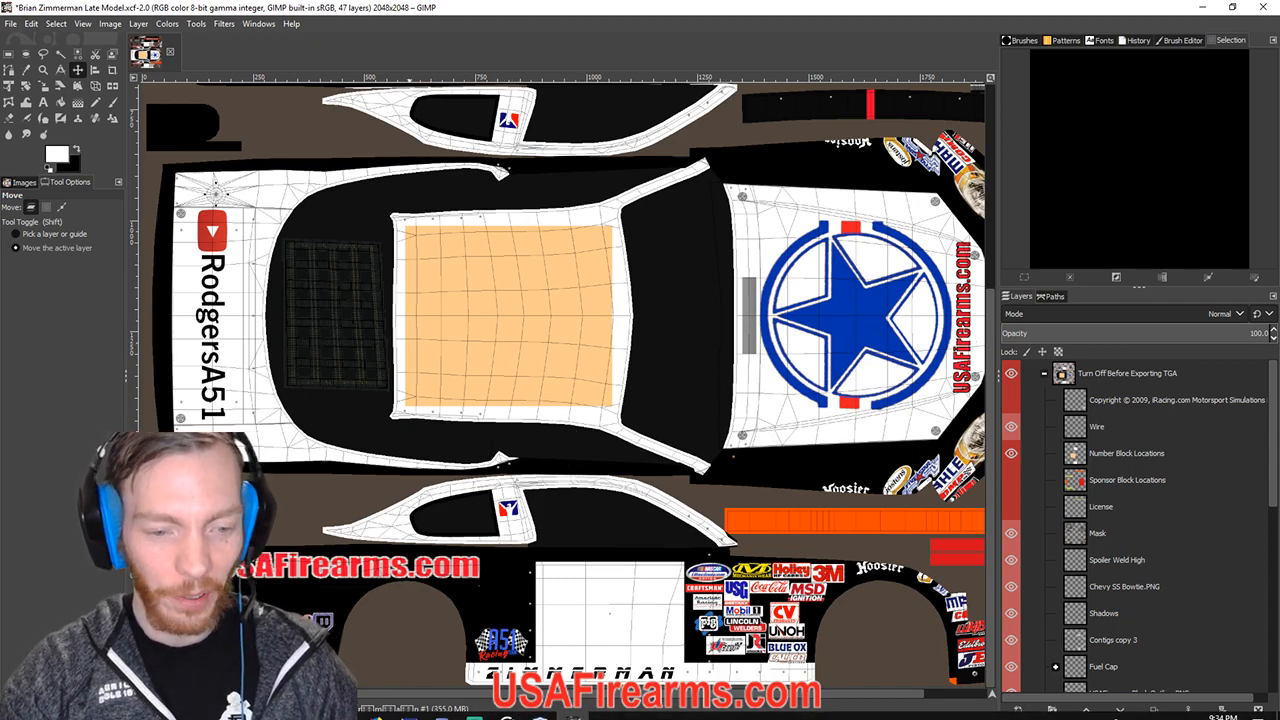
Open the Racing Logos folder, scroll to the nameplate PNG, and place Explorer beside GIMP.
left_click(344, 707)
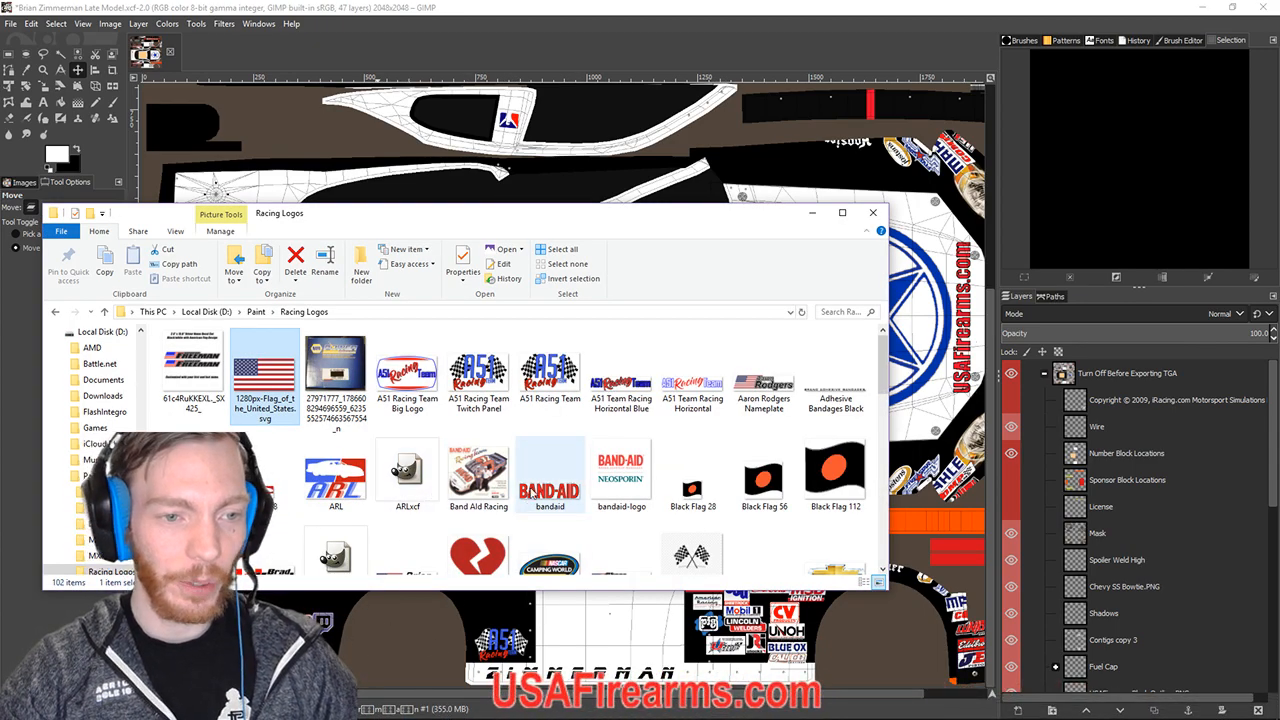
scroll(535, 495, "down", 1)
scroll(540, 500, "down", 3)
scroll(550, 510, "up", 3)
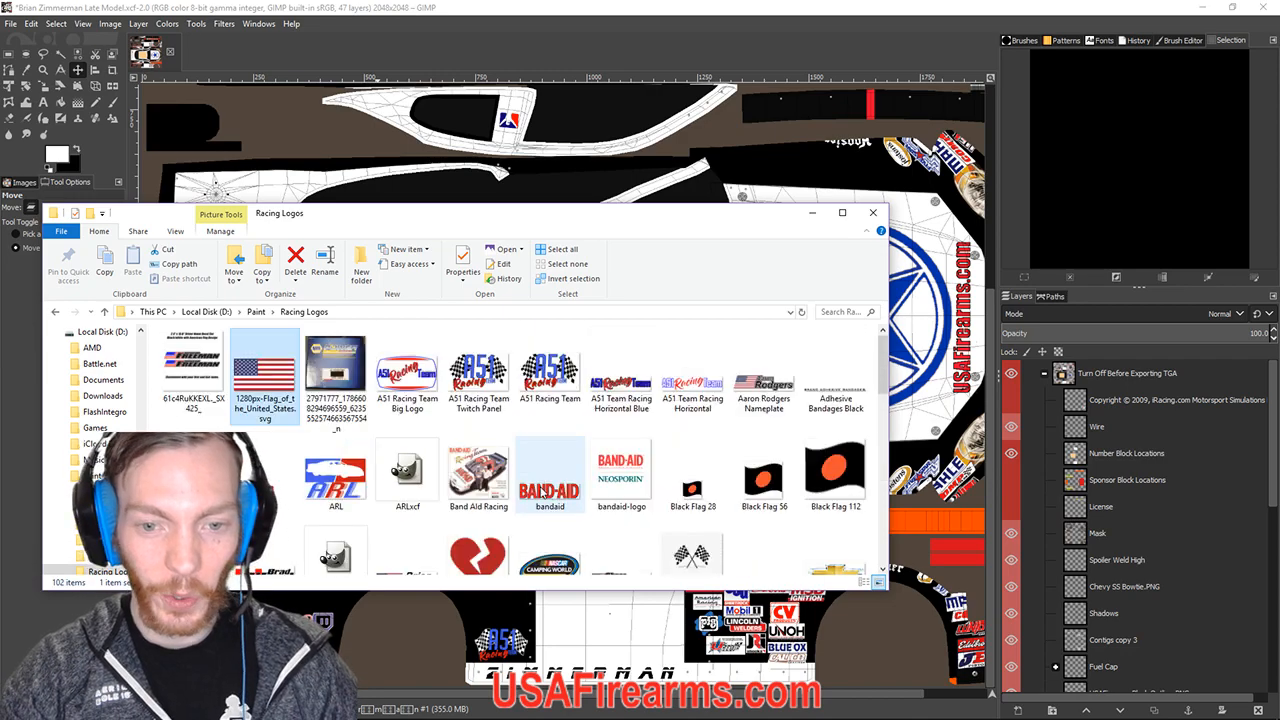
scroll(565, 530, "down", 2)
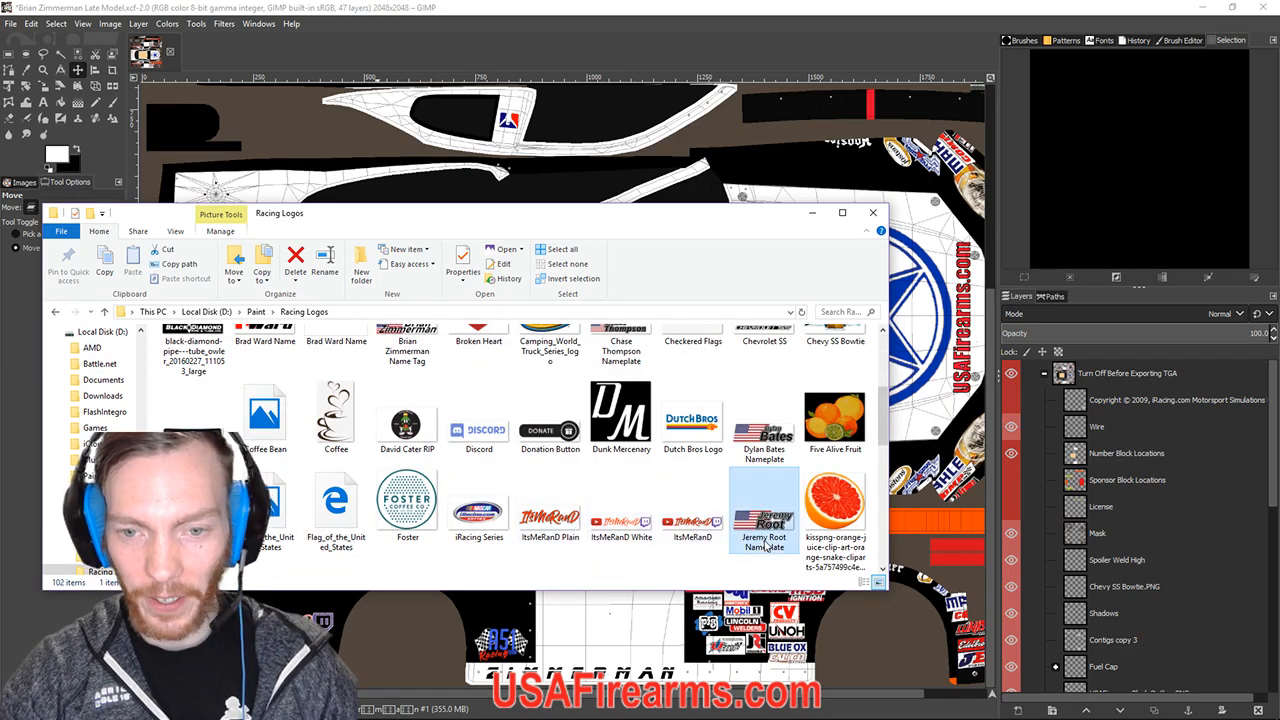
left_click_drag(540, 214, 5, 183)
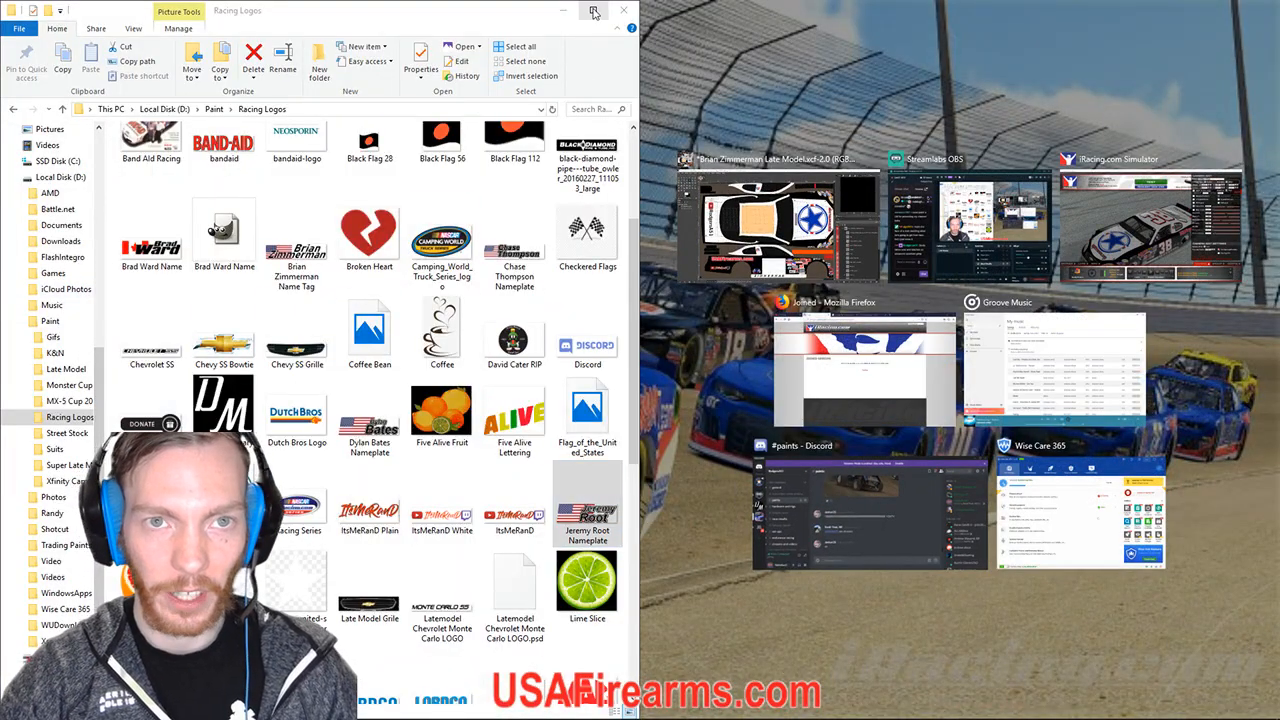
left_click_drag(515, 13, 447, 148)
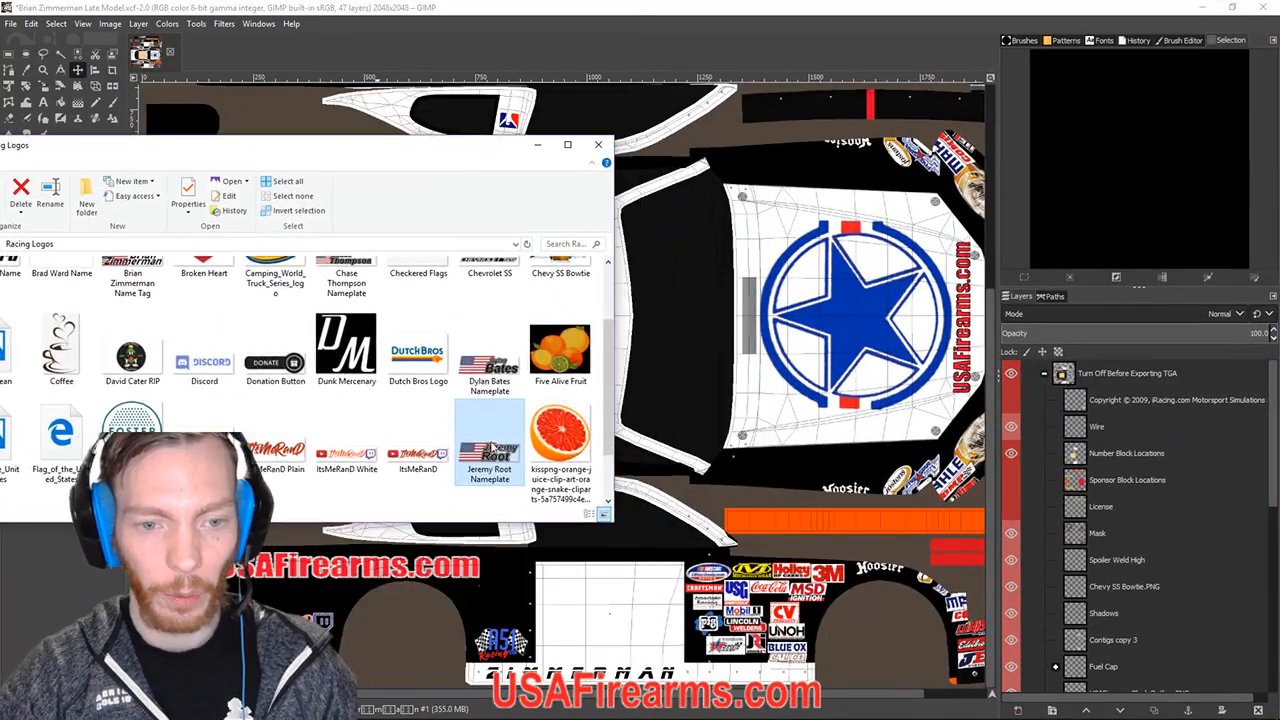
left_click_drag(501, 459, 895, 459)
scroll(1197, 499, "down", 10)
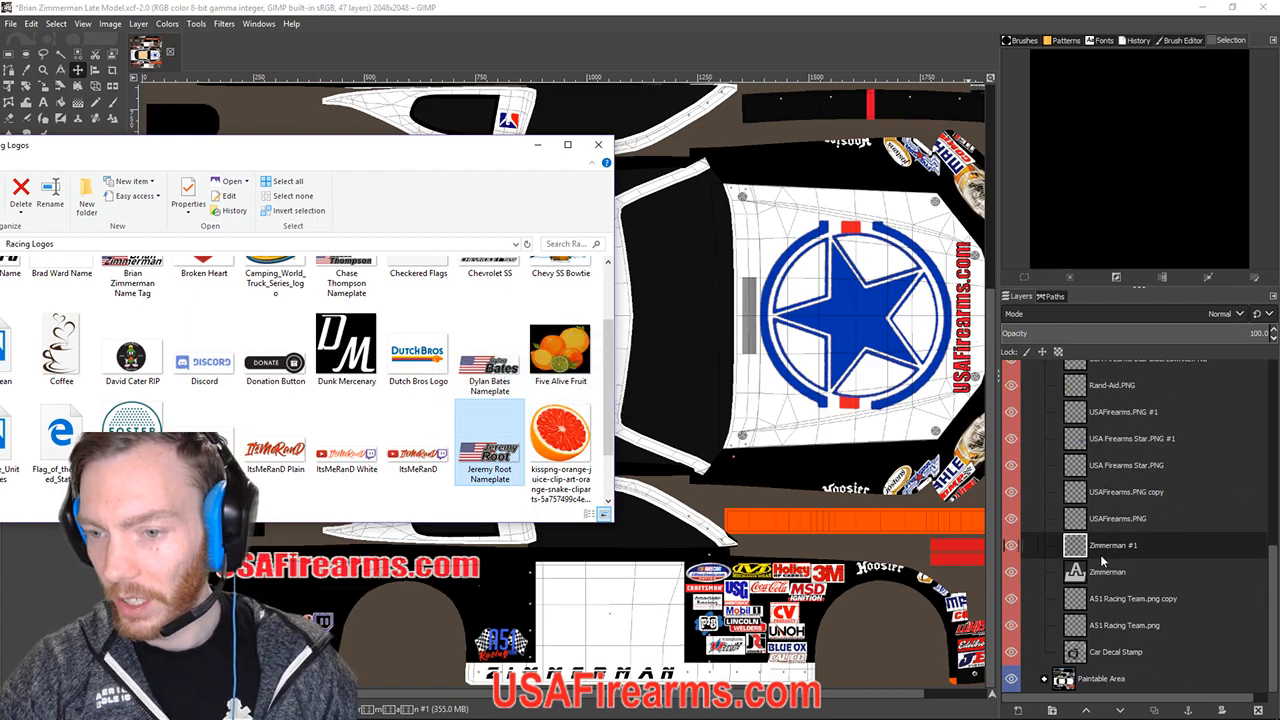
Add a new layer named after the driver's nameplate above USAFirearms.PNG.
left_click(1102, 542)
left_click(1104, 520)
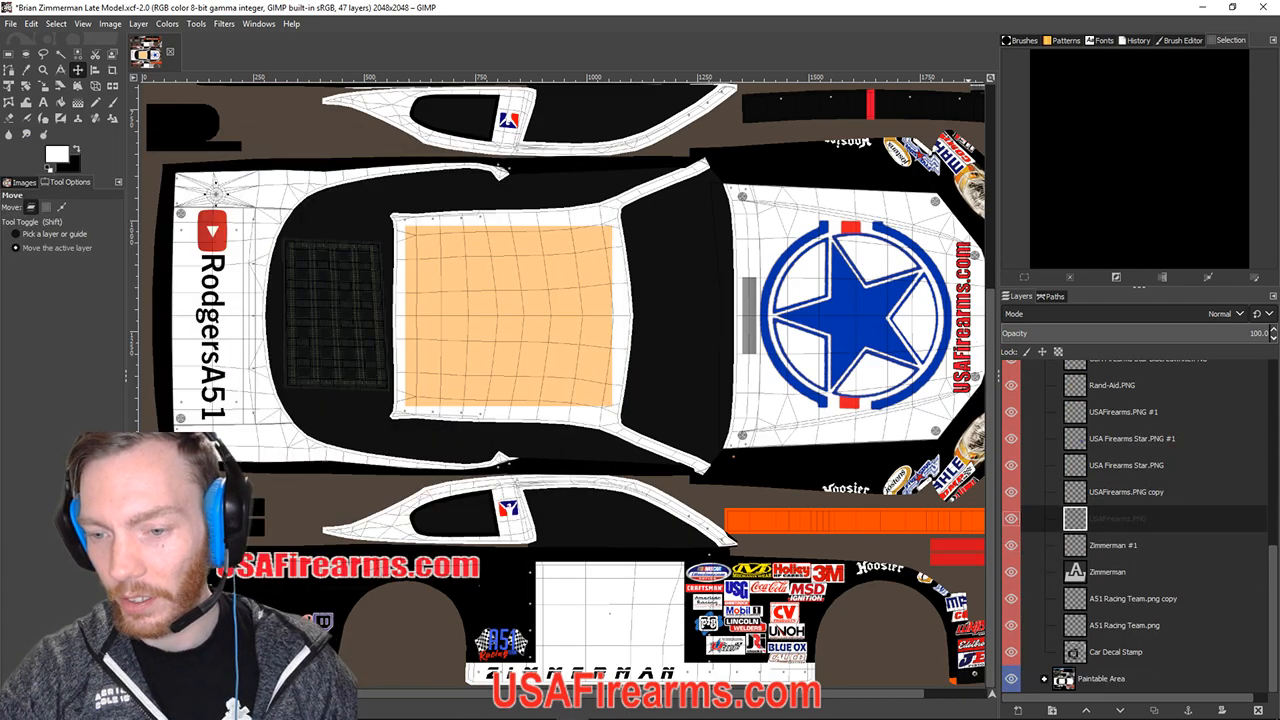
left_click(1014, 709)
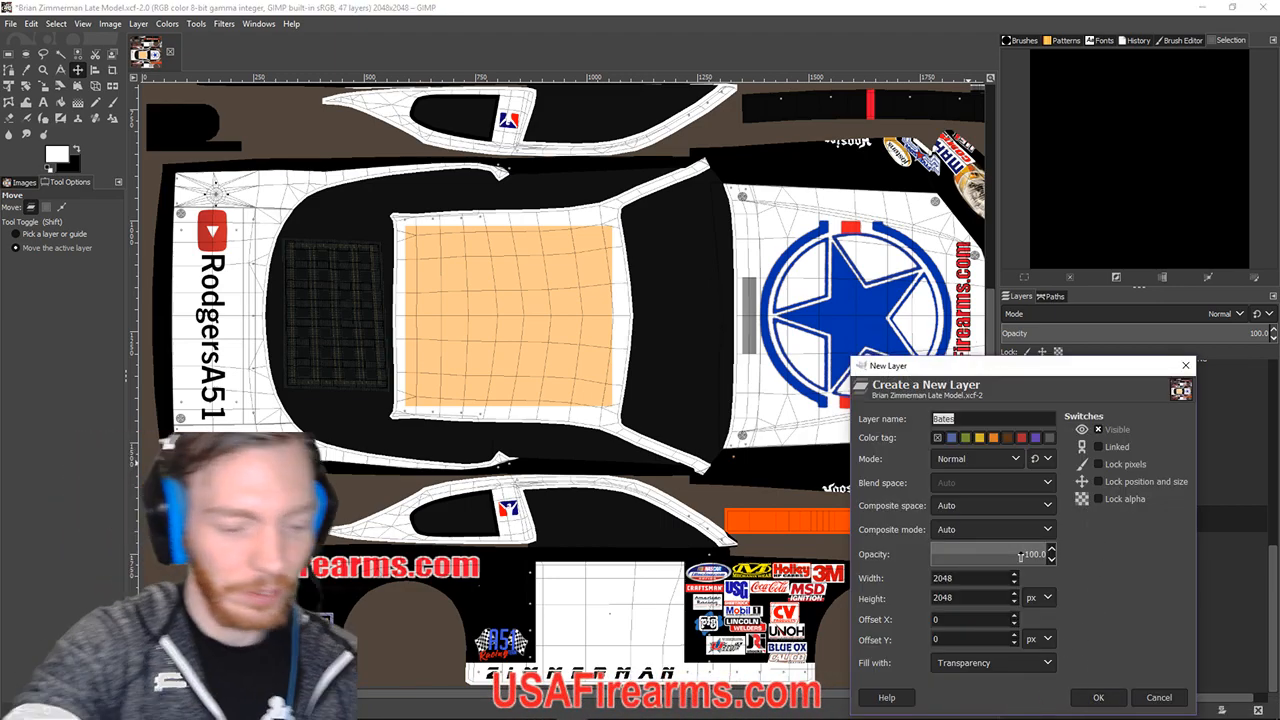
type("R")
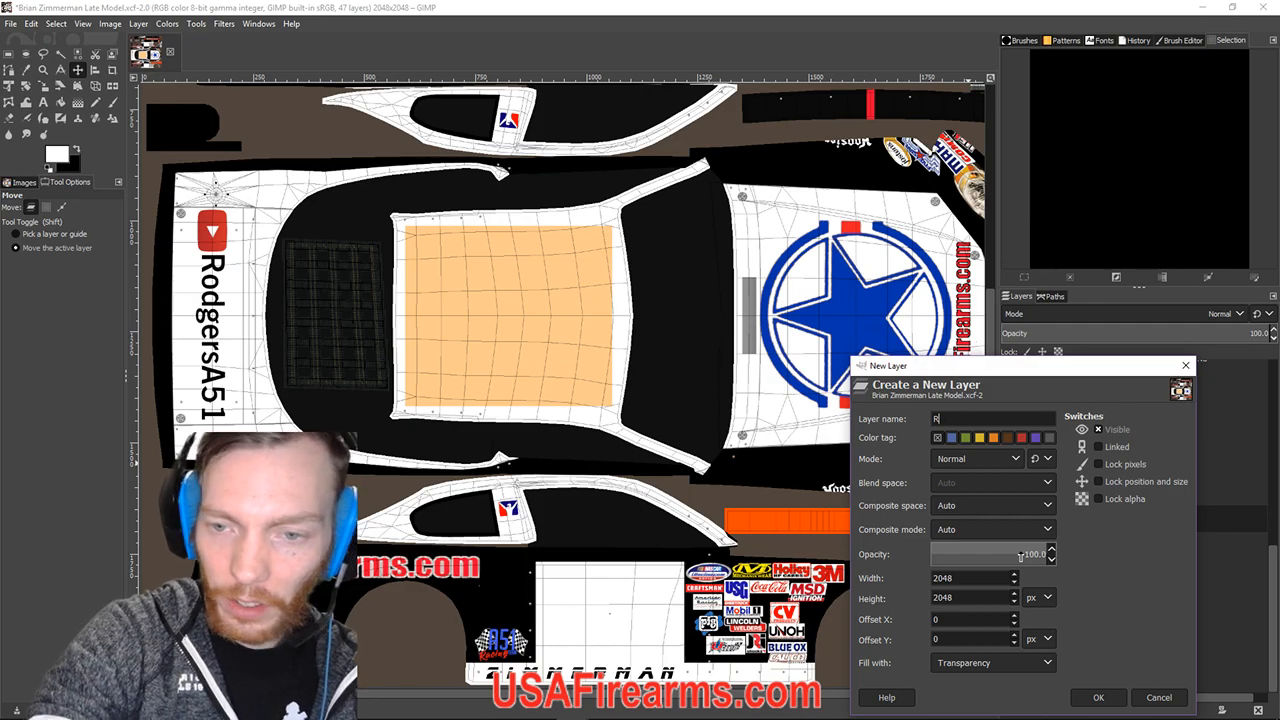
type("oot Nameplate")
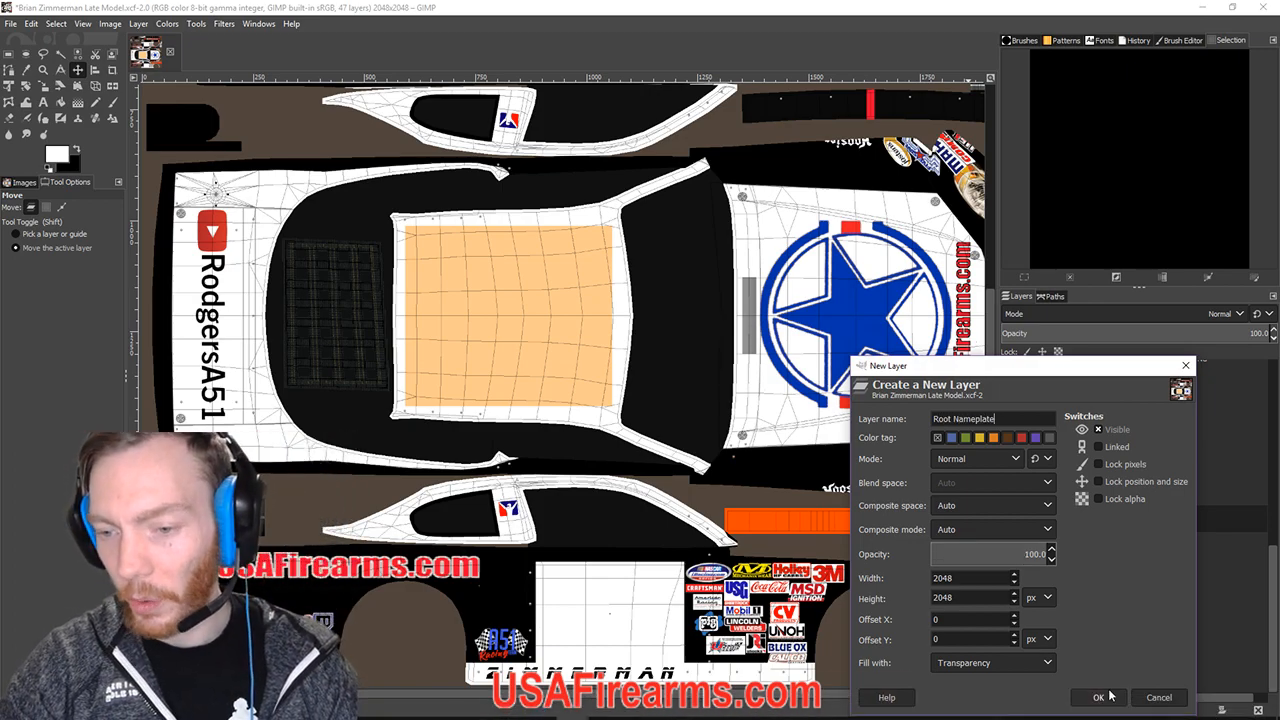
key("Return")
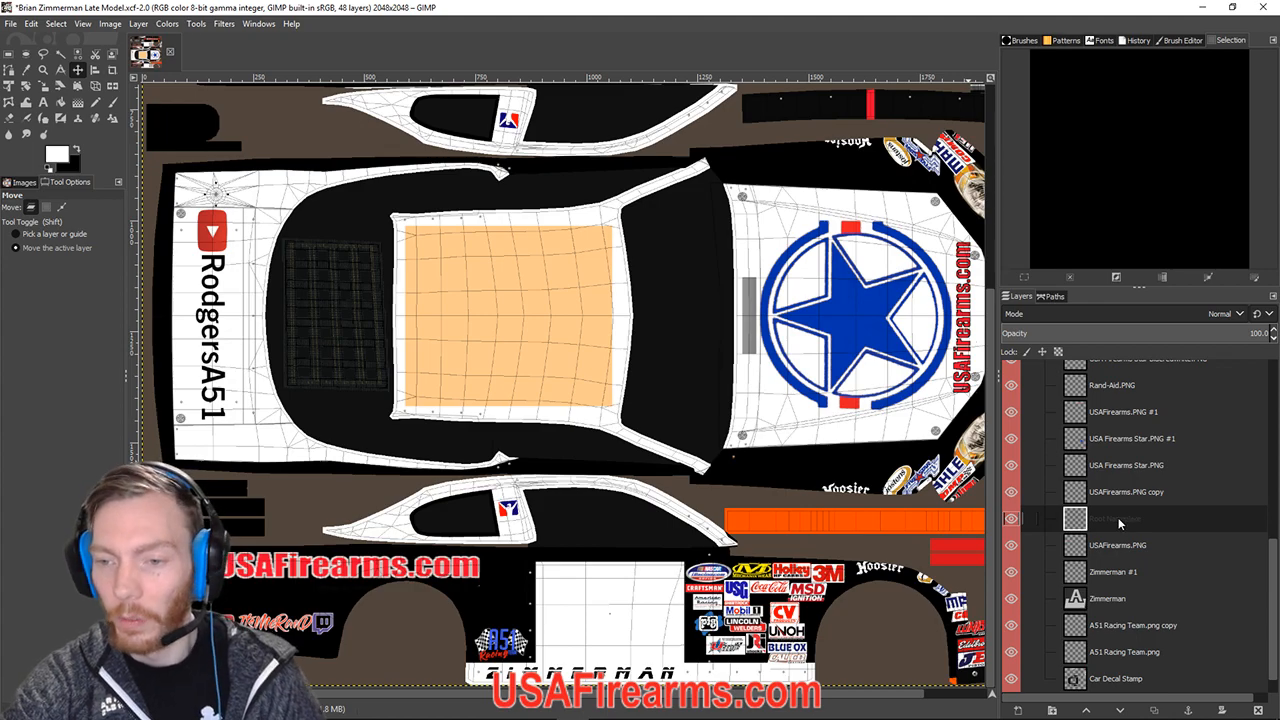
double_click(1110, 492)
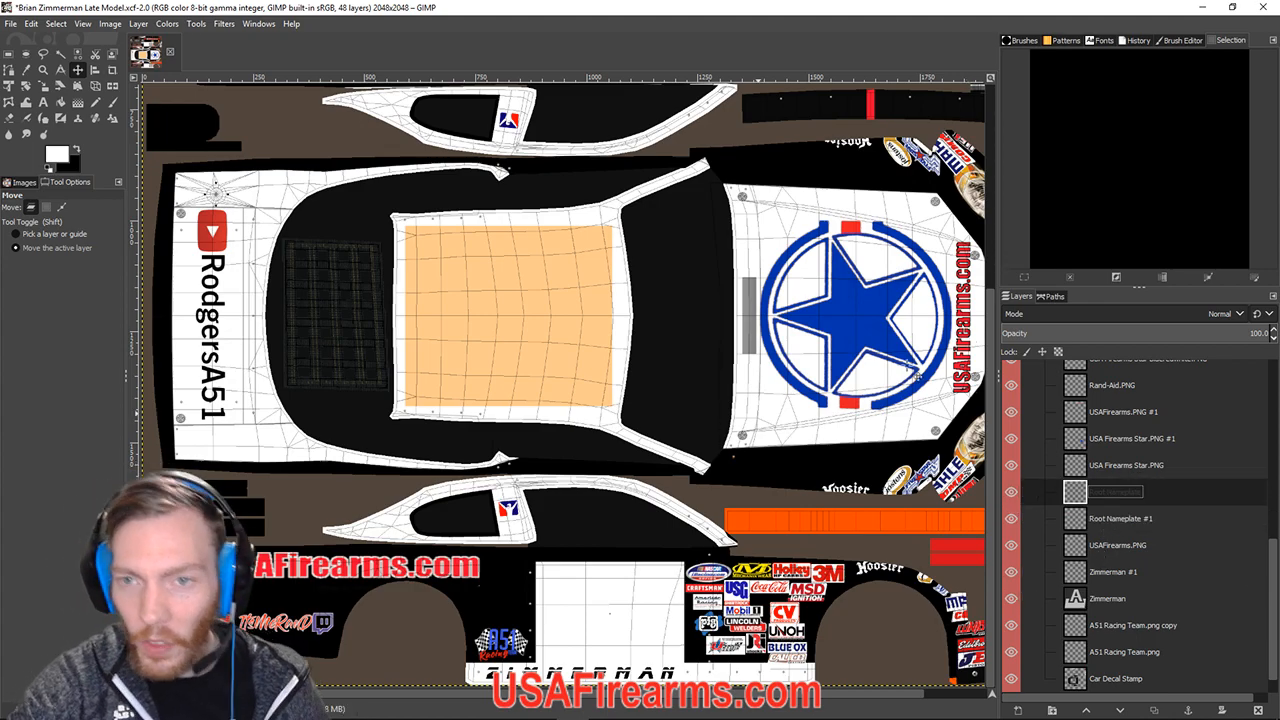
mouse_move(521, 710)
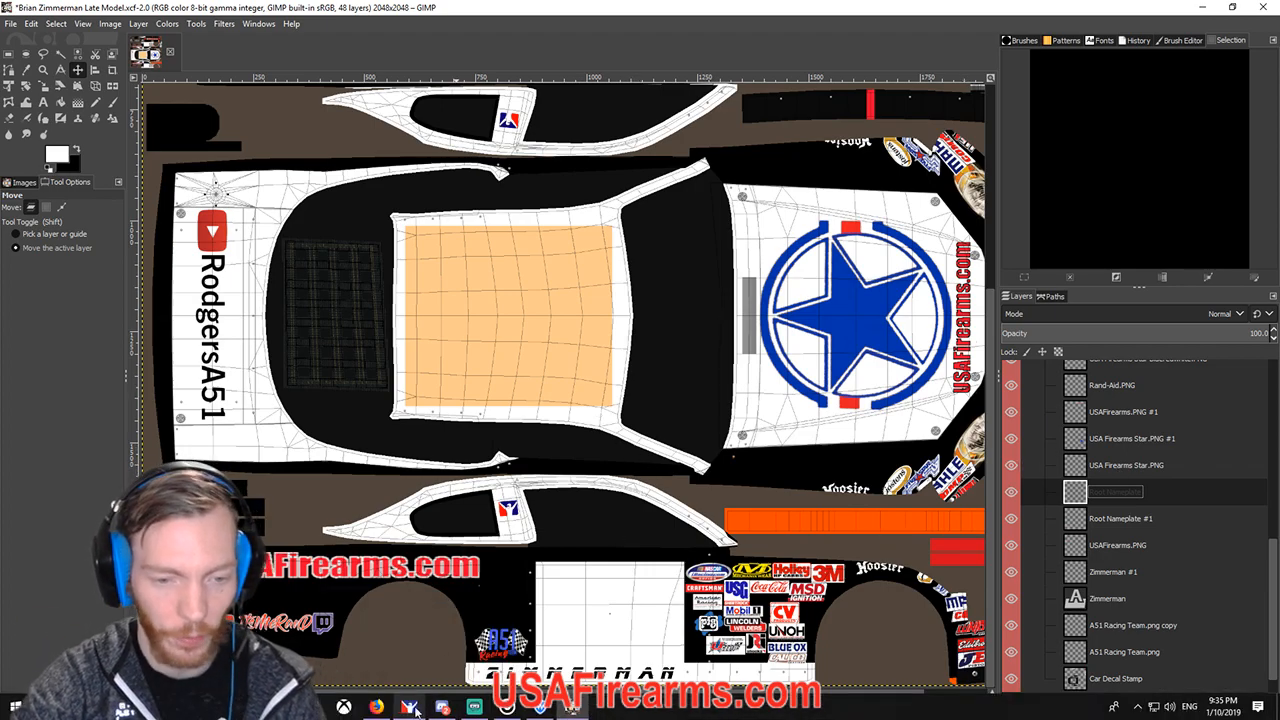
Drop the driver's nameplate PNG from the Racing Logos folder into GIMP as a layer.
left_click(409, 708)
left_click_drag(487, 150, 356, 160)
left_click_drag(313, 453, 545, 418)
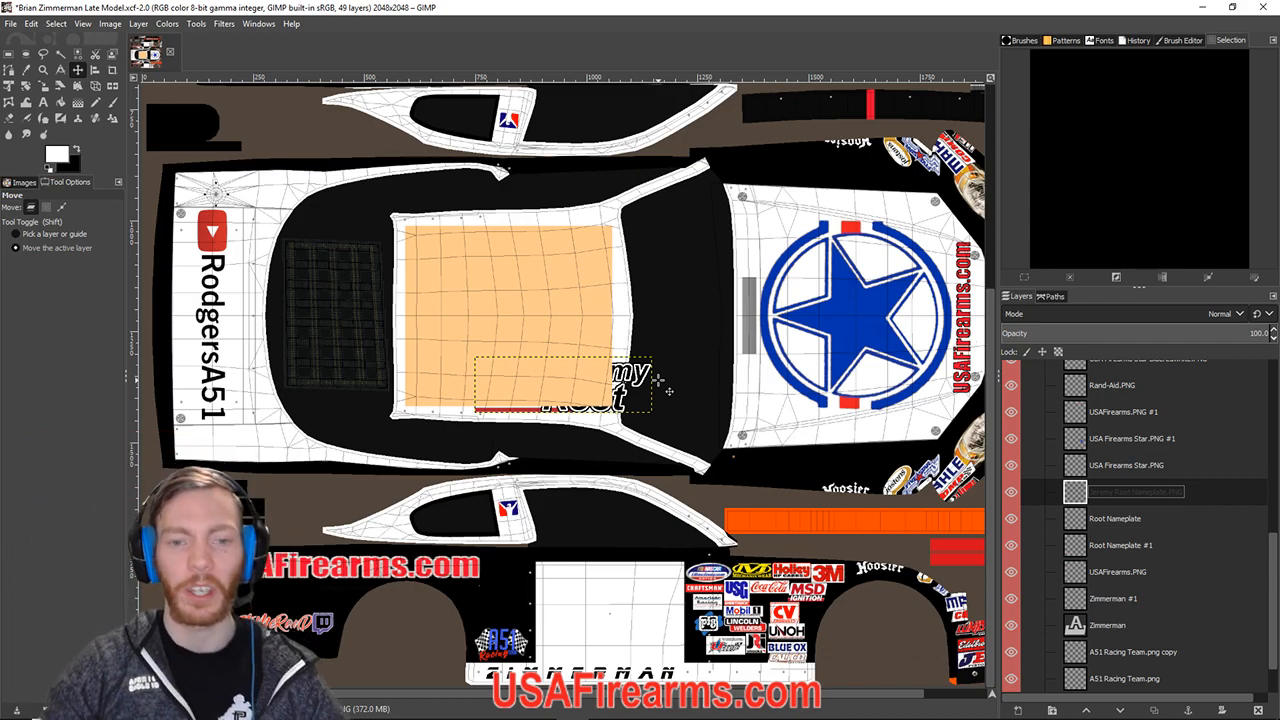
Bring the nameplate into view and move it down-left to the roof's lower edge.
scroll(658, 380, "down", 2)
scroll(658, 380, "up", 4)
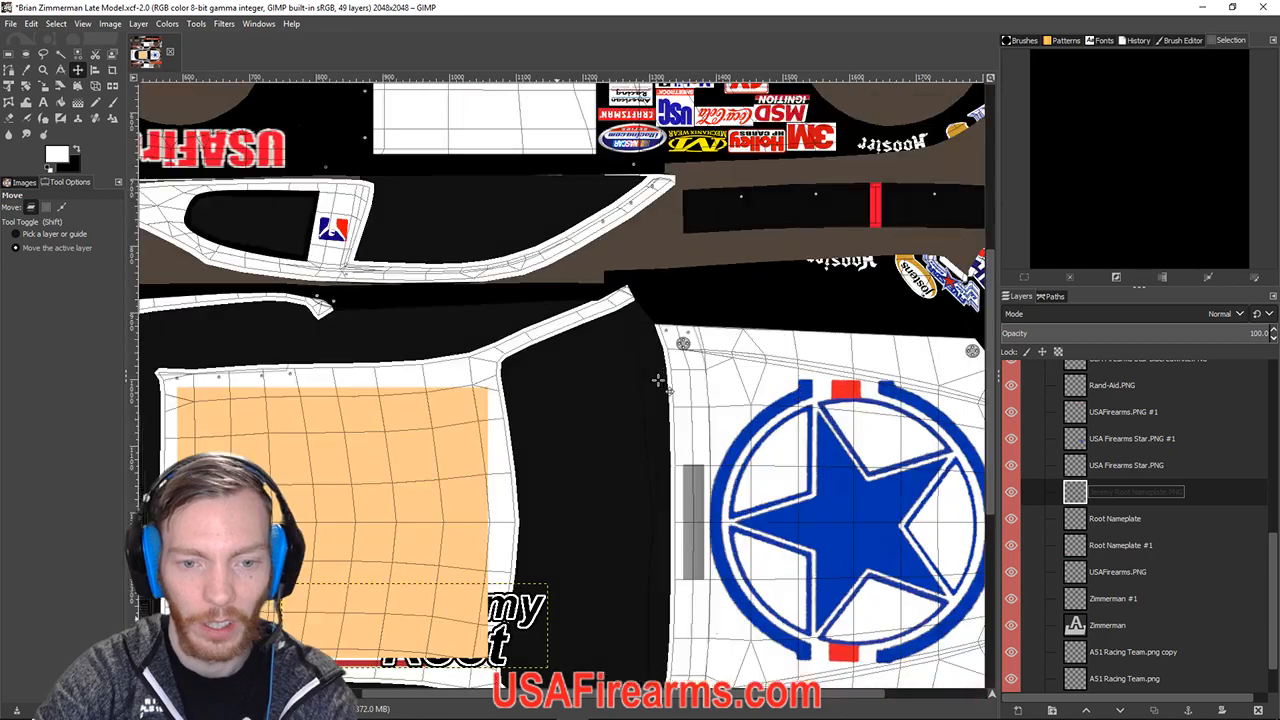
left_click_drag(537, 563, 338, 364)
left_click_drag(354, 586, 853, 387)
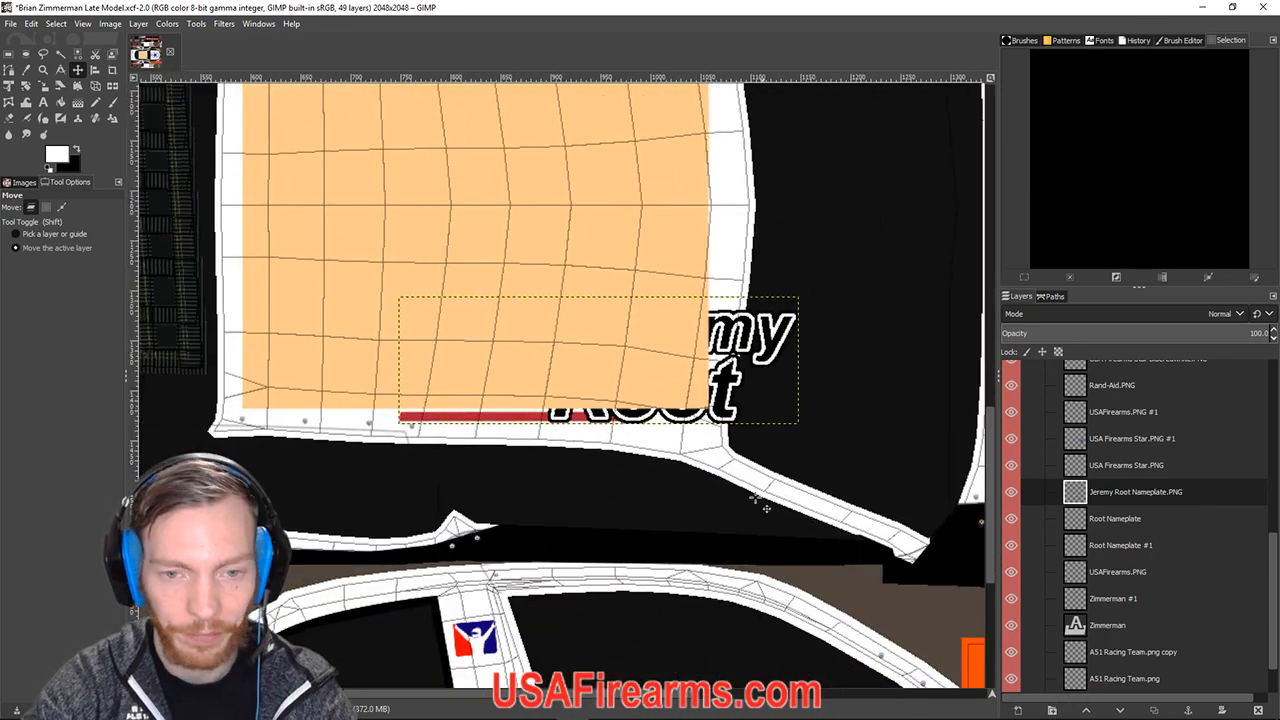
left_click(78, 70)
left_click_drag(633, 425, 587, 551)
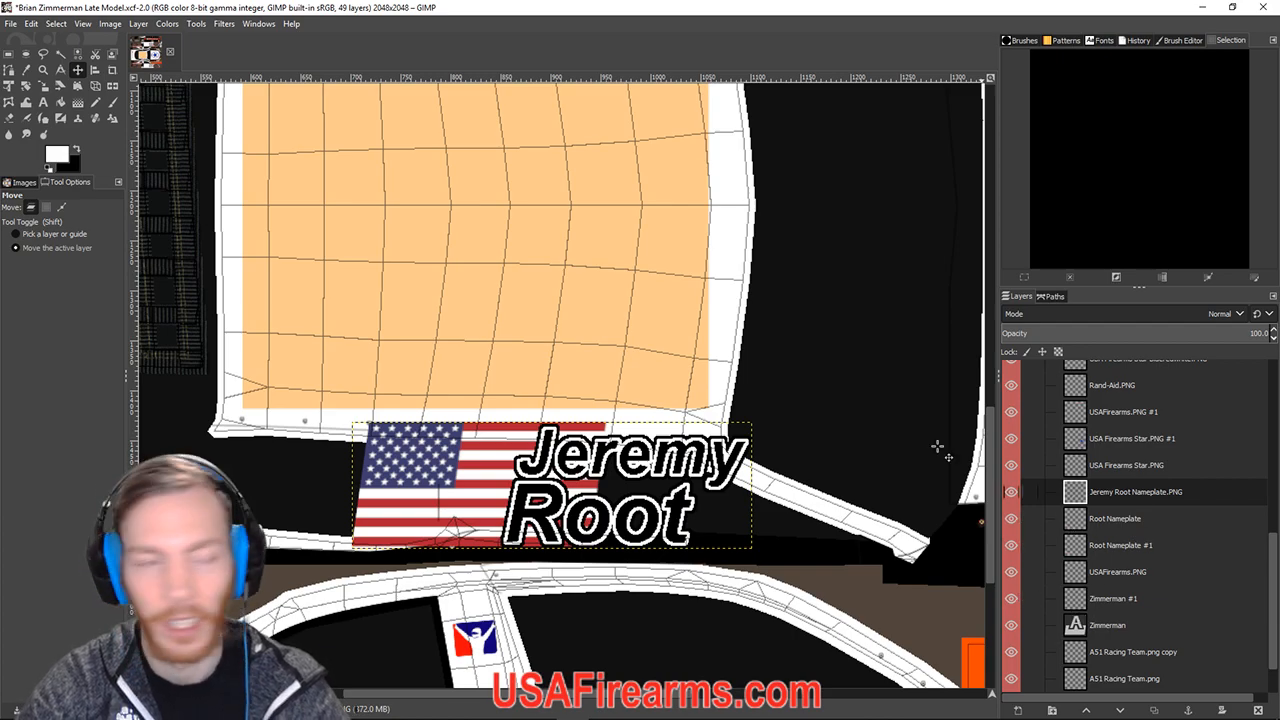
Shrink the nameplate and move it onto the white roof edge, then undo the move.
left_click(43, 88)
left_click(488, 472)
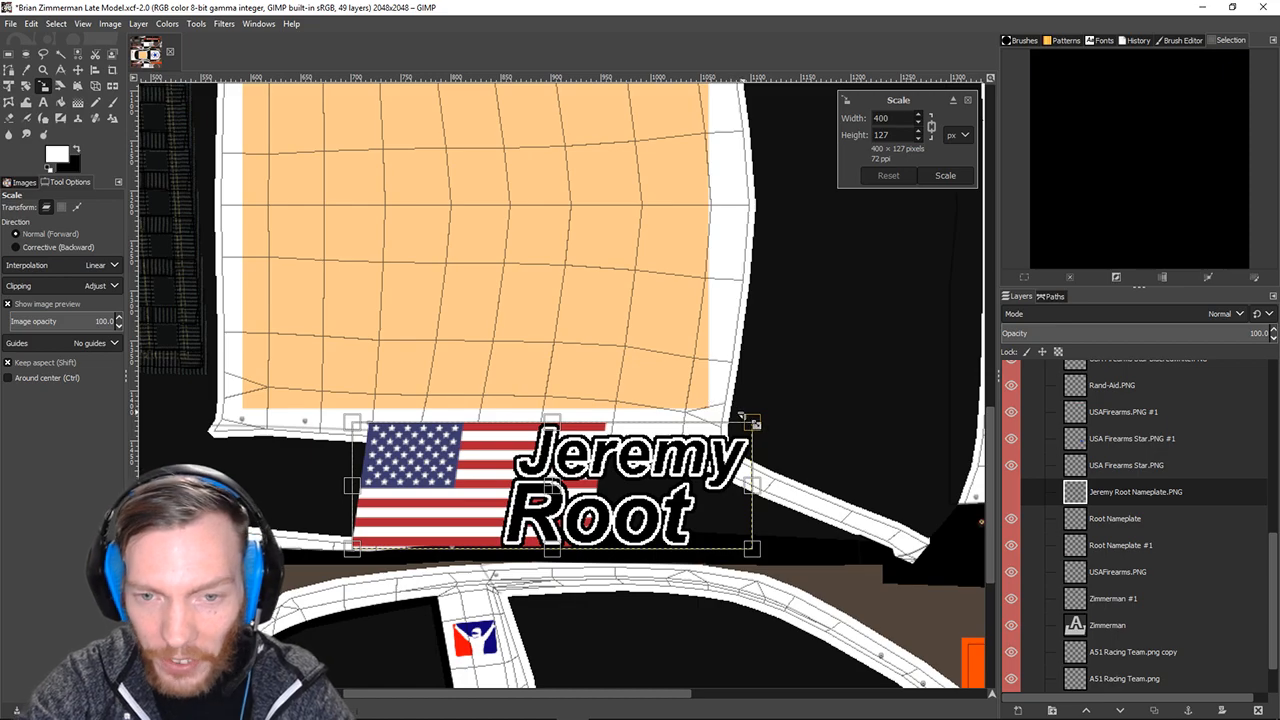
left_click_drag(763, 432, 449, 503)
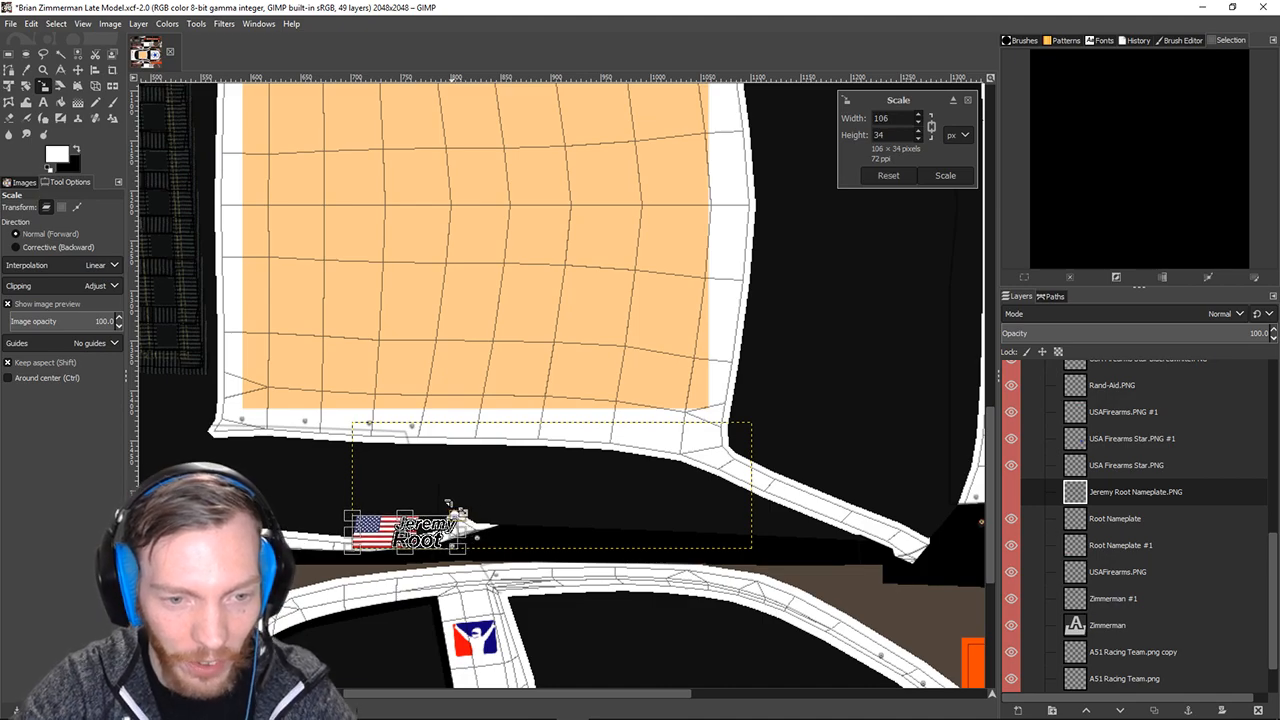
key("Return")
key("m")
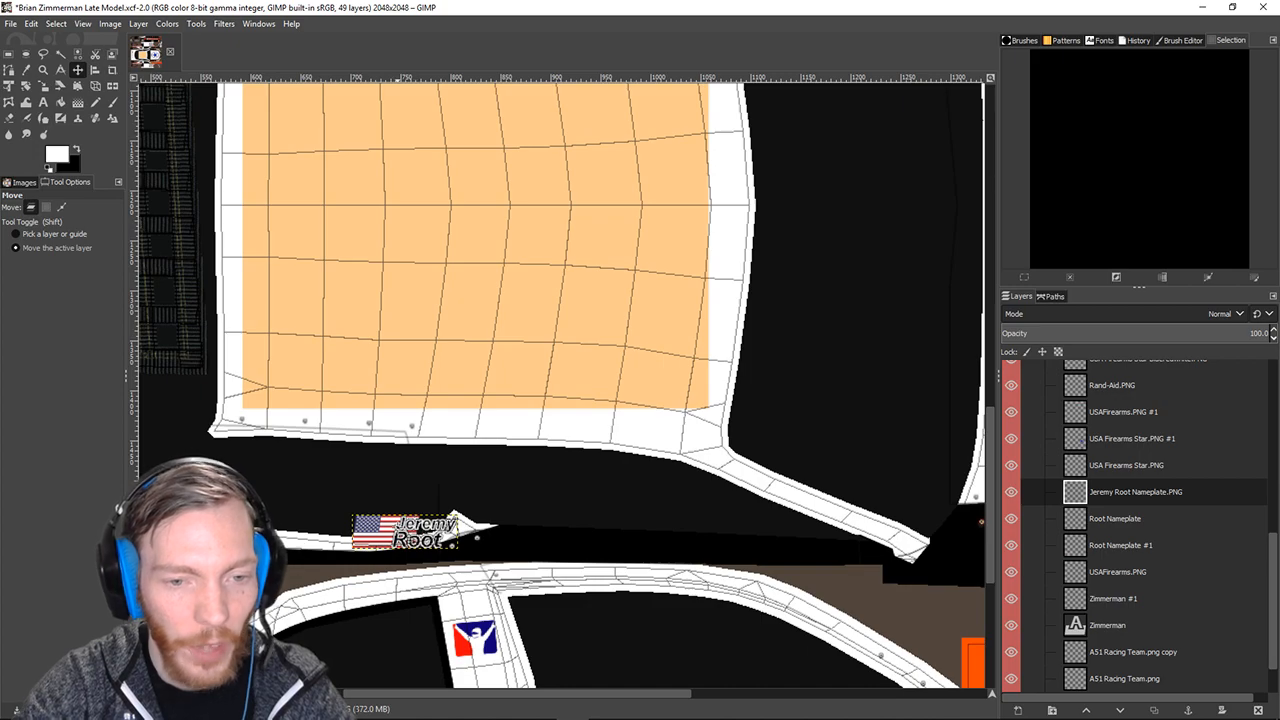
left_click_drag(405, 530, 552, 423)
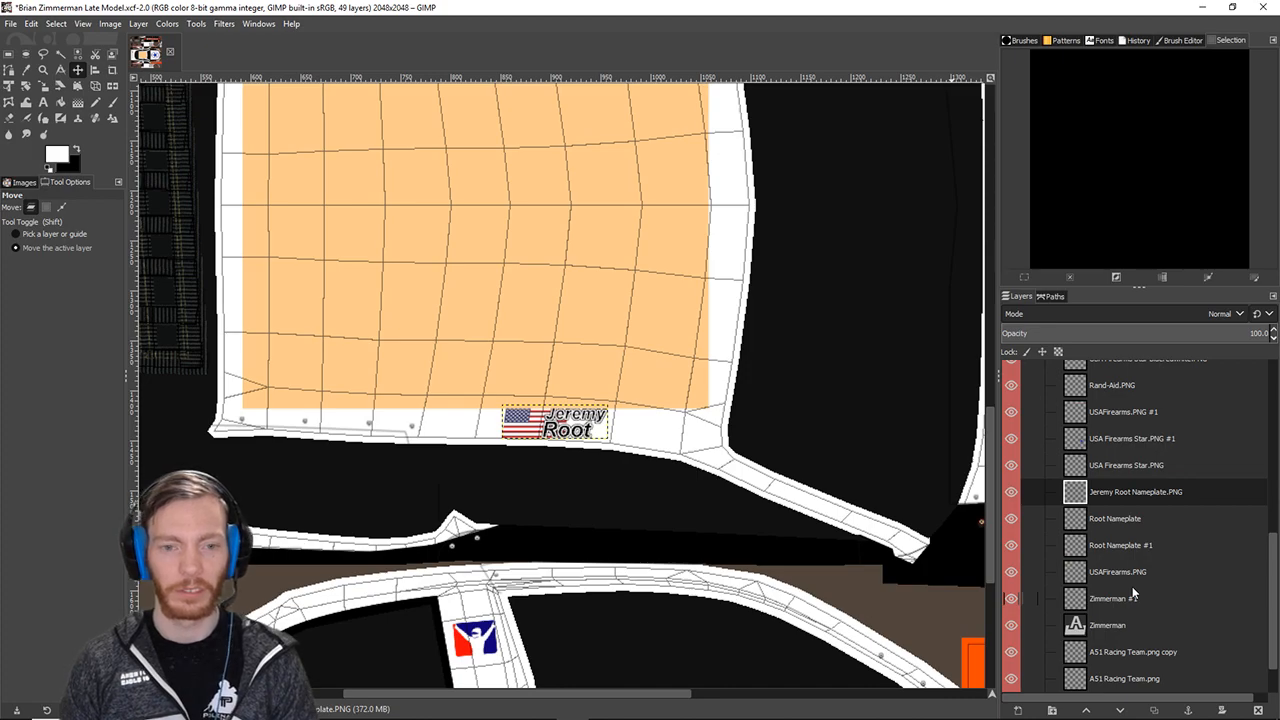
key("ctrl+z")
key("ctrl+z")
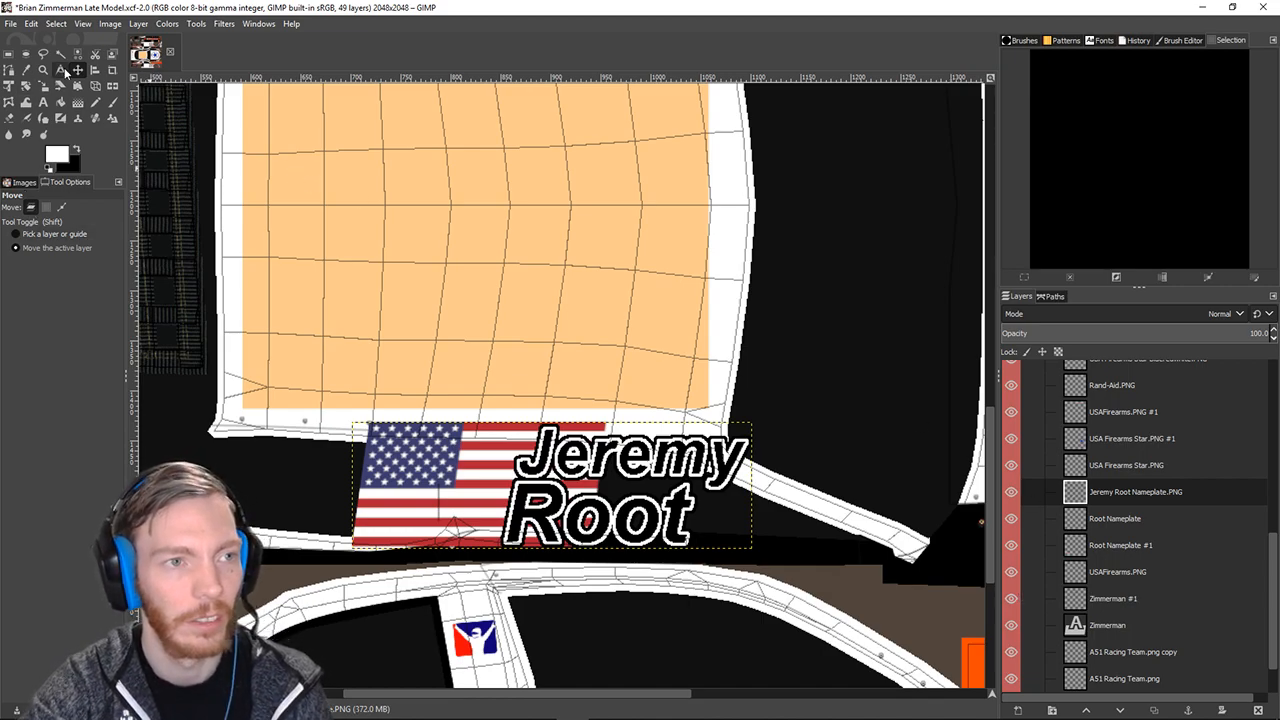
Shrink the nameplate proportionally around its centre and nudge it up slightly.
mouse_move(541, 494)
left_mouse_down()
mouse_move(567, 396)
mouse_move(599, 384)
mouse_move(600, 370)
mouse_move(541, 436)
mouse_move(537, 470)
left_mouse_up()
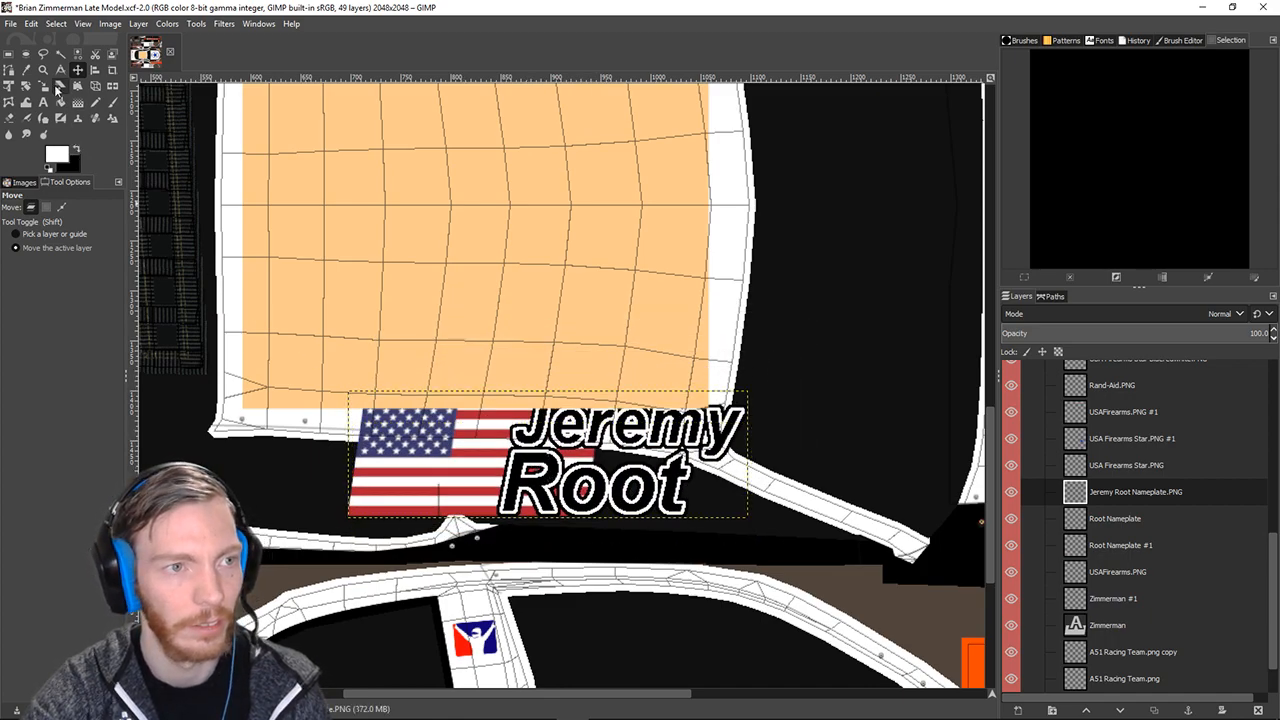
left_click(43, 86)
left_click(520, 488)
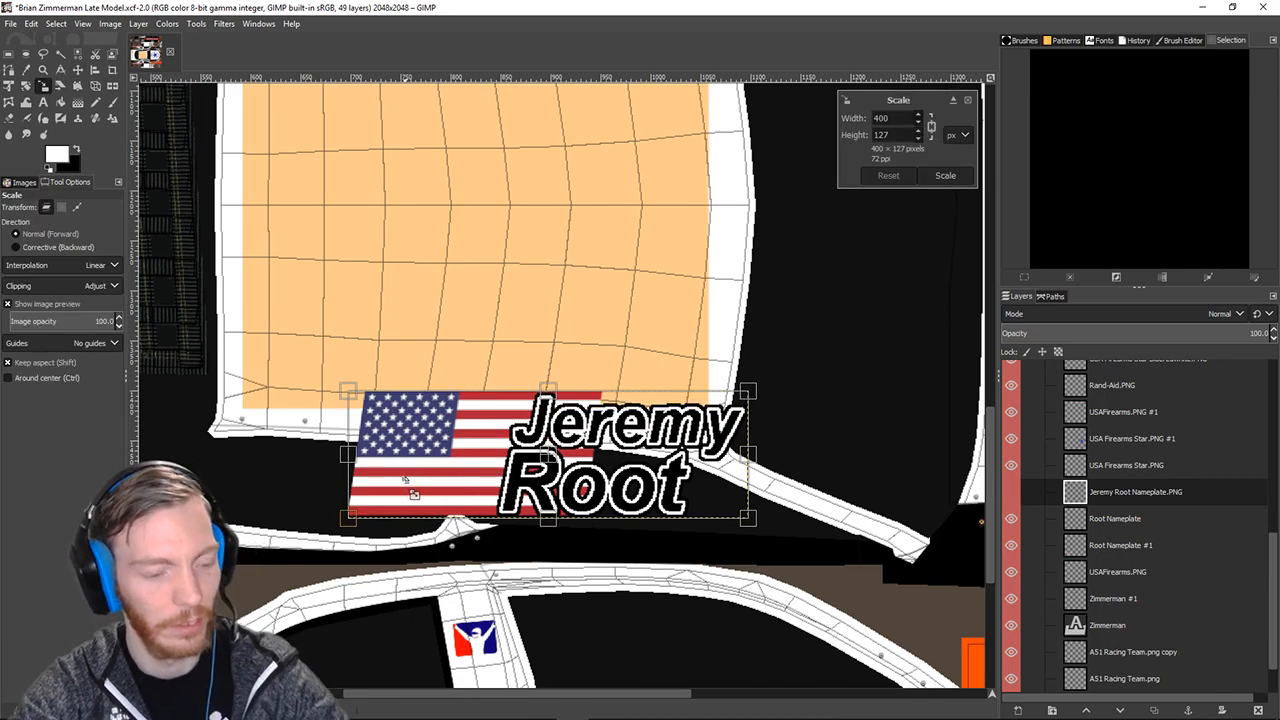
key("ctrl+shift")
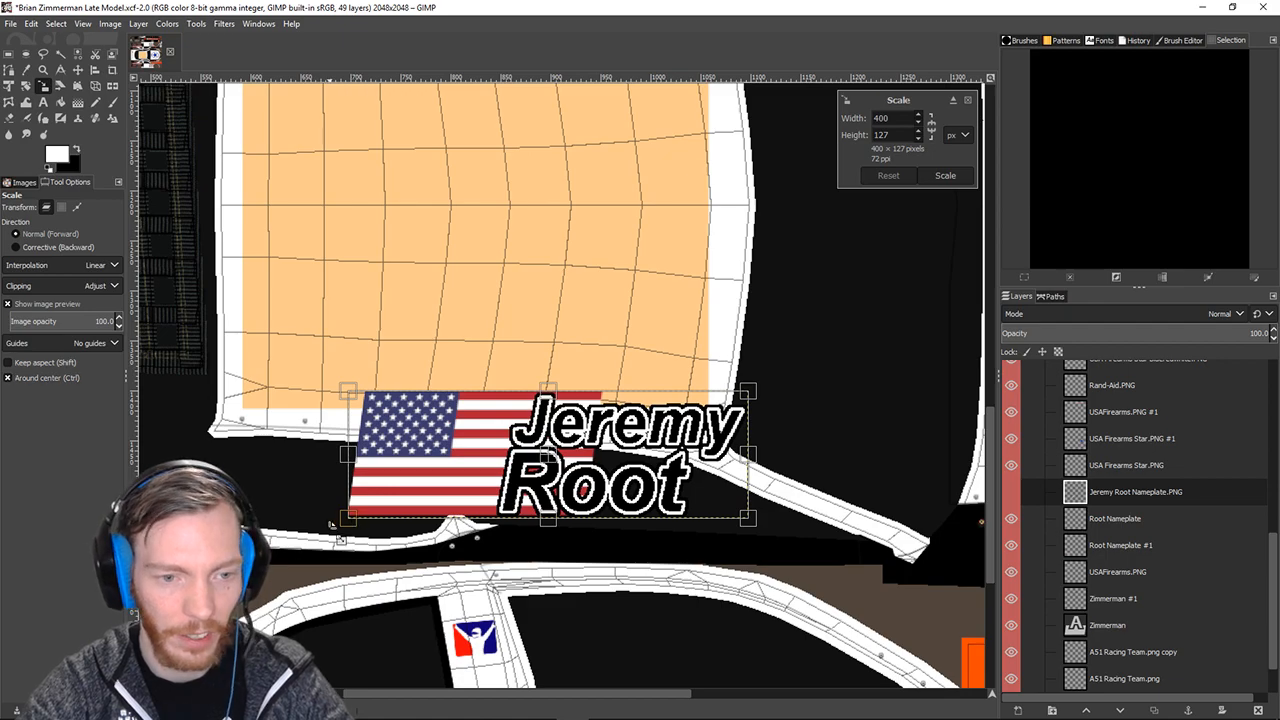
key("ctrl")
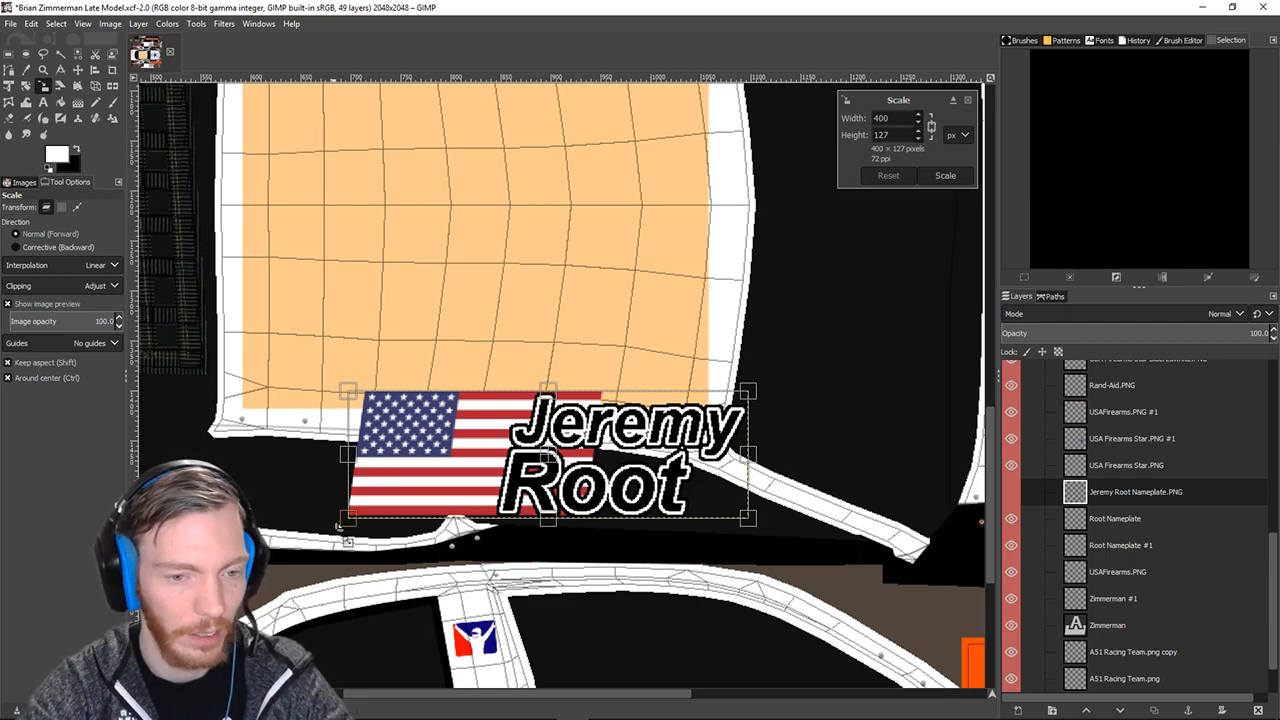
mouse_move(340, 524)
left_mouse_down()
mouse_move(598, 489)
mouse_move(631, 503)
mouse_move(406, 508)
mouse_move(355, 524)
left_mouse_up()
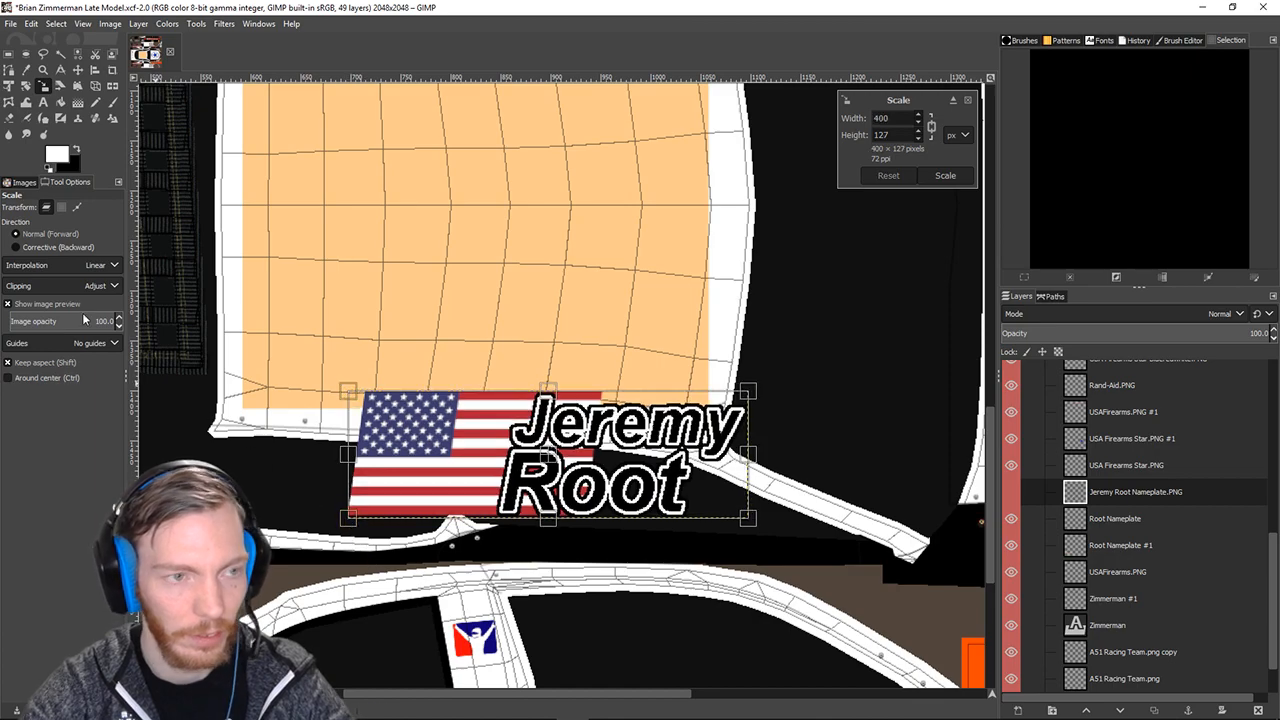
left_click(77, 70)
left_click_drag(549, 469, 549, 452)
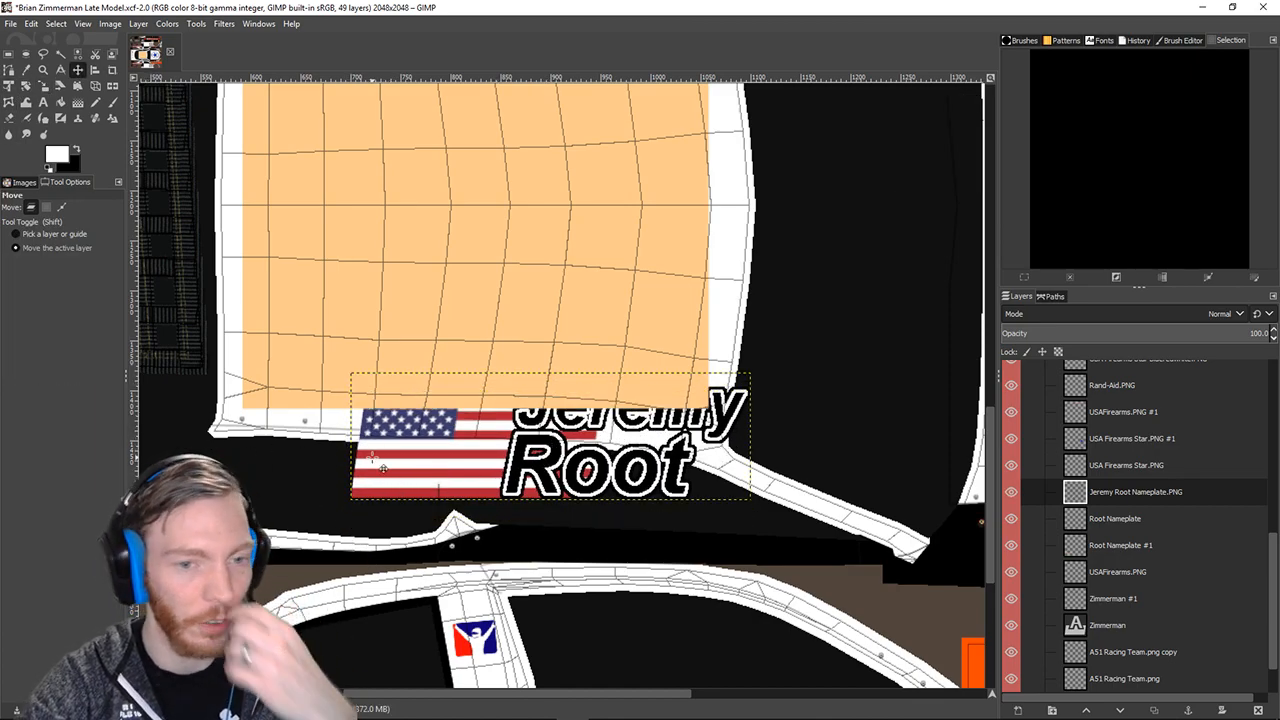
Rescale the nameplate to about 254x81 and set it on the white roof edge.
left_click(43, 86)
left_click(530, 452)
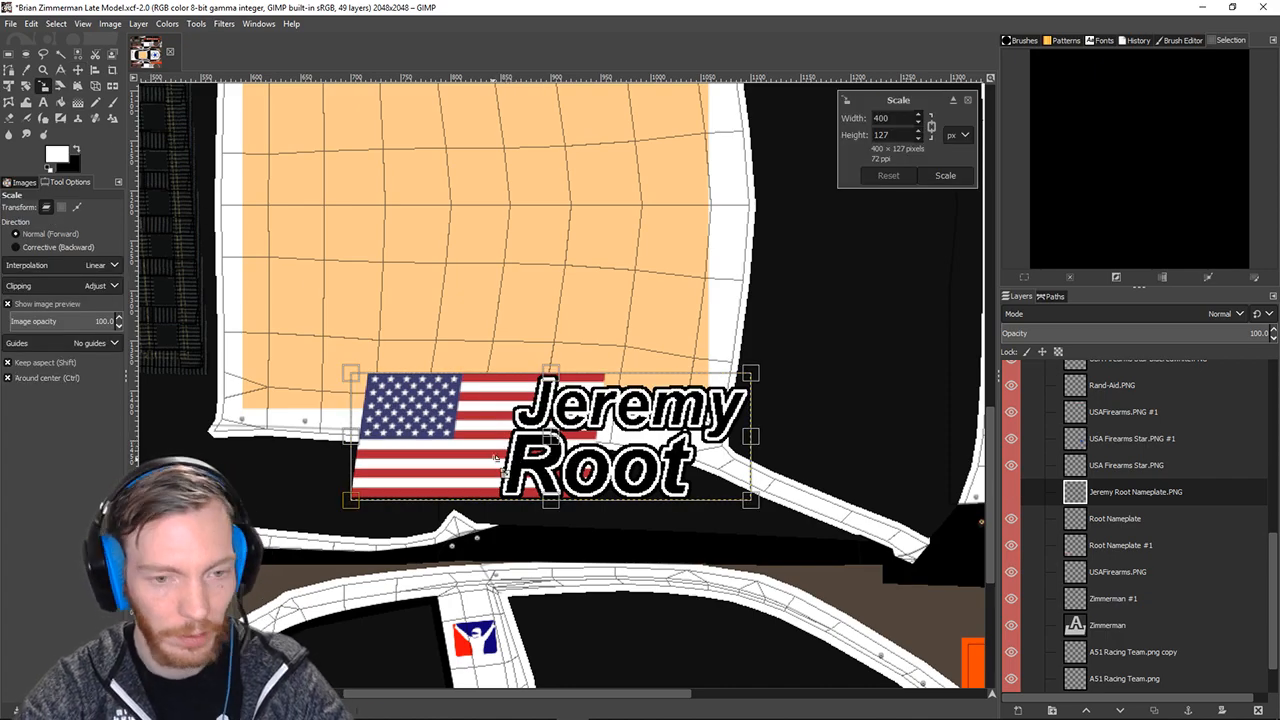
left_click_drag(752, 376, 443, 433)
key("Return")
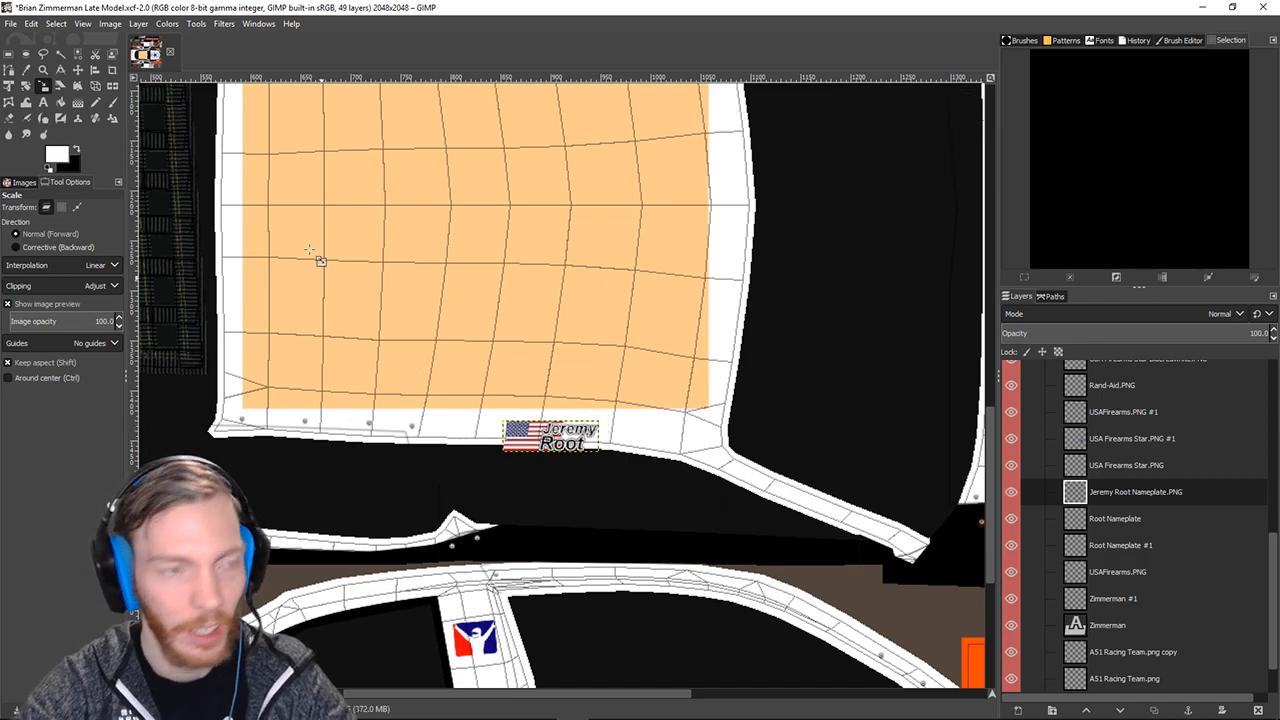
key("m")
mouse_move(521, 408)
left_mouse_down()
mouse_move(521, 396)
mouse_move(540, 416)
left_mouse_up()
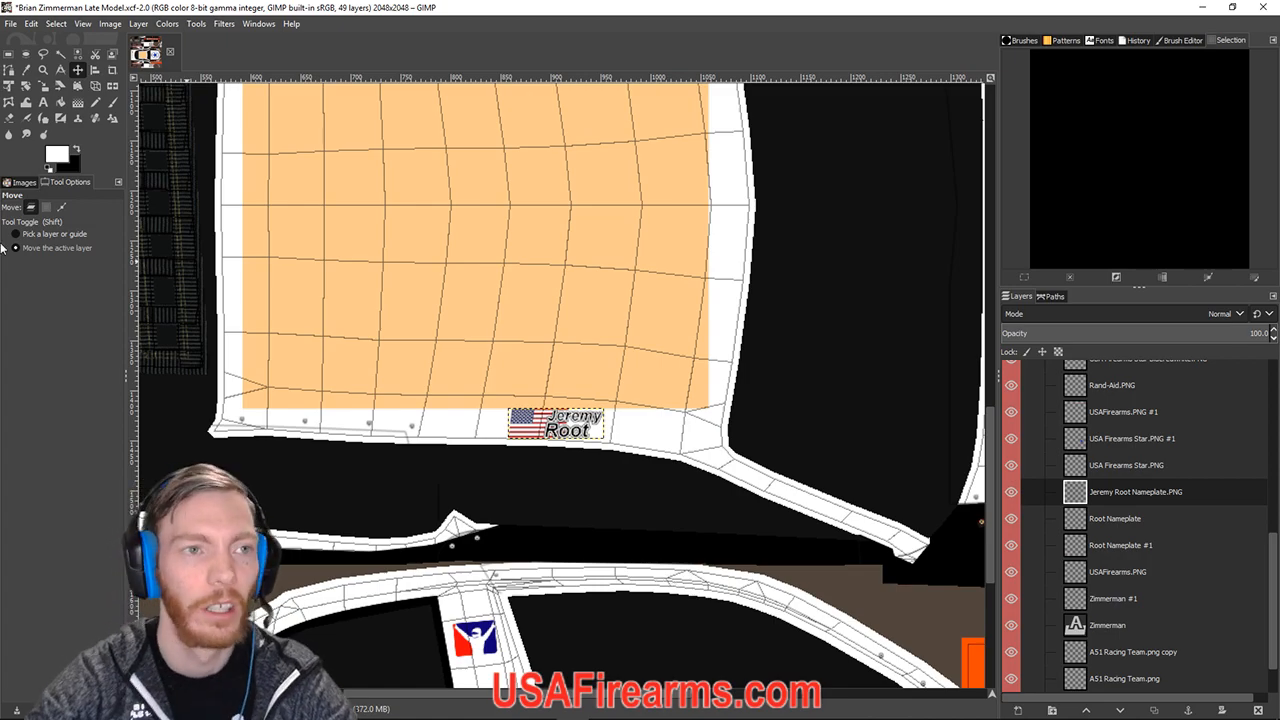
Export the paint to car_207304.tga and bring the Streamlabs OBS window onto the screen.
left_click(8, 24)
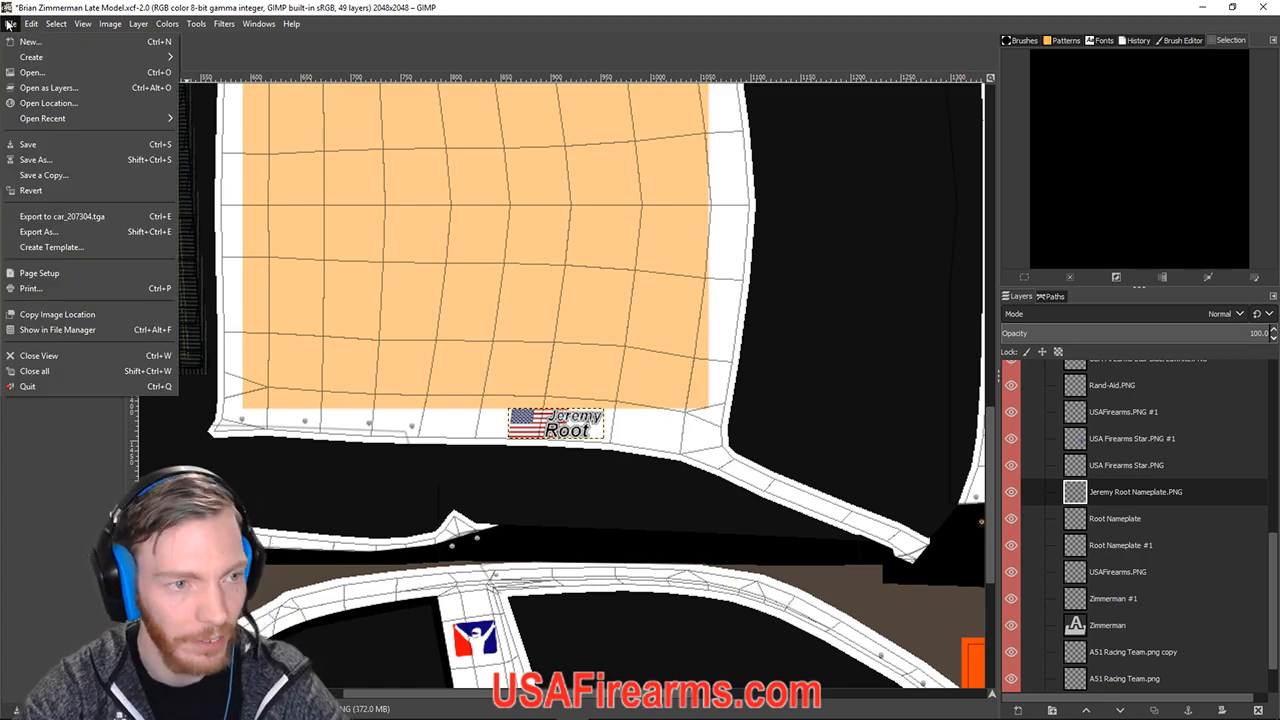
left_click(86, 218)
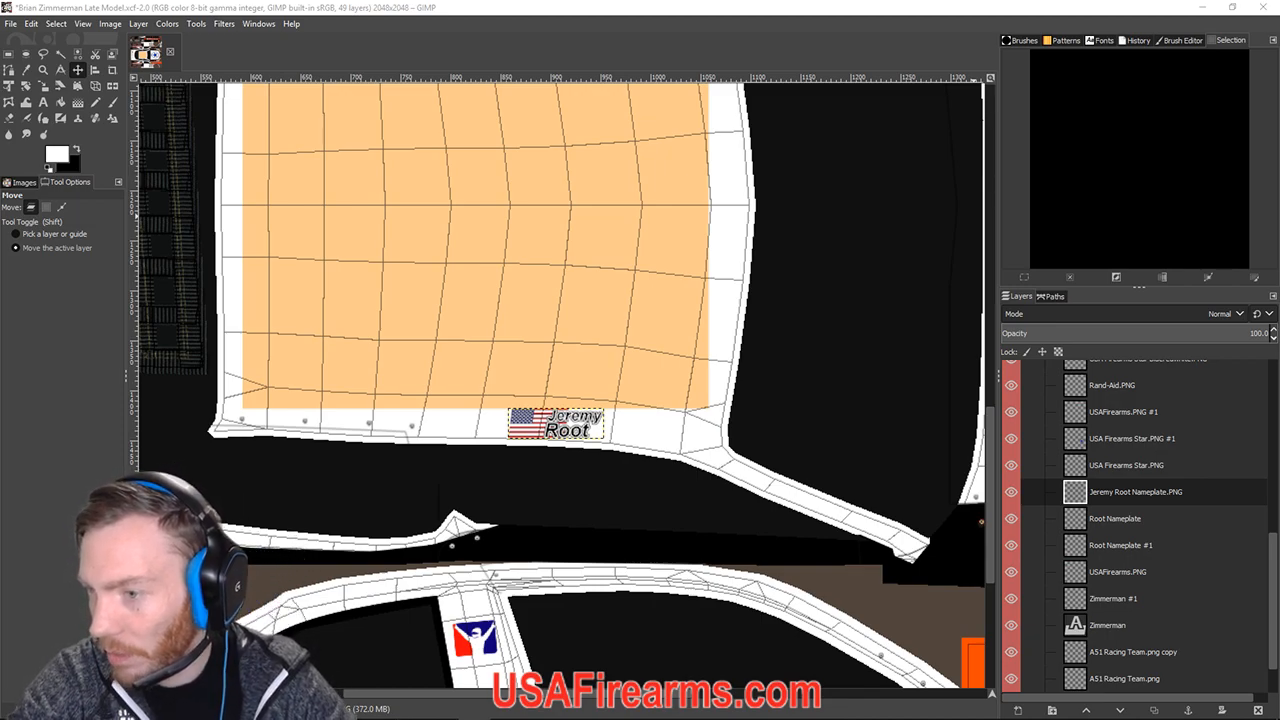
left_click_drag(1279, 112, 642, 66)
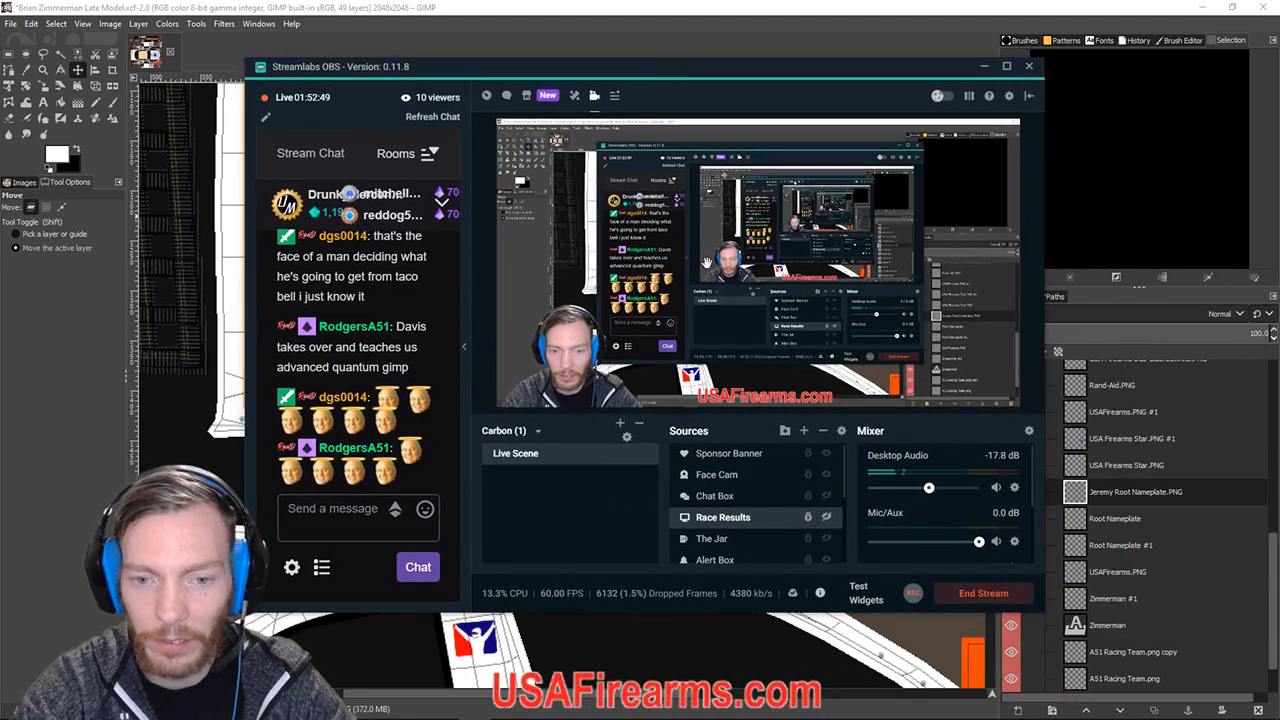
Make the Race Results source visible so the iRacing test session shows on stream.
left_click(826, 518)
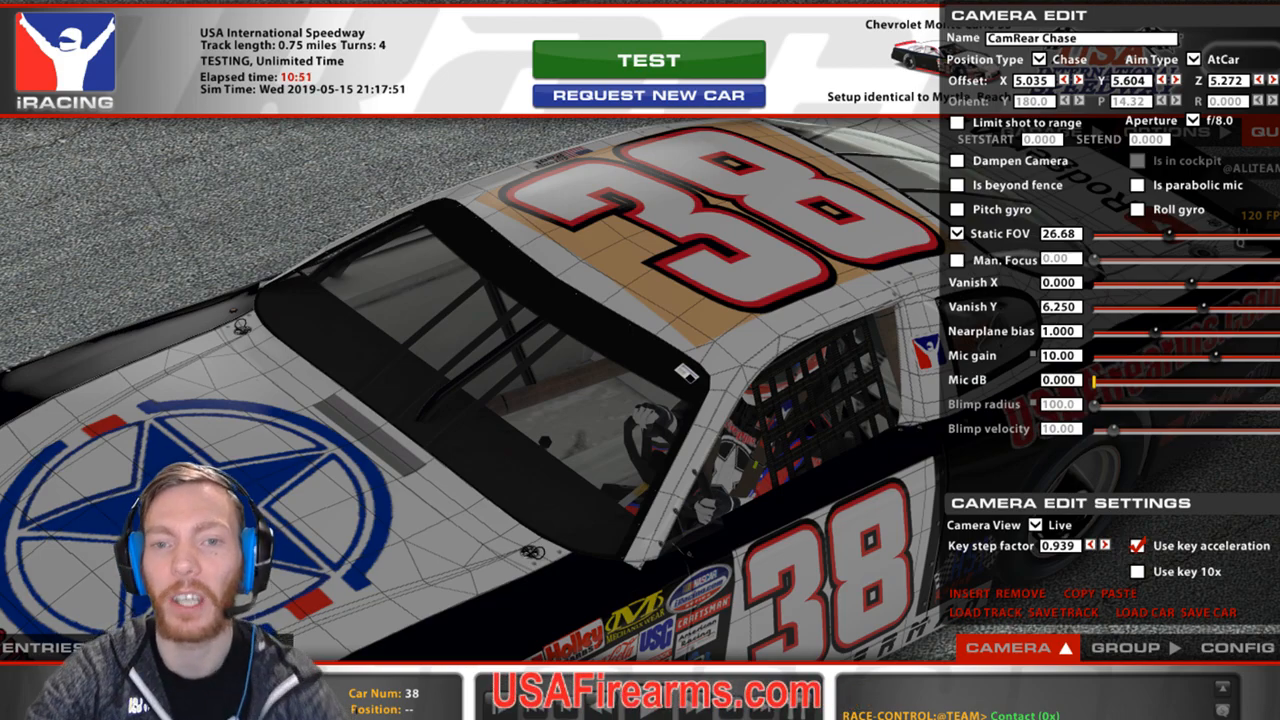
Narrow the field of view and orbit to the roof nameplate, then hide the iRacing capture.
left_click_drag(1168, 235, 1155, 235)
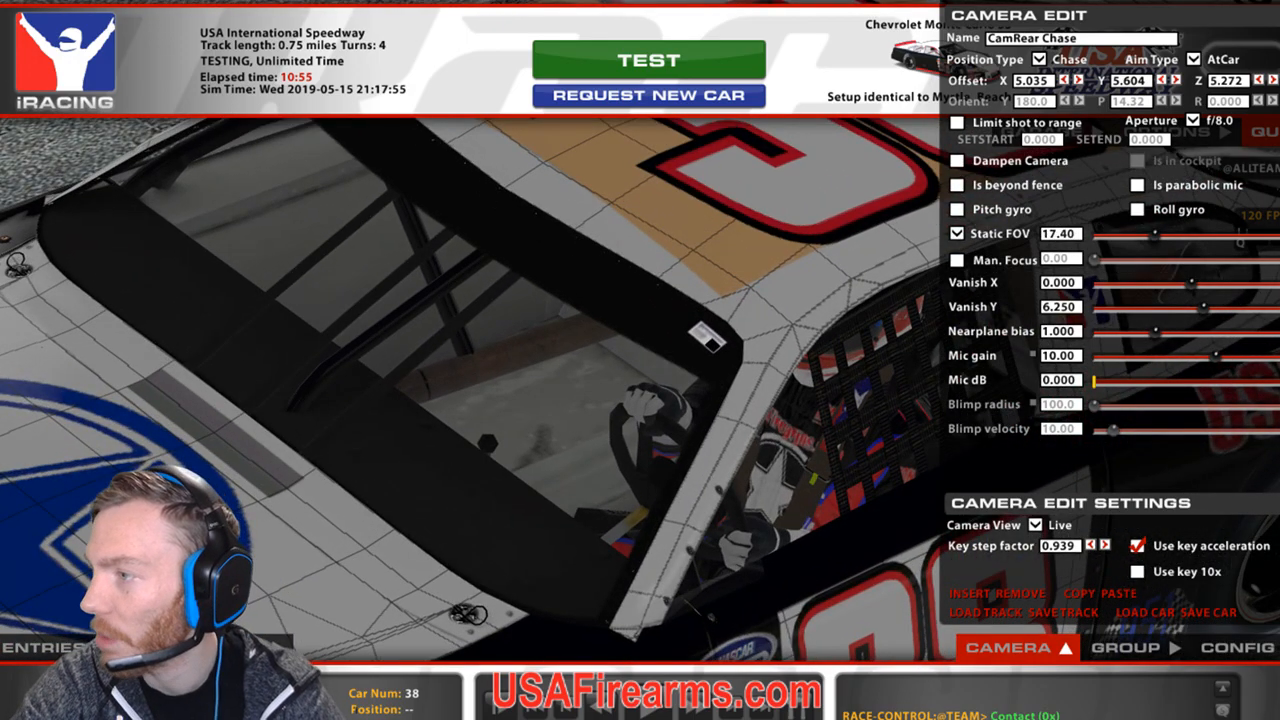
key("a")
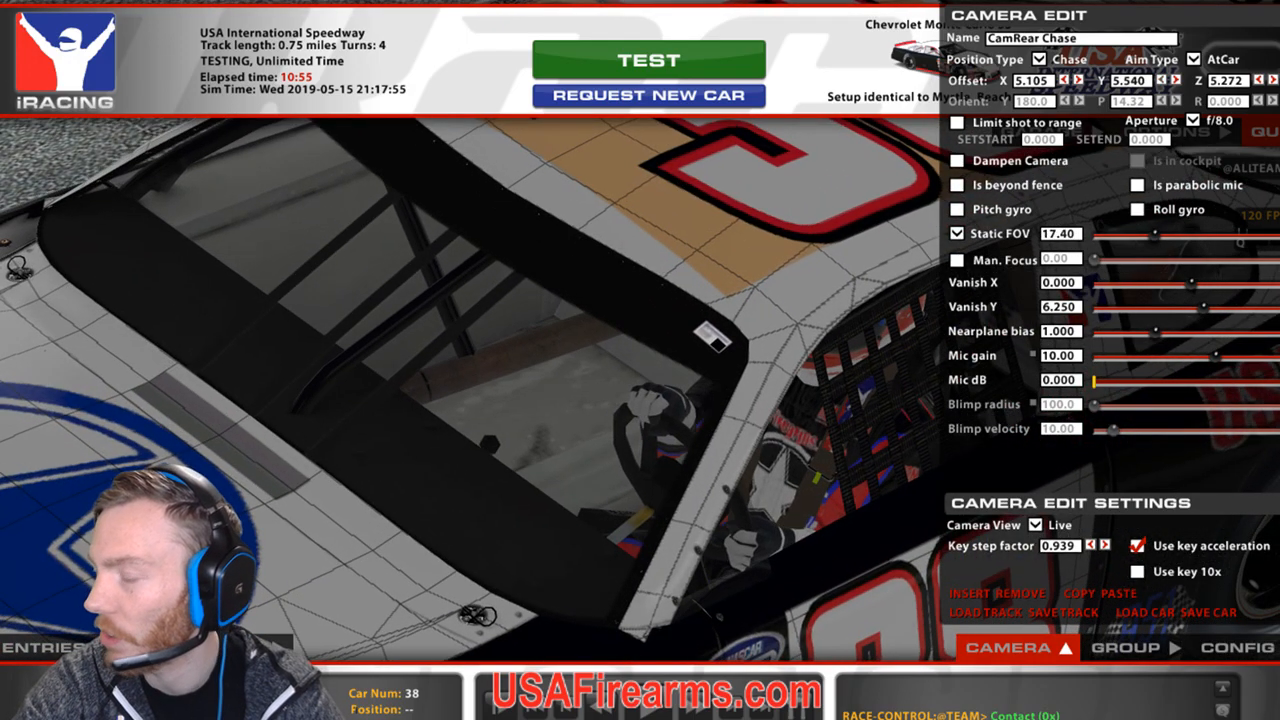
key("a")
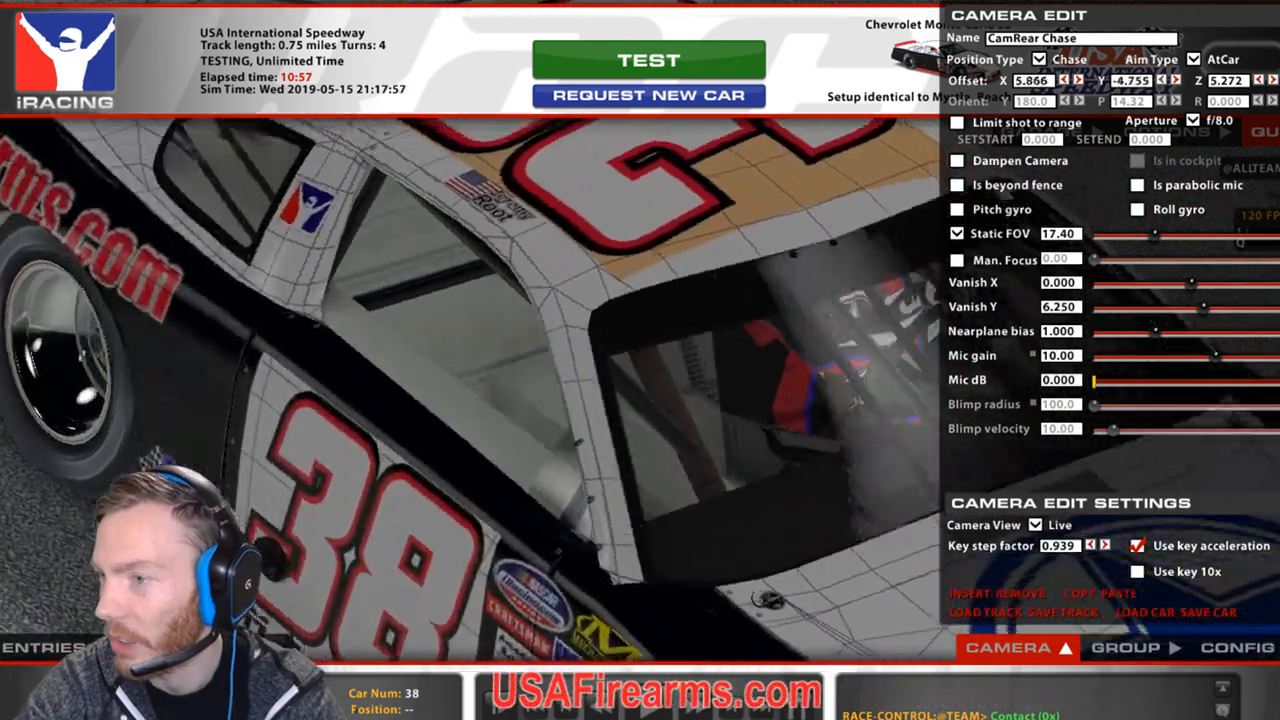
key("d")
key("d")
key("a")
key("a")
key("a")
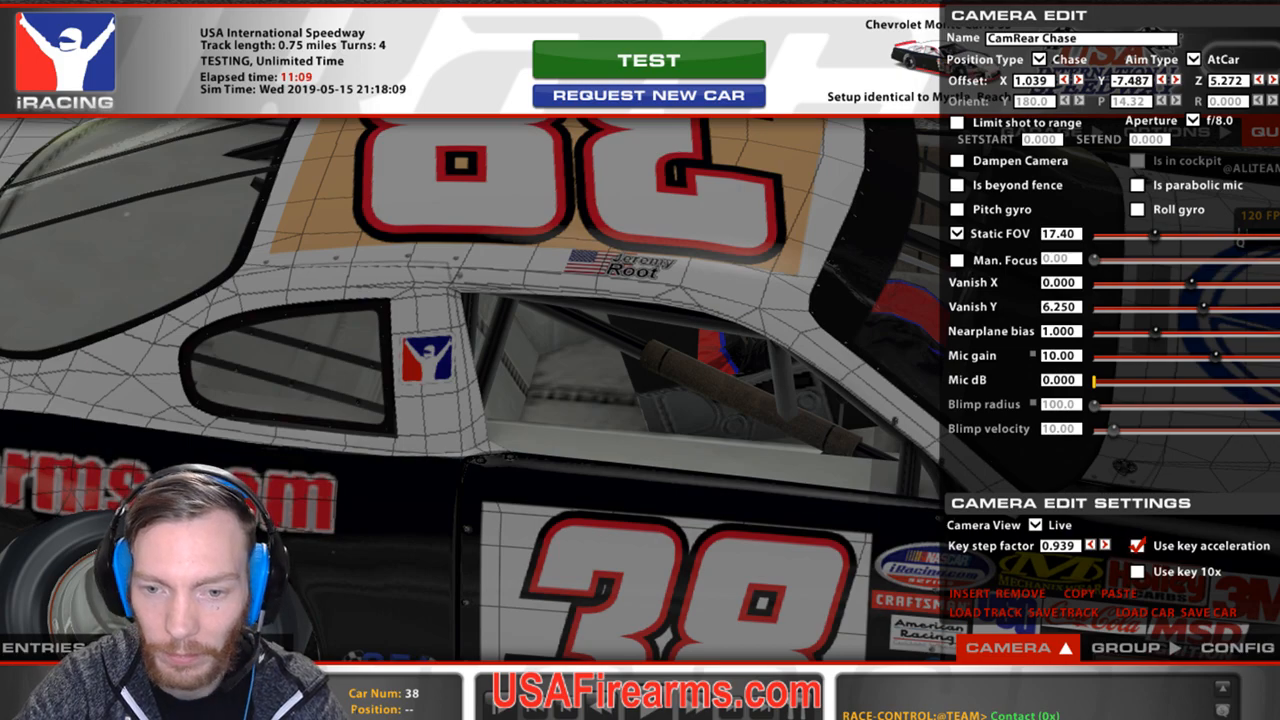
left_click(829, 521)
left_click_drag(773, 75, 1279, 155)
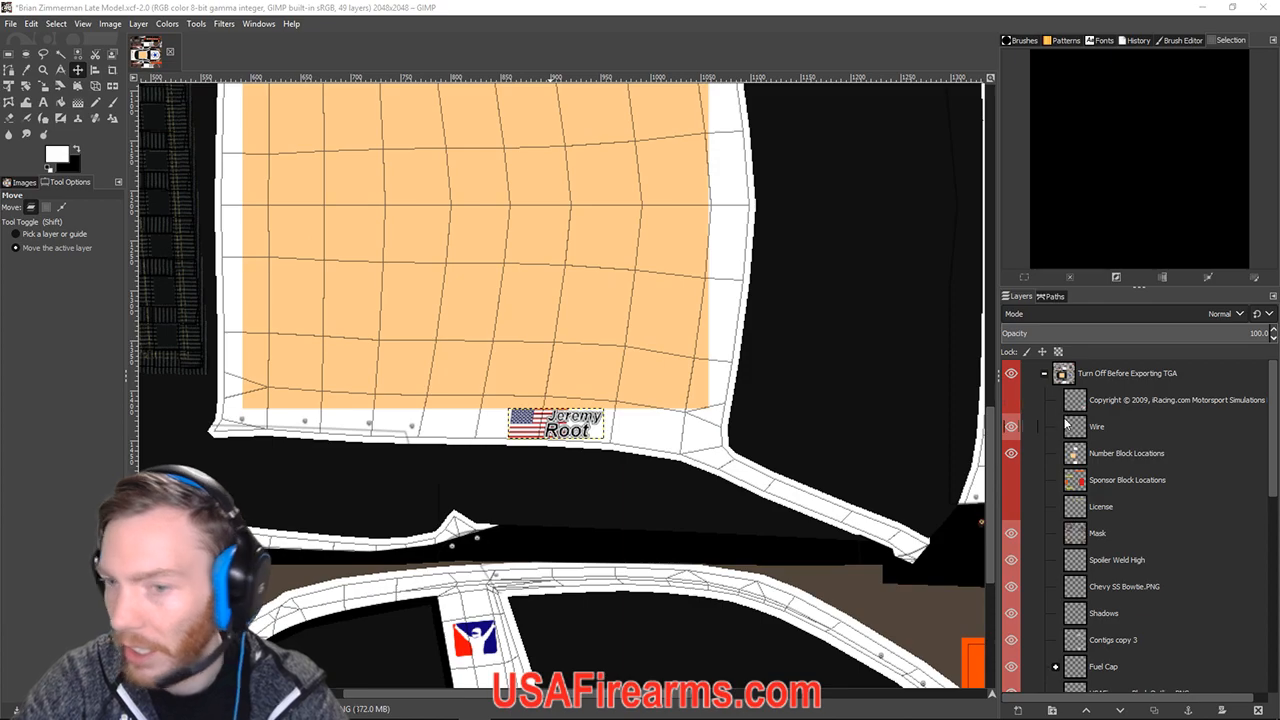
Hide the Wire and Number Block Locations layers, then bring iRacing to the front.
double_click(1098, 427)
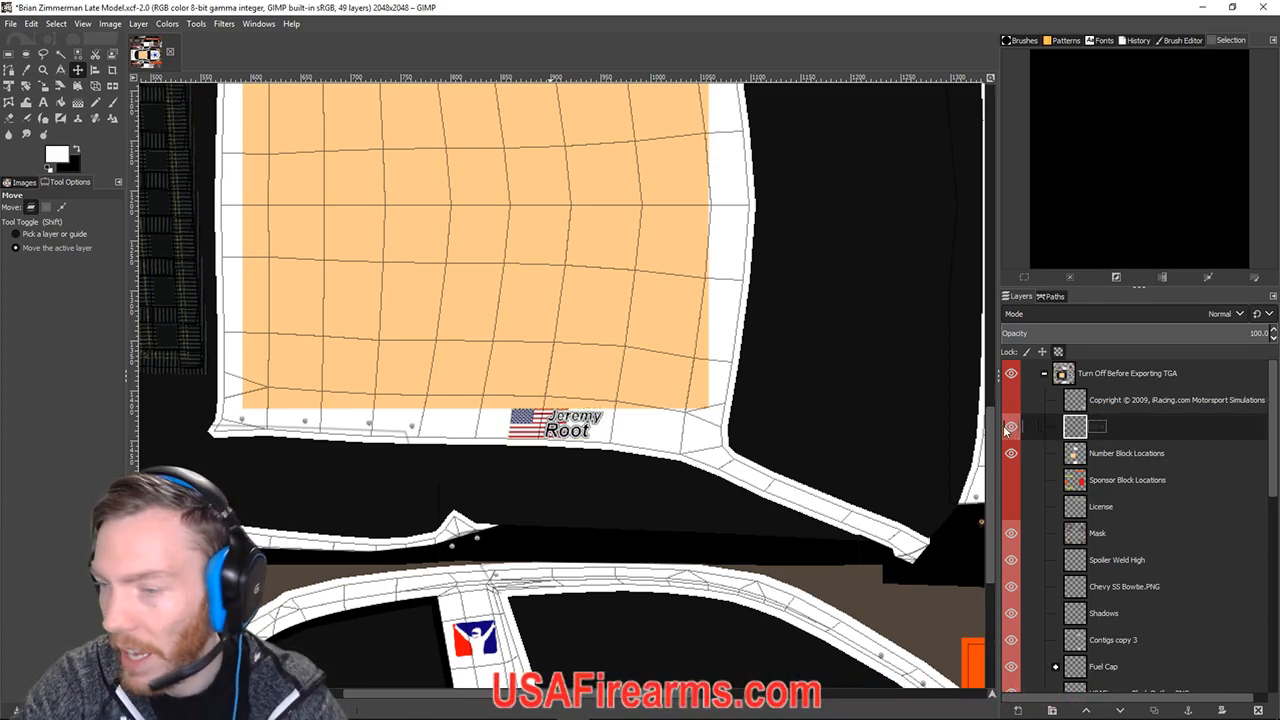
left_click(1004, 426)
double_click(1121, 453)
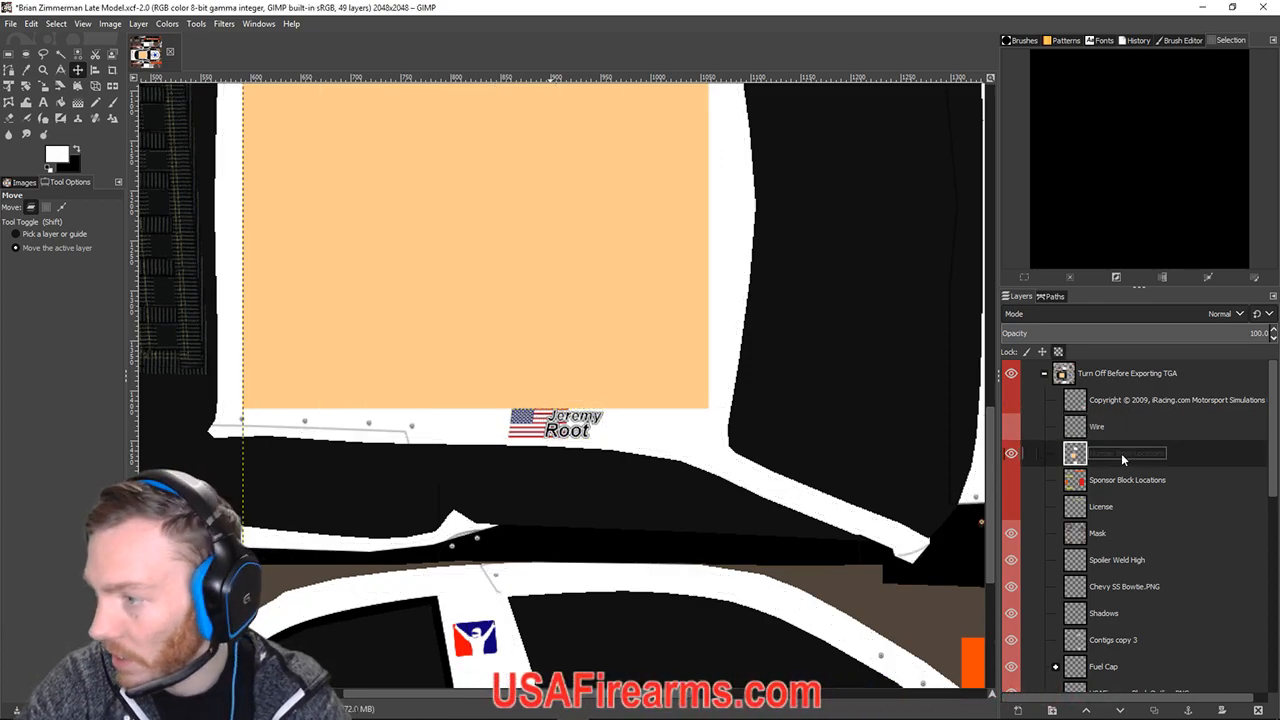
left_click(1008, 453)
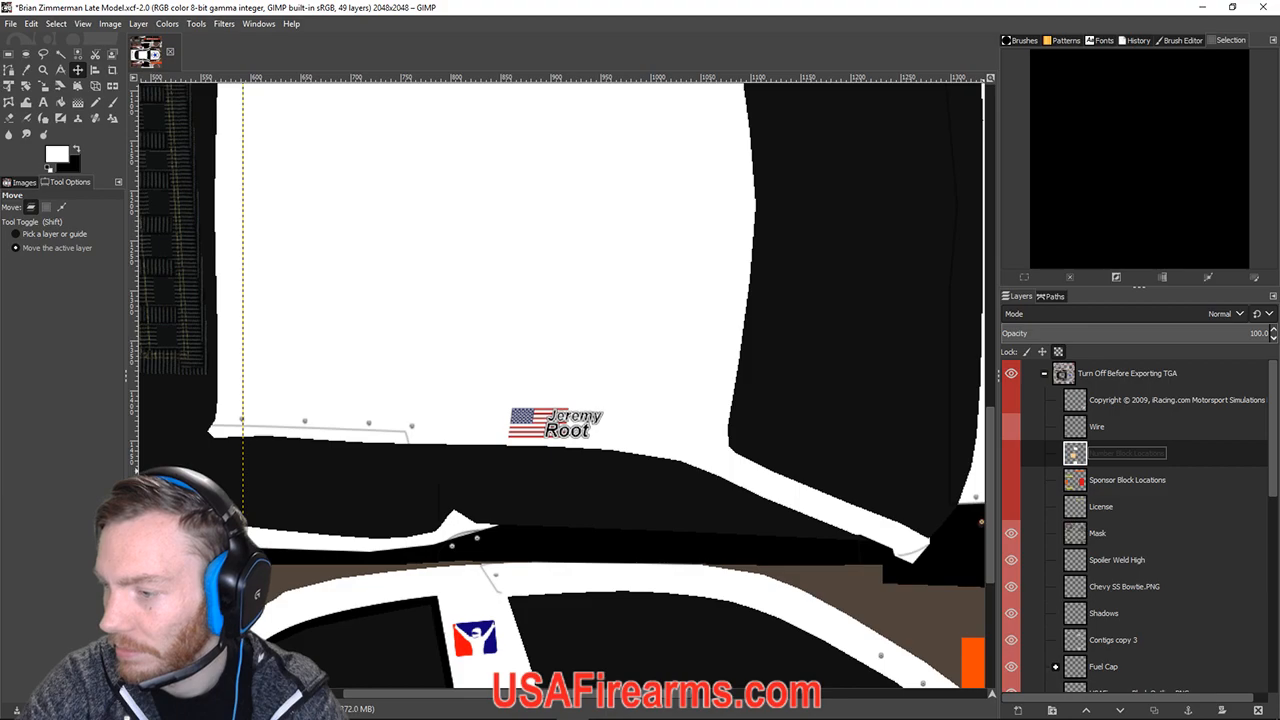
left_click(1202, 7)
left_click(1050, 94)
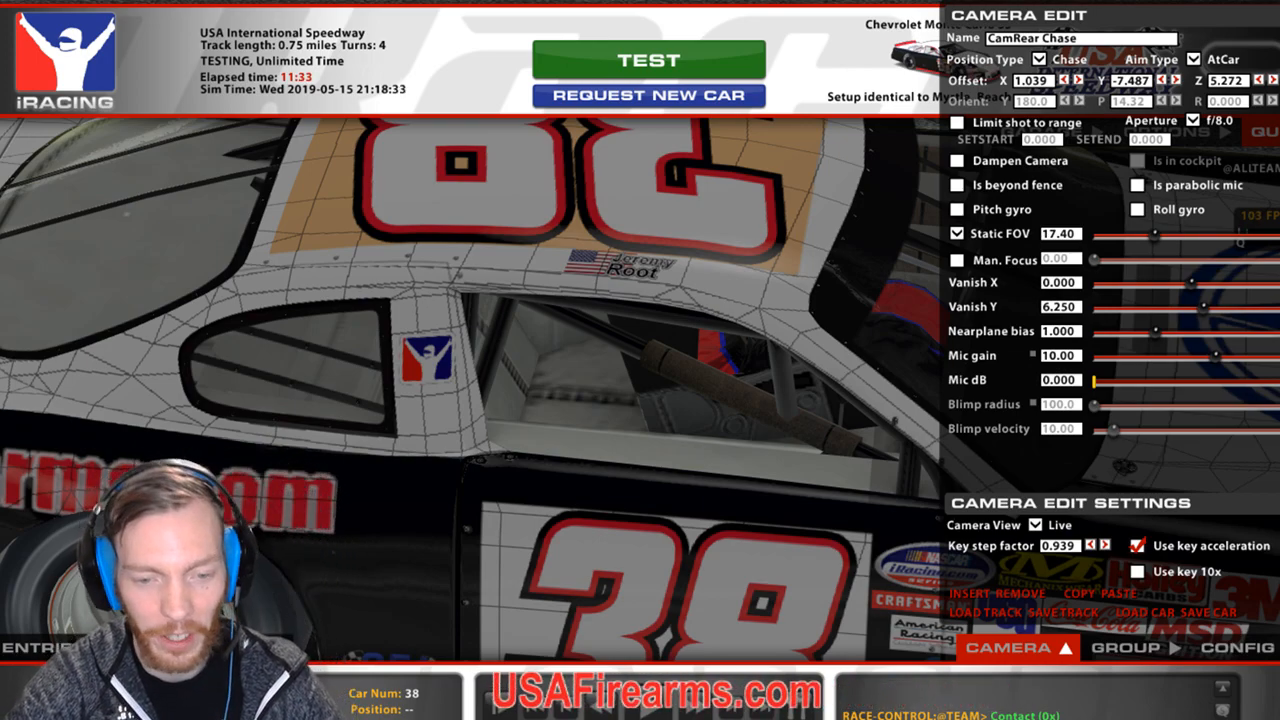
Return to the full iRacing screen and reload the car's paint textures with Ctrl+R.
key("alt+Tab")
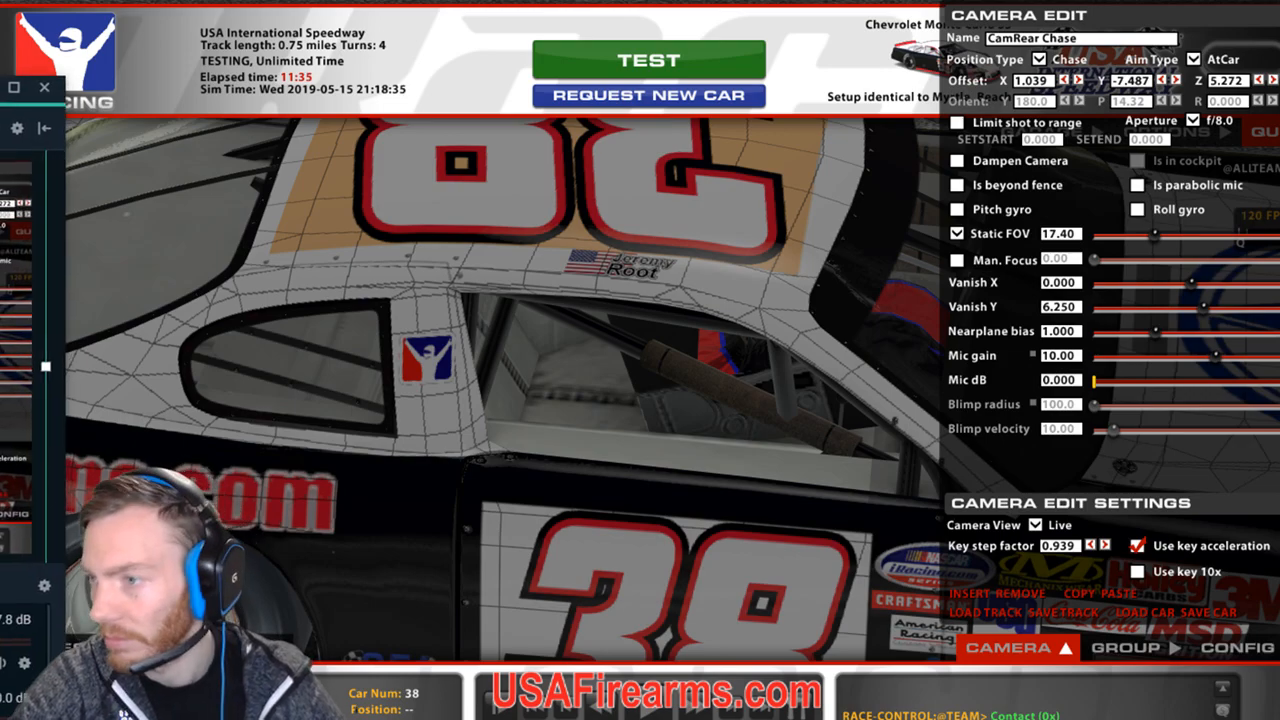
key("alt+Tab")
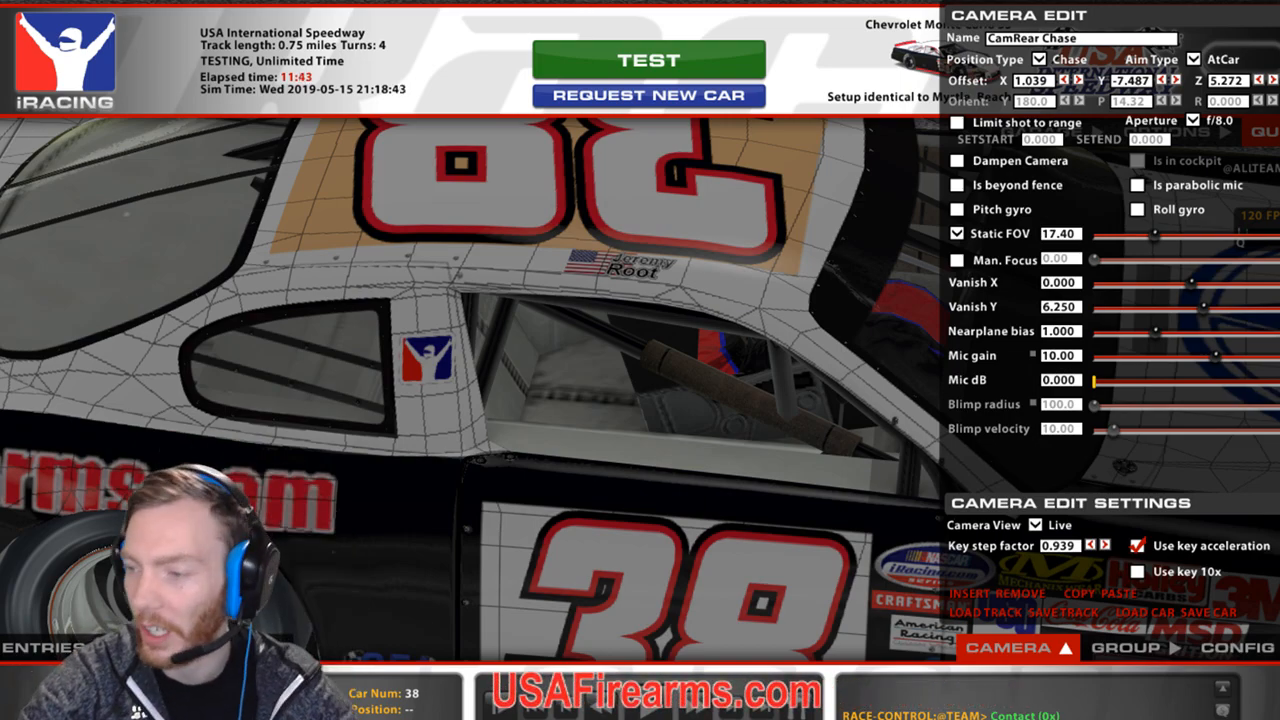
key("ctrl+r")
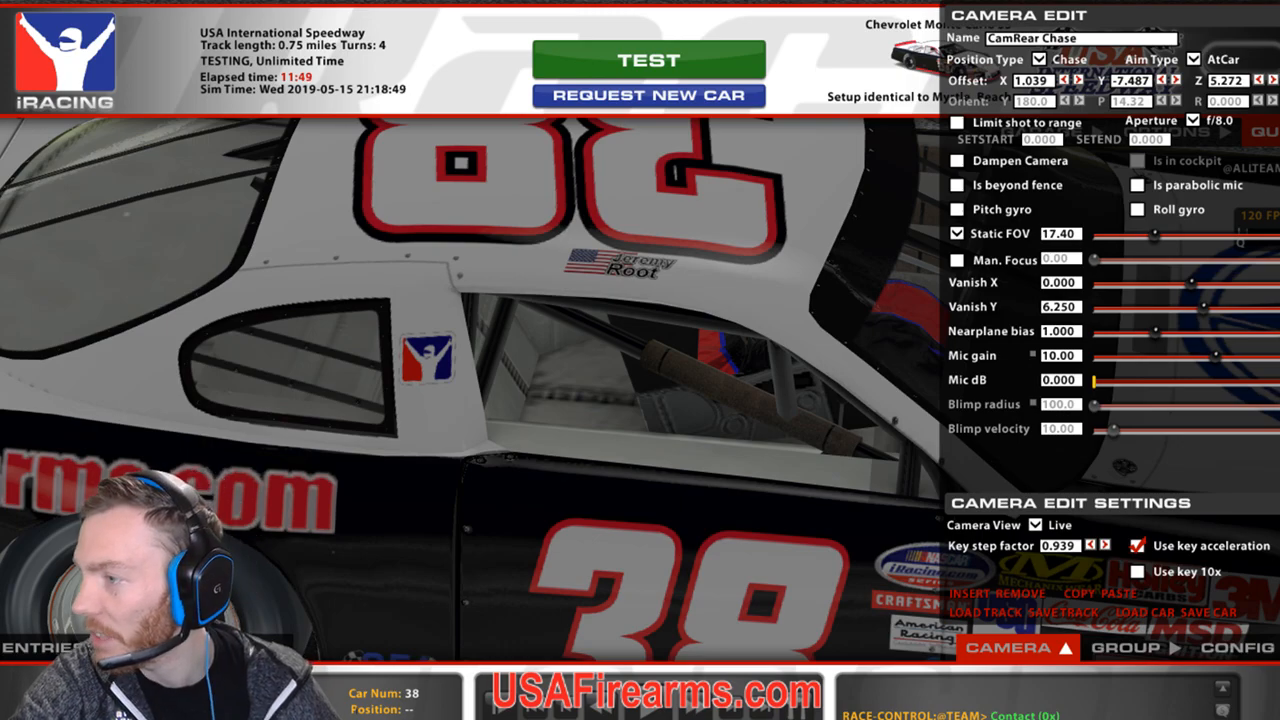
Zoom the camera in on the roof nameplate, then Alt+Tab back to GIMP.
key("[")
key("[")
key("]")
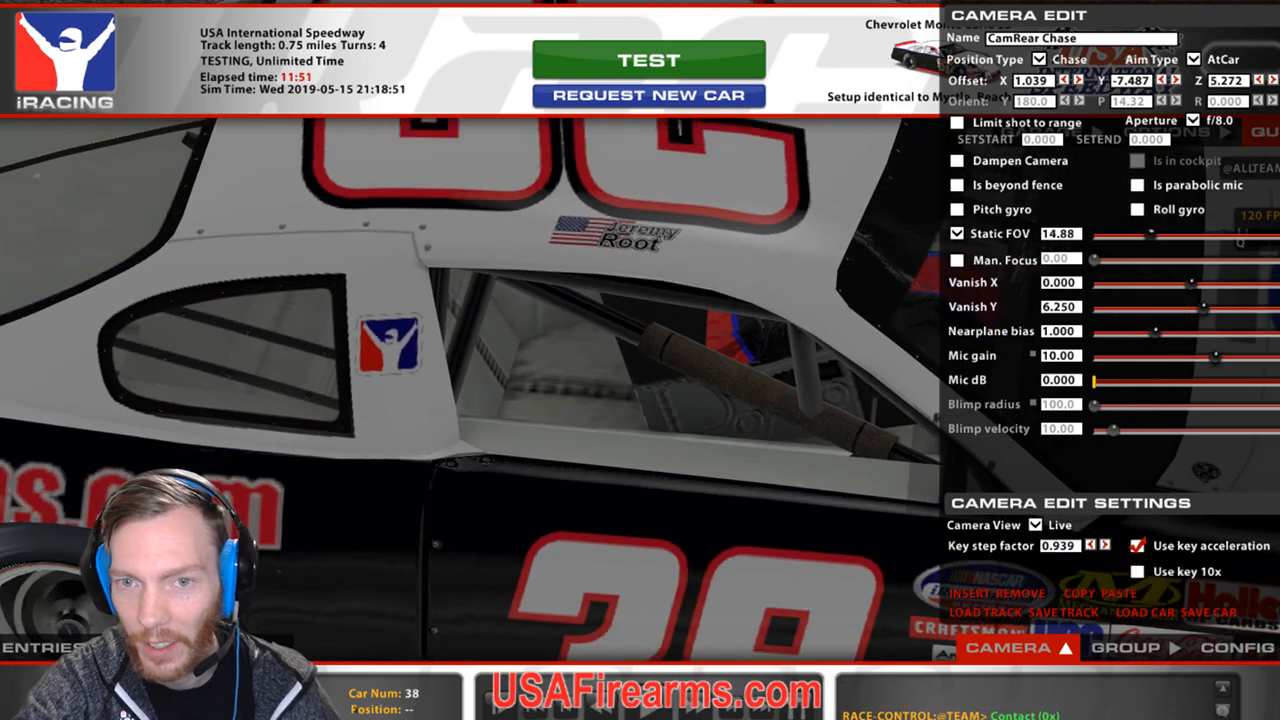
key("]")
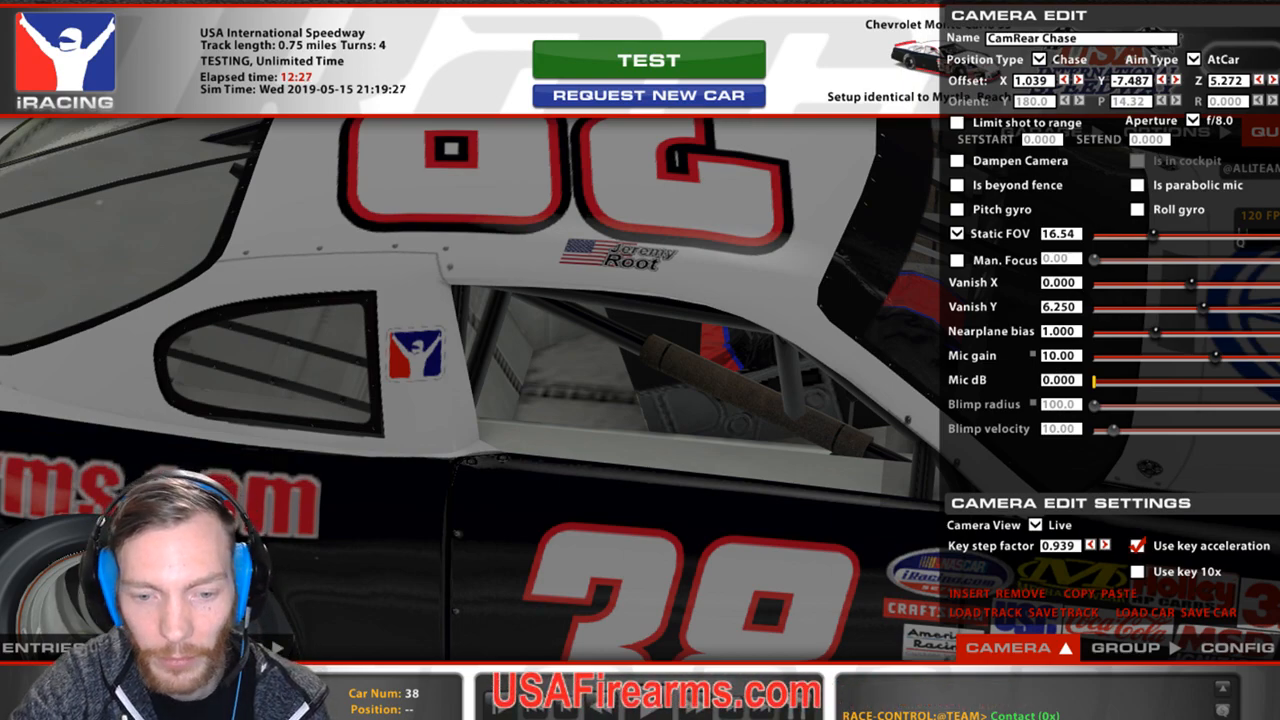
left_click_drag(0, 100, 0, 110)
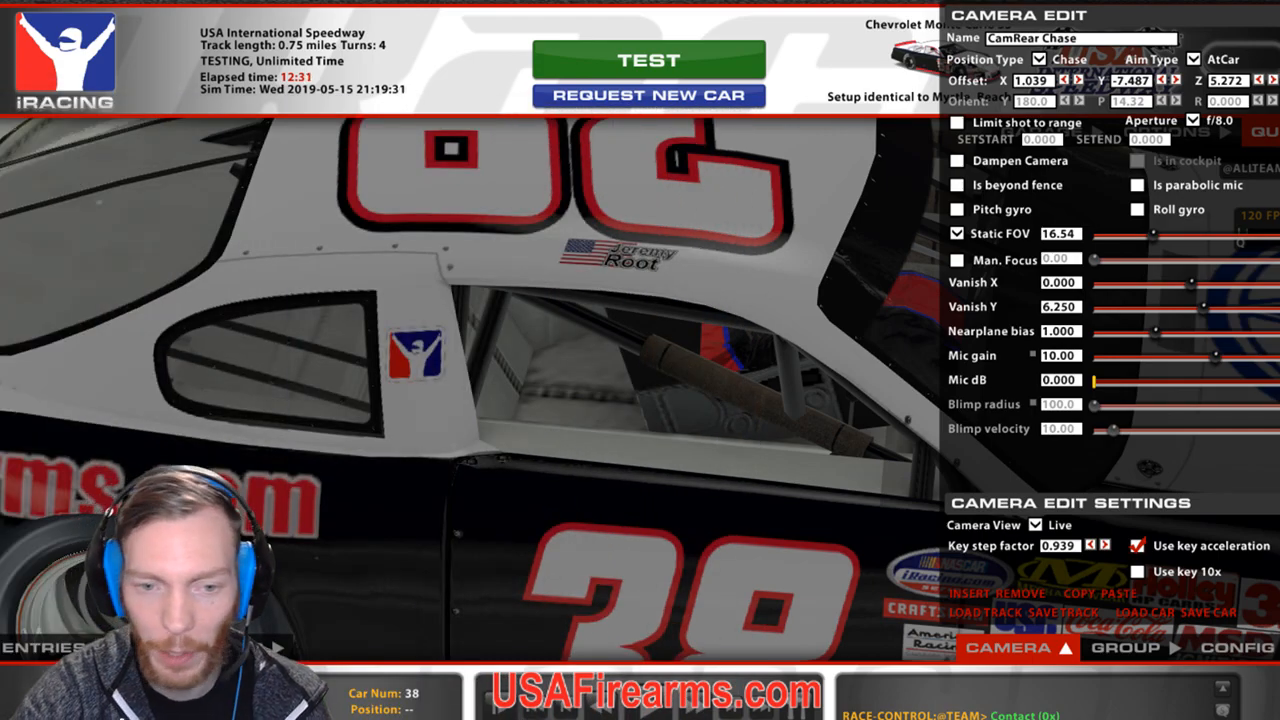
key("alt+Tab")
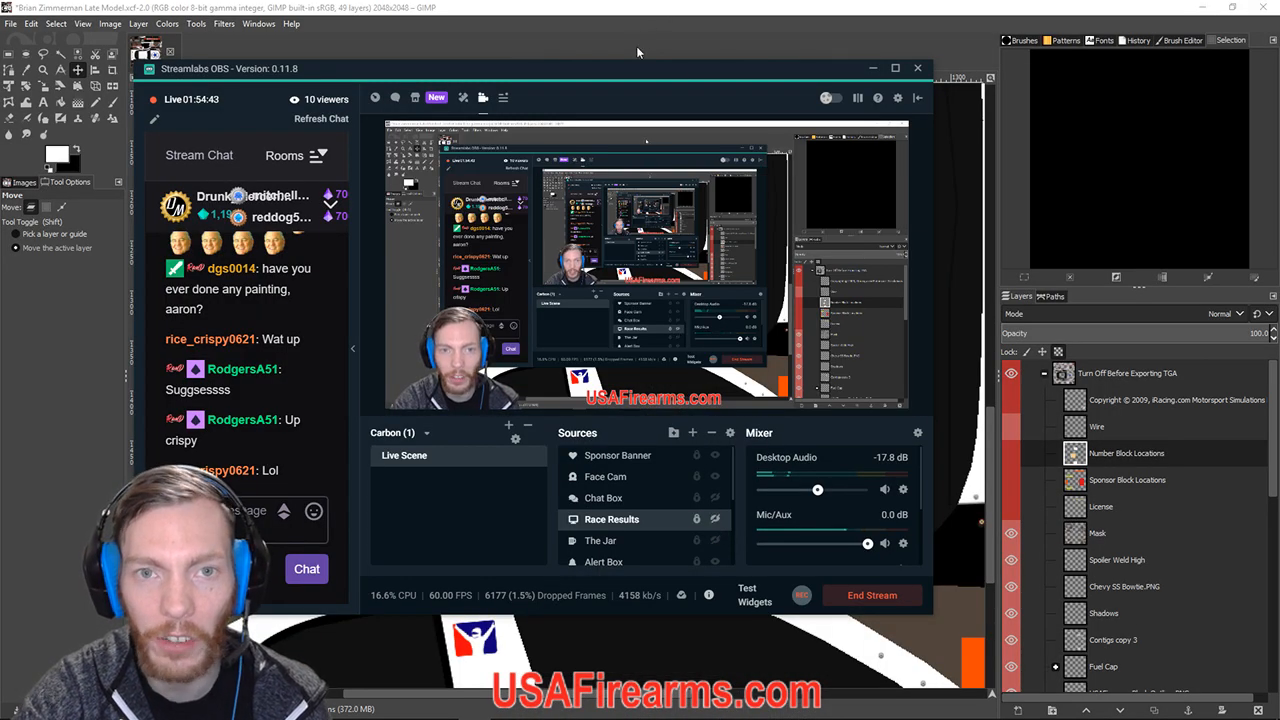
Drag the Streamlabs OBS window mostly off the right edge of the screen.
left_click_drag(551, 75, 1279, 168)
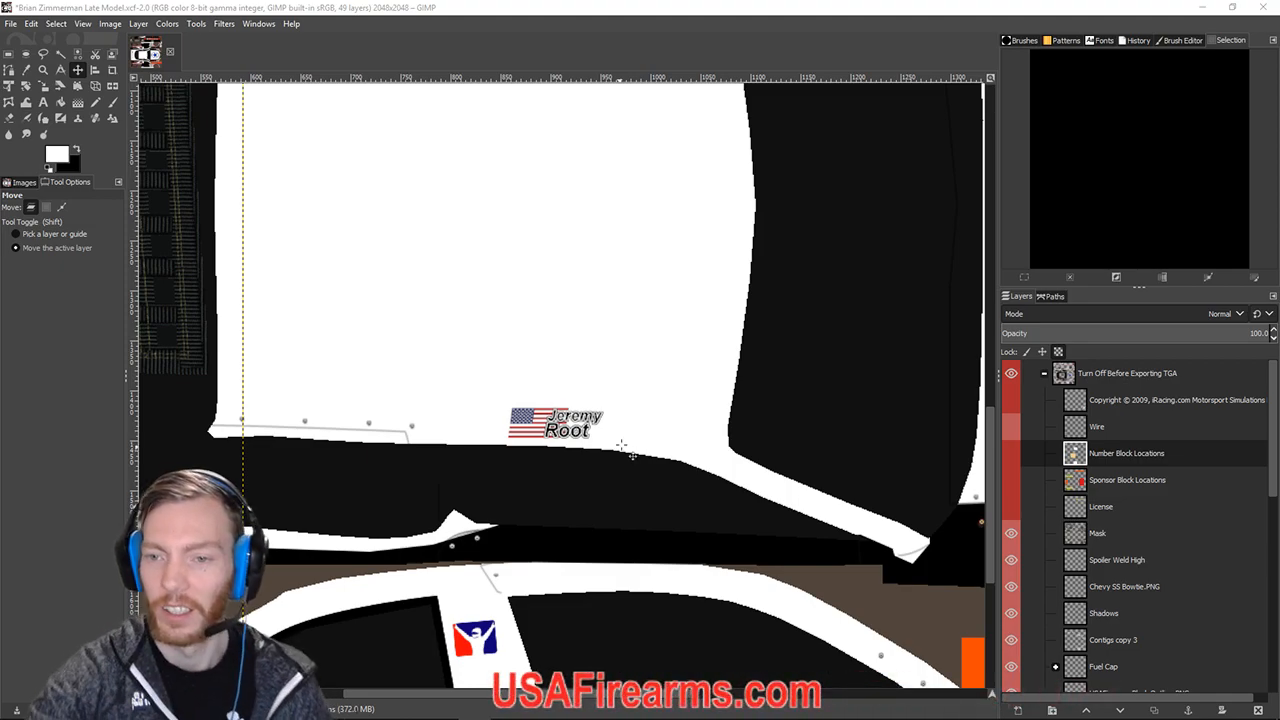
Turn the Number Block Locations and Wire layers back on, then bring up the Racing Logos folder.
scroll(593, 499, "up", 3)
scroll(593, 499, "down", 2)
scroll(593, 499, "up", 2)
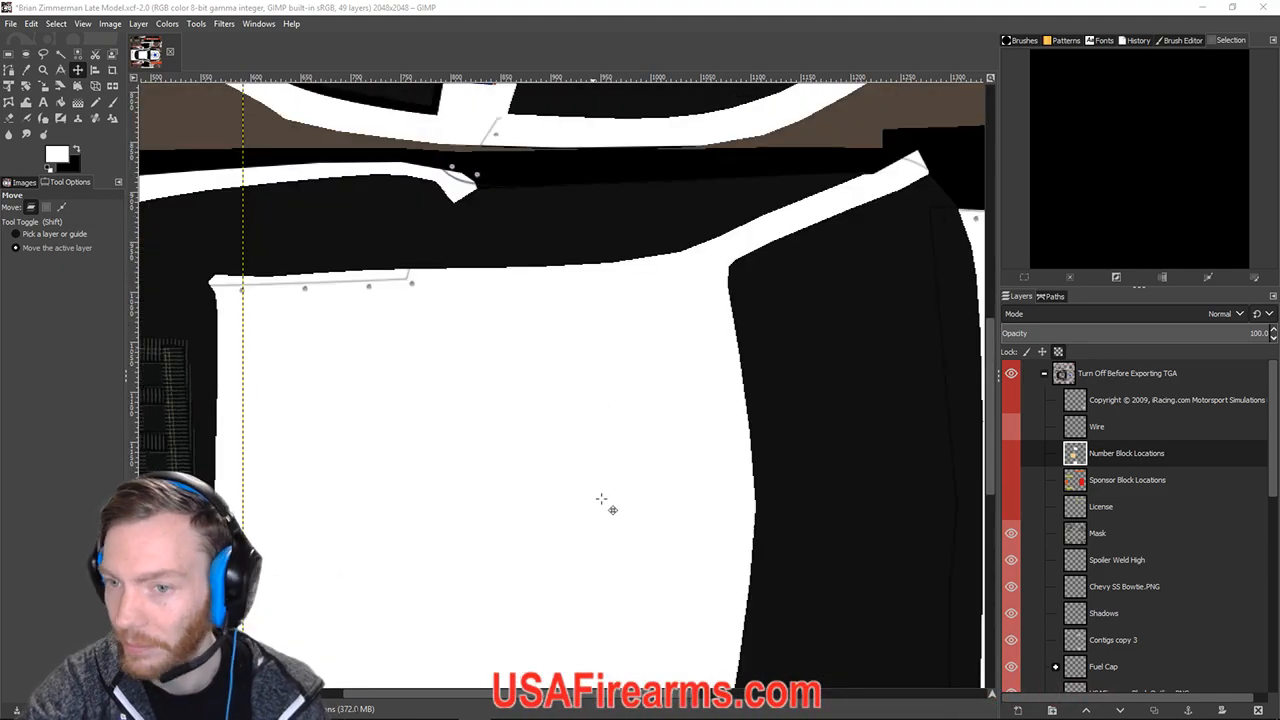
left_click(1012, 453)
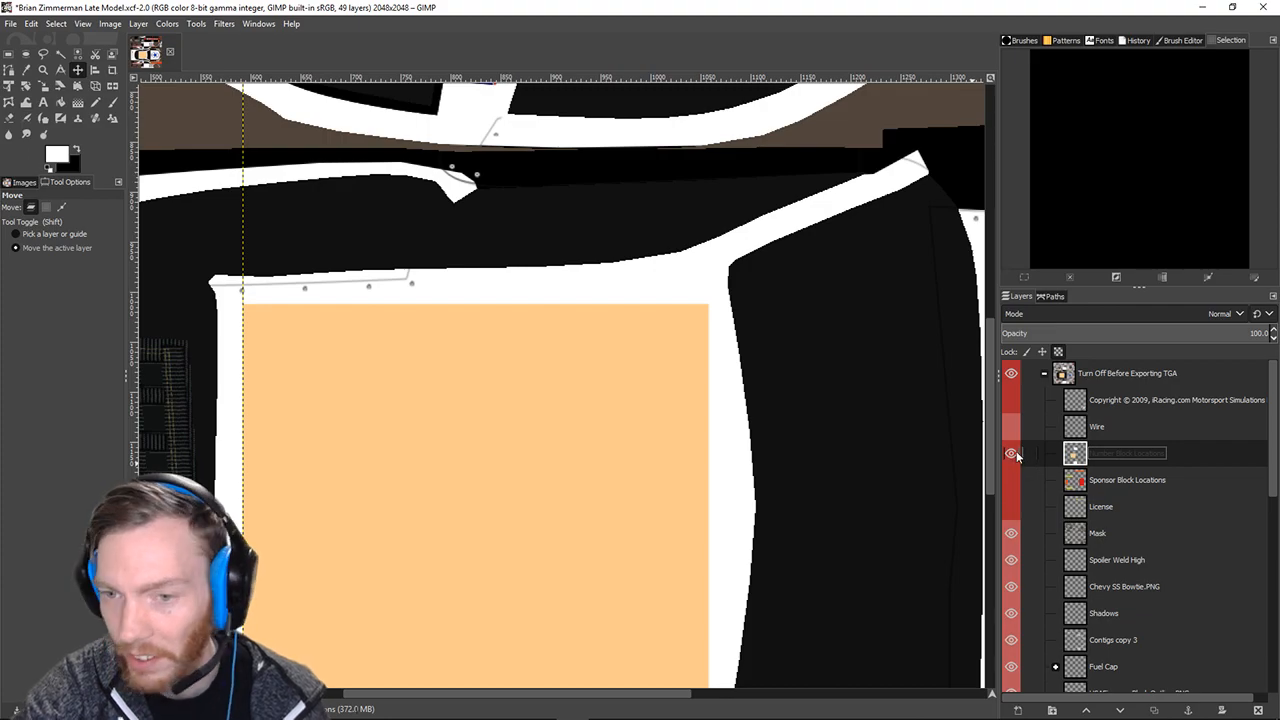
double_click(1097, 427)
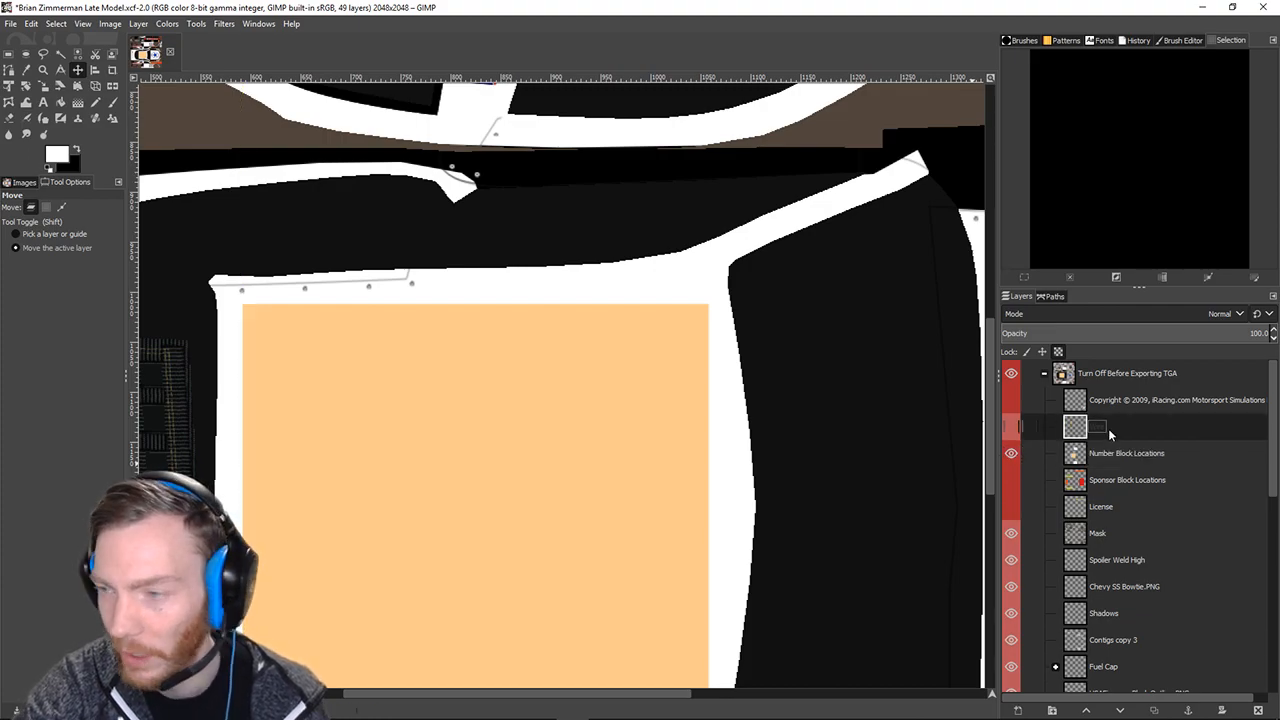
left_click(1011, 427)
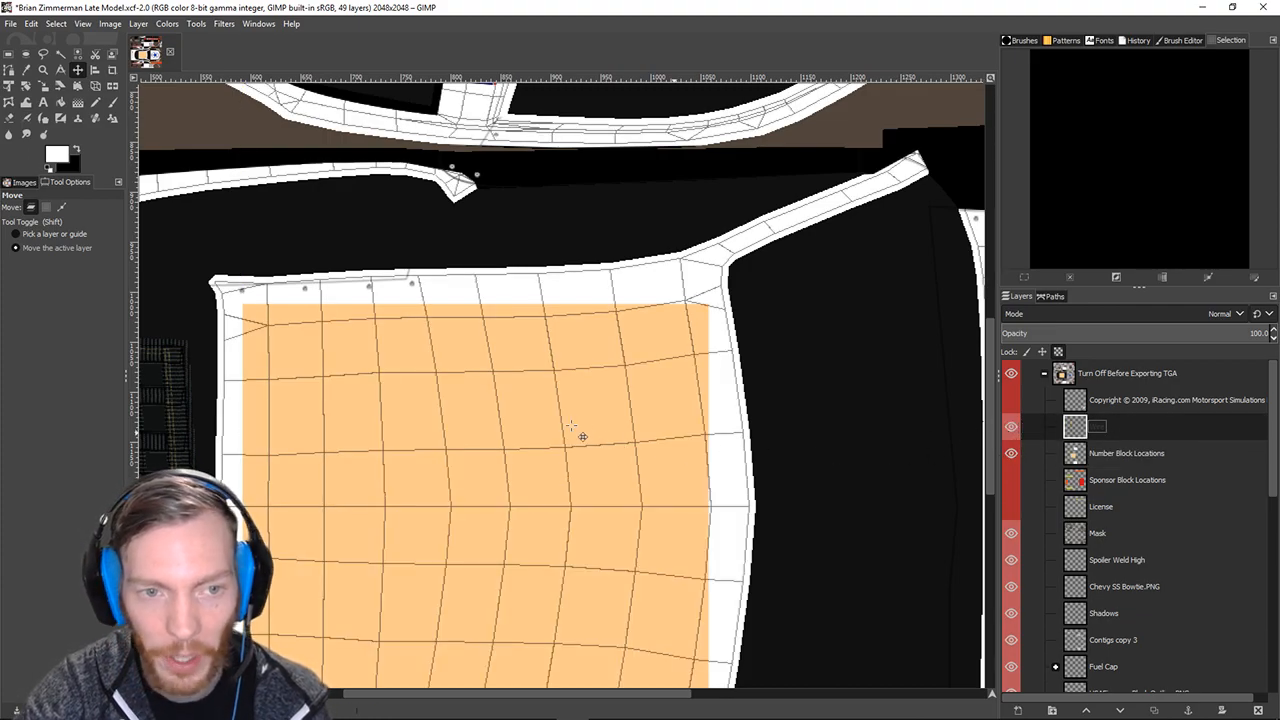
scroll(577, 426, "down", 3)
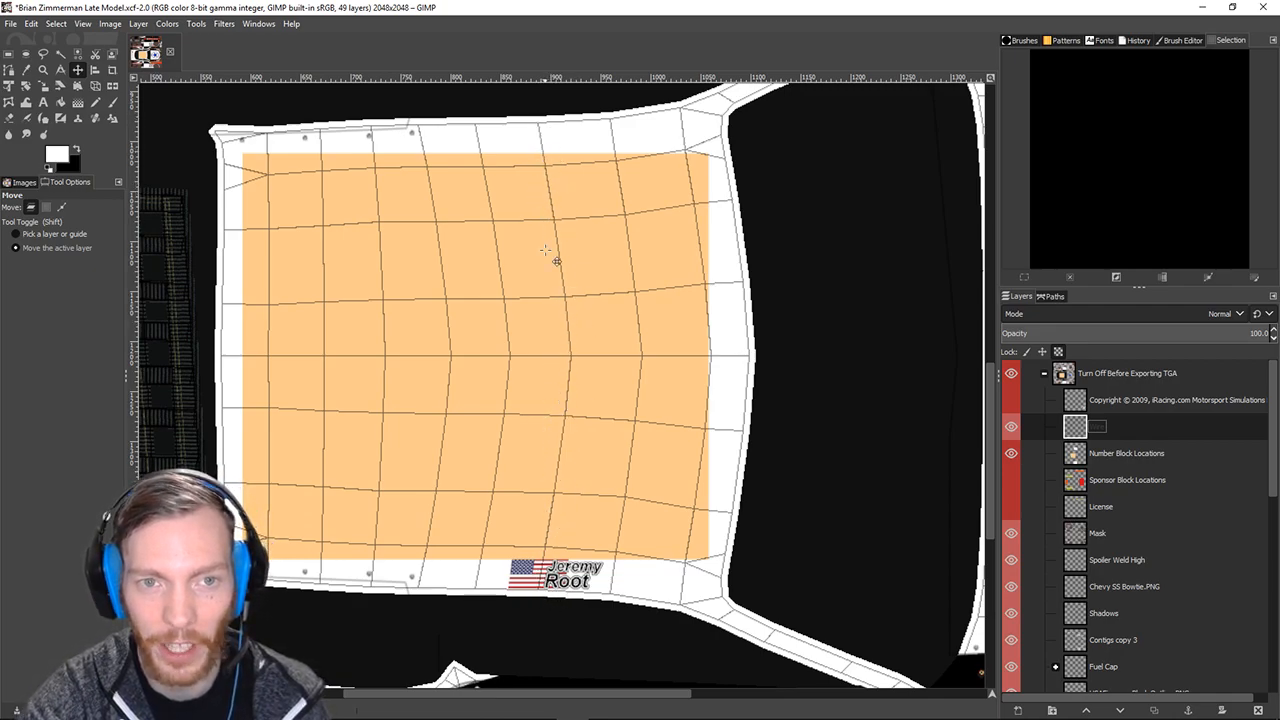
scroll(582, 459, "up", 3)
scroll(600, 480, "down", 5)
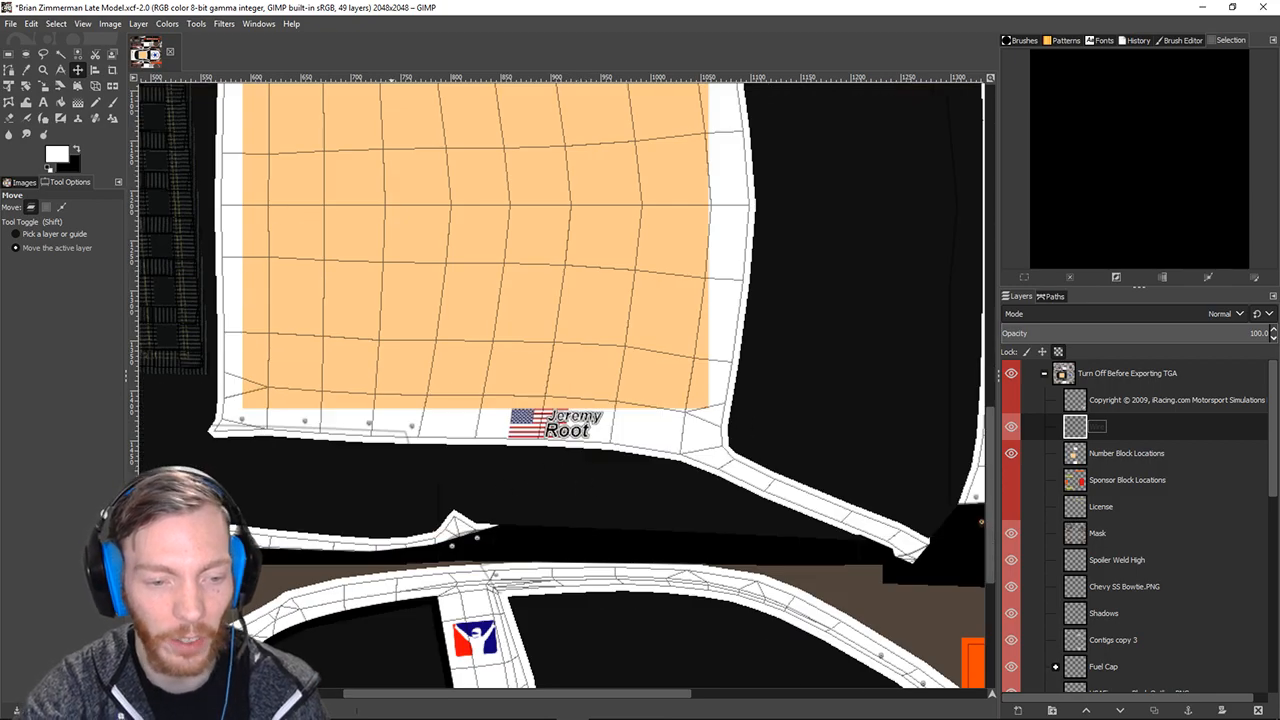
left_click(311, 706)
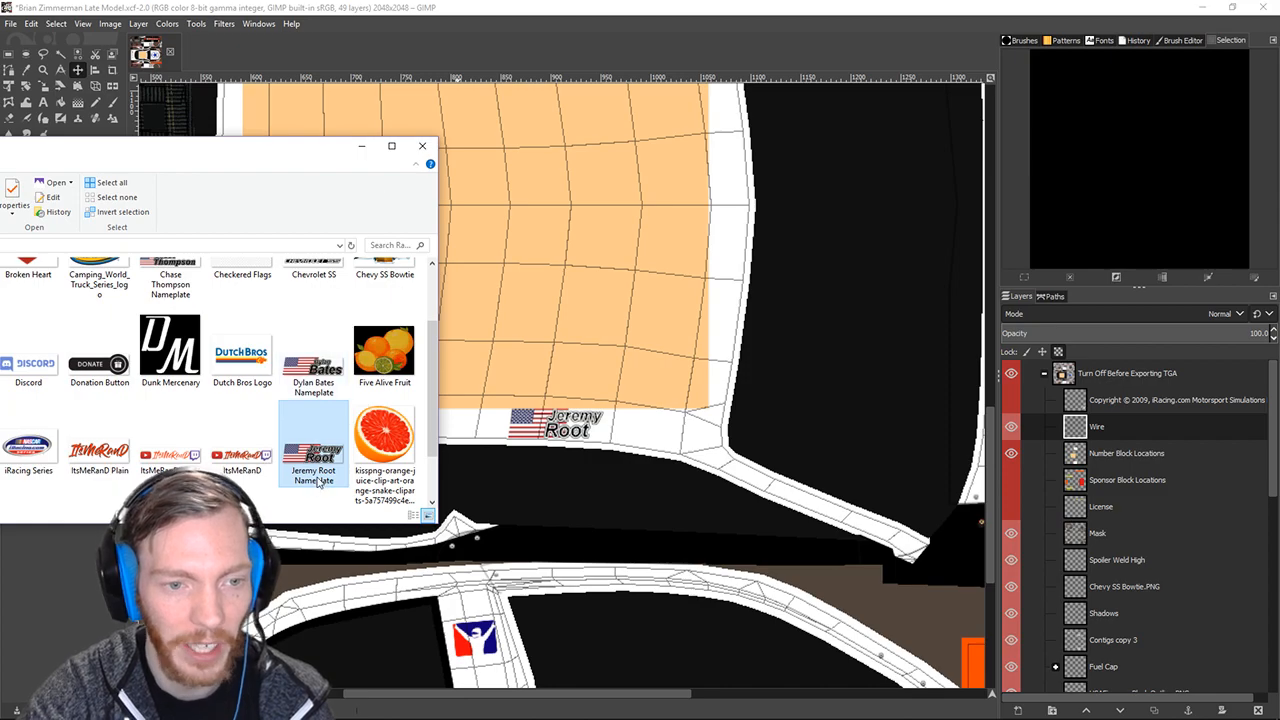
Create a new layer named Root Nameplate 2 and move it down the layer stack.
scroll(1125, 542, "down", 11)
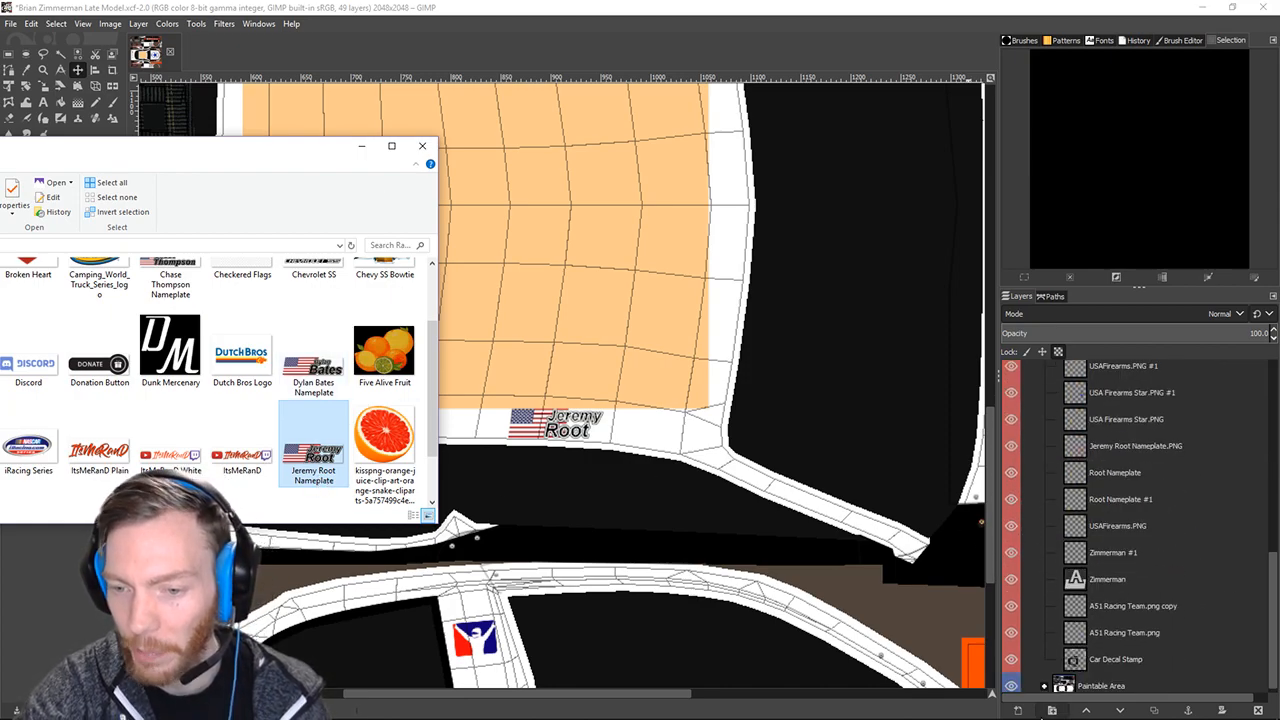
left_click(1020, 711)
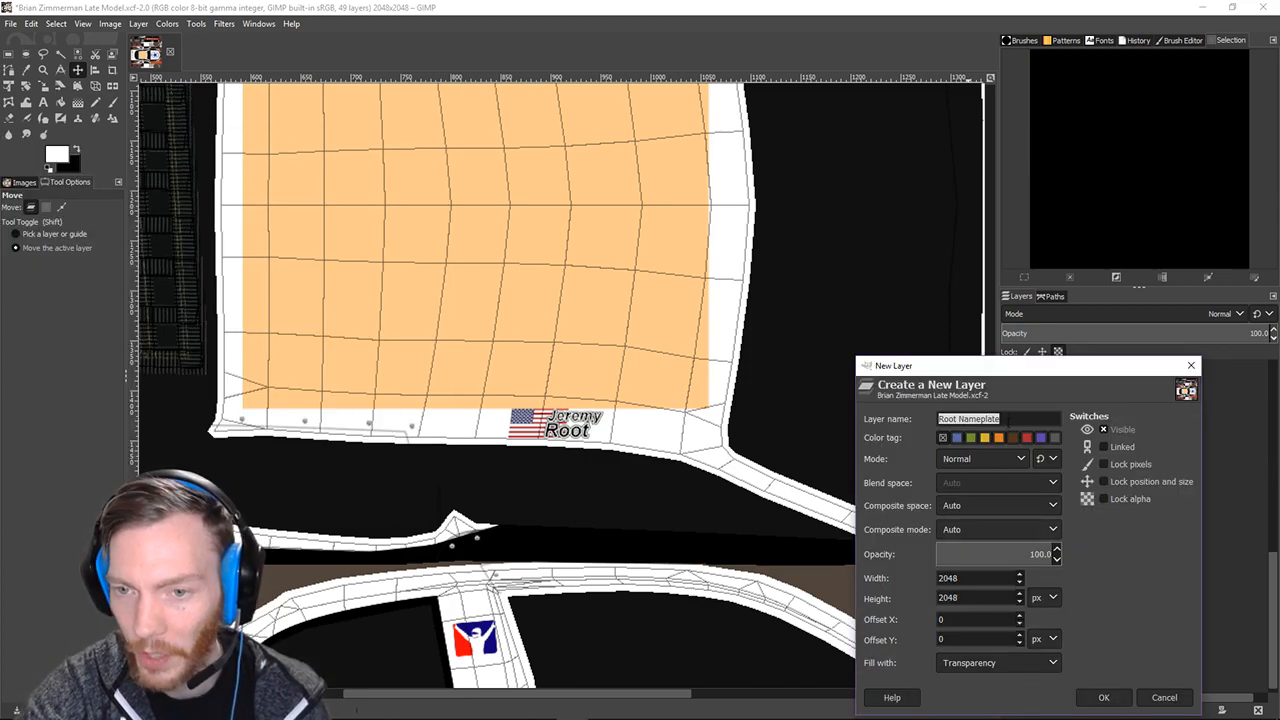
left_click(1004, 418)
type("2")
key("Return")
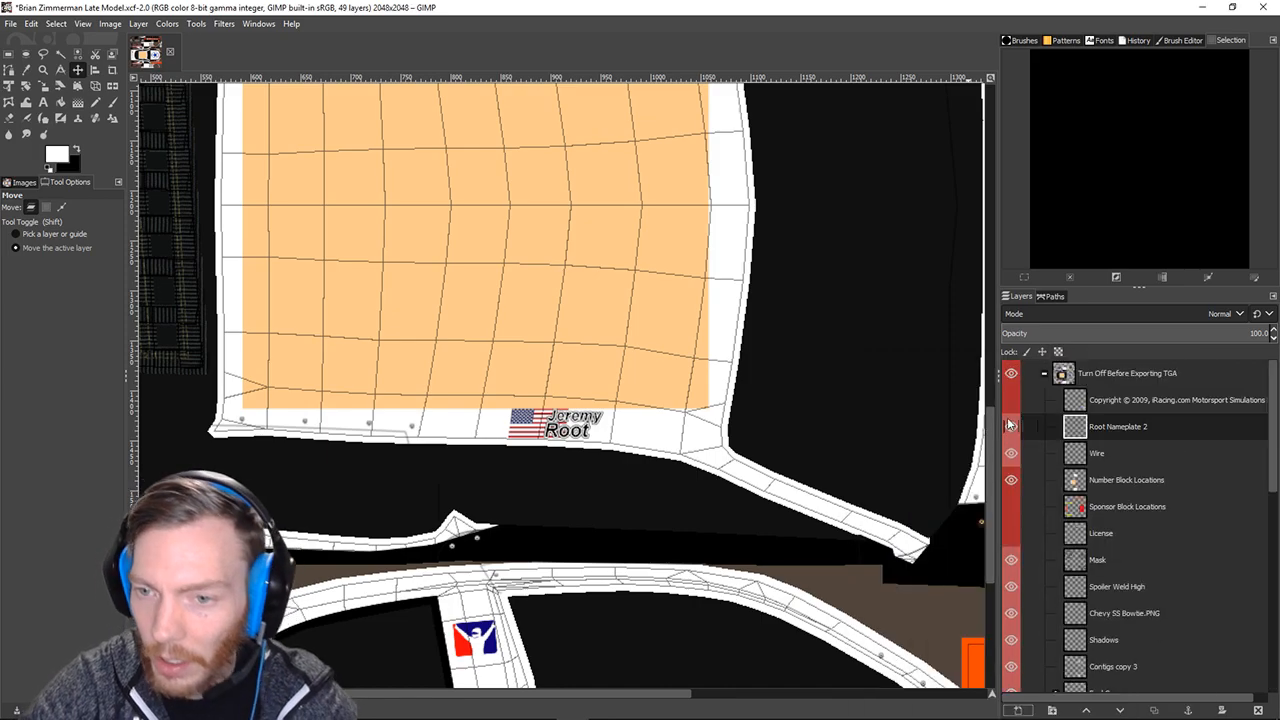
left_click_drag(1096, 432, 1130, 650)
left_click_drag(1110, 525, 1143, 630)
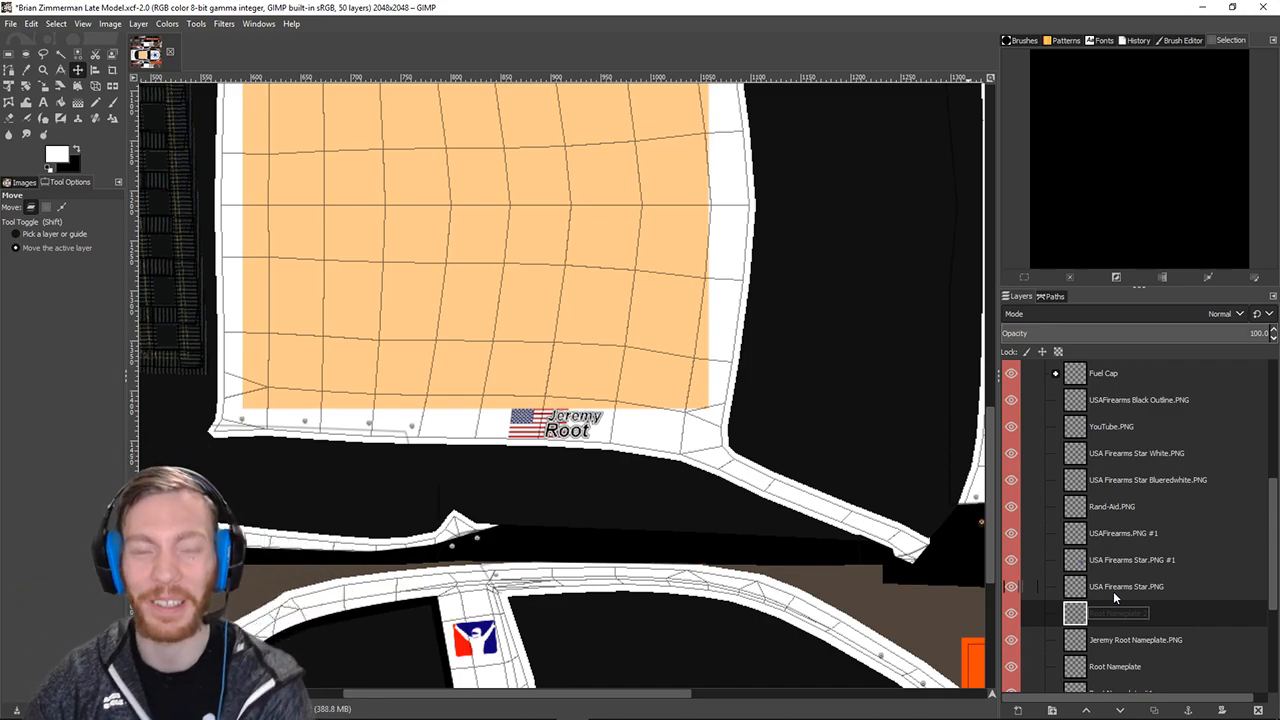
left_click(310, 707)
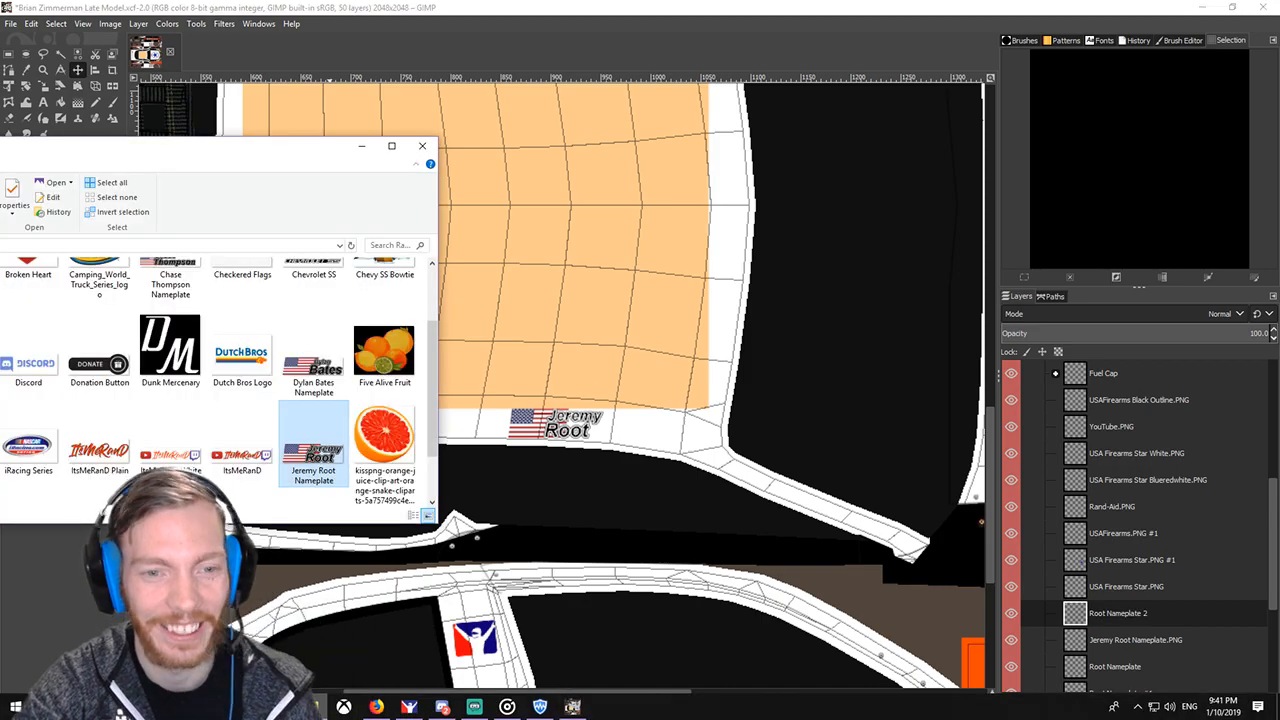
scroll(575, 391, "up", 4)
left_click_drag(316, 458, 463, 405)
Drop the nameplate near the roof's top edge and shrink it around its centre to about 87×28.
left_click_drag(575, 315, 578, 330)
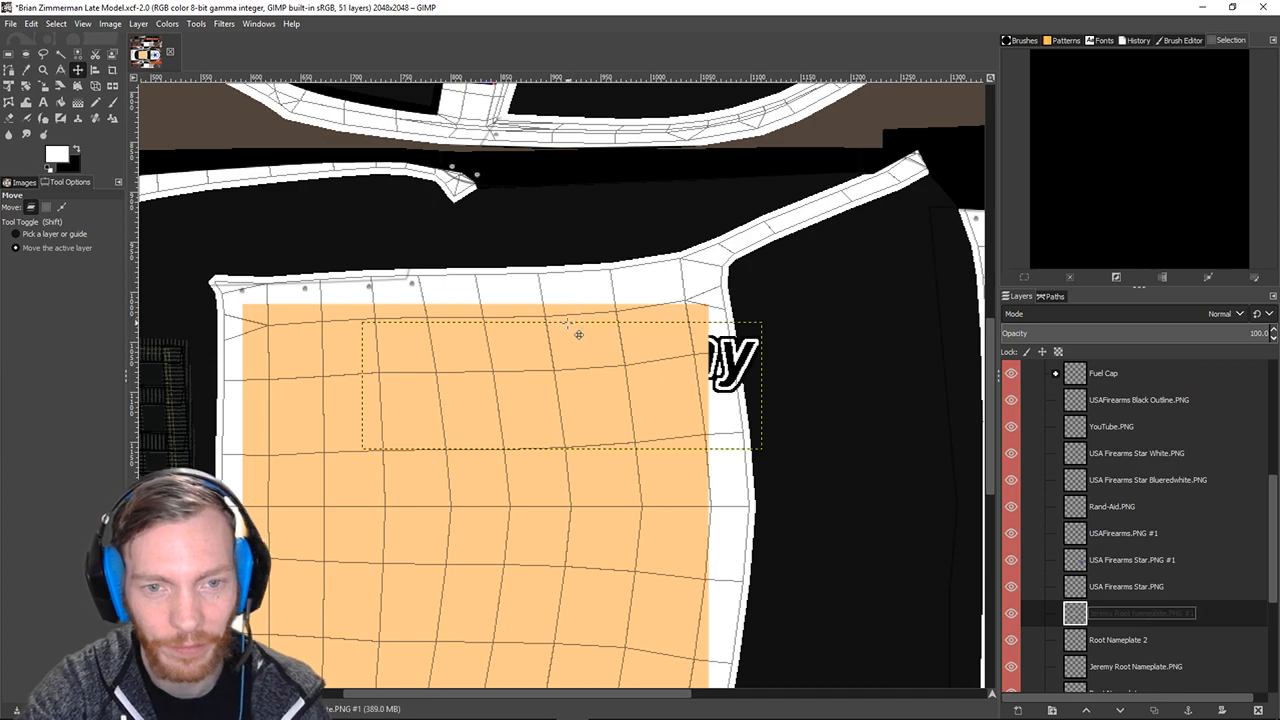
left_click_drag(603, 380, 574, 290)
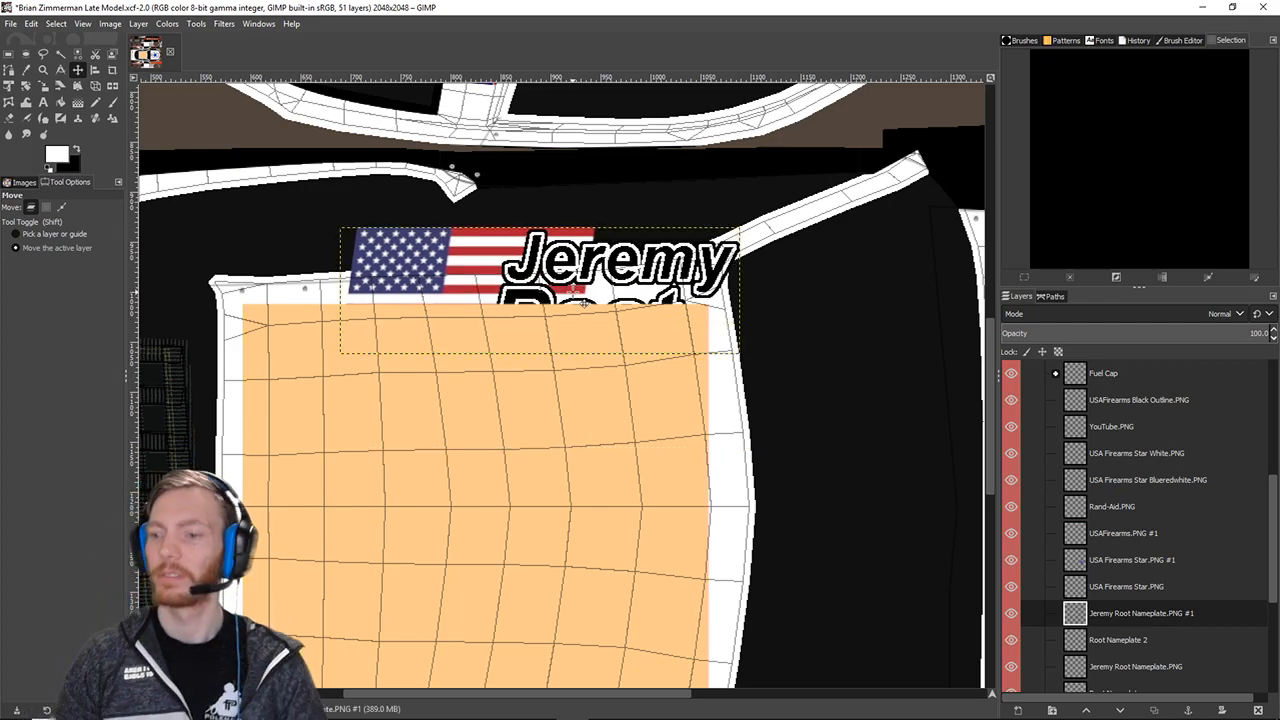
left_click(43, 86)
left_click(436, 256)
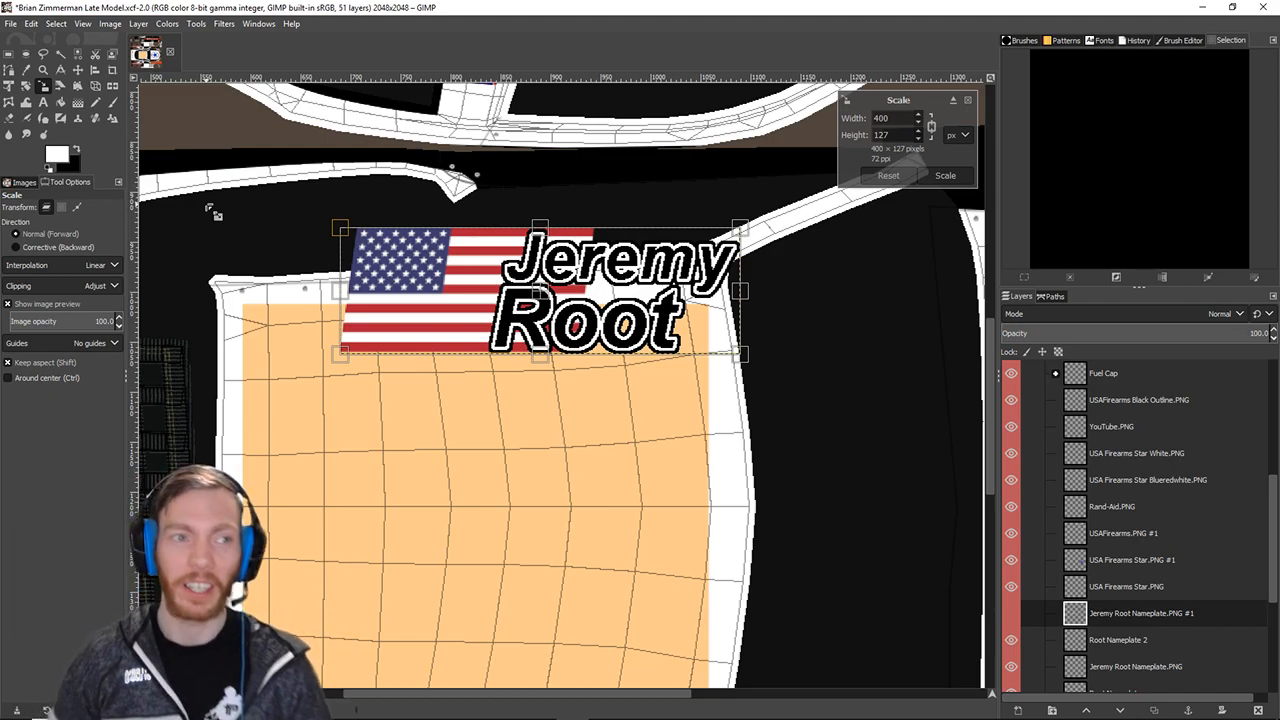
key("ctrl")
left_click_drag(358, 241, 509, 287)
left_click_drag(614, 327, 648, 318)
key("ctrl+z")
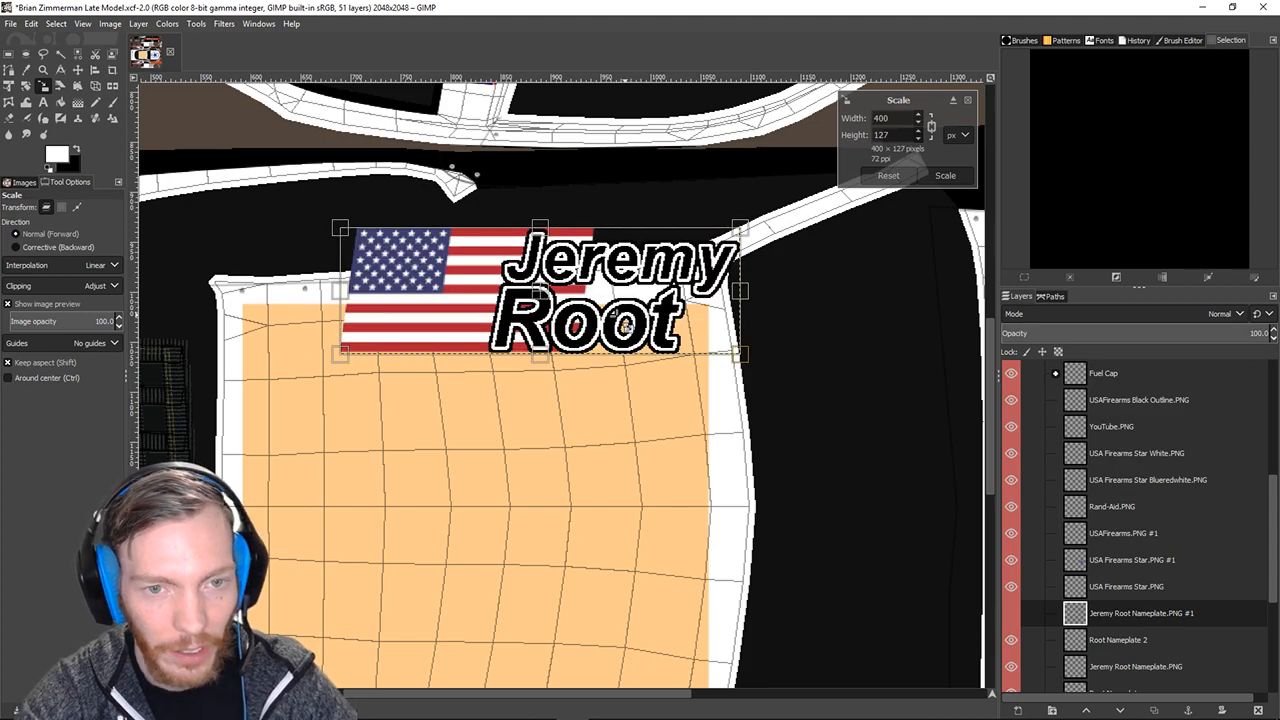
left_click_drag(345, 236, 665, 297)
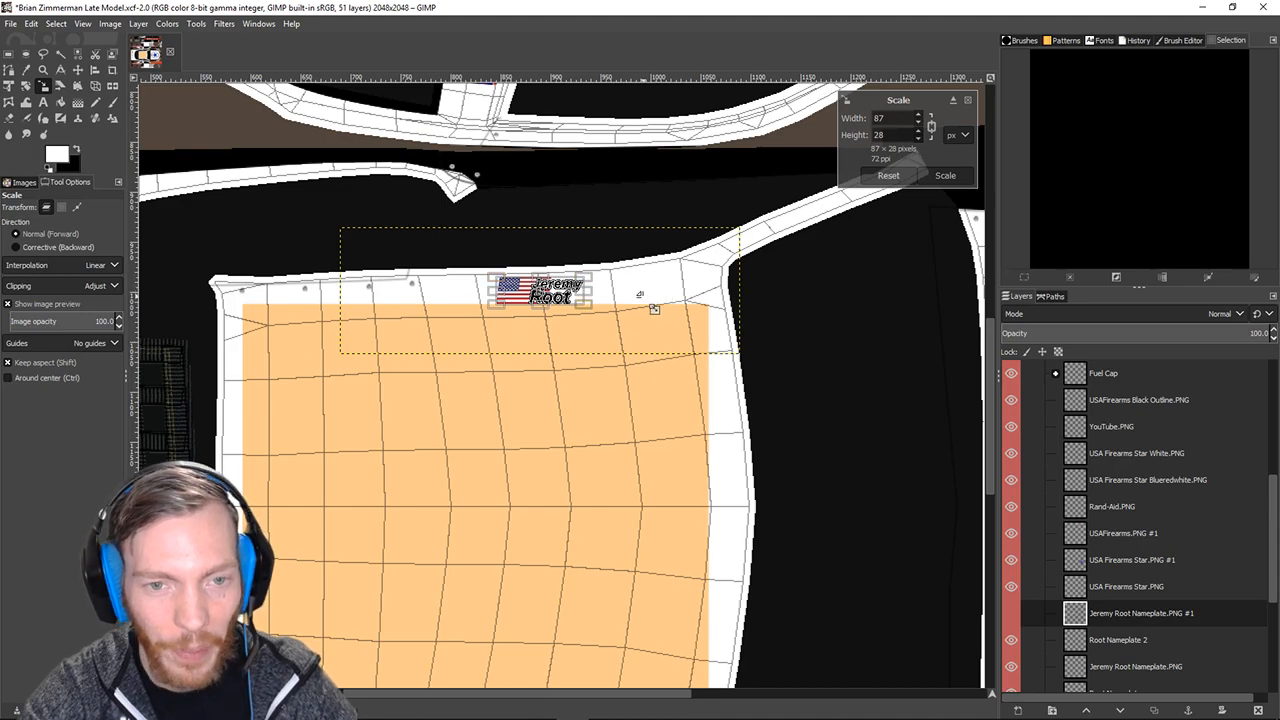
Apply the 87×28 scale and rotate the nameplate 180° to mirror the lower one.
left_click(78, 70)
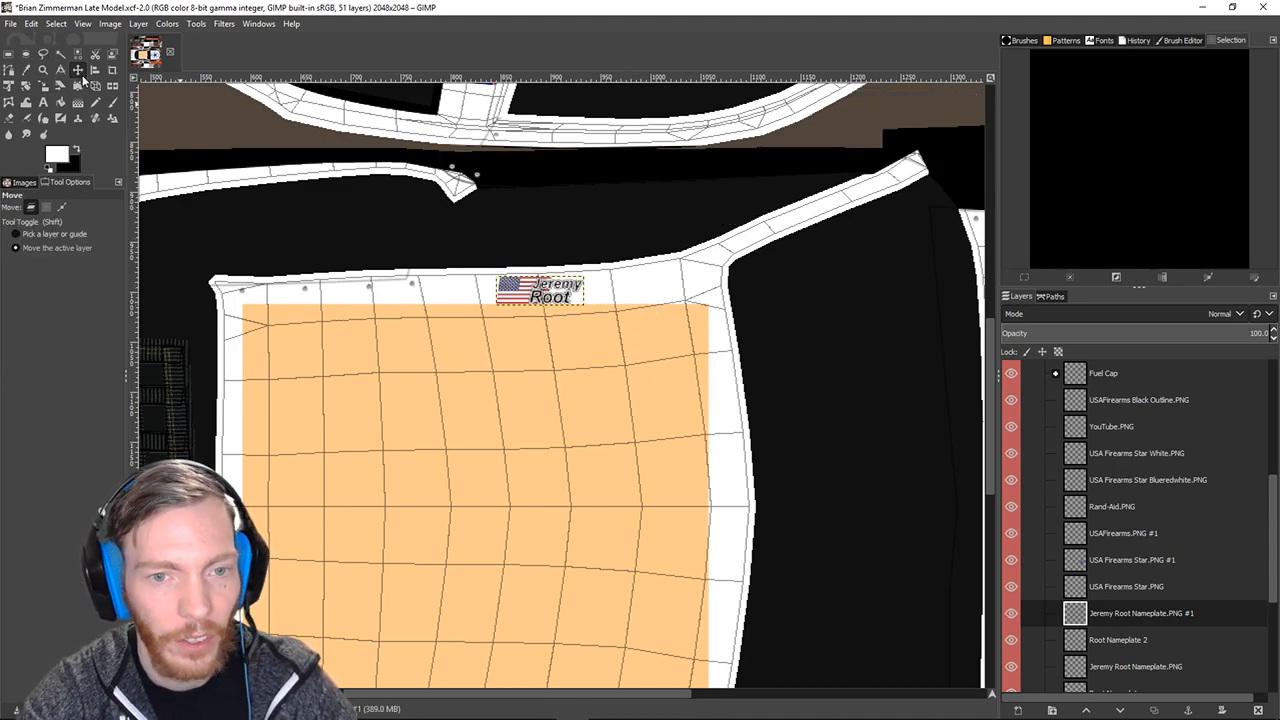
left_click(138, 24)
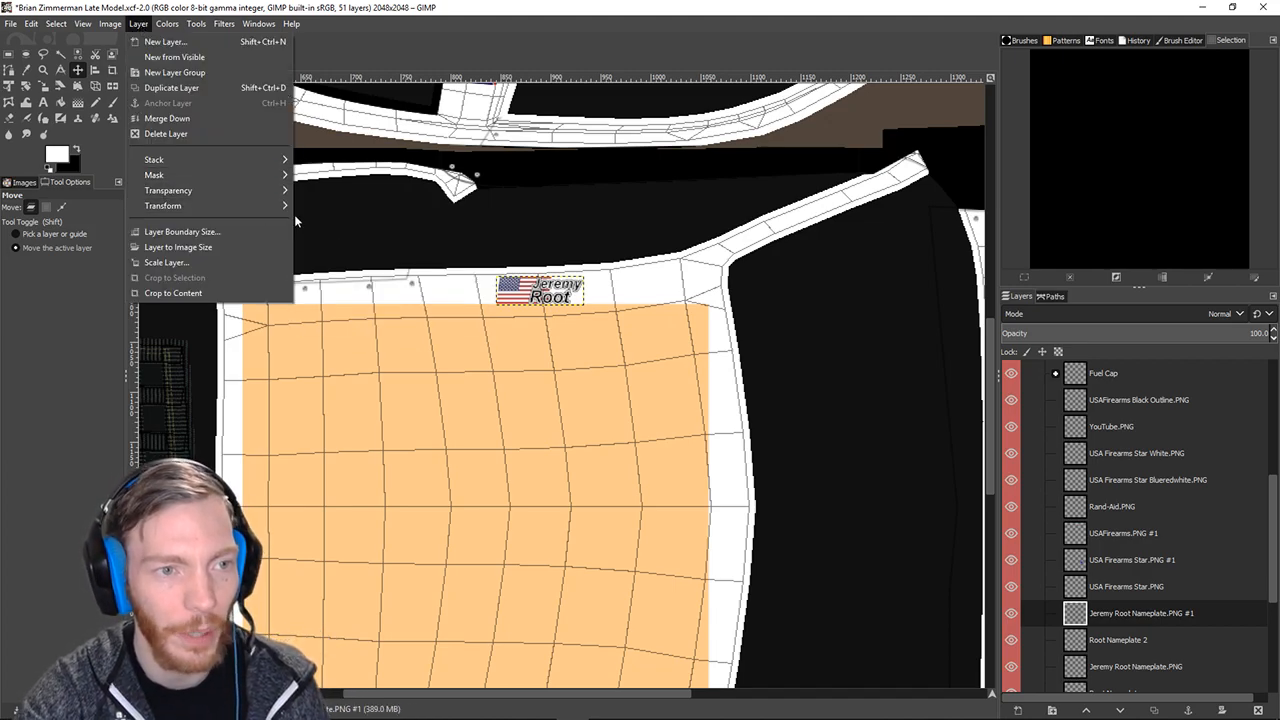
left_click(372, 284)
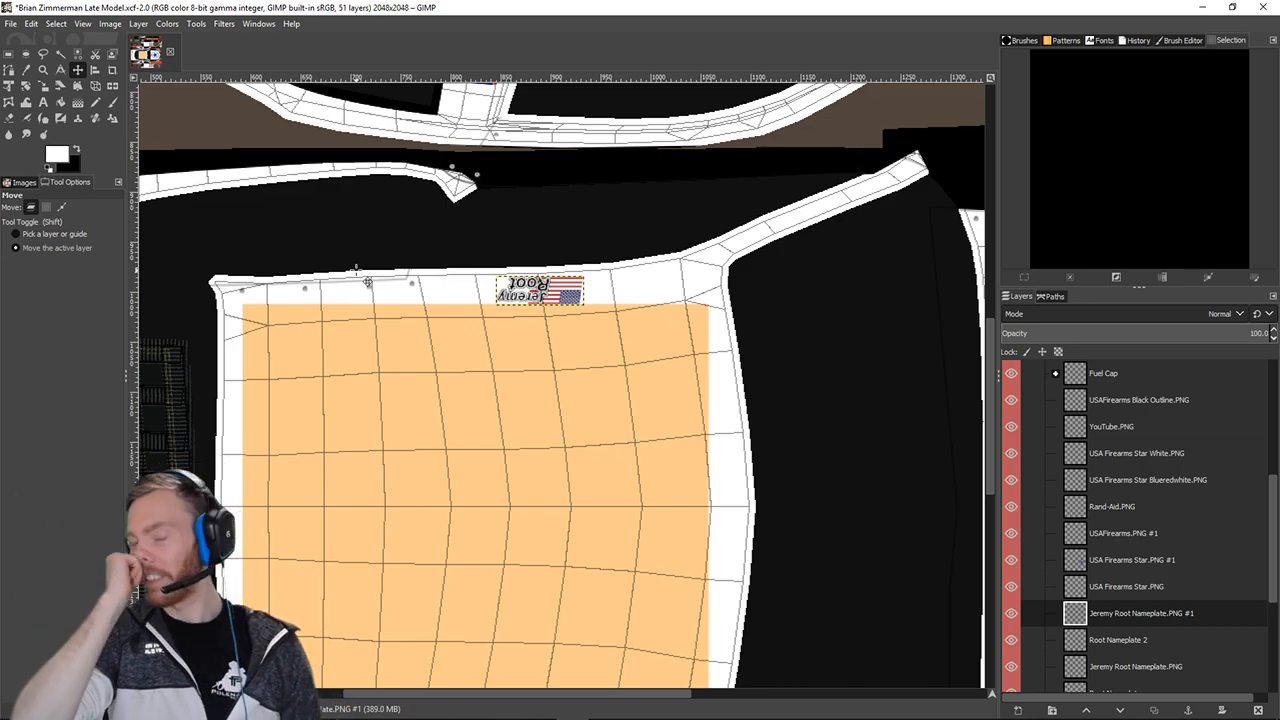
left_click(139, 24)
mouse_move(170, 206)
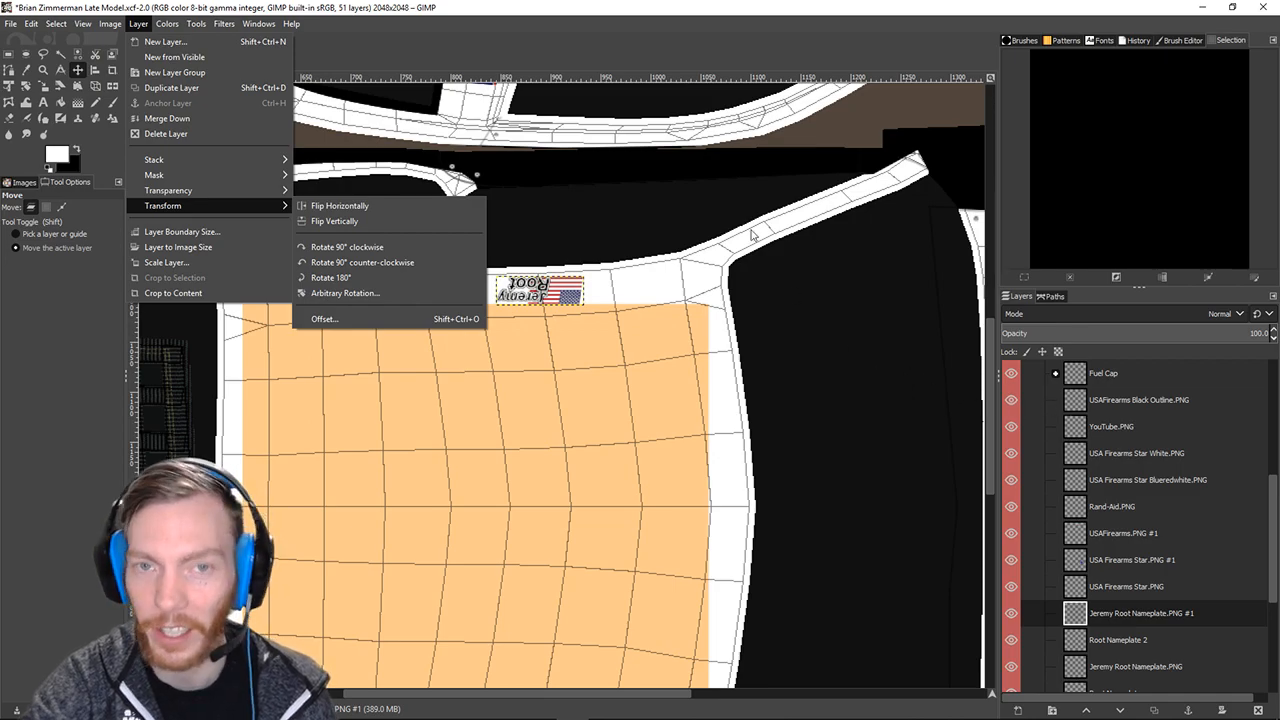
left_click(809, 6)
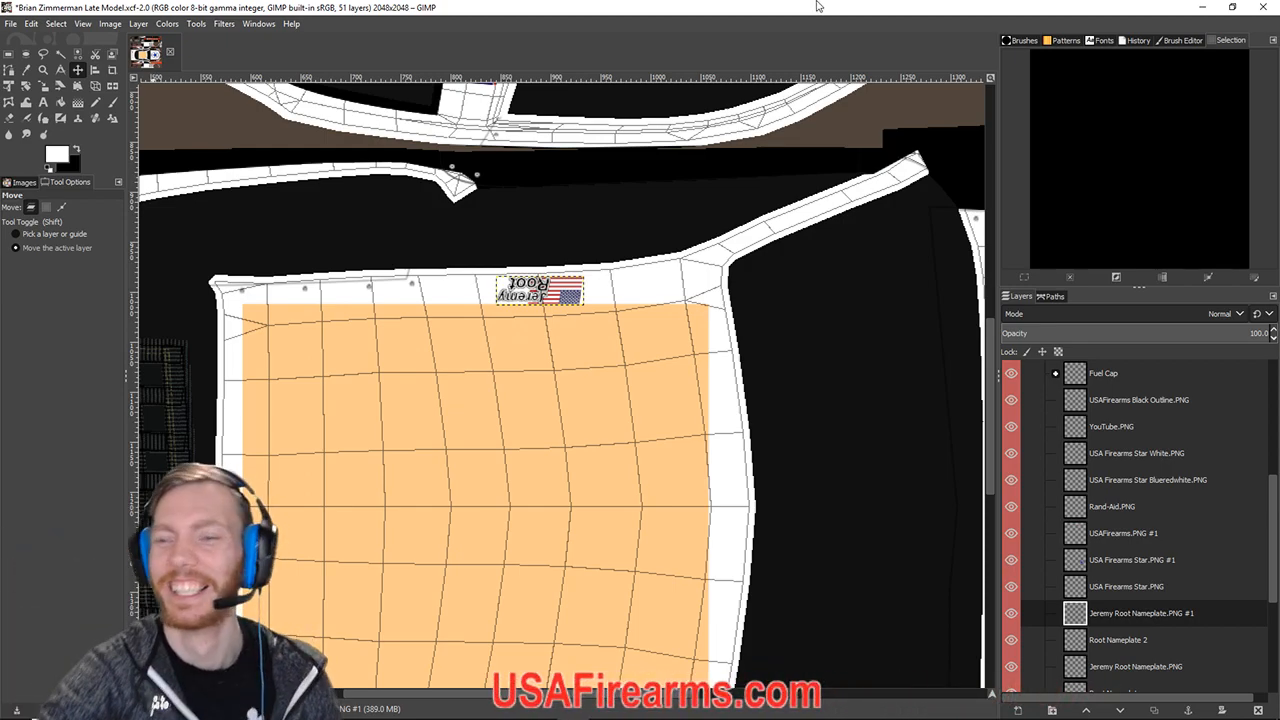
Export the updated paint as the car's TGA file with Ctrl+E.
scroll(606, 288, "down", 7)
scroll(630, 330, "up", 3)
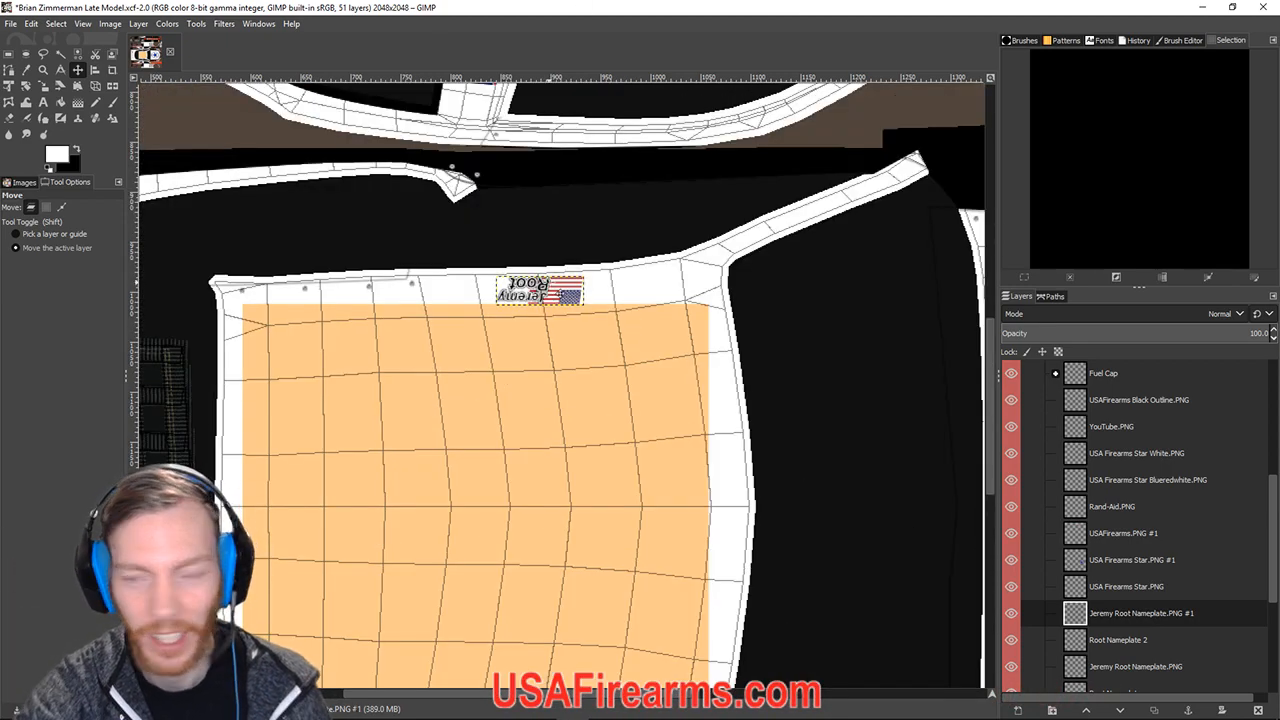
scroll(552, 283, "down", 4)
scroll(553, 283, "up", 3)
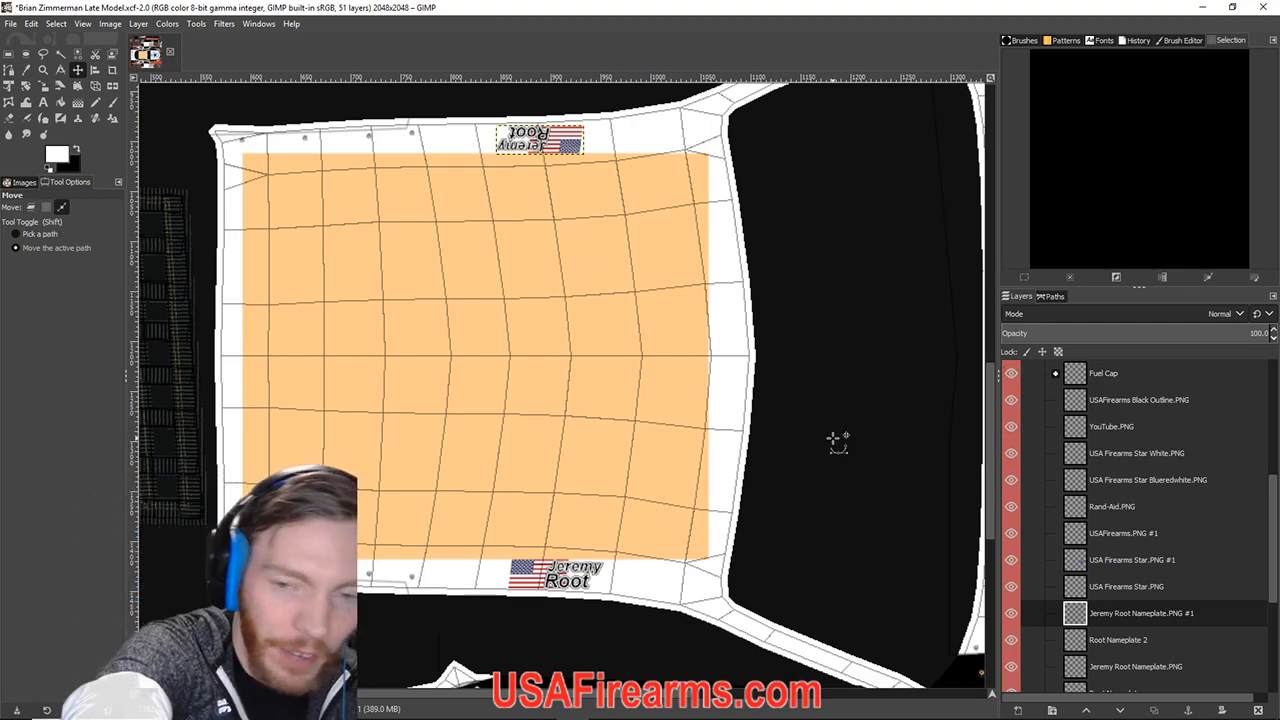
key("ctrl+e")
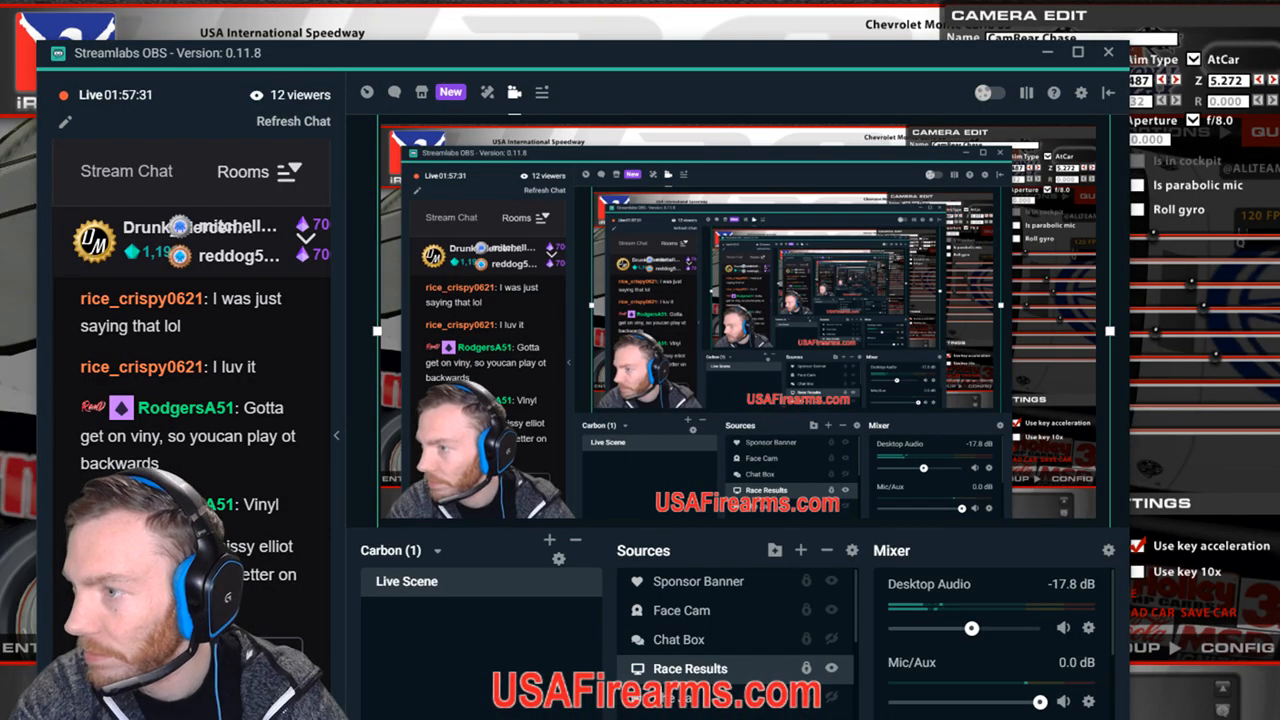
left_click_drag(583, 61, 0, 190)
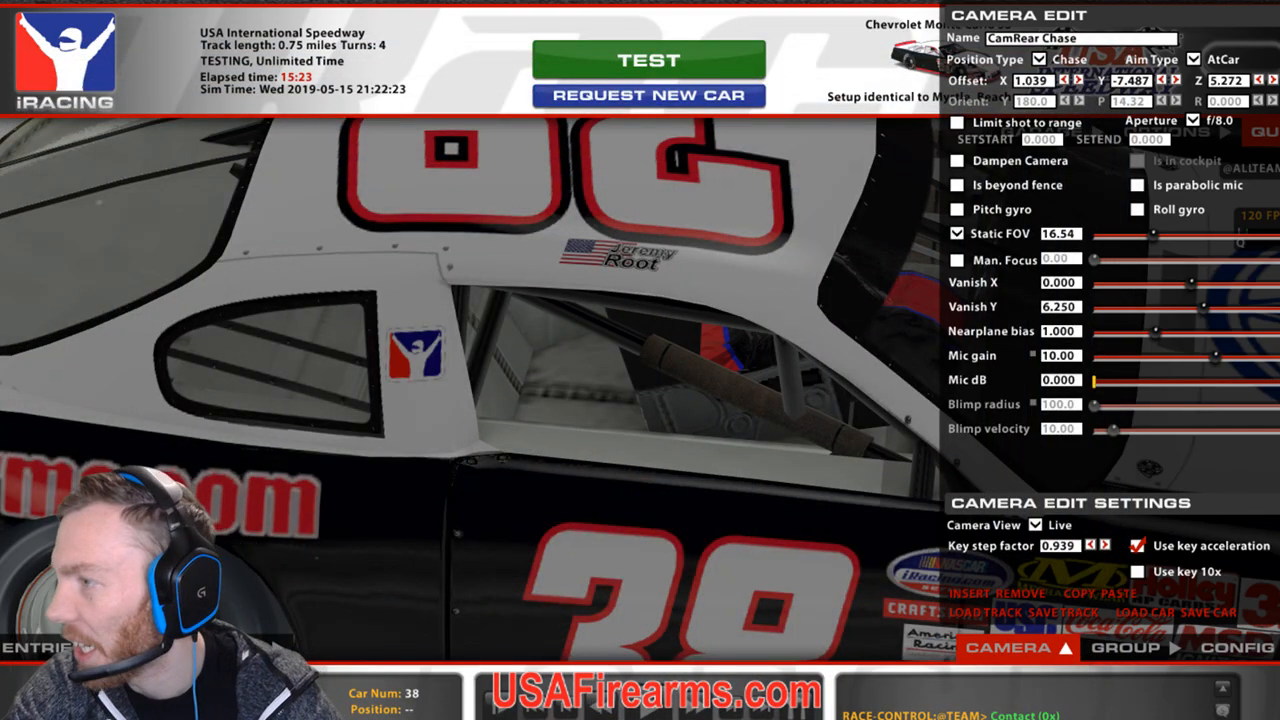
Orbit to car #38's driver side and reload textures to show the new roof-edge nameplate.
key("d")
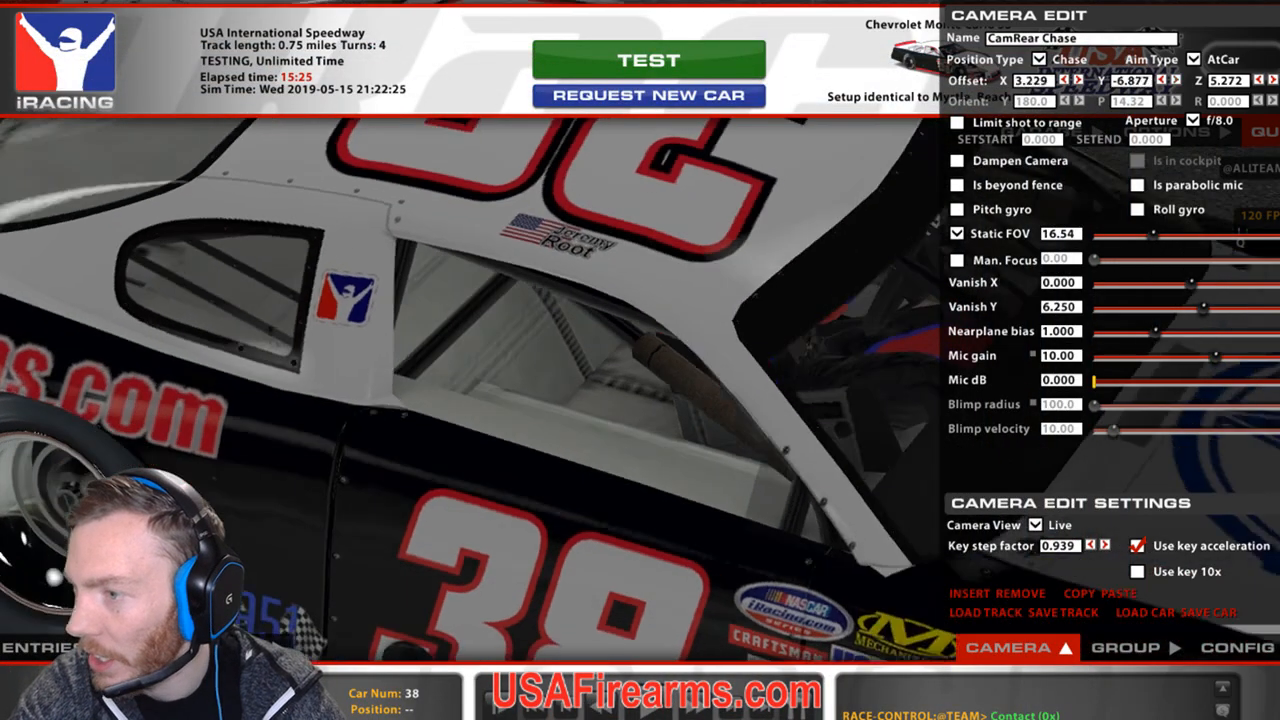
key("d")
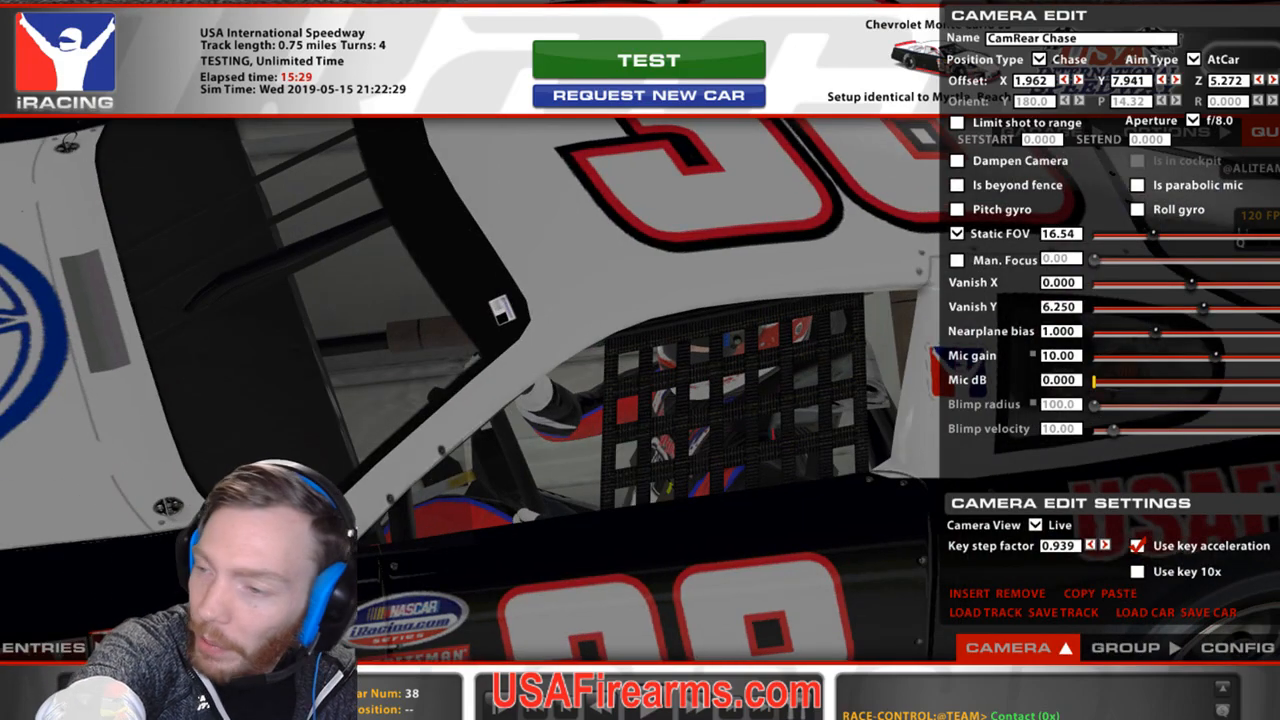
key("ctrl+r")
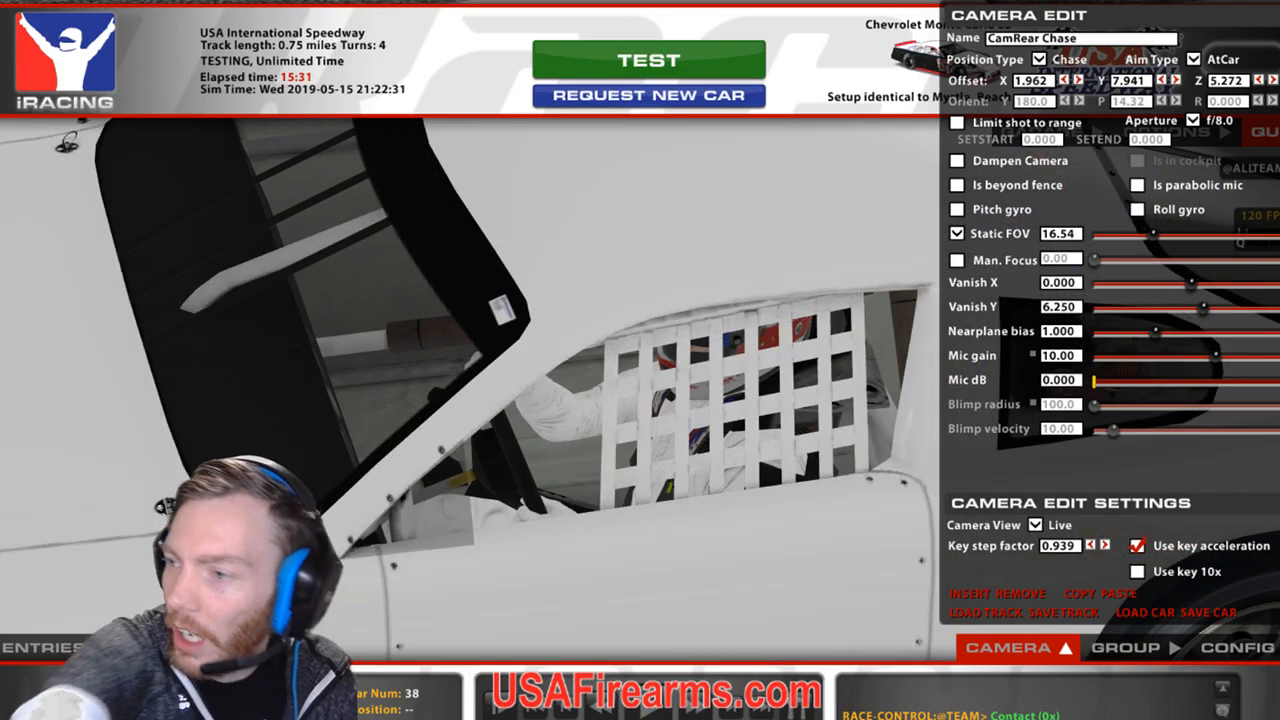
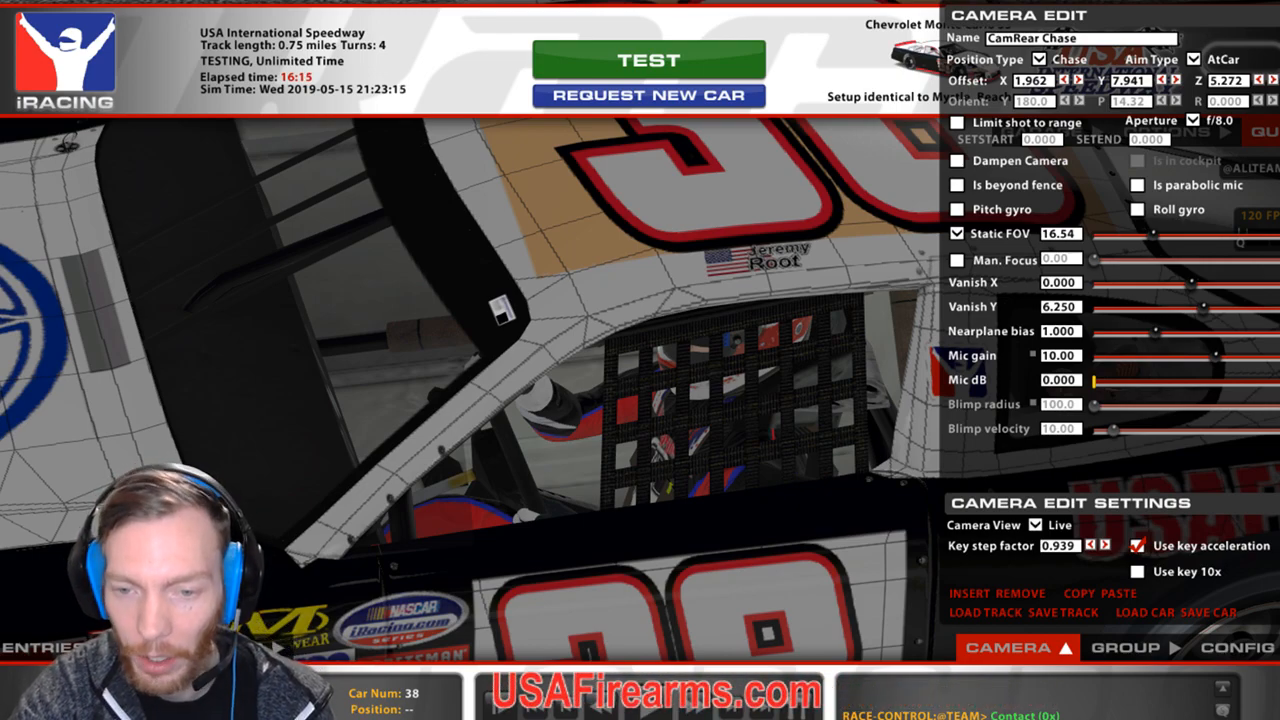
Alt-Tab out of iRacing and drag the Streamlabs window aside to uncover GIMP.
key("alt+Tab")
left_click_drag(914, 113, 1279, 60)
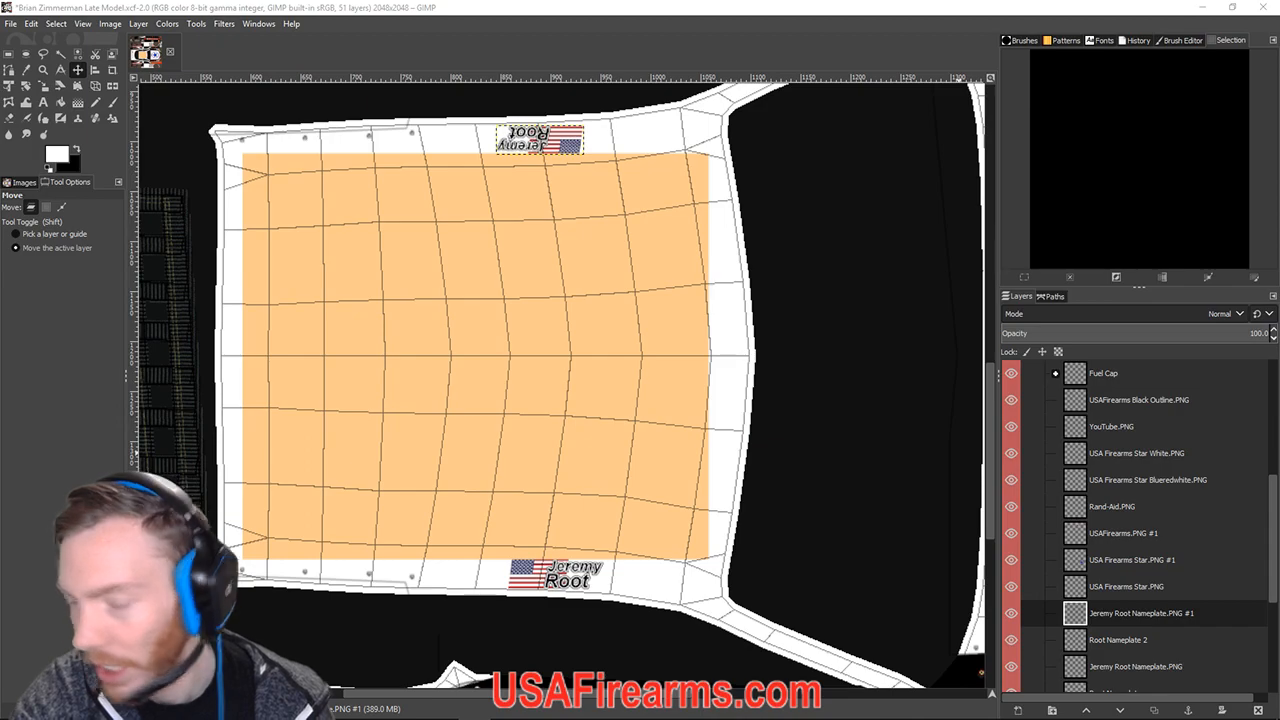
Hide the Wire guide layer in GIMP and switch back to the iRacing camera view.
scroll(1104, 545, "up", 6)
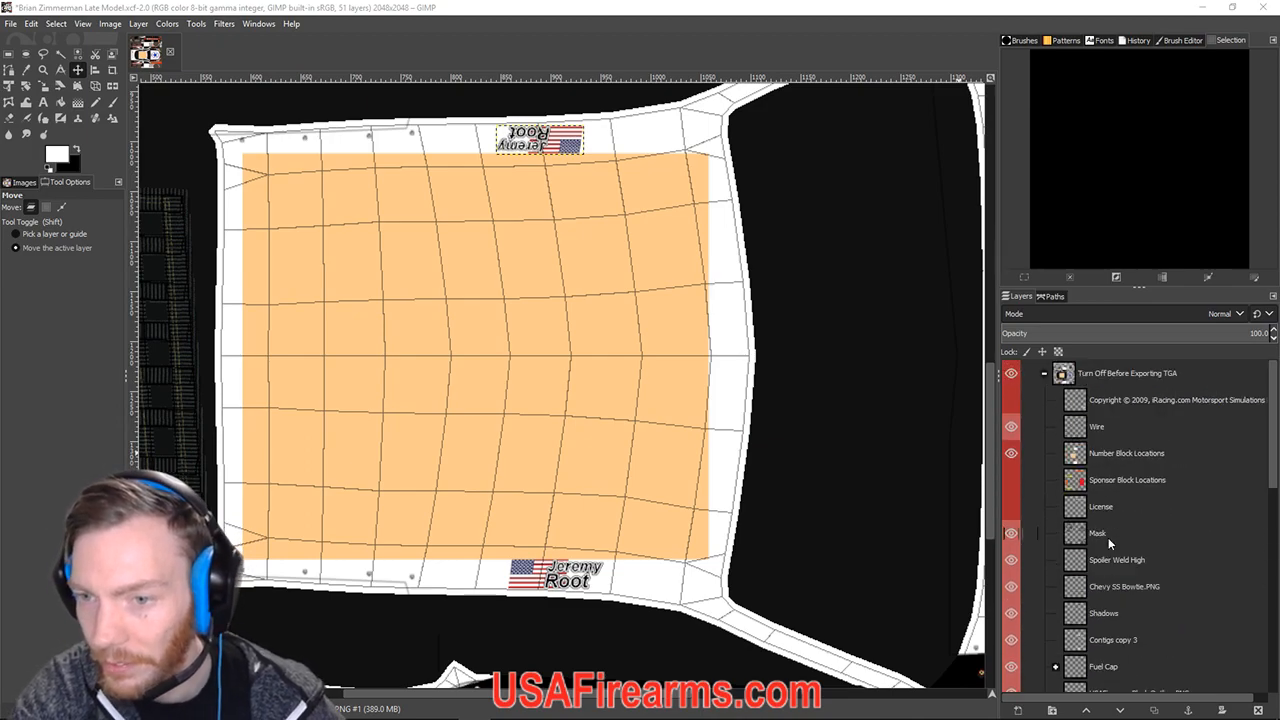
left_click(1011, 427)
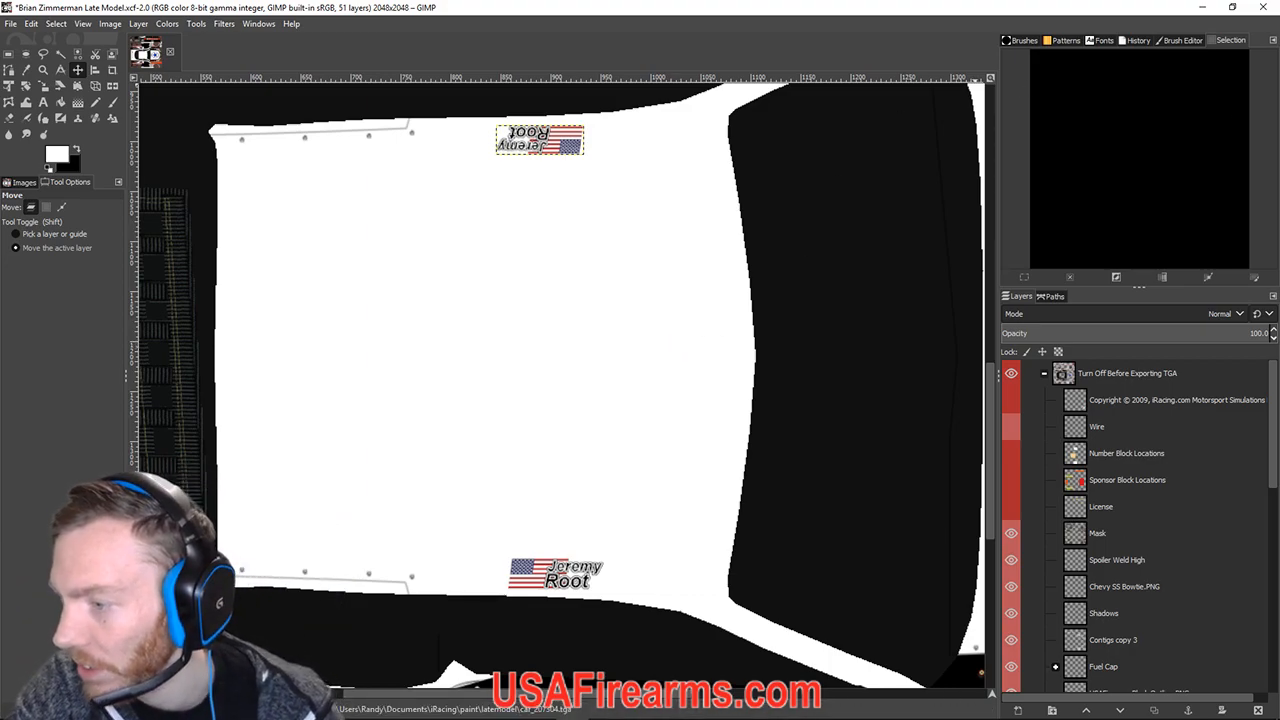
left_click(1203, 7)
left_click(1198, 60)
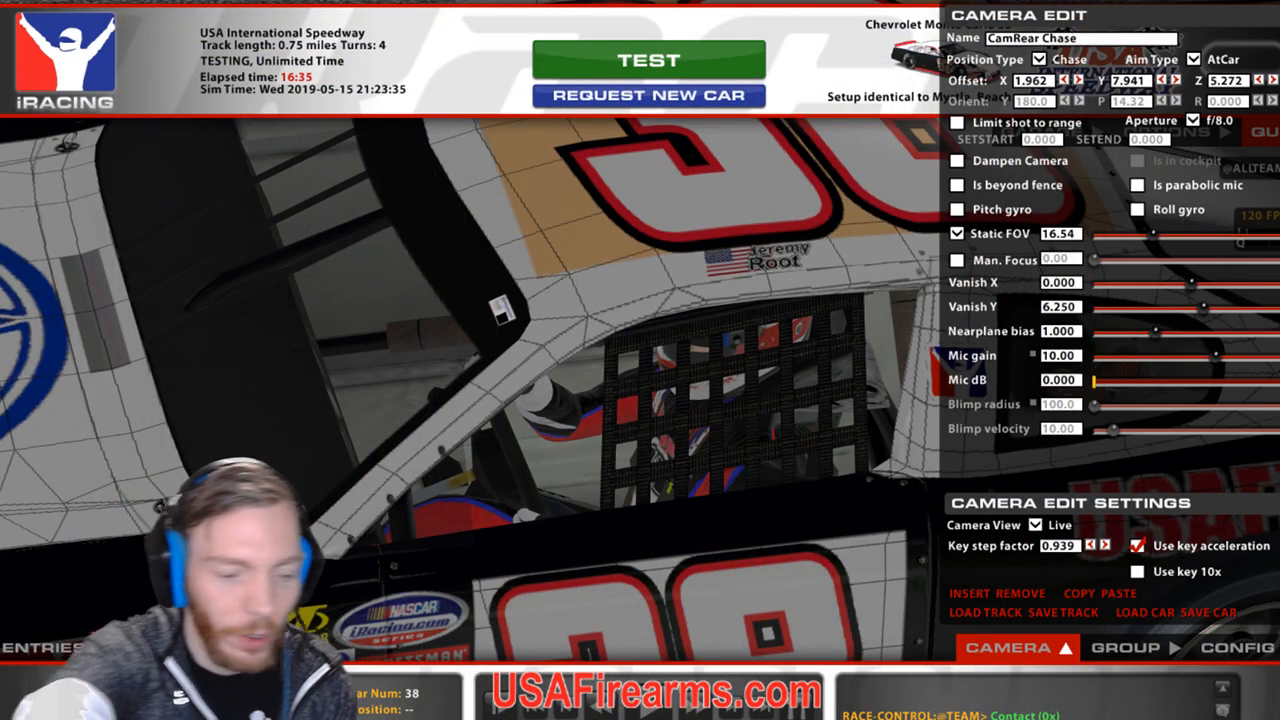
Reload car textures with Ctrl+R, zoom the camera out to the whole car, then hide the game capture.
key("ctrl+r")
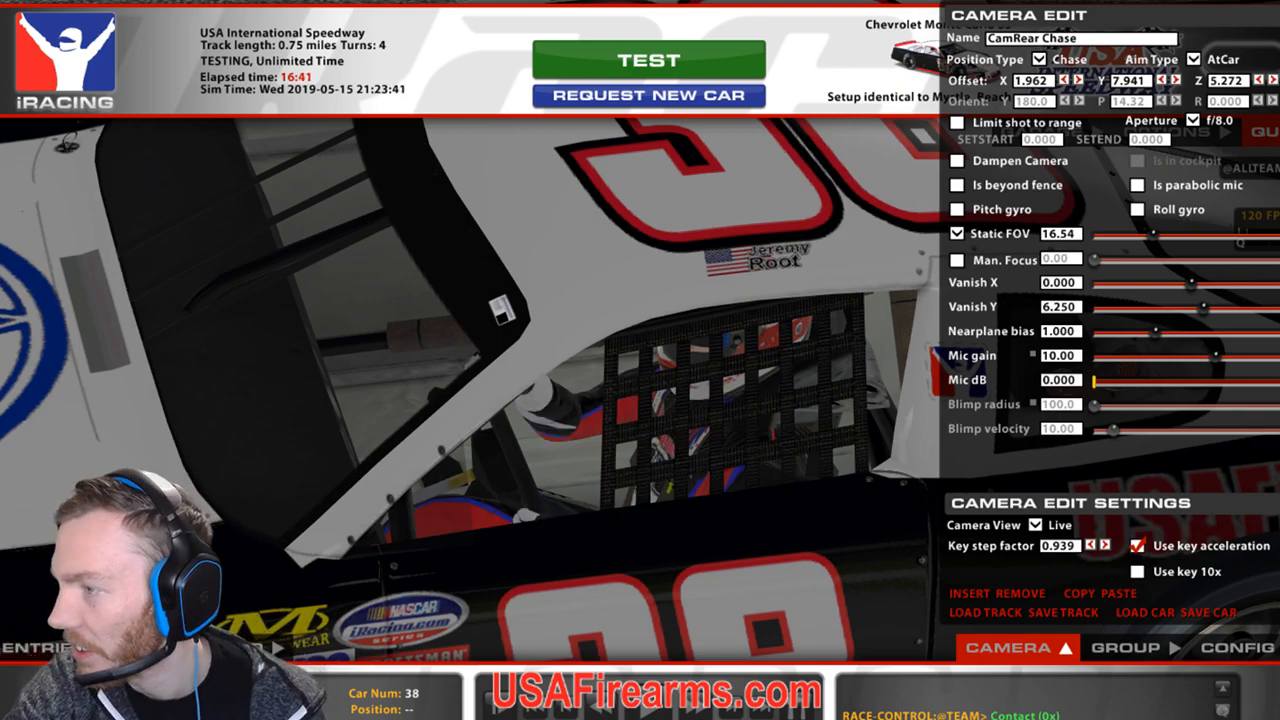
key("bracketleft")
key("bracketright")
key("bracketright")
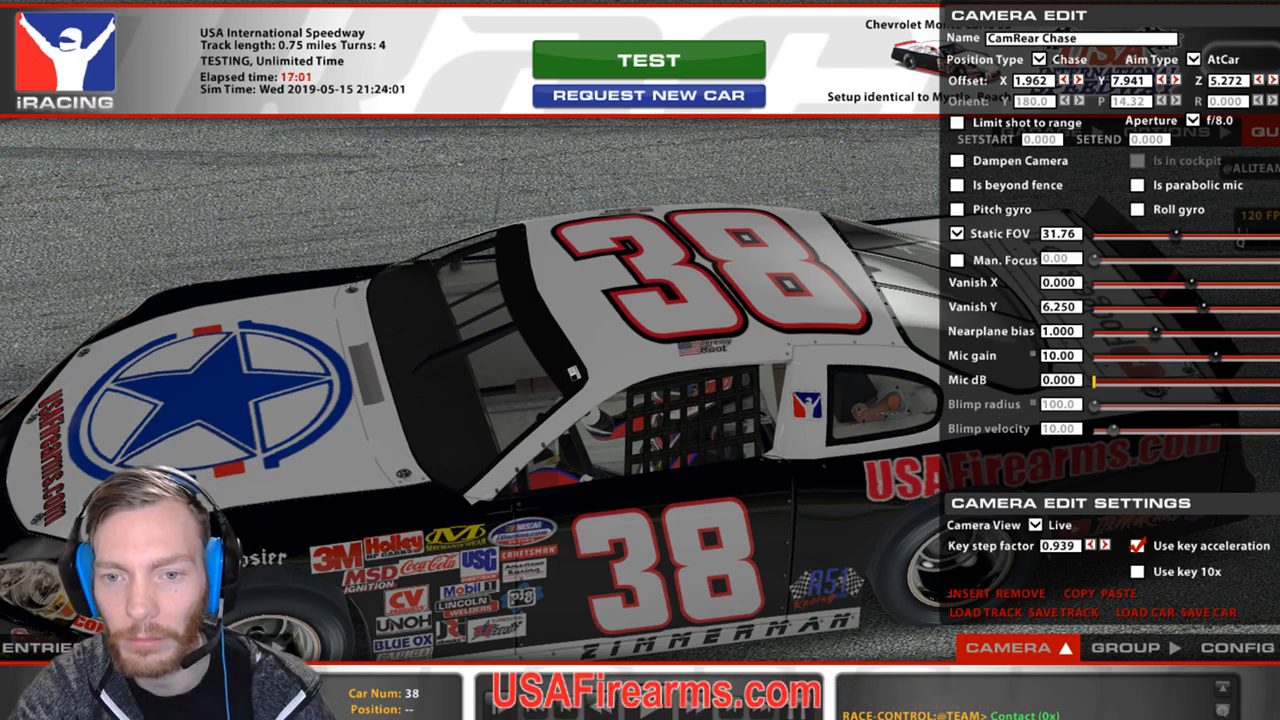
left_click(880, 514)
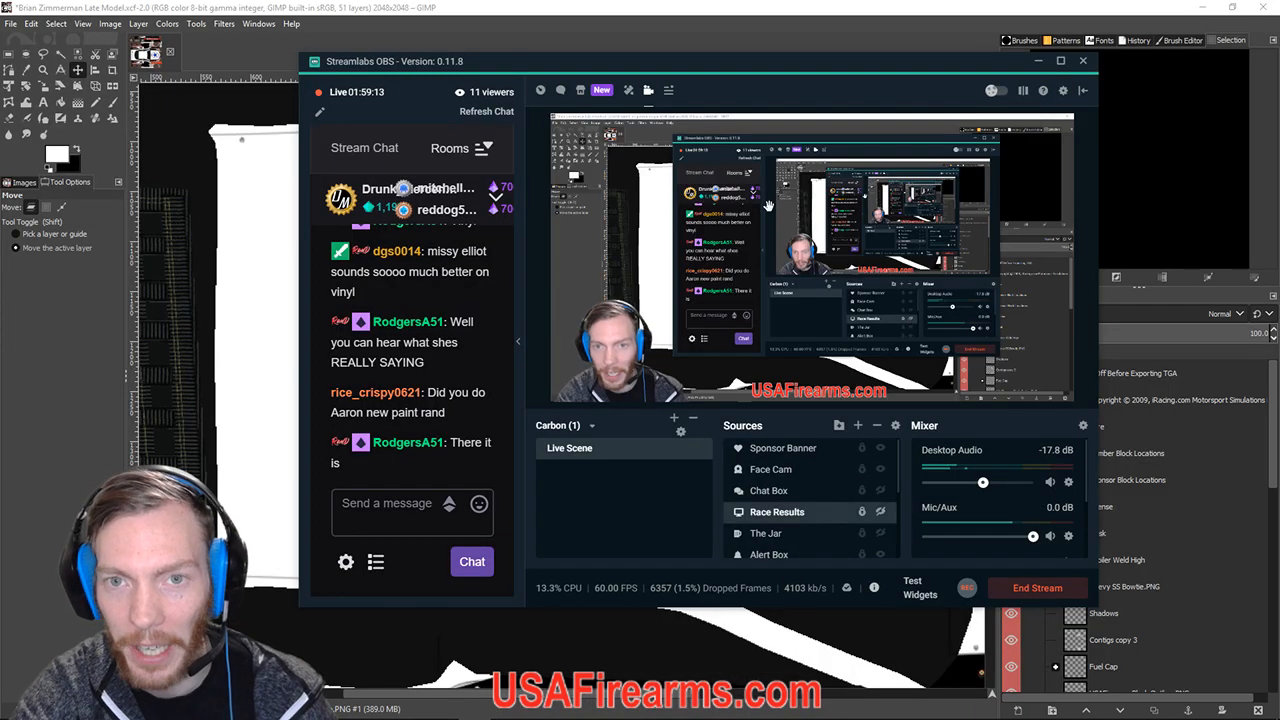
Bring GIMP forward and select the Zimmerman text layer in the Layers panel.
left_click_drag(761, 63, 1279, 150)
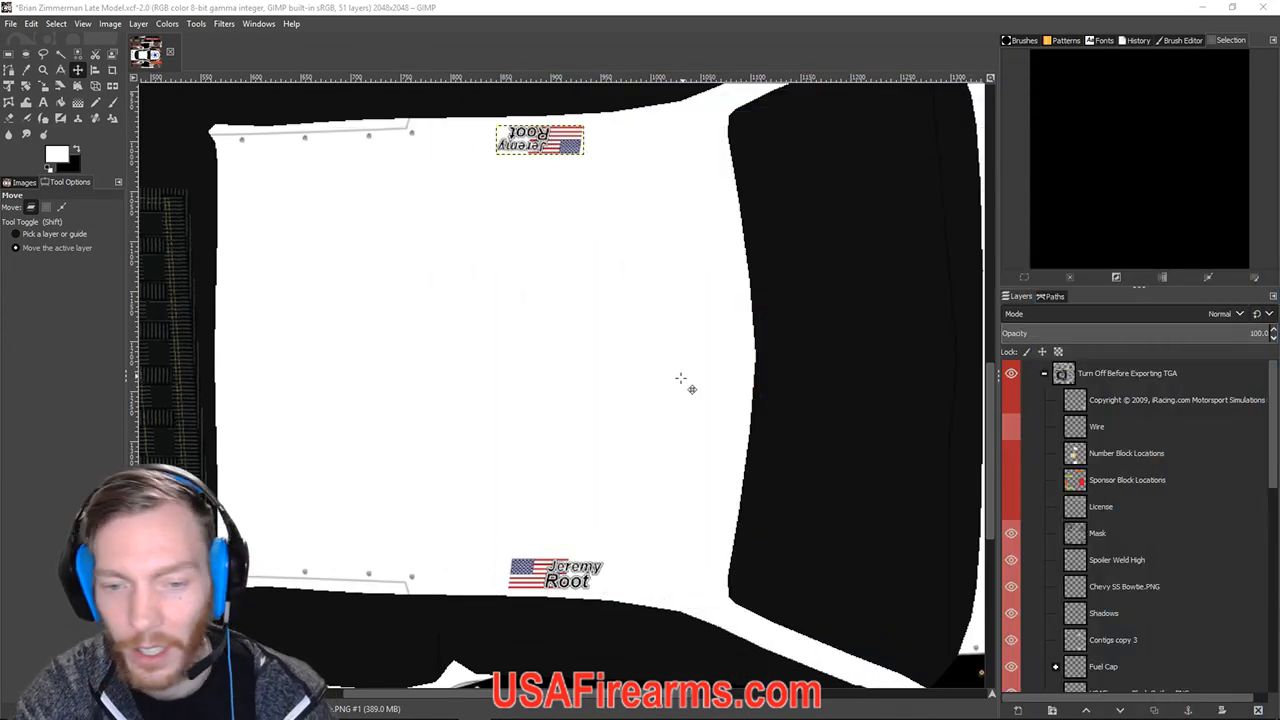
left_click(389, 391)
scroll(389, 391, "down", 5)
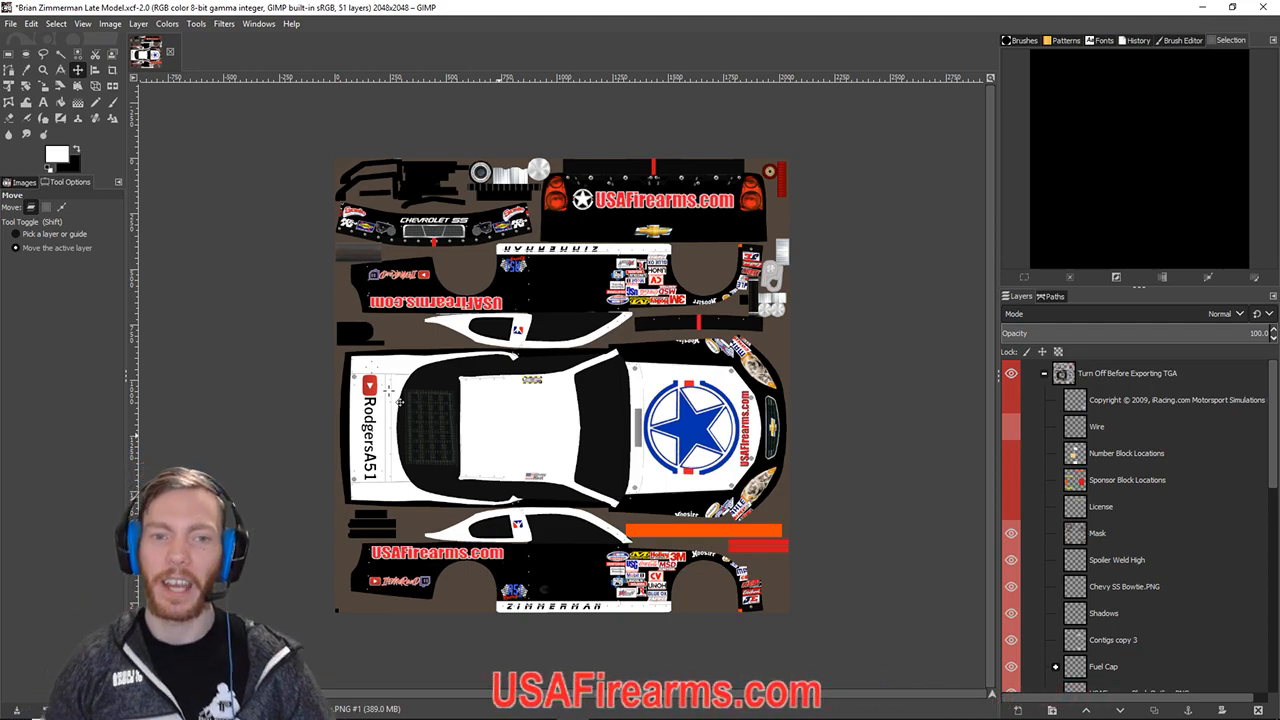
scroll(1115, 575, "down", 3)
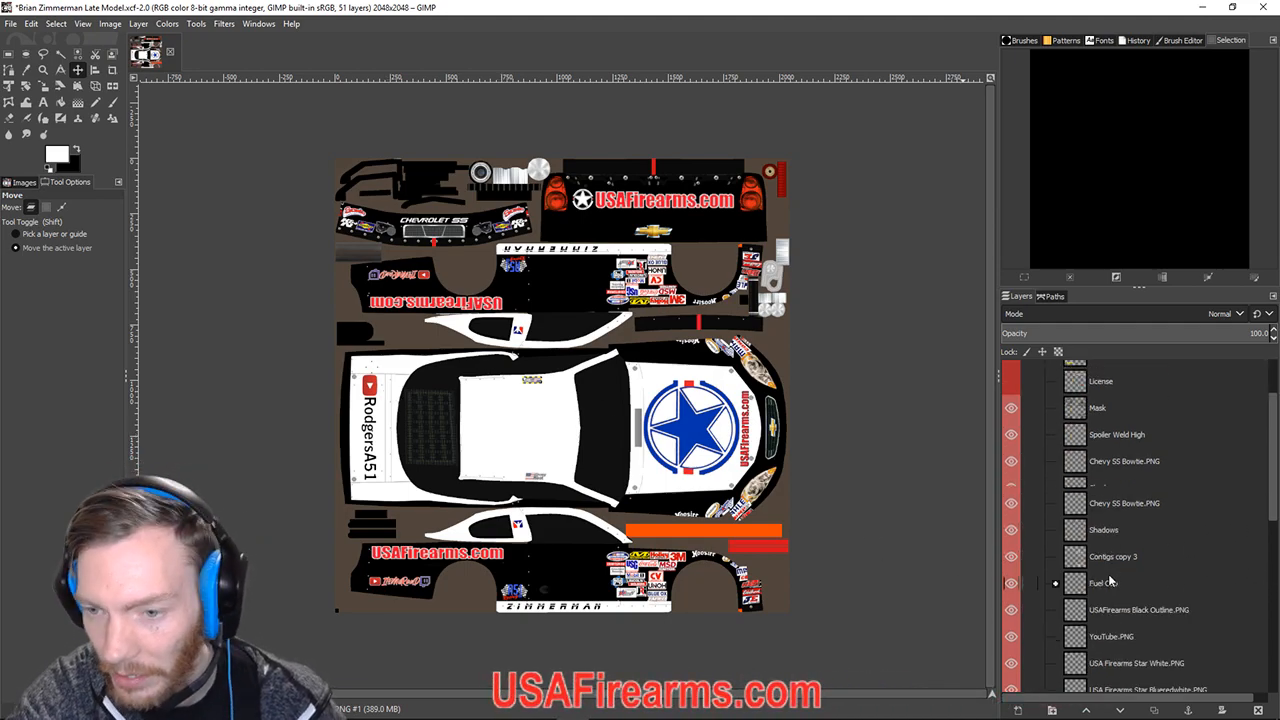
scroll(1112, 580, "down", 5)
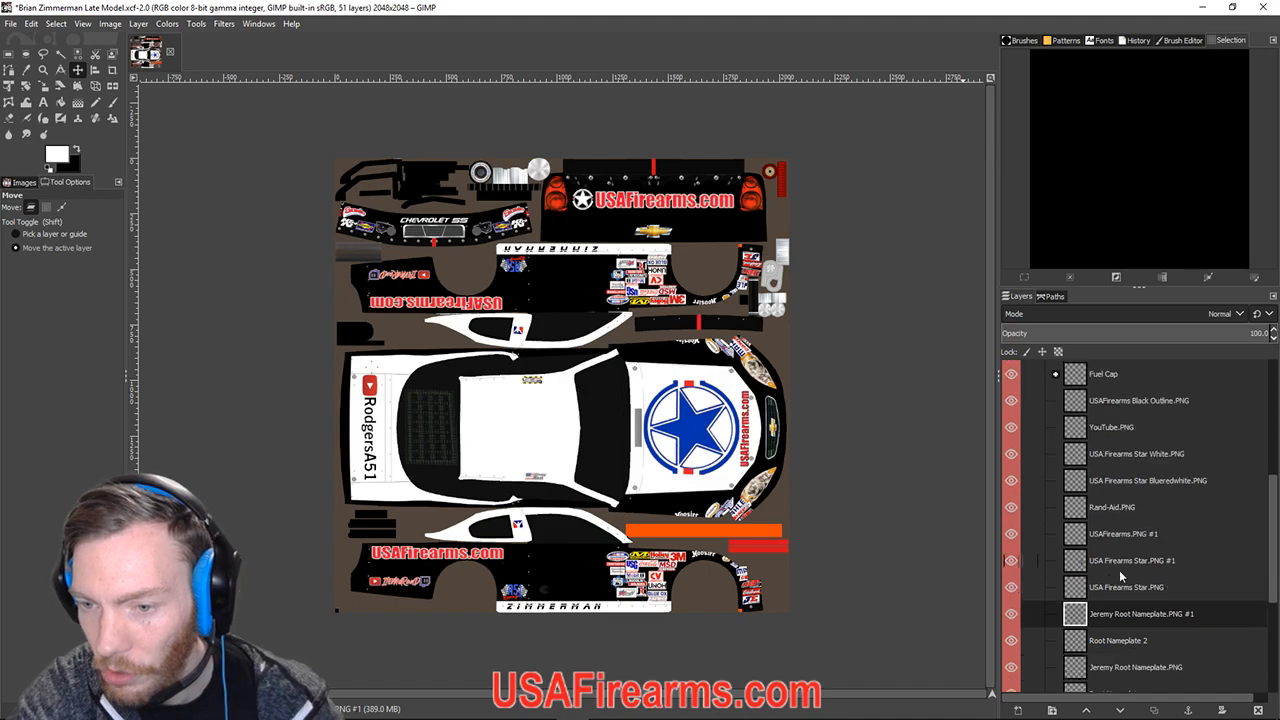
scroll(1121, 622, "down", 2)
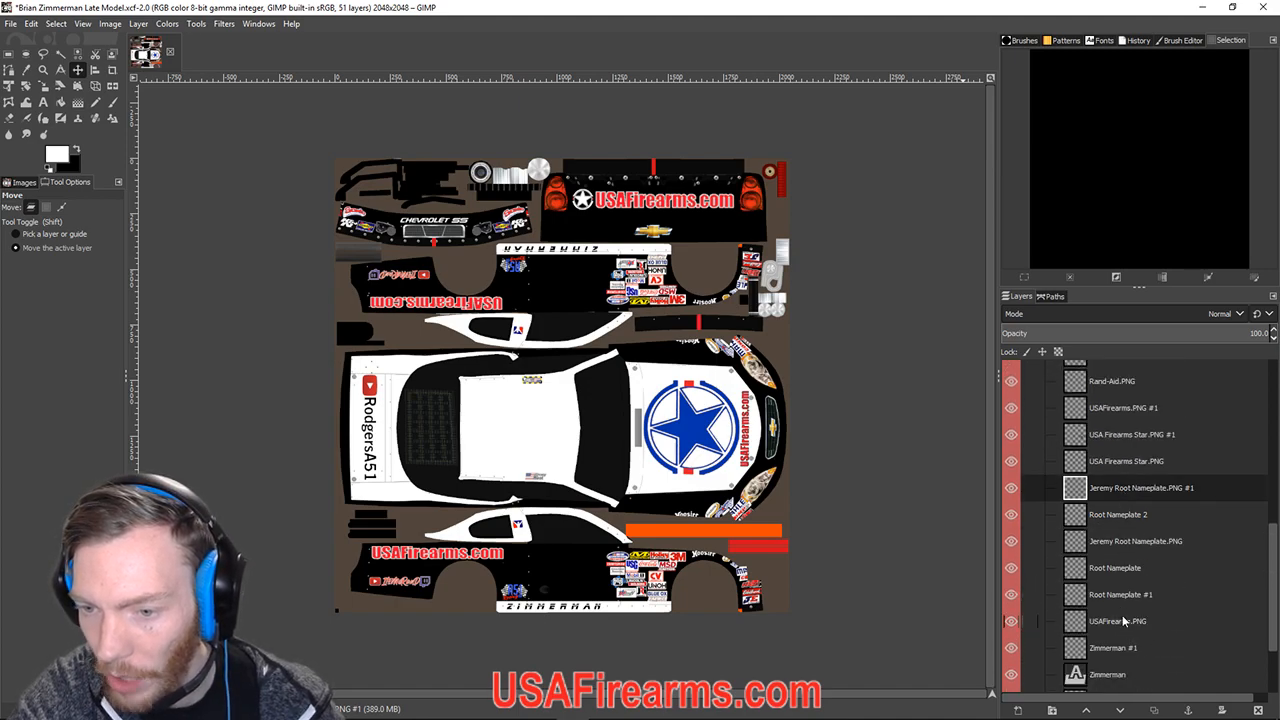
scroll(1122, 615, "down", 2)
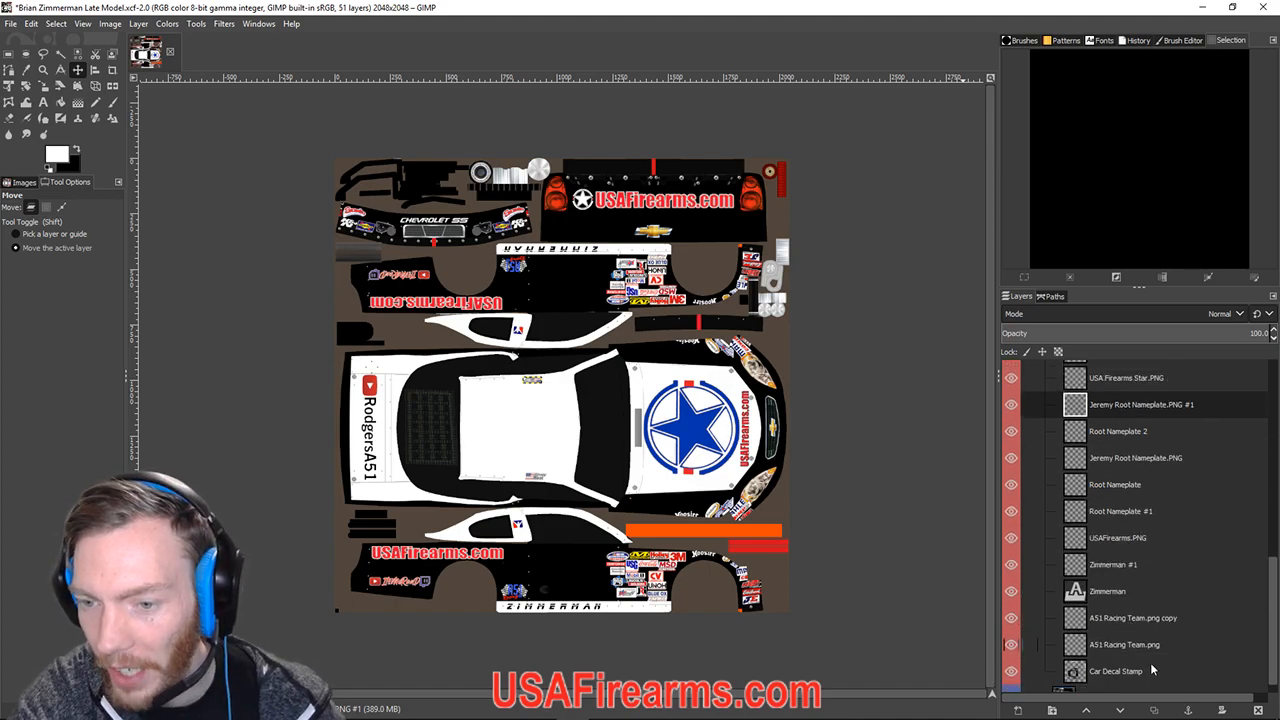
left_click(1107, 591)
Zoom and pan to the ZIMMERMAN name bar and begin renaming its layer.
scroll(905, 622, "up", 4)
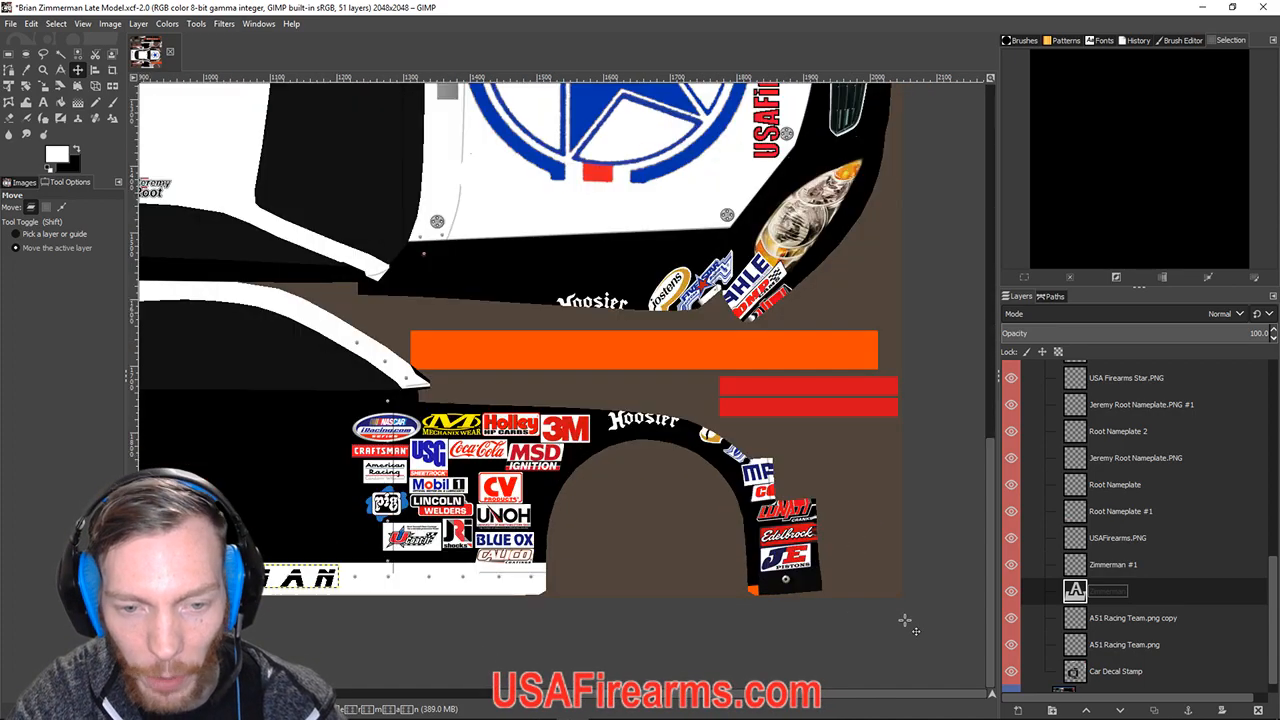
left_click_drag(542, 546, 588, 554)
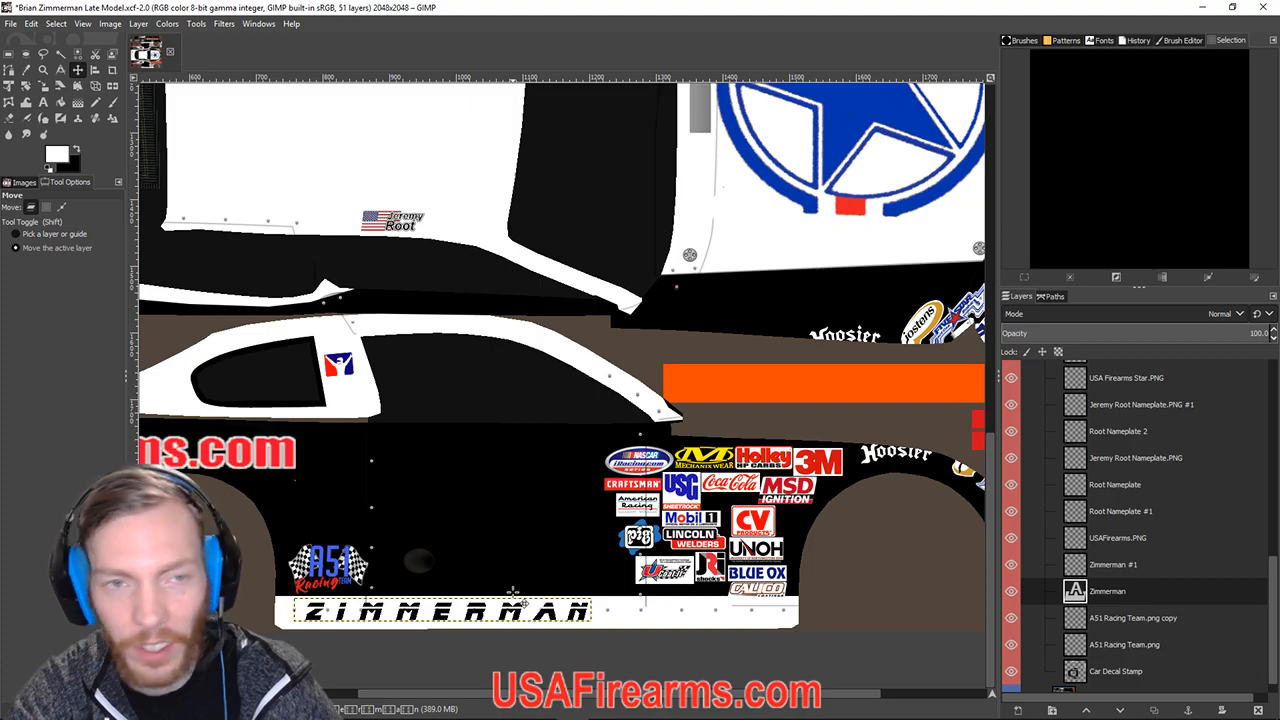
scroll(512, 592, "up", 2)
scroll(512, 592, "down", 3)
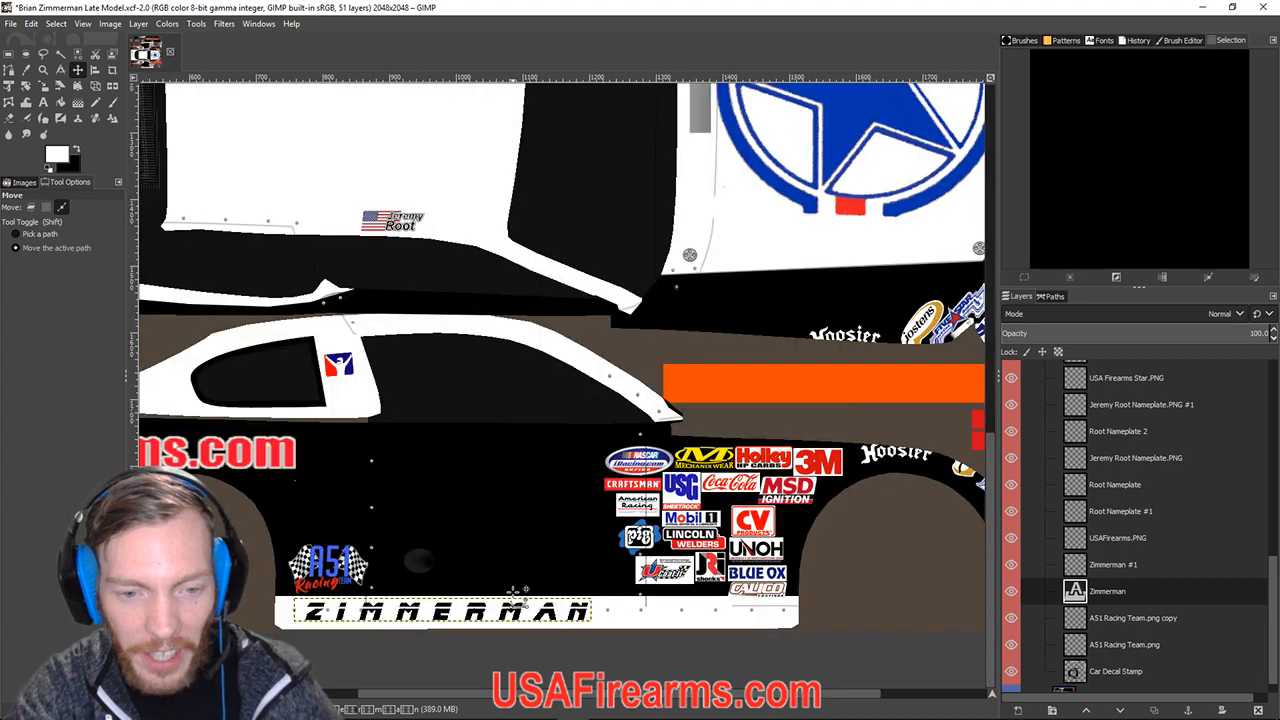
scroll(512, 592, "up", 3)
scroll(512, 592, "down", 3)
scroll(512, 592, "up", 3)
scroll(512, 592, "down", 3)
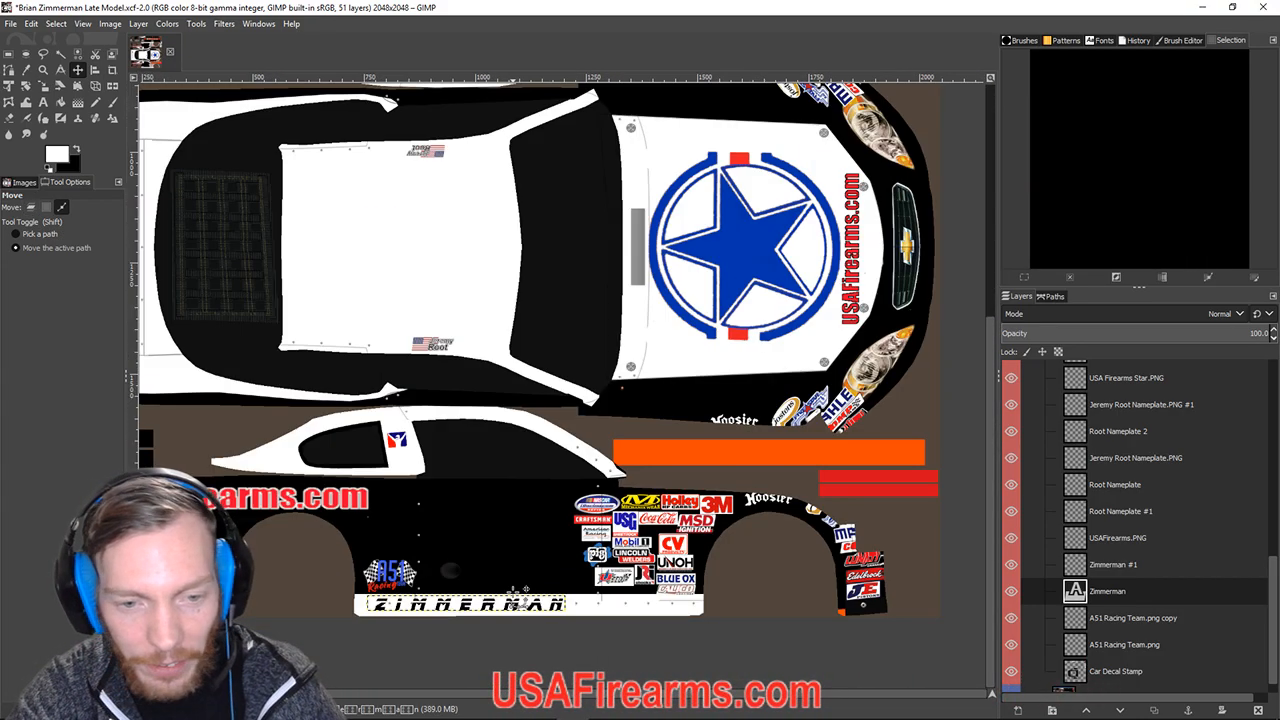
left_click_drag(474, 580, 567, 588)
double_click(1103, 593)
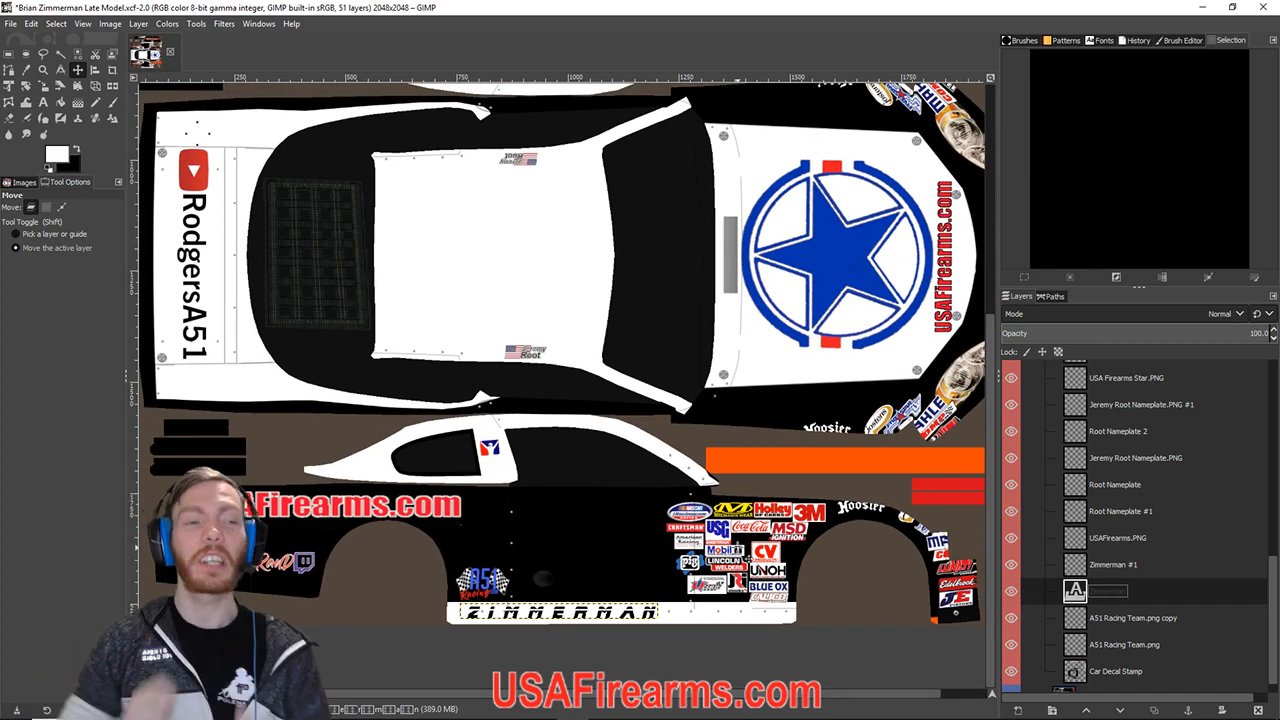
Try replacing the ZIMMERMAN lettering with ROOT using the Text tool, then undo it.
left_click(42, 104)
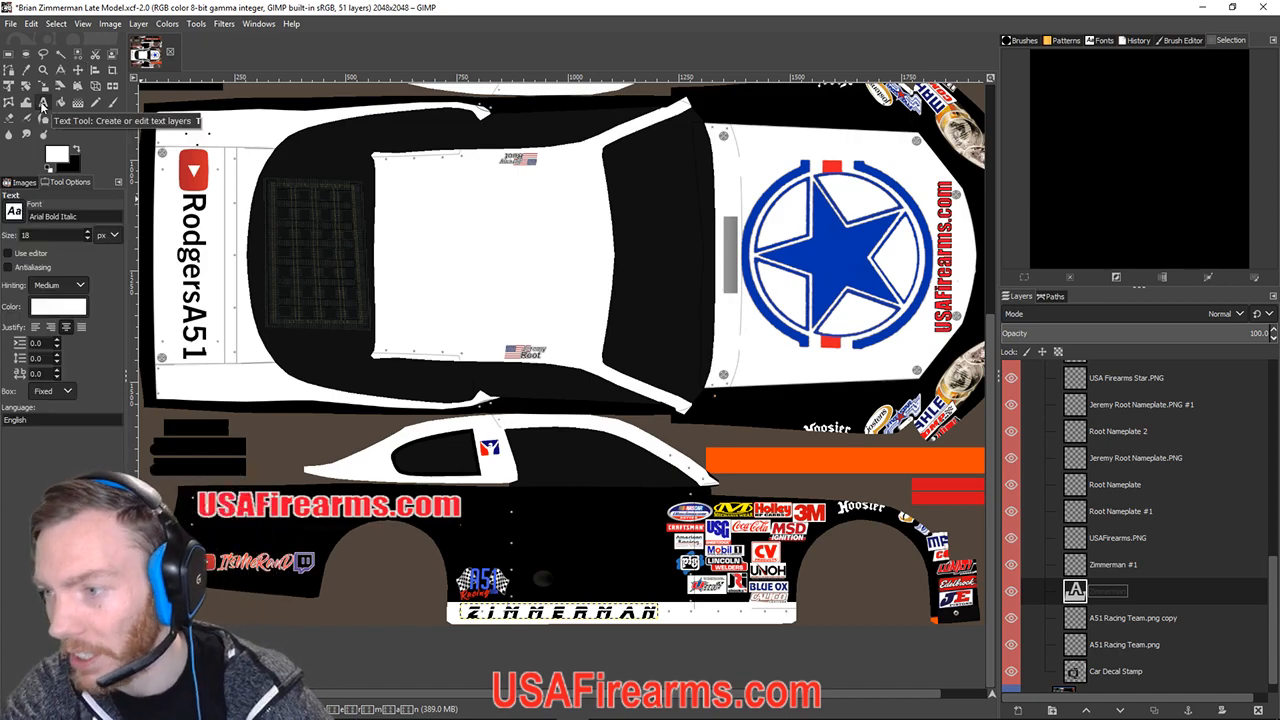
left_click(488, 620)
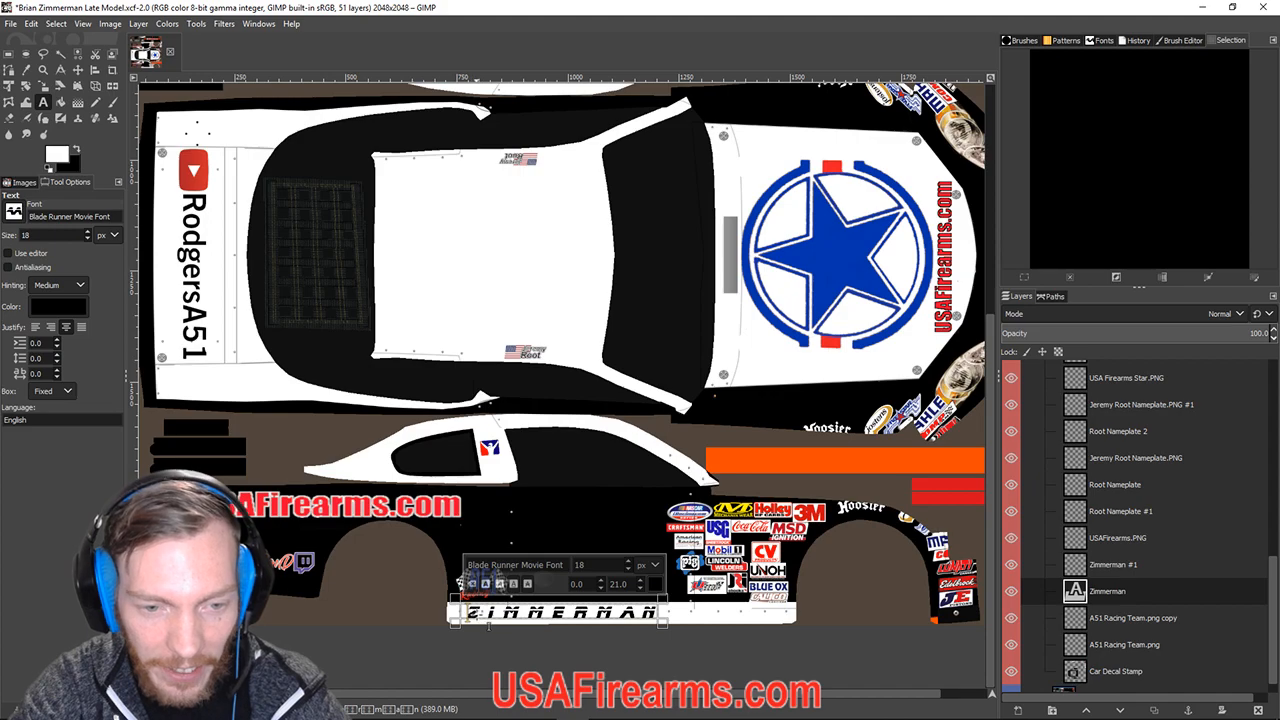
left_click_drag(466, 612, 661, 622)
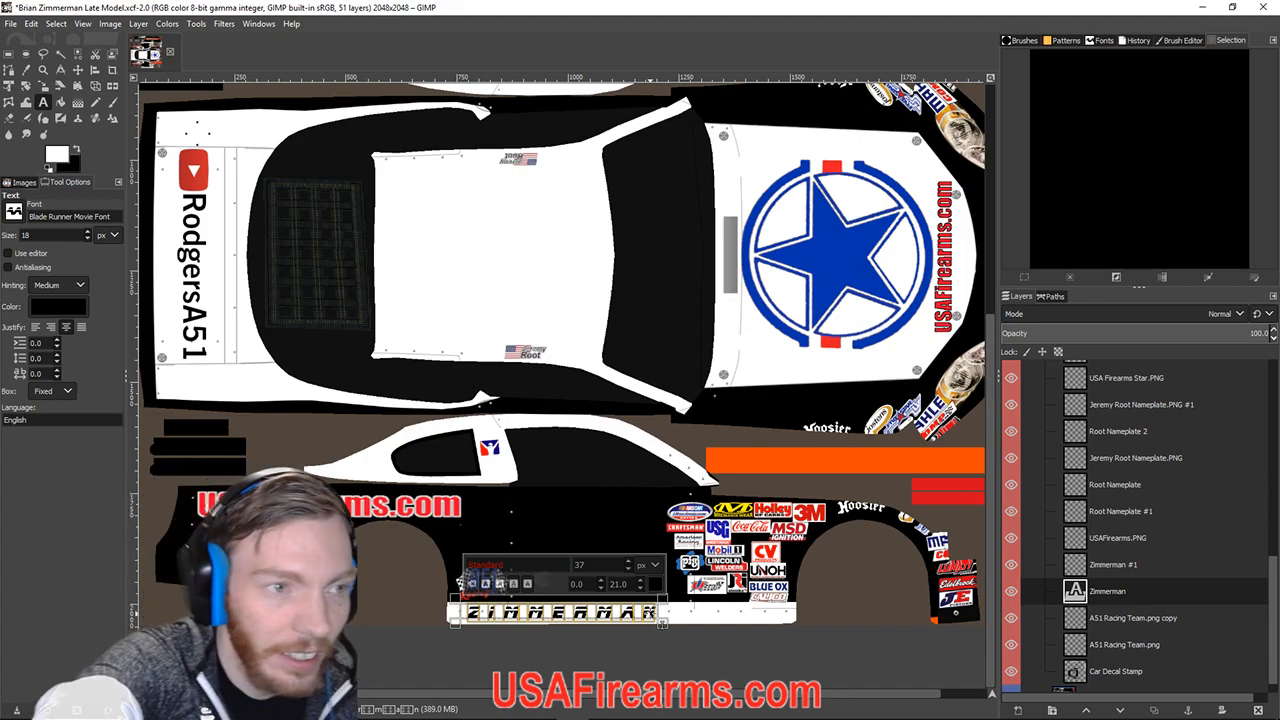
type("R")
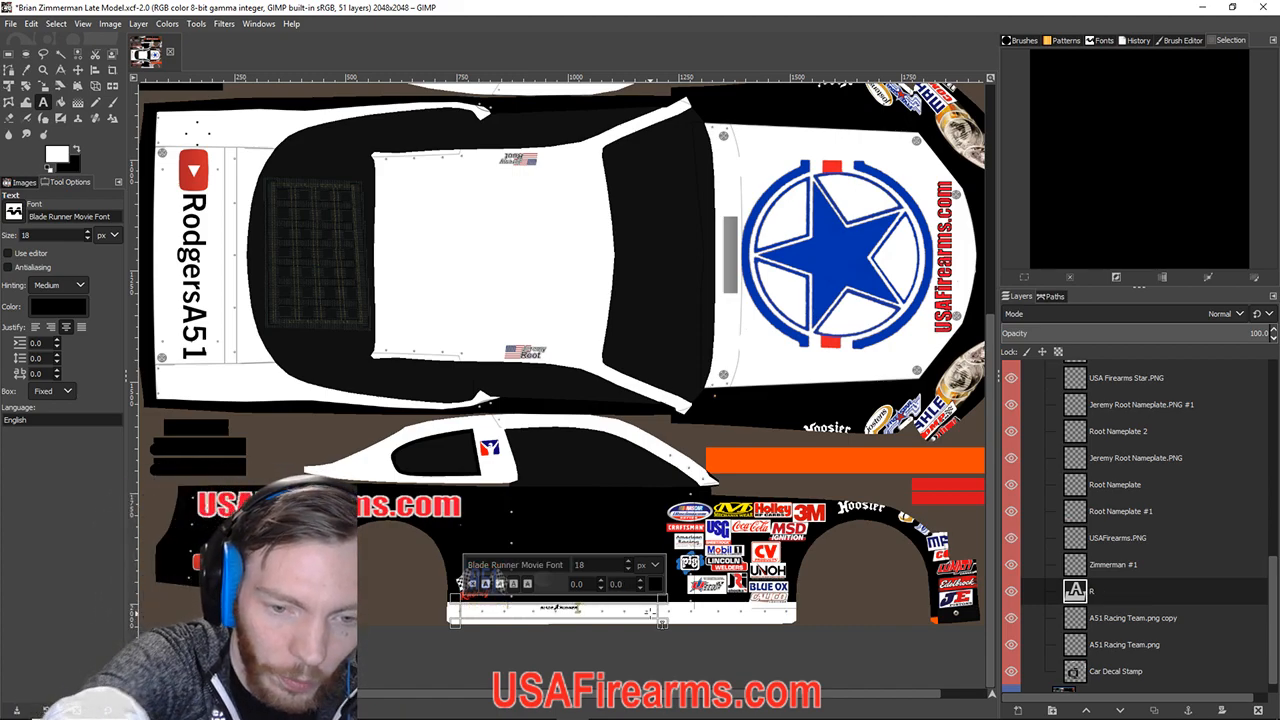
key("ctrl+z")
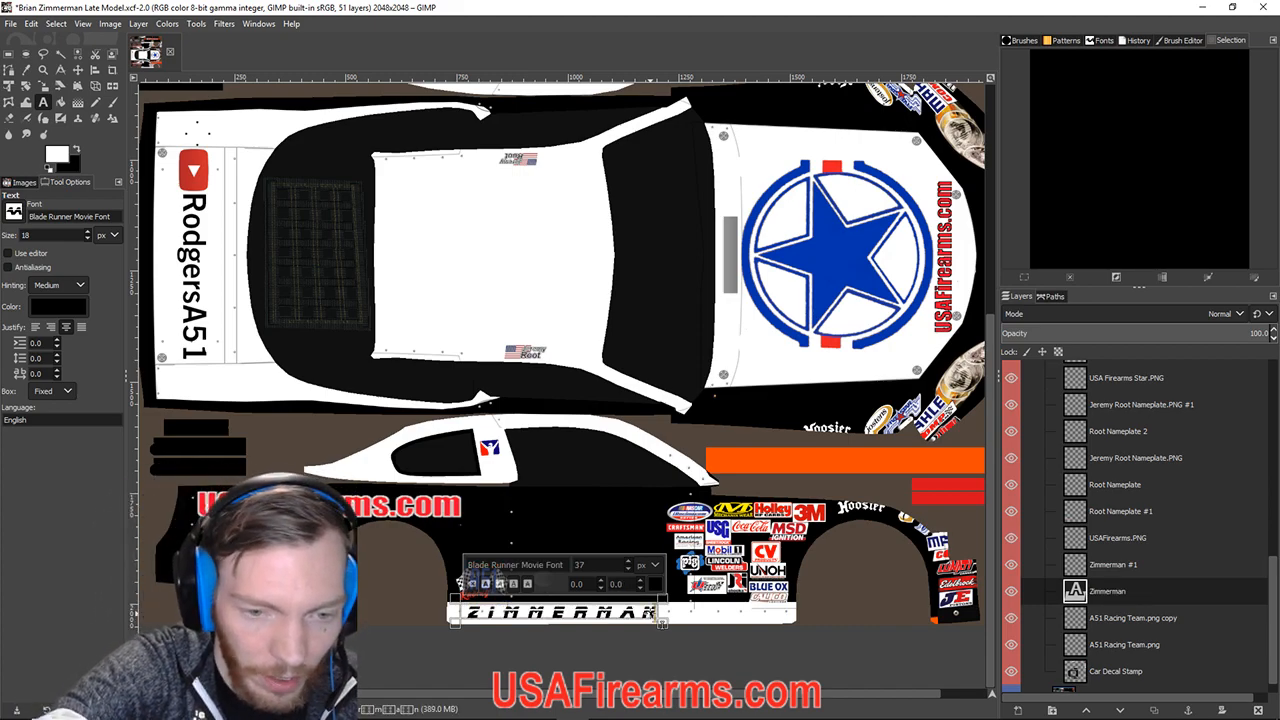
double_click(467, 611)
type("r")
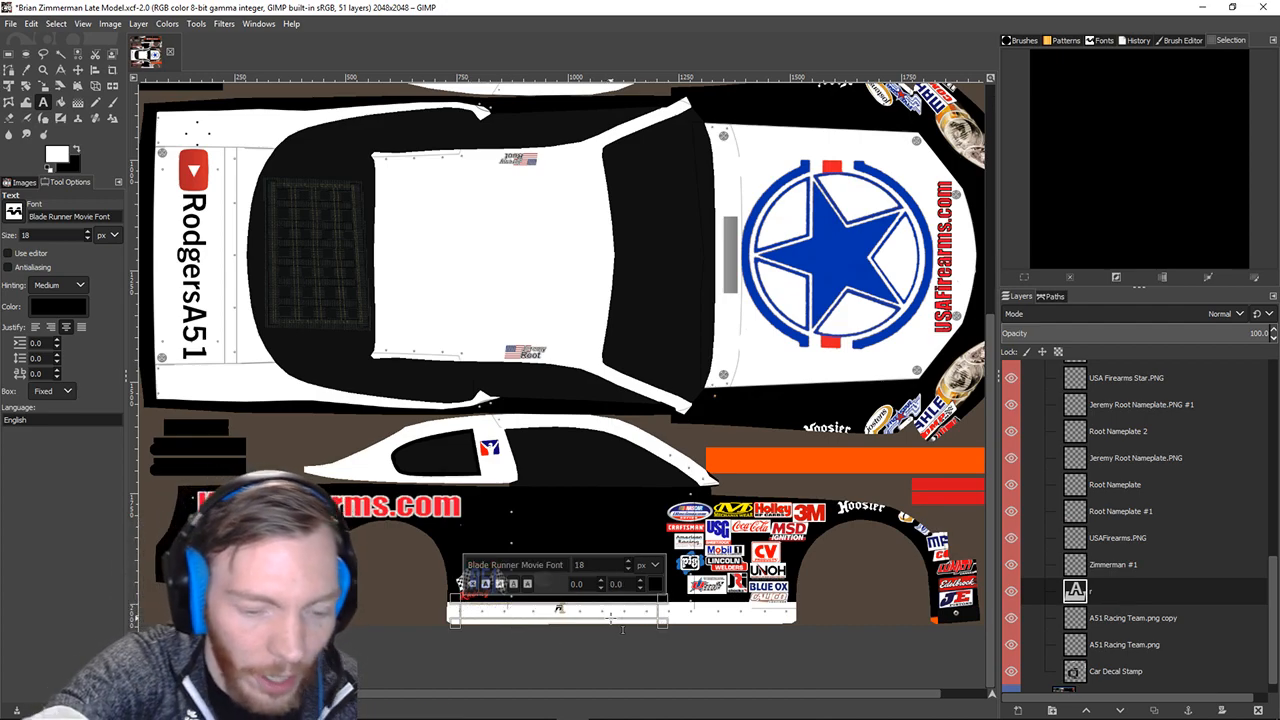
type("oot")
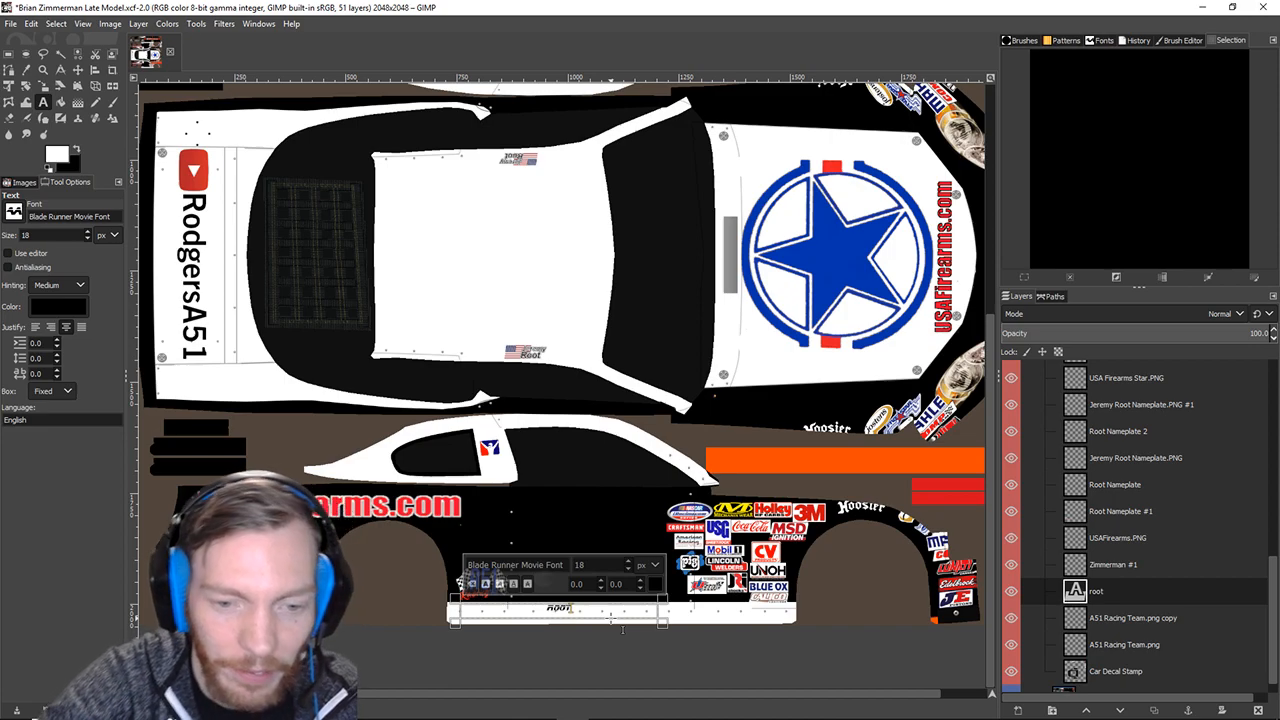
left_click_drag(604, 614, 520, 617)
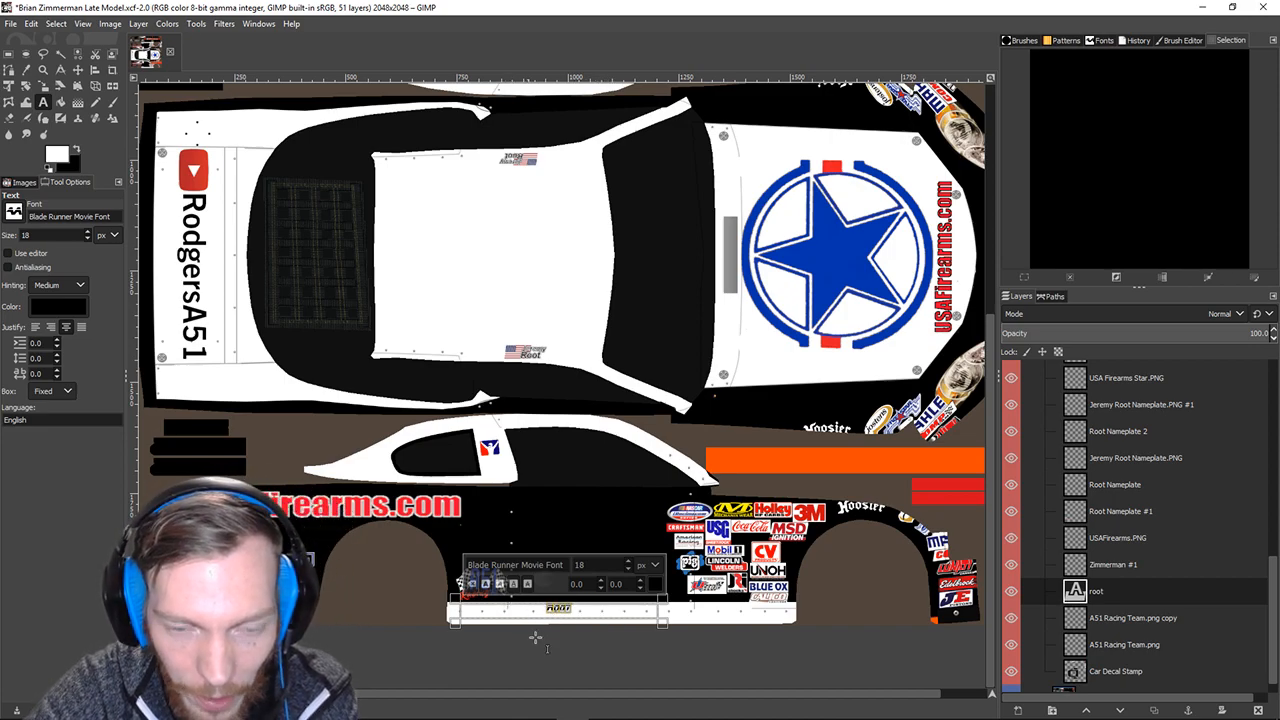
left_click(1110, 568)
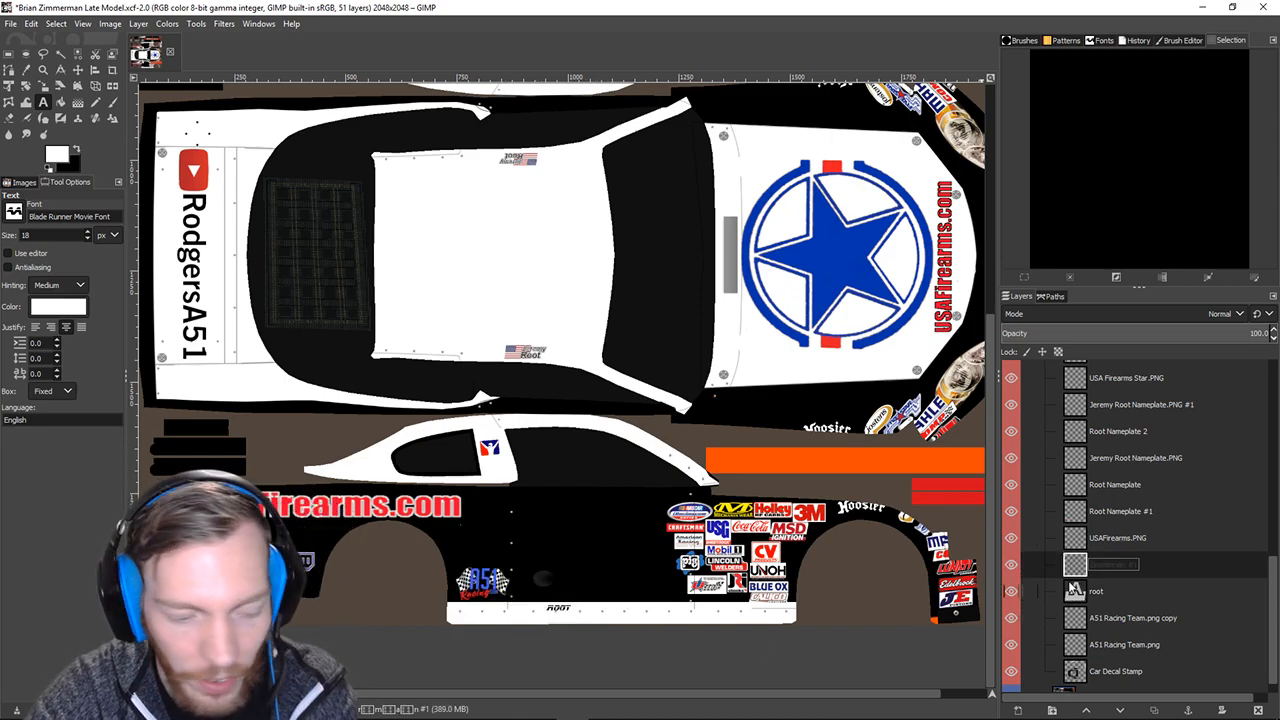
key("ctrl+z")
Restore the deleted ZIMMERMAN text and start a new text box below the name bar.
left_click(517, 613)
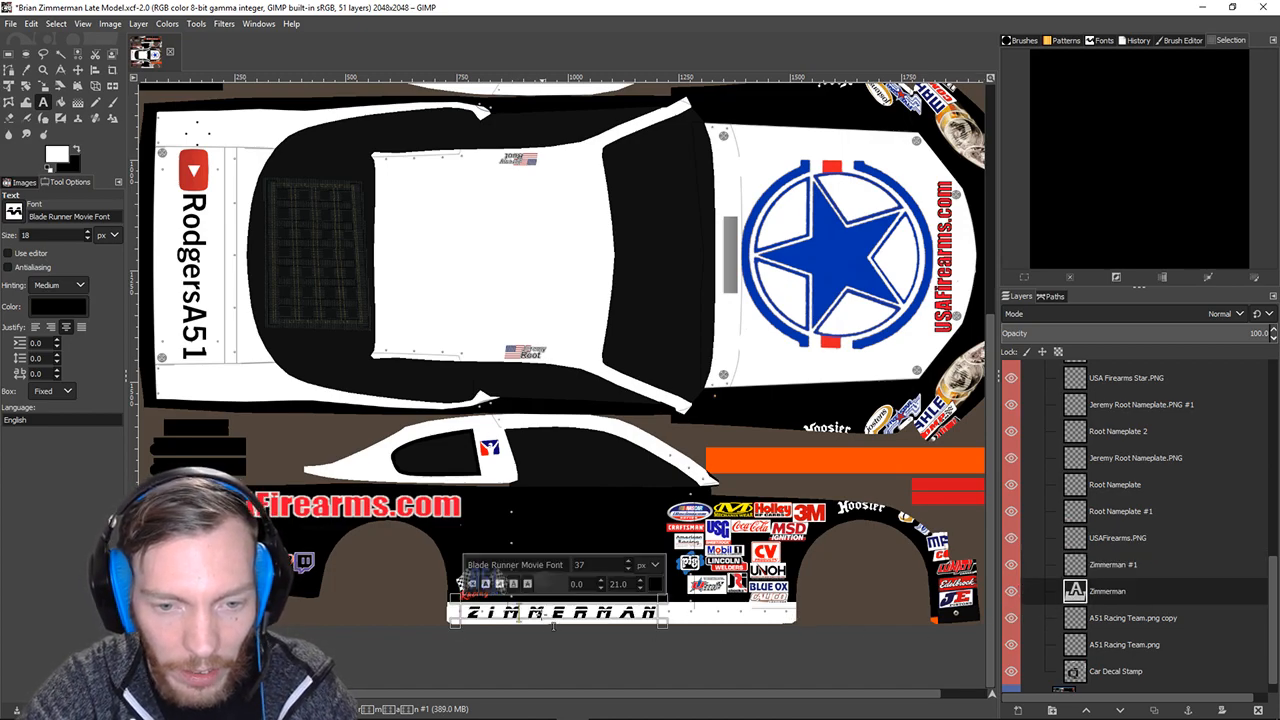
left_click_drag(474, 617, 667, 630)
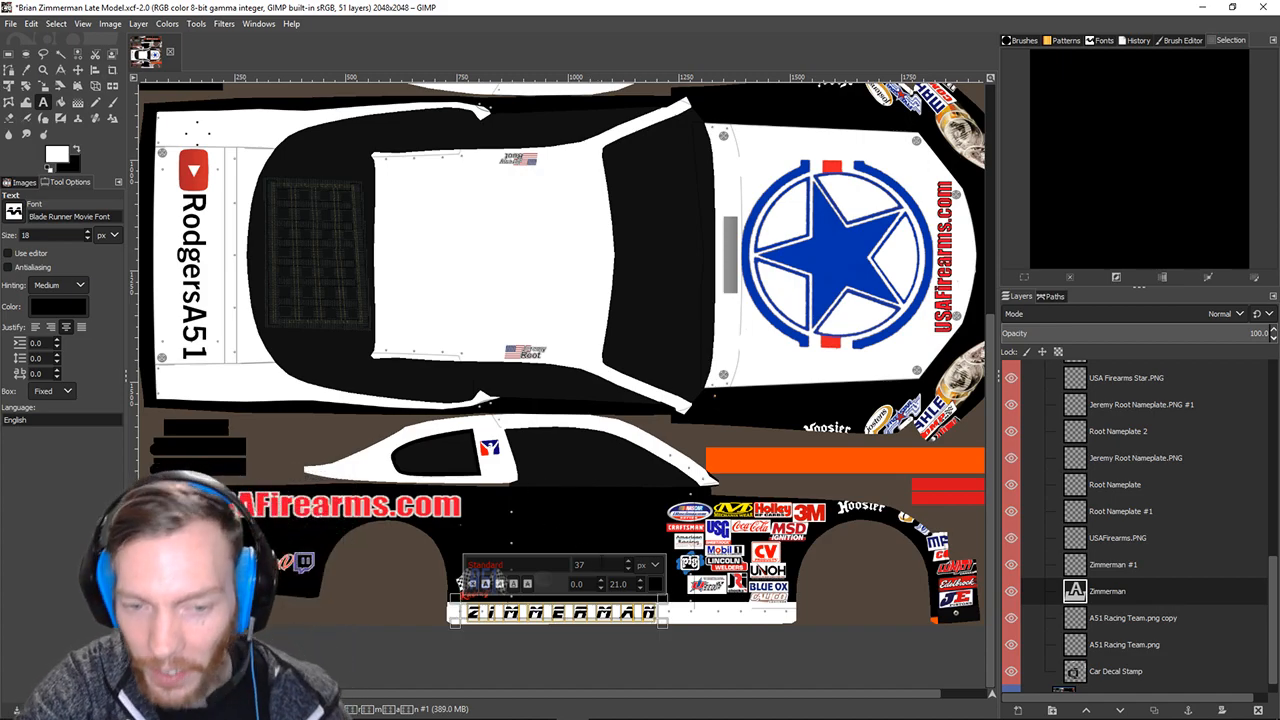
key("BackSpace")
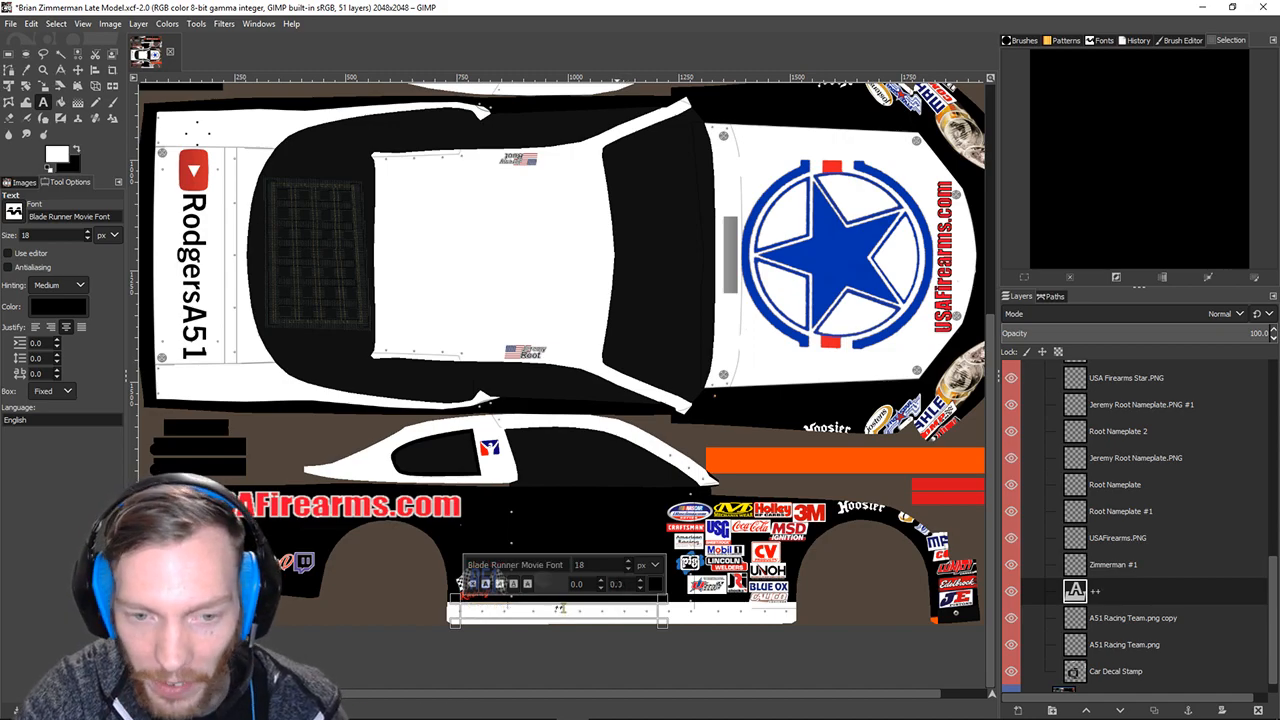
key("ctrl+z")
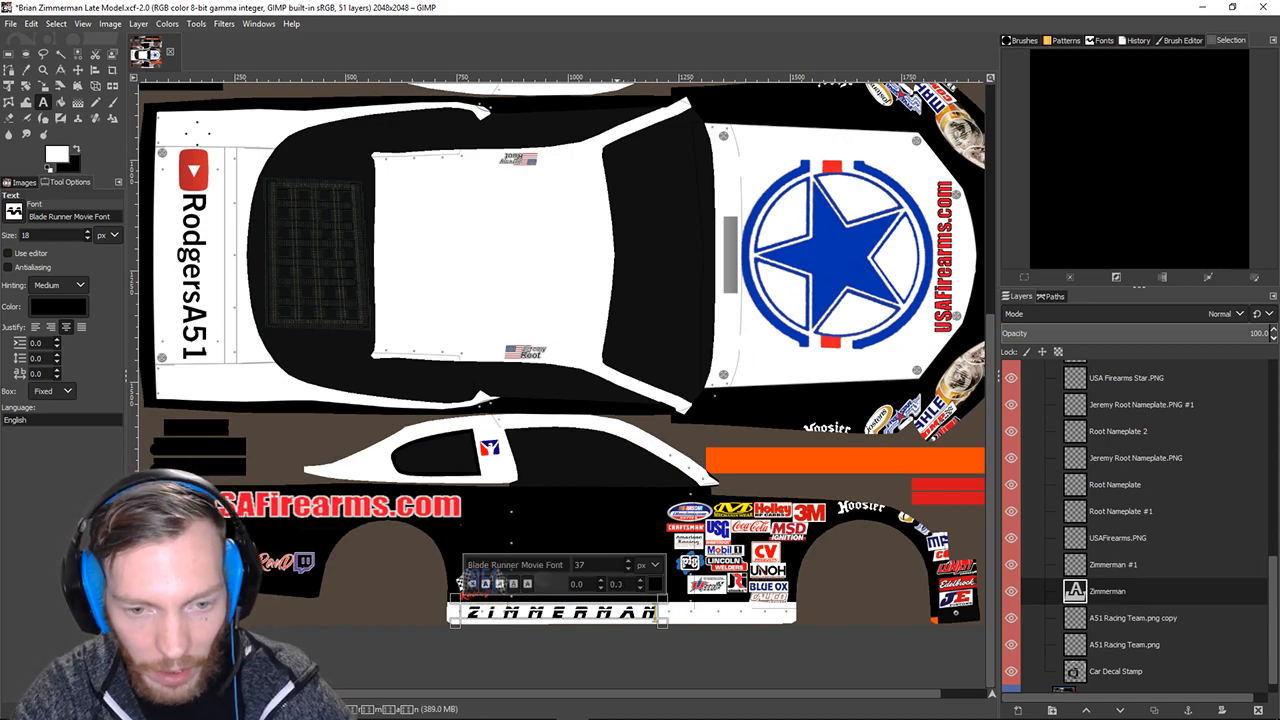
left_click(715, 661)
Type ++ in the new text box, then set ZIMMERMAN's letter spacing to 21.
type("++")
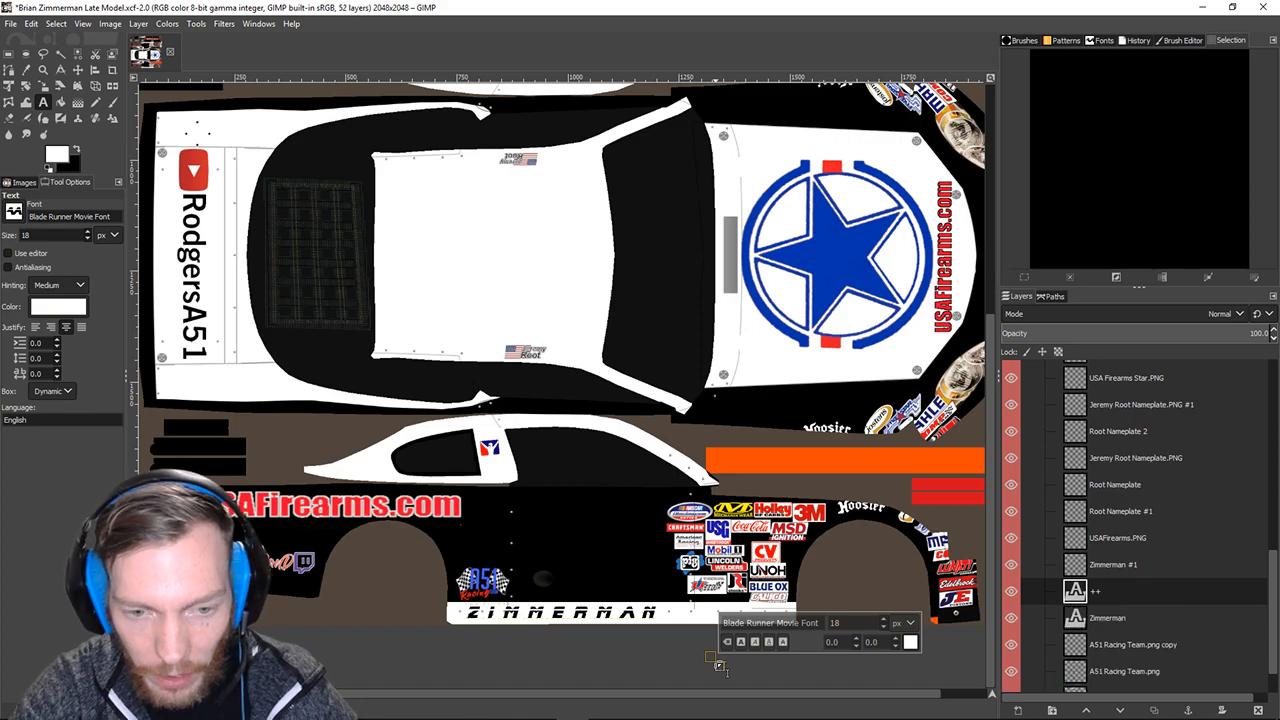
scroll(574, 526, "up", 3)
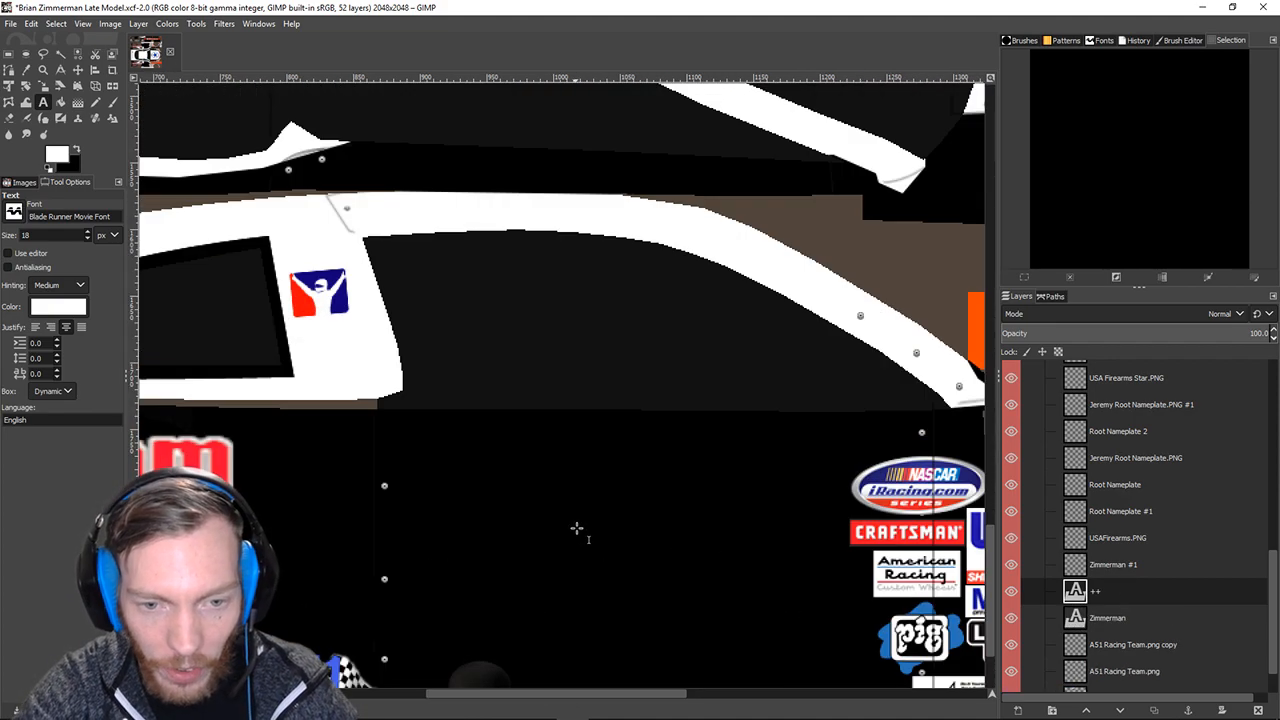
scroll(585, 475, "down", 3)
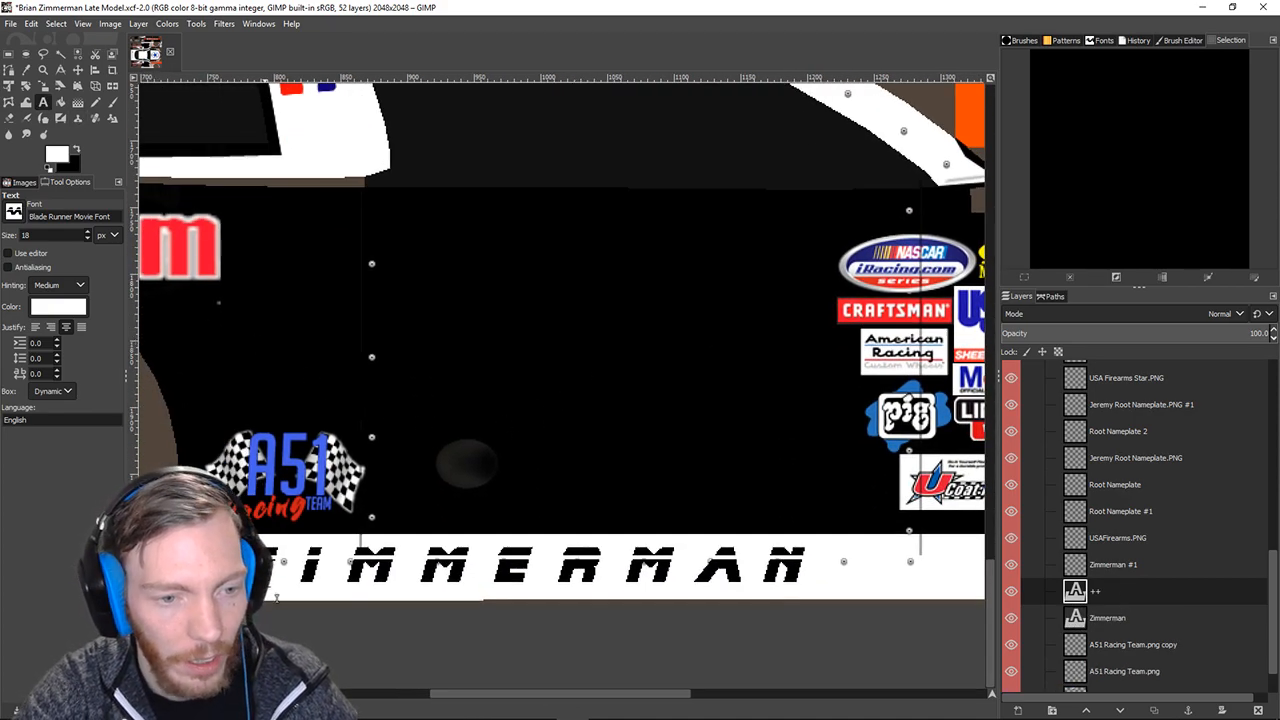
left_click(329, 578)
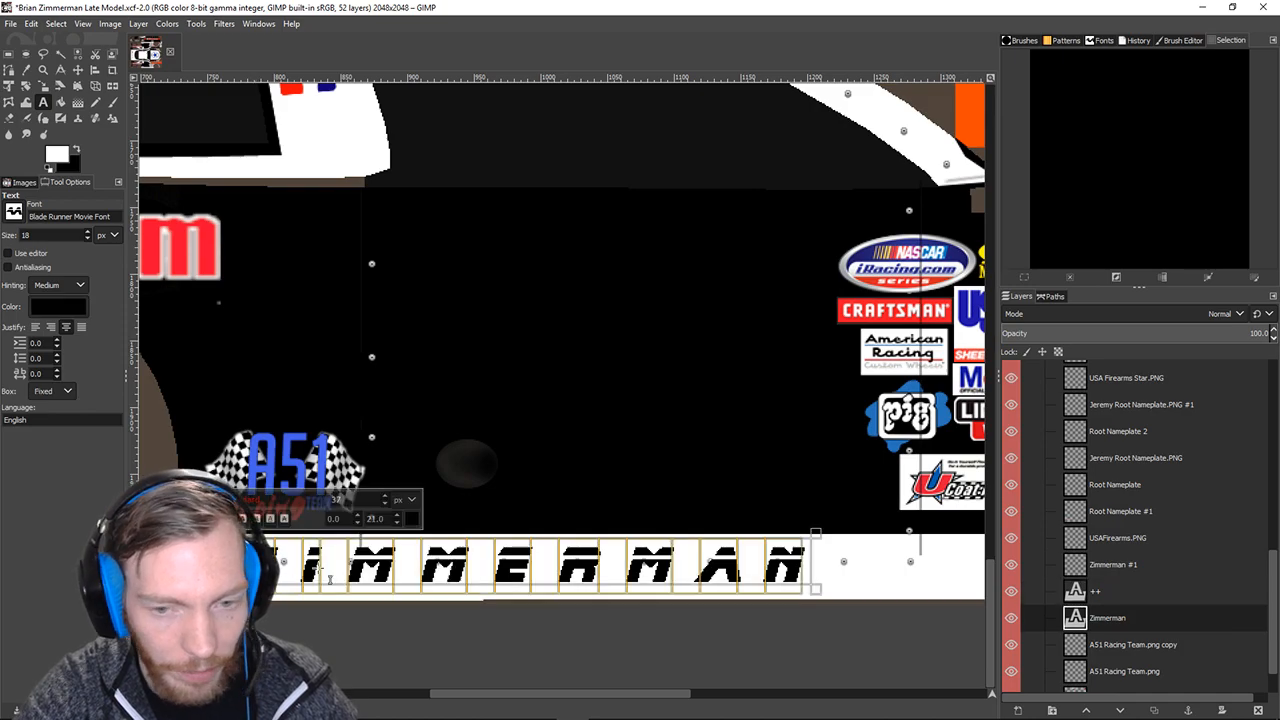
left_click(396, 523)
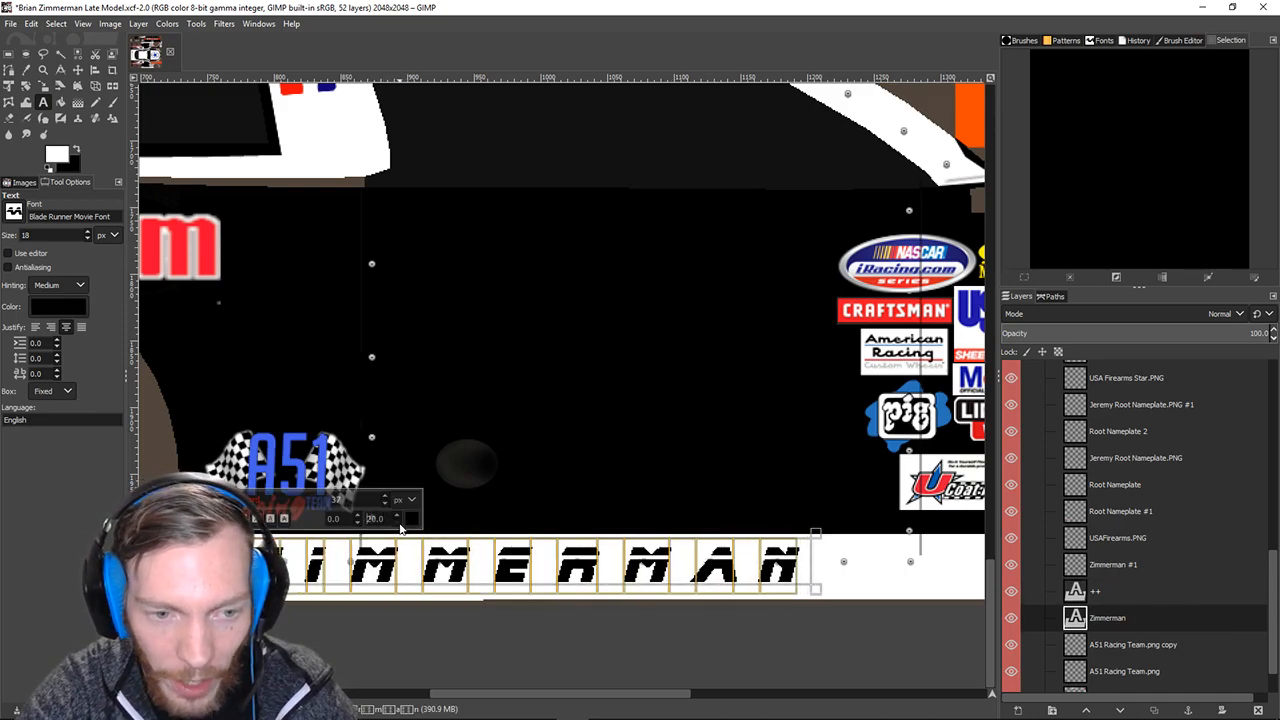
left_click(398, 526)
left_click(399, 515)
left_click(400, 516)
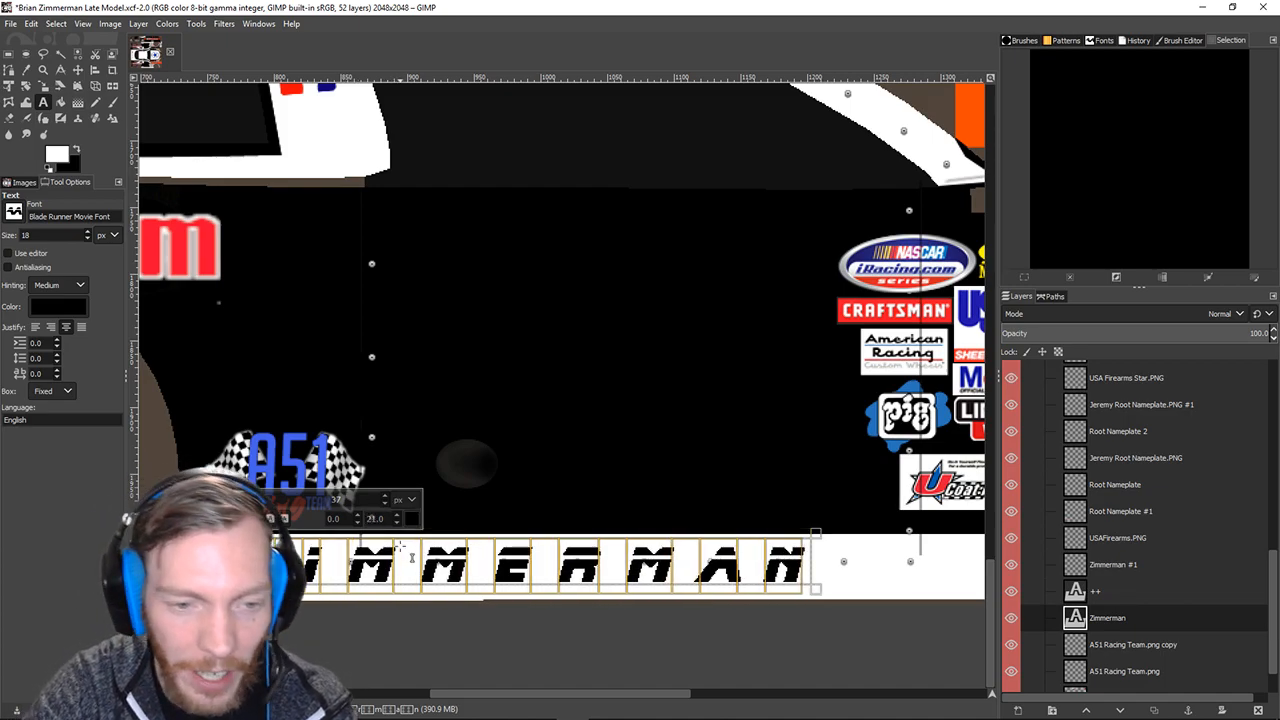
left_click(319, 567)
Replace ZIMMERMAN with ROOT and set its font size to 37.
left_click_drag(300, 567, 812, 588)
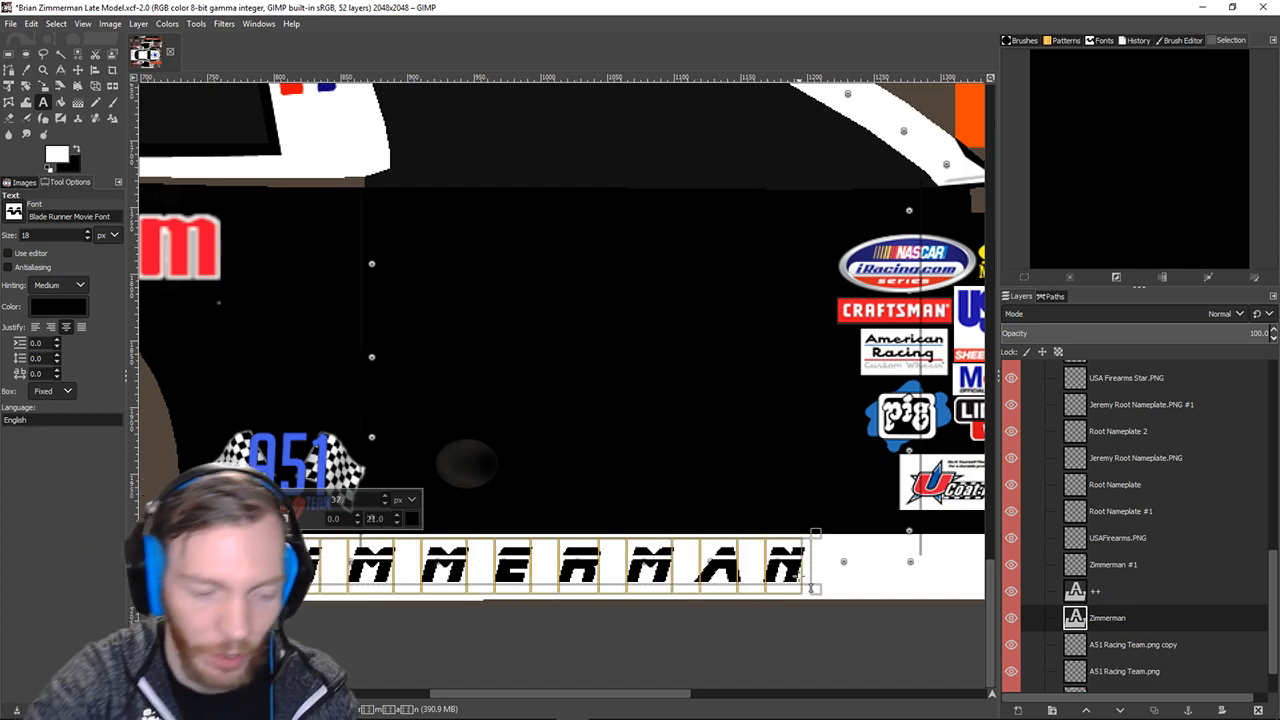
type("root")
left_click_drag(567, 557, 474, 556)
scroll(385, 500, "up", 12)
scroll(385, 500, "up", 7)
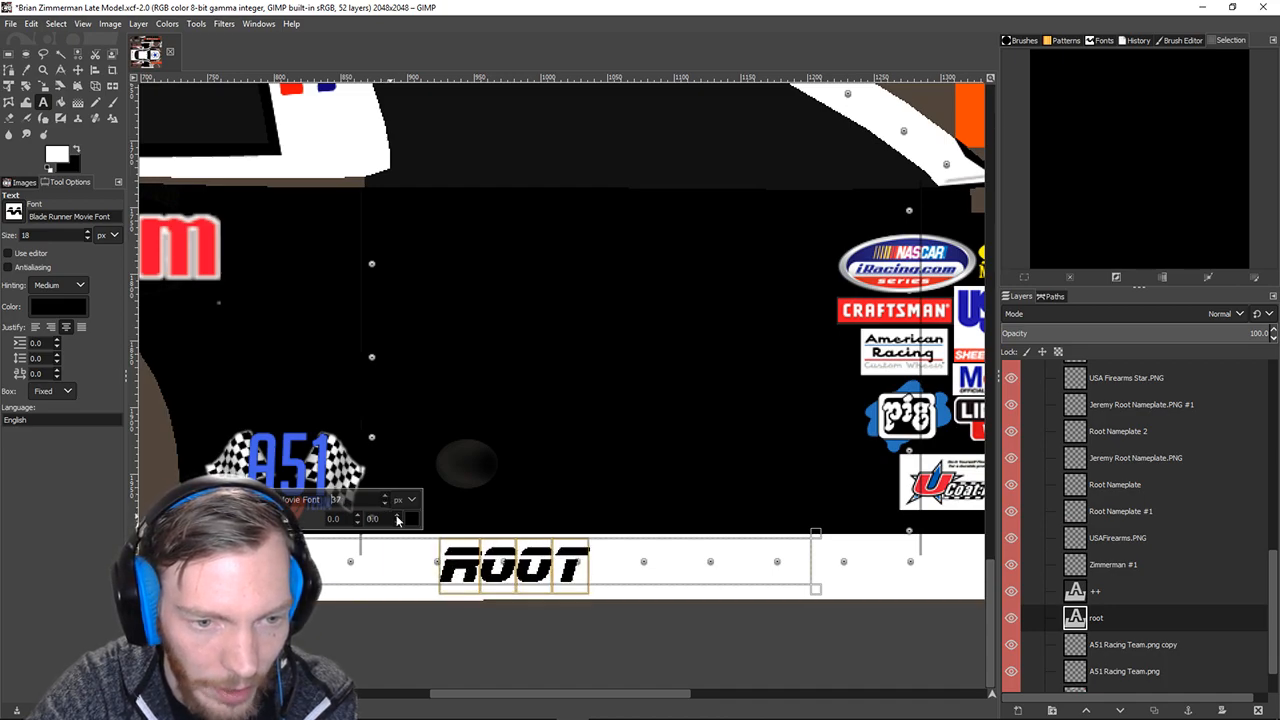
scroll(397, 518, "up", 20)
scroll(397, 520, "down", 10)
scroll(397, 520, "down", 10)
scroll(397, 518, "down", 6)
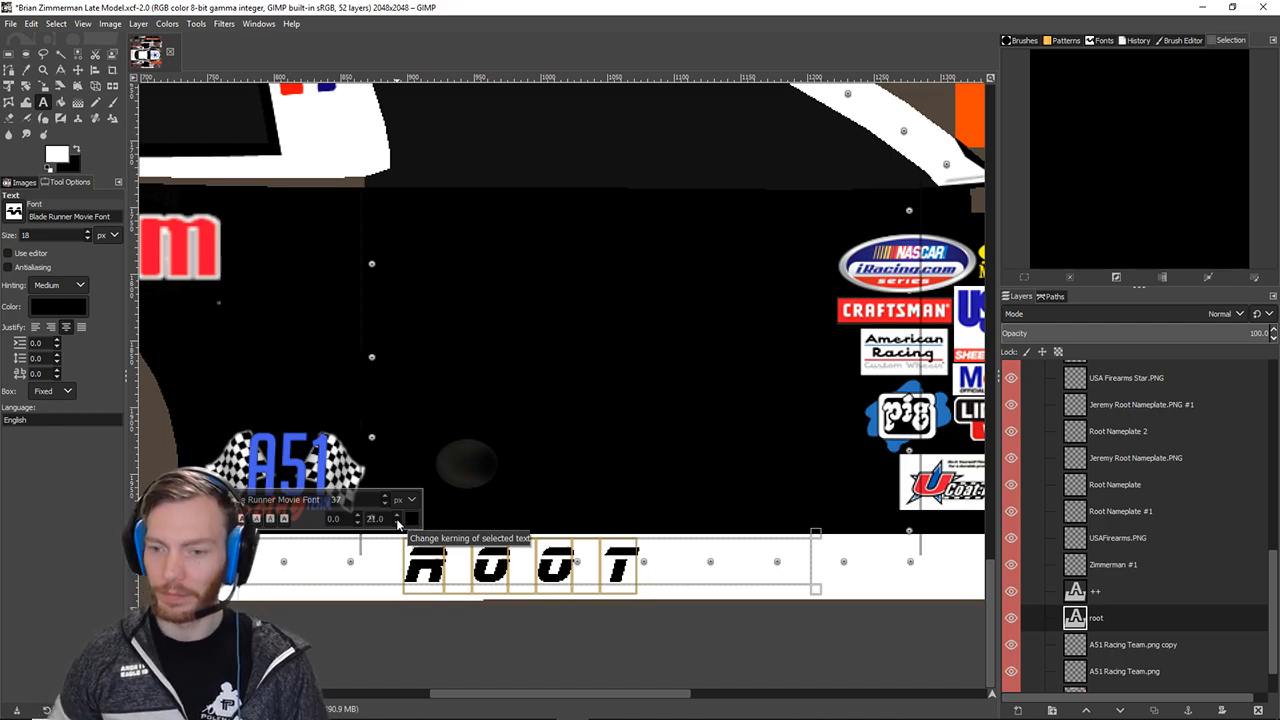
Delete the stray ++ text layer and undo the accidental ROOT text-box stretch.
right_click(1077, 592)
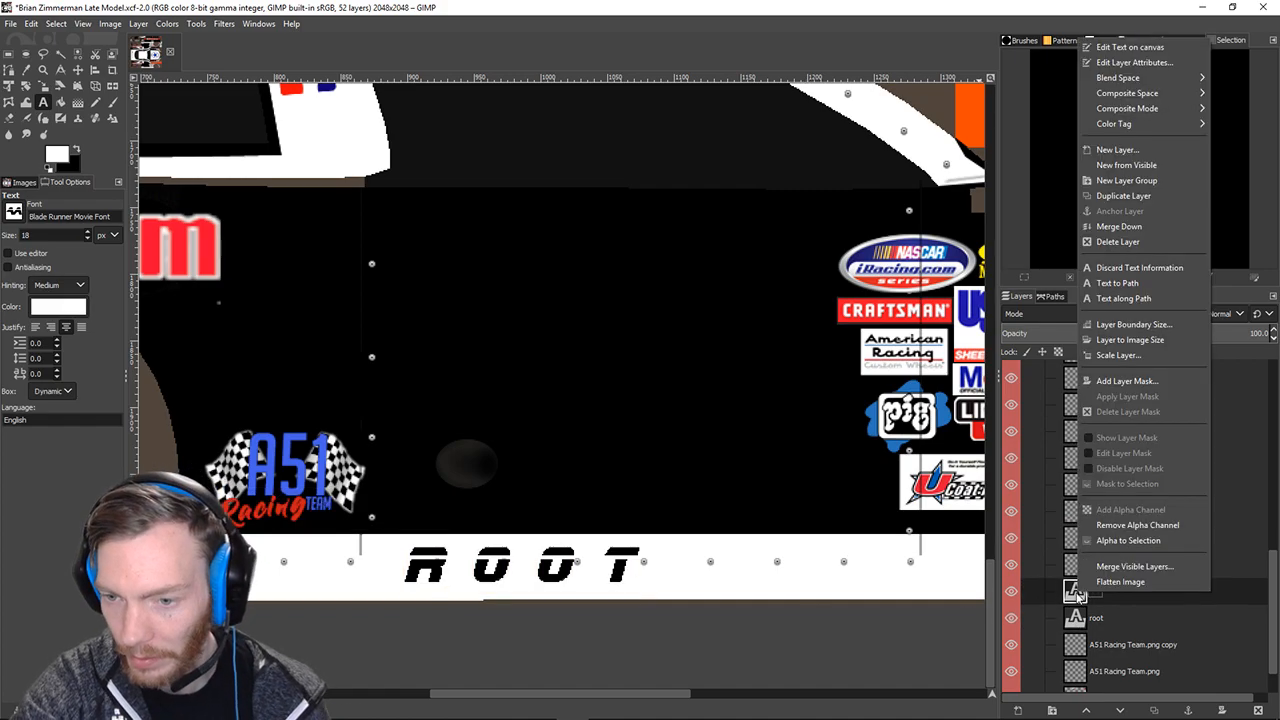
left_click(1111, 250)
left_click_drag(642, 598, 832, 604)
key("ctrl+z")
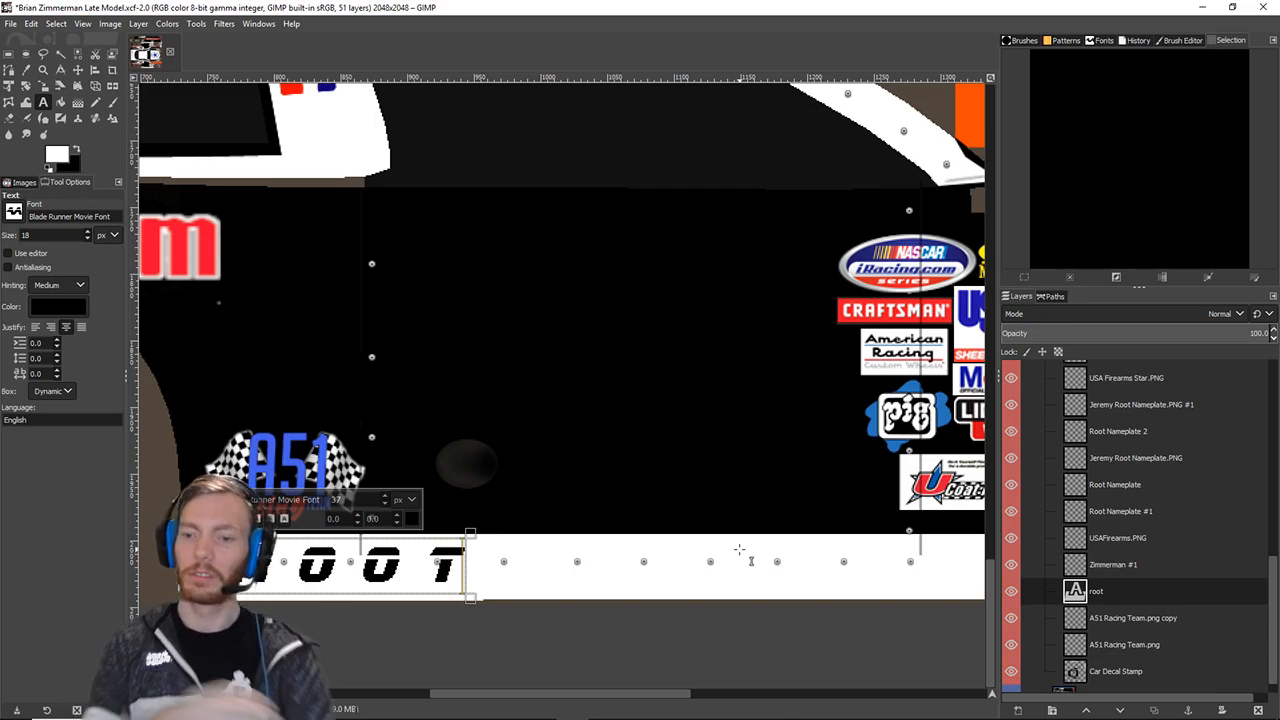
right_click(1099, 596)
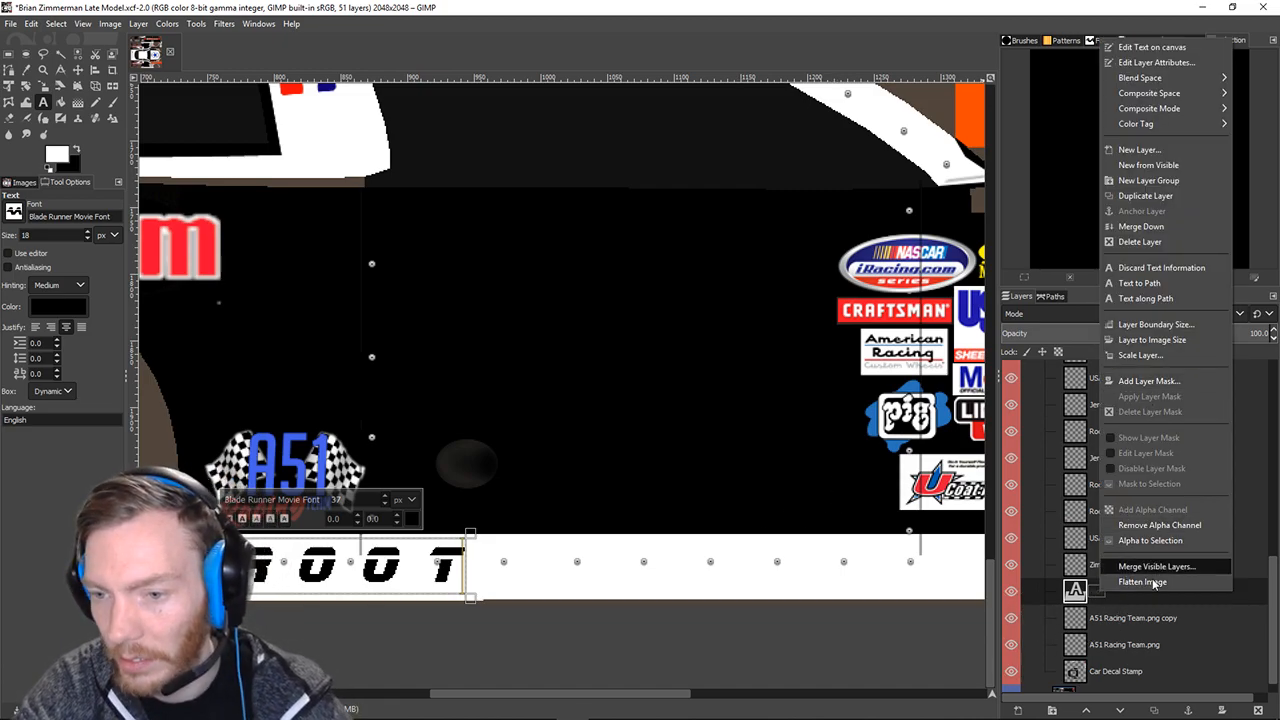
left_click(860, 663)
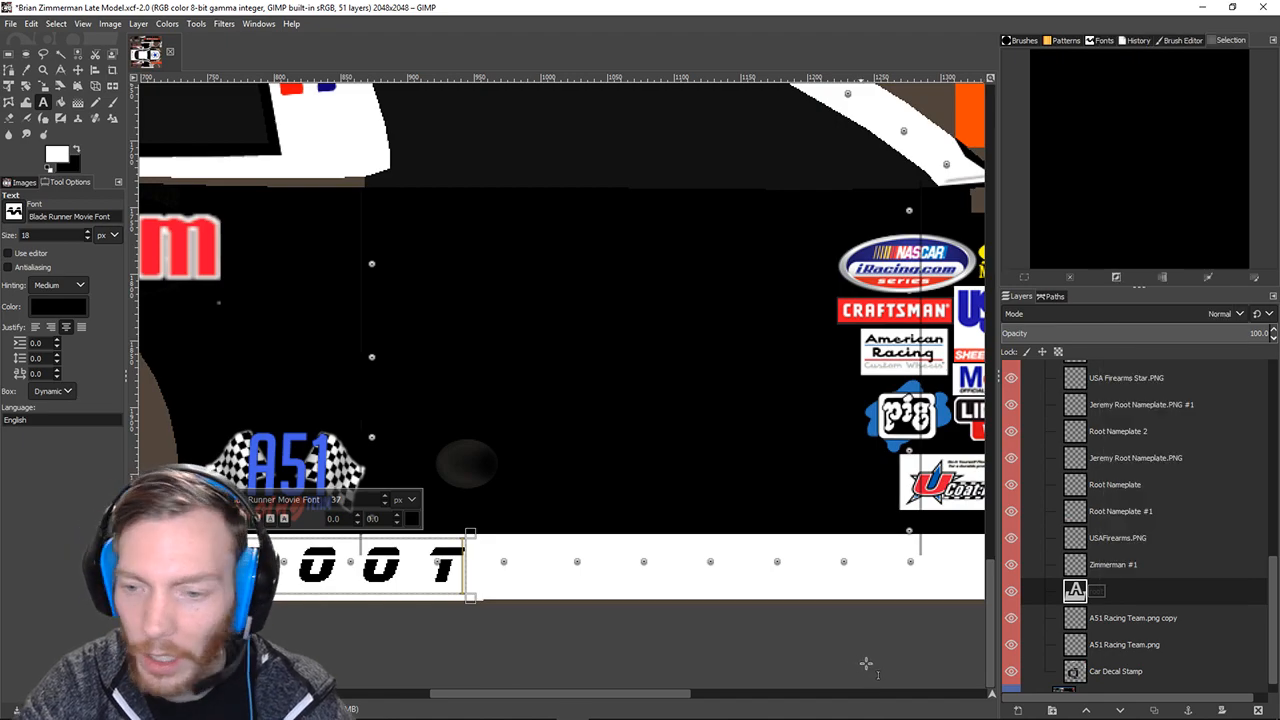
right_click(1098, 586)
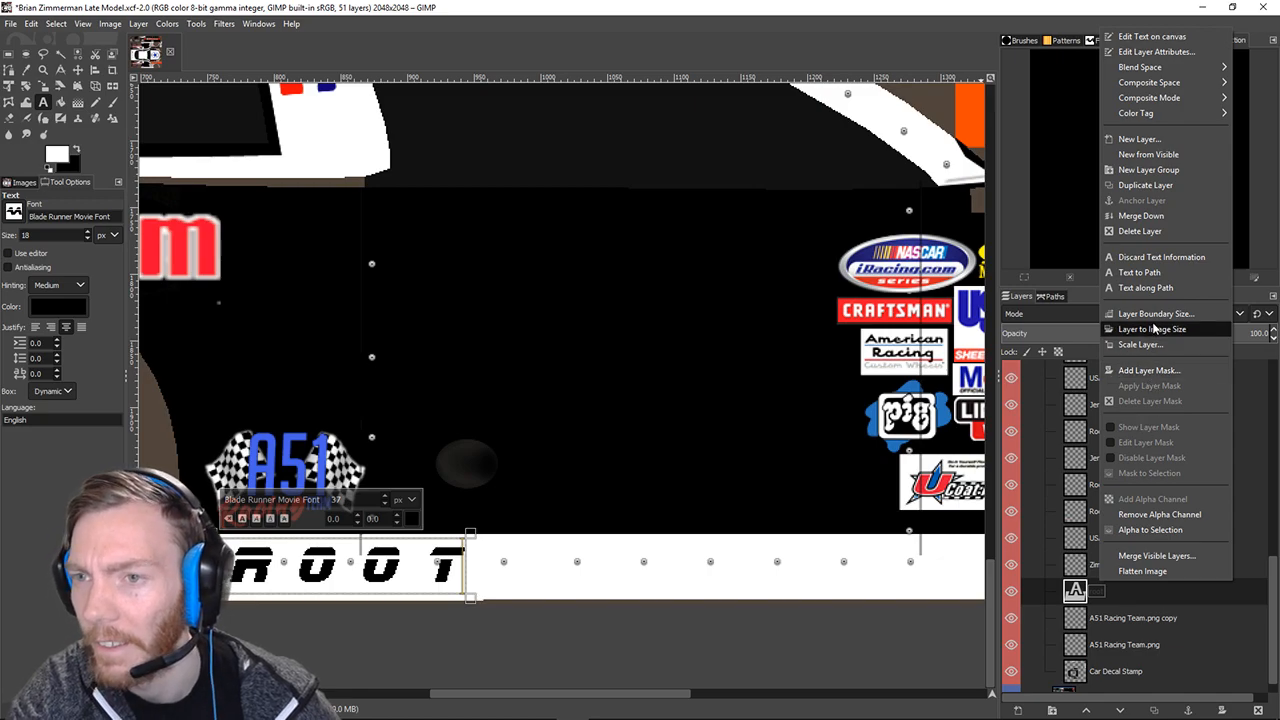
Append '37 Font 21 Spacing' to the root layer's name in Edit Layer Attributes.
left_click(1155, 53)
left_click_drag(1100, 17, 828, 274)
left_click(781, 320)
type("3")
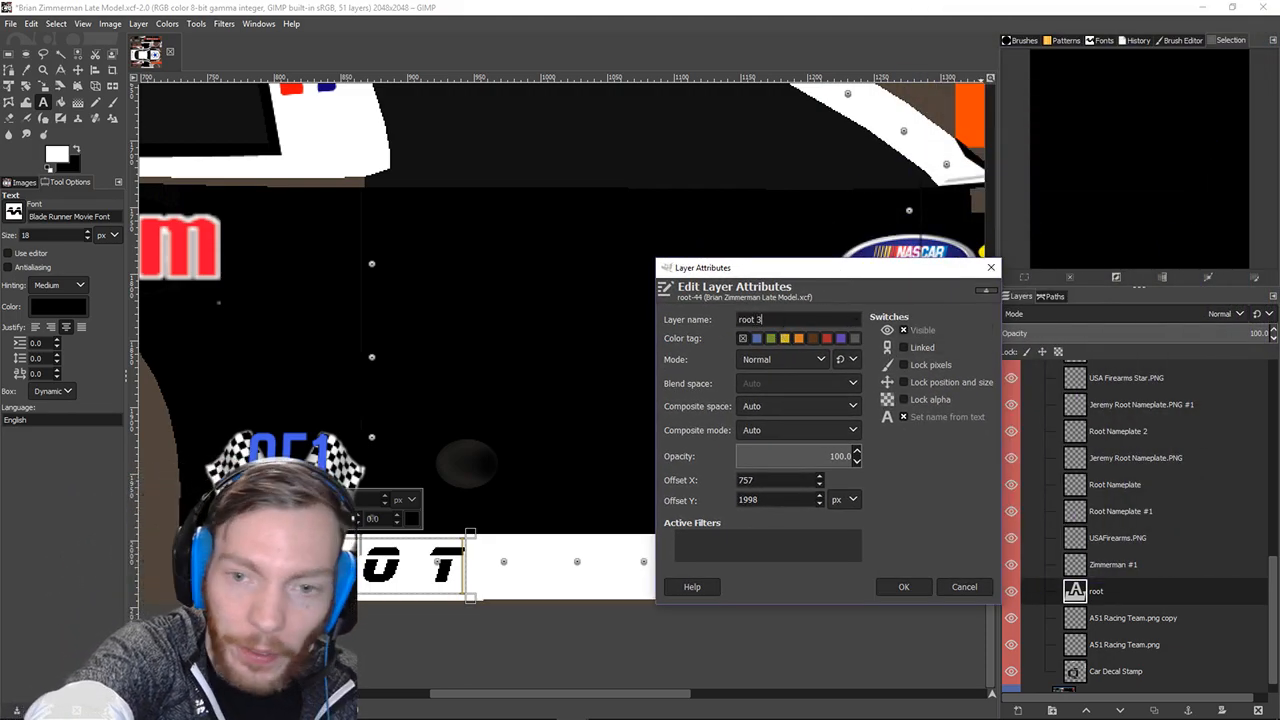
type("7 Fo")
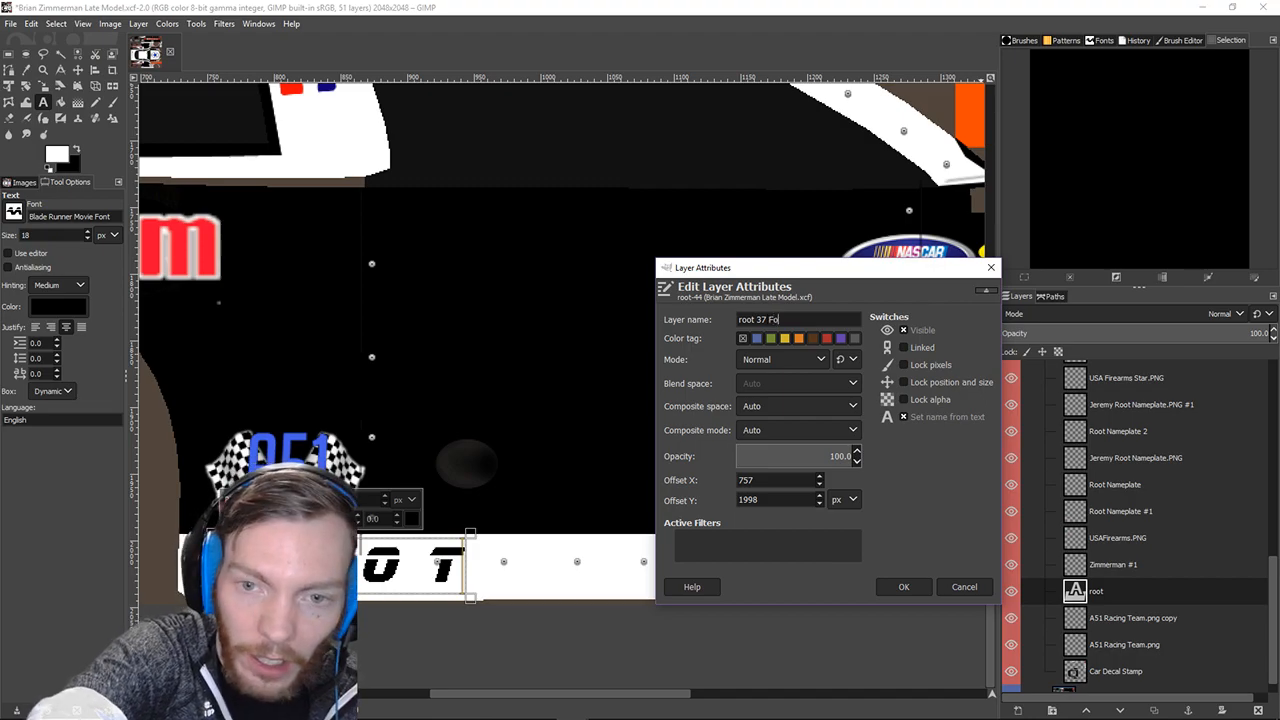
type("nt 21 Spacing")
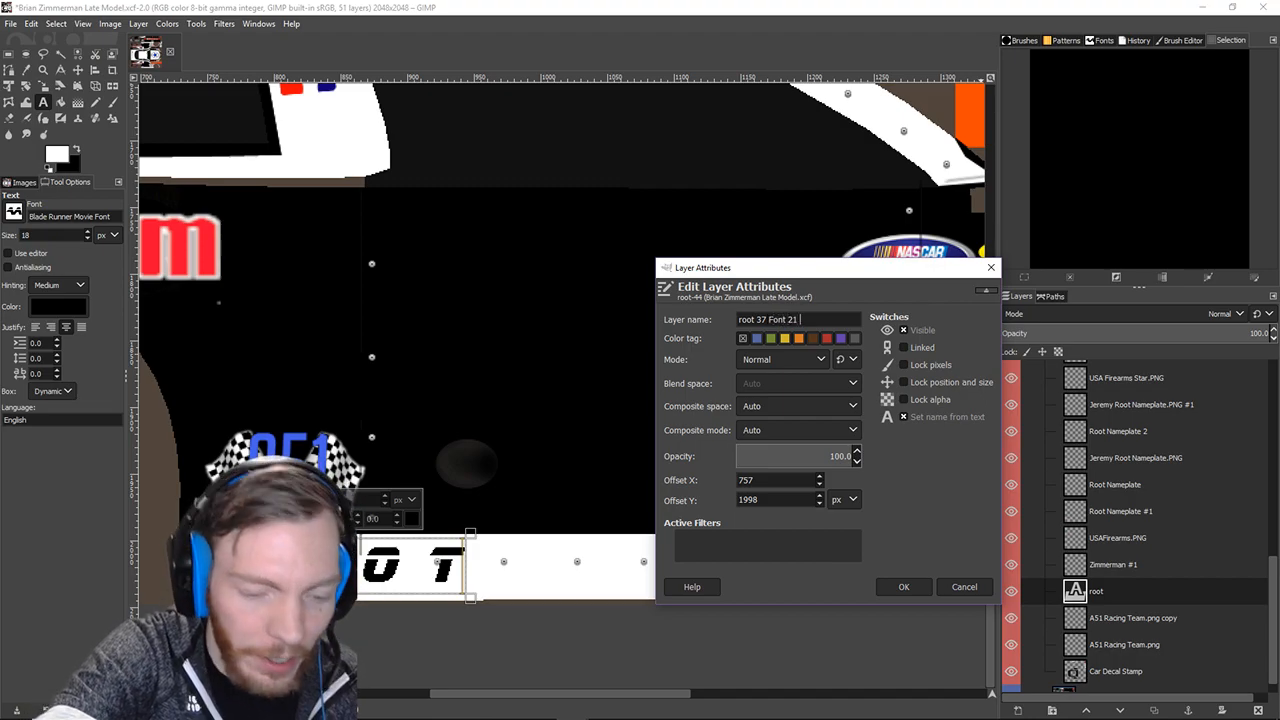
left_click(903, 587)
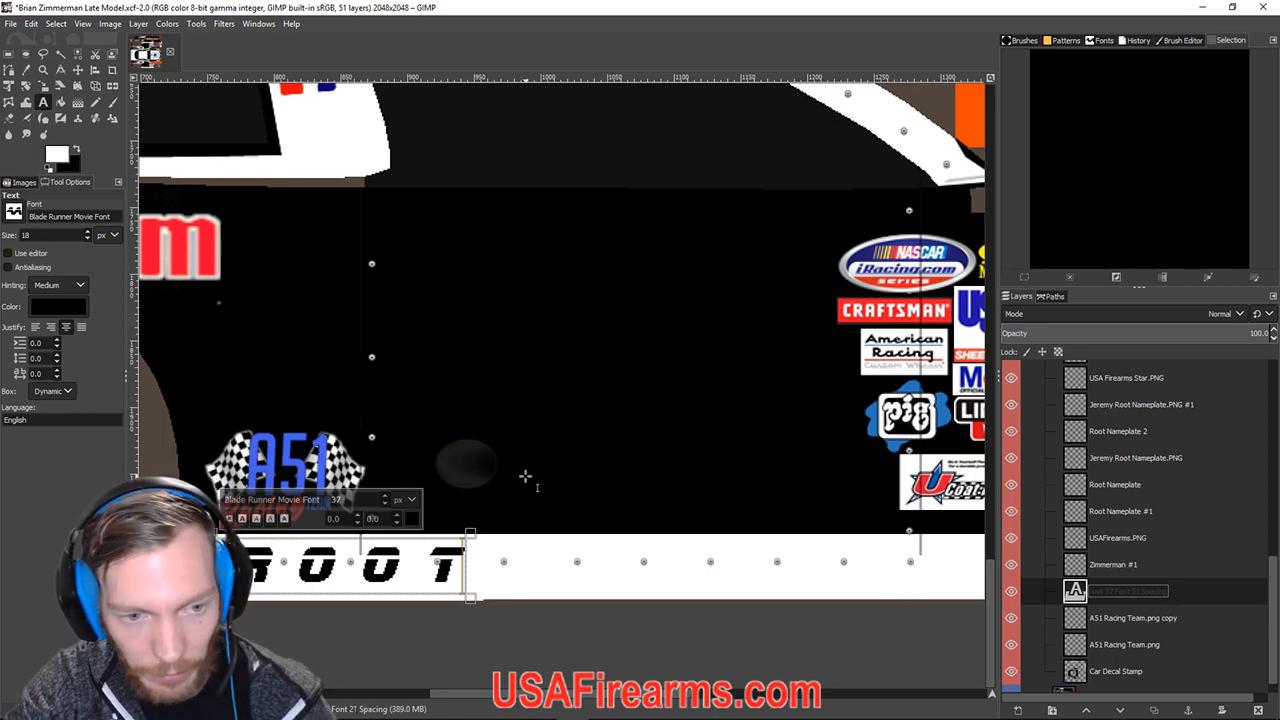
scroll(524, 476, "up", 8)
scroll(505, 476, "up", 4)
scroll(515, 478, "down", 8)
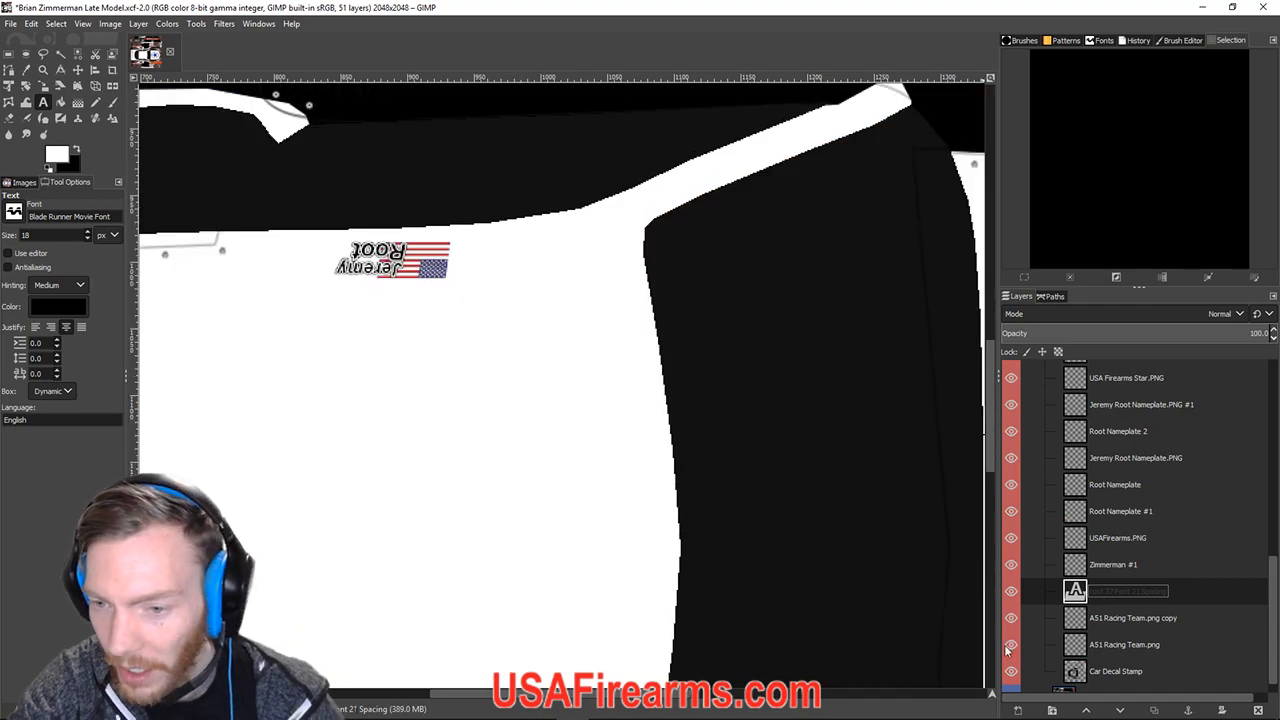
Select the Zimmerman #1 layer and highlight its ZIMMERMAN lettering on the white bar.
left_click(1103, 566)
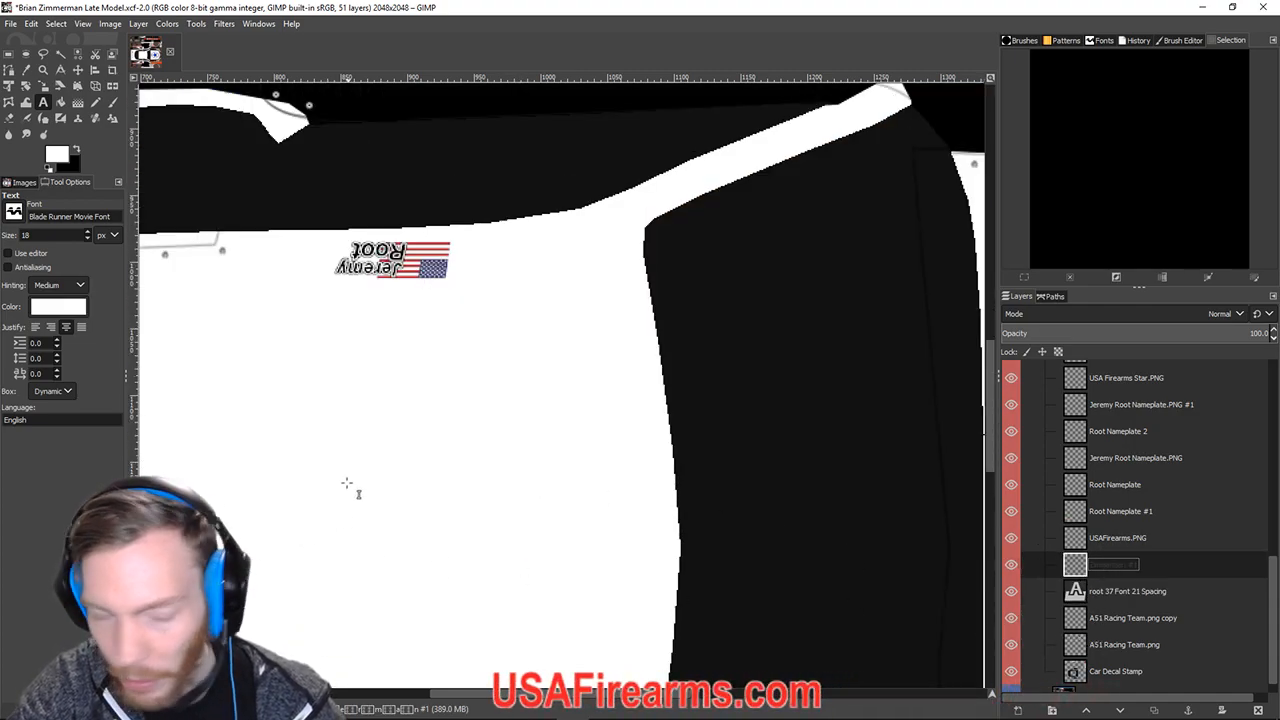
scroll(345, 485, "up", 6)
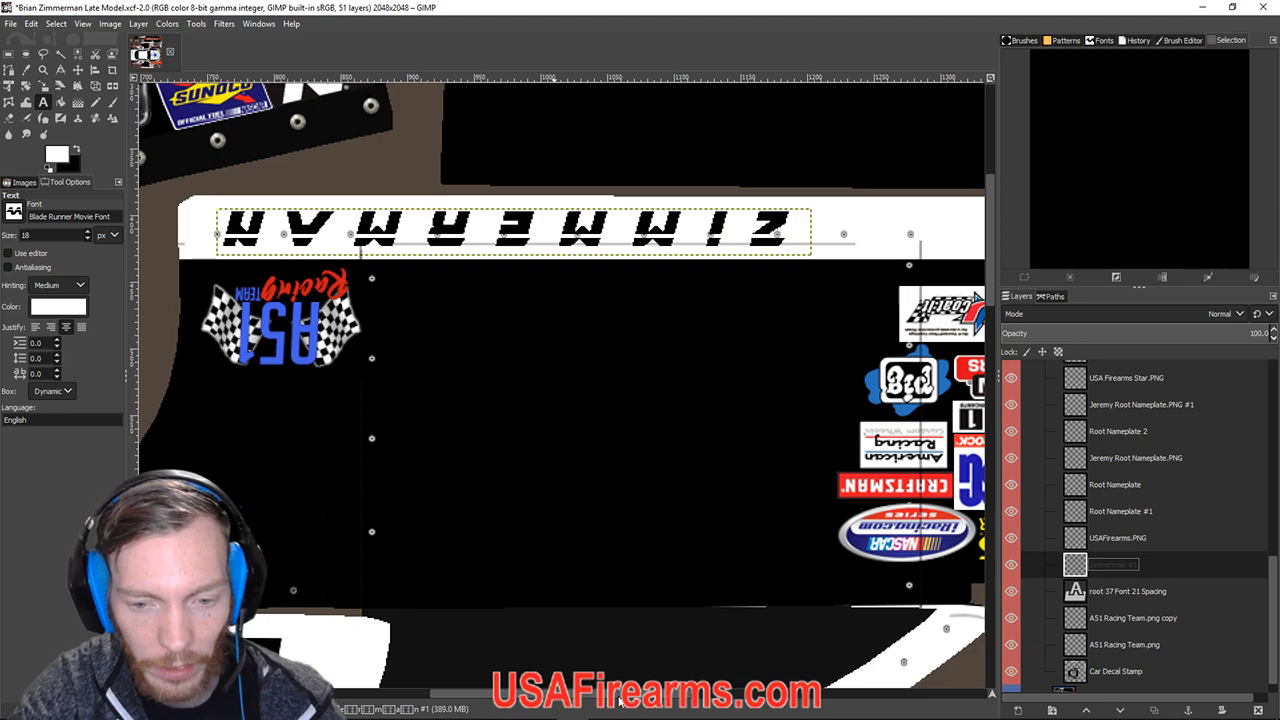
left_click_drag(618, 697, 582, 694)
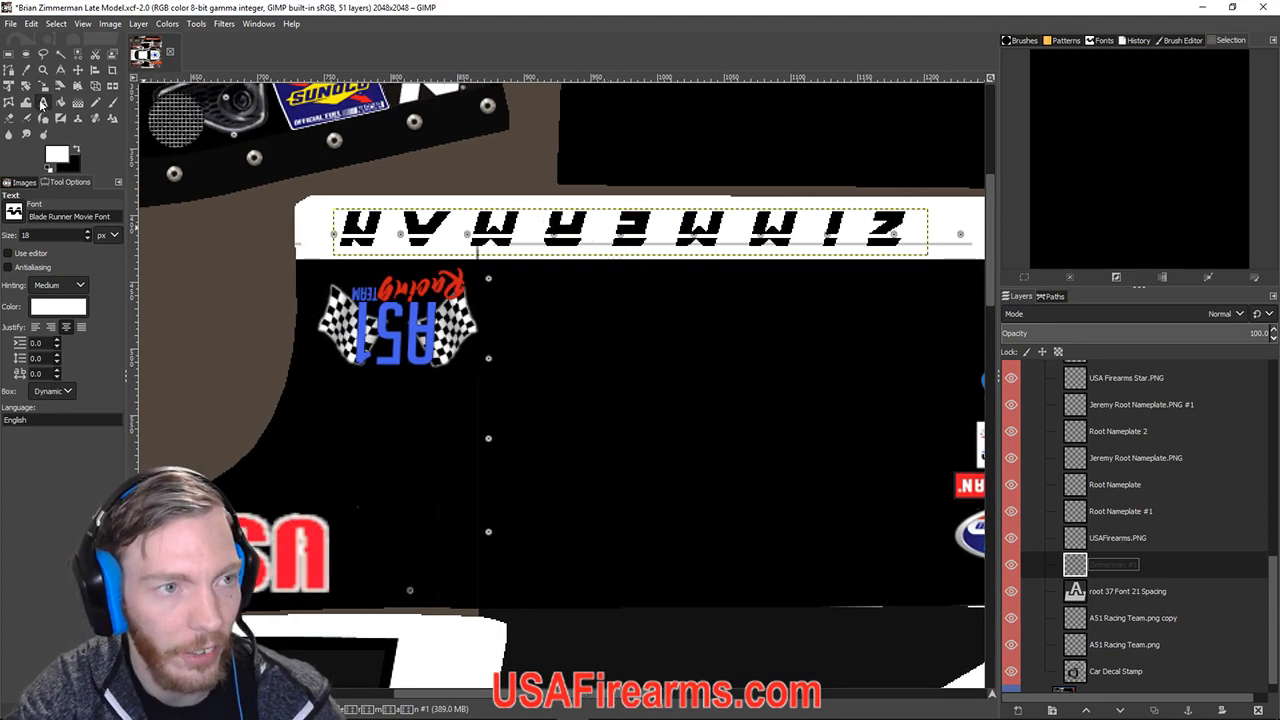
left_click(352, 229)
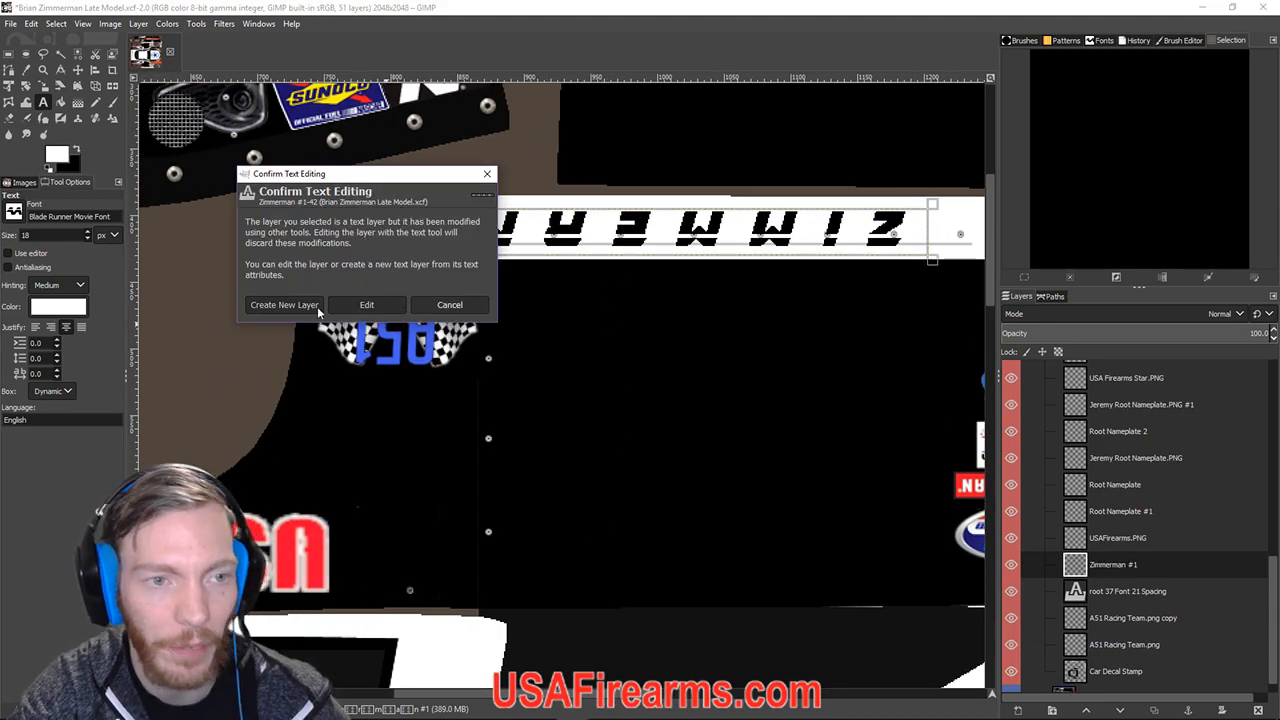
left_click(367, 302)
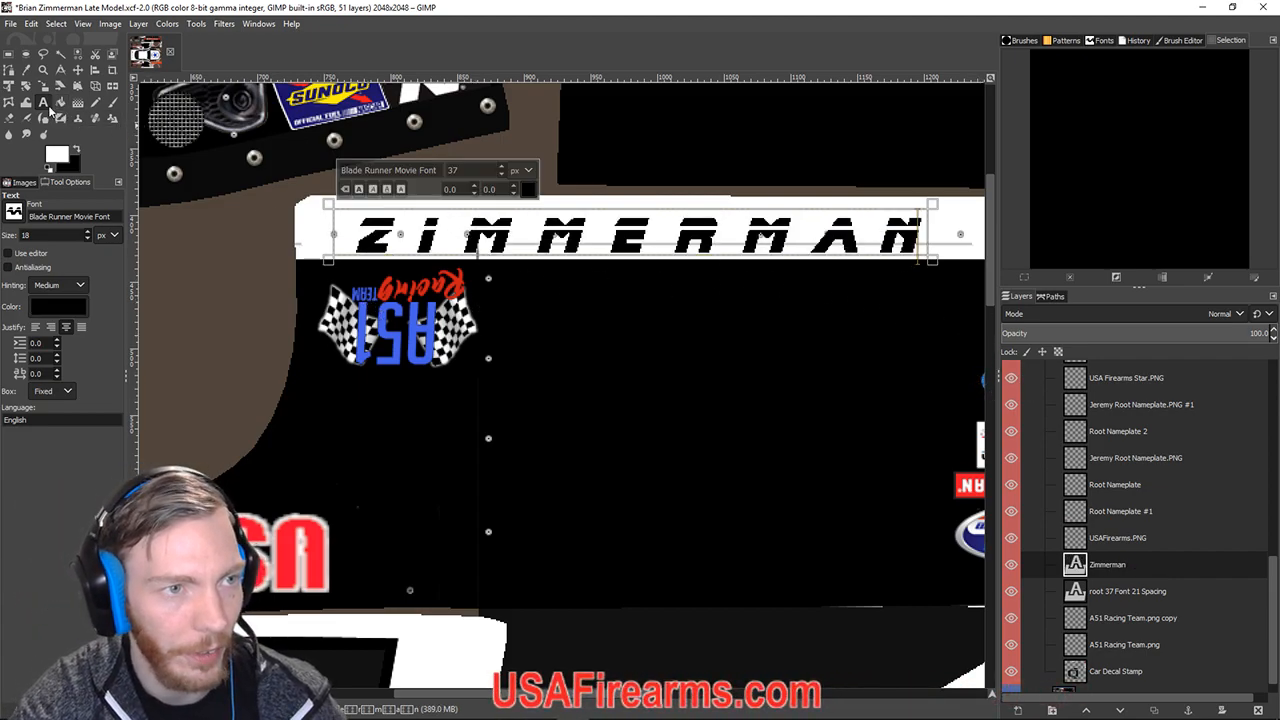
left_click(472, 245)
left_click_drag(350, 231, 915, 252)
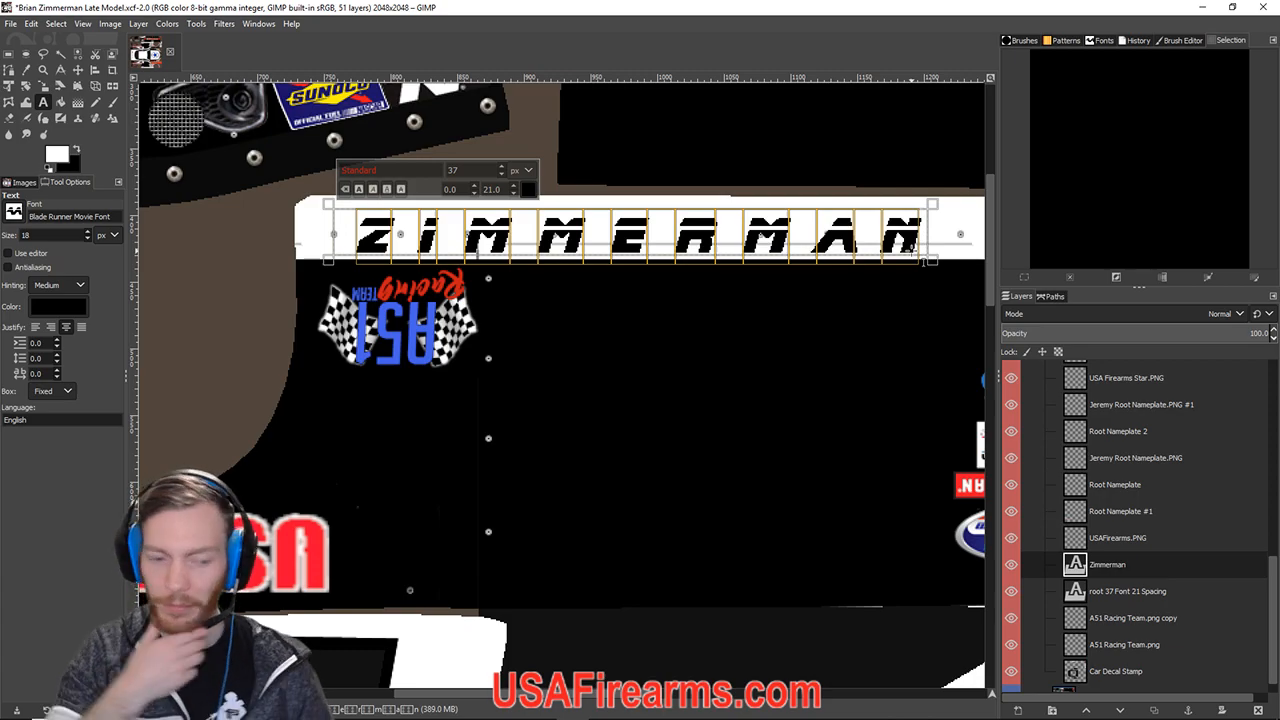
Replace it with ROOT at 37 px with 21.0 letter spacing.
type("root")
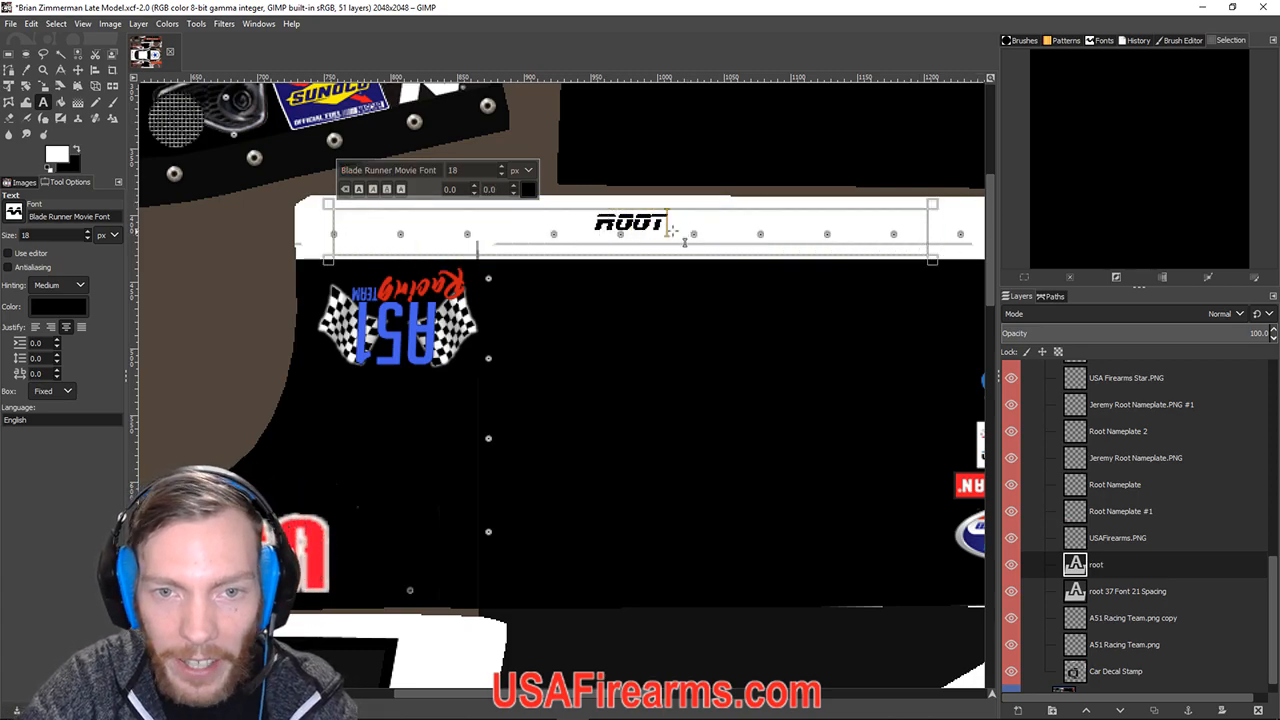
left_click_drag(686, 240, 565, 225)
scroll(501, 169, "up", 10)
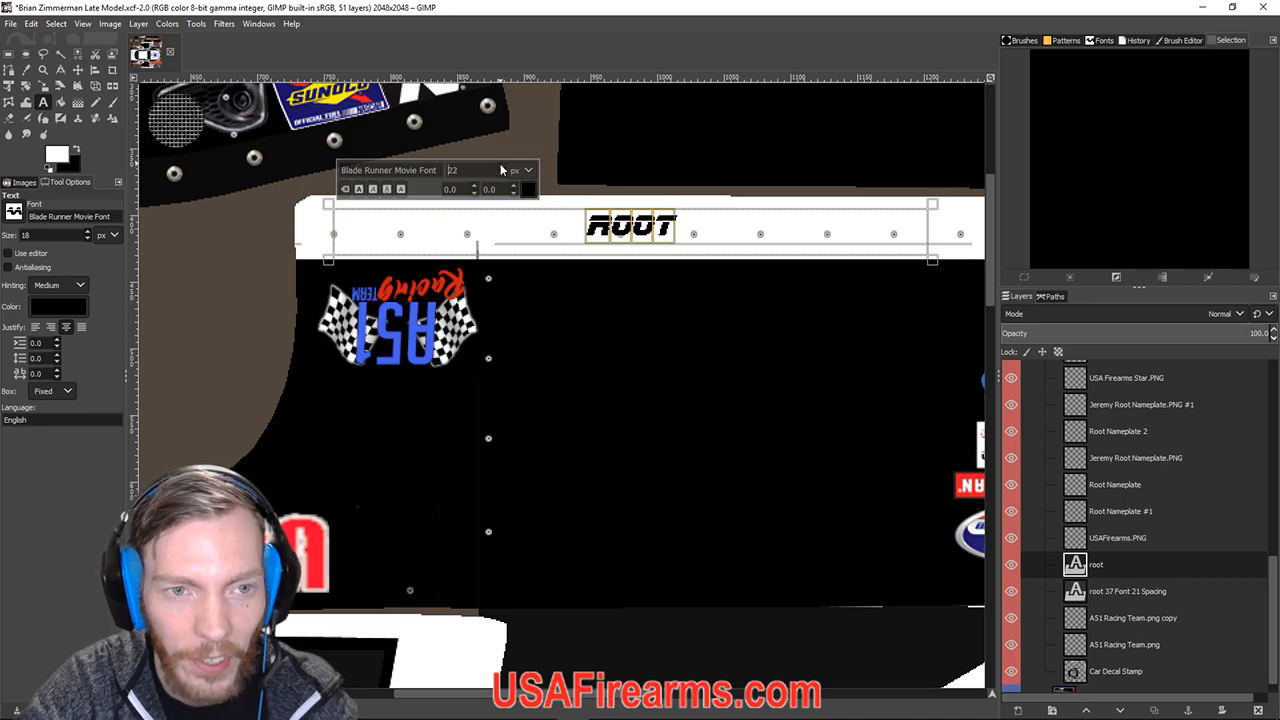
scroll(501, 169, "up", 9)
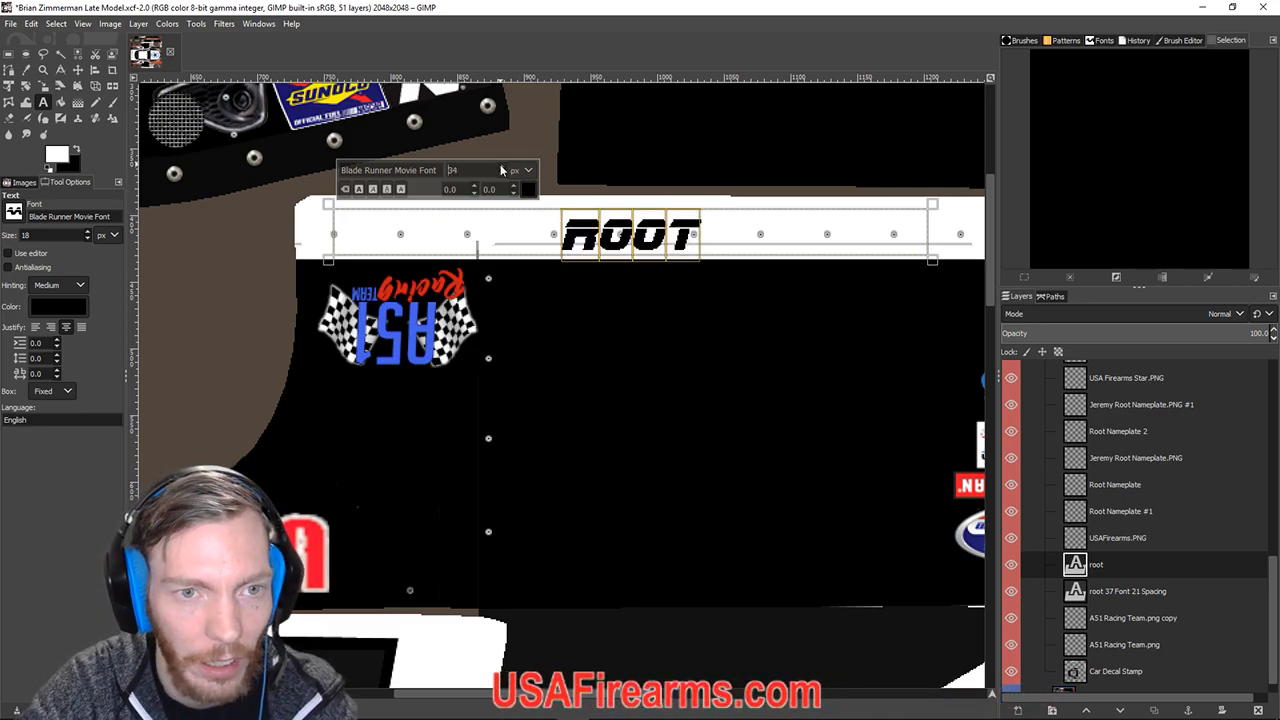
scroll(514, 189, "up", 18)
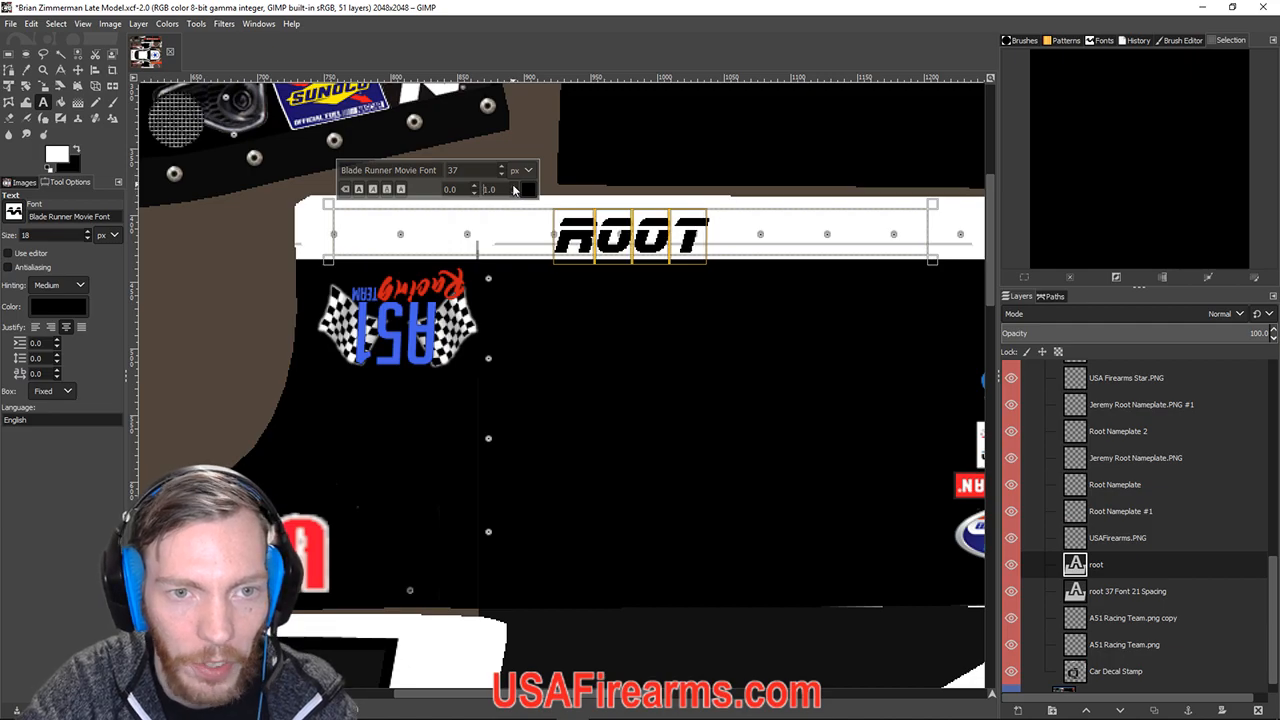
scroll(514, 189, "up", 3)
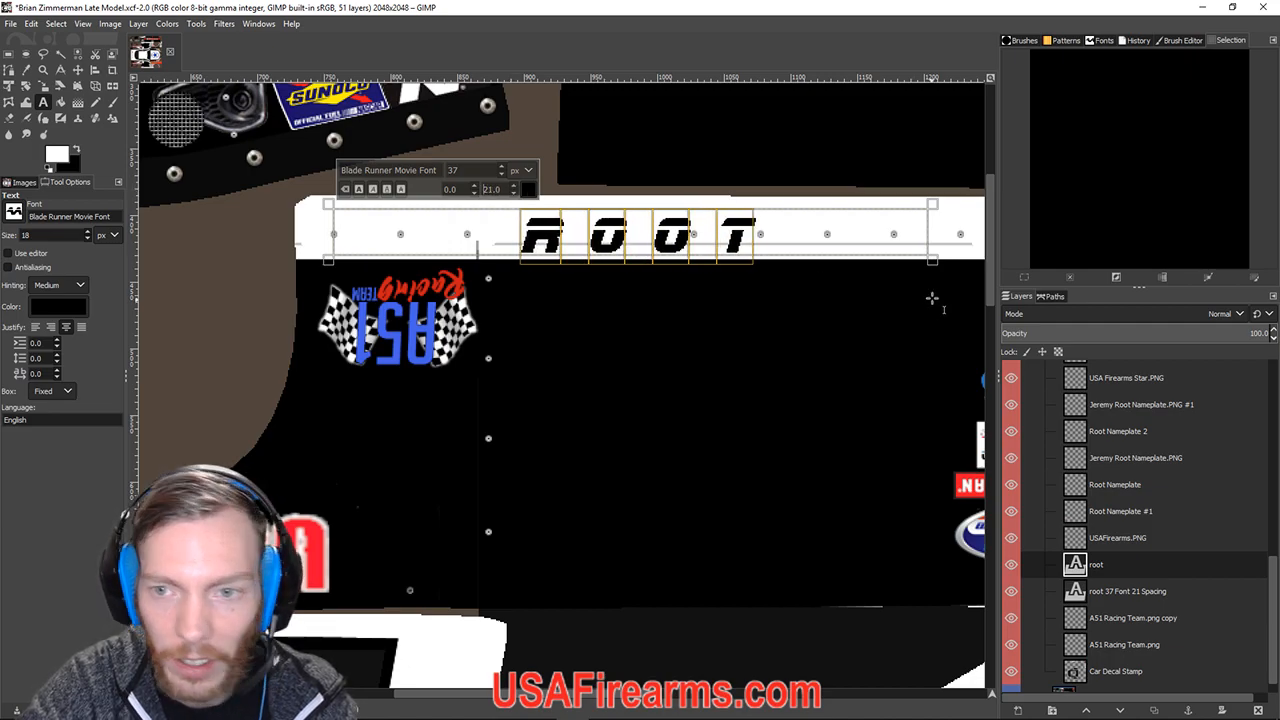
left_click(931, 261)
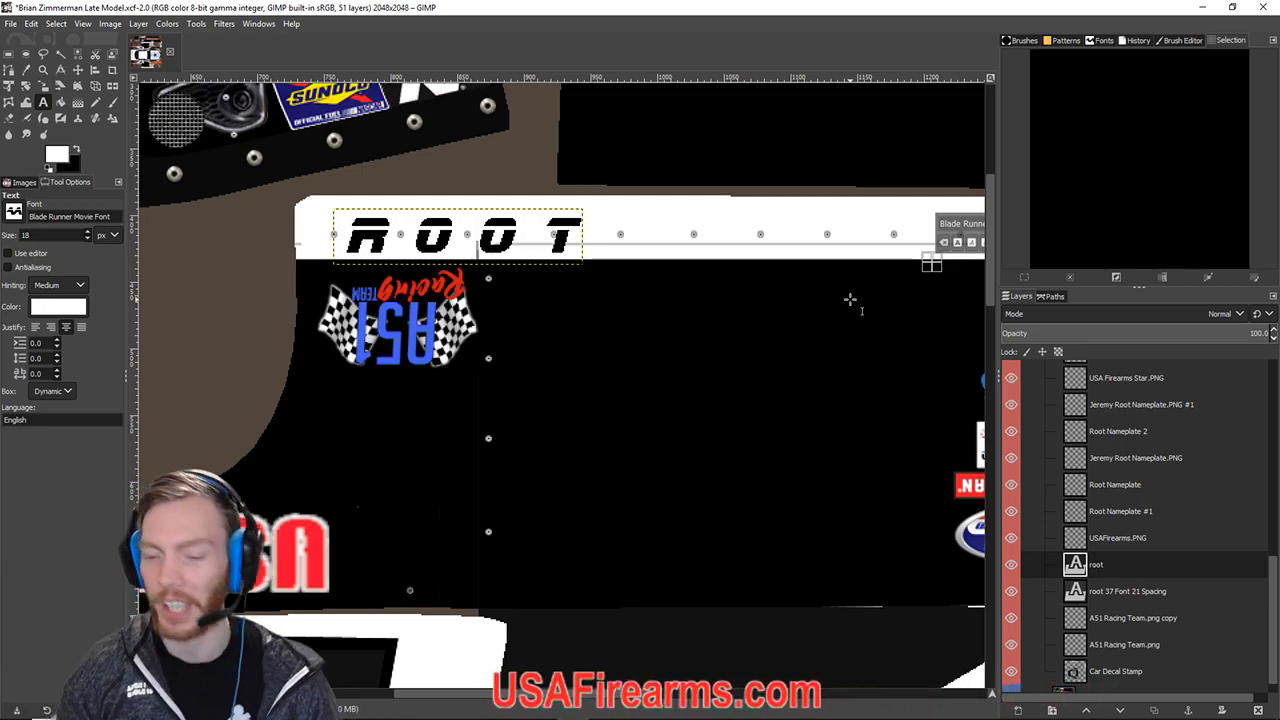
Rotate the root text layer 180° via Layer > Transform.
double_click(1108, 566)
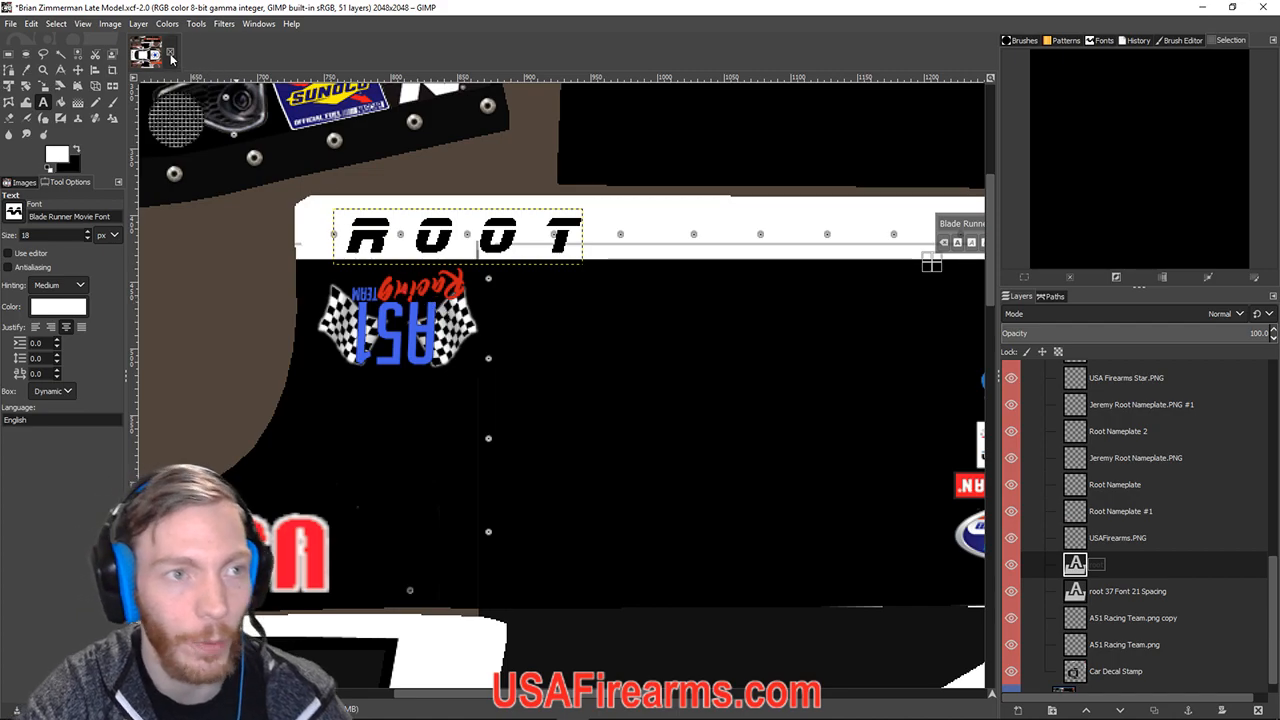
left_click(136, 26)
mouse_move(242, 264)
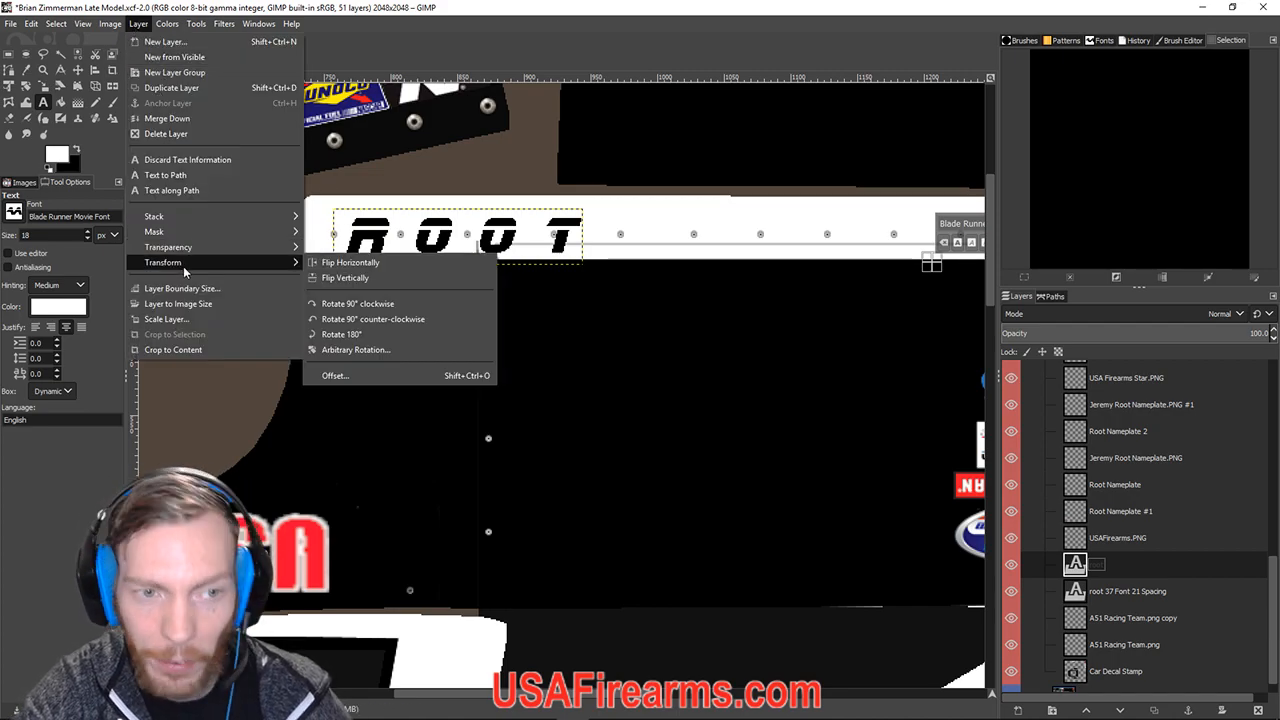
left_click(335, 334)
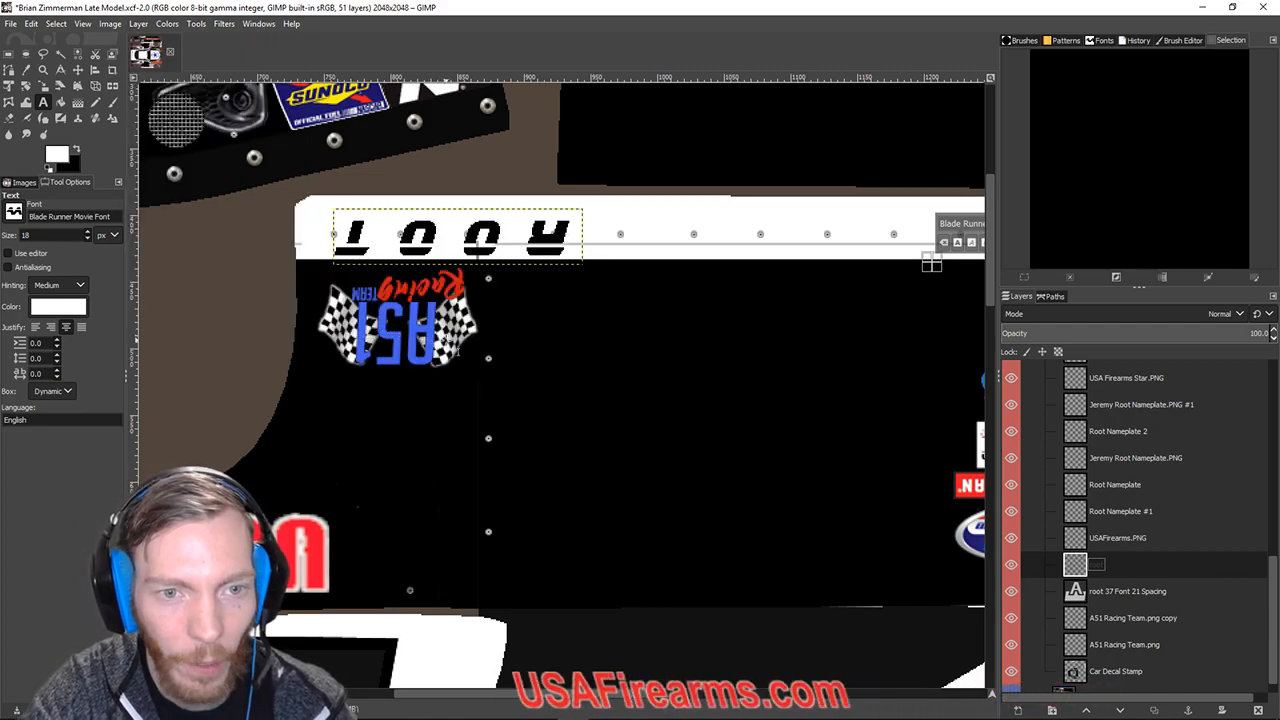
Nudge the ROOT text about 2 px up and 5 px right with the Move tool.
left_click(77, 69)
left_click(512, 240)
scroll(534, 260, "down", 20)
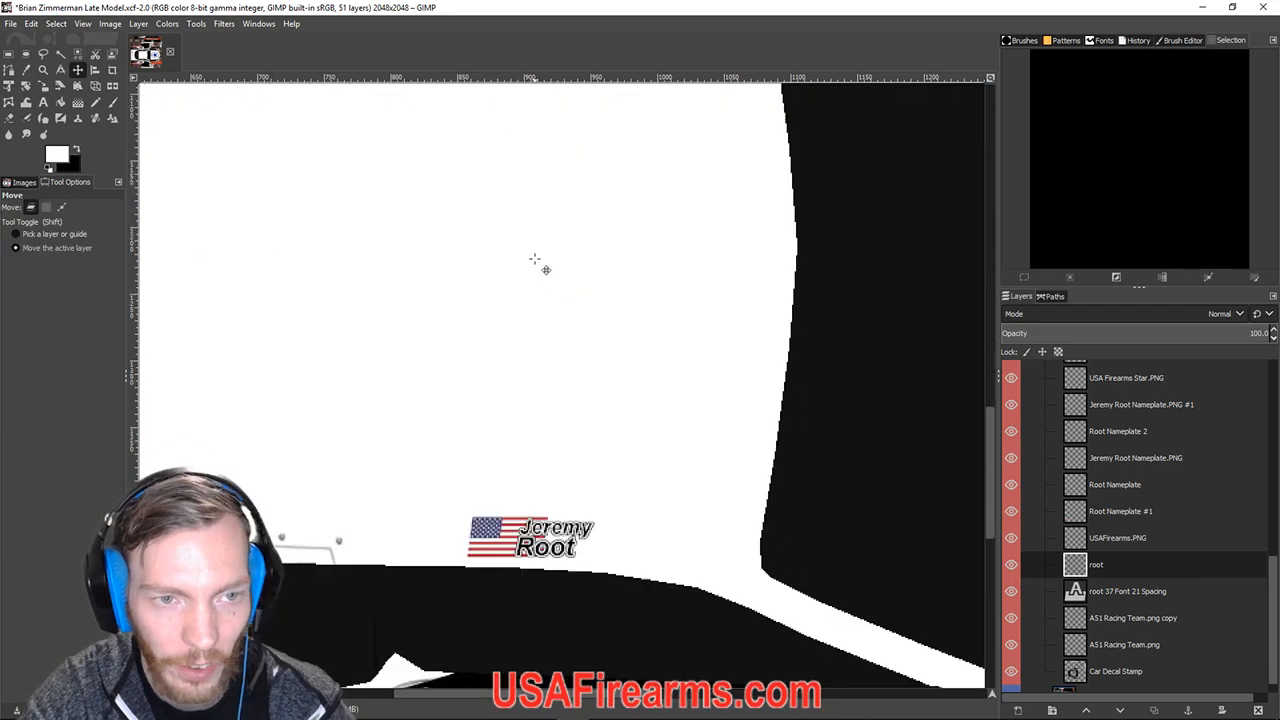
scroll(534, 260, "up", 20)
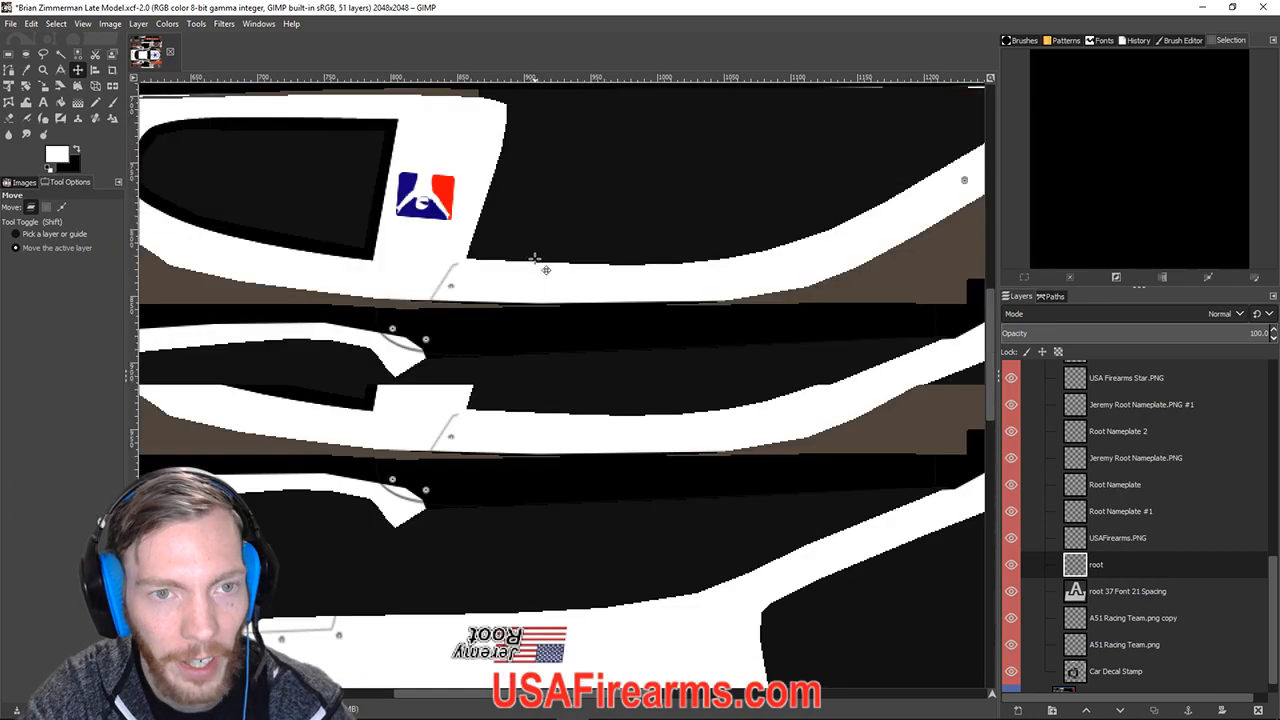
key("Up")
key("Up")
key("Up")
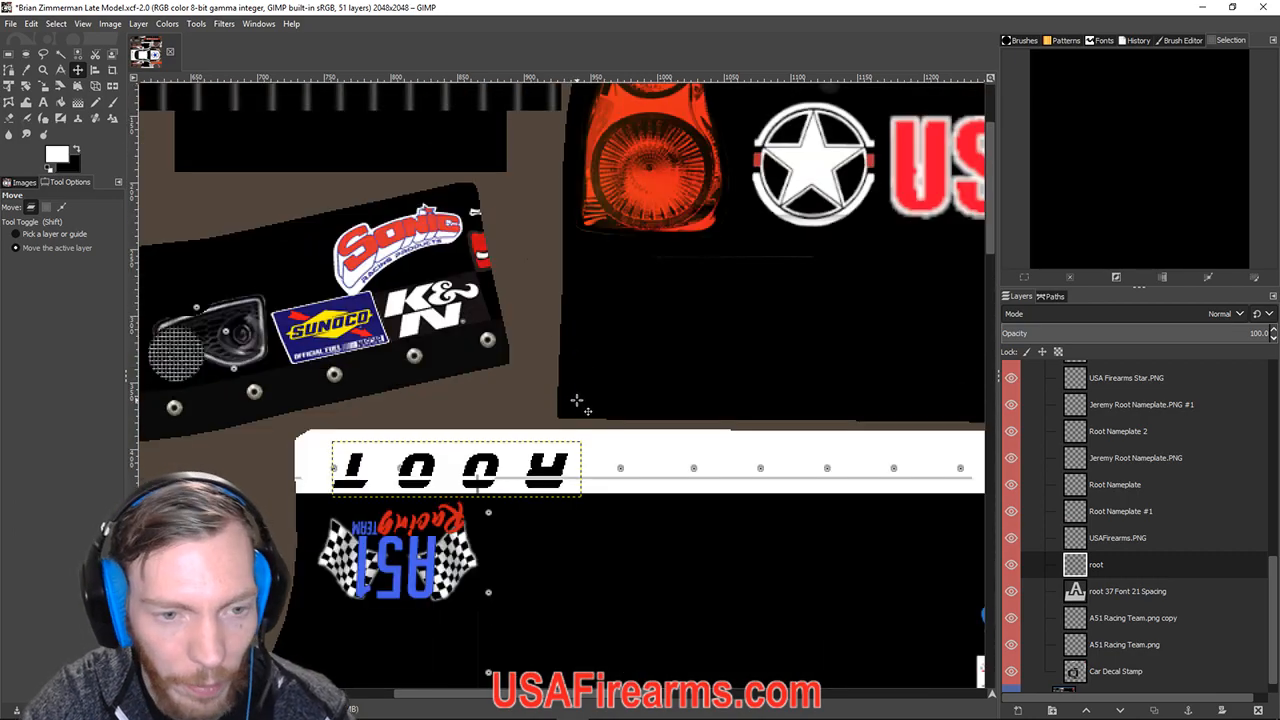
key("Up")
key("Up")
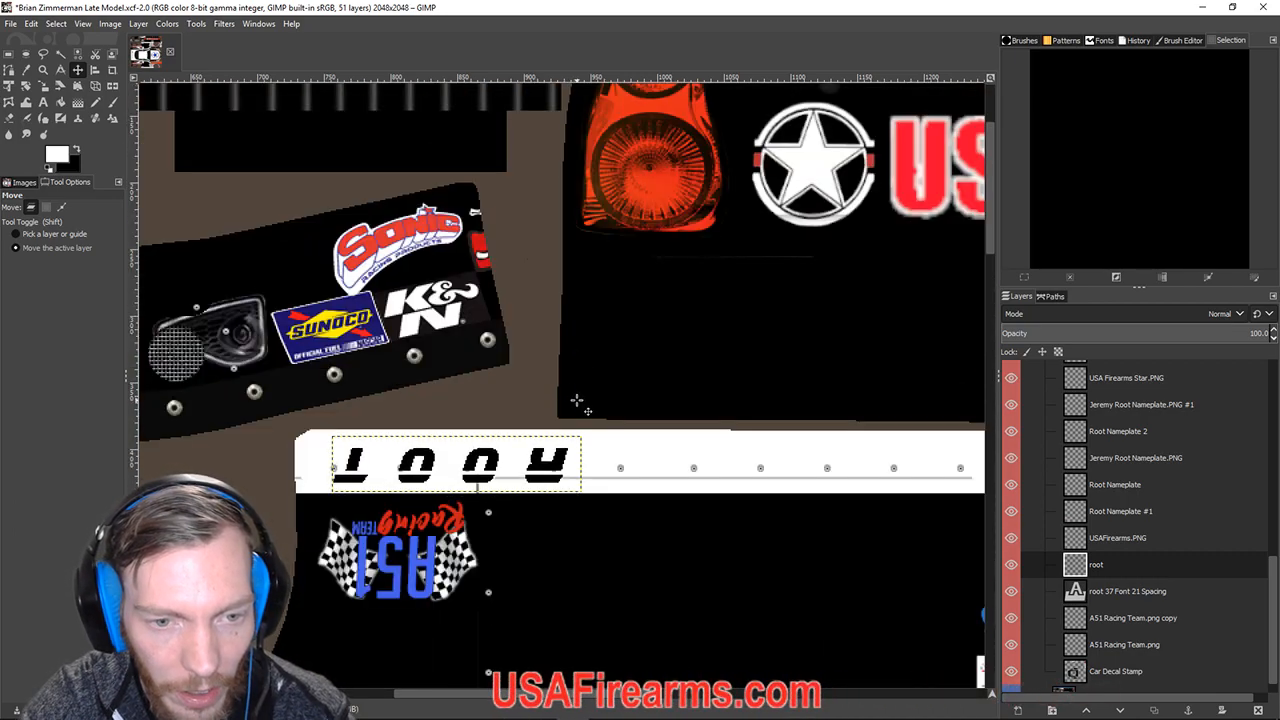
key("Right")
key("Right")
key("Right")
key("Right")
key("Right")
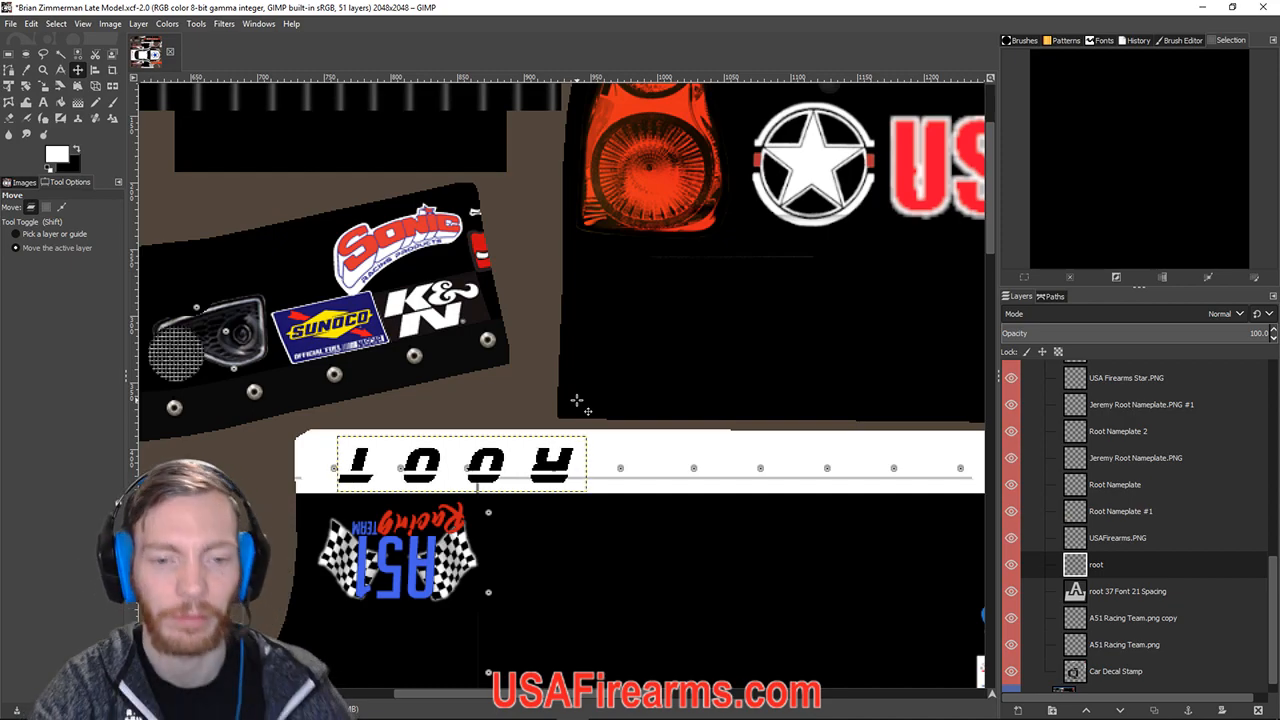
scroll(577, 401, "down", 10)
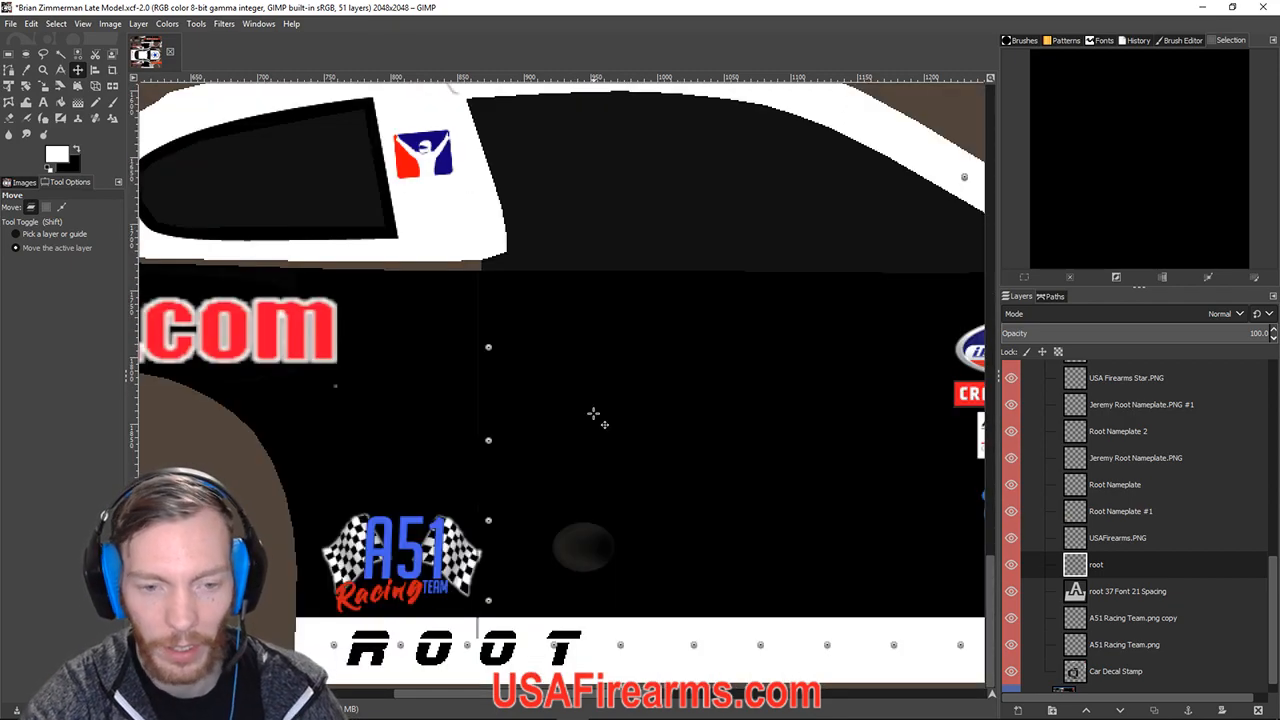
scroll(593, 413, "down", 6)
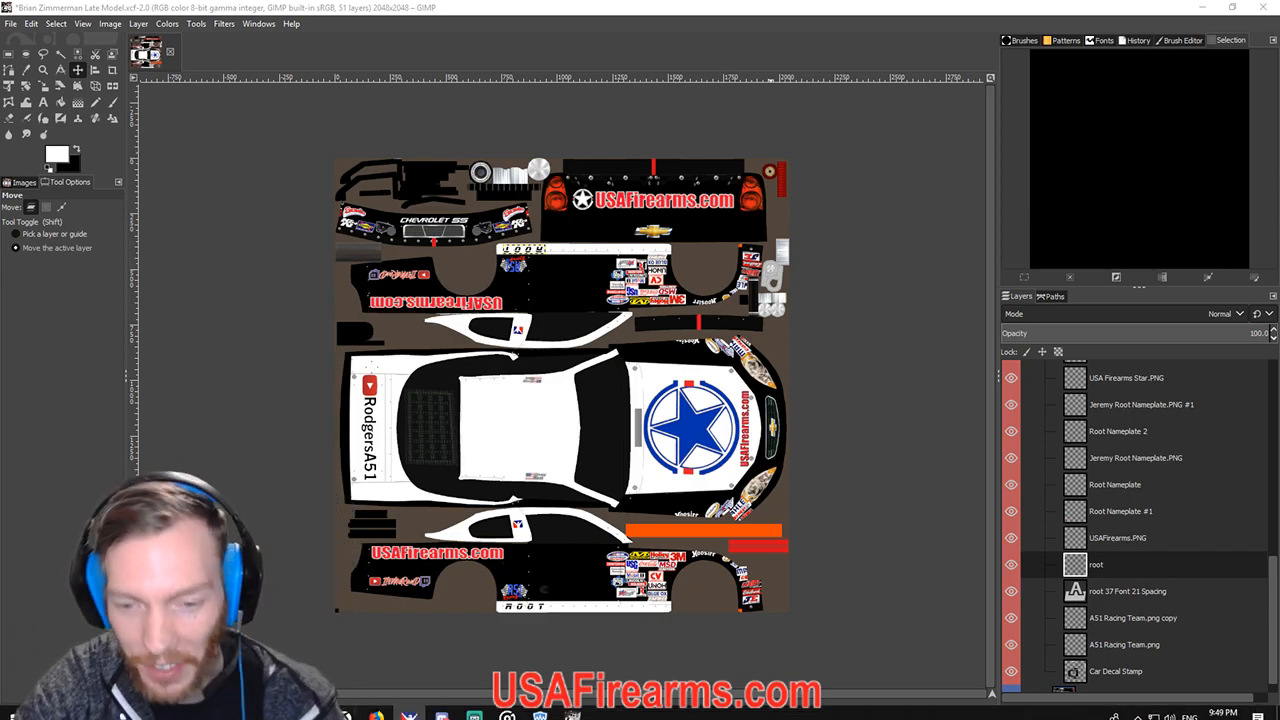
Switch from the GIMP livery to the iRacing session showing the #38 car.
left_click(474, 707)
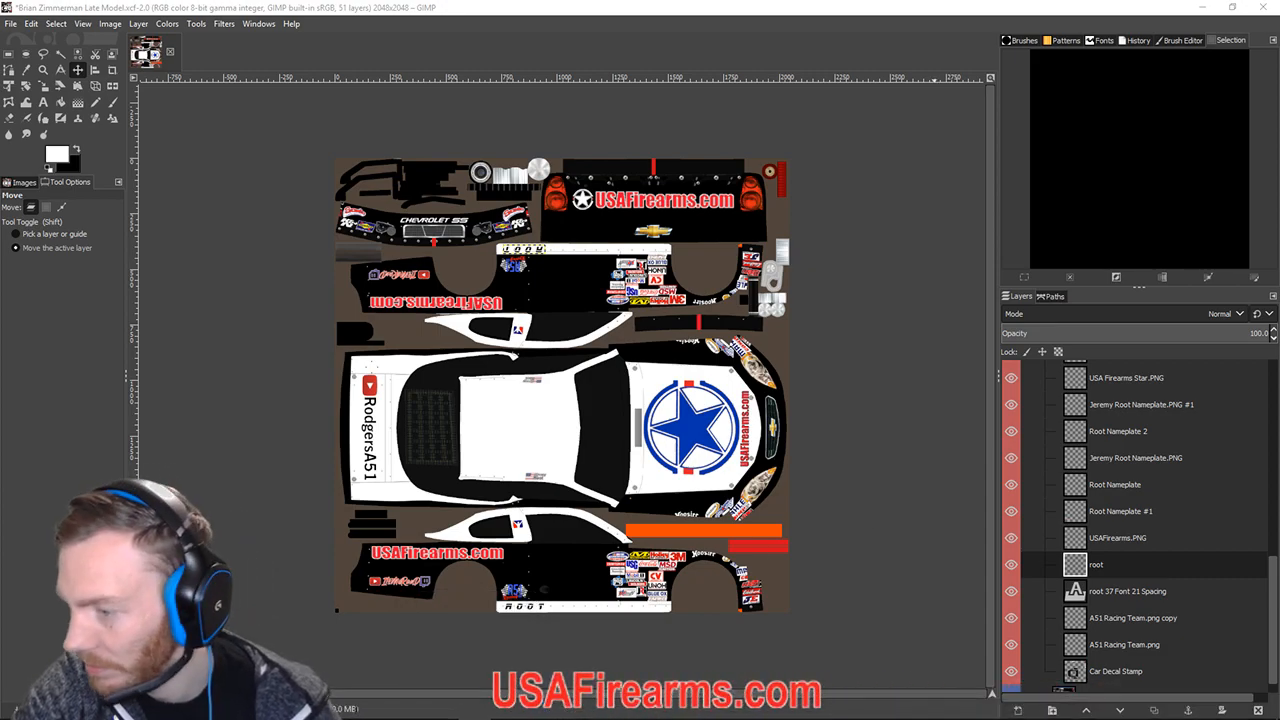
left_click(1202, 7)
left_click(1040, 94)
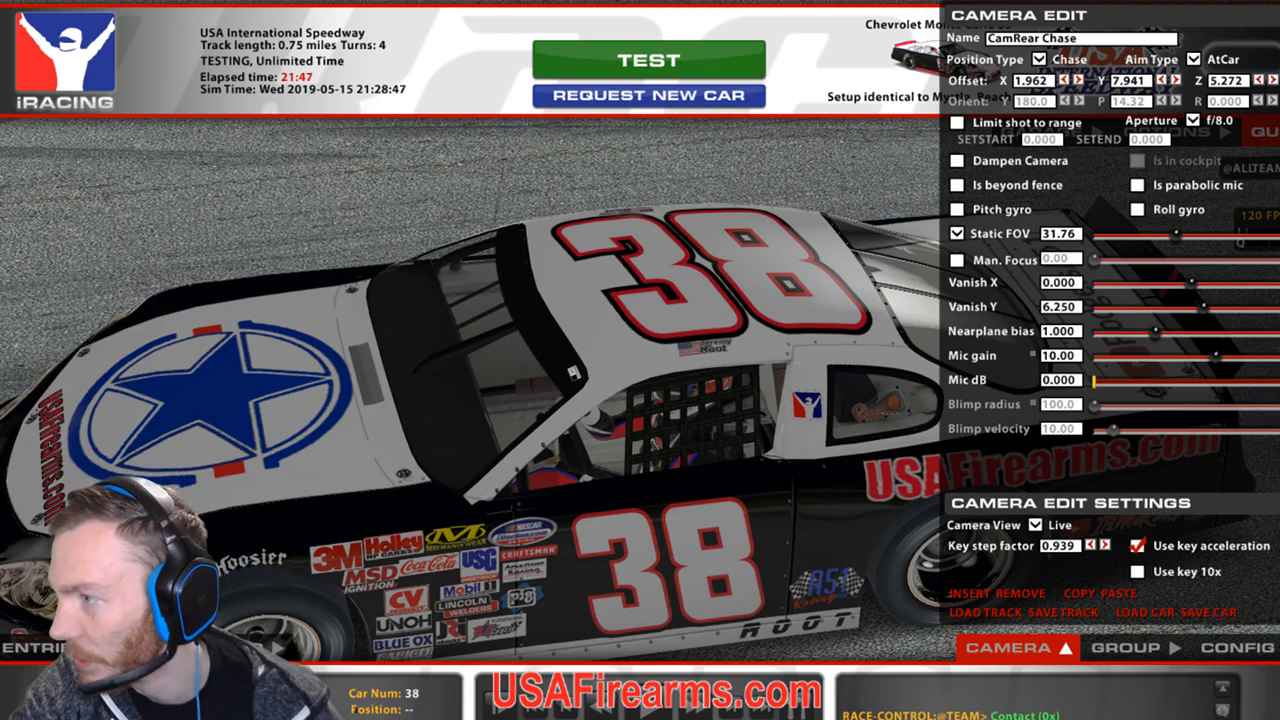
Orbit, lower and zoom the camera around the #38 car to view both sides.
key("d")
key("alt+s")
key("alt+s")
key("alt+s")
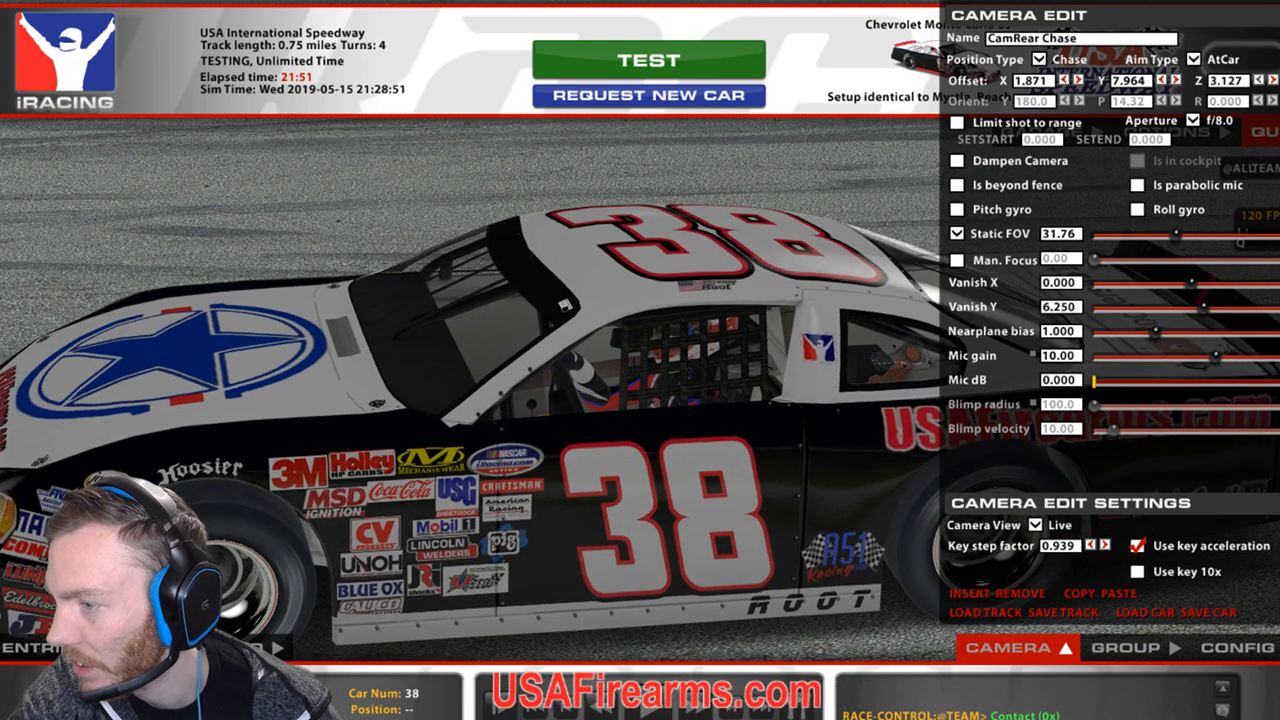
key("alt+s")
key("alt+s")
key("[")
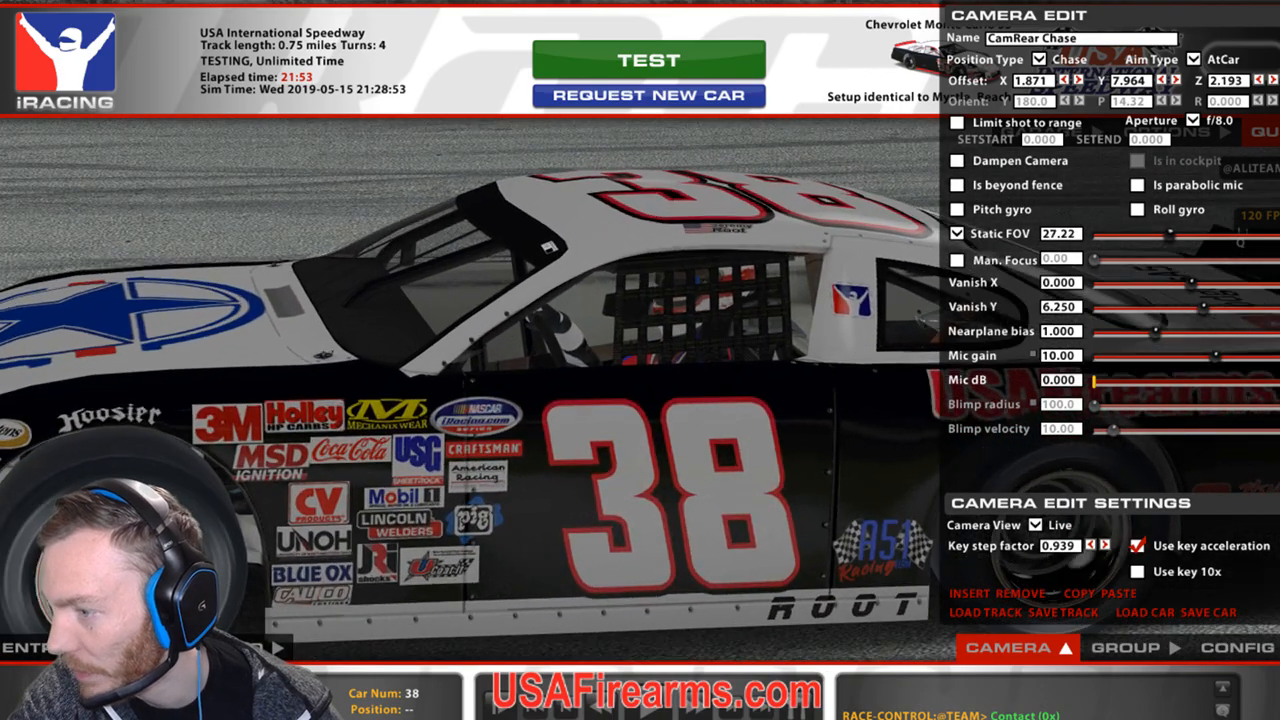
key("a")
key("a")
key("a")
key("a")
key("a")
key("a")
key("a")
key("a")
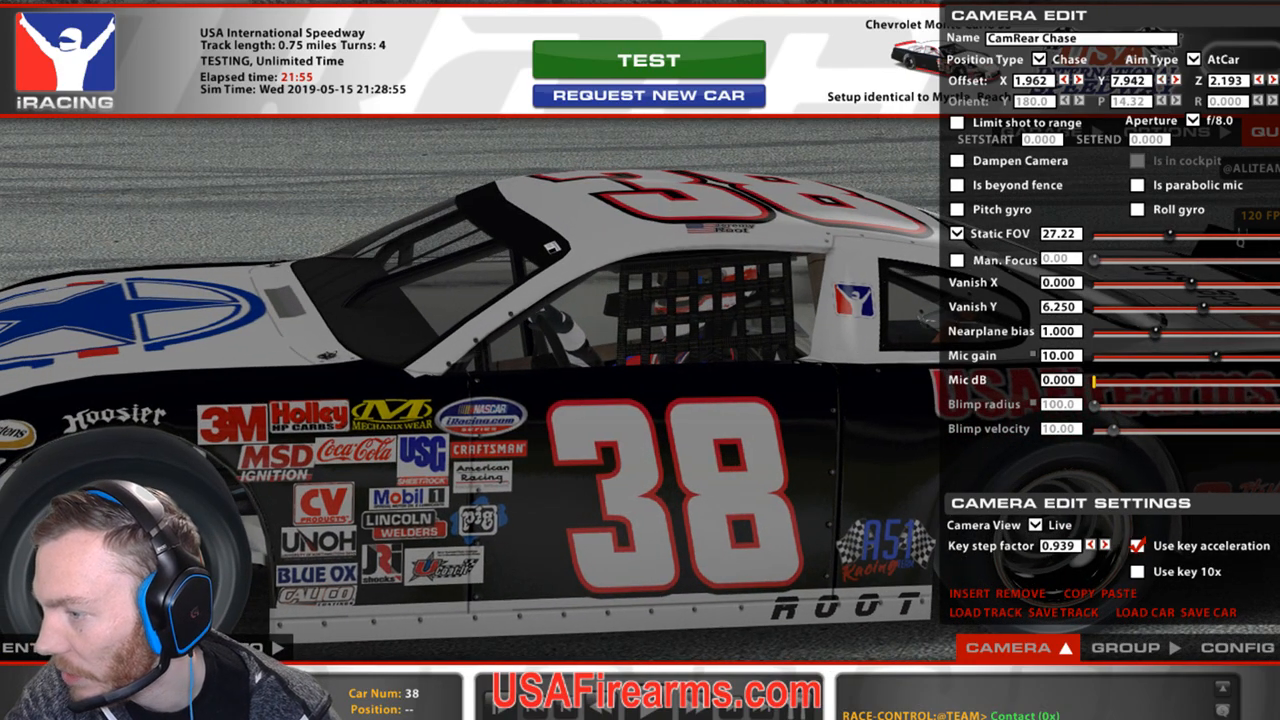
key("a")
key("a")
key("a")
key("a")
key("a")
key("a")
key("a")
key("a")
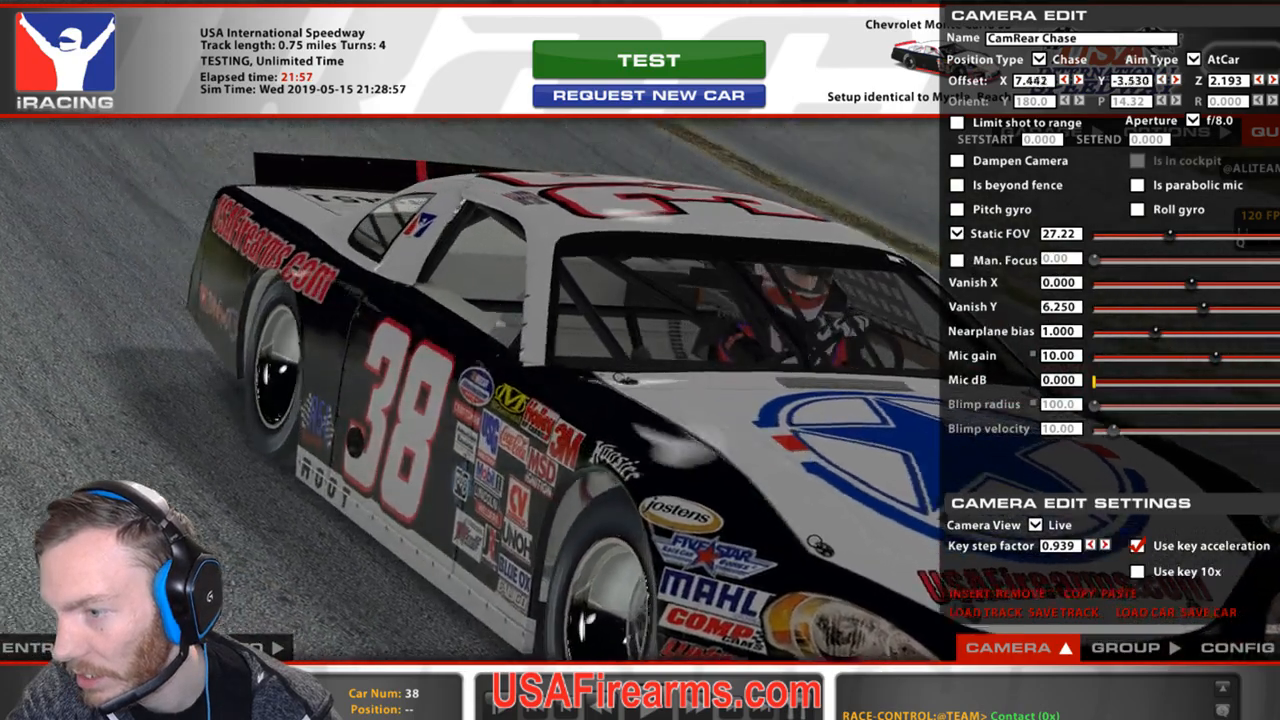
key("a")
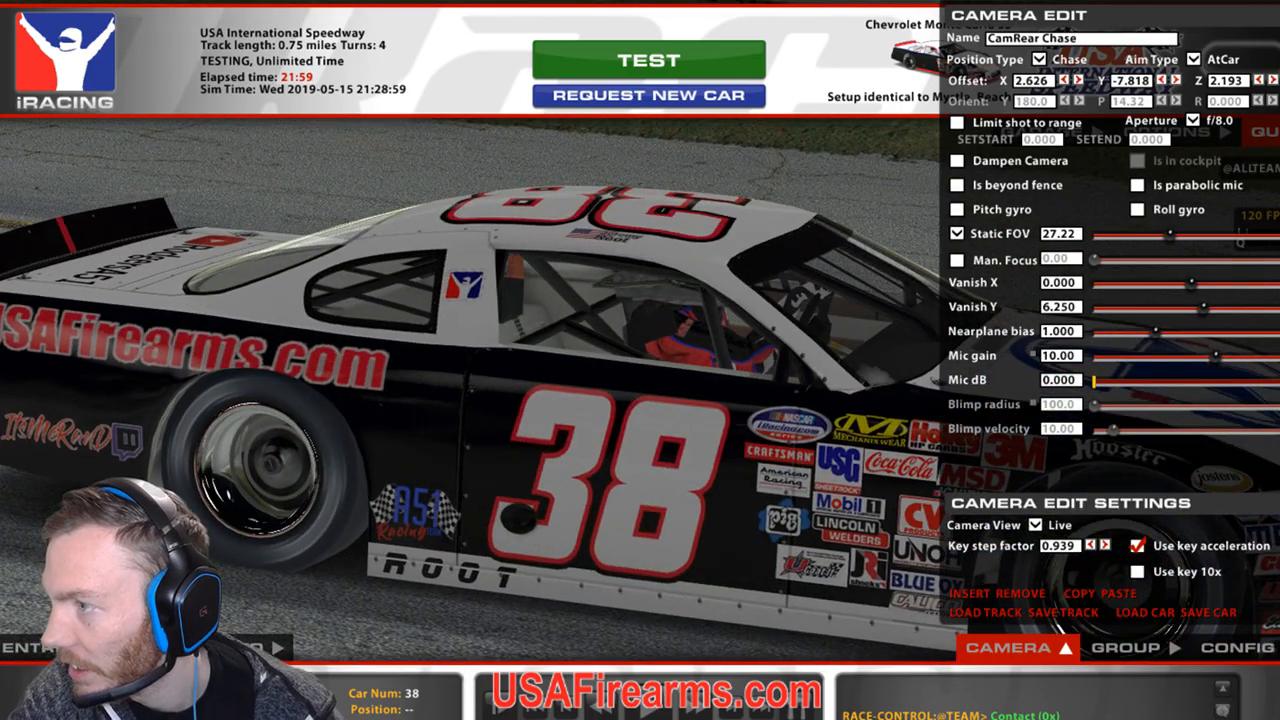
key("d")
key("d")
key("d")
key("d")
key("d")
key("d")
key("d")
key("d")
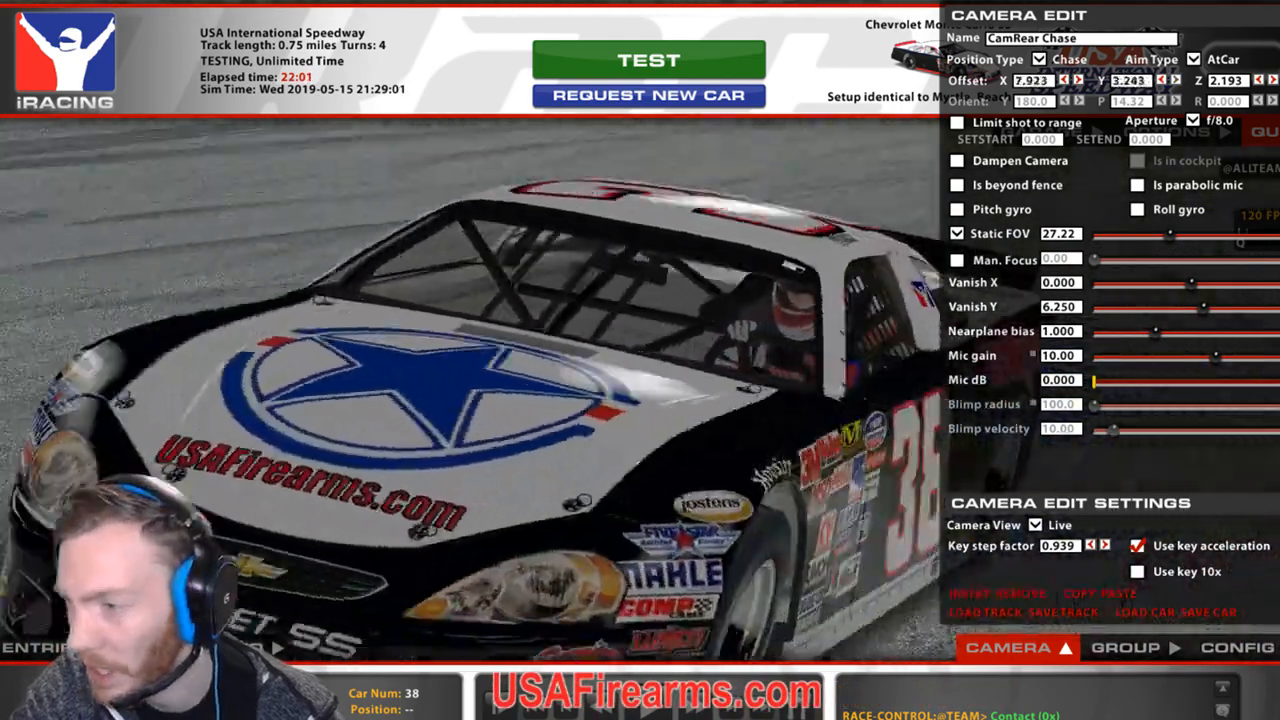
key("d")
key("d")
key("d")
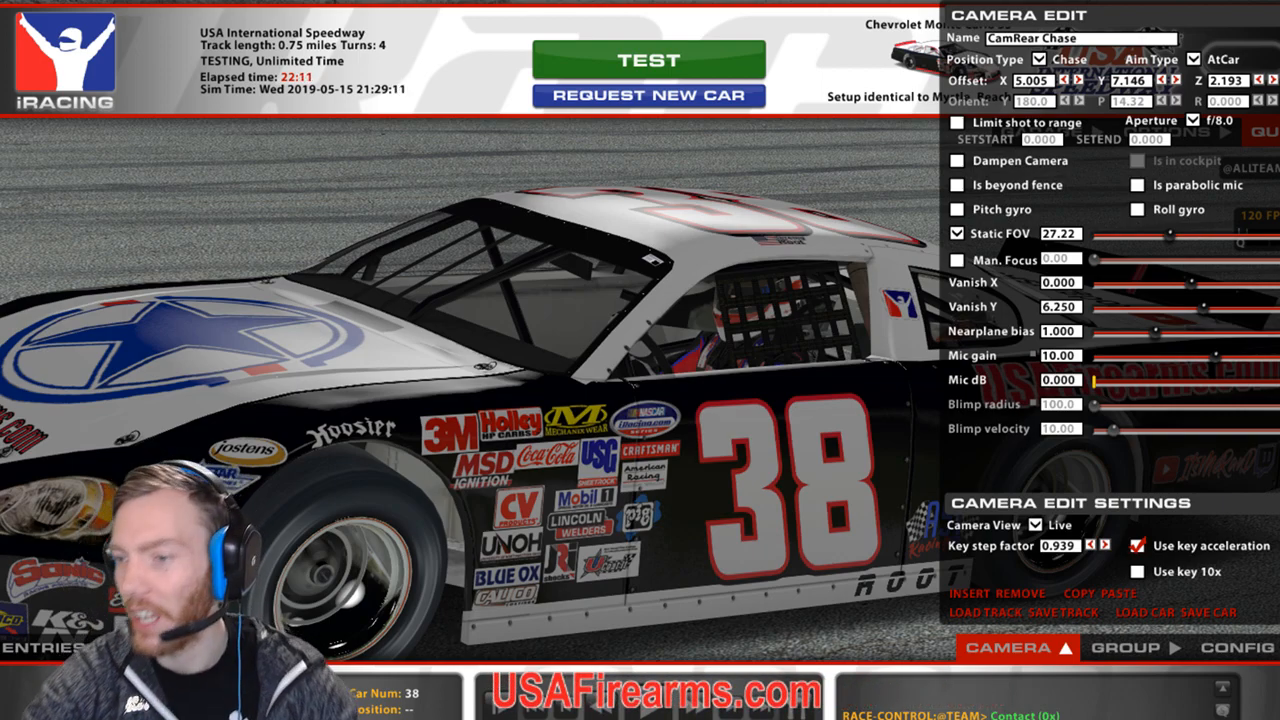
Widen the field of view and take a clean, UI-free look at the car, then resume the replay.
key("space")
key("space")
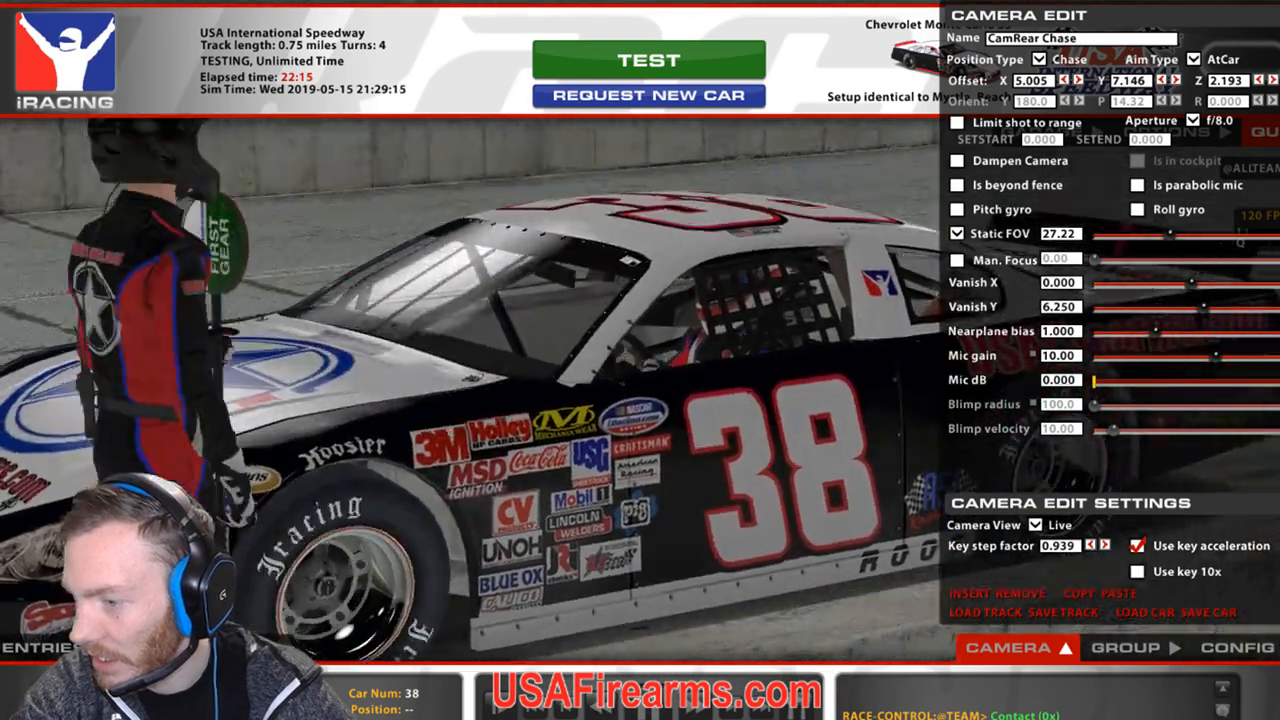
key("]")
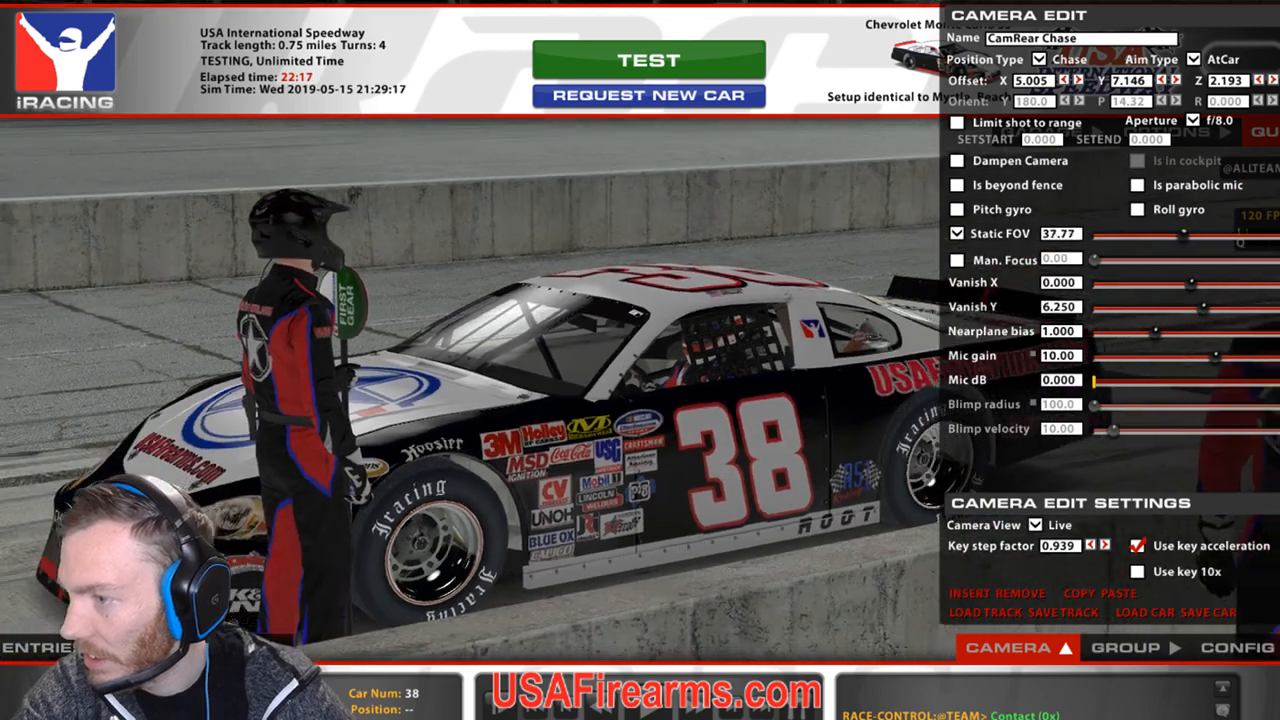
key("a")
key("a")
key("a")
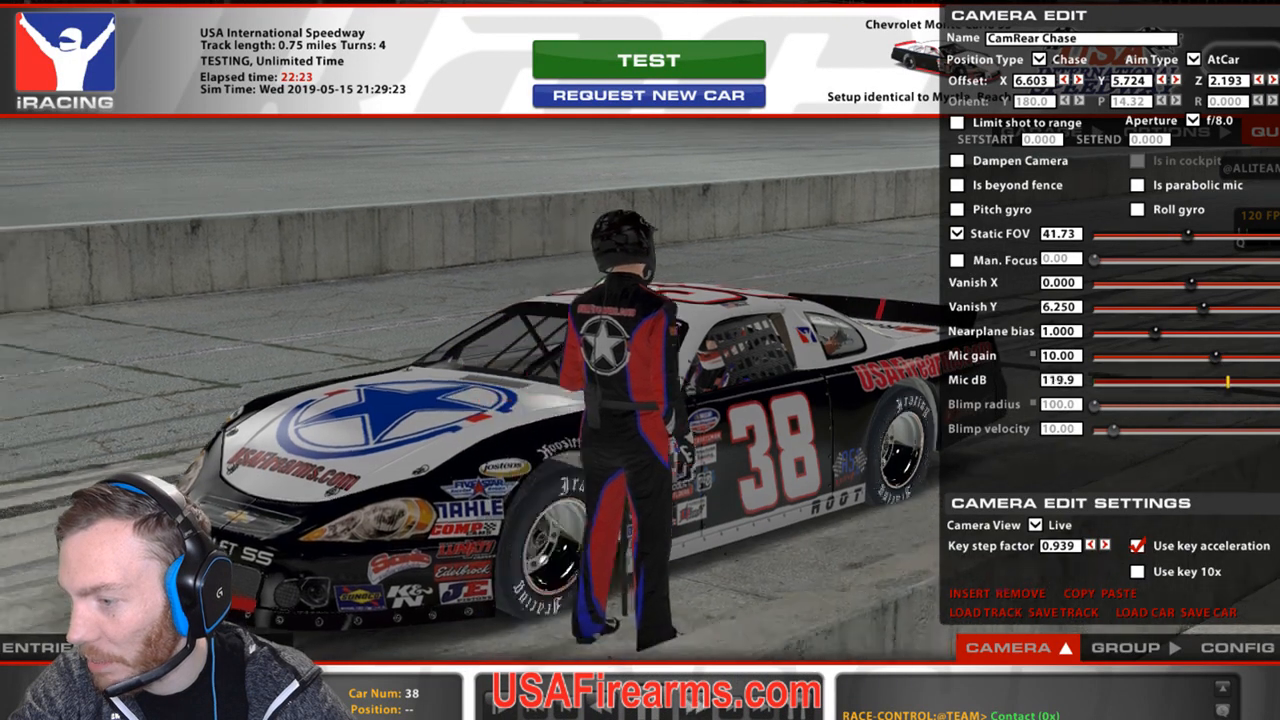
key("KP_1")
key("space")
key("space")
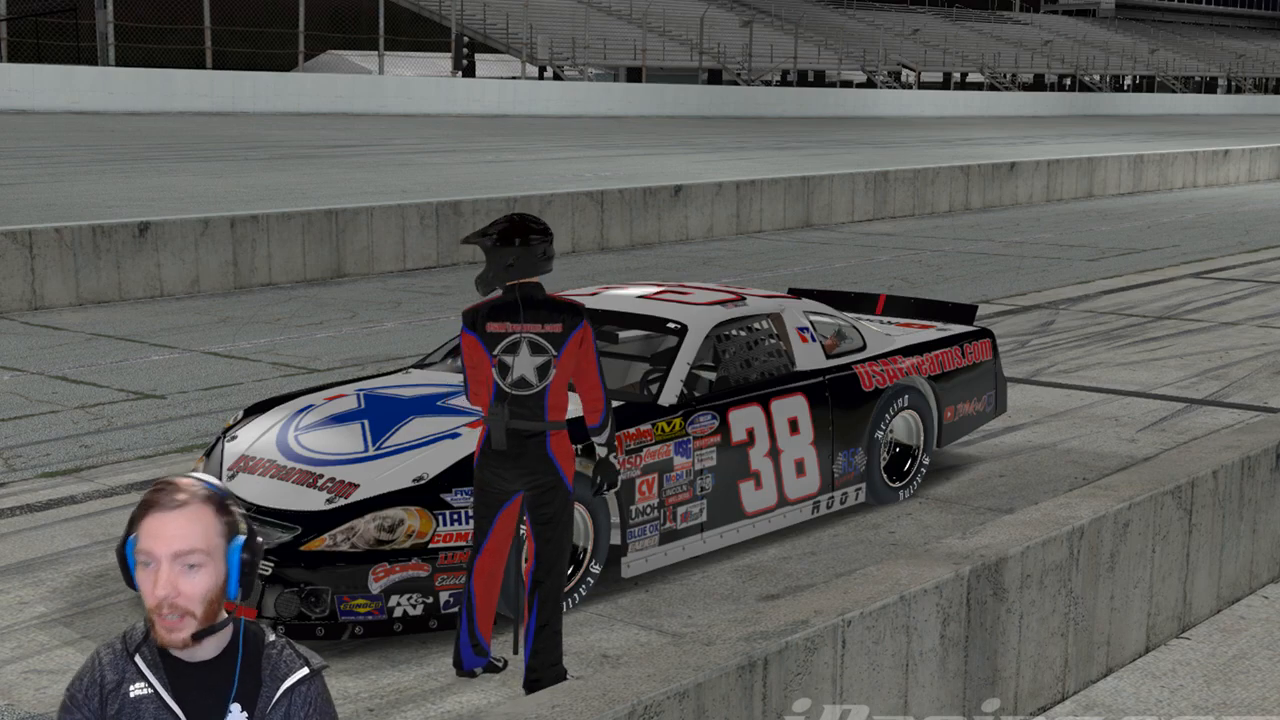
key("space")
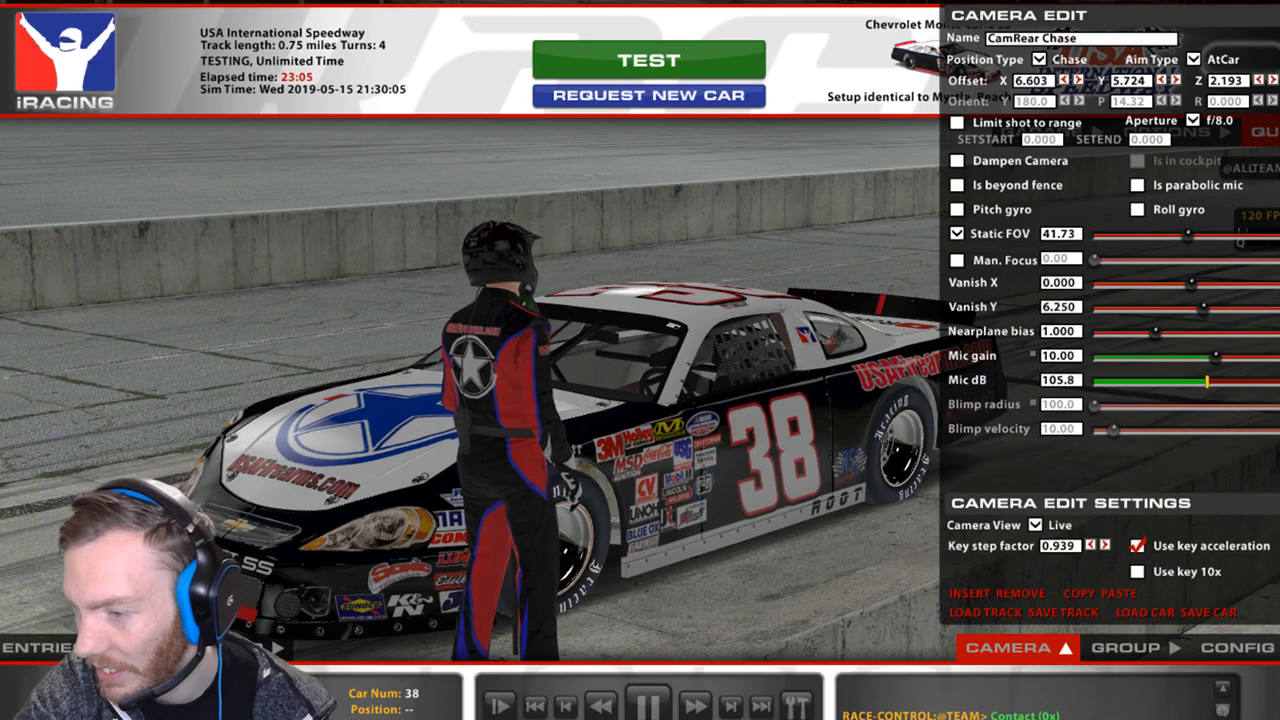
left_click(648, 705)
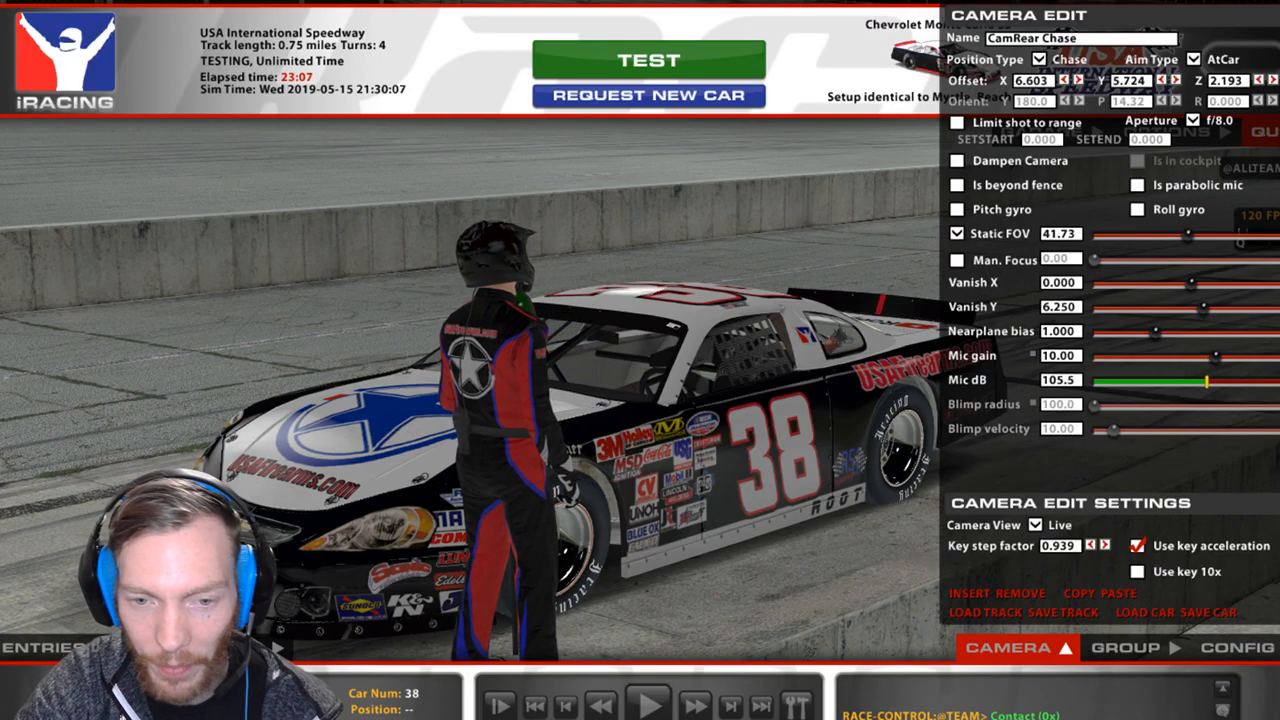
Drag the Streamlabs OBS window off the right edge to reveal the GIMP livery.
left_click(791, 540)
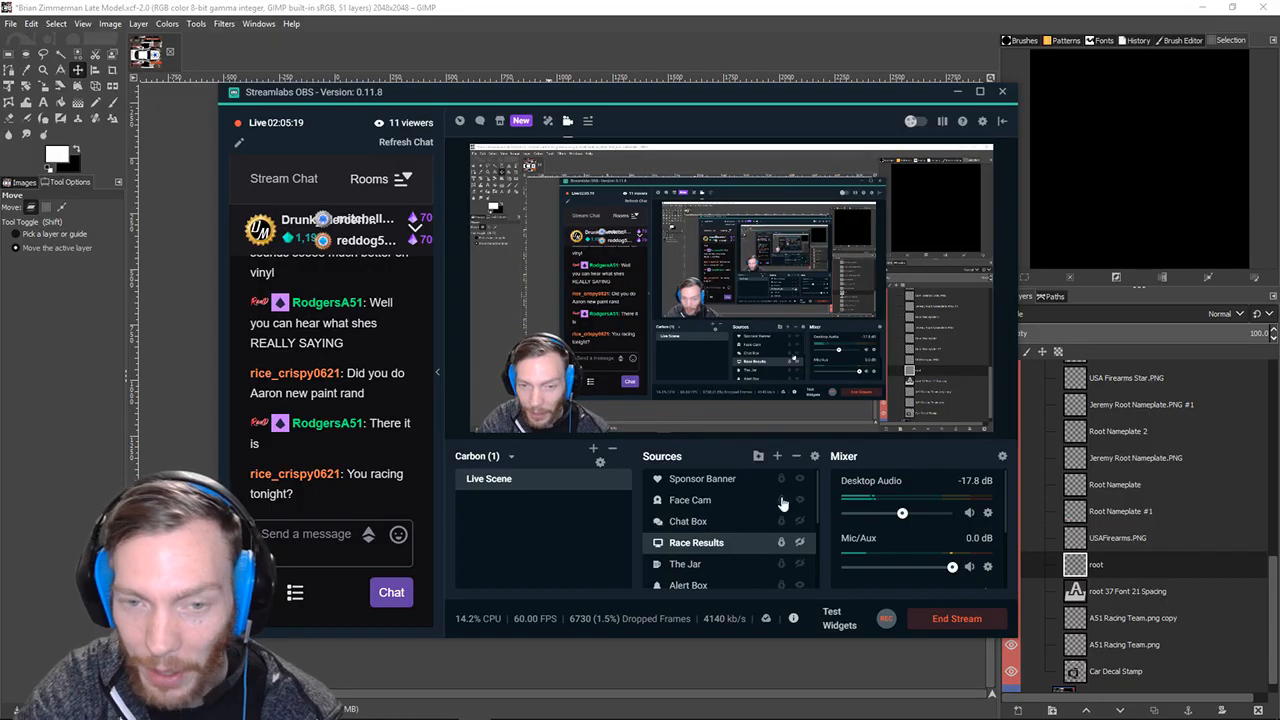
left_click_drag(620, 100, 1279, 212)
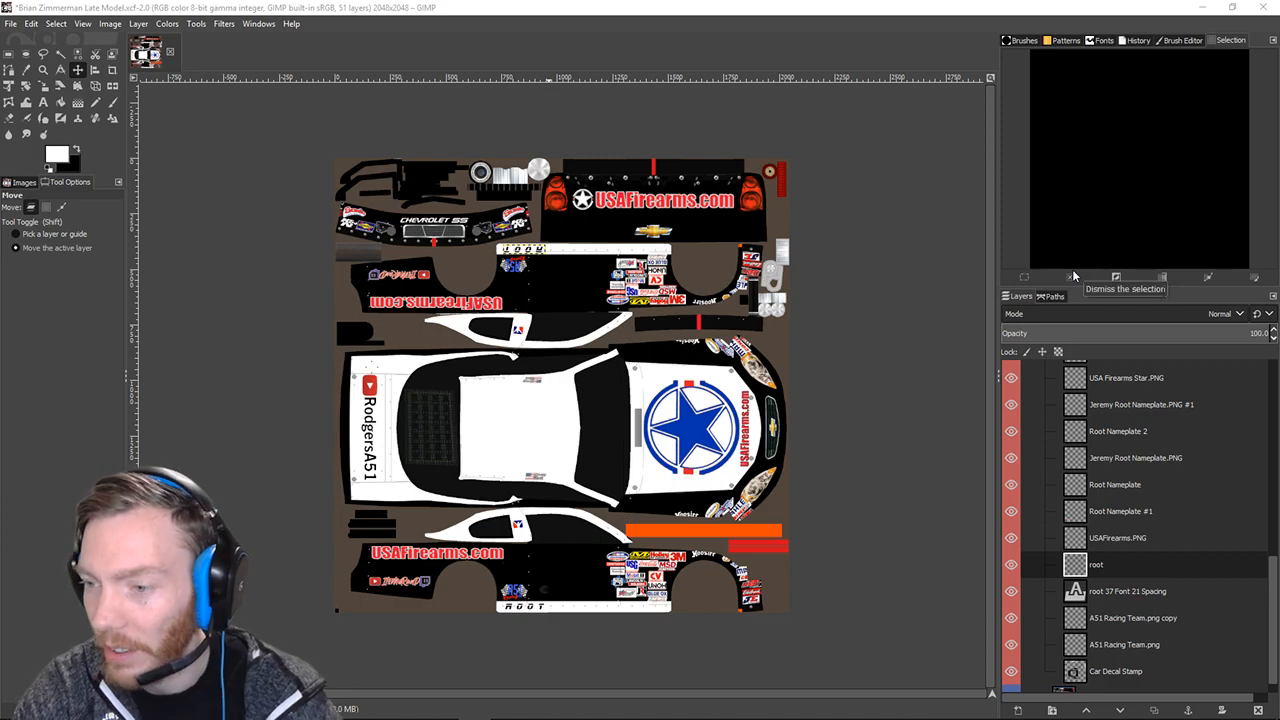
left_click(10, 23)
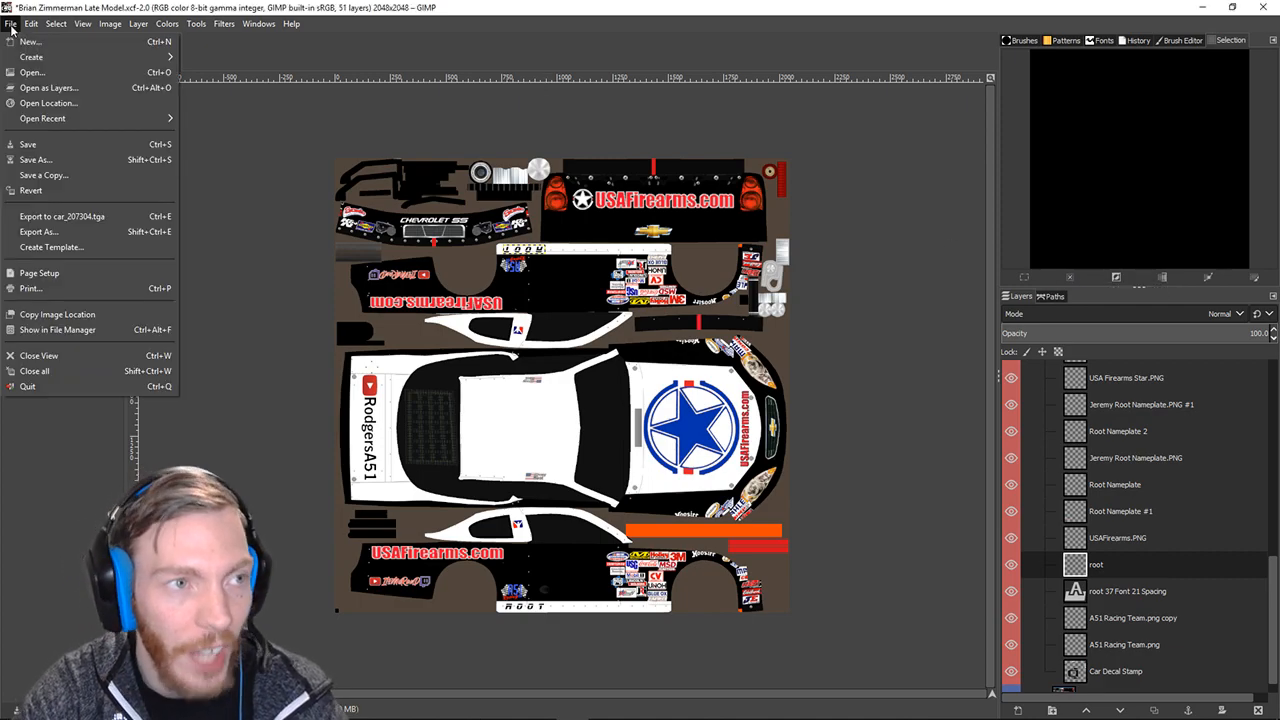
left_click(43, 142)
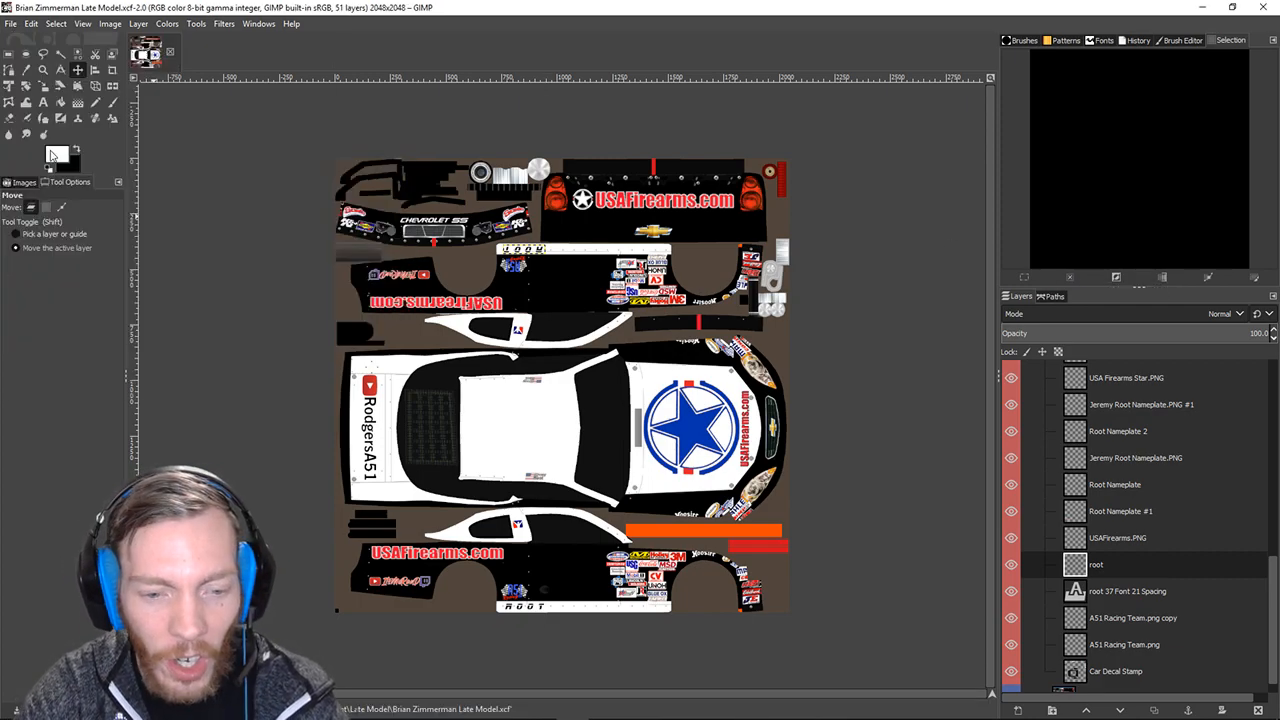
left_click(12, 23)
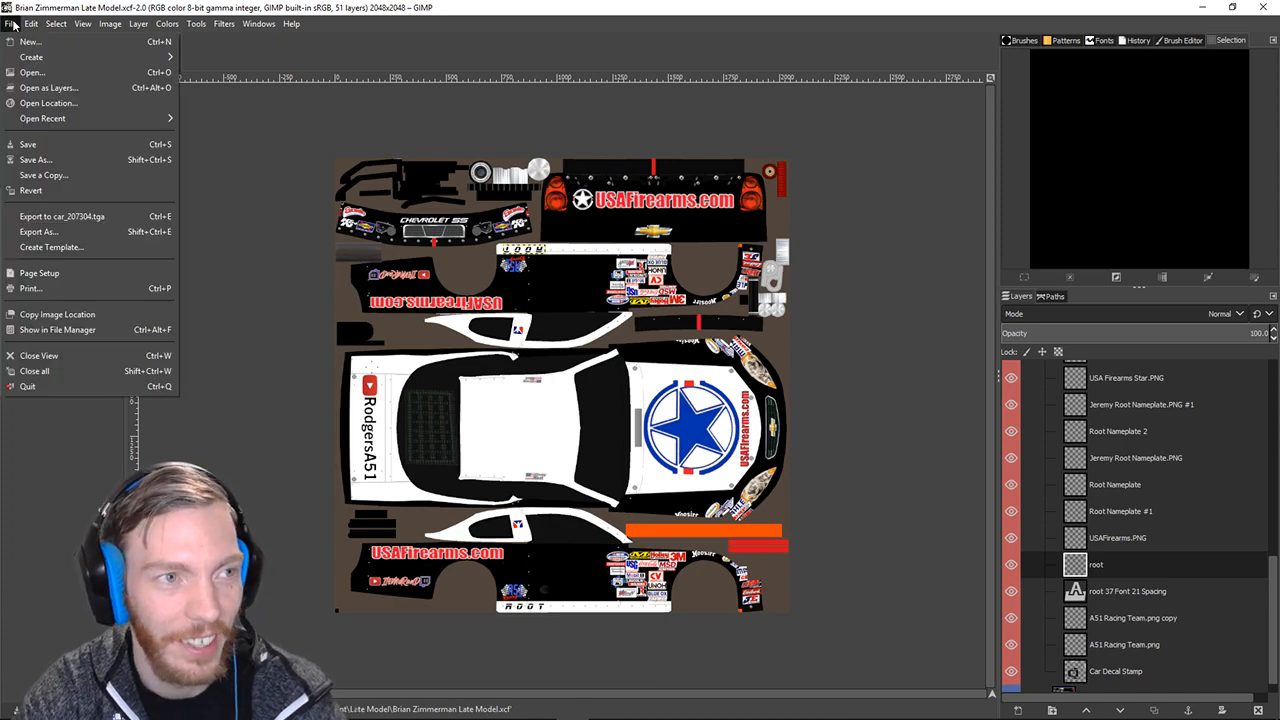
left_click(36, 159)
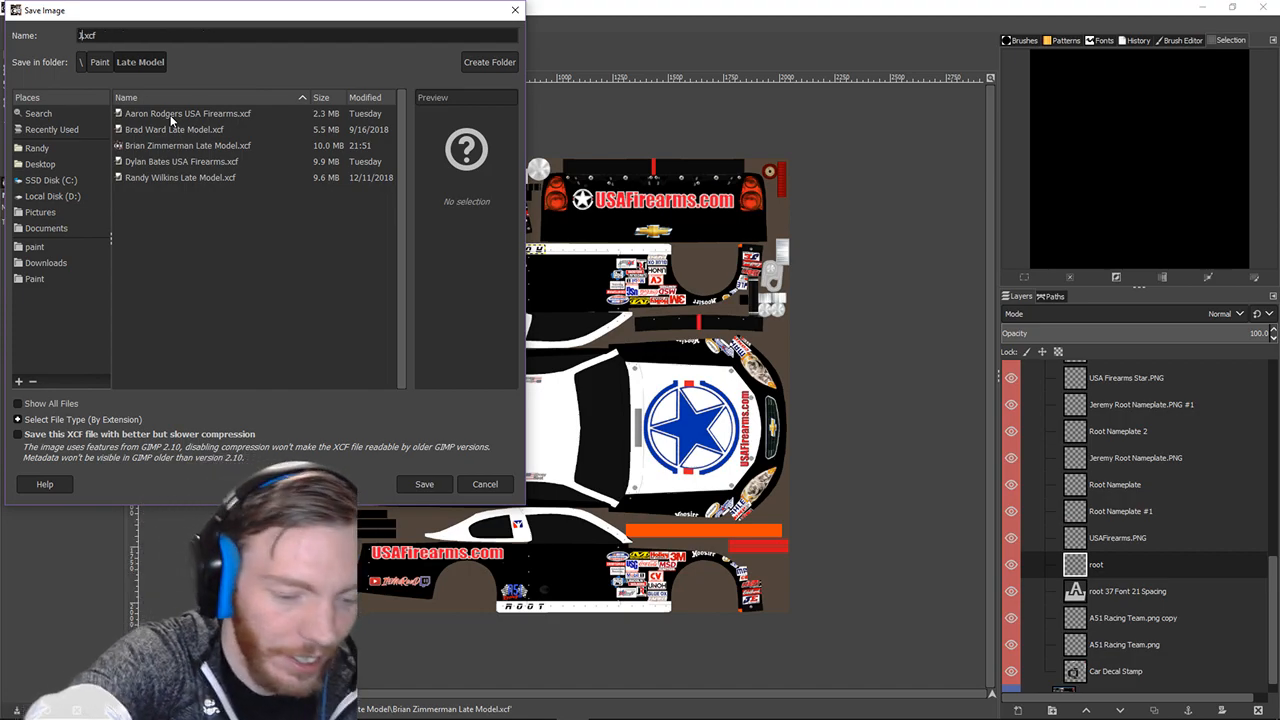
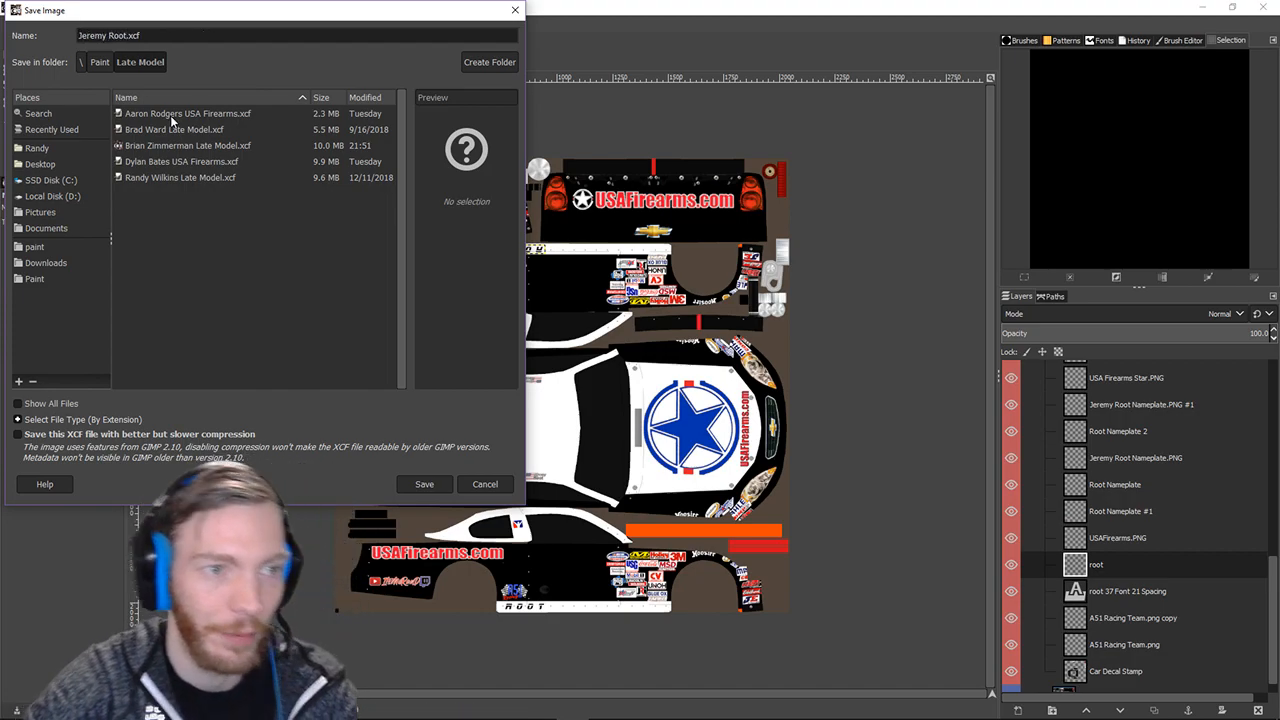
left_click(34, 279)
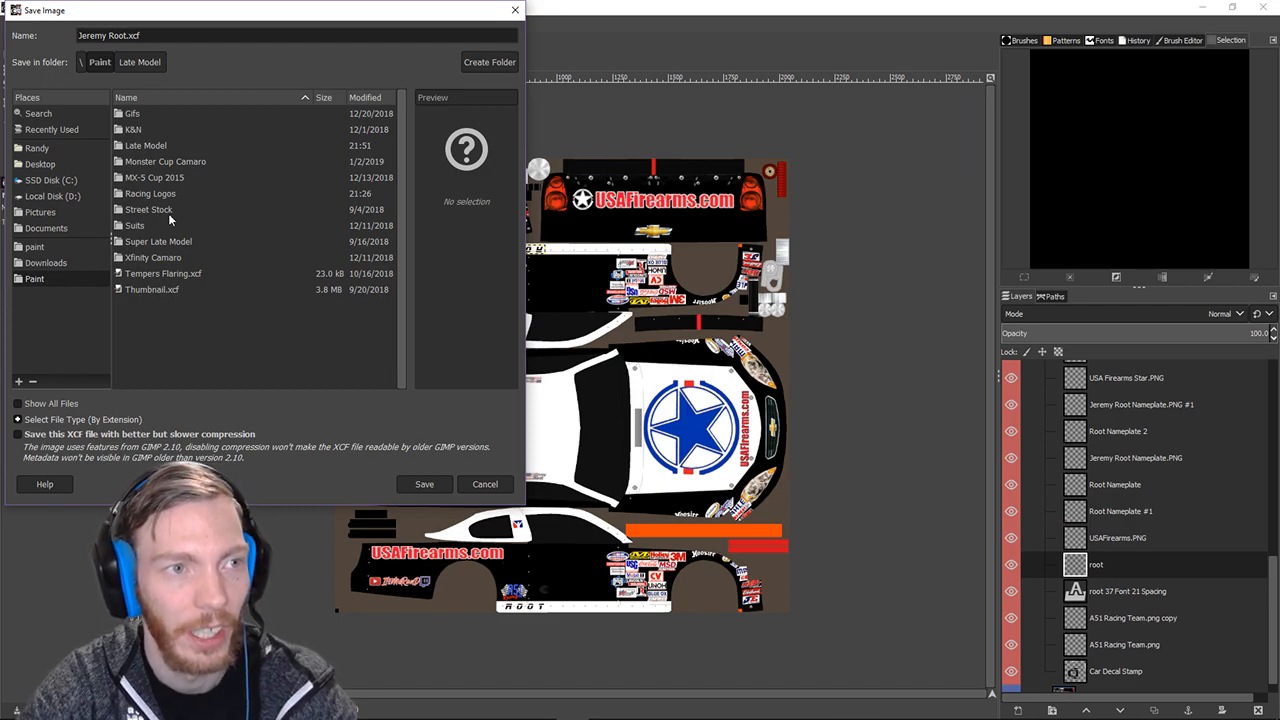
left_click(153, 146)
double_click(153, 146)
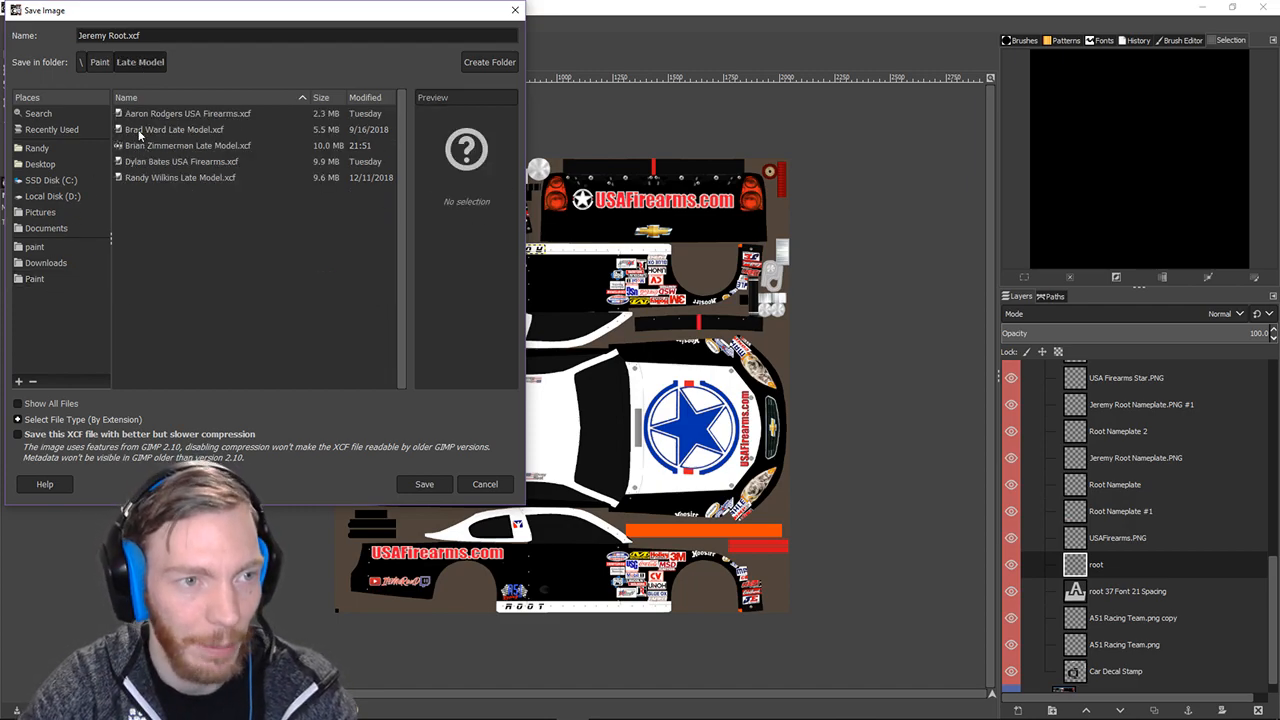
left_click(422, 484)
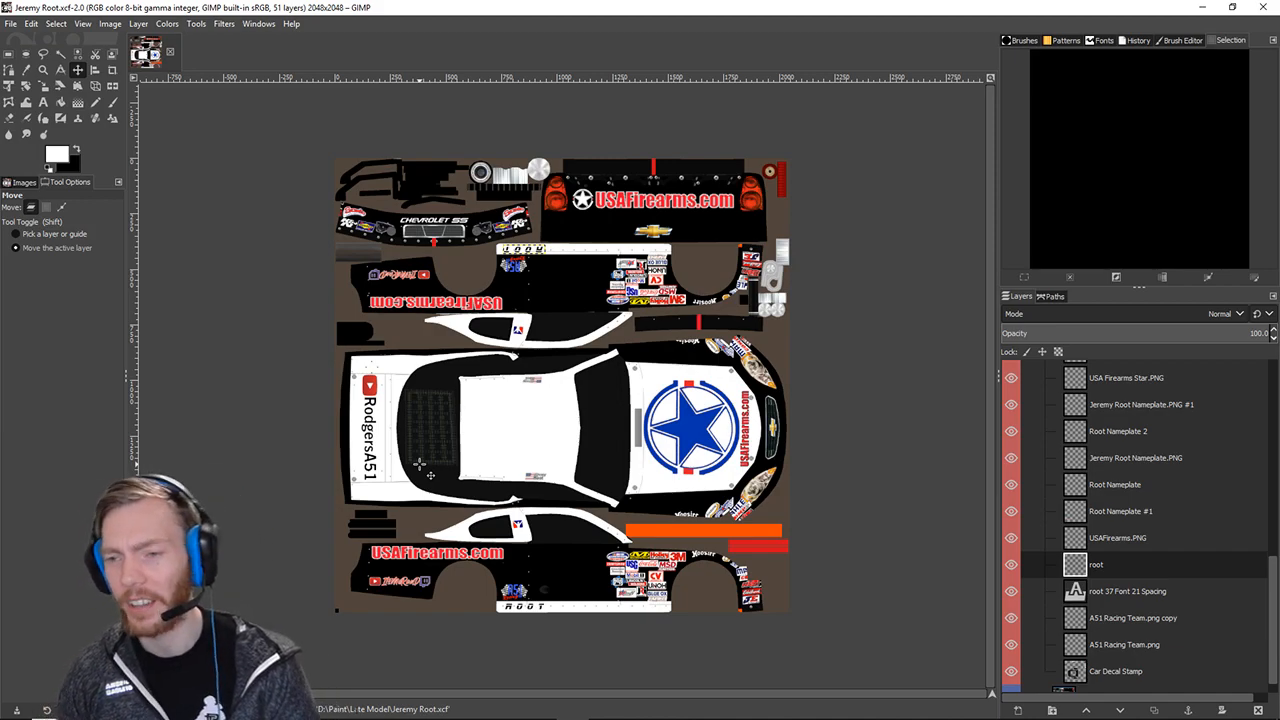
scroll(1070, 512, "up", 10)
scroll(1070, 512, "up", 2)
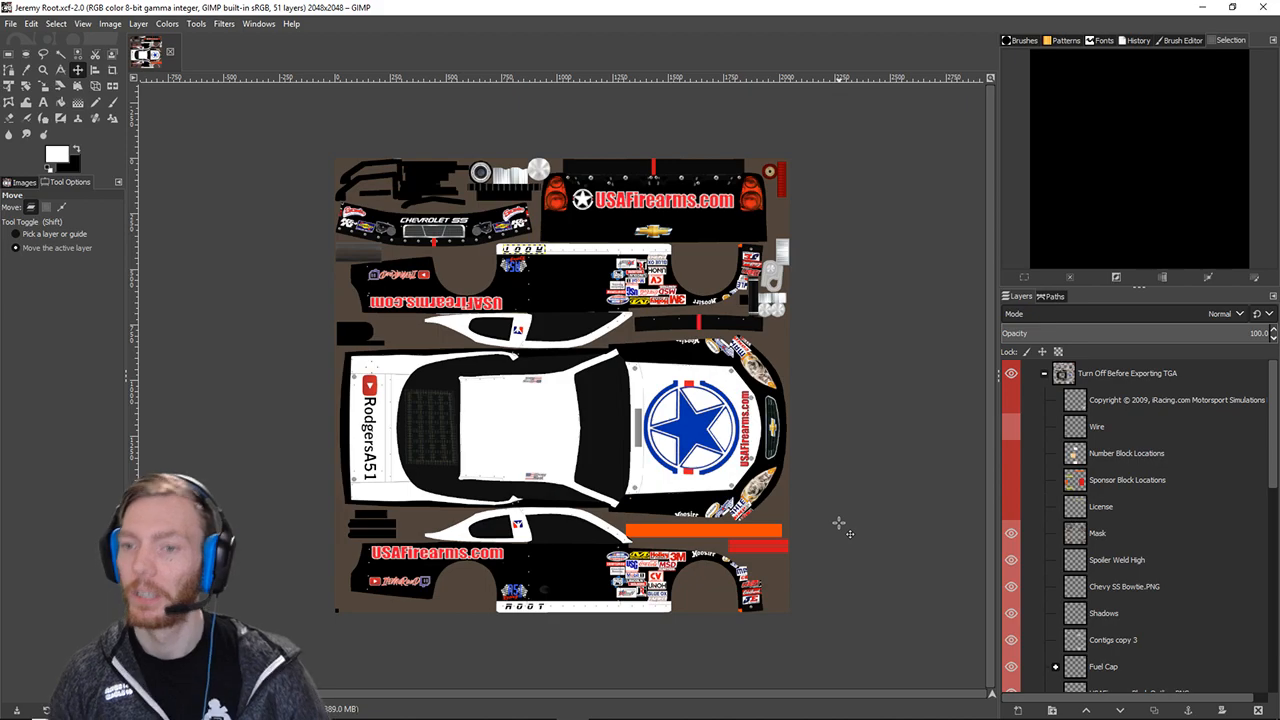
left_click(1045, 373)
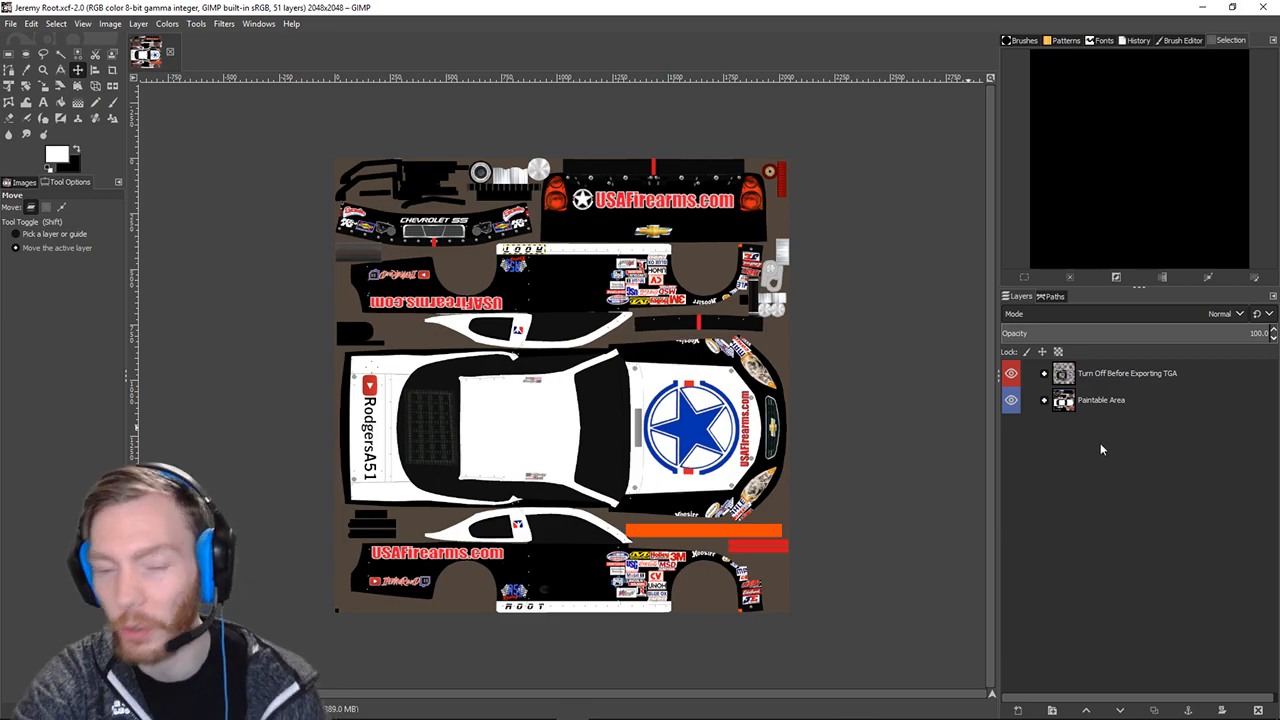
left_click(1045, 373)
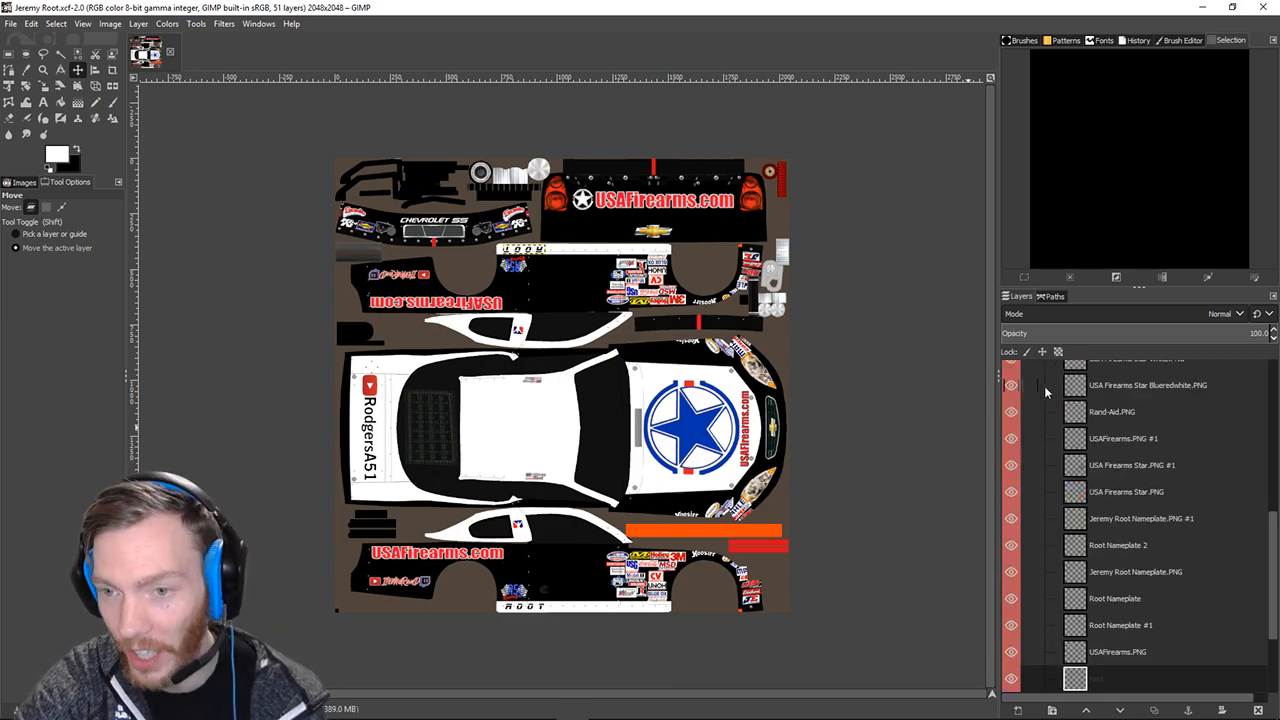
scroll(1080, 533, "down", 3)
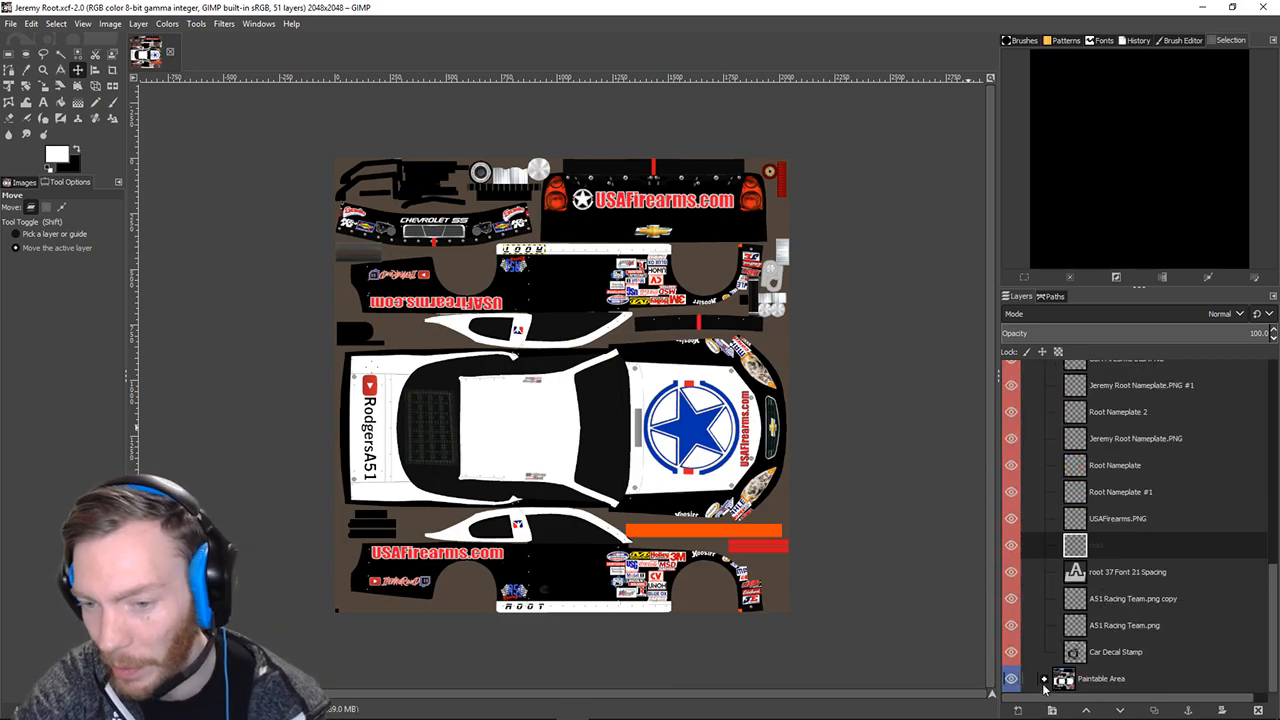
scroll(1113, 615, "up", 5)
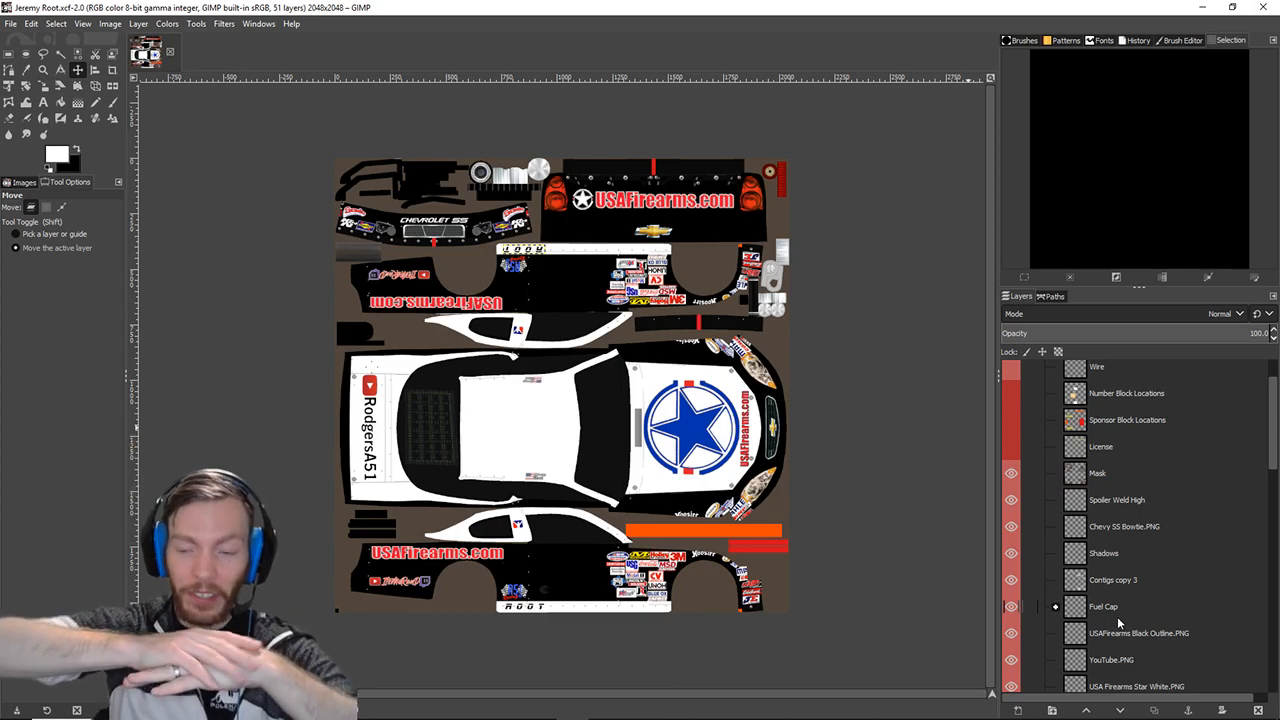
Flatten all livery layers into a single 2048×2048 Paintable Area layer with Flatten Image.
right_click(1158, 488)
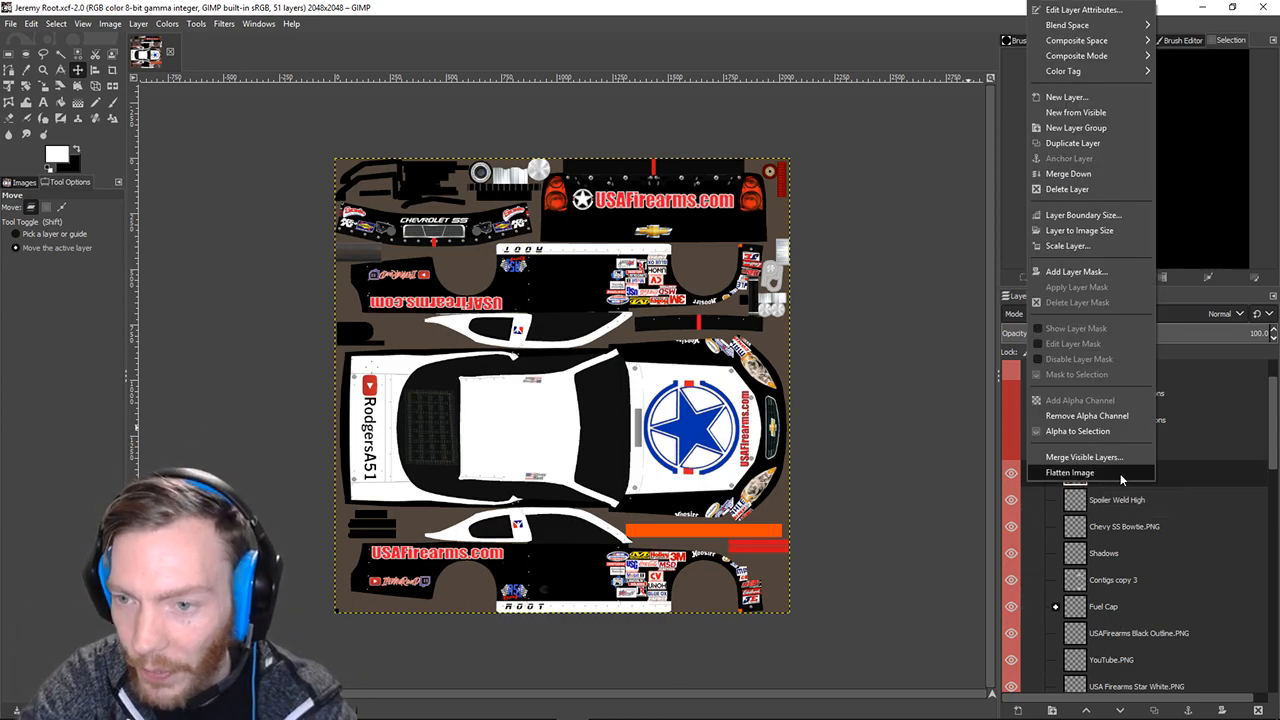
left_click(1119, 473)
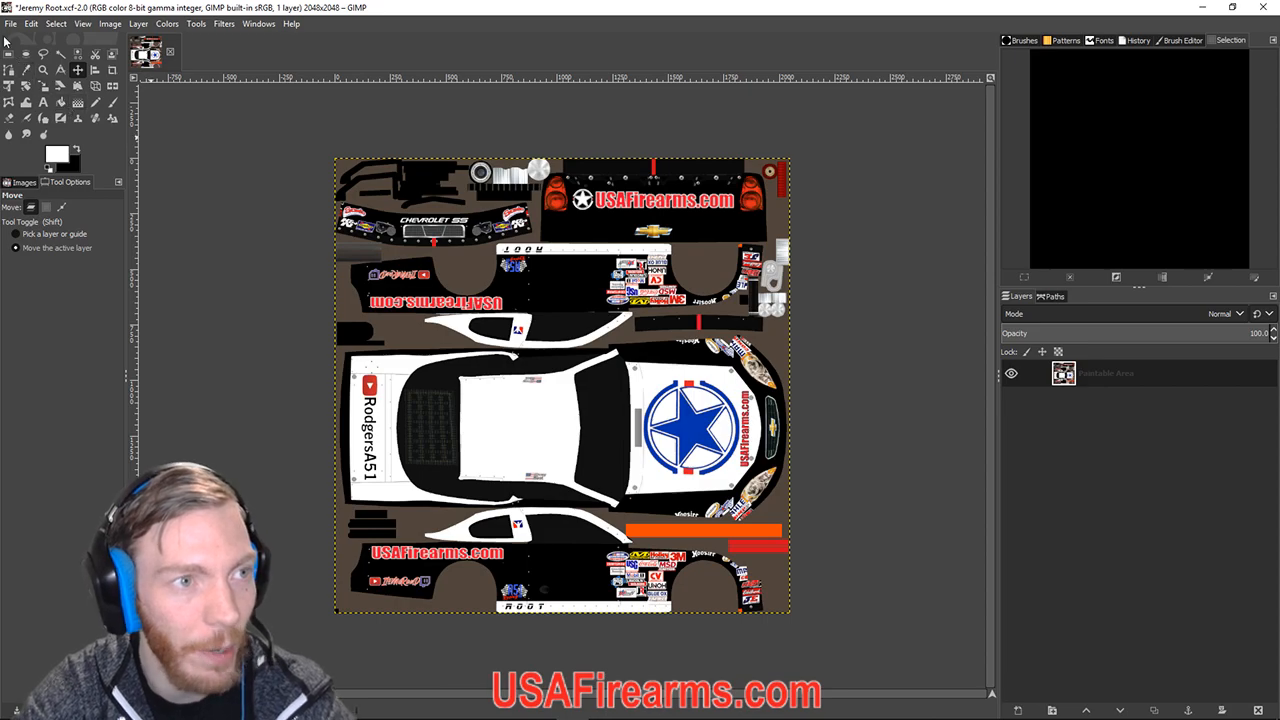
left_click(10, 23)
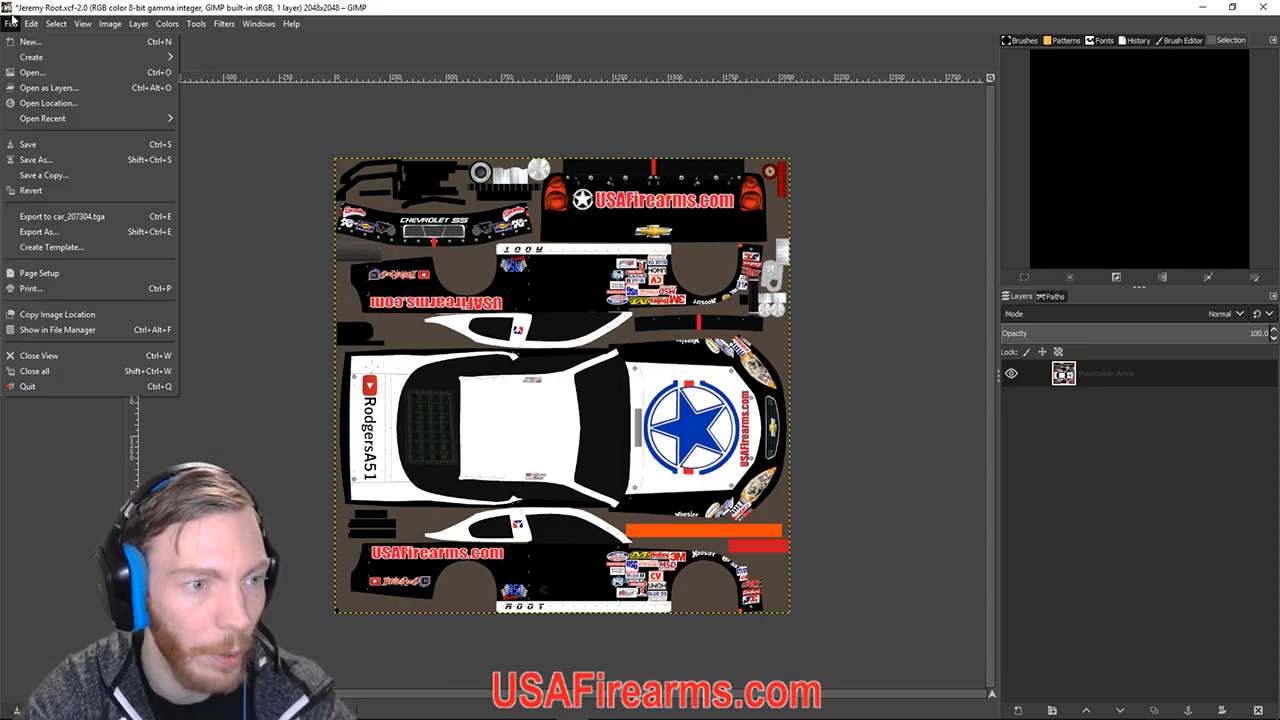
left_click(40, 231)
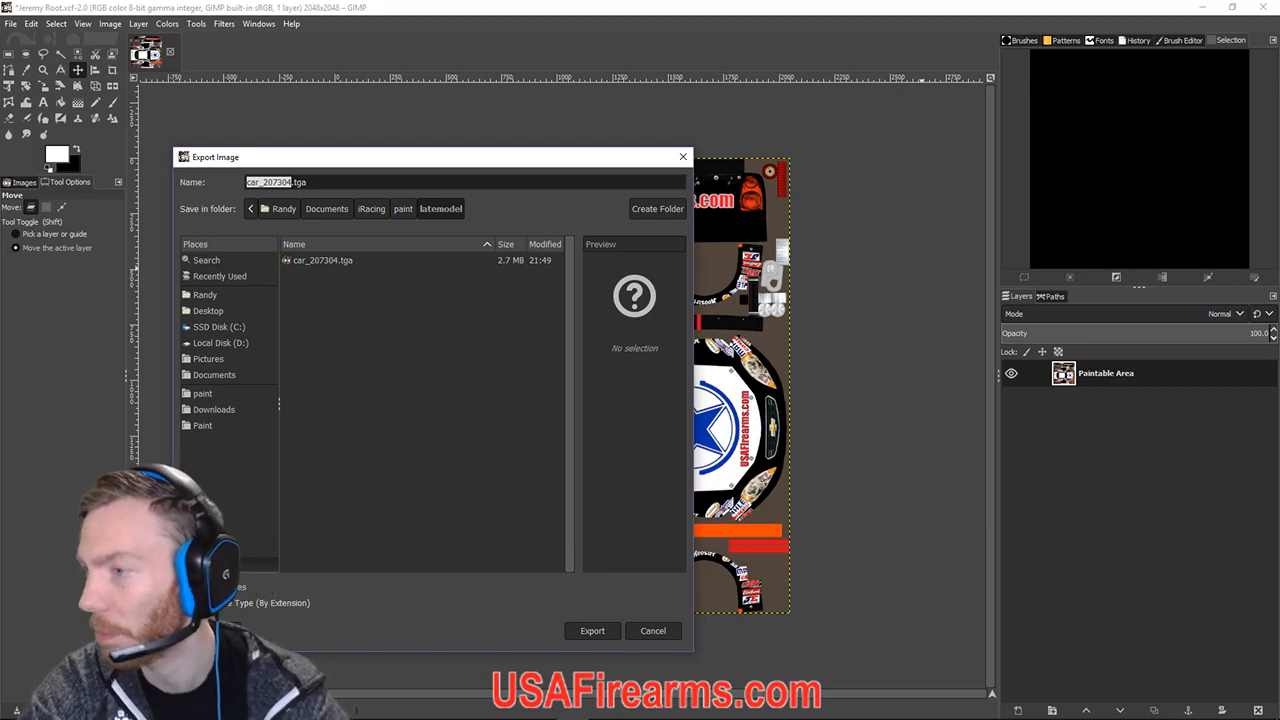
left_click_drag(481, 168, 376, 197)
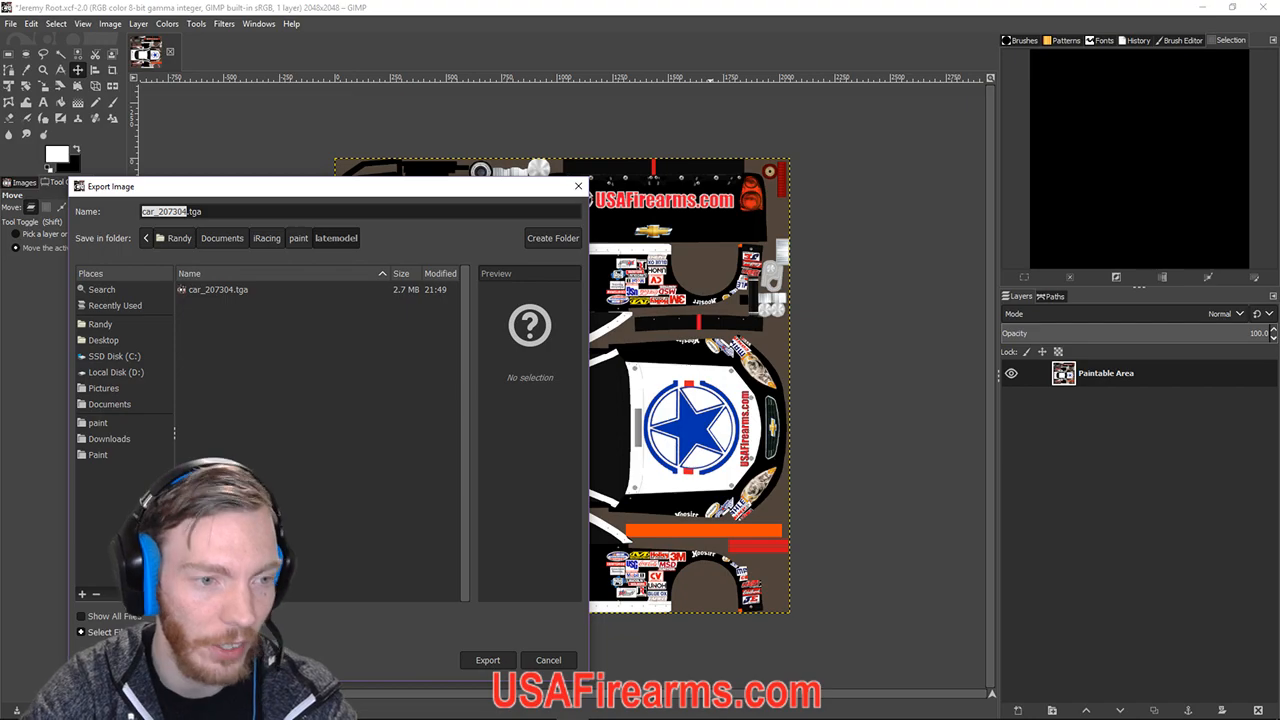
left_click(98, 456)
double_click(218, 321)
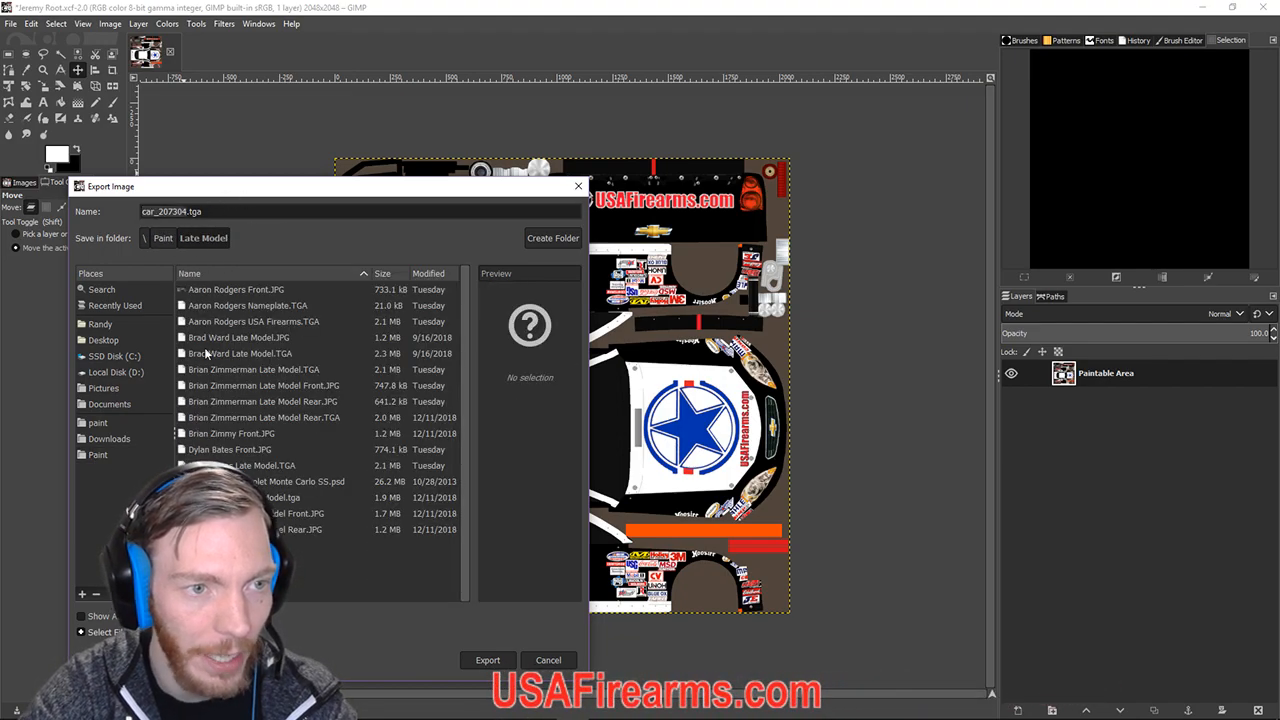
left_click_drag(187, 211, 128, 211)
left_click(188, 212)
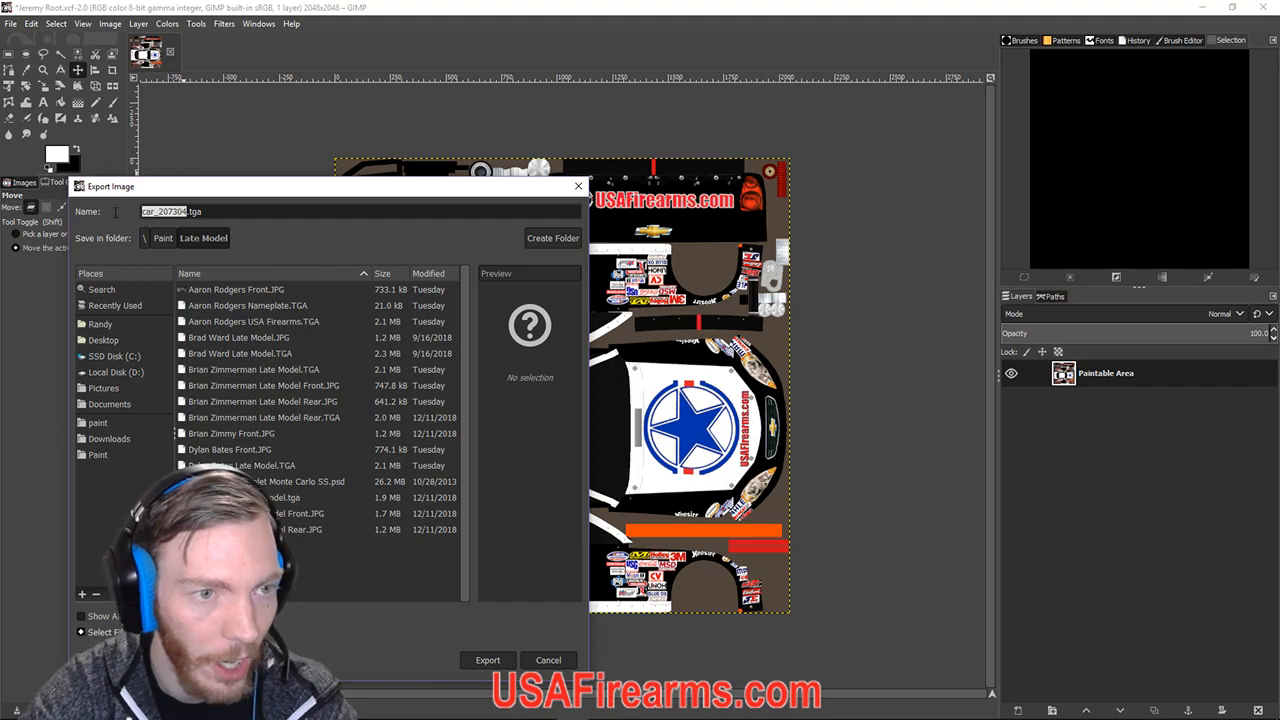
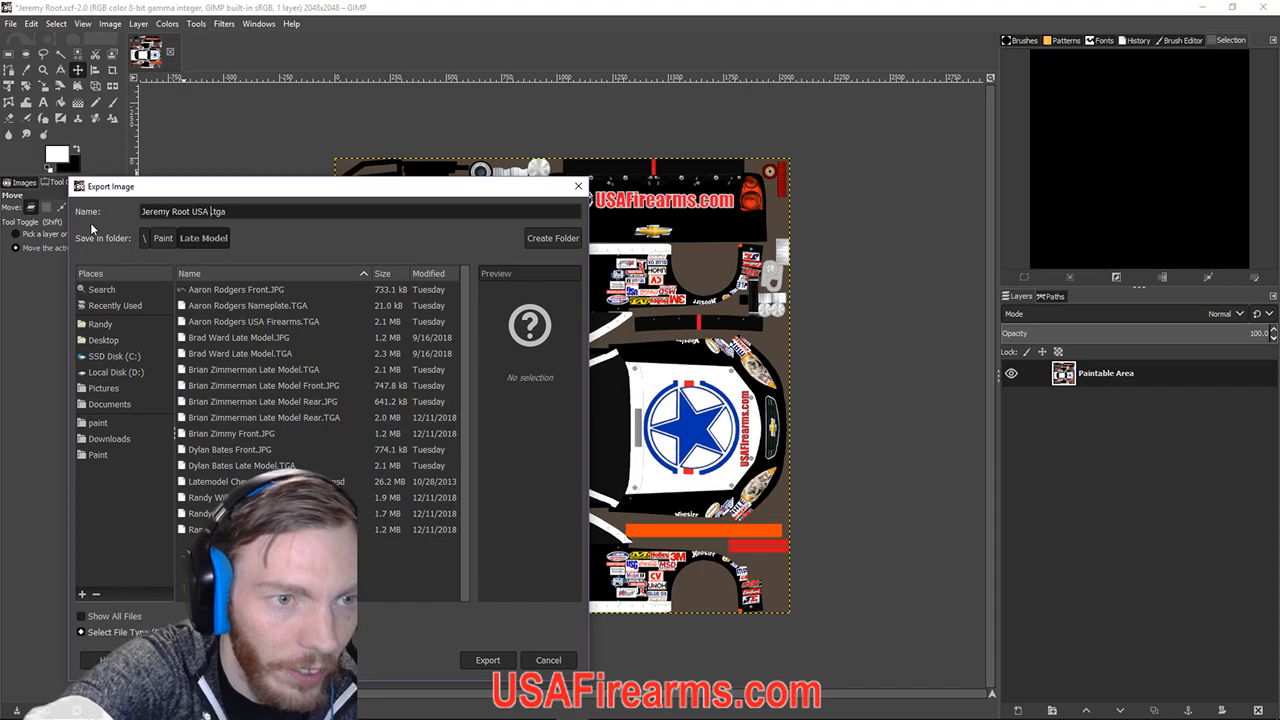
type("irea")
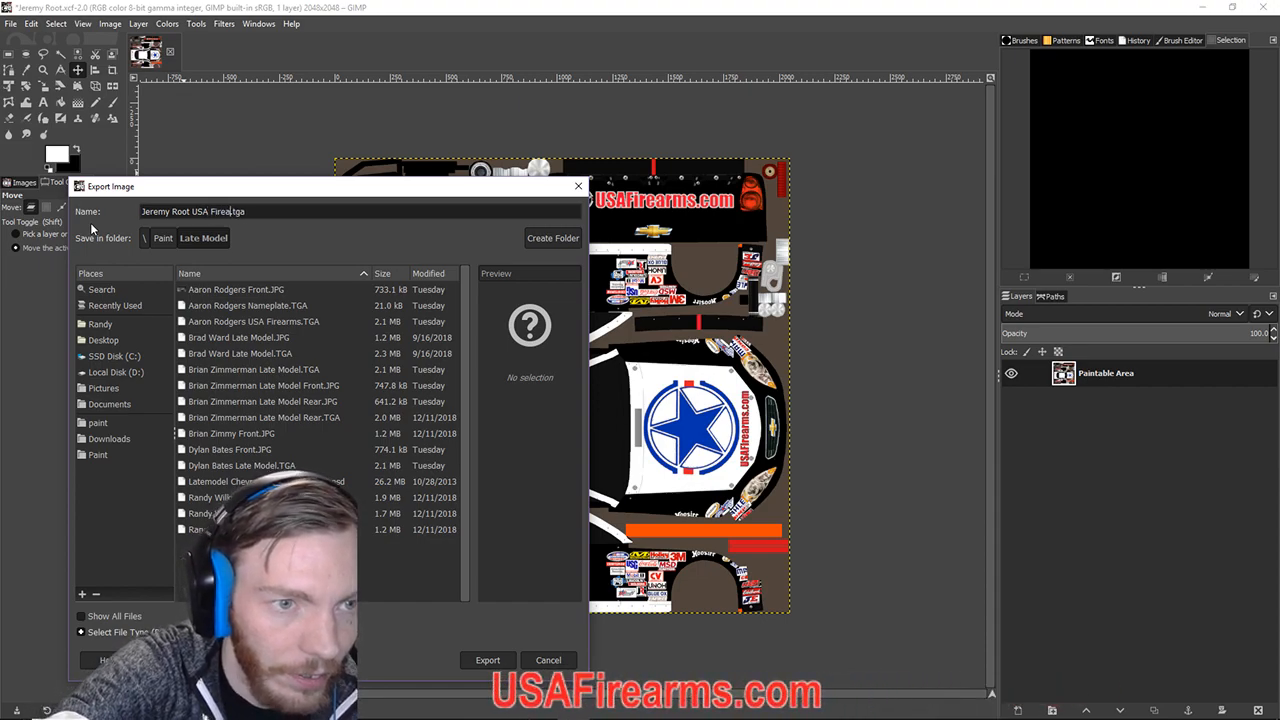
type("rms Late Model")
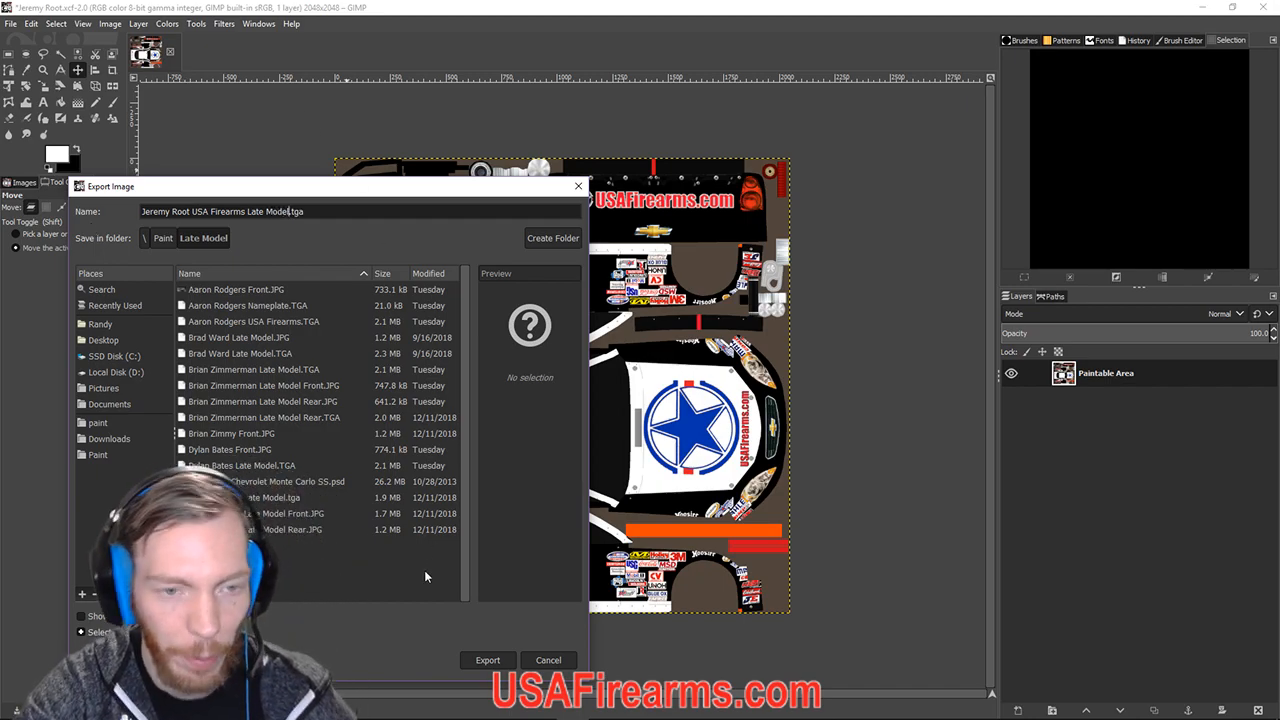
double_click(297, 211)
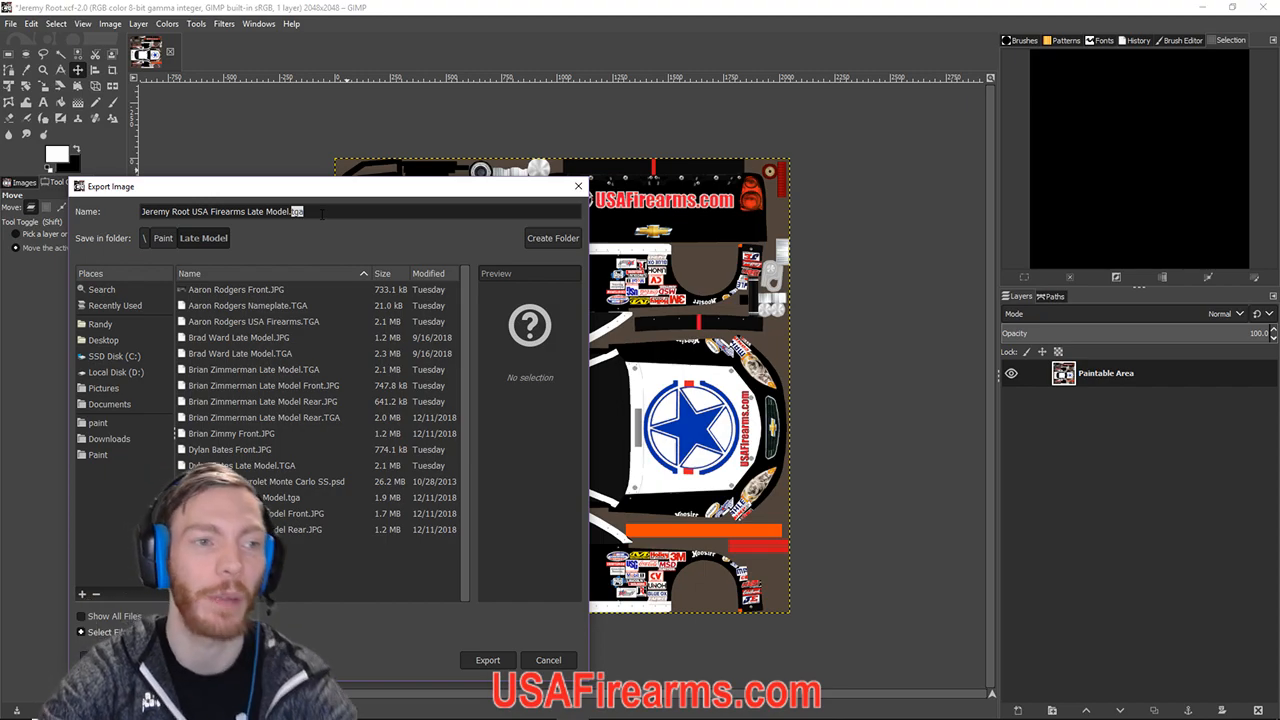
left_click(487, 660)
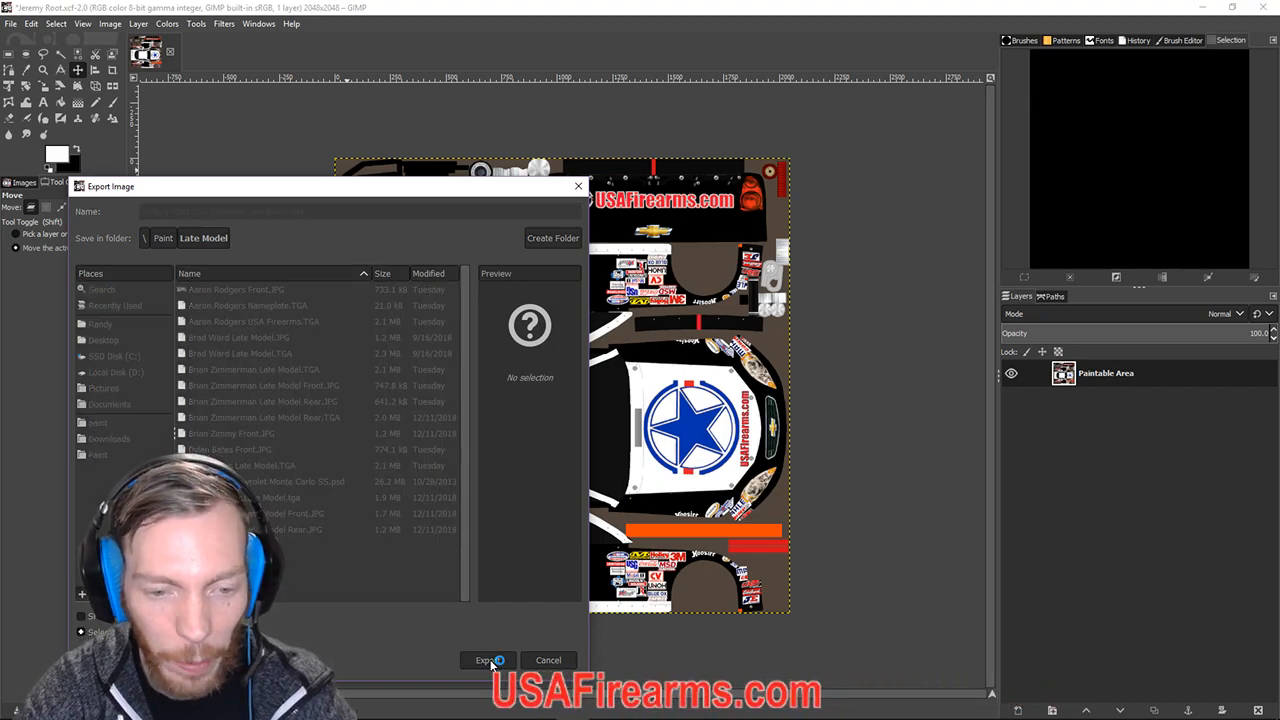
left_click(656, 411)
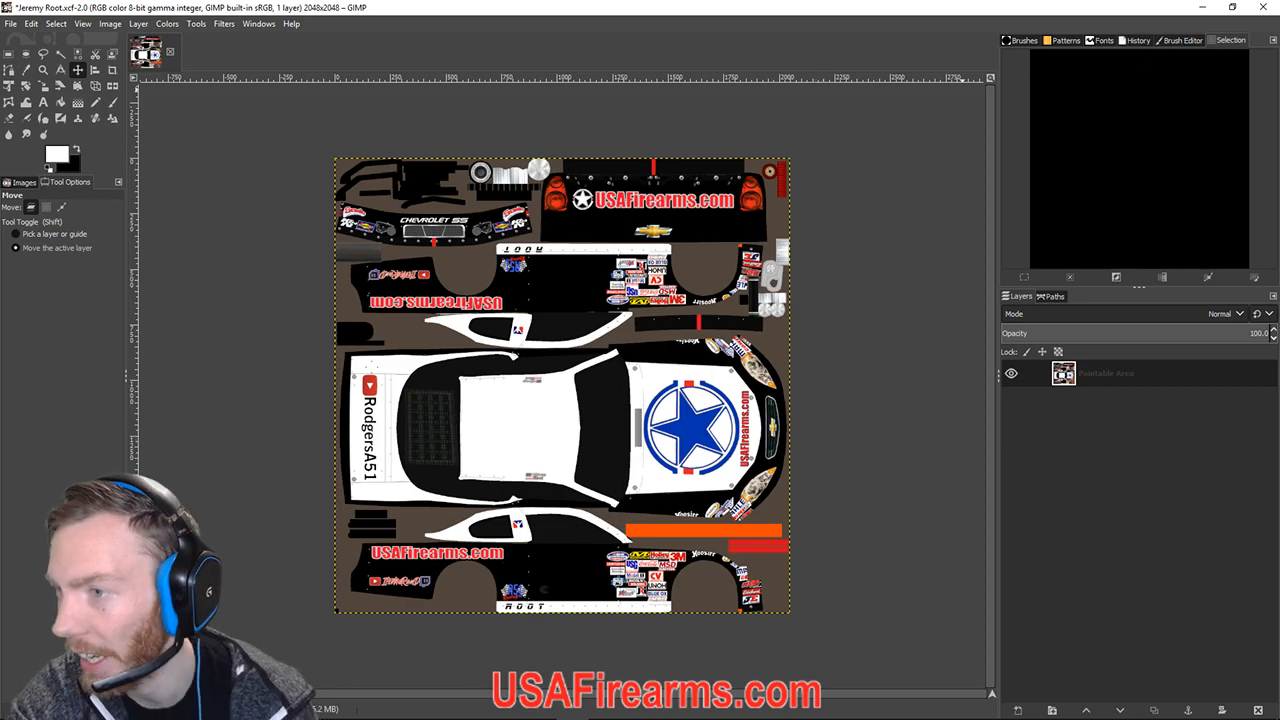
Drag the Streamlabs OBS window back over GIMP and check its scene sources.
left_click_drag(1279, 200, 780, 163)
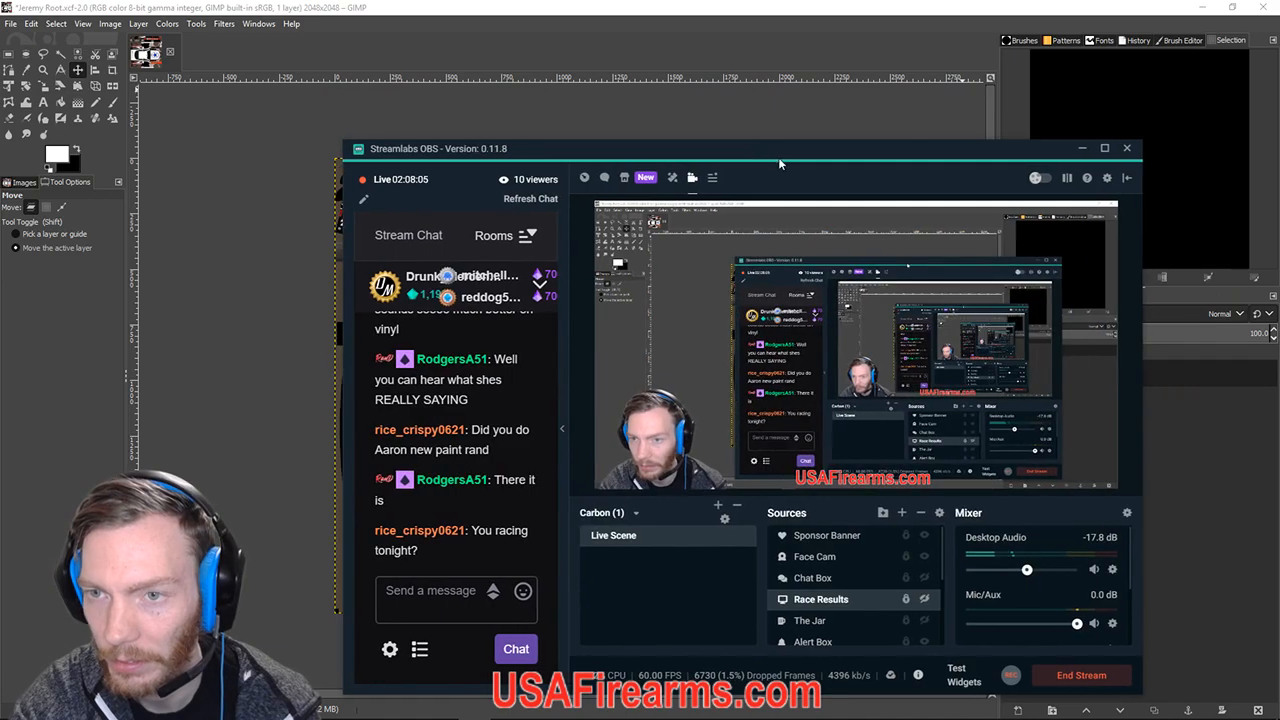
left_click(1083, 150)
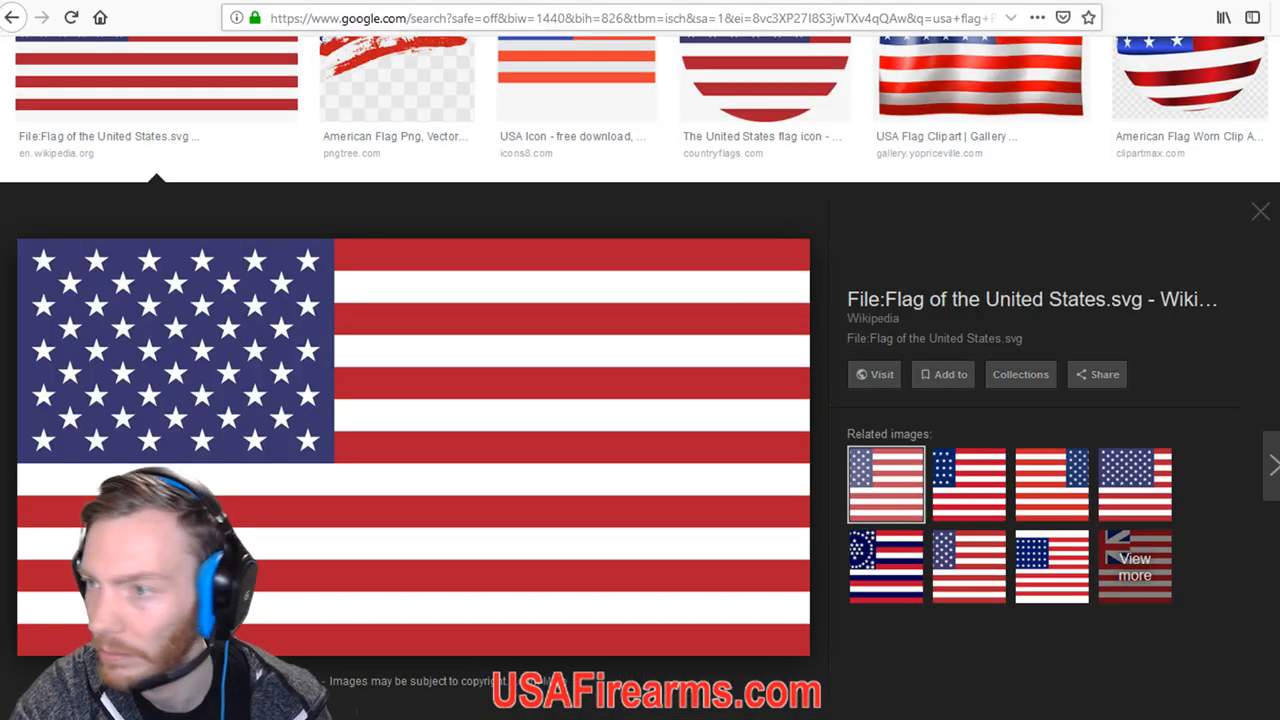
scroll(640, 378, "up", 3)
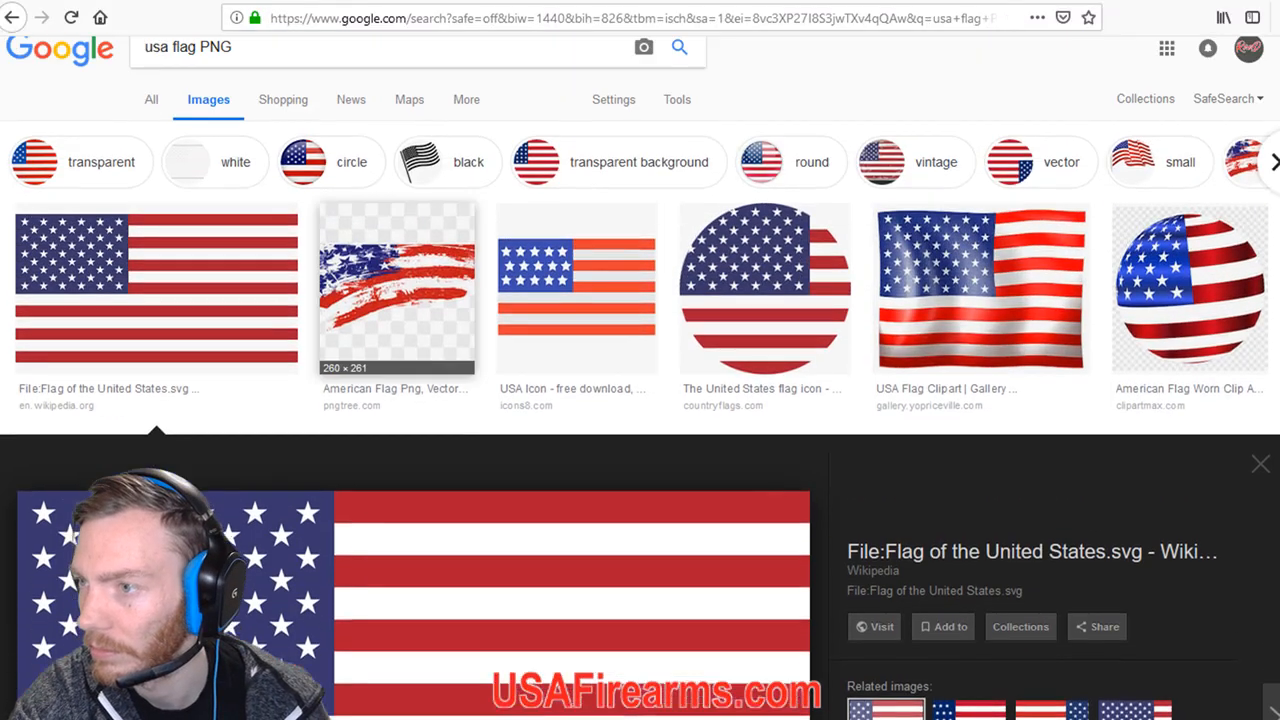
key("ctrl+l")
type("tradingpaints.com/")
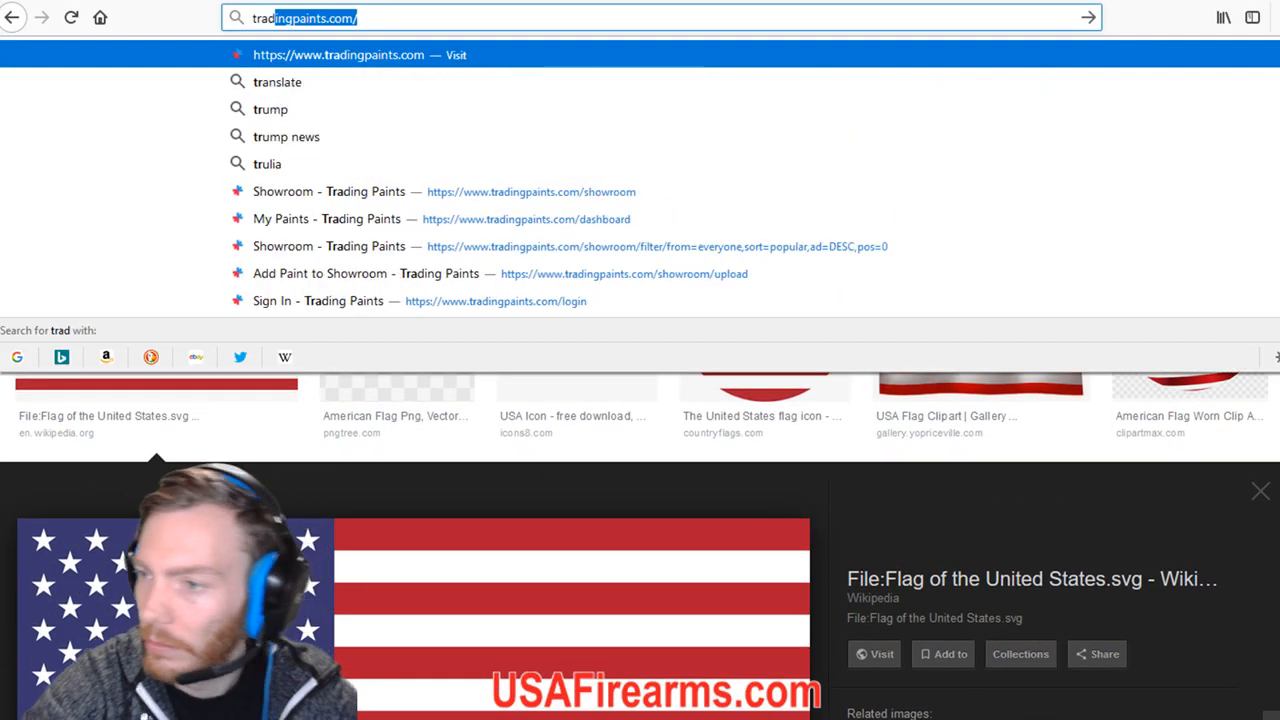
key("Return")
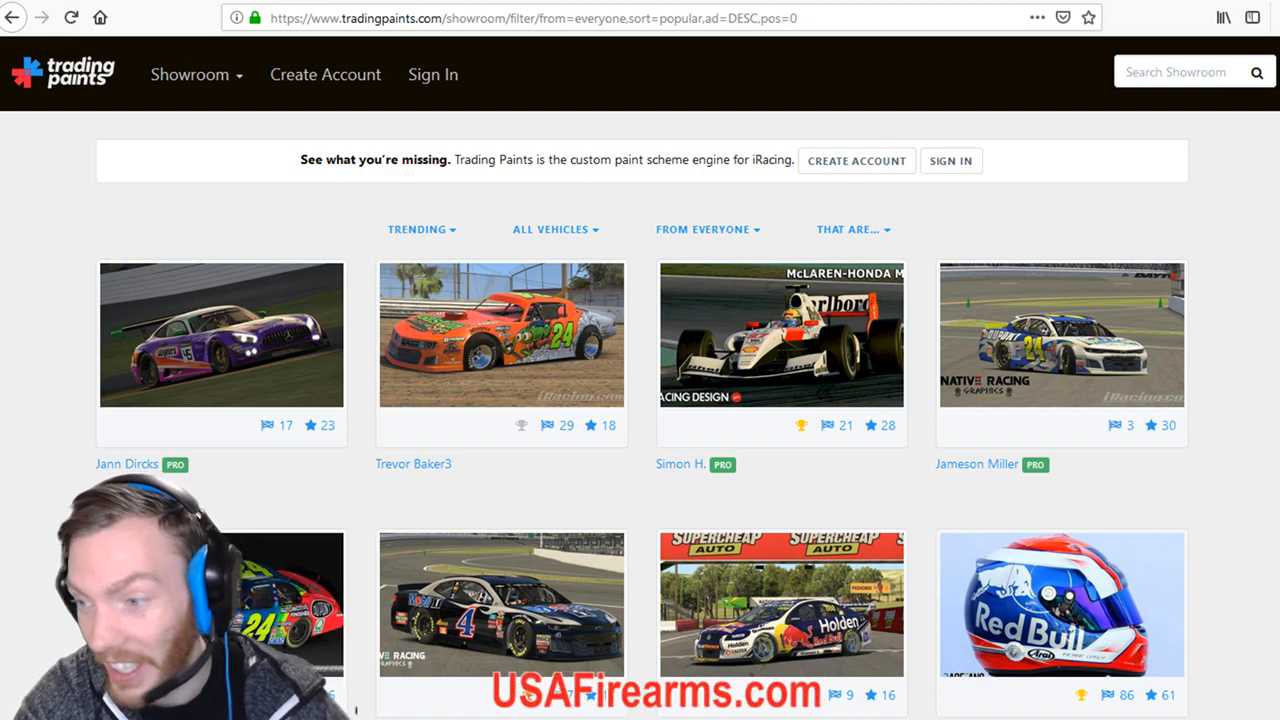
scroll(640, 400, "down", 10)
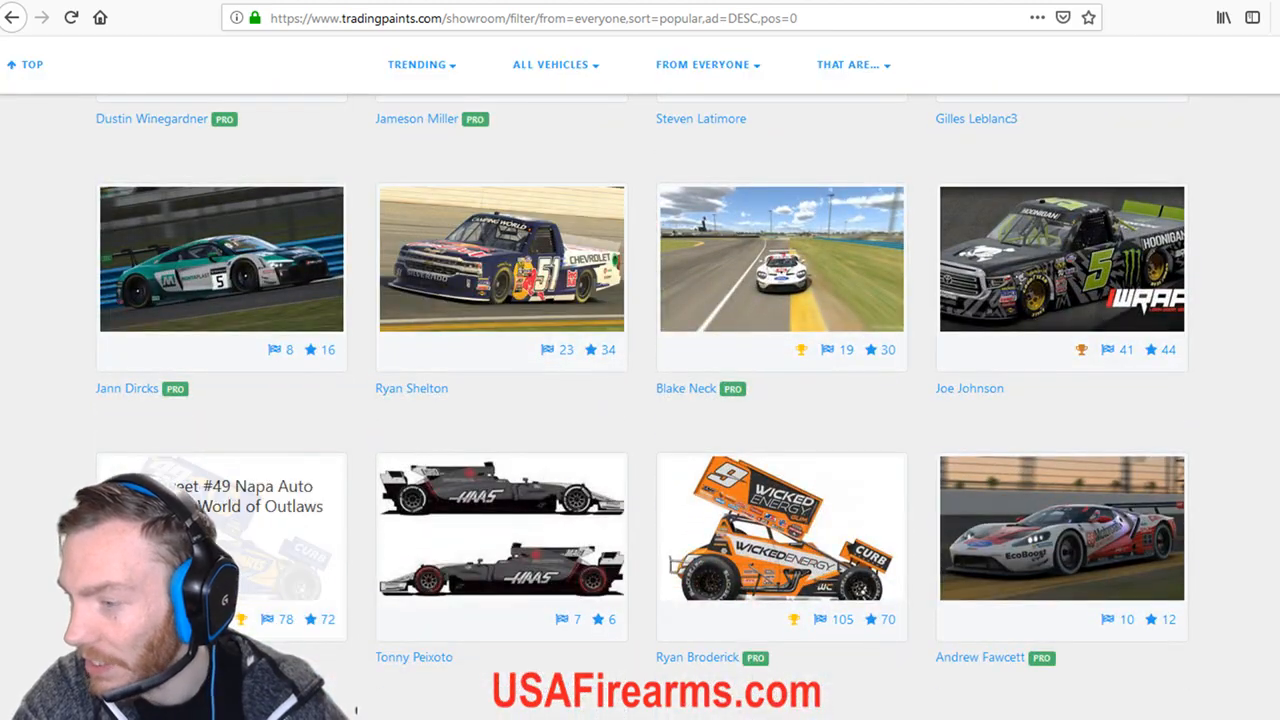
scroll(500, 420, "down", 12)
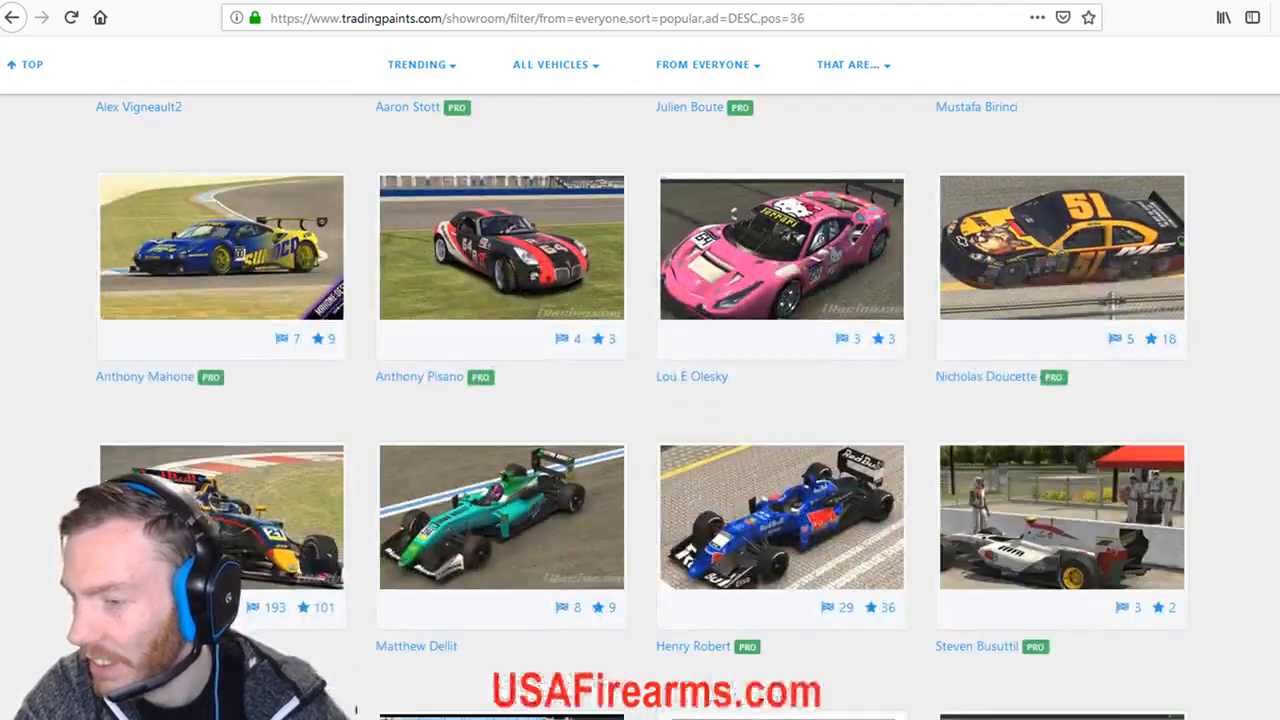
scroll(640, 400, "up", 12)
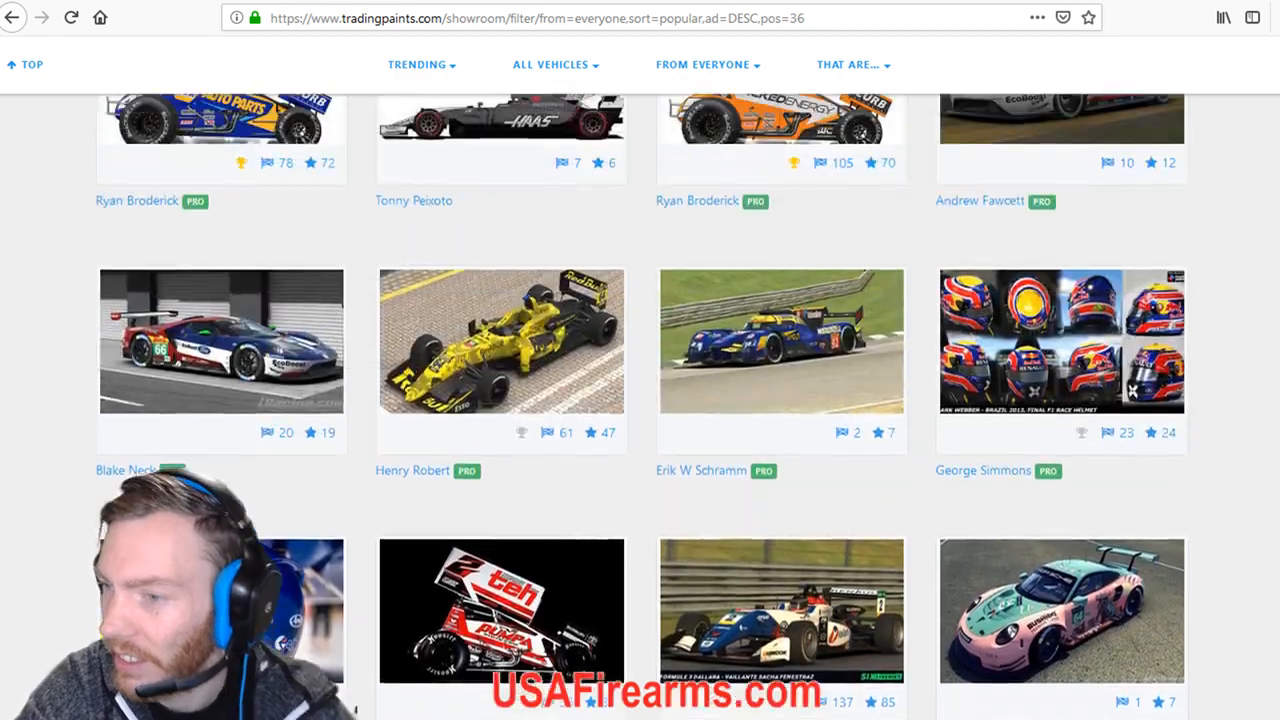
scroll(640, 400, "up", 3)
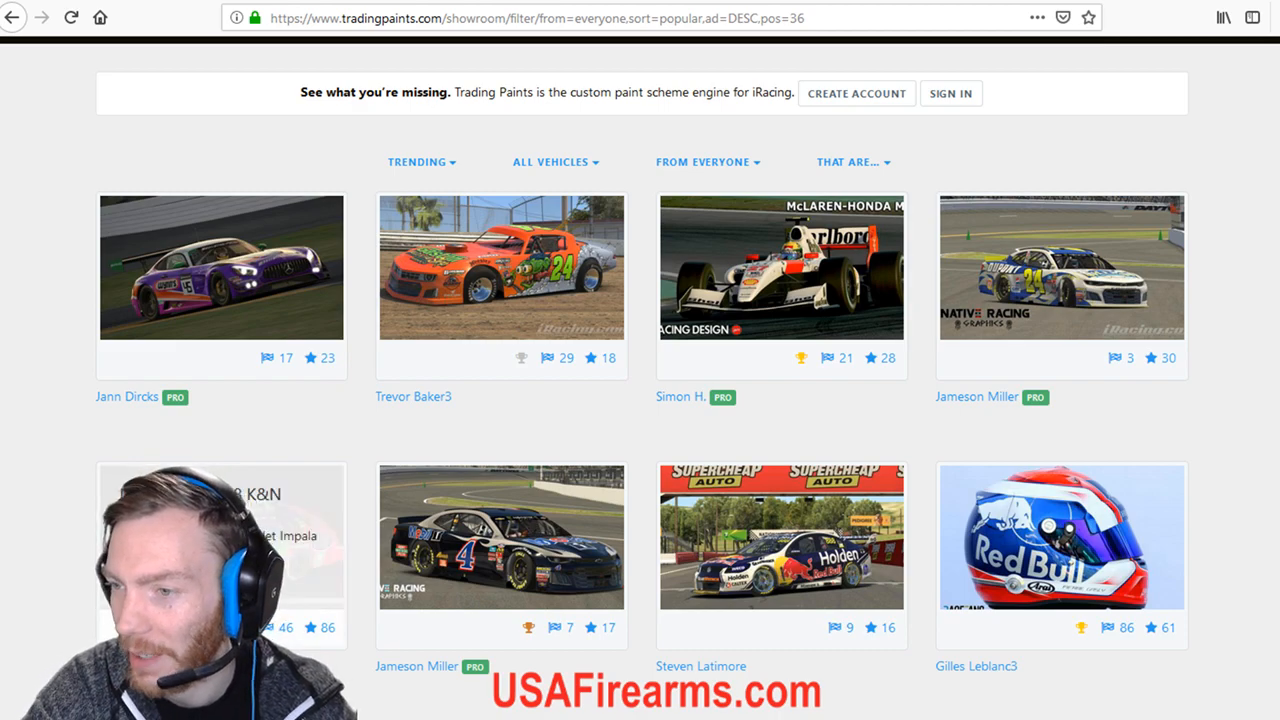
scroll(466, 432, "up", 1)
right_click(466, 432)
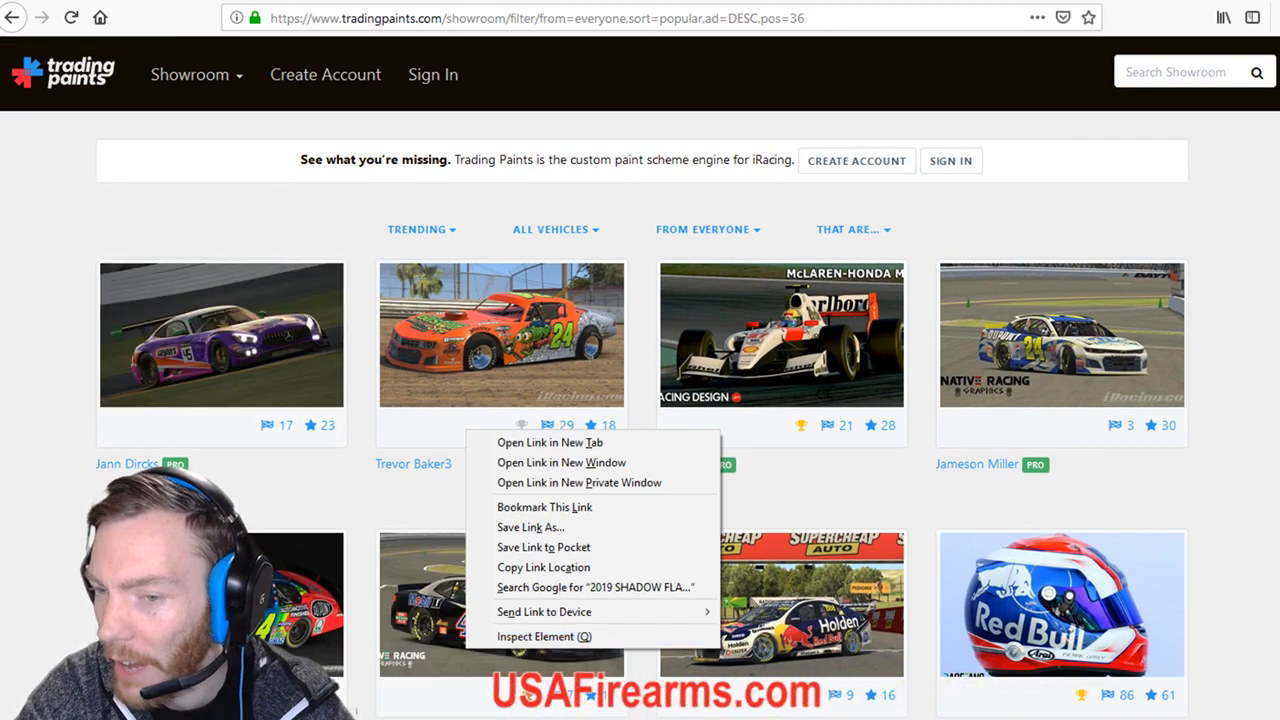
left_click(549, 443)
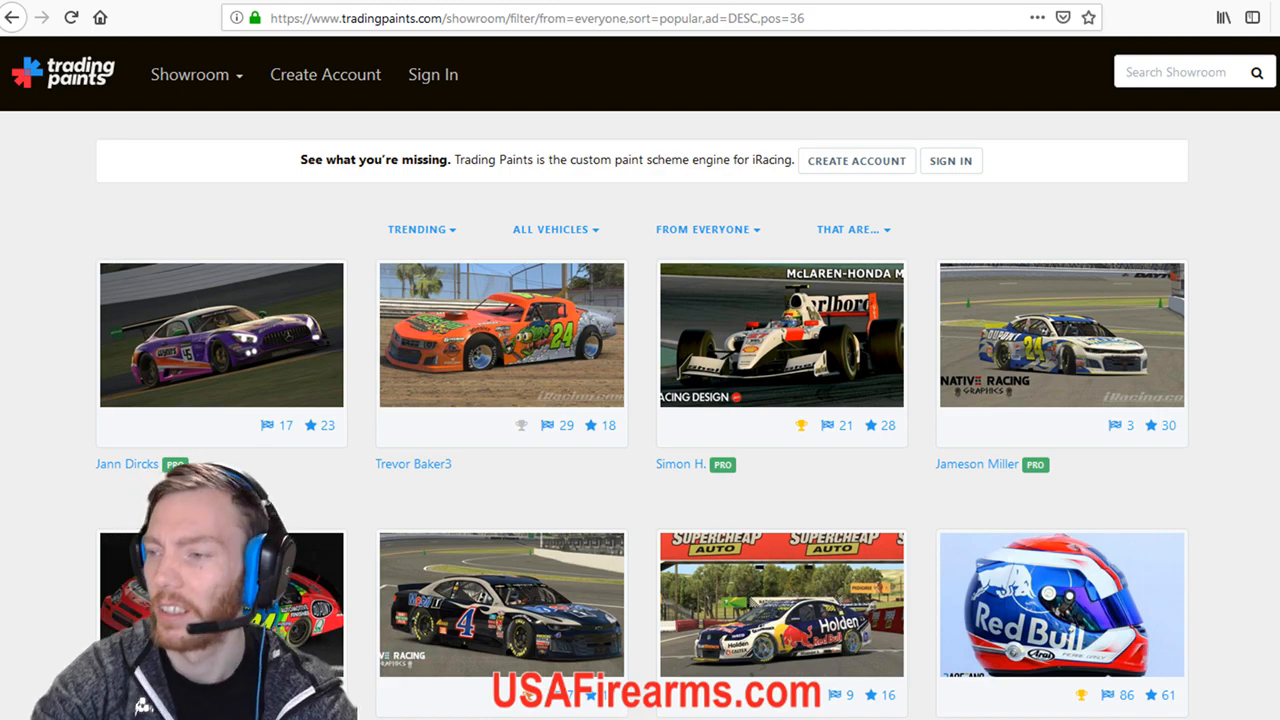
mouse_move(222, 336)
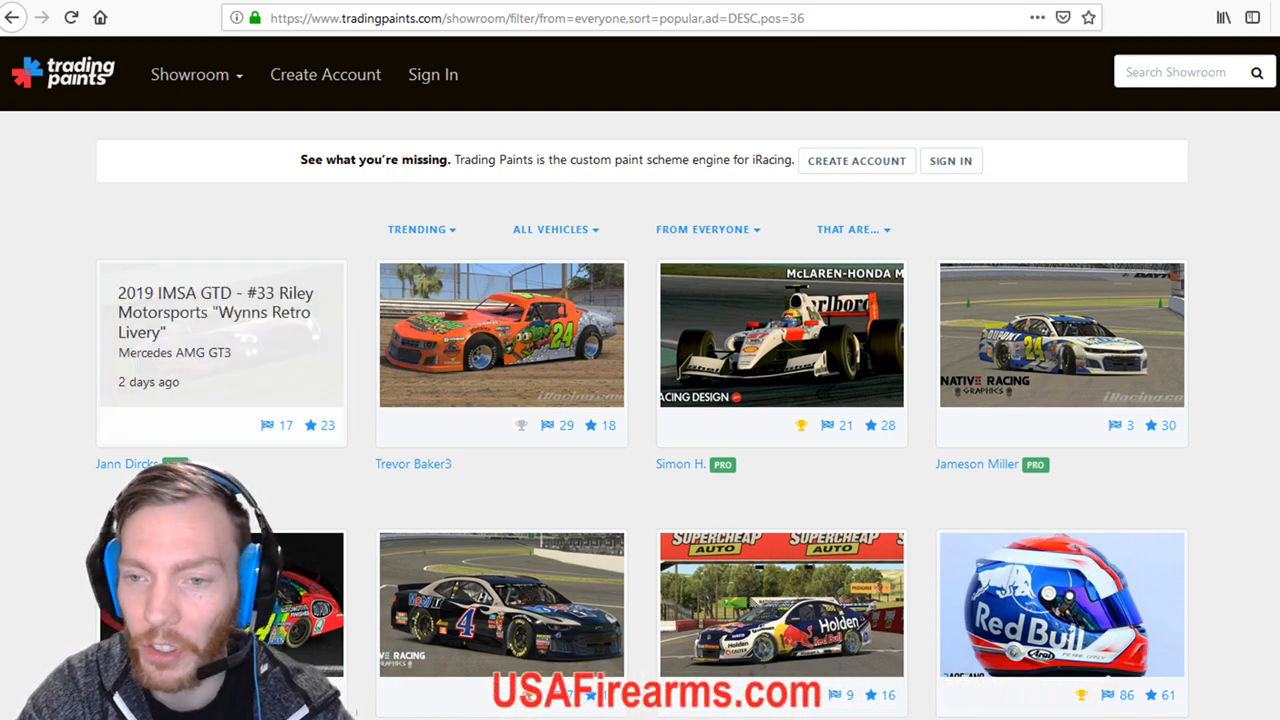
Sign in to Trading Paints with the account's username and password.
left_click(950, 160)
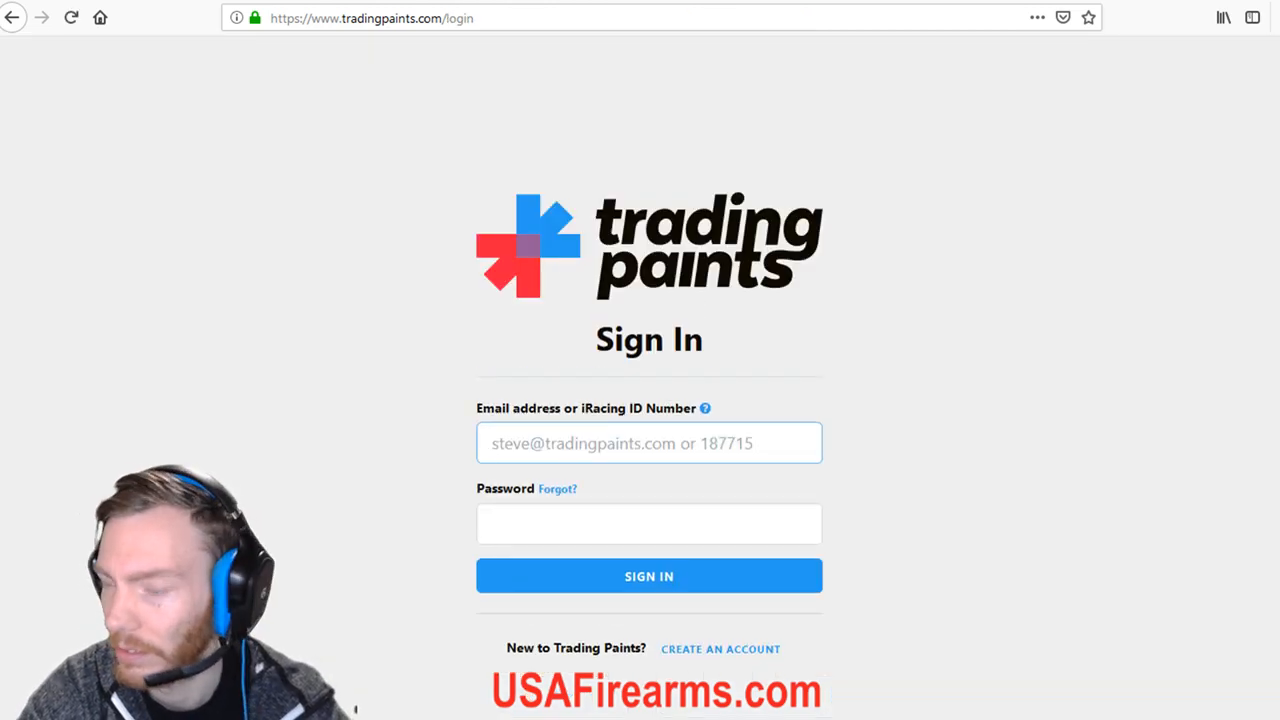
right_click(550, 451)
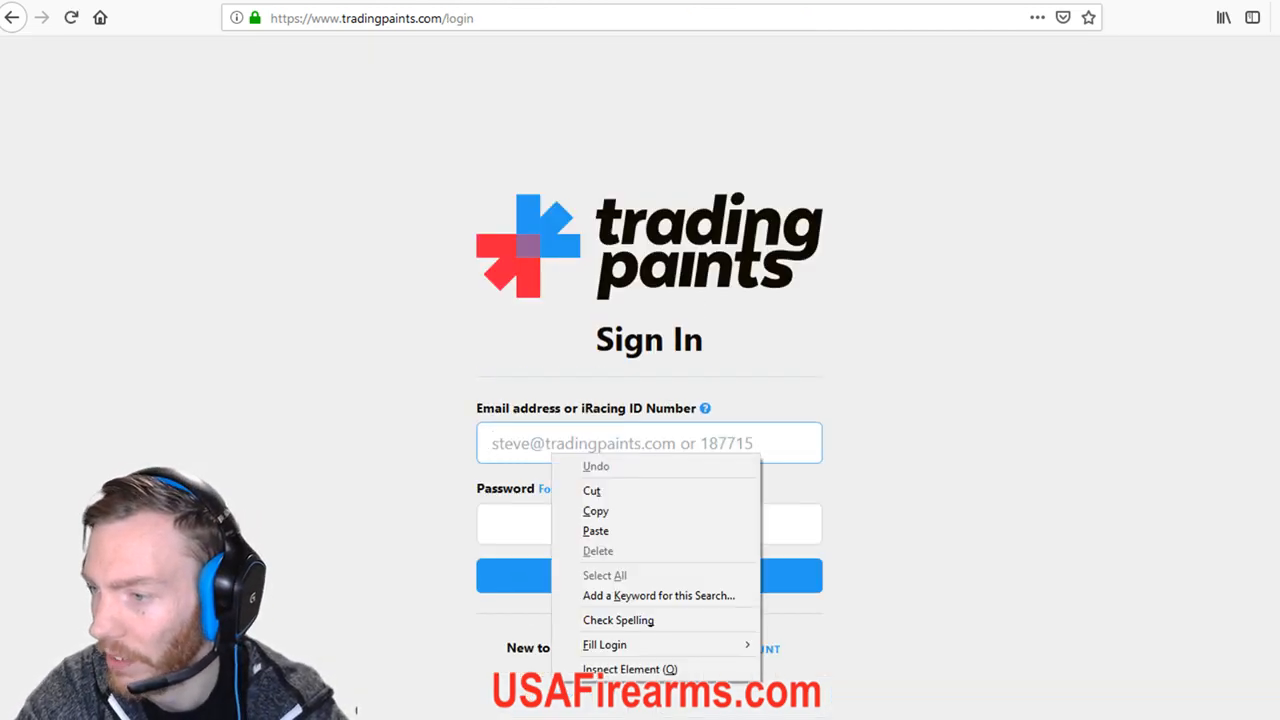
left_click(548, 448)
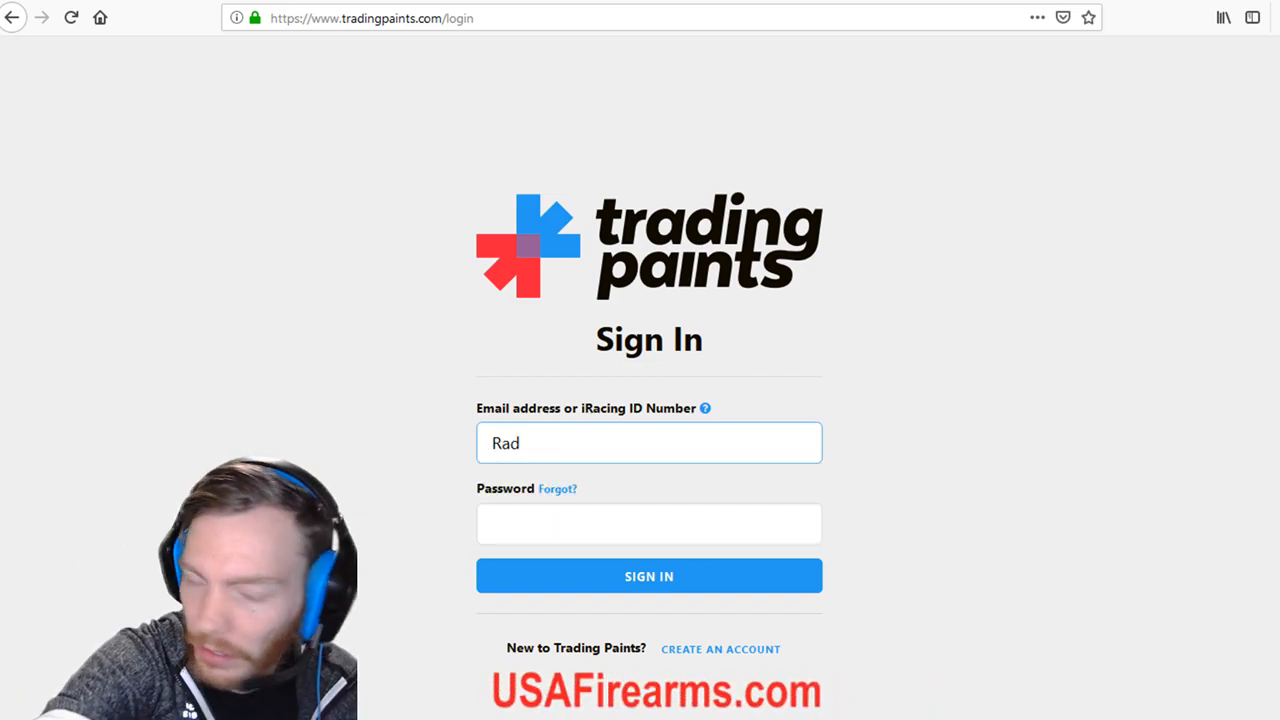
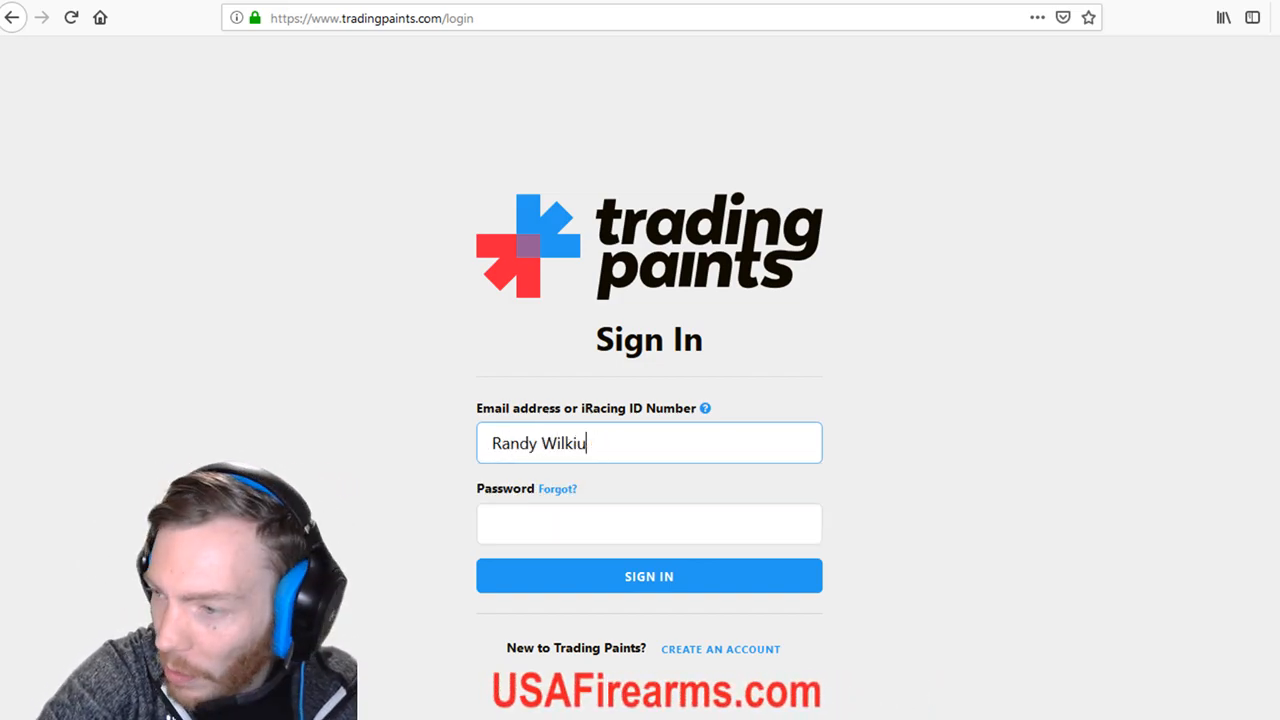
type("ns")
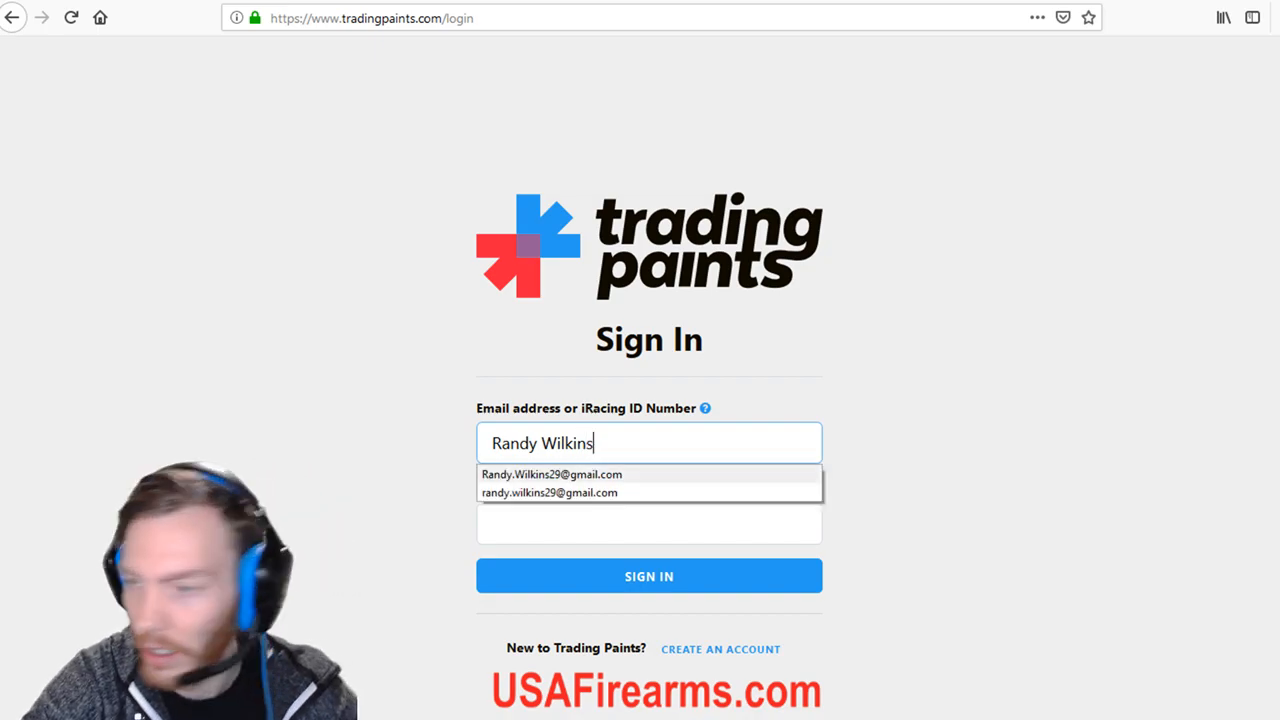
left_click(649, 524)
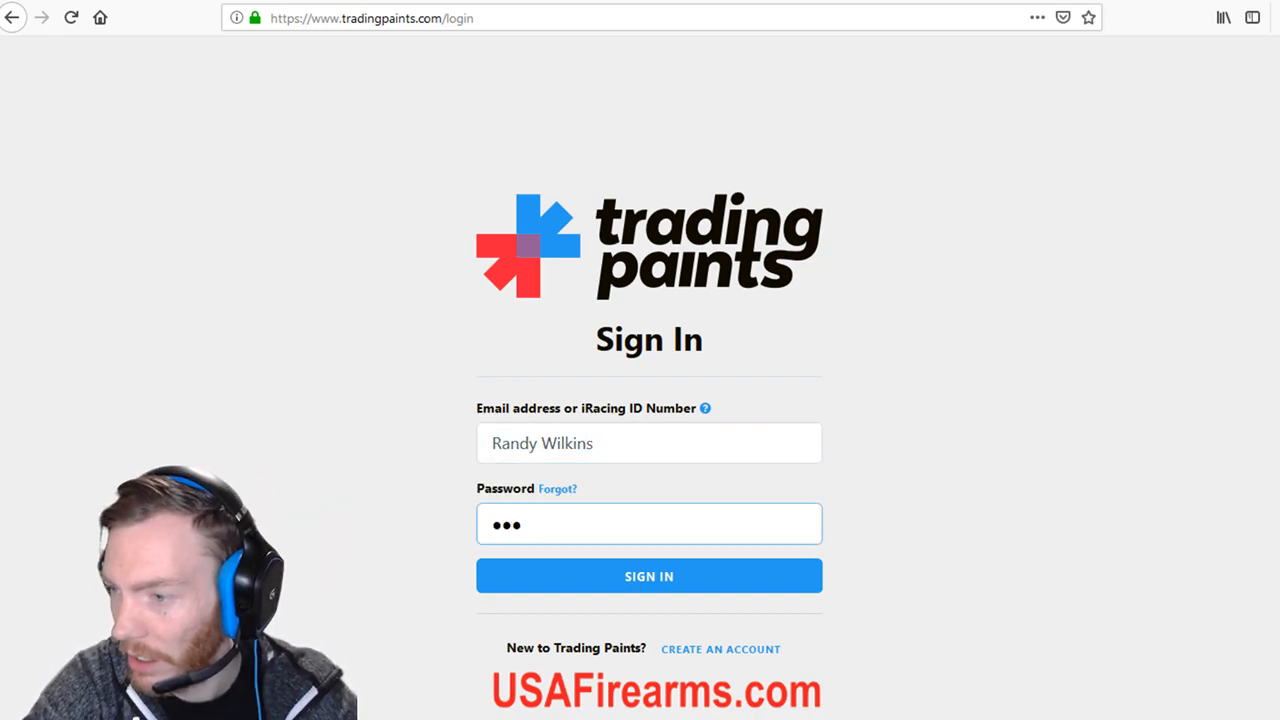
key("BackSpace")
key("BackSpace")
key("BackSpace")
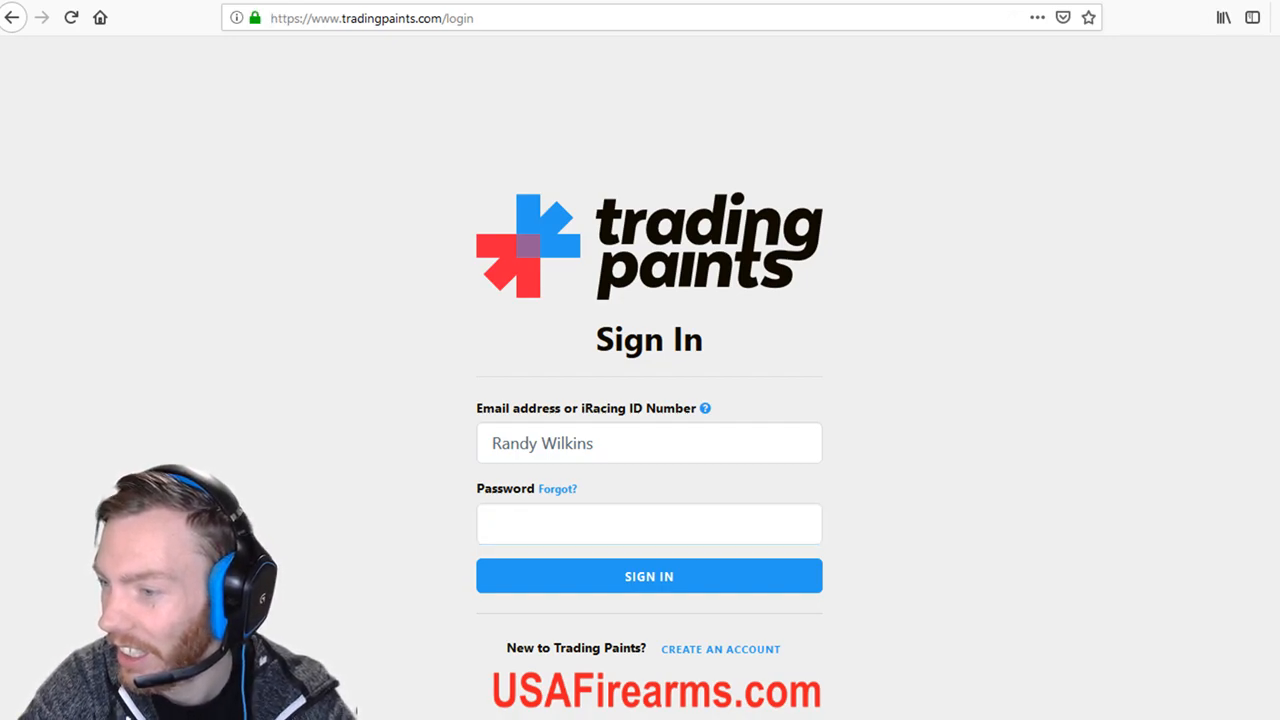
type("••••••••")
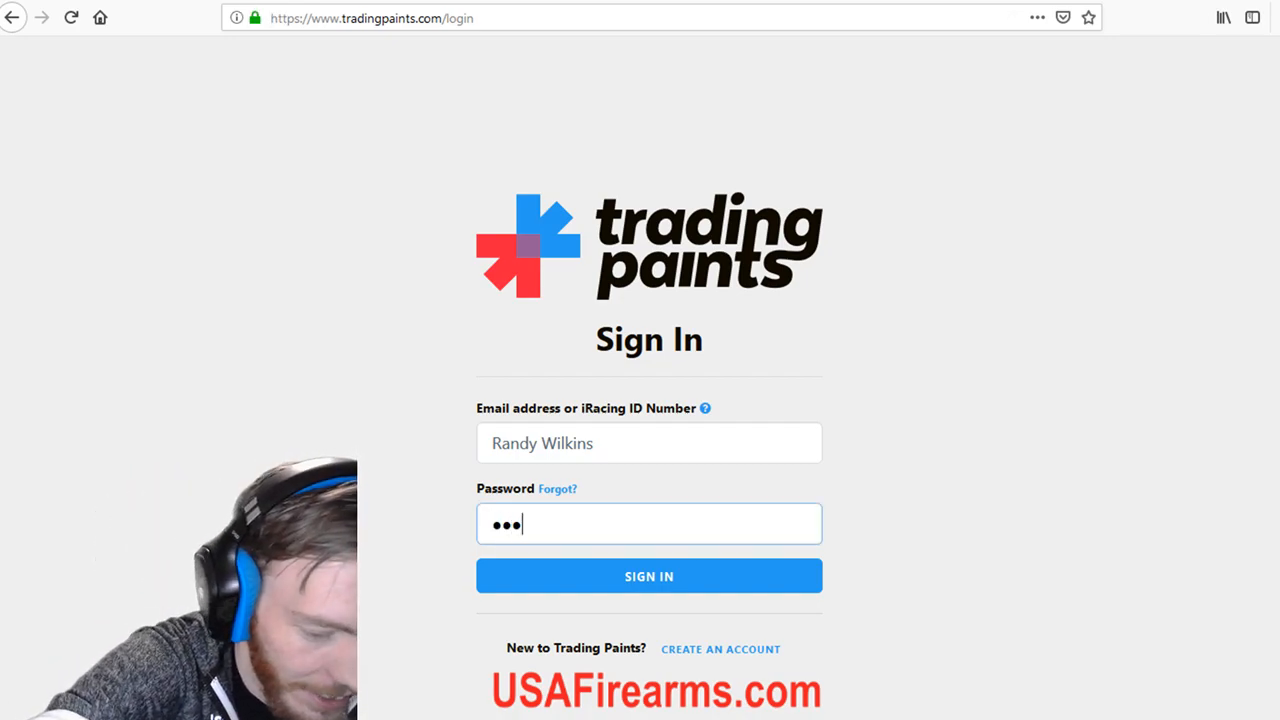
key("Return")
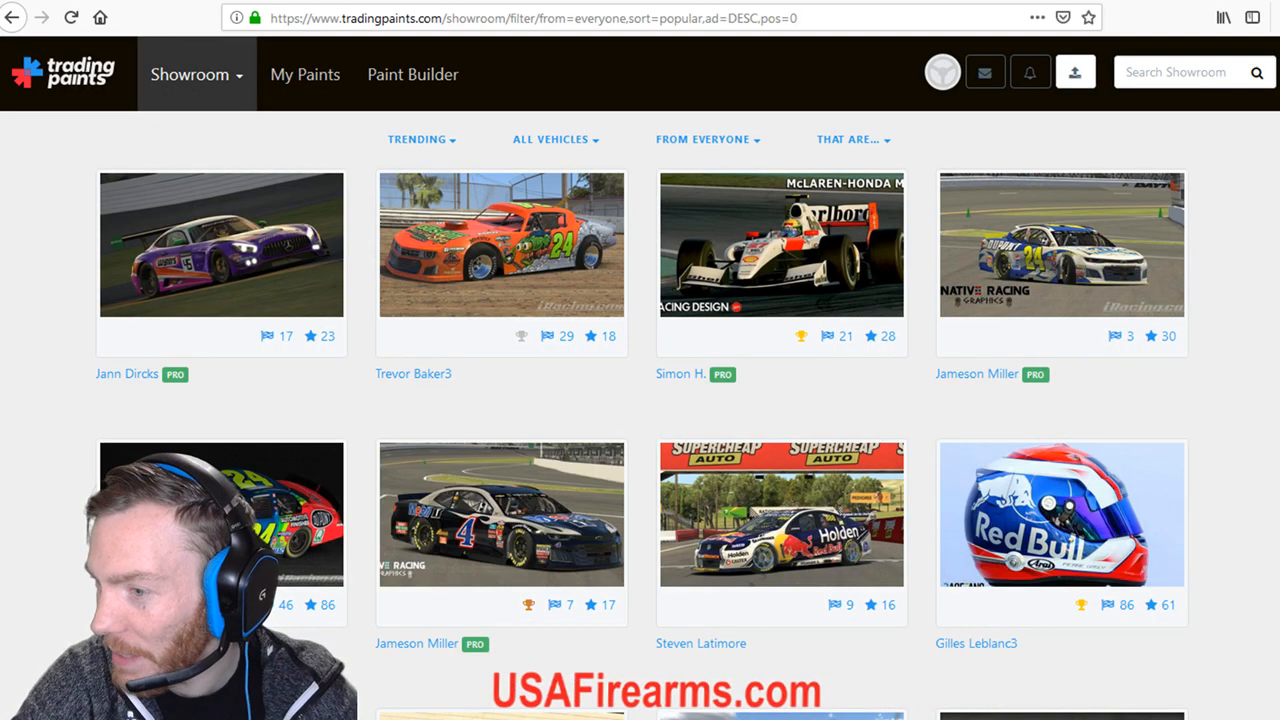
Scroll down through the showroom's popular-paints grid.
scroll(640, 400, "down", 7)
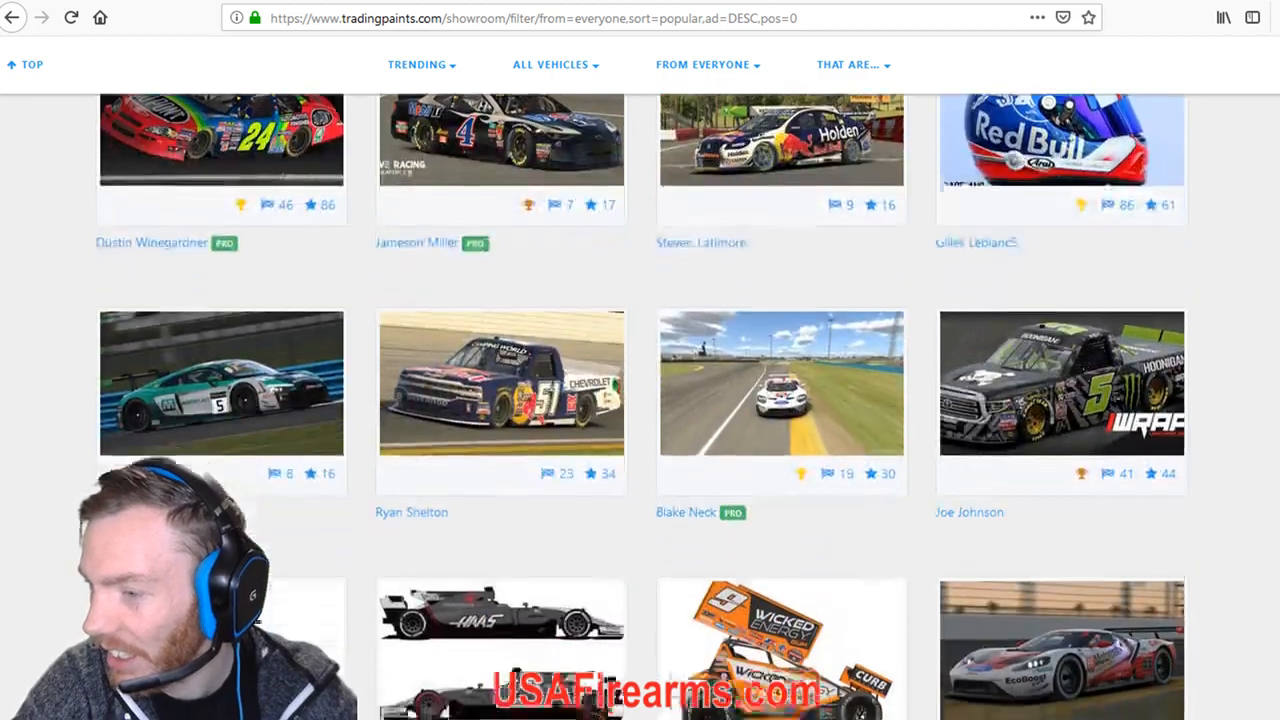
scroll(640, 400, "down", 3)
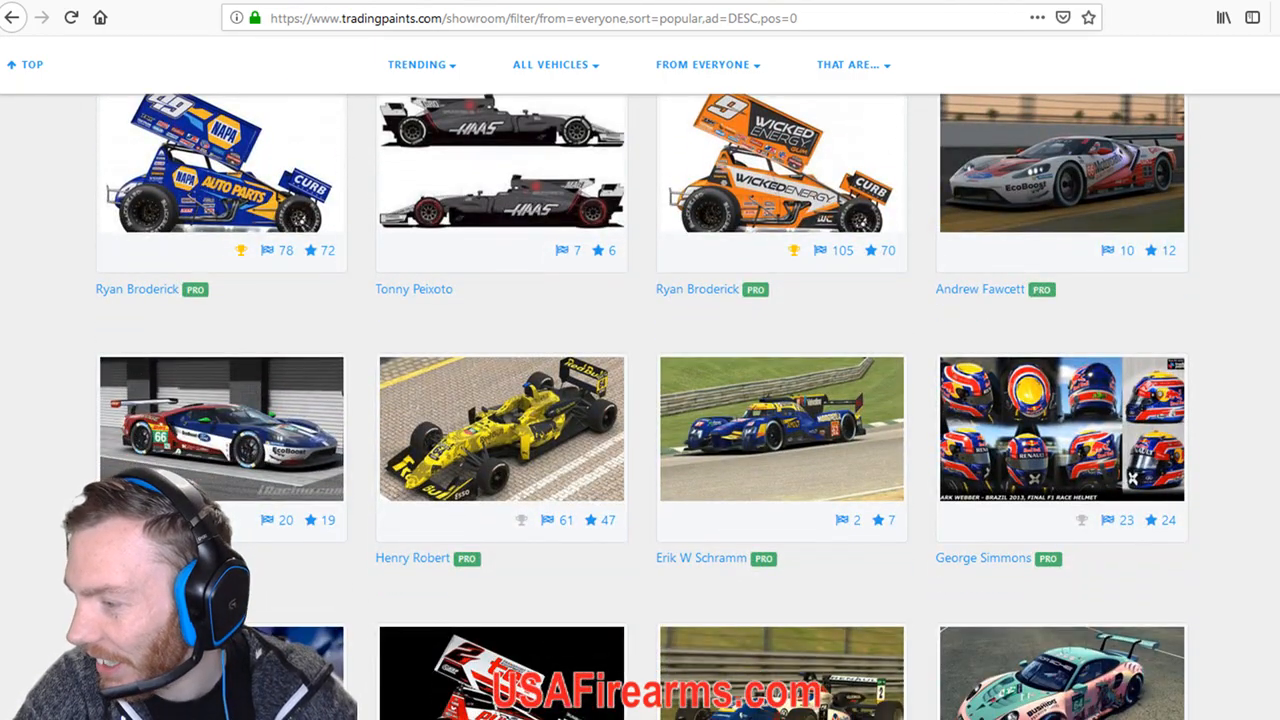
scroll(640, 400, "down", 5)
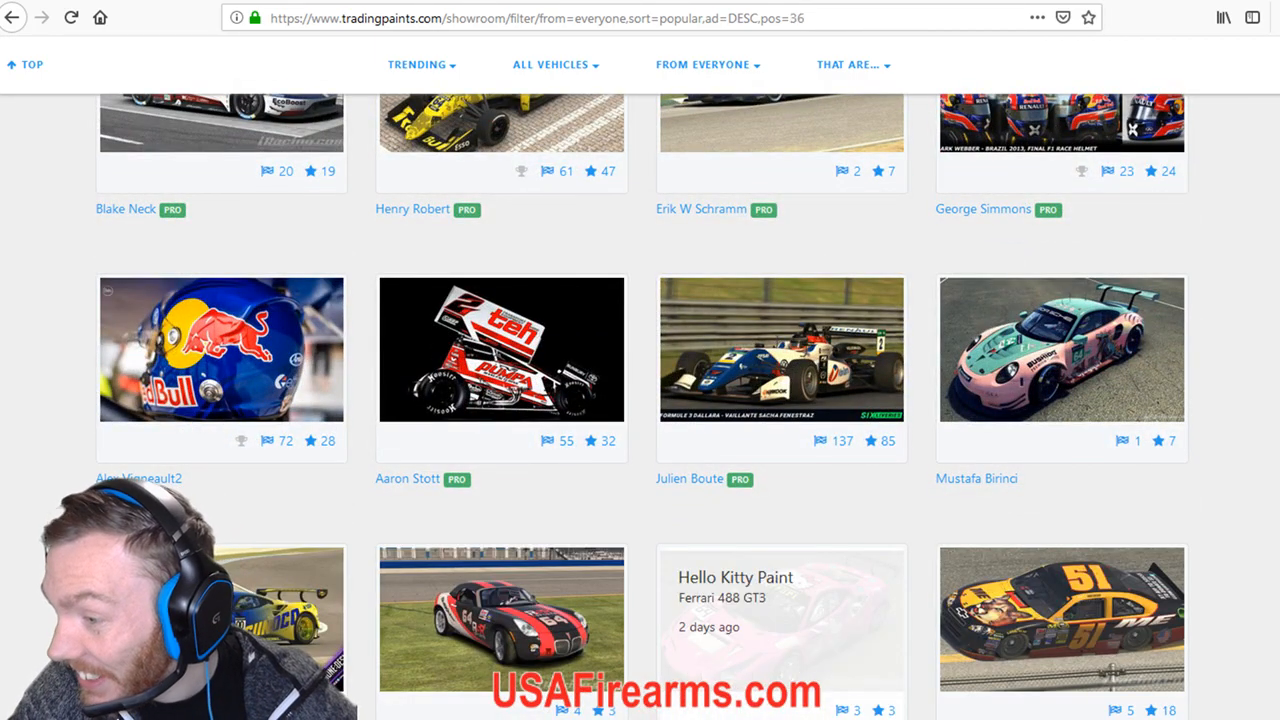
scroll(780, 560, "down", 1)
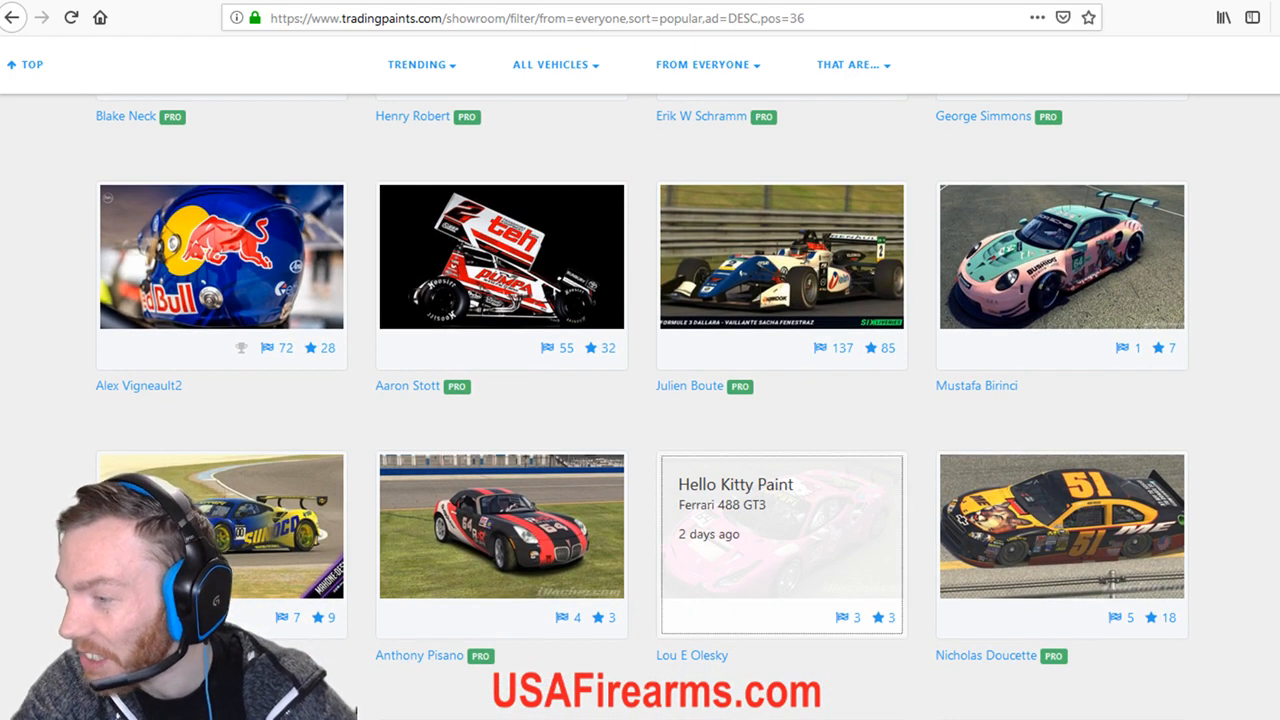
Open the Hello Kitty Paint details page and add it to favorites.
left_click(780, 520)
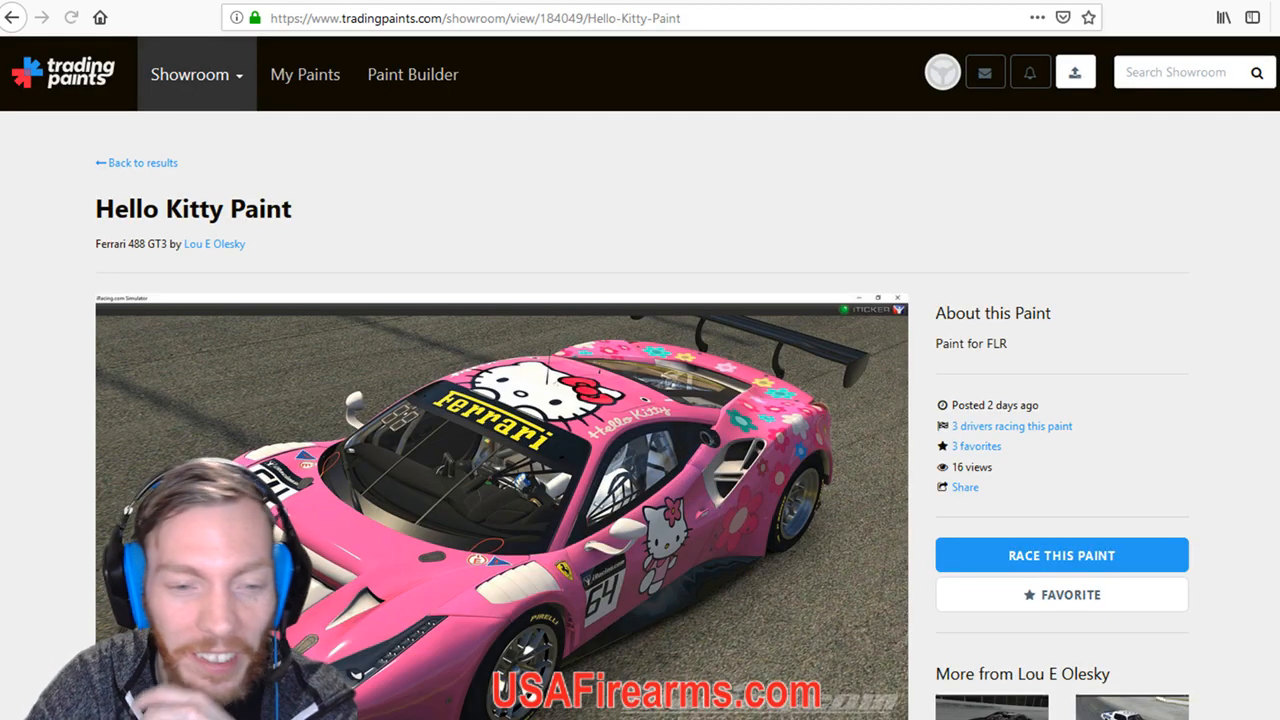
scroll(640, 370, "up", 2)
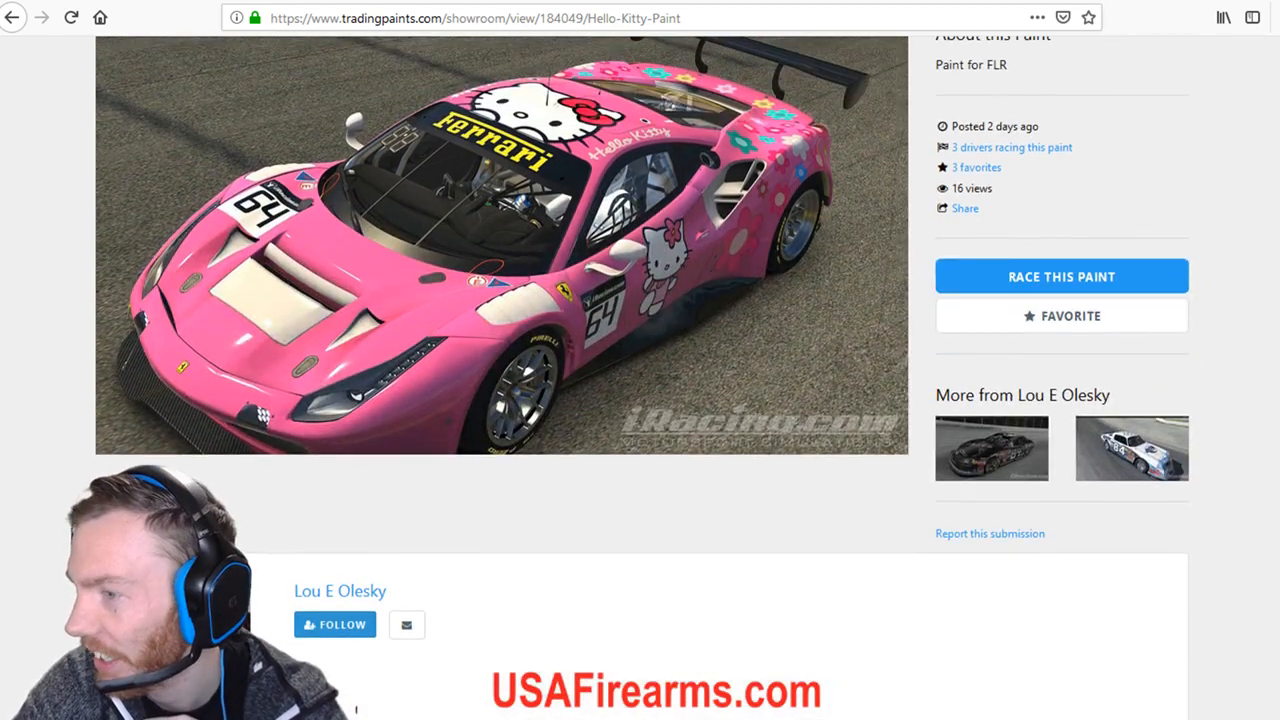
left_click(1062, 316)
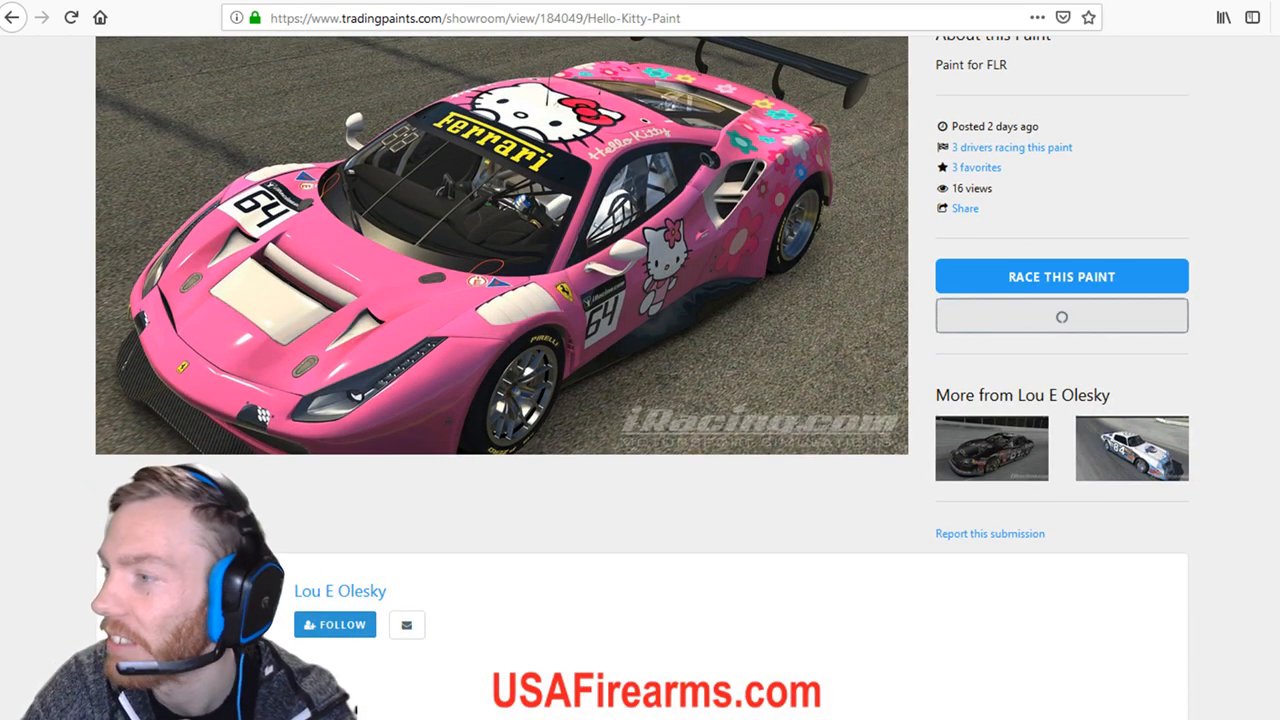
scroll(640, 370, "up", 3)
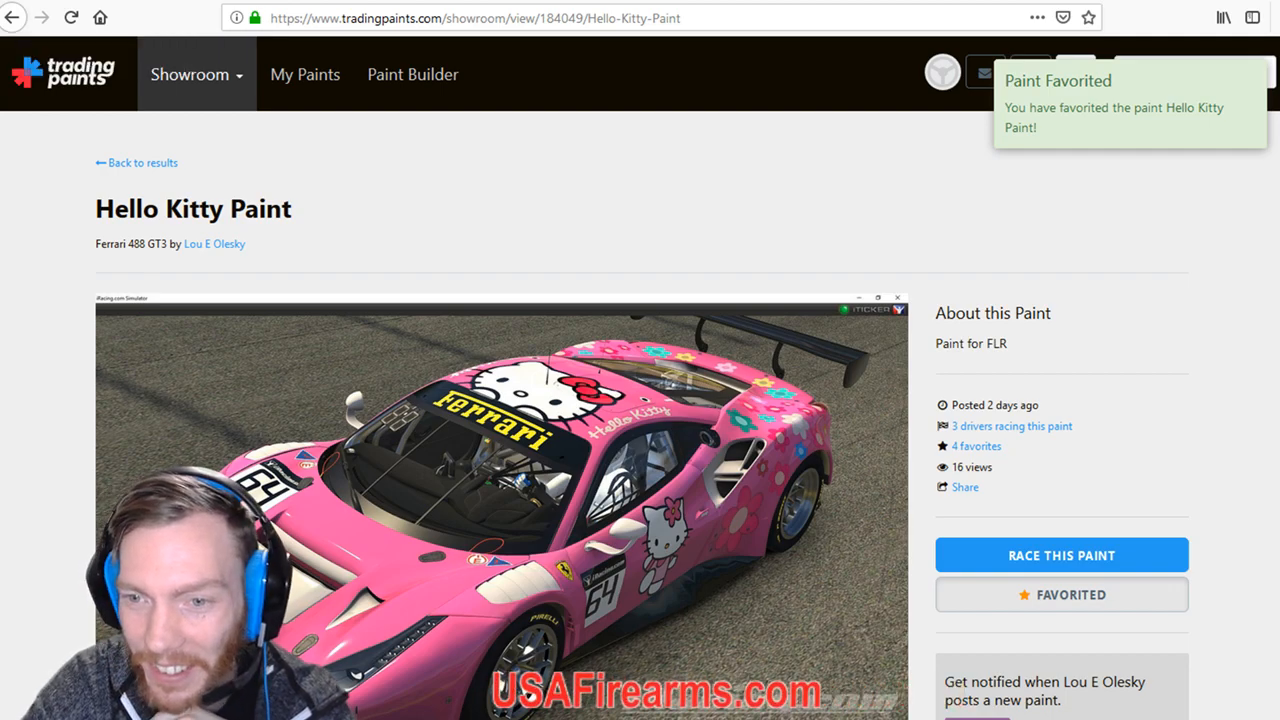
scroll(640, 400, "down", 3)
Visit the paint creator's profile, follow them, and browse their paints.
left_click(214, 58)
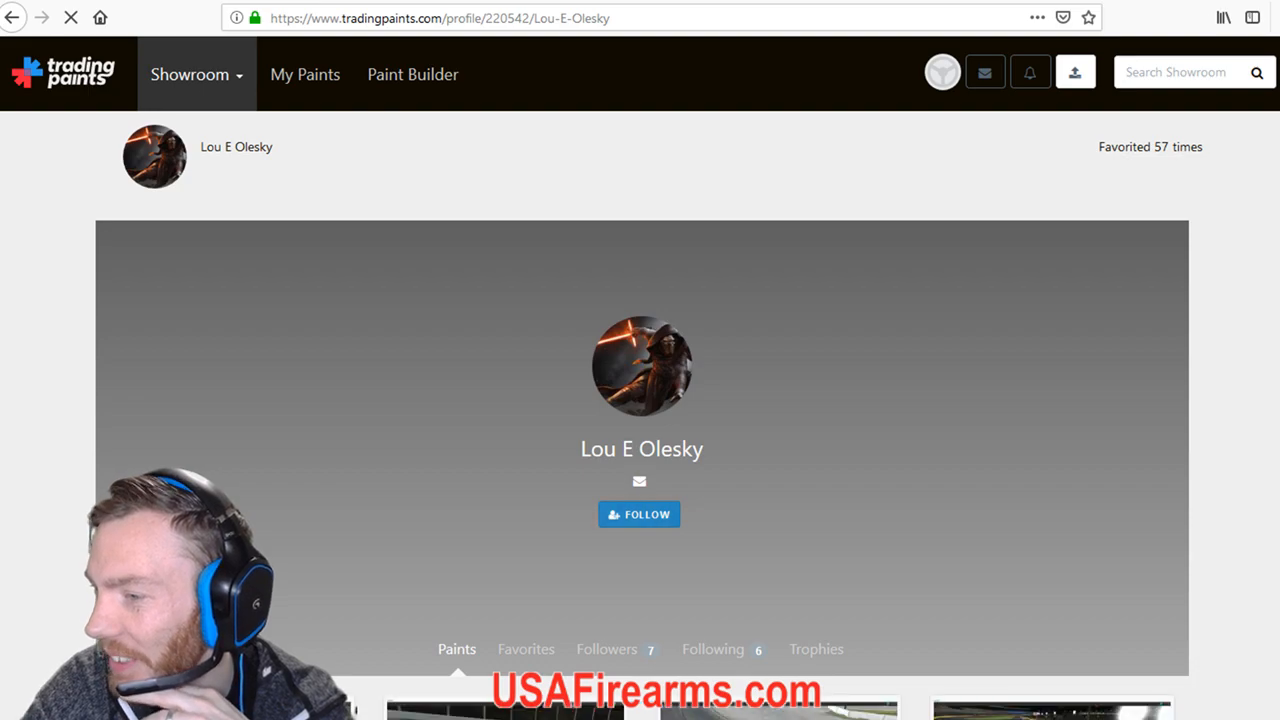
scroll(637, 359, "down", 2)
left_click(640, 405)
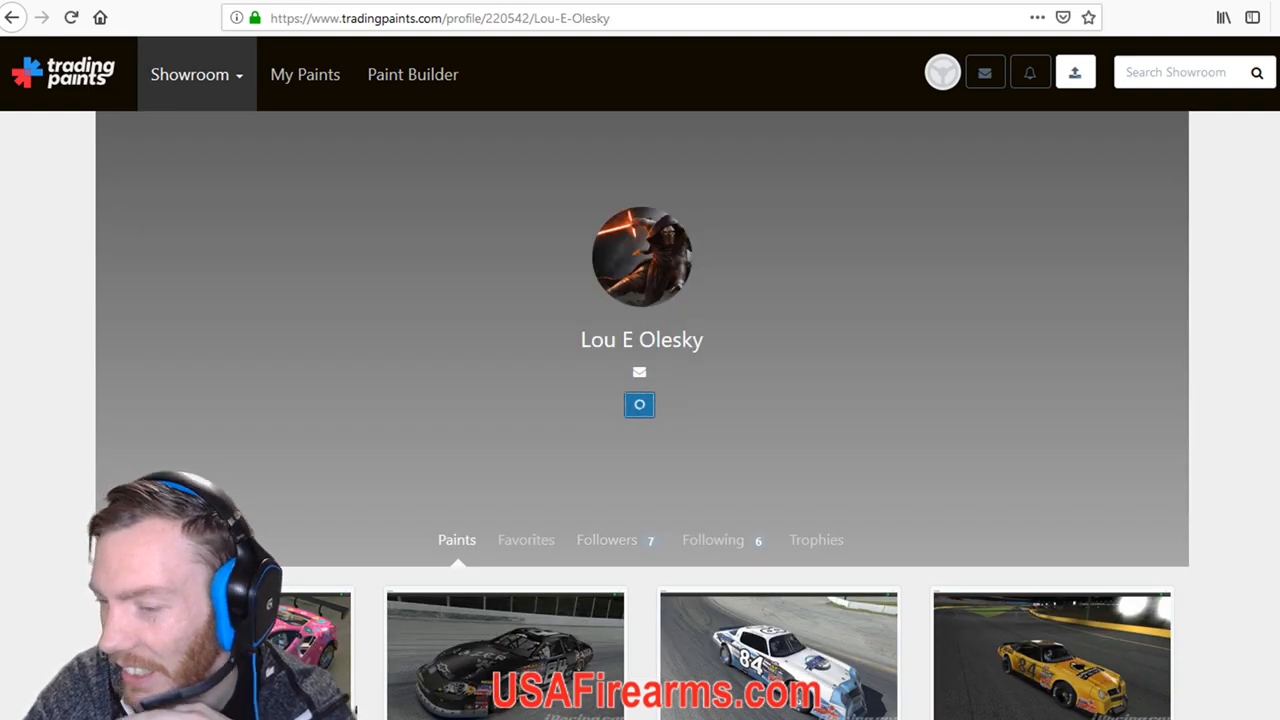
scroll(637, 359, "down", 3)
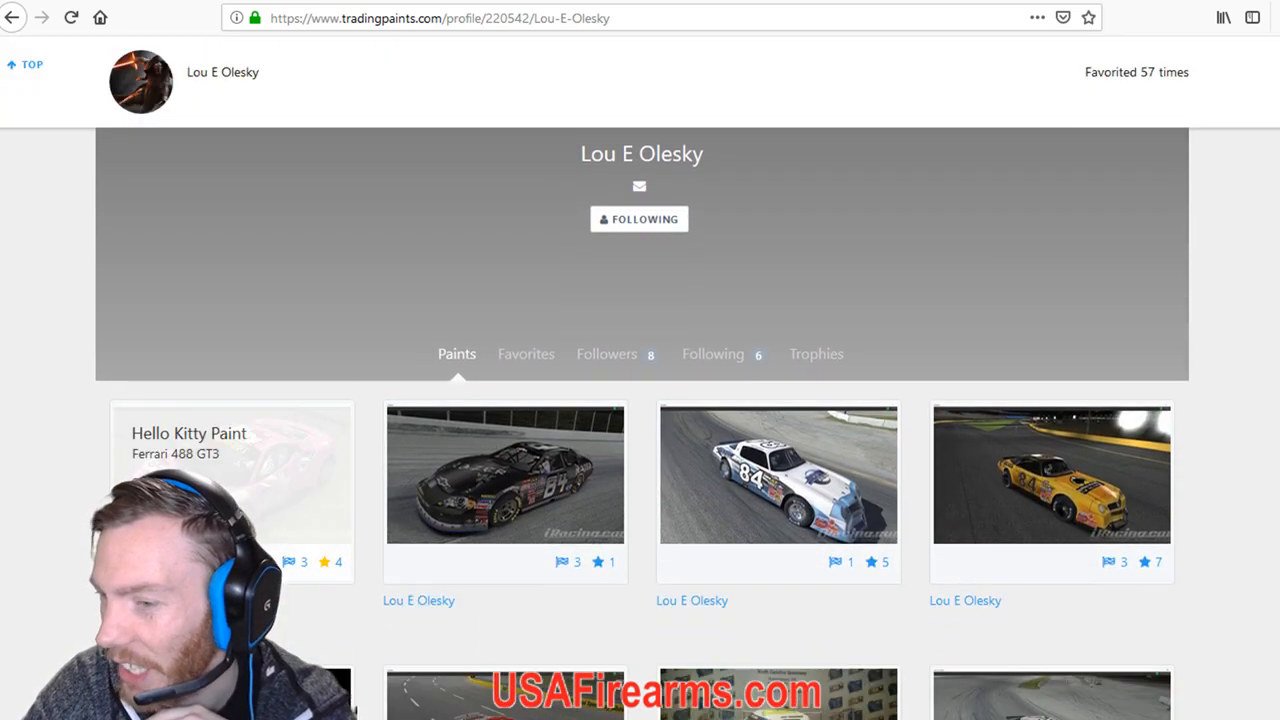
scroll(640, 420, "down", 3)
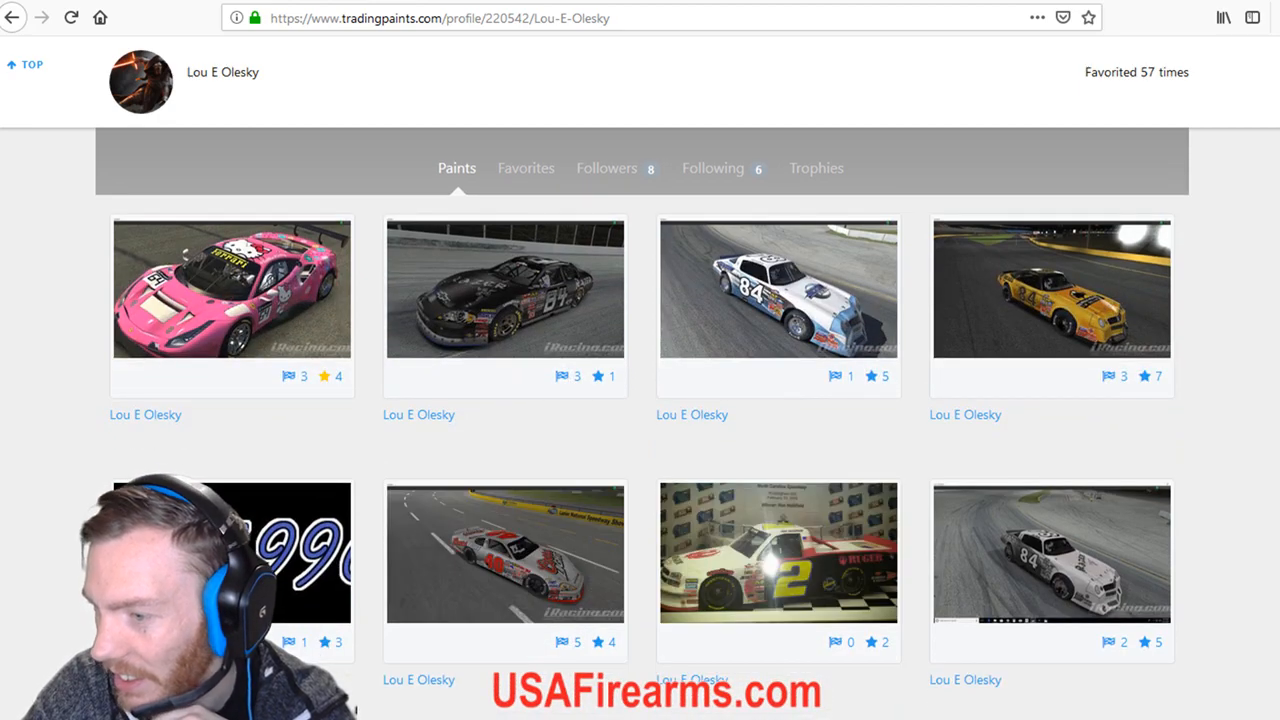
scroll(778, 553, "down", 5)
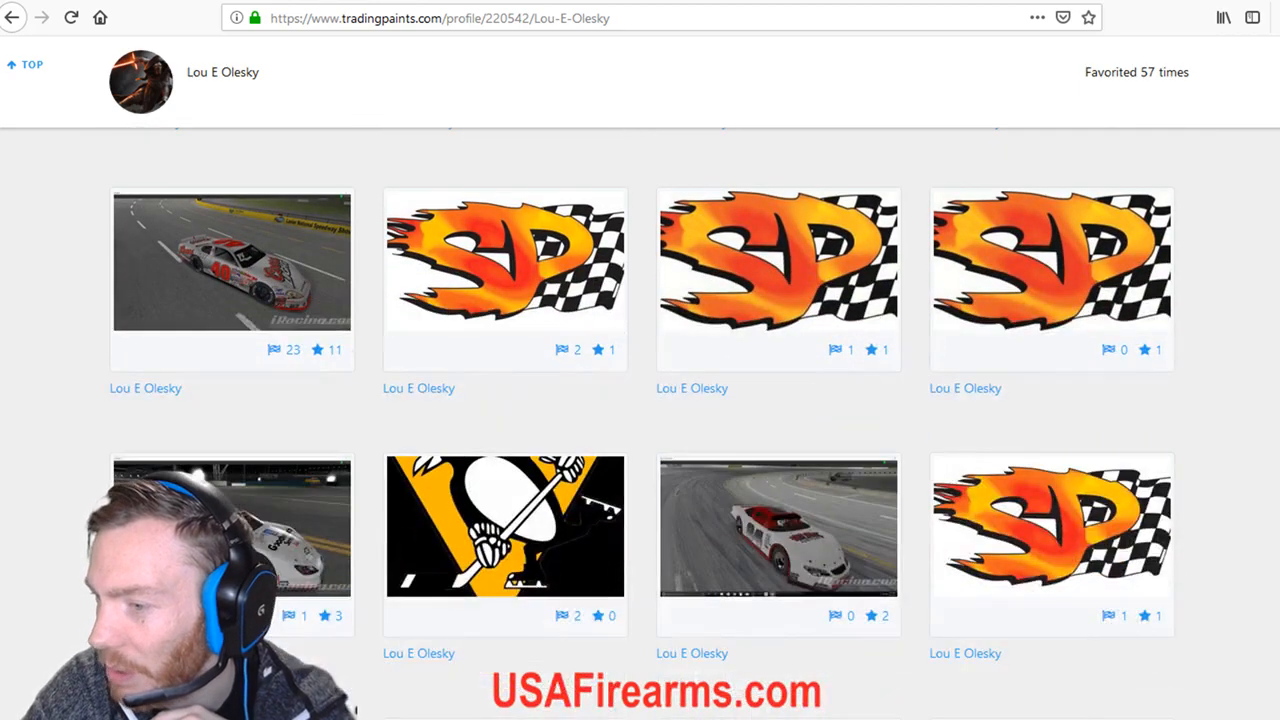
scroll(505, 580, "up", 6)
scroll(505, 600, "down", 7)
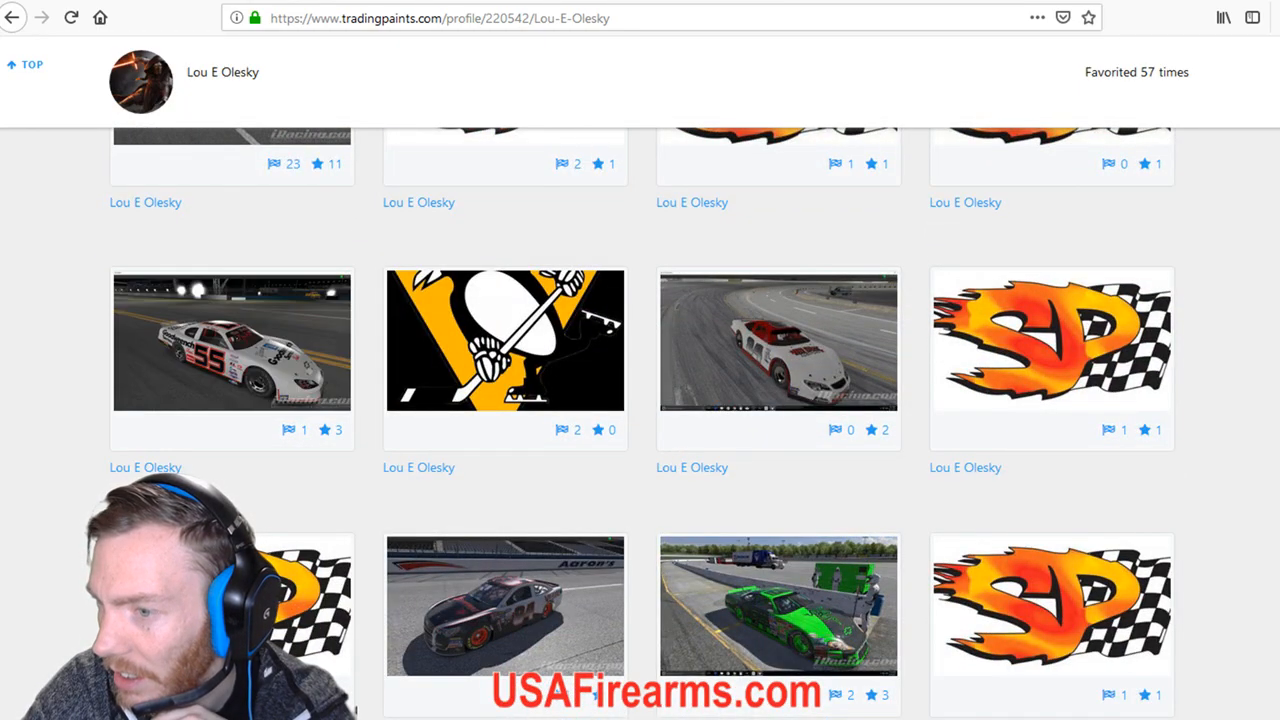
scroll(640, 400, "up", 10)
Go to Showroom > Submit a Paint to reach the Upload a Paint page.
left_click(12, 17)
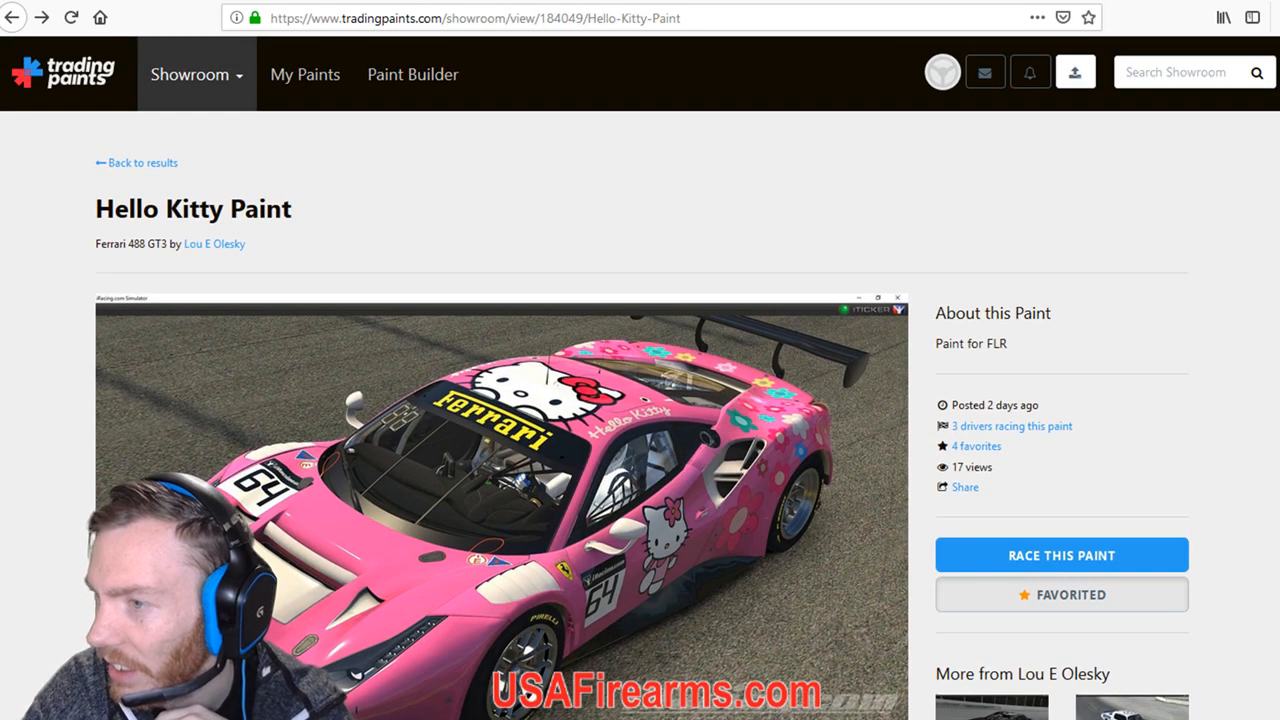
left_click(197, 75)
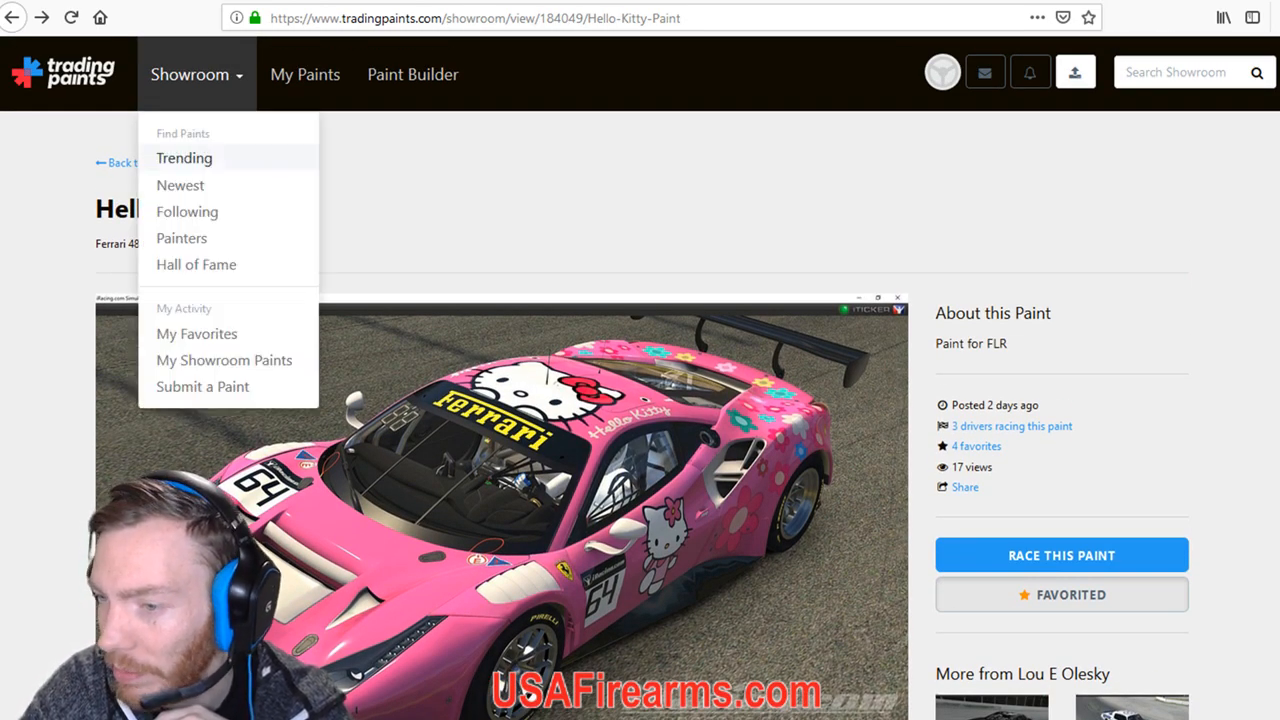
left_click(202, 386)
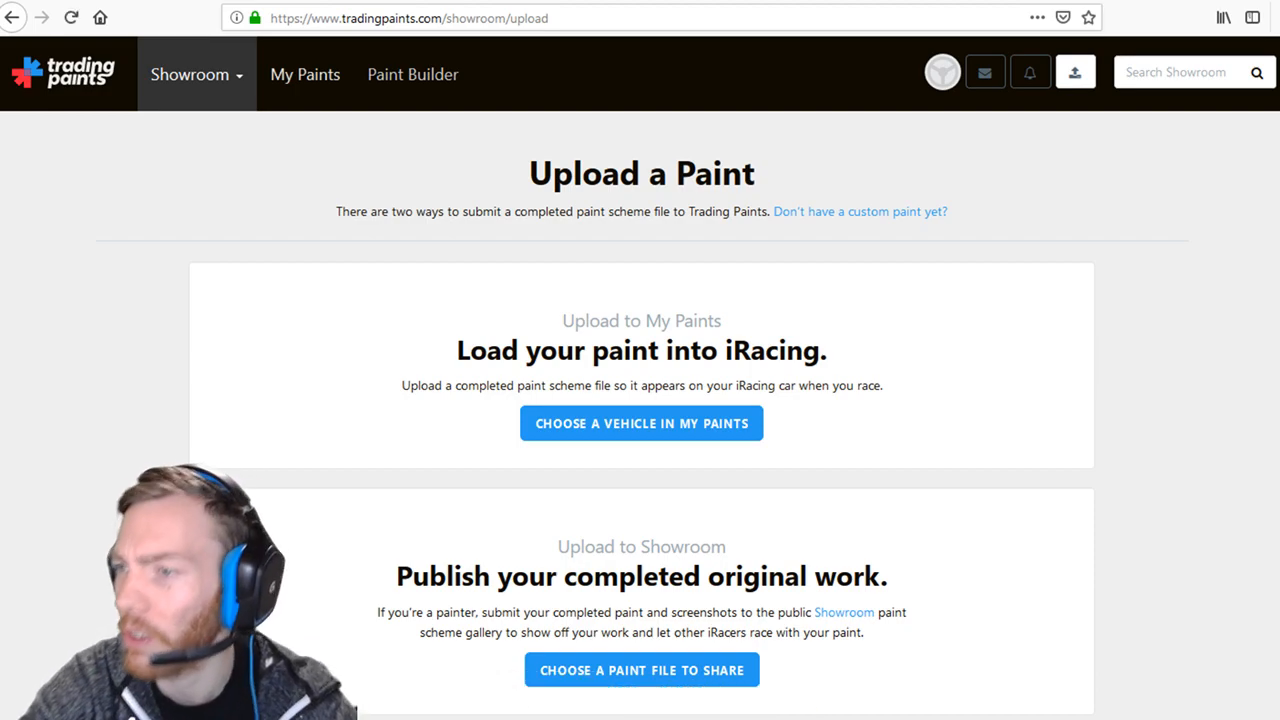
left_click(305, 74)
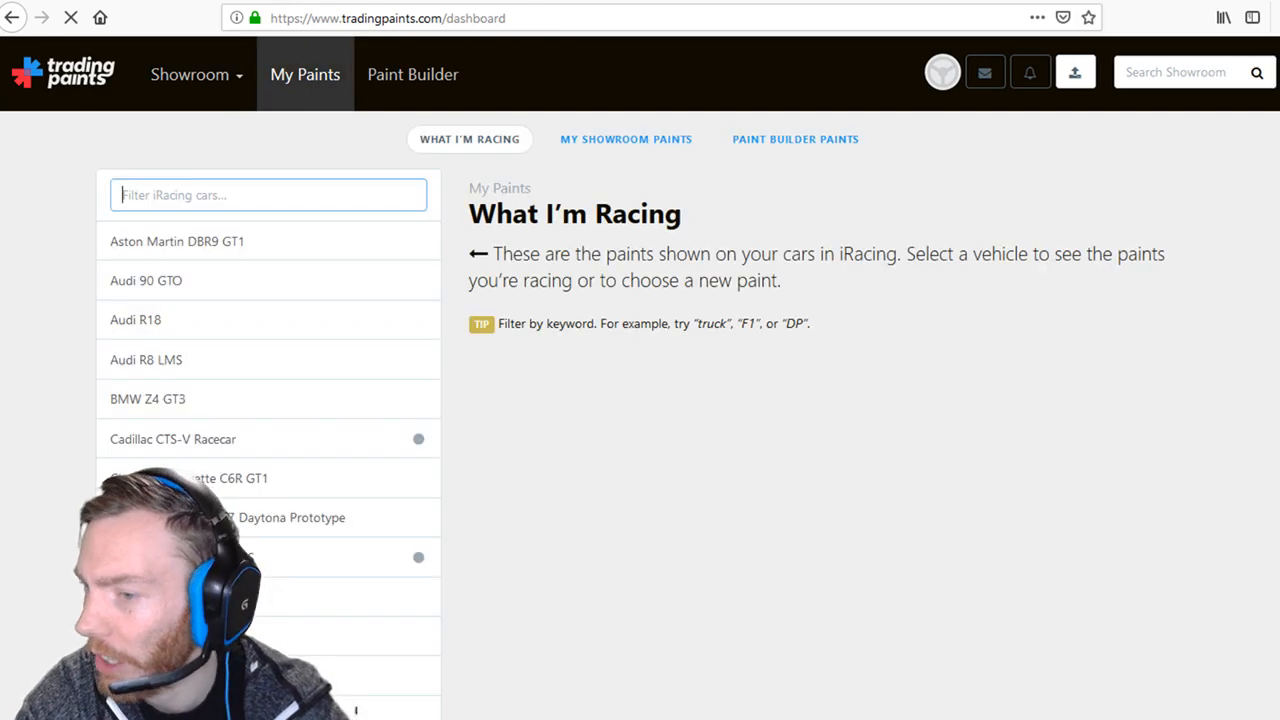
scroll(356, 712, "down", 3)
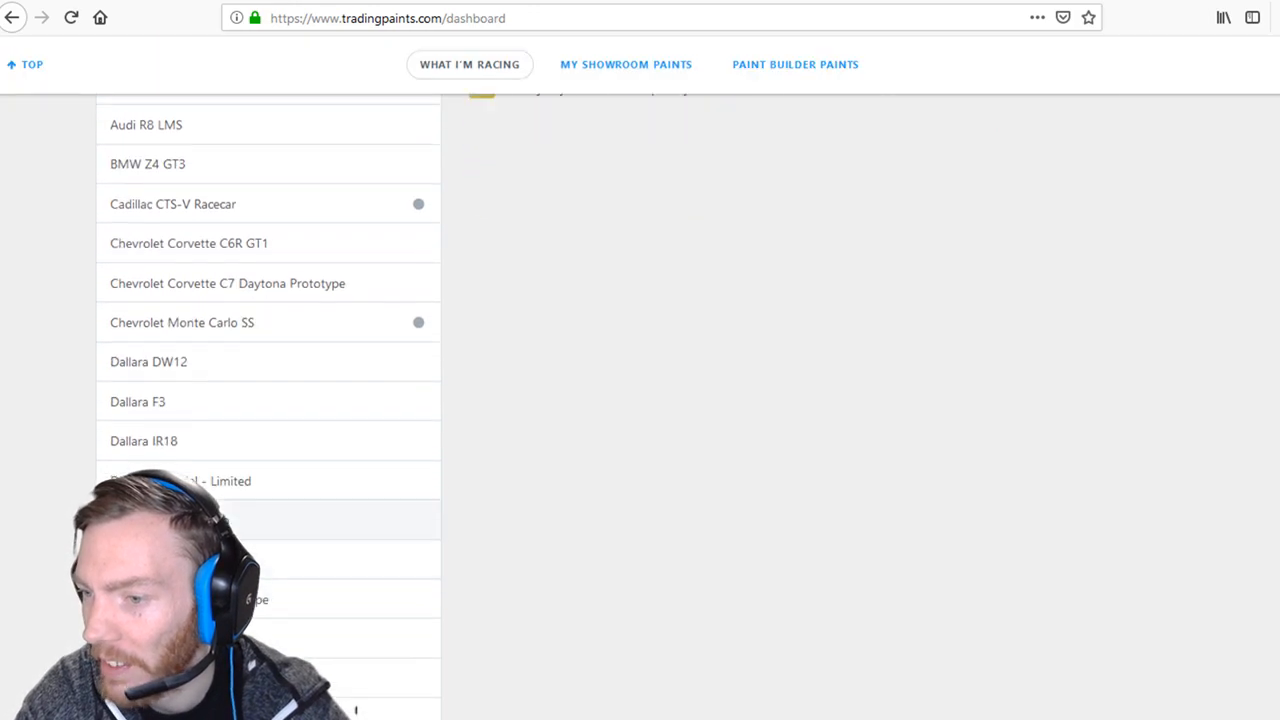
scroll(356, 712, "up", 3)
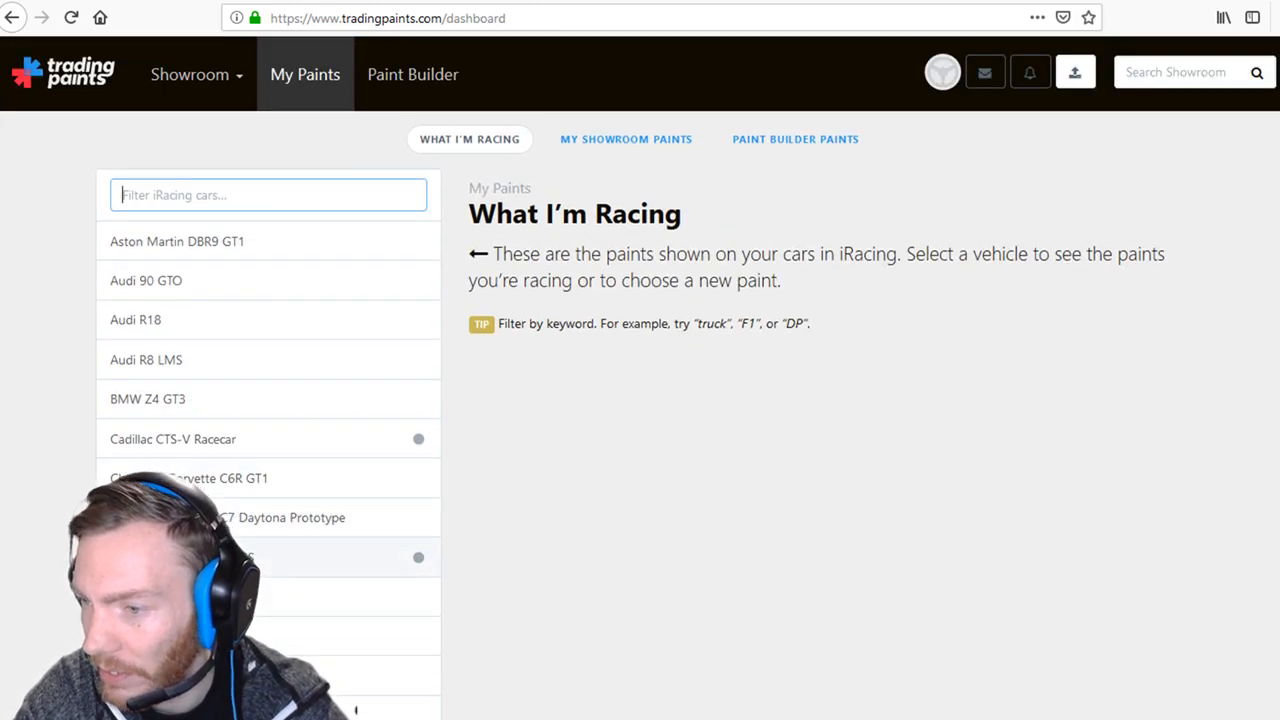
left_click(230, 557)
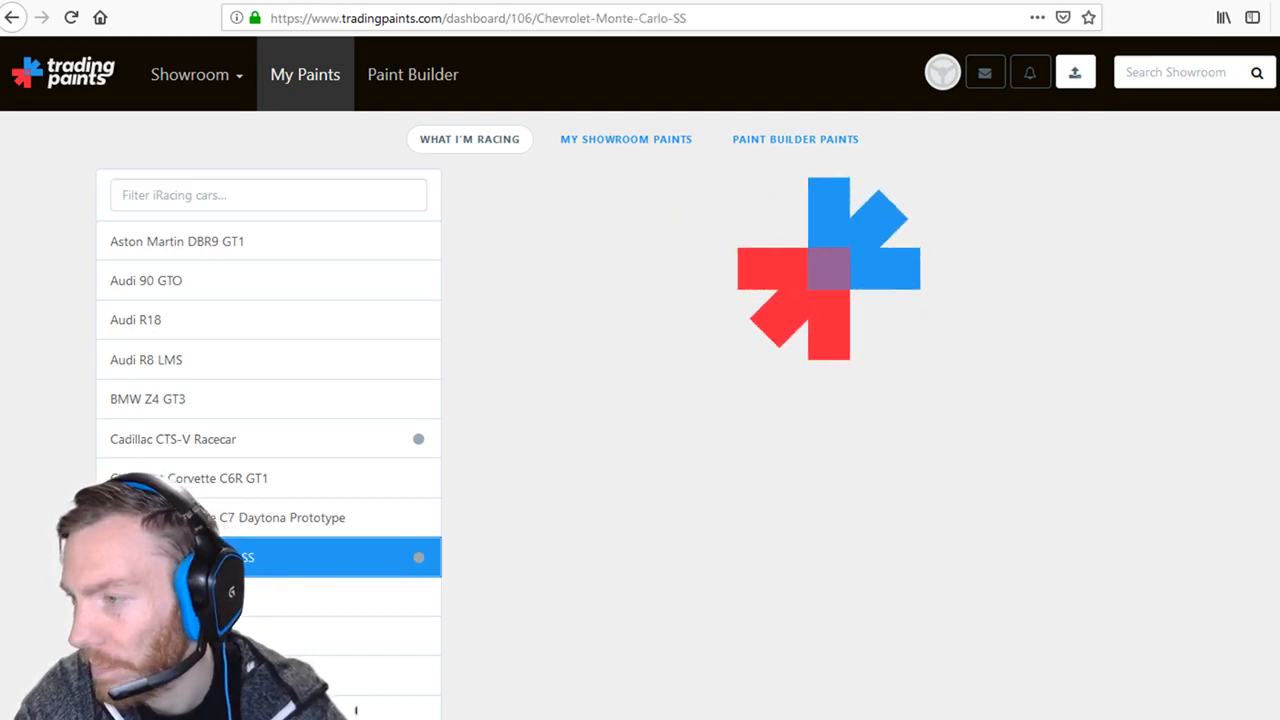
scroll(356, 712, "down", 8)
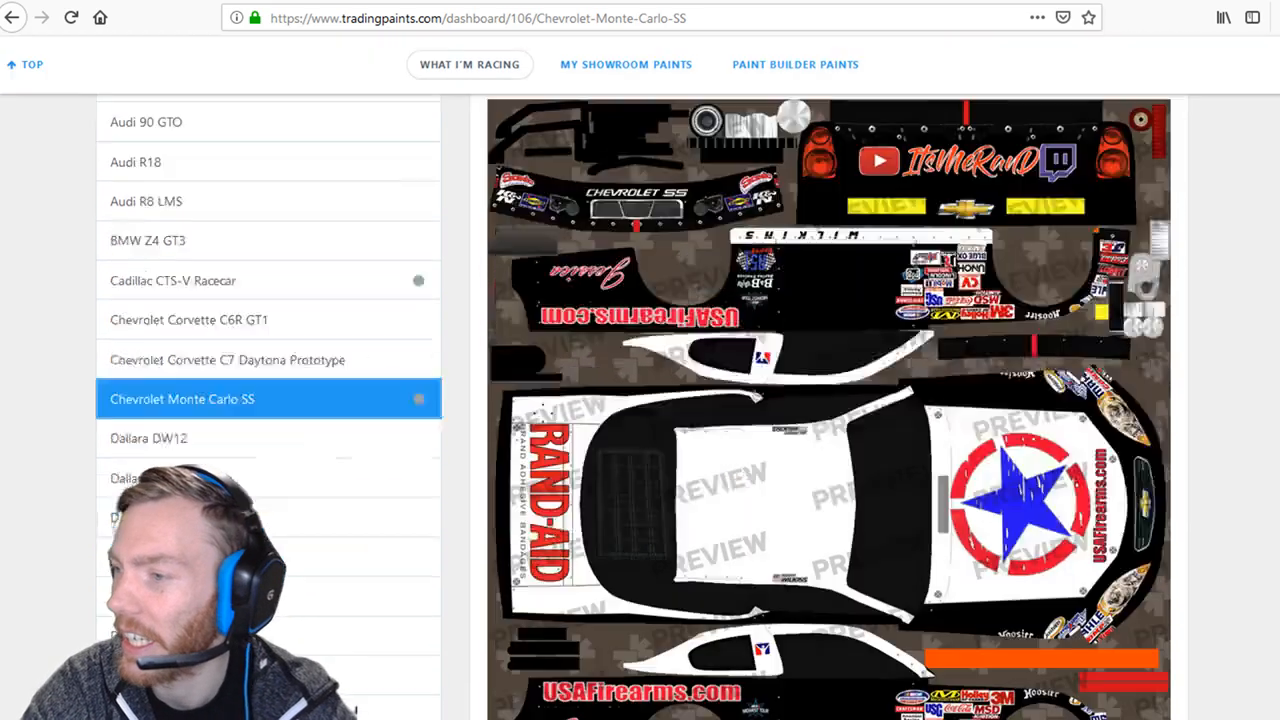
scroll(640, 400, "up", 8)
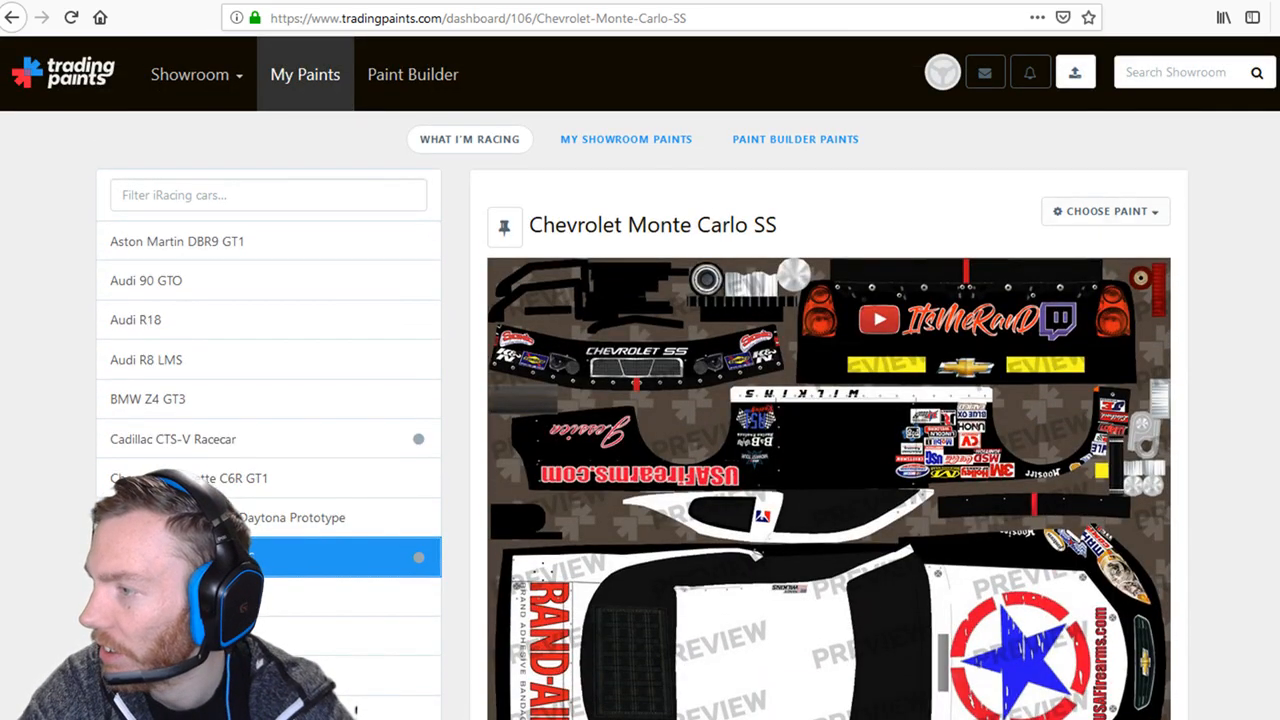
left_click(1105, 212)
scroll(1080, 300, "down", 7)
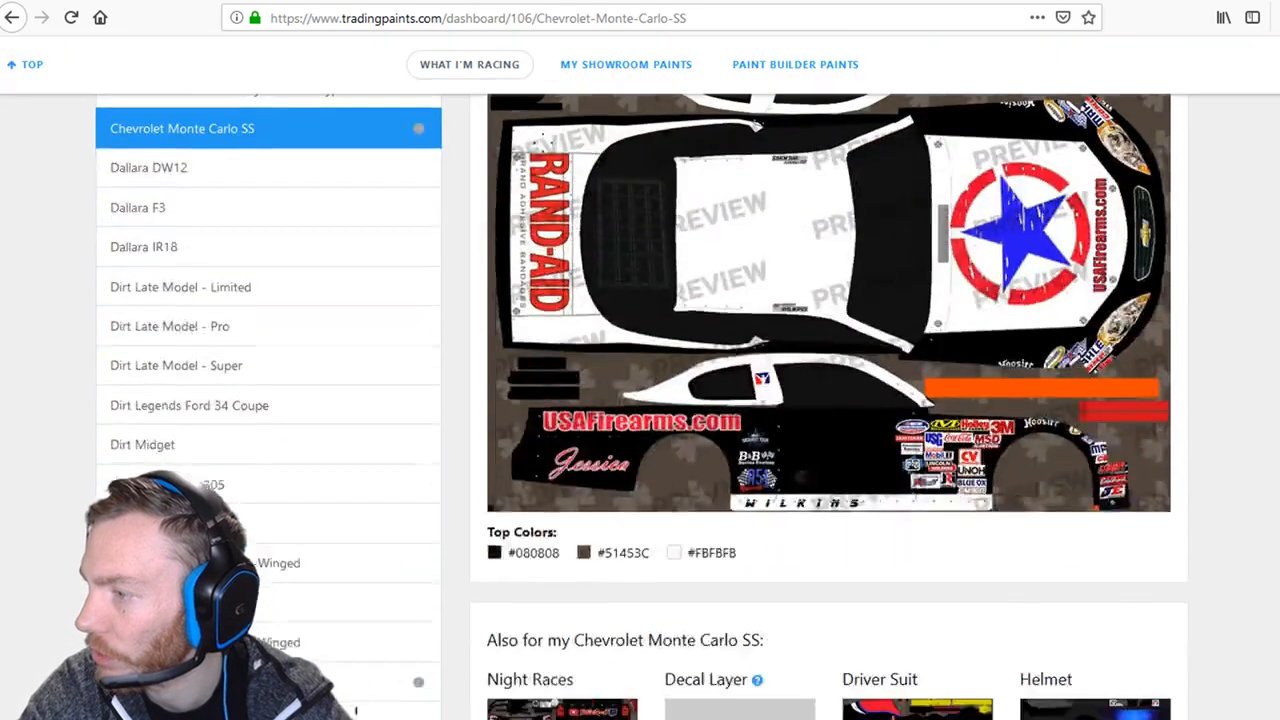
scroll(640, 400, "down", 5)
scroll(355, 710, "down", 2)
scroll(355, 710, "up", 14)
left_click(1105, 212)
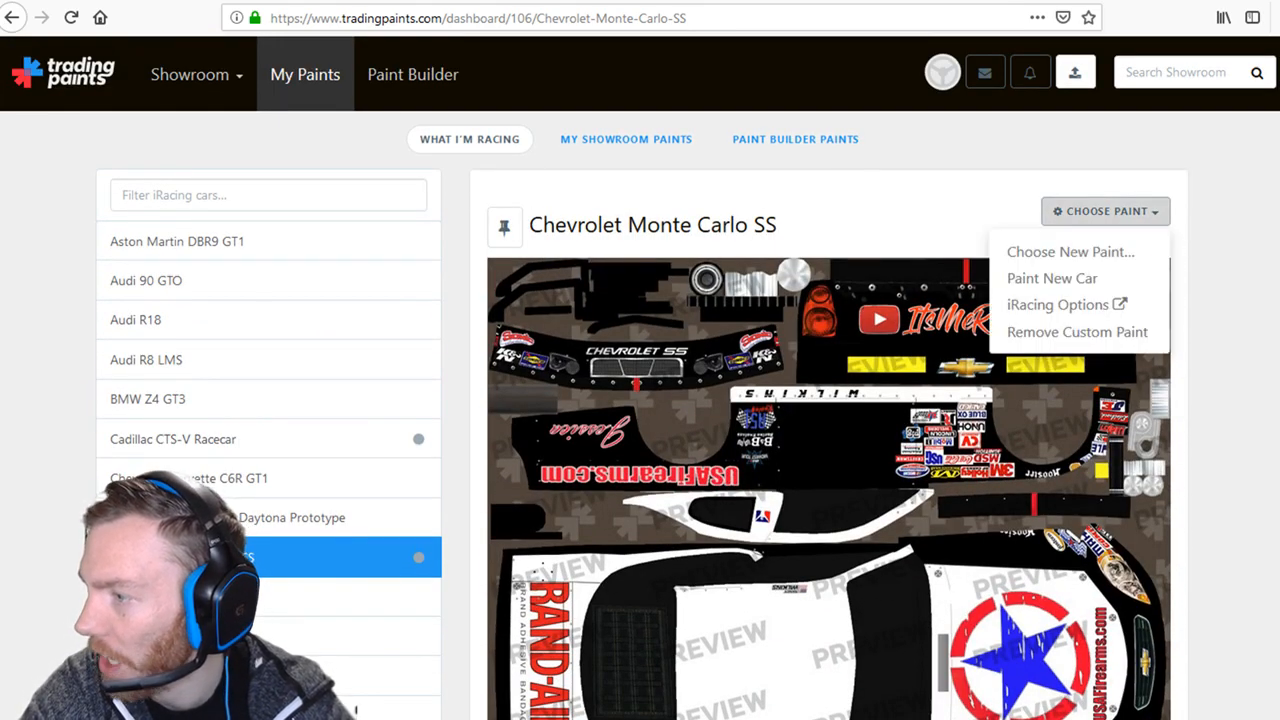
left_click(1228, 300)
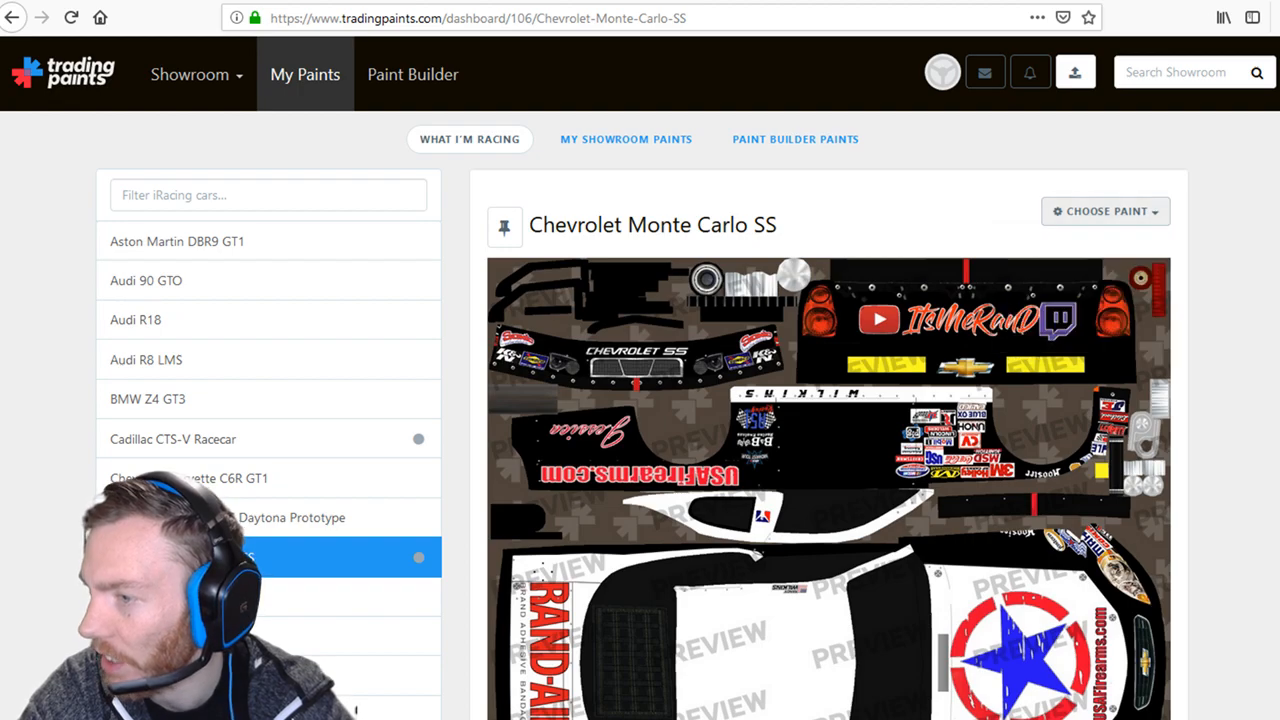
scroll(828, 400, "down", 8)
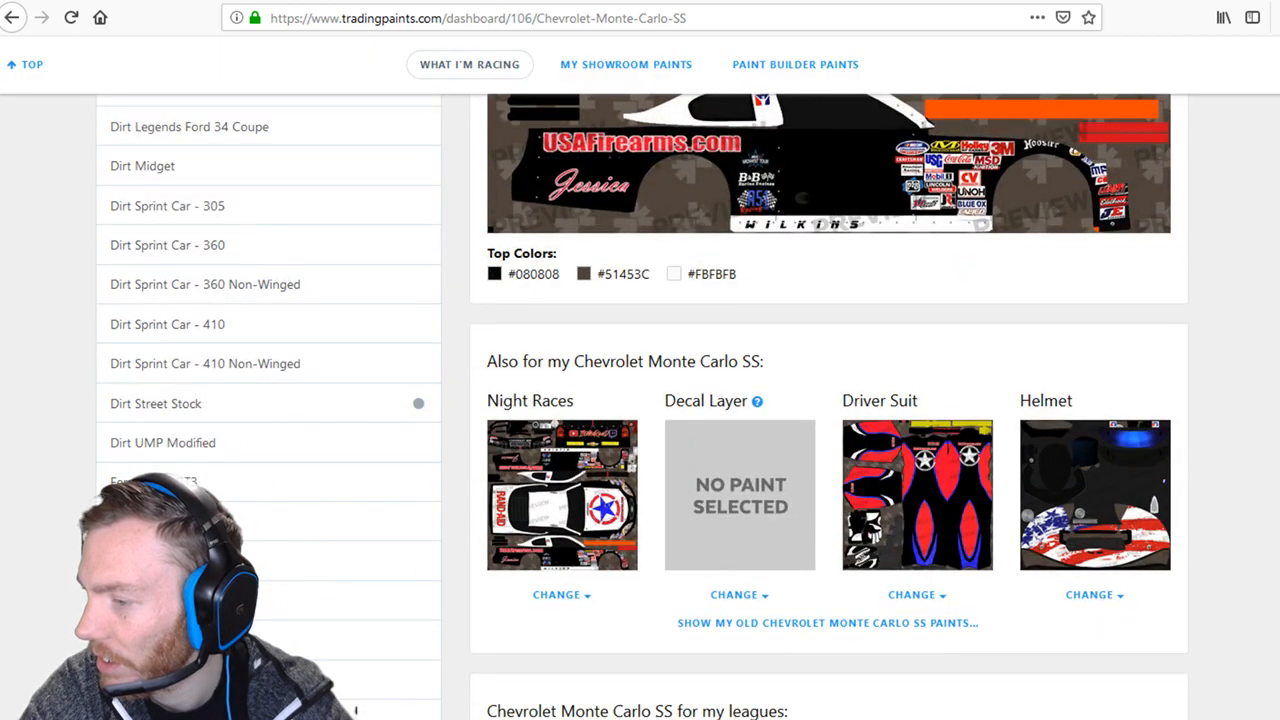
scroll(355, 710, "down", 5)
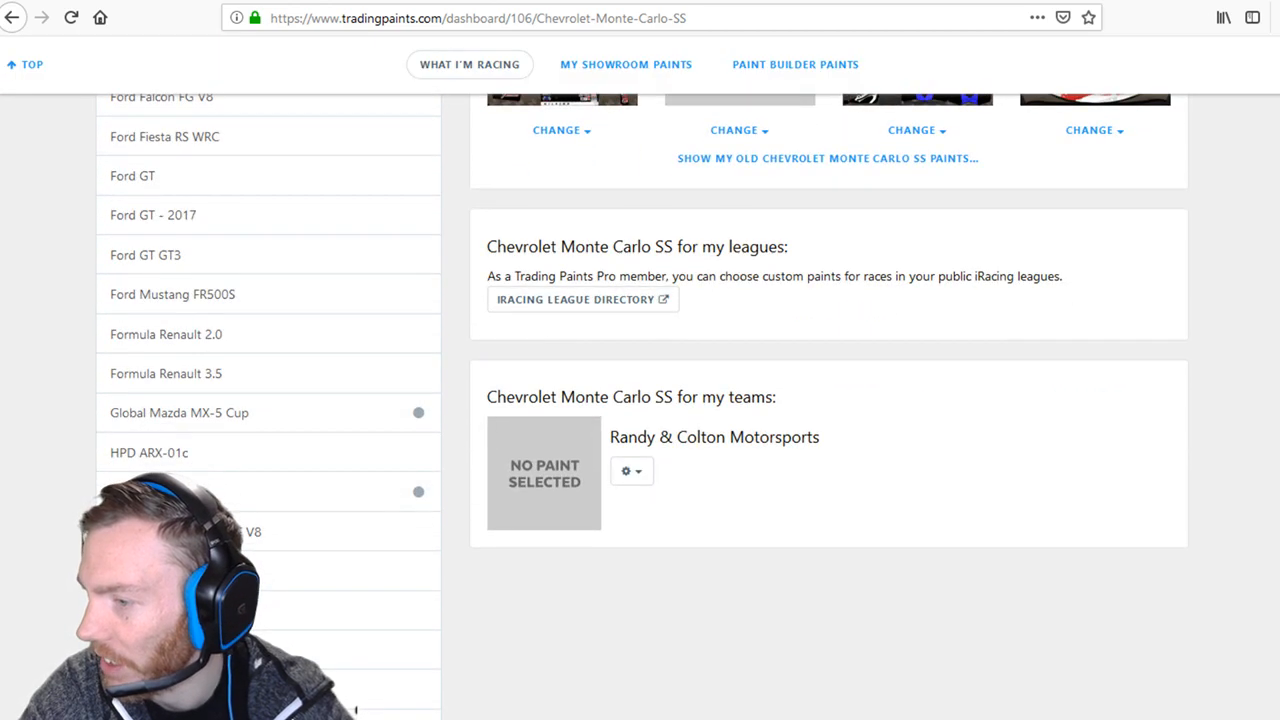
scroll(355, 710, "up", 11)
scroll(355, 710, "down", 8)
scroll(355, 710, "up", 8)
scroll(828, 400, "up", 2)
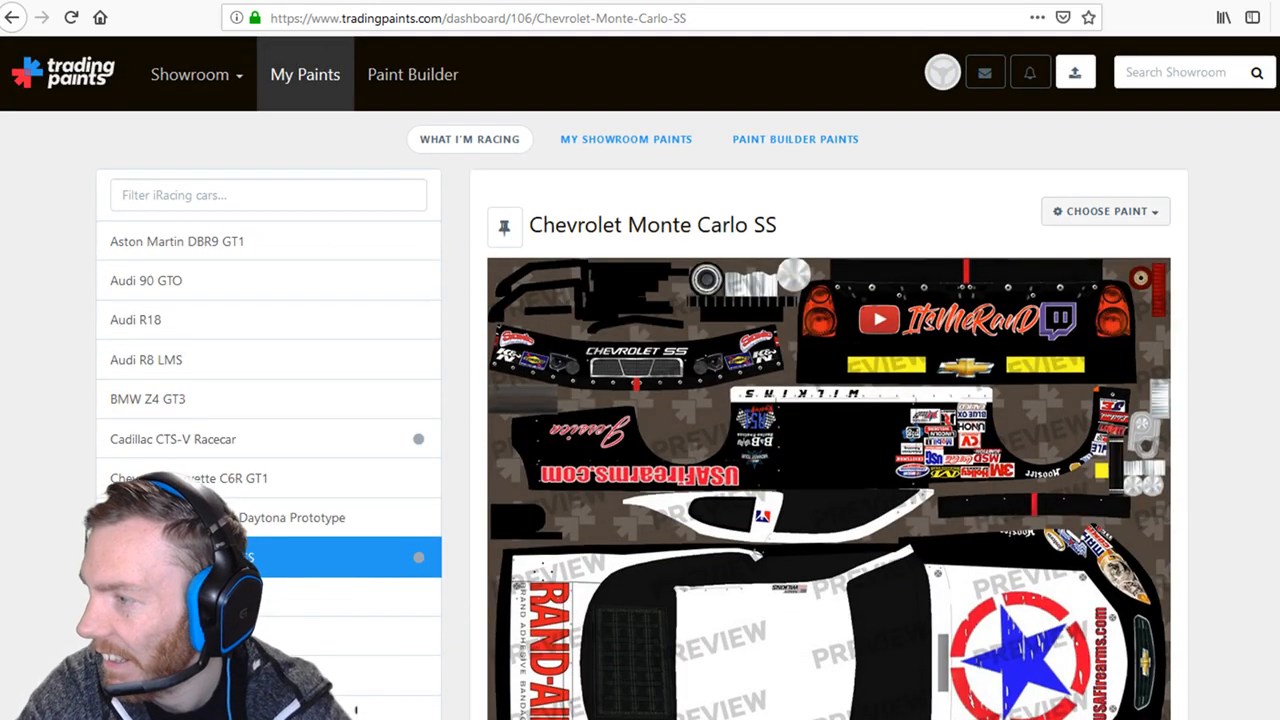
left_click(1105, 211)
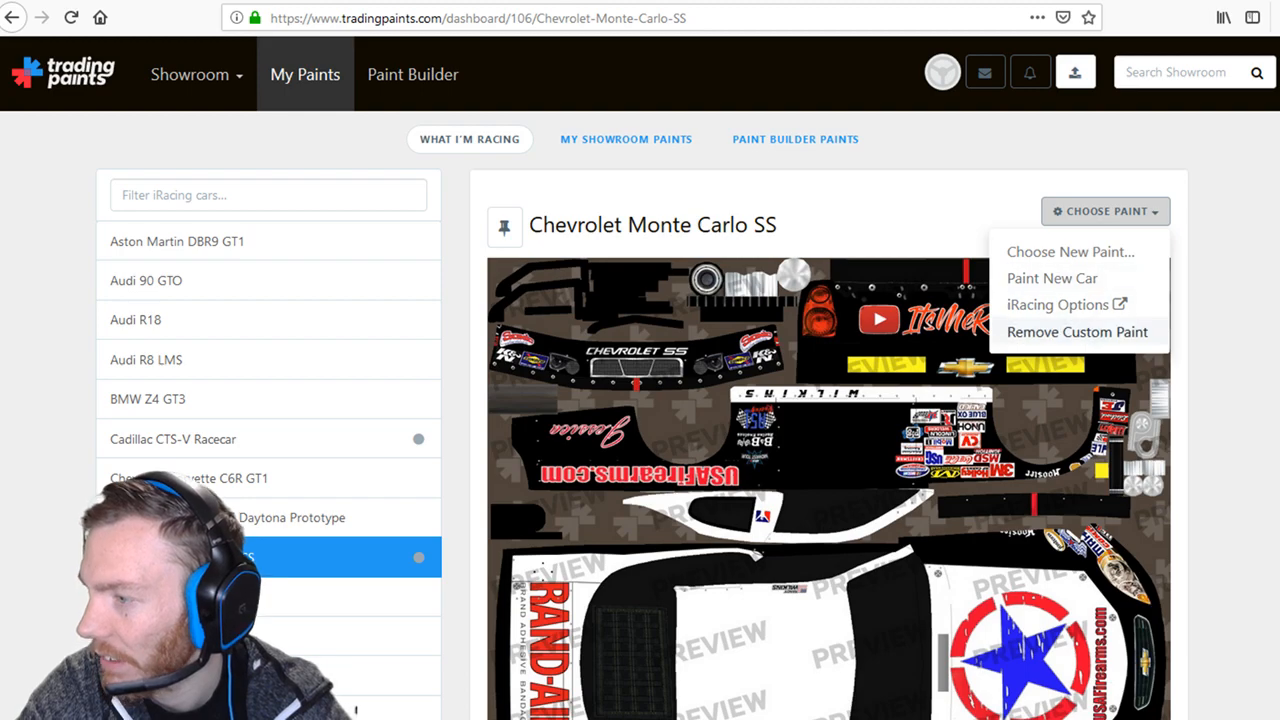
left_click(1070, 251)
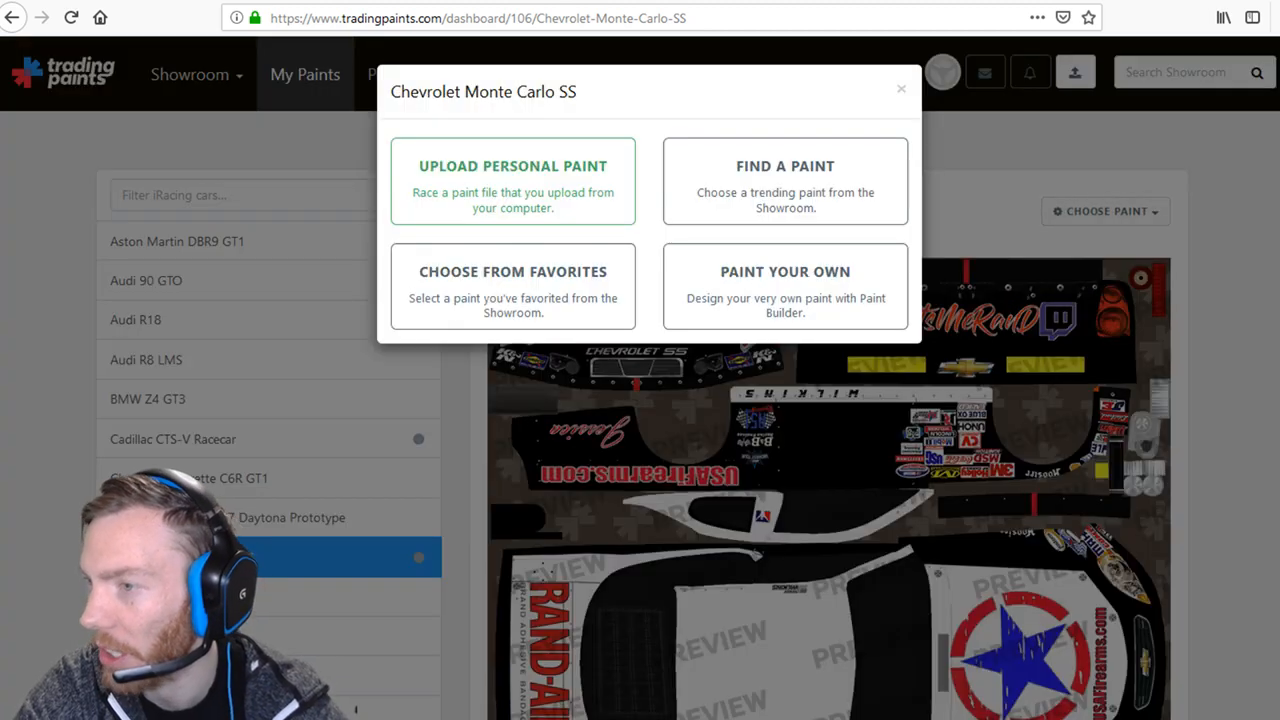
key("Escape")
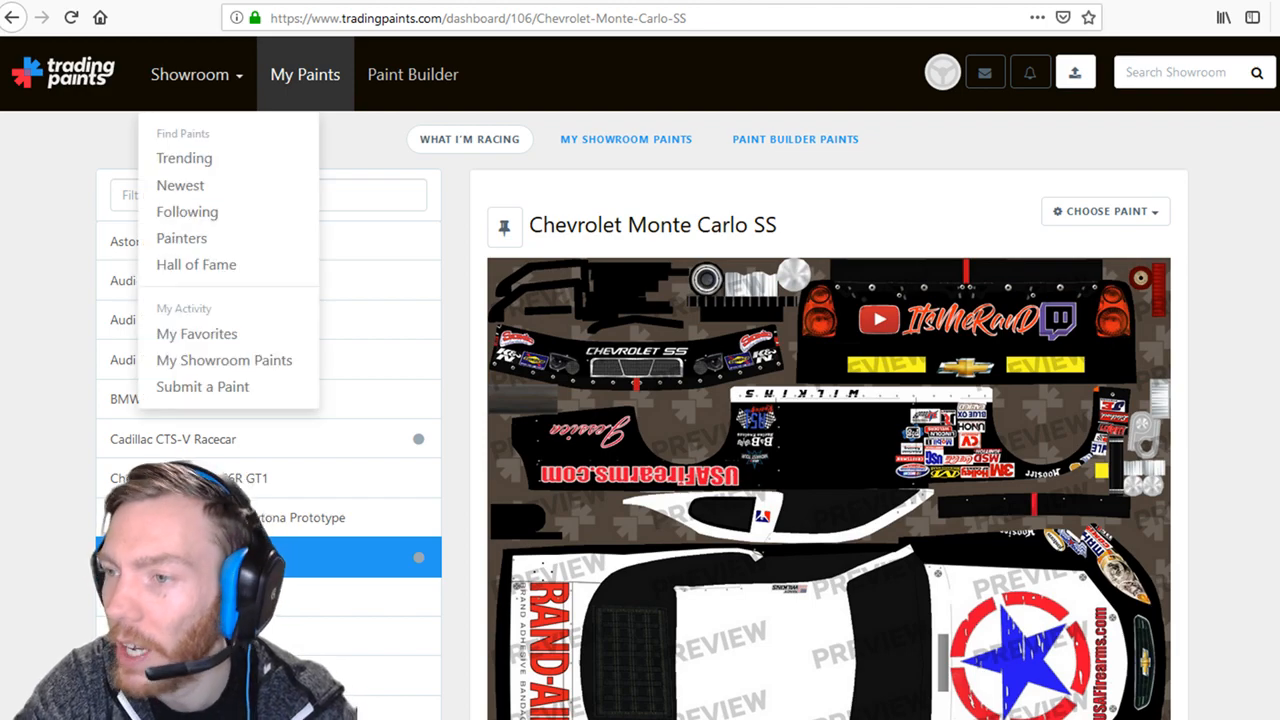
left_click(190, 74)
left_click(202, 386)
scroll(640, 400, "down", 1)
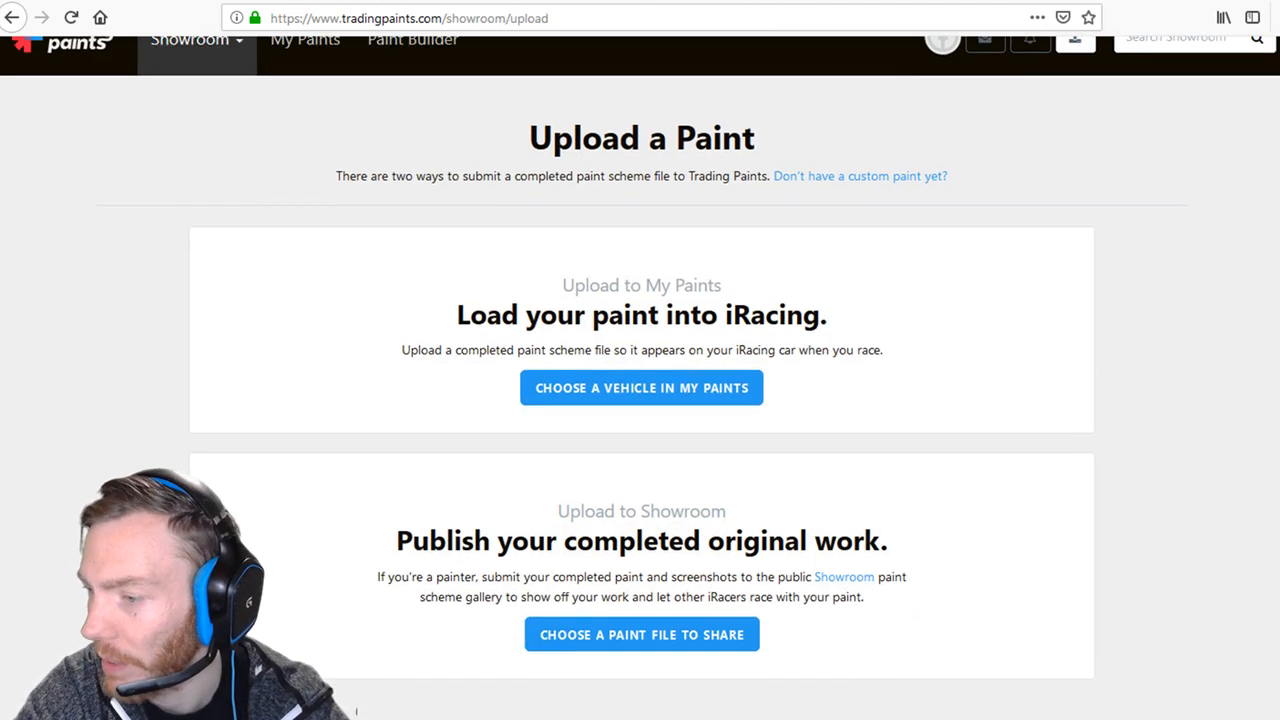
Upload the USA Firearms late model TGA from the Late Model folder as the paint file.
left_click(641, 600)
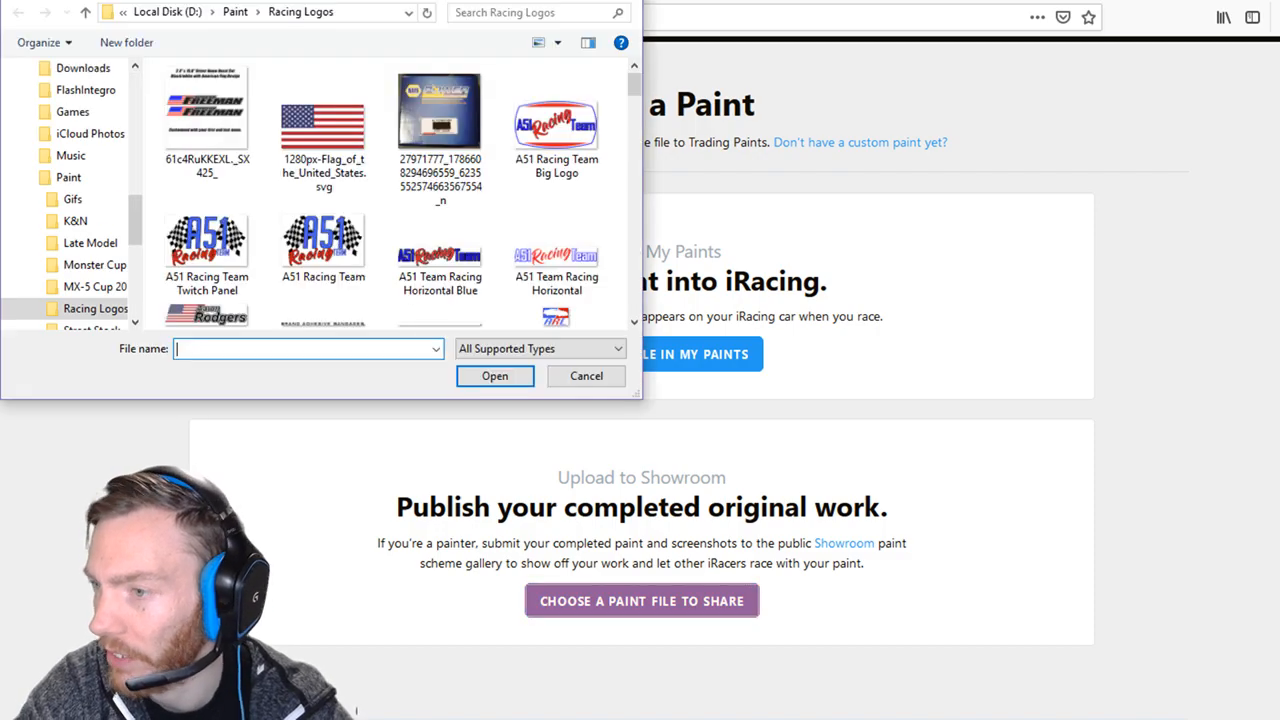
left_click(88, 243)
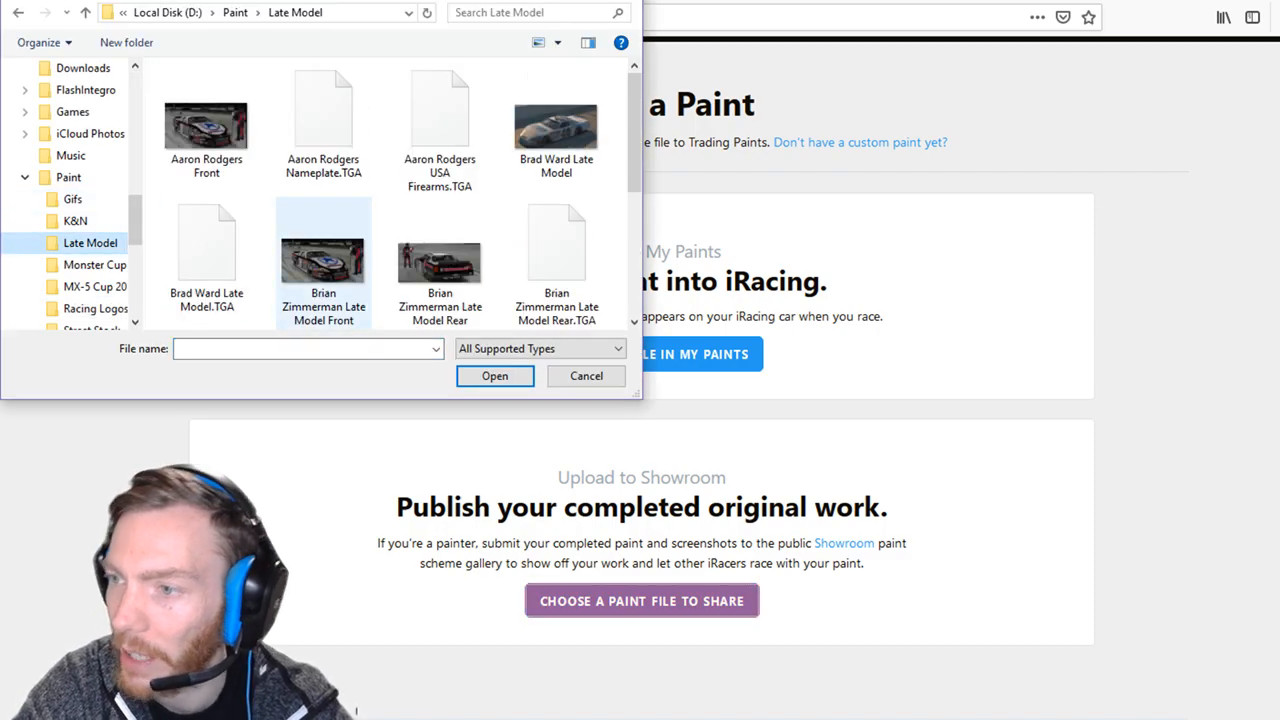
scroll(440, 130, "down", 3)
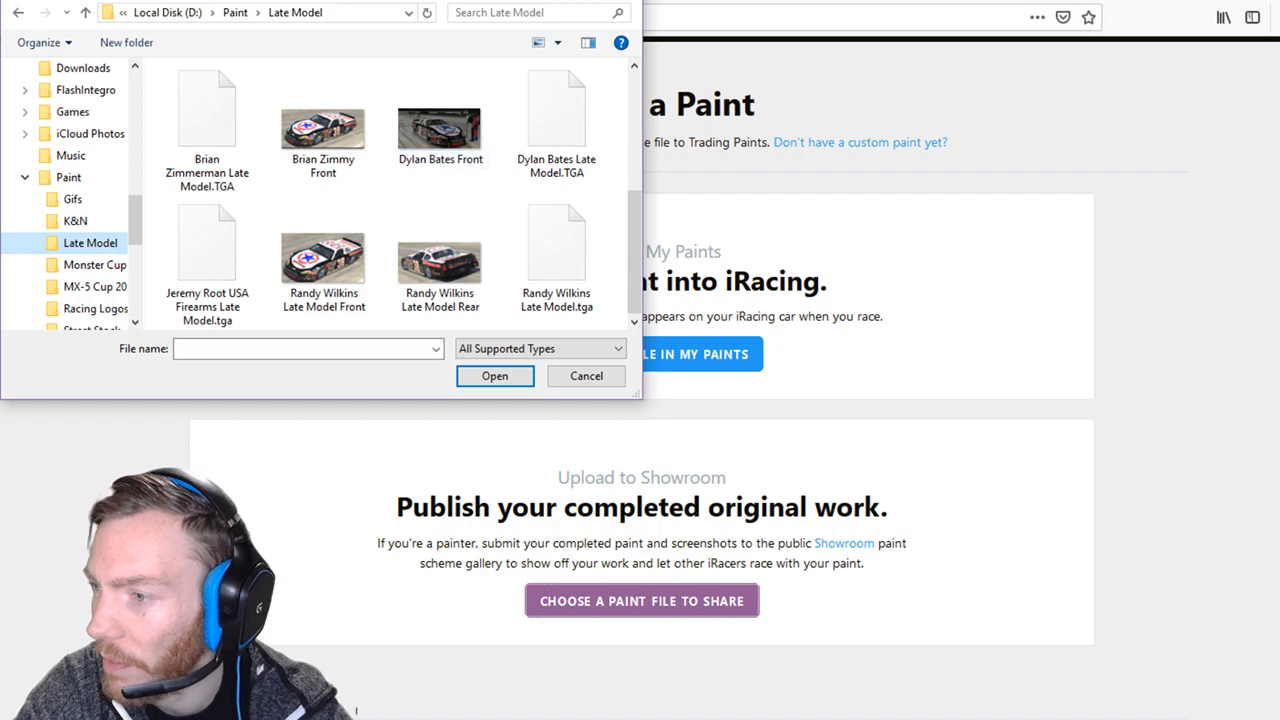
left_click(207, 262)
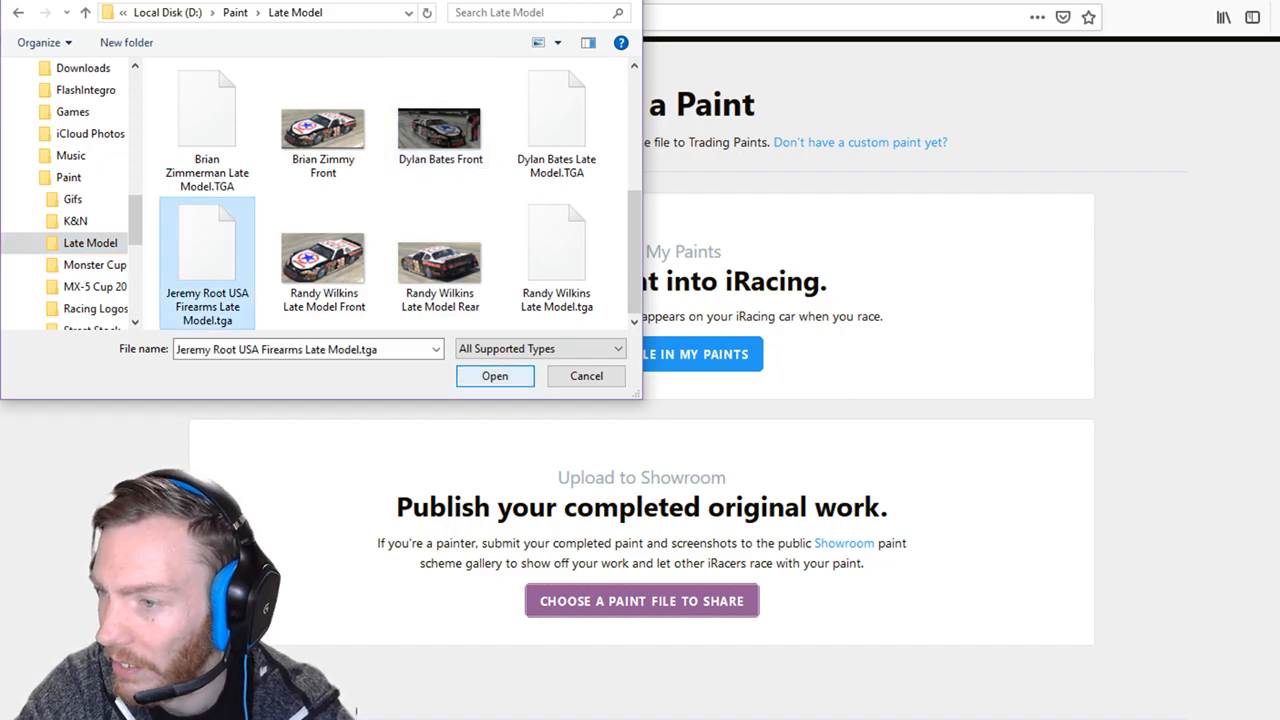
left_click(495, 376)
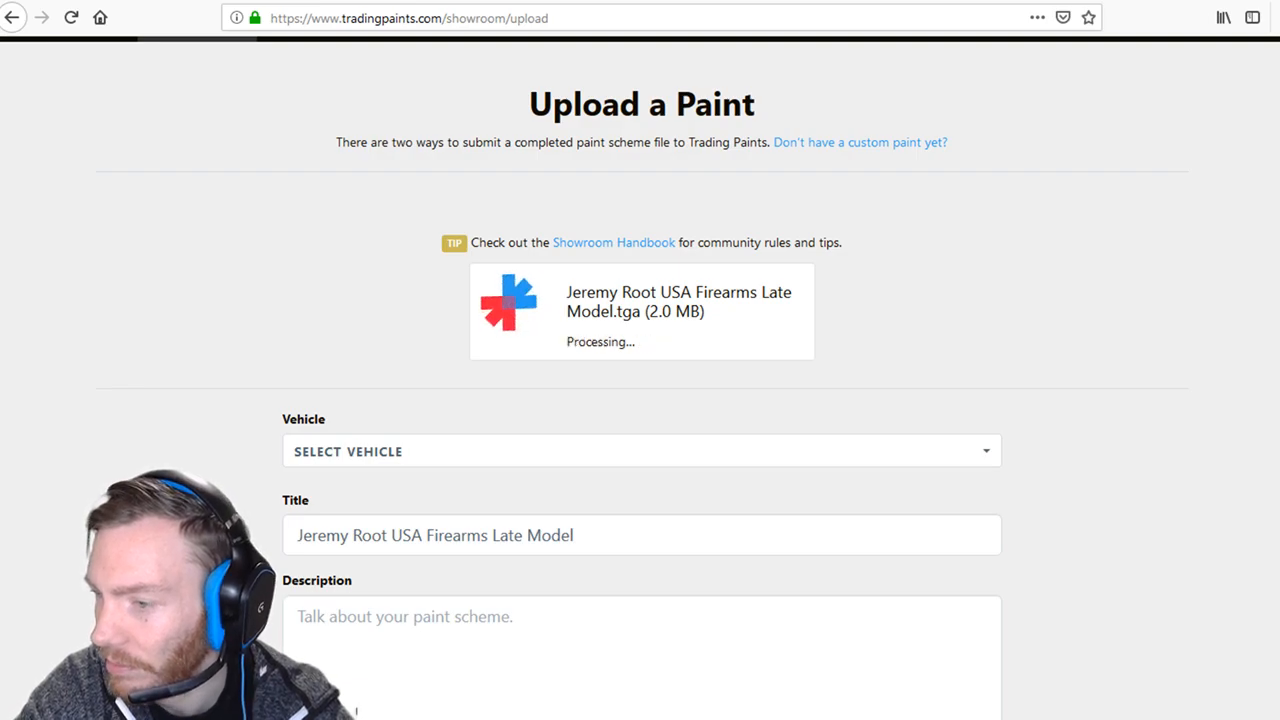
Copy the paint title into the Description field.
left_click_drag(596, 537, 290, 537)
right_click(358, 538)
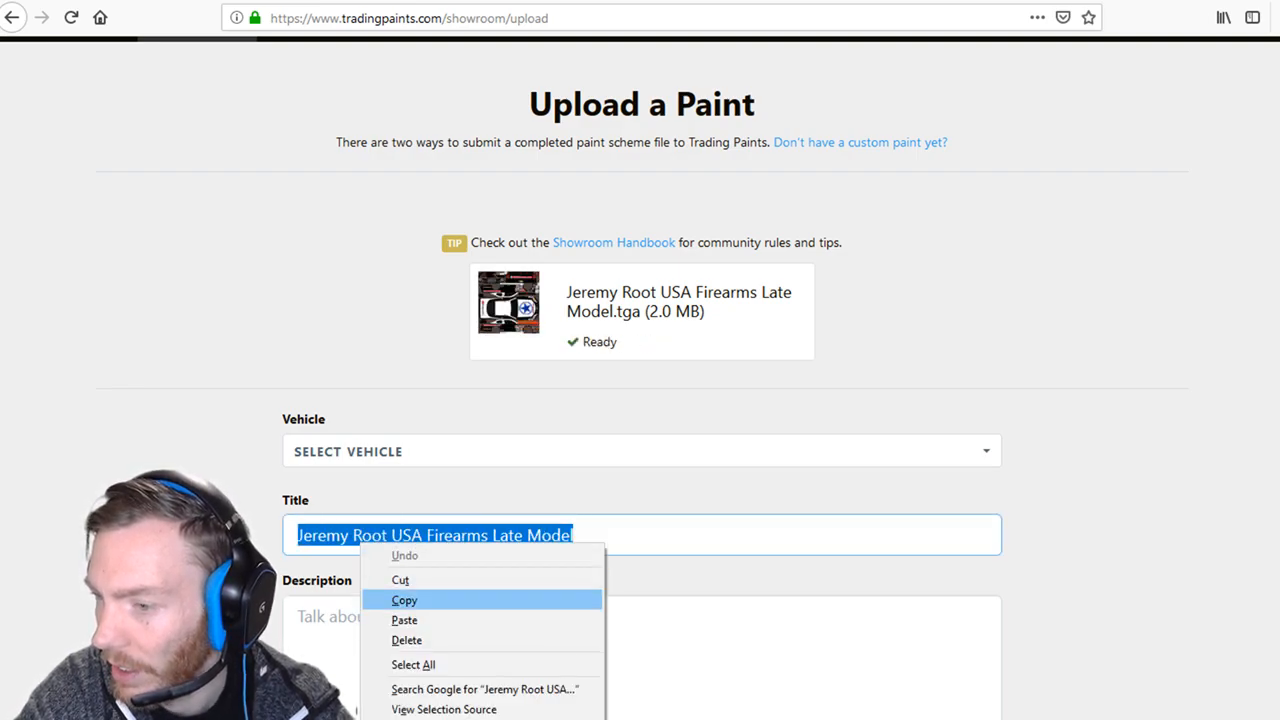
left_click(397, 600)
left_click(360, 618)
right_click(356, 618)
left_click(397, 490)
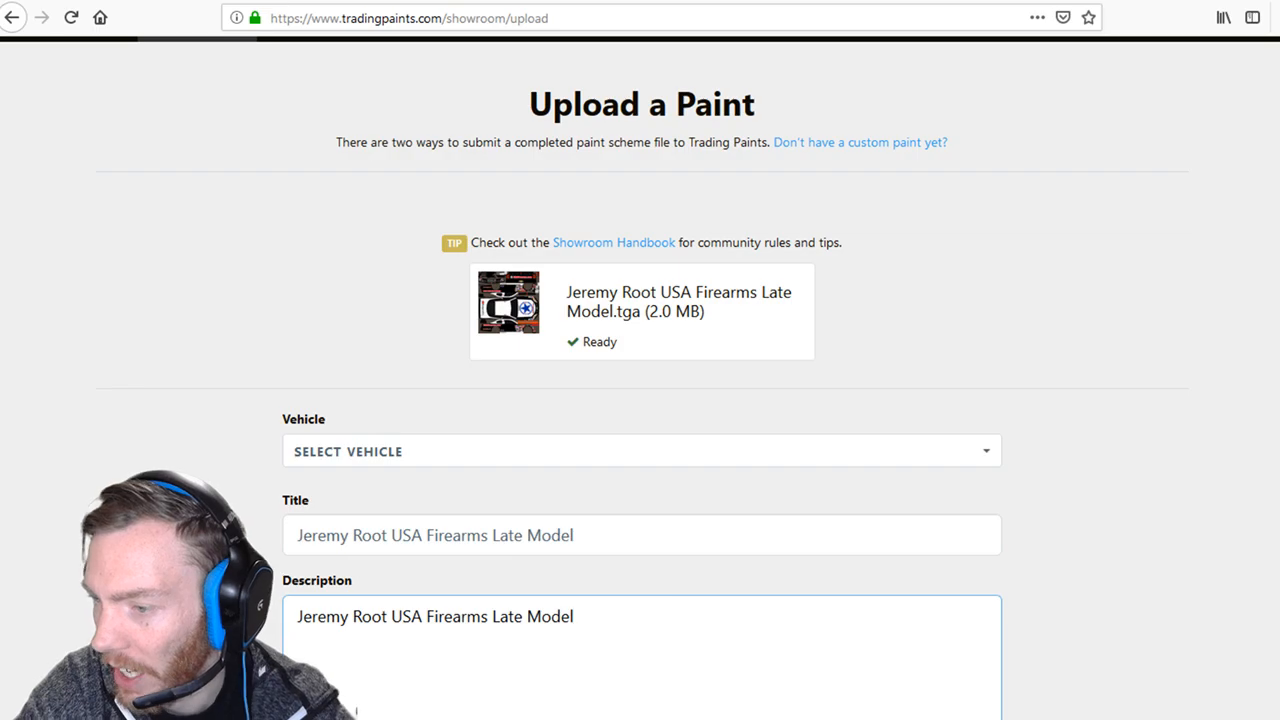
scroll(640, 400, "down", 5)
Attach the front and rear late model screenshots to the paint.
left_click(620, 359)
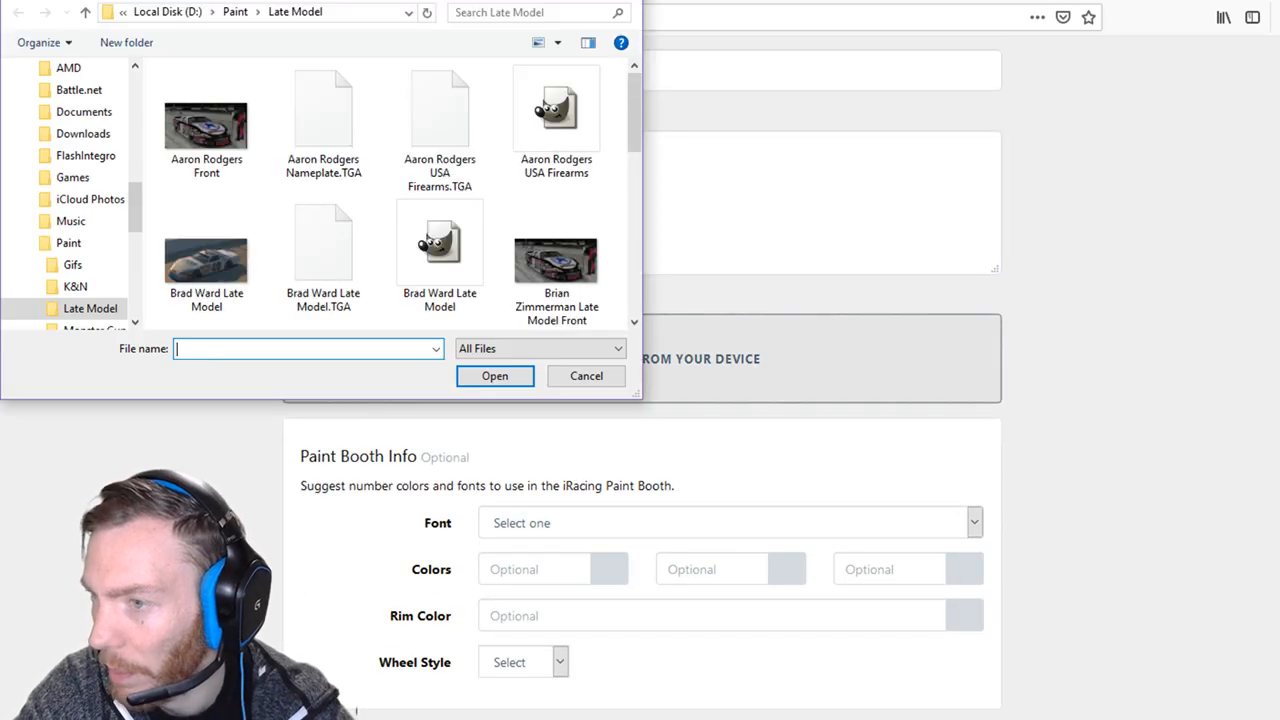
left_click(207, 124)
double_click(207, 124)
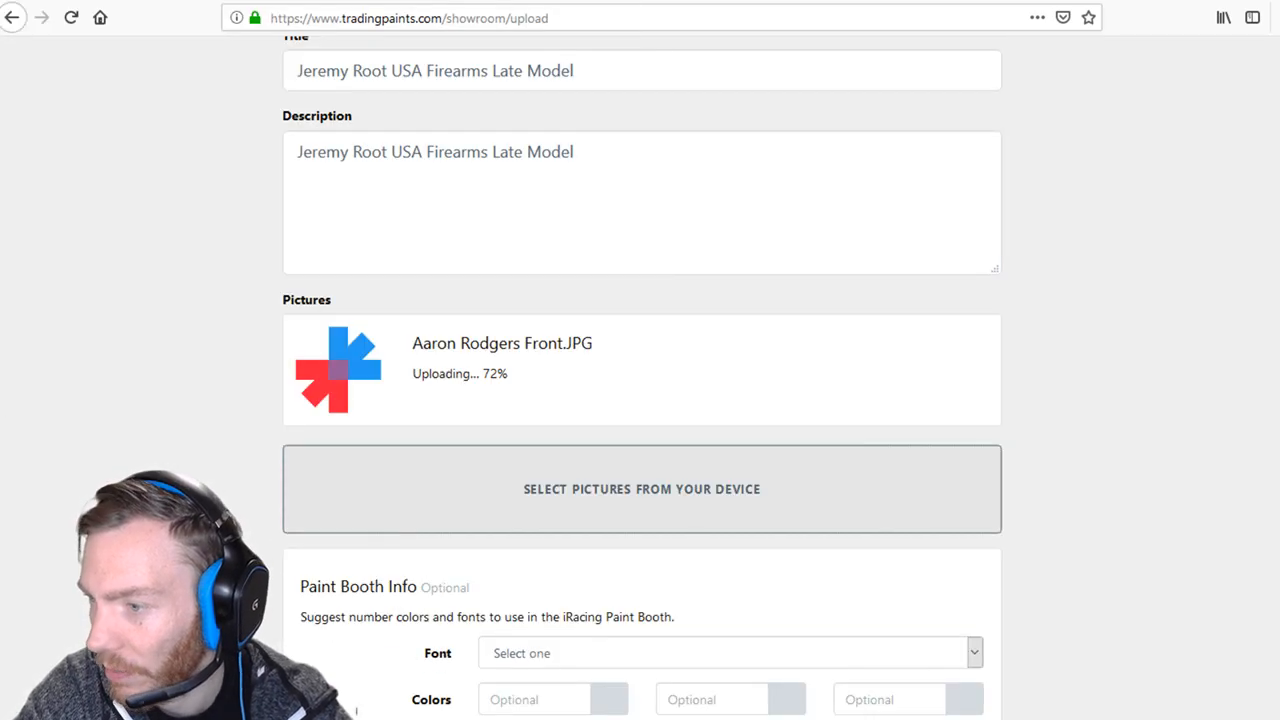
left_click(620, 489)
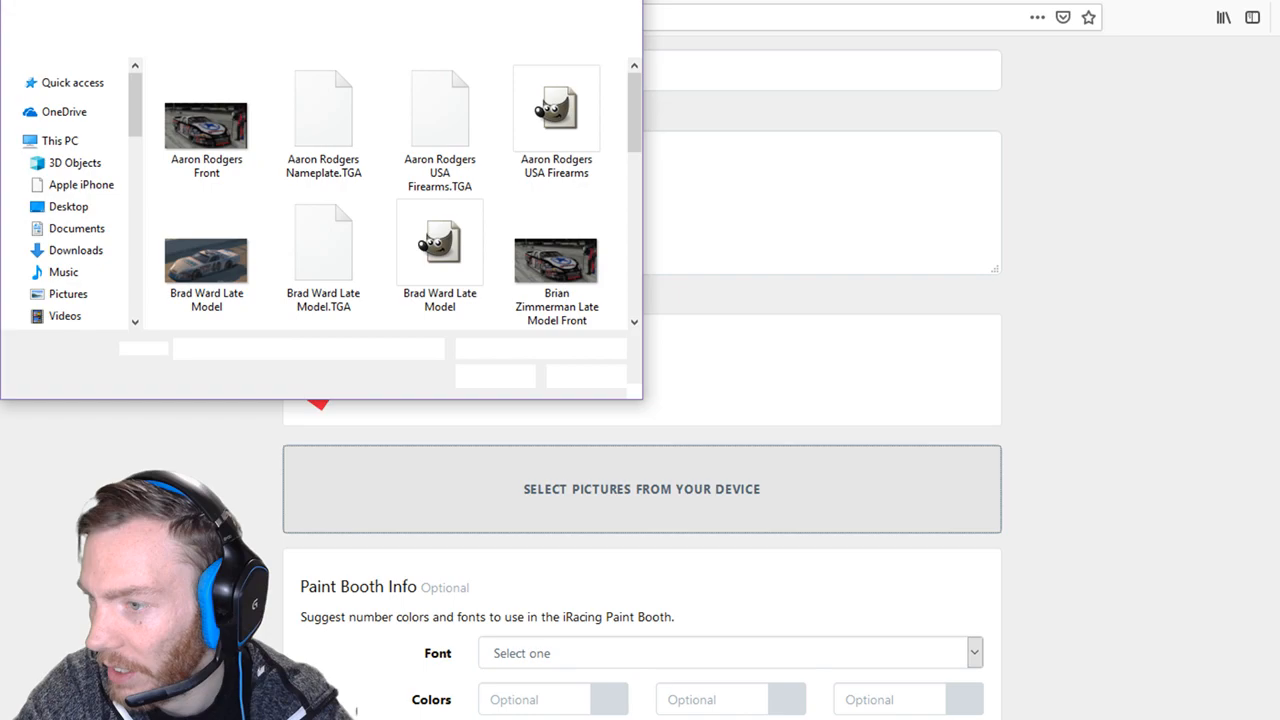
scroll(207, 150, "down", 2)
left_click(207, 145)
left_click(495, 376)
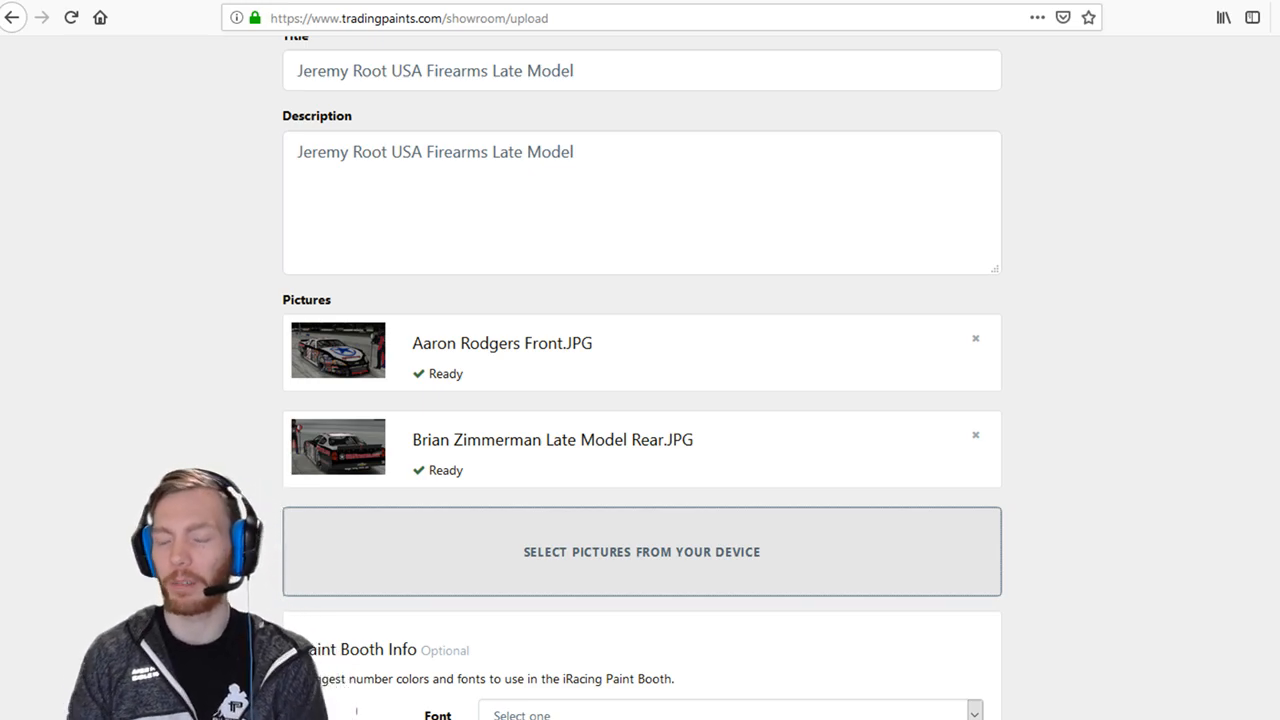
scroll(642, 400, "down", 2)
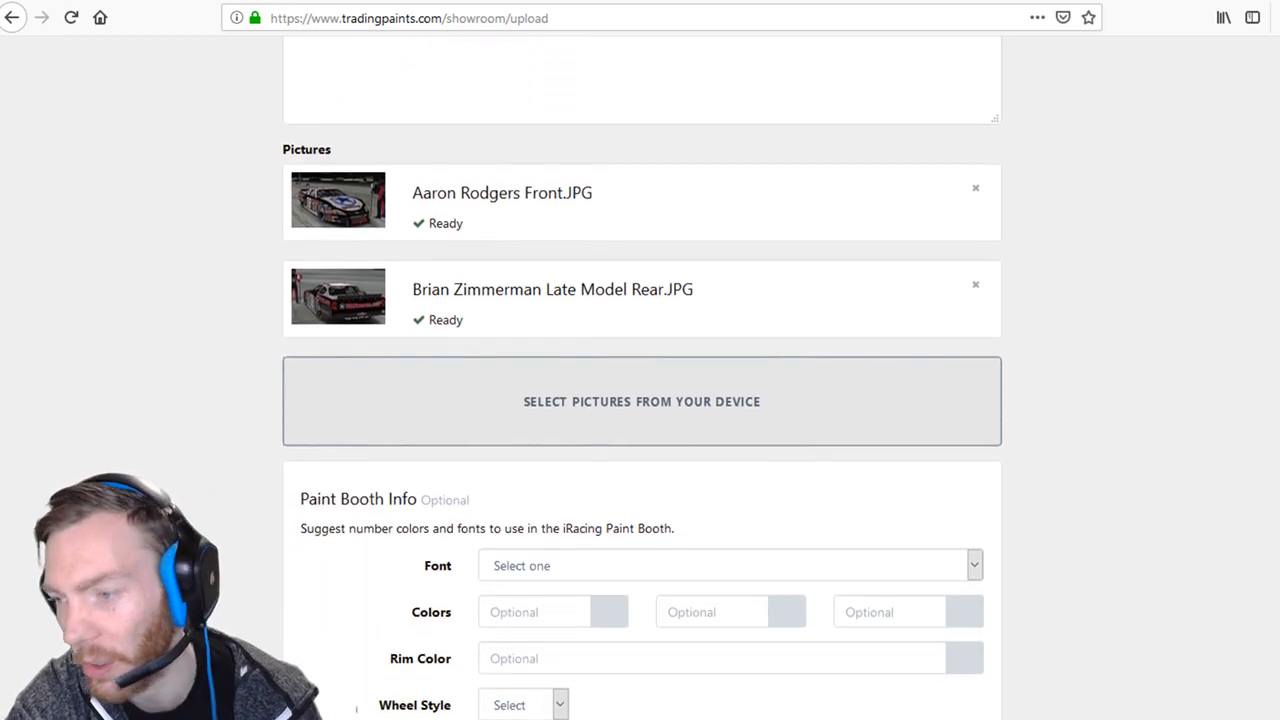
Suggest the He is Dead Jim font in the Font dropdown.
left_click(729, 530)
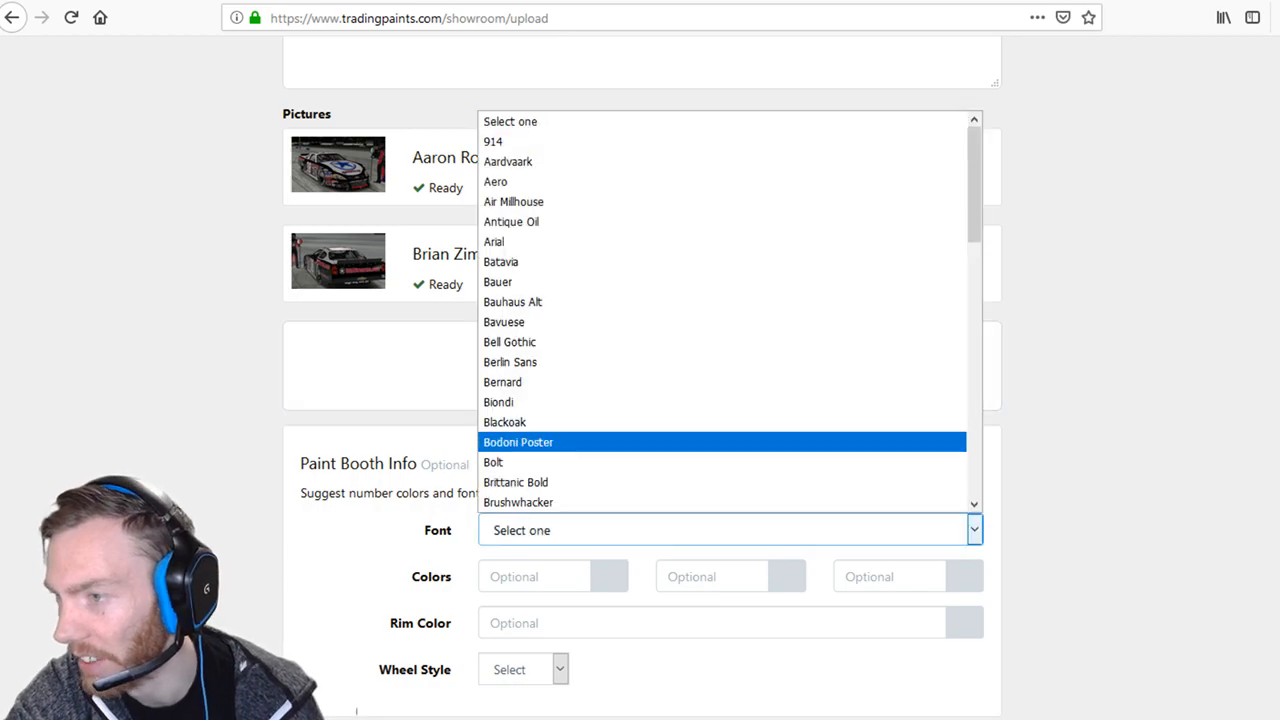
scroll(722, 461, "down", 10)
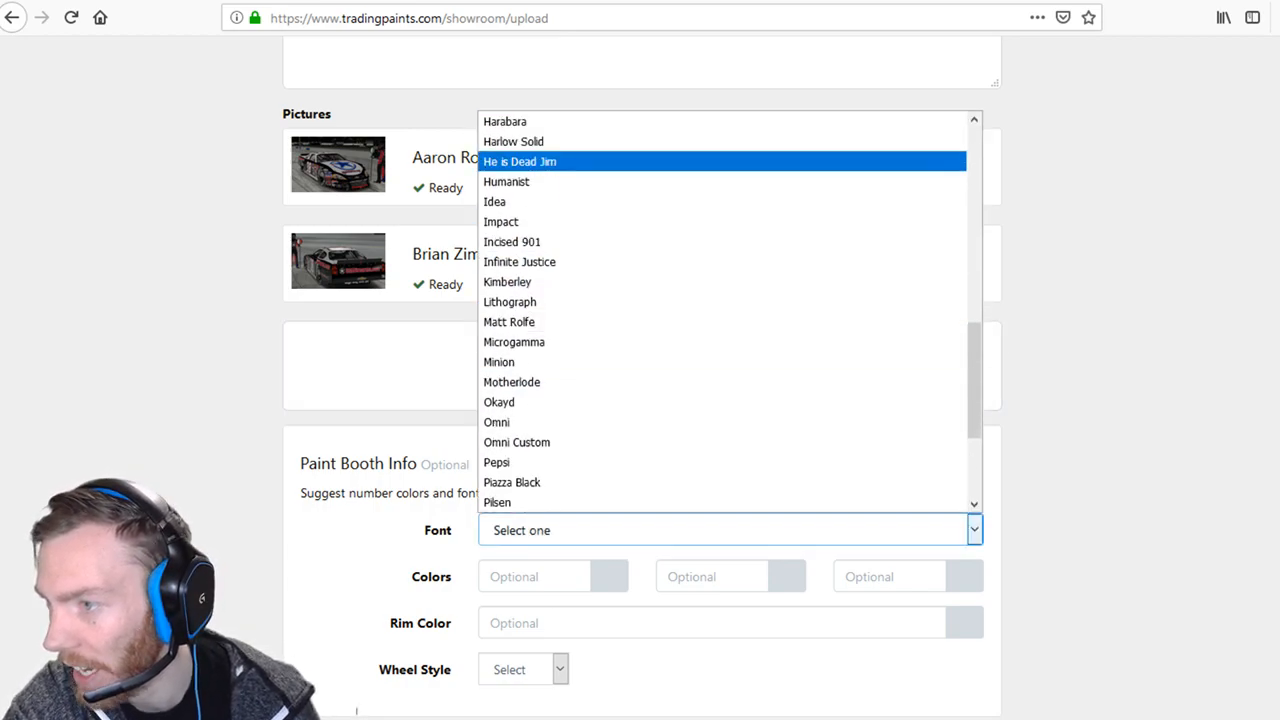
left_click(520, 152)
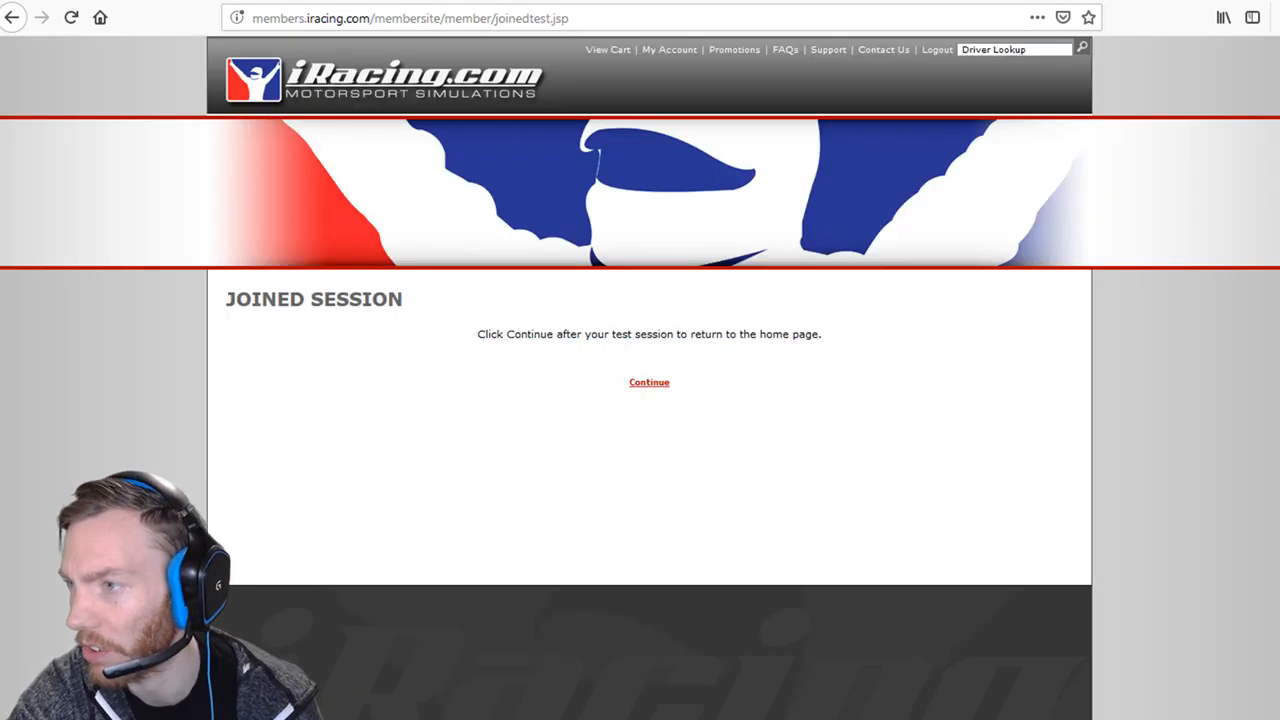
Open iRacing's Customize Car page via Account > Customize Paint Schemes.
left_click(649, 382)
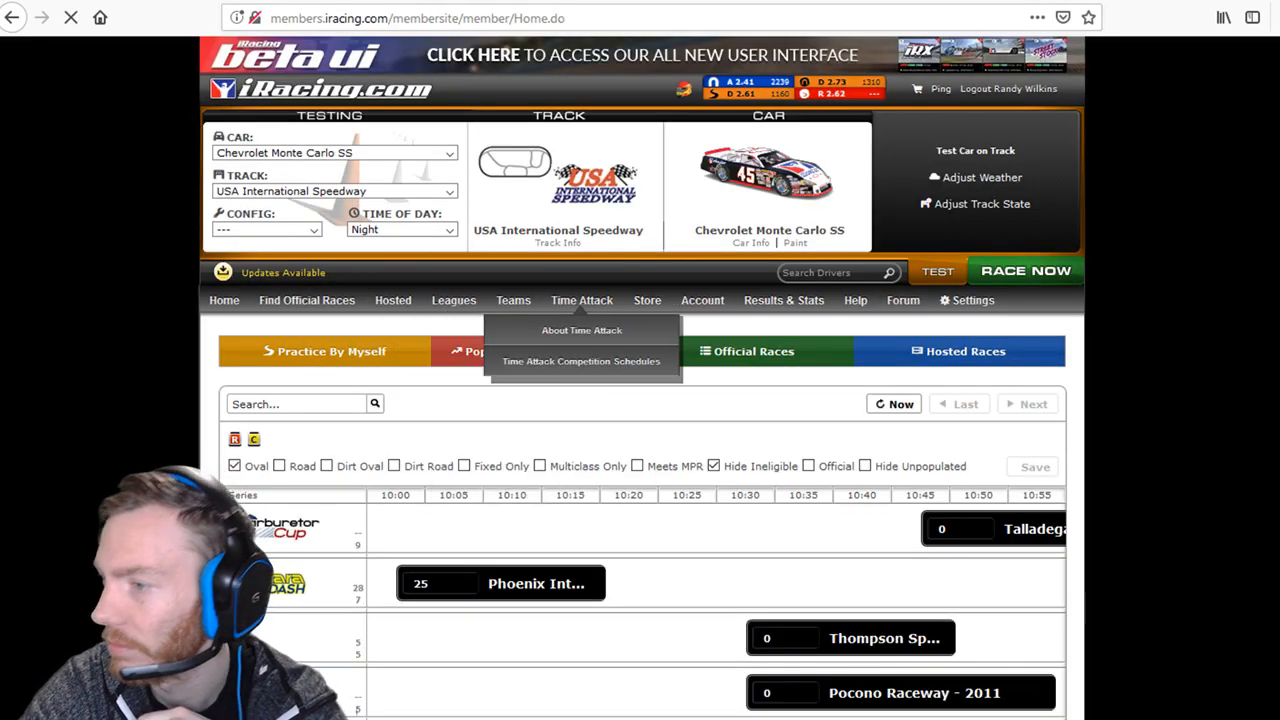
mouse_move(784, 301)
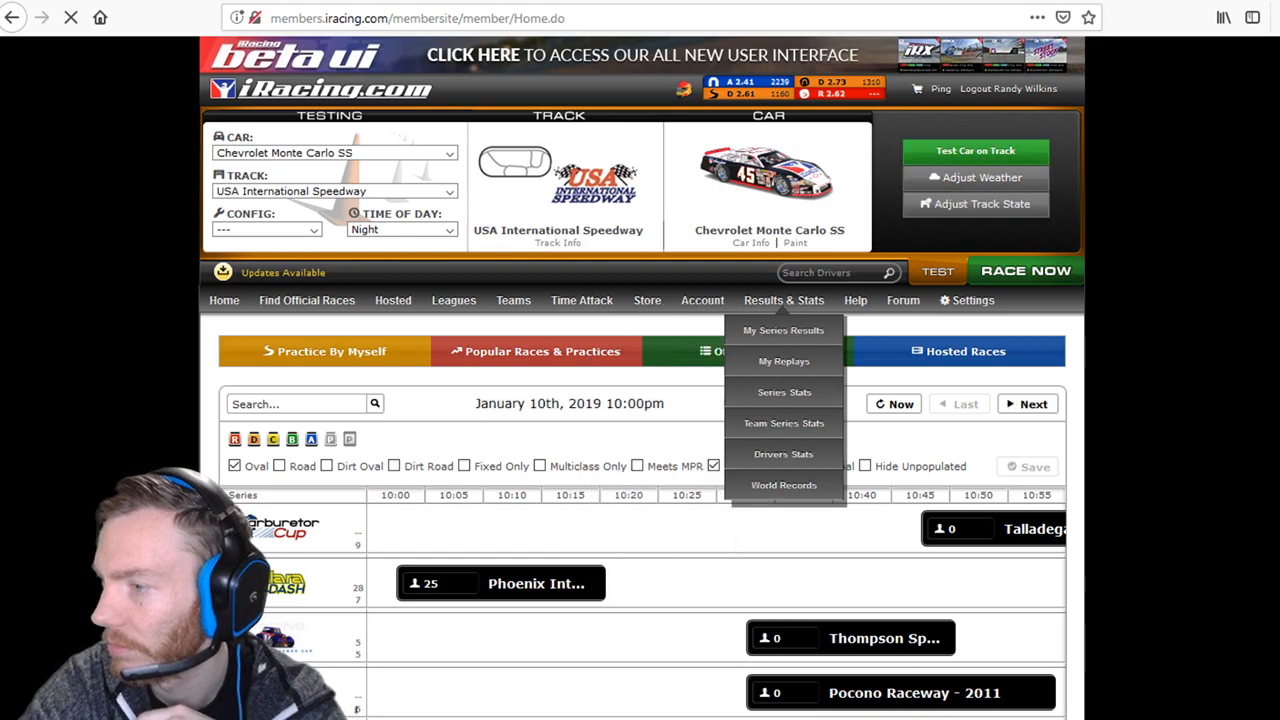
mouse_move(702, 301)
mouse_move(702, 547)
left_click(830, 547)
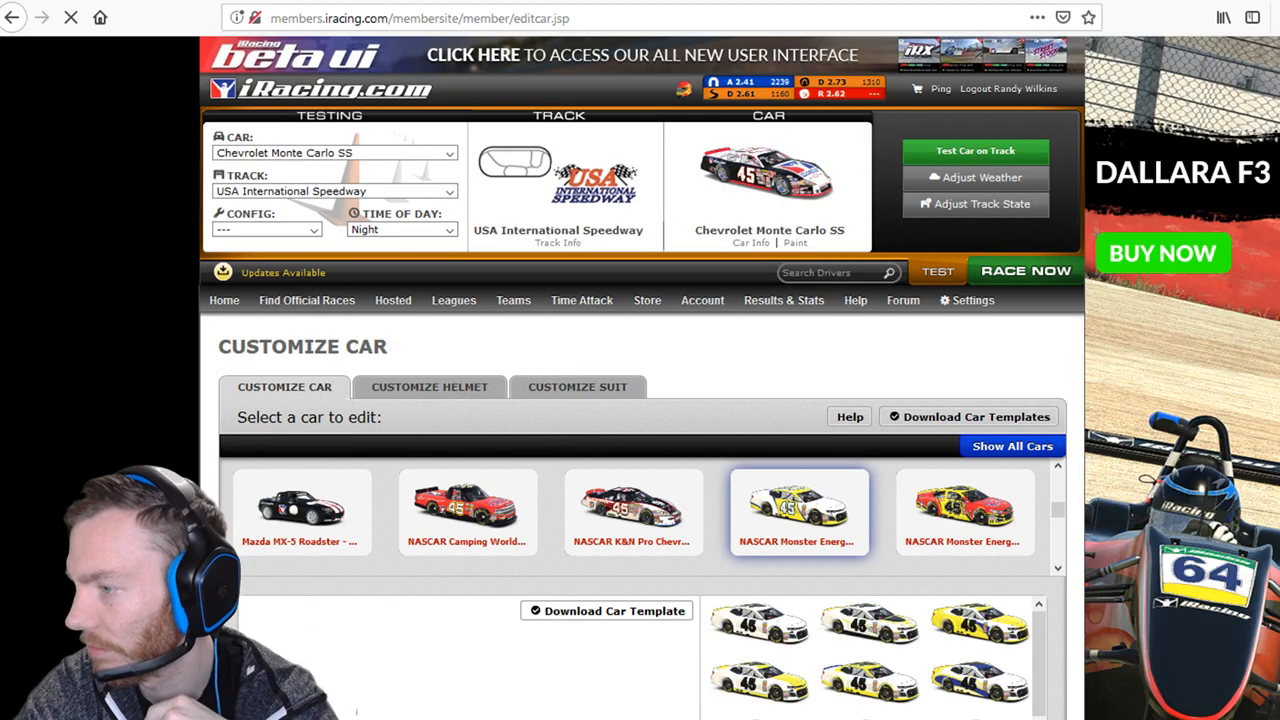
Open the Chevrolet Monte Carlo SS paint in the iRacing Member Site.
scroll(800, 520, "down", 4)
scroll(640, 640, "down", 5)
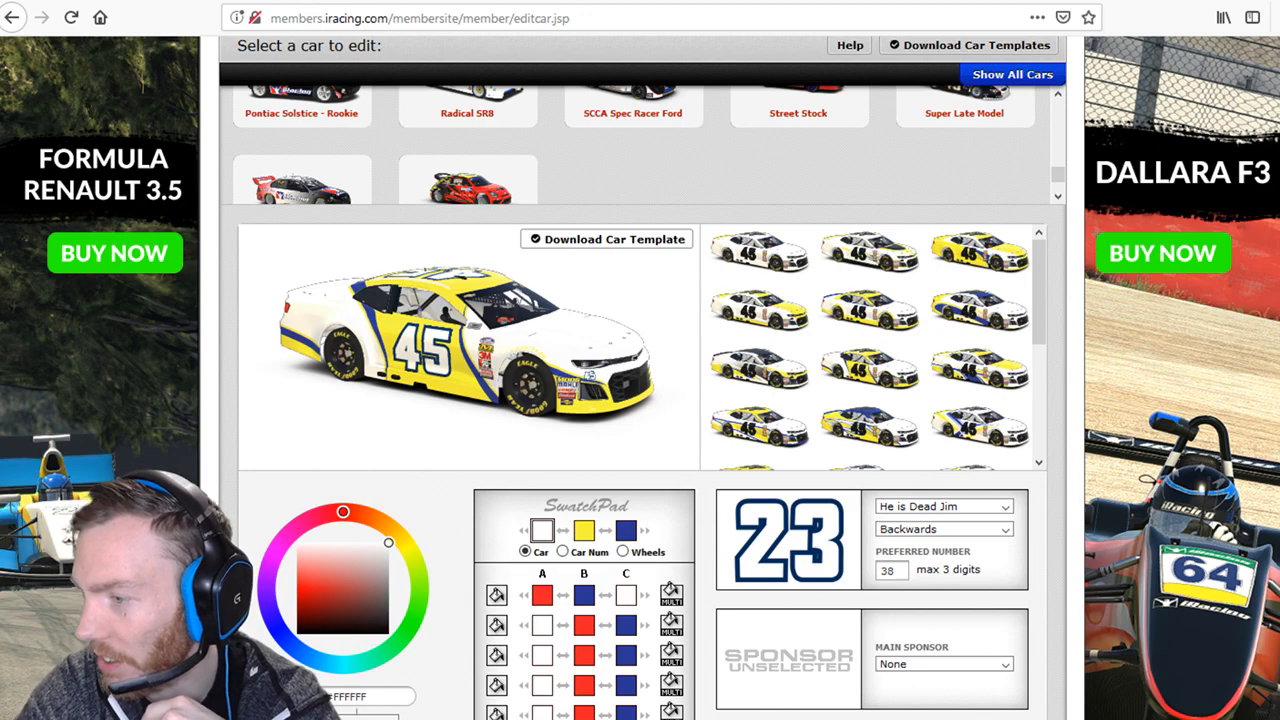
scroll(640, 400, "up", 3)
scroll(649, 424, "up", 10)
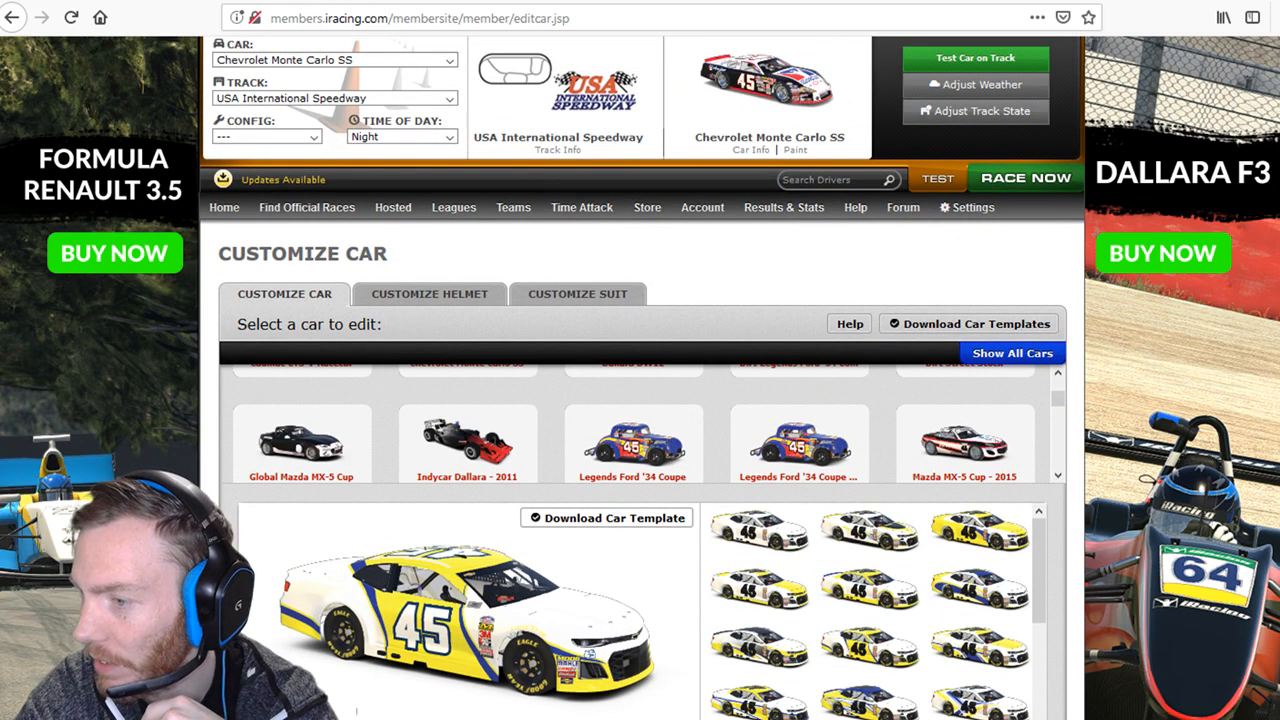
left_click(466, 420)
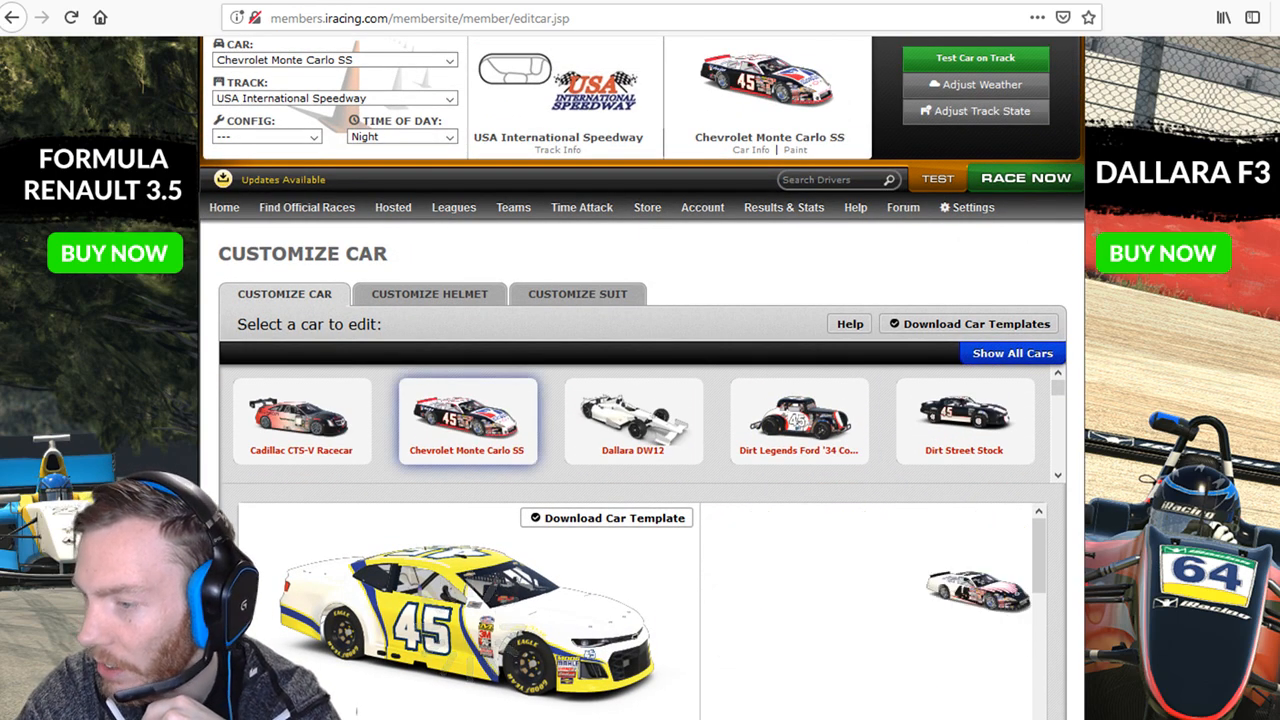
Show the Car Num colours in its SwatchPad, then return to the Trading Paints upload page.
scroll(640, 425, "down", 3)
scroll(870, 610, "down", 6)
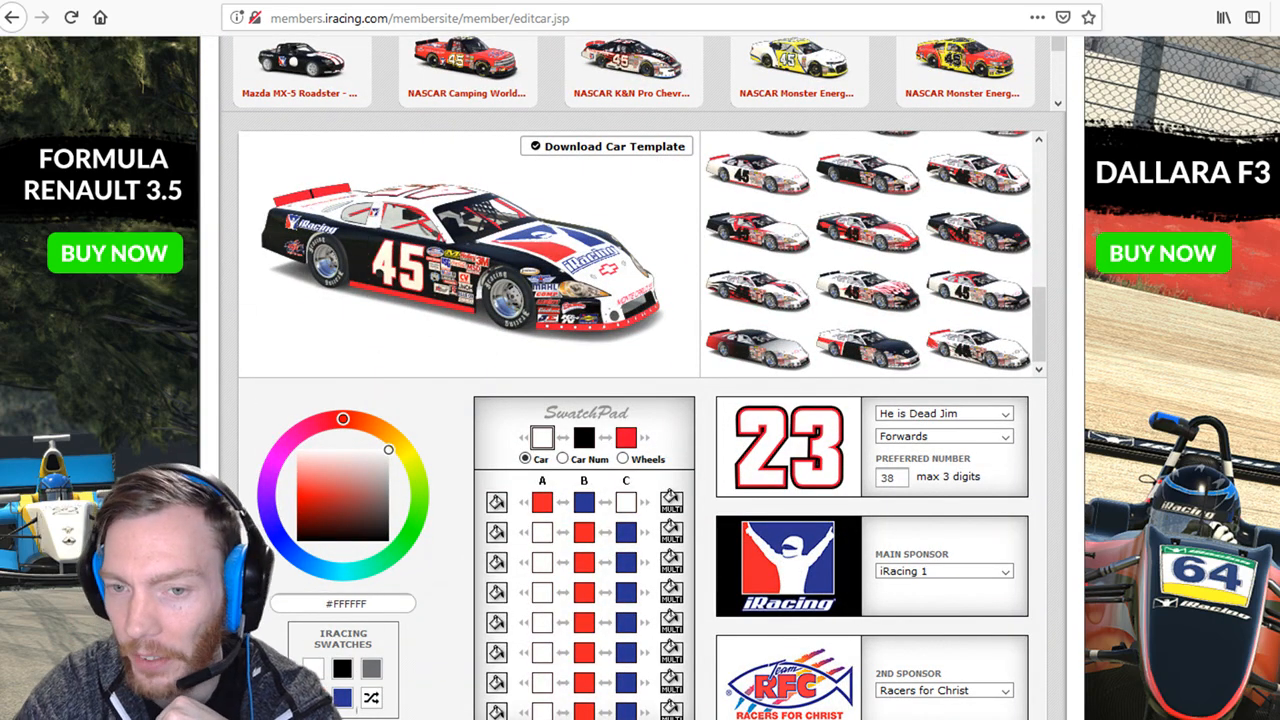
left_click(563, 459)
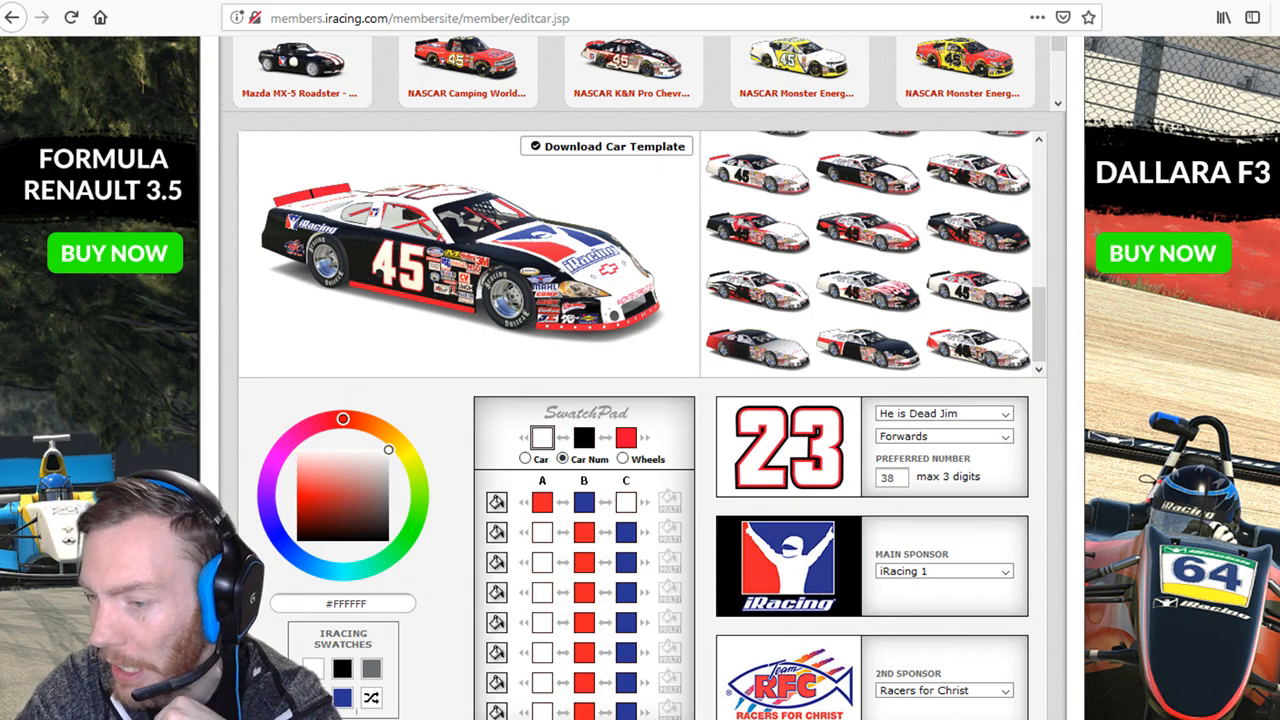
left_click(360, 2)
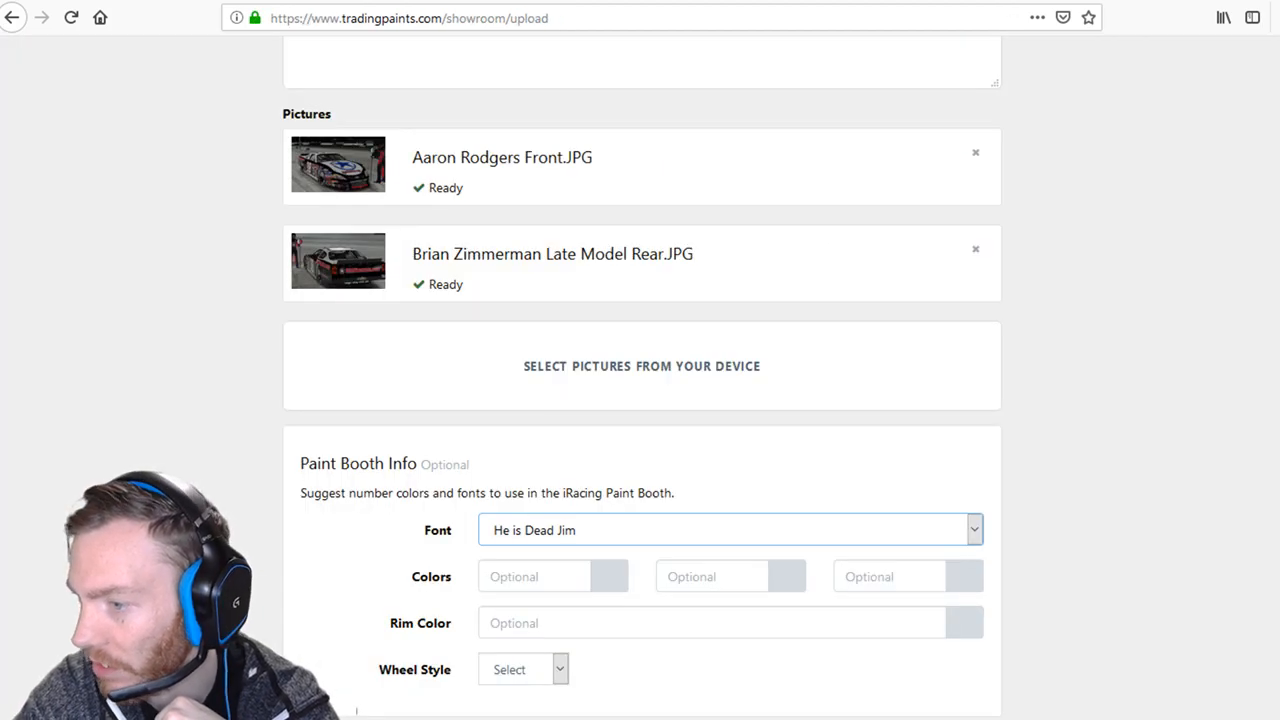
Set suggested Colors 1 to white #ffffff and 2 to black #000000.
left_click(518, 577)
left_click(514, 598)
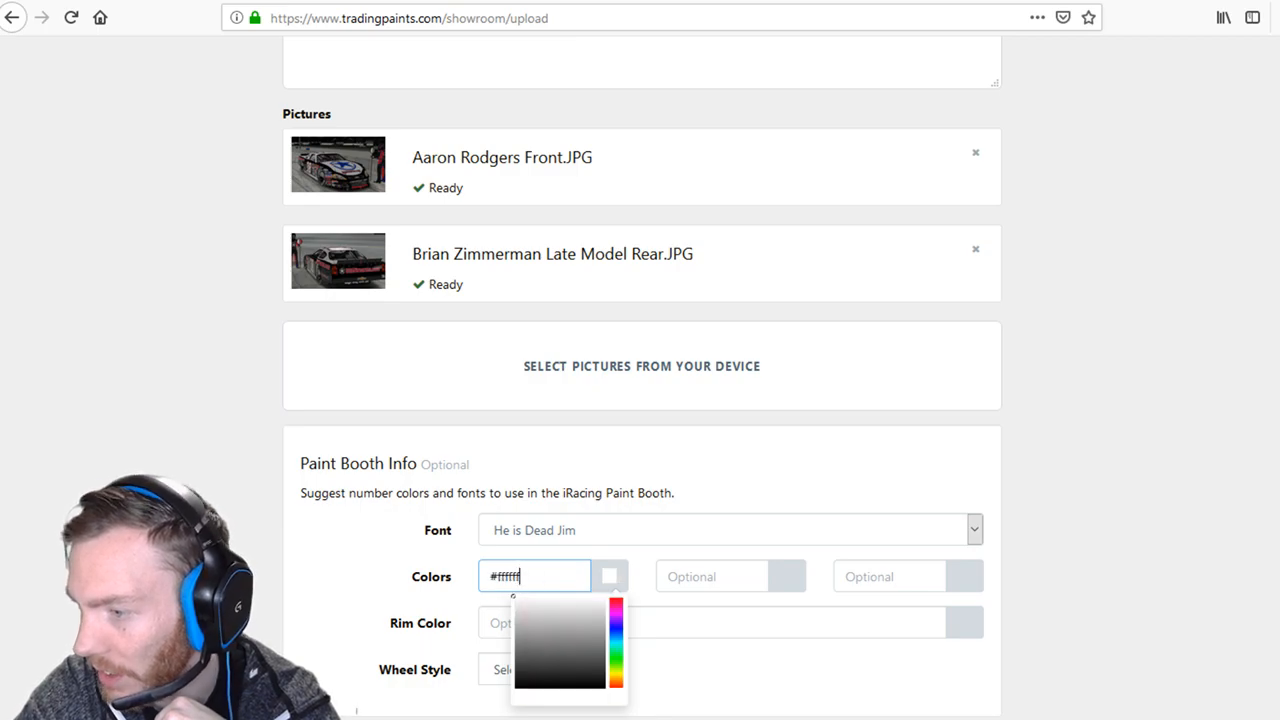
left_click(709, 577)
left_click_drag(712, 673, 691, 688)
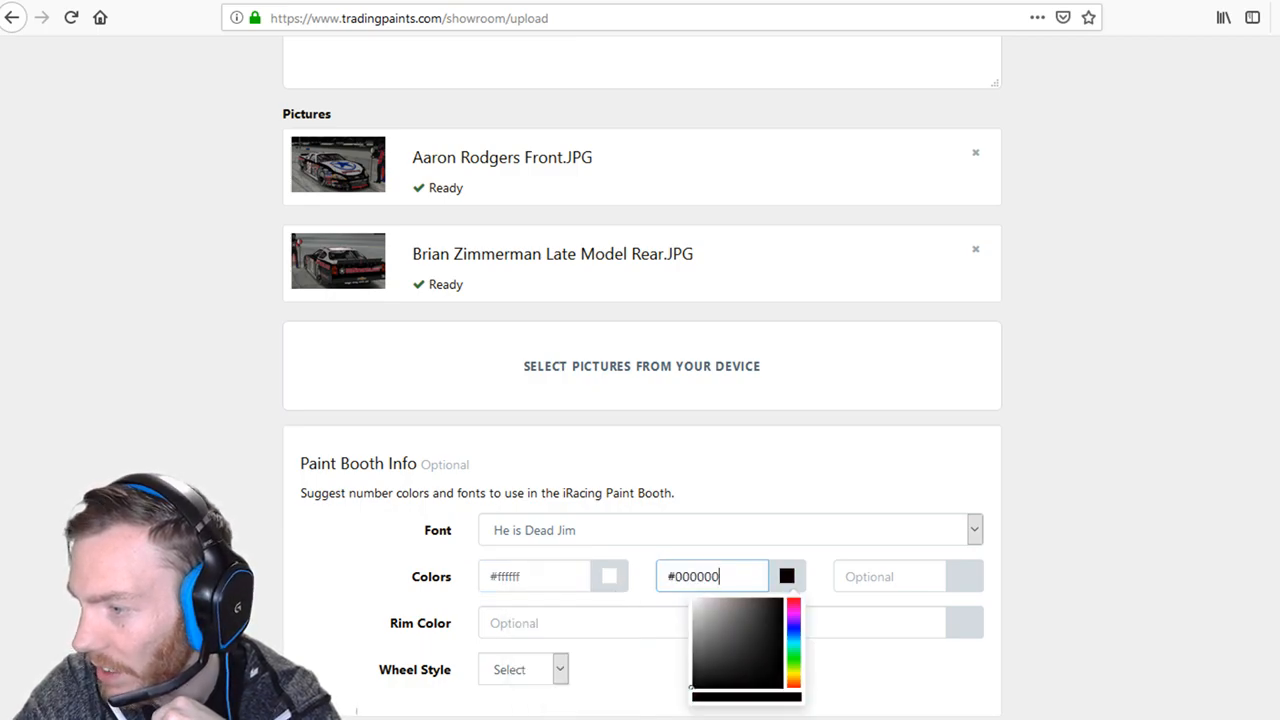
left_click(890, 577)
Copy the red #F10B30 car-number hex from the iRacing editor and return to Trading Paints.
left_click(1008, 2)
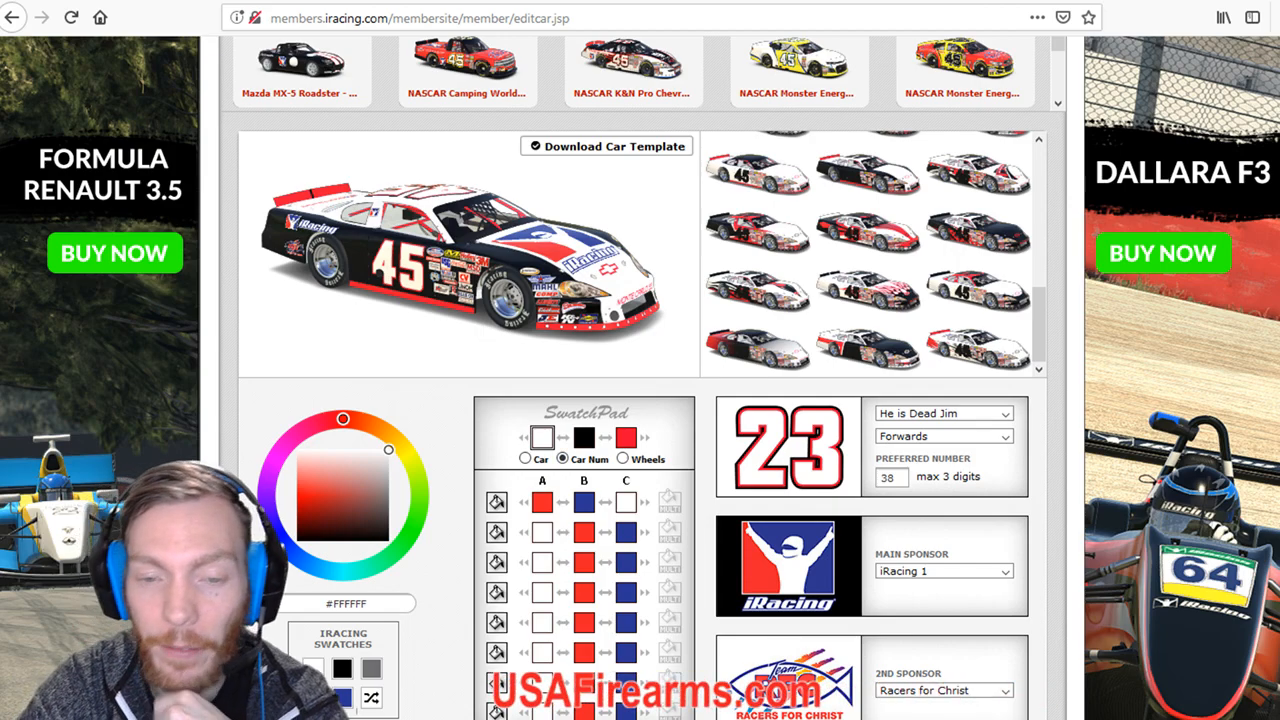
mouse_move(621, 436)
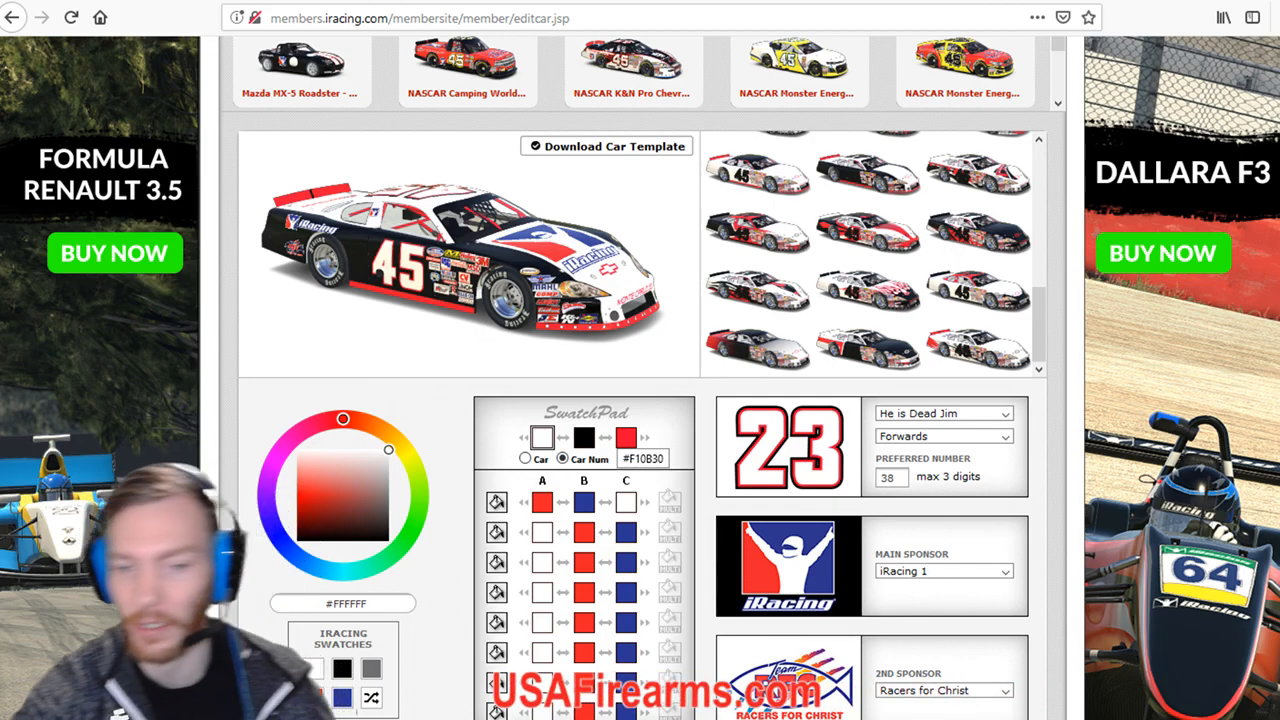
left_click(626, 437)
scroll(626, 437, "down", 2)
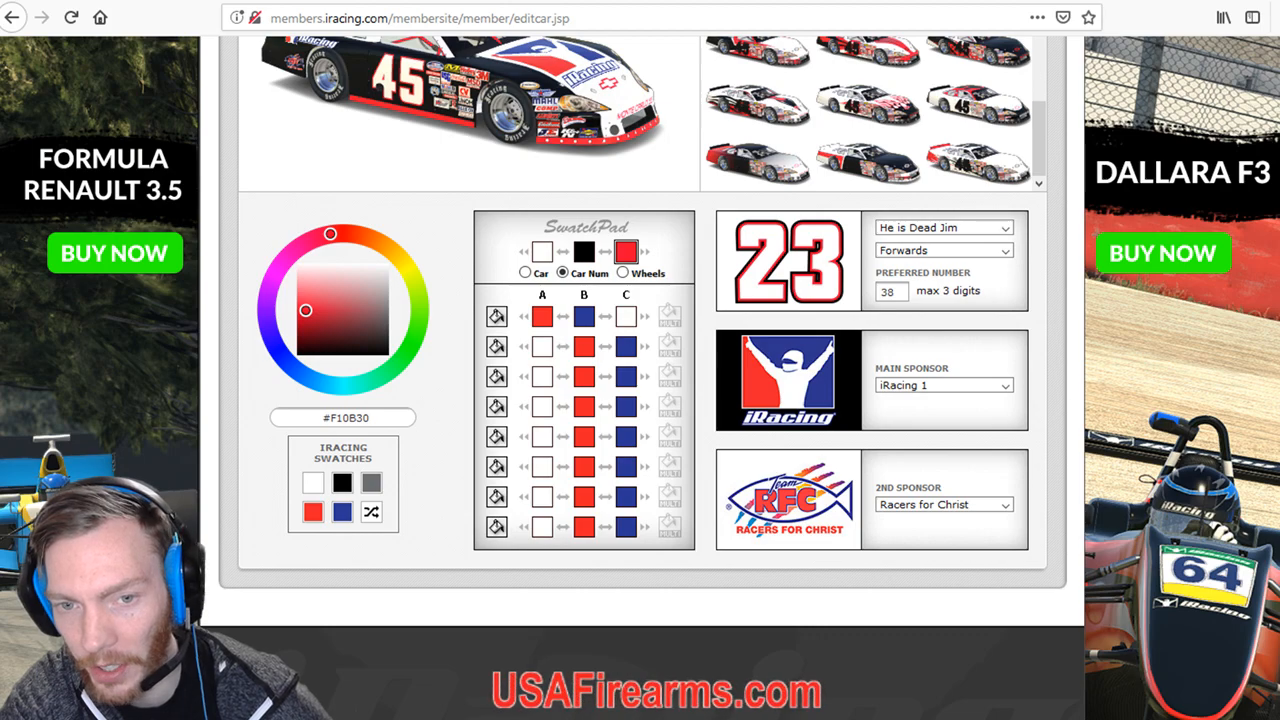
key("ctrl+a")
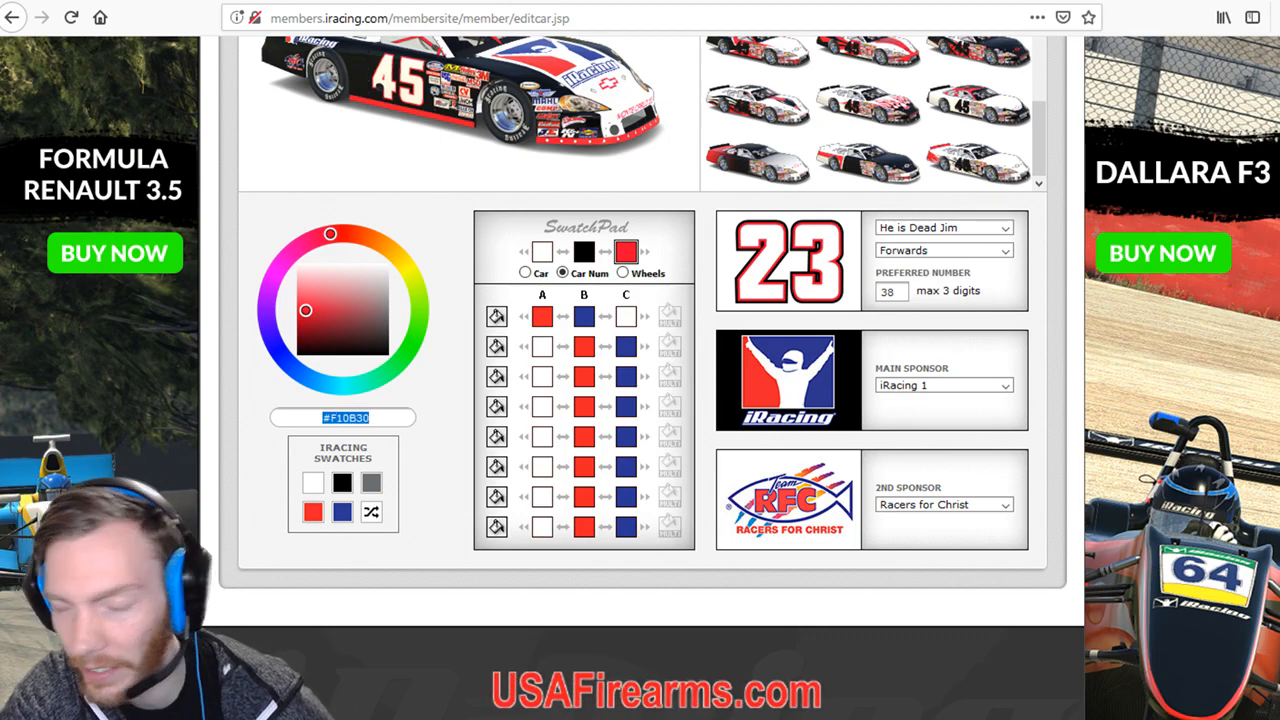
right_click(381, 412)
left_click(420, 481)
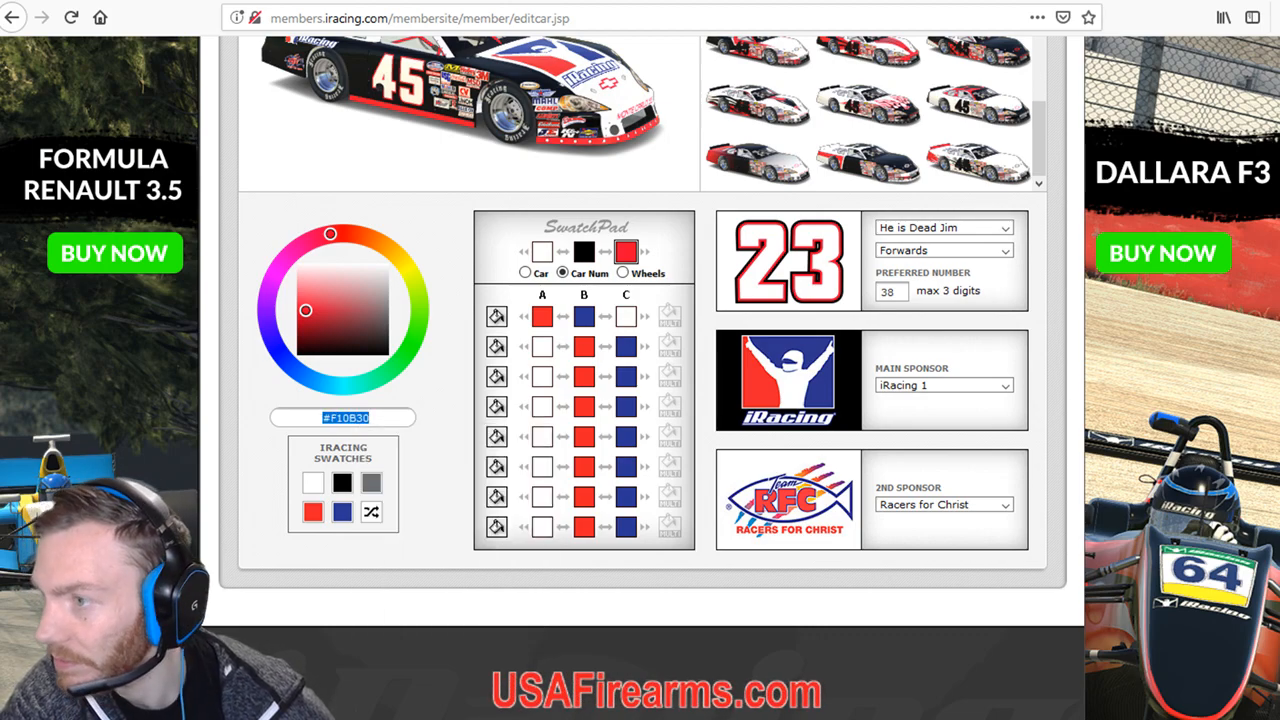
key("ctrl+Tab")
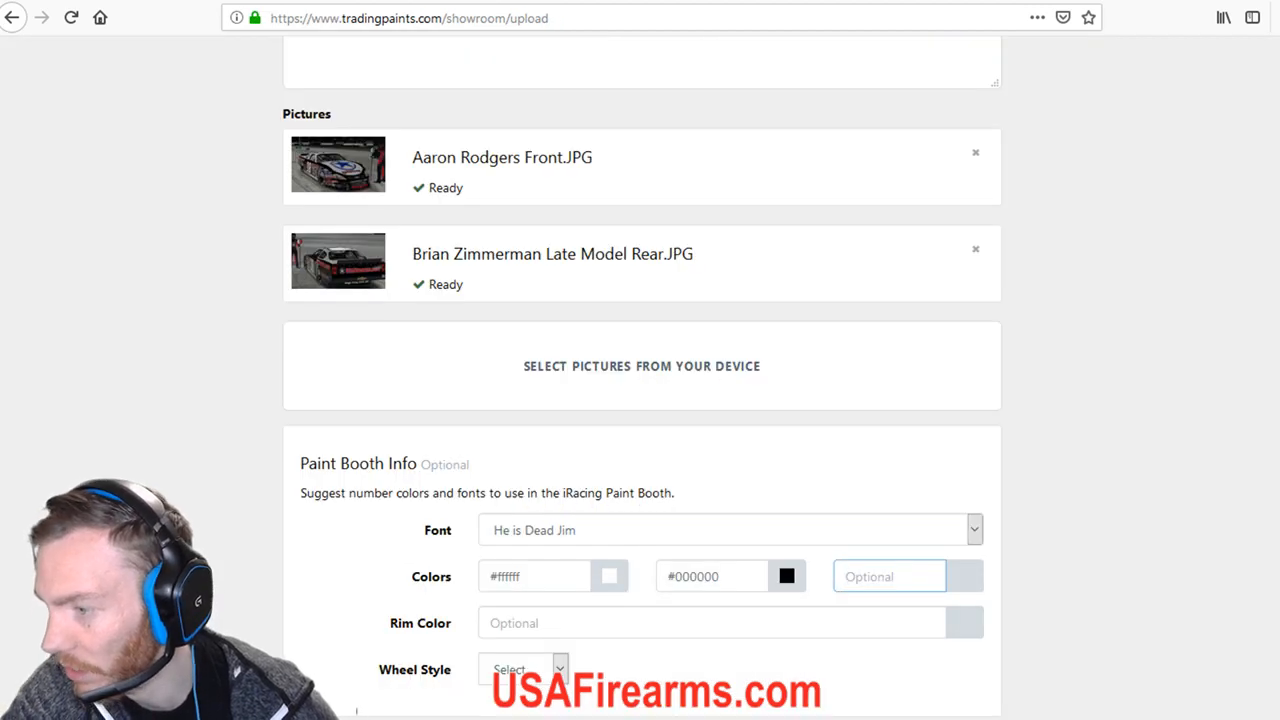
Paste #F10B30 as the third colour, set the rim colour to white and choose Chrome wheels.
right_click(866, 572)
left_click(890, 646)
key("Return")
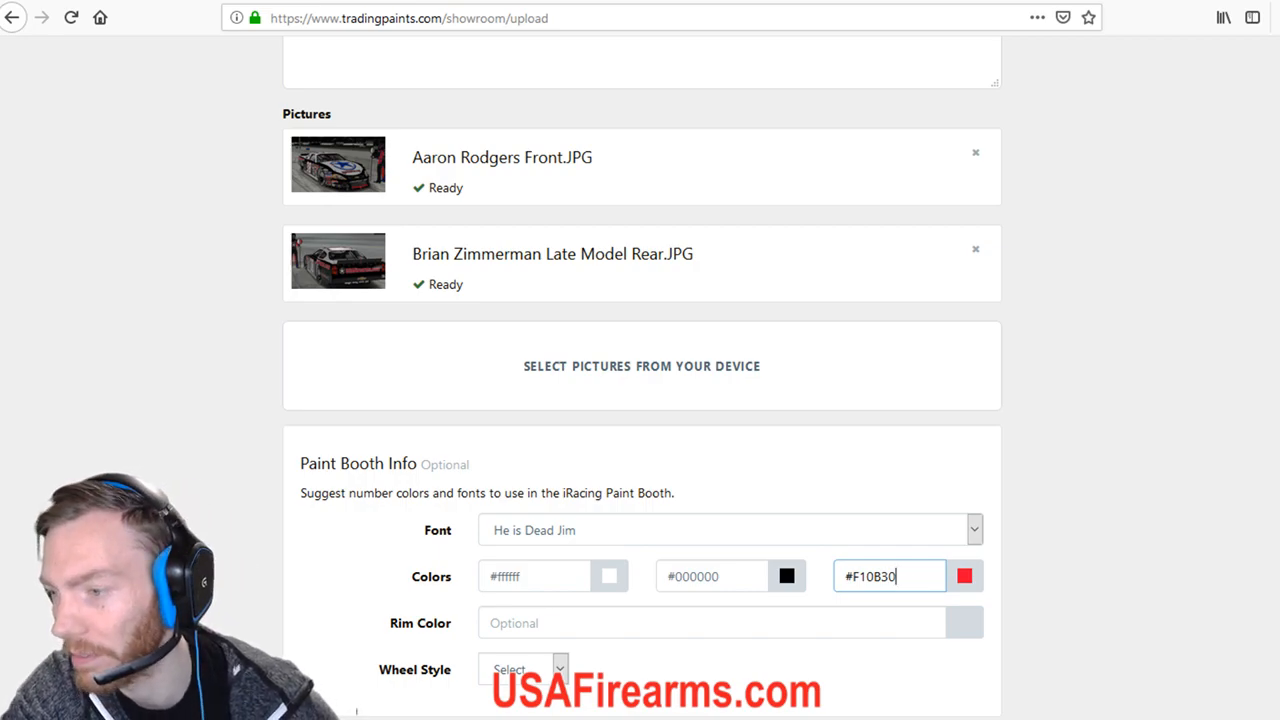
key("Tab")
left_click_drag(888, 680, 868, 643)
left_click(524, 670)
left_click(518, 718)
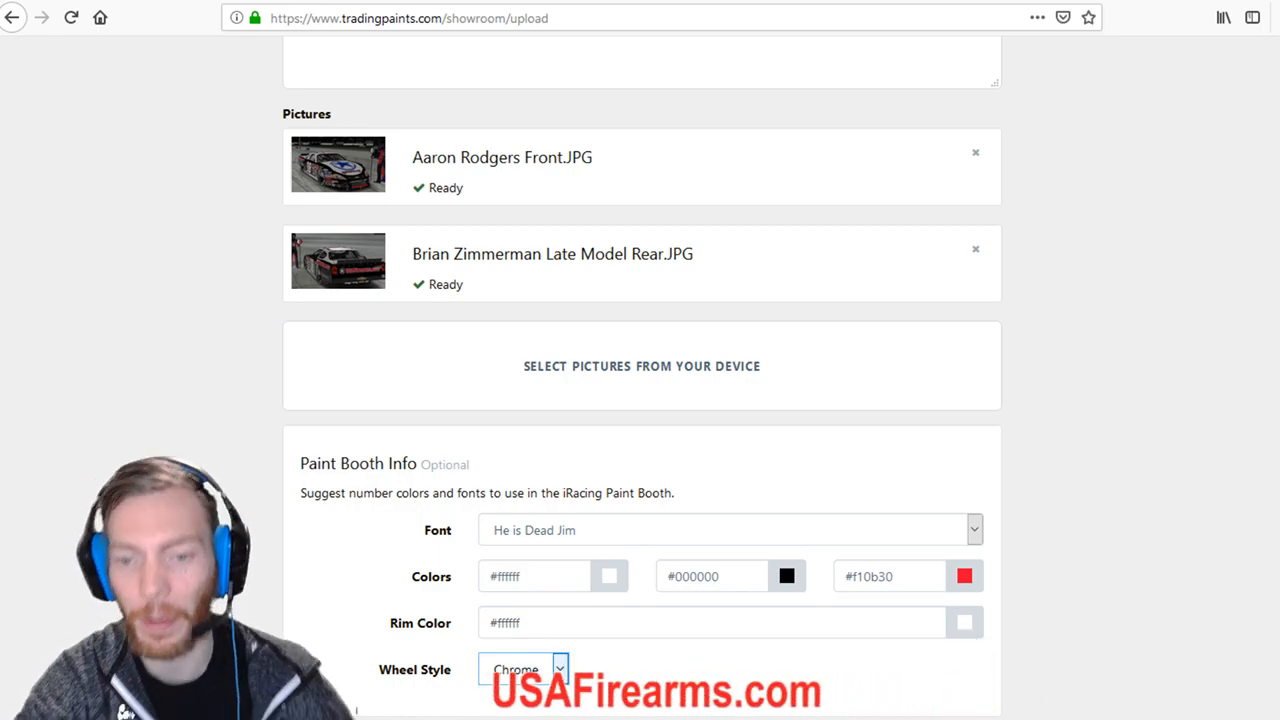
Set privacy to Unlisted and submit with Add Paint to Showroom.
scroll(640, 400, "down", 3)
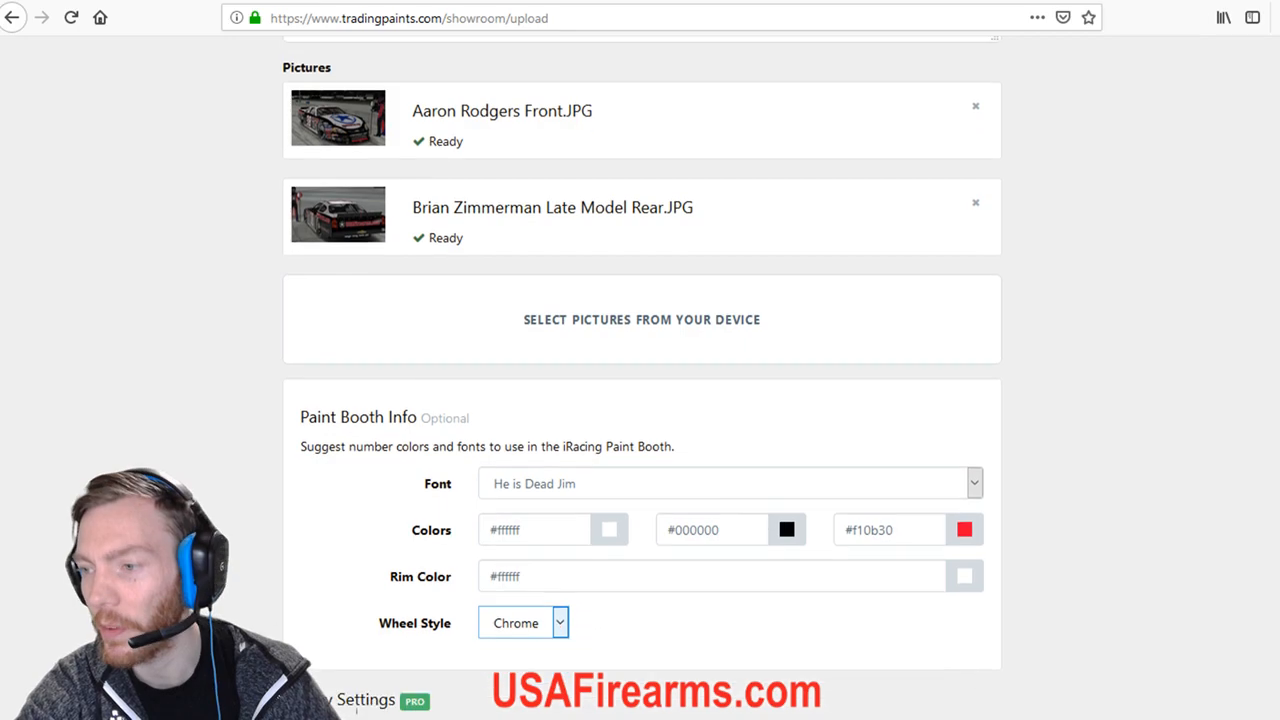
scroll(640, 400, "up", 6)
scroll(640, 400, "down", 4)
scroll(640, 400, "down", 2)
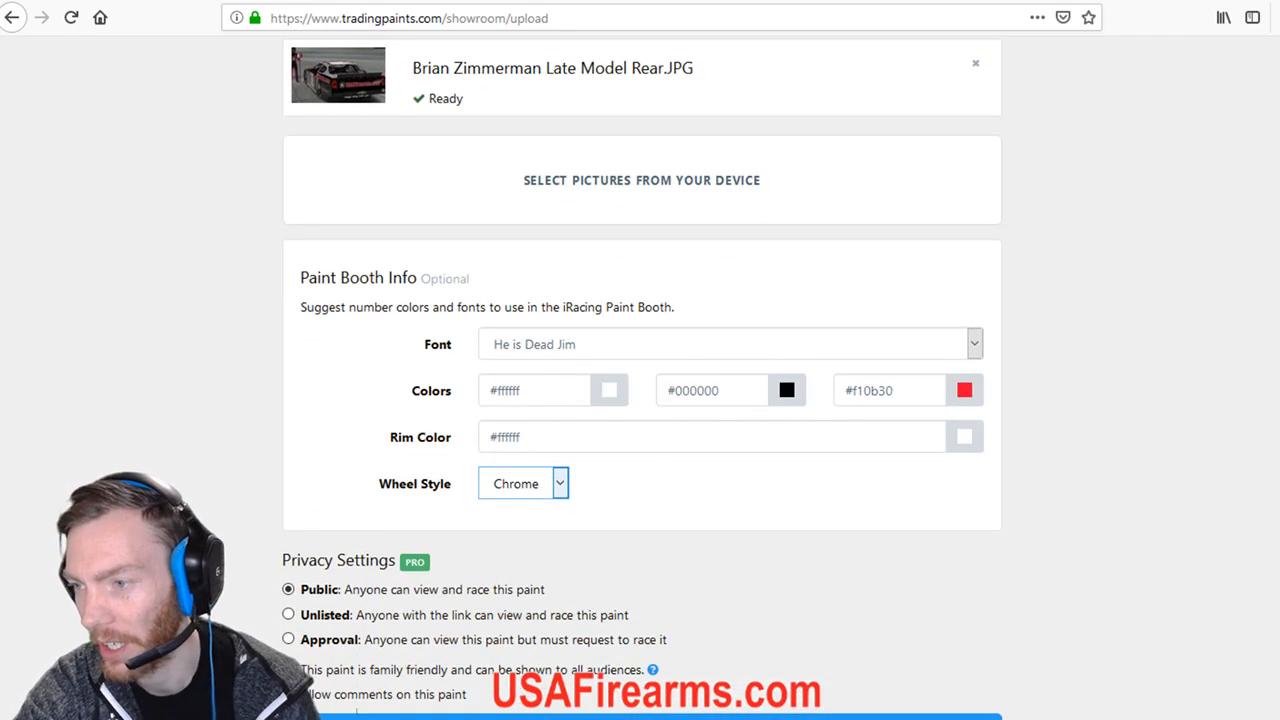
scroll(640, 400, "up", 8)
scroll(640, 400, "down", 6)
scroll(640, 400, "down", 3)
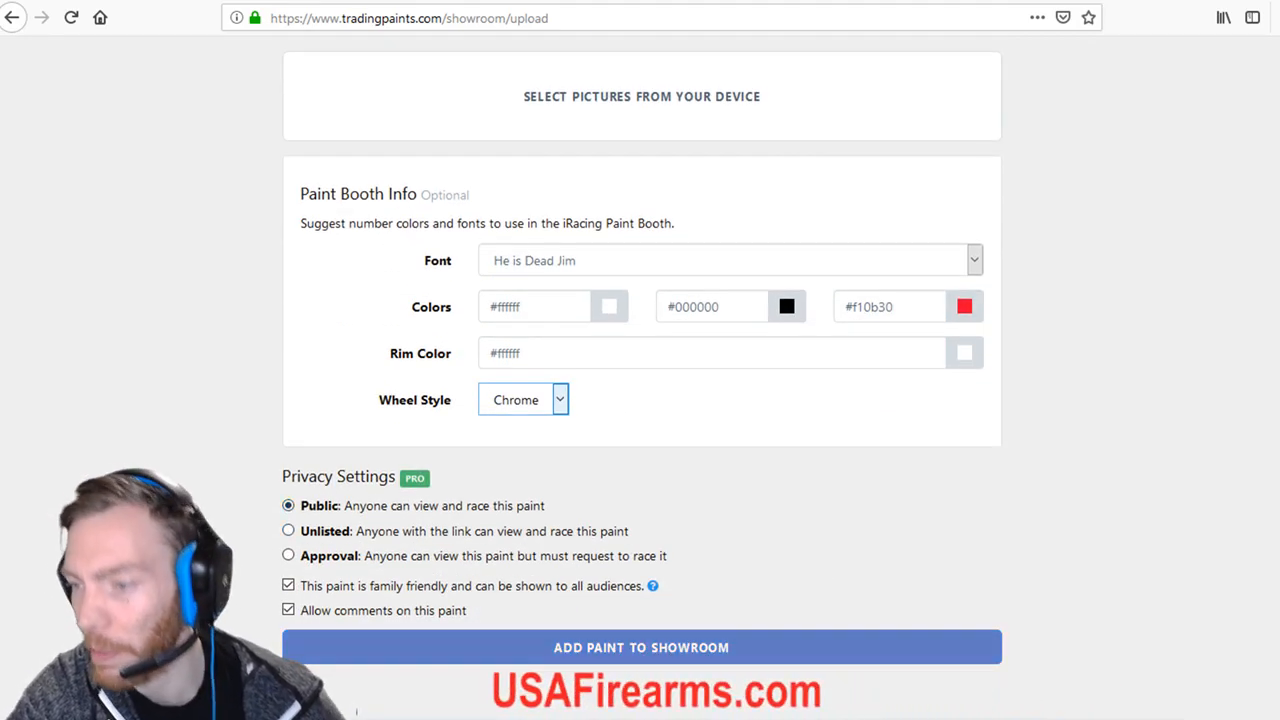
left_click(288, 531)
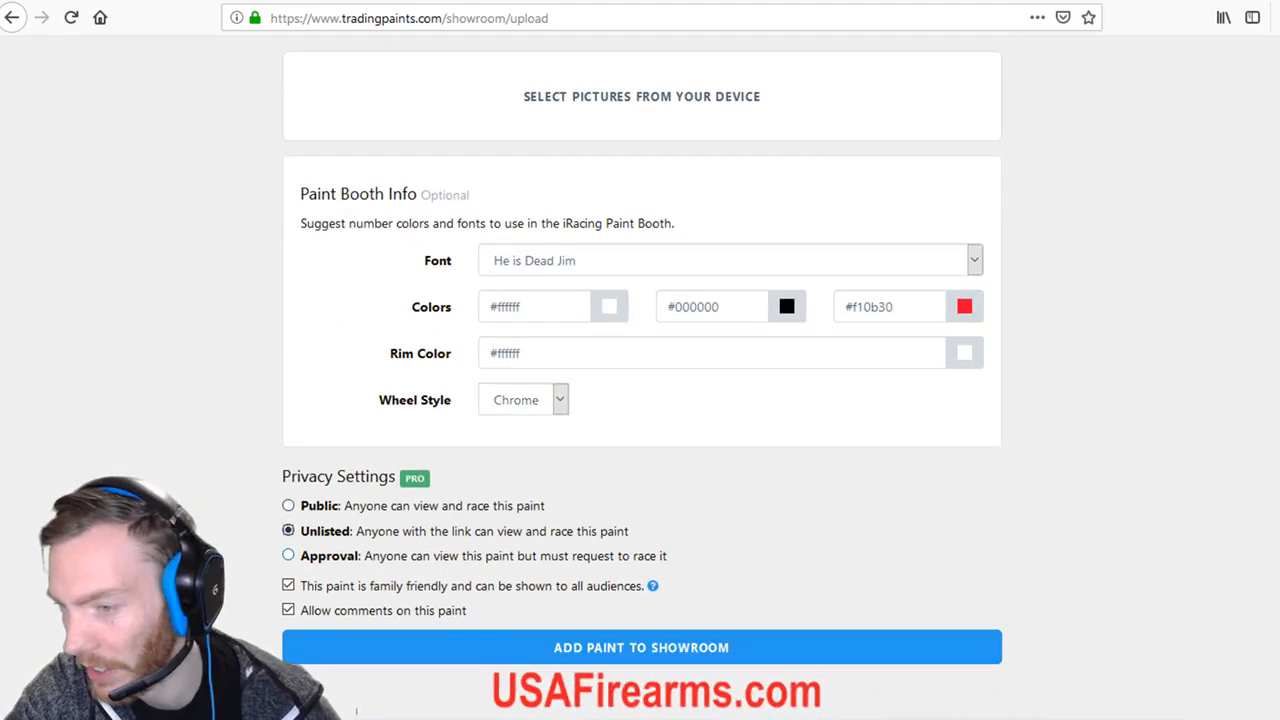
left_click(641, 647)
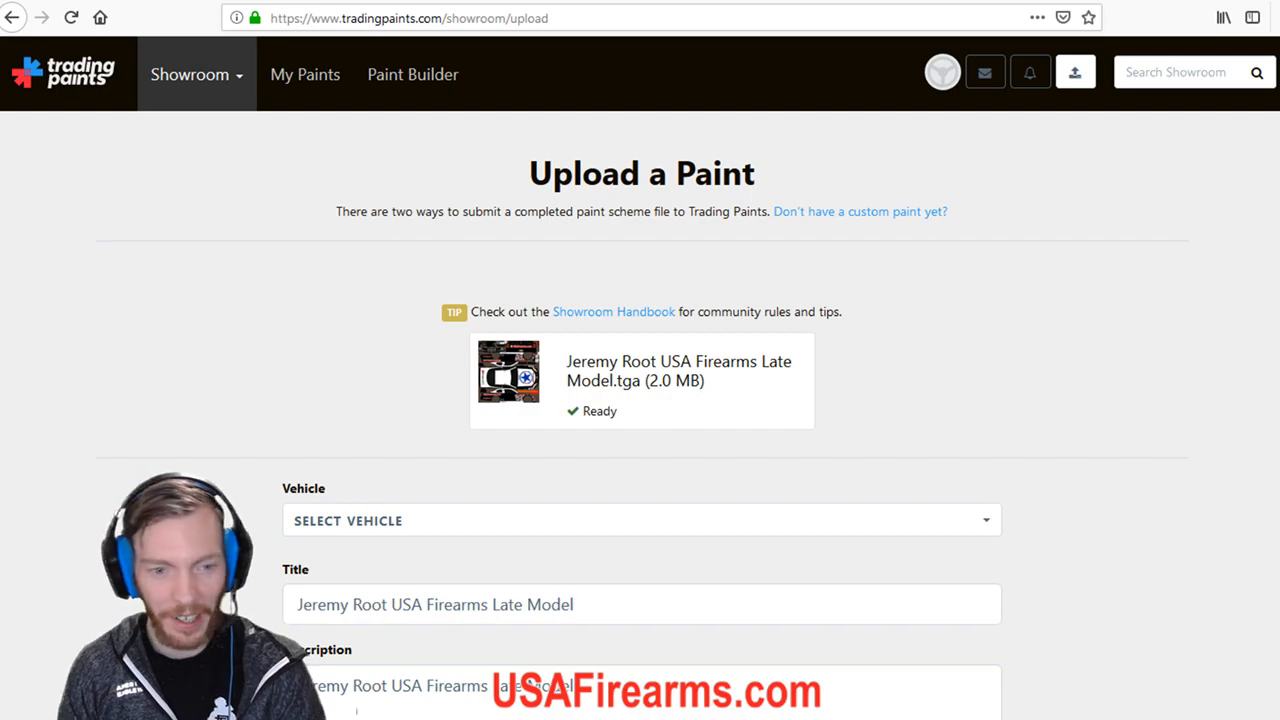
Go to Showroom > My Showroom Paints, confirming Leave Page for the unfinished form.
mouse_move(196, 75)
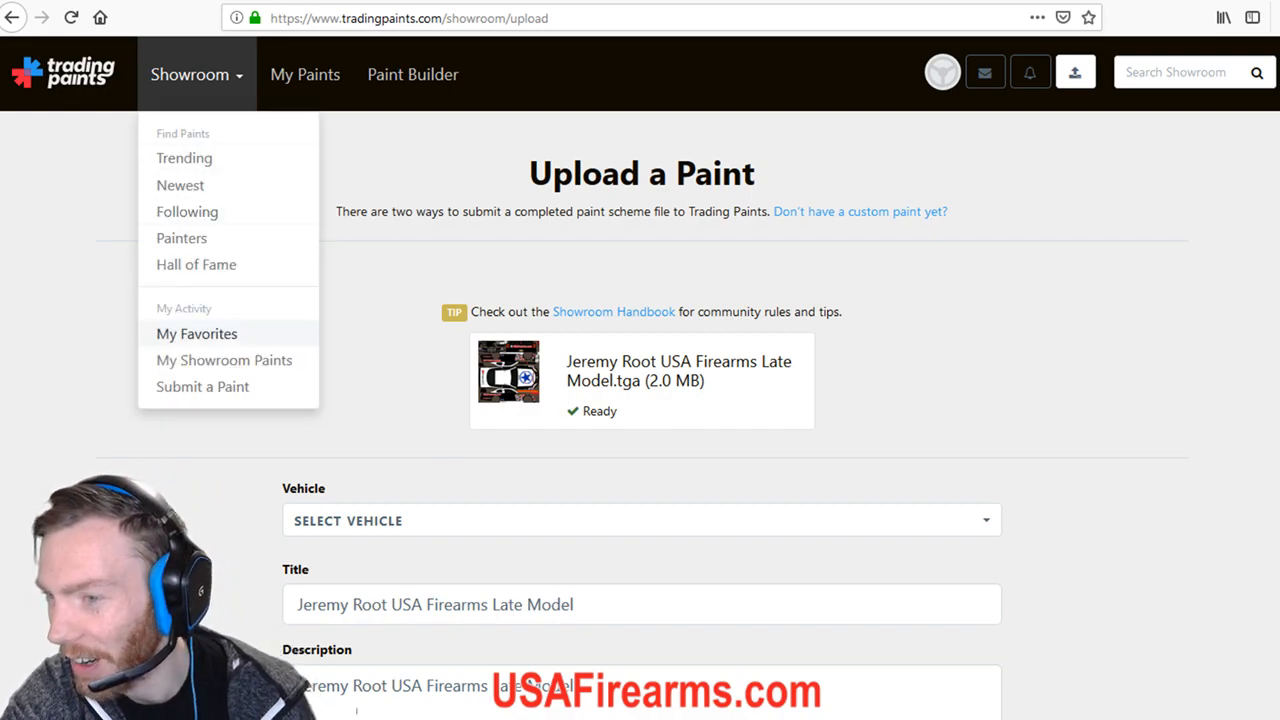
left_click(224, 360)
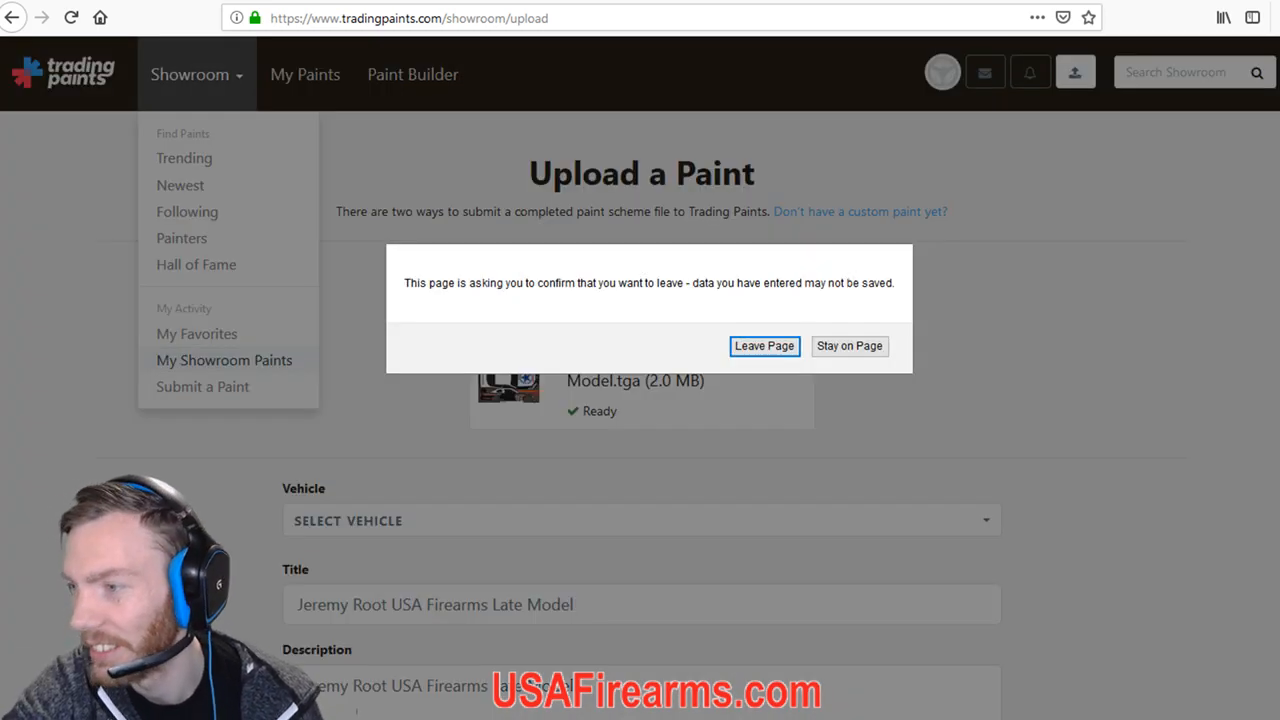
left_click(764, 346)
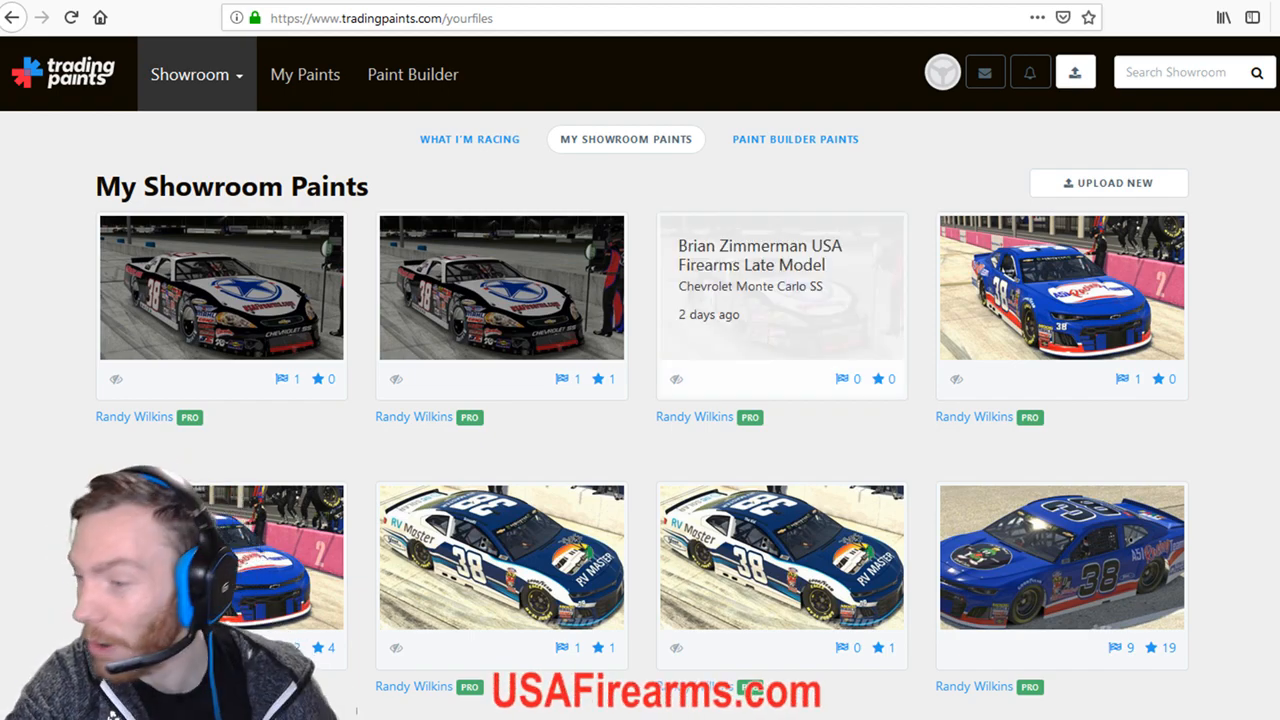
Start a new Showroom submission and upload the USA Firearms late model TGA file.
left_click(197, 75)
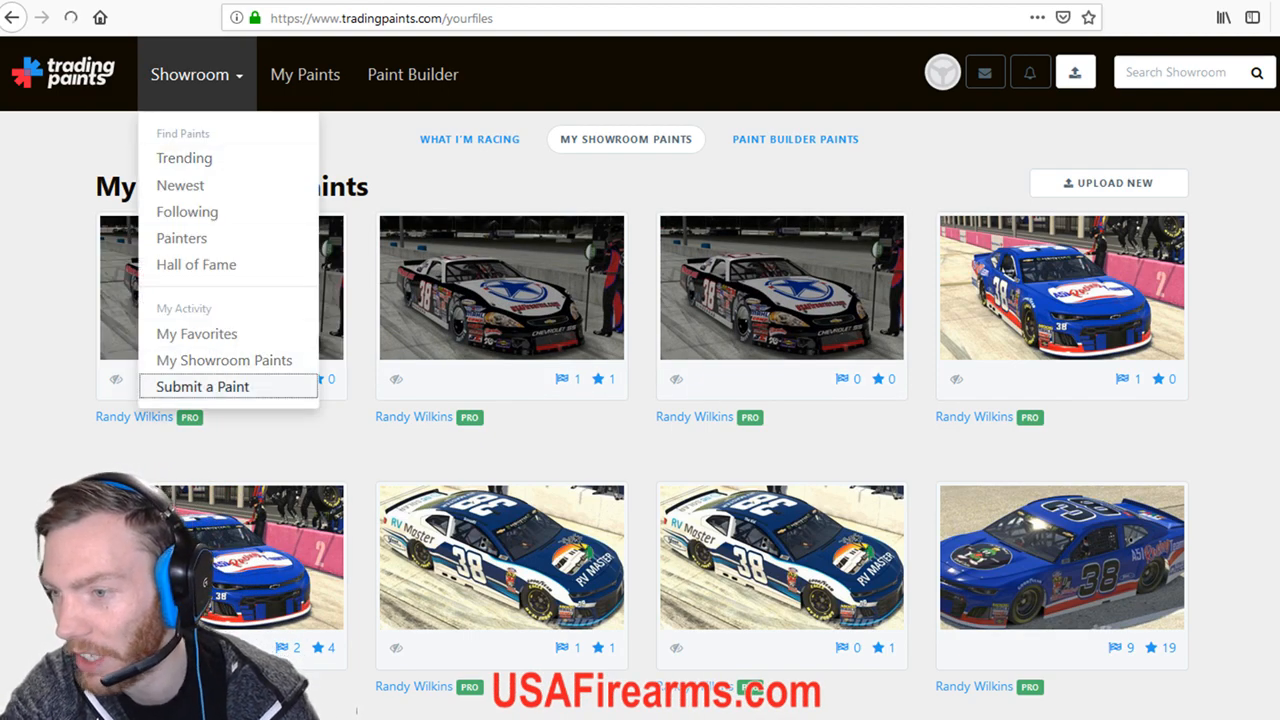
left_click(202, 386)
left_click(641, 668)
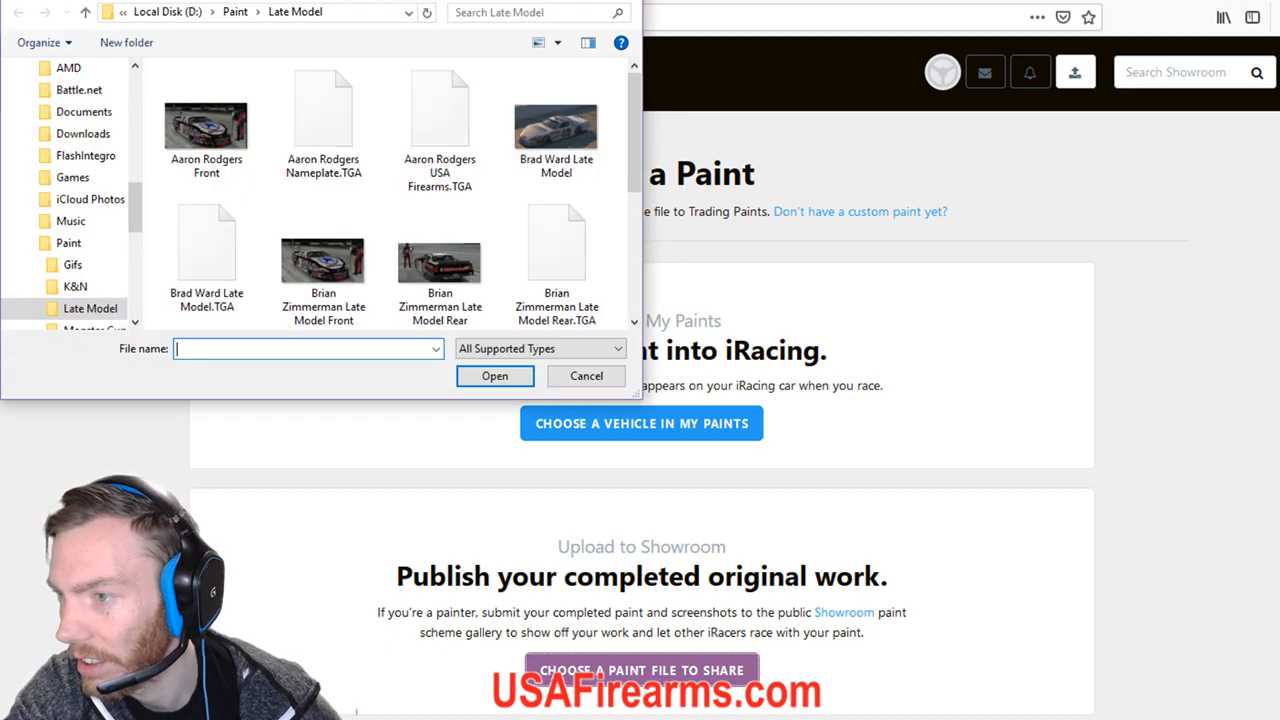
scroll(440, 255, "down", 3)
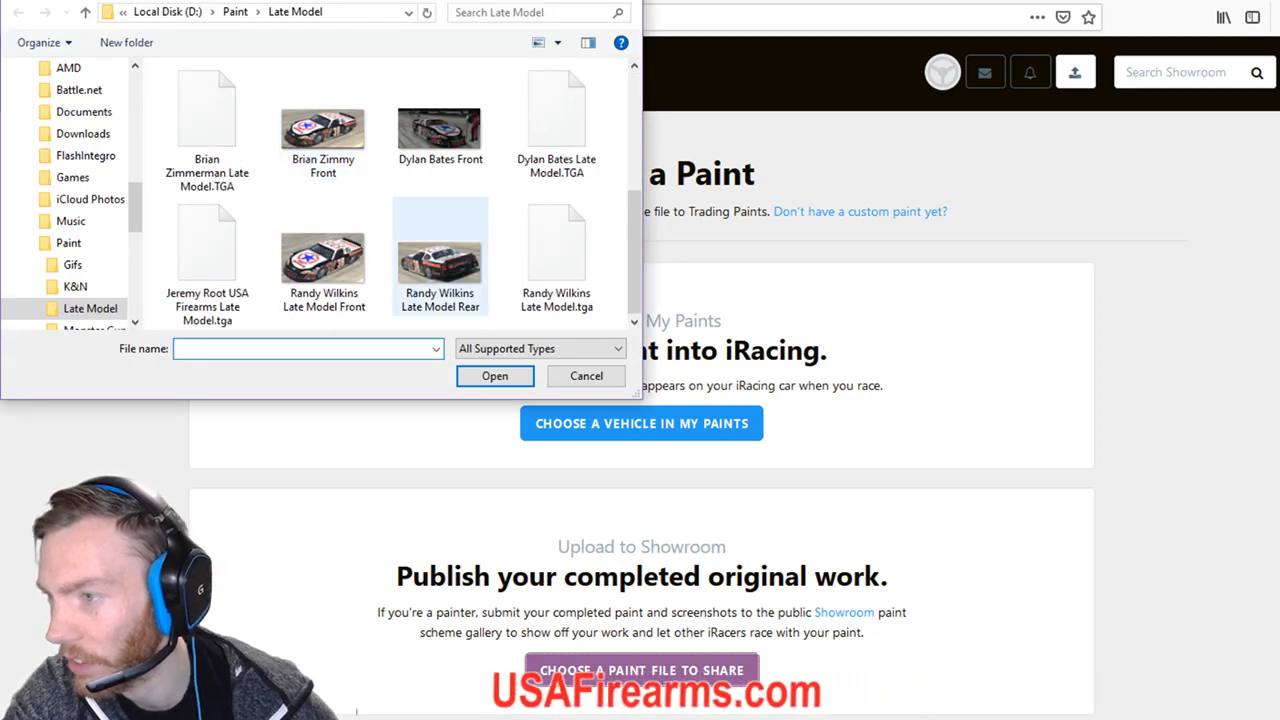
left_click(207, 262)
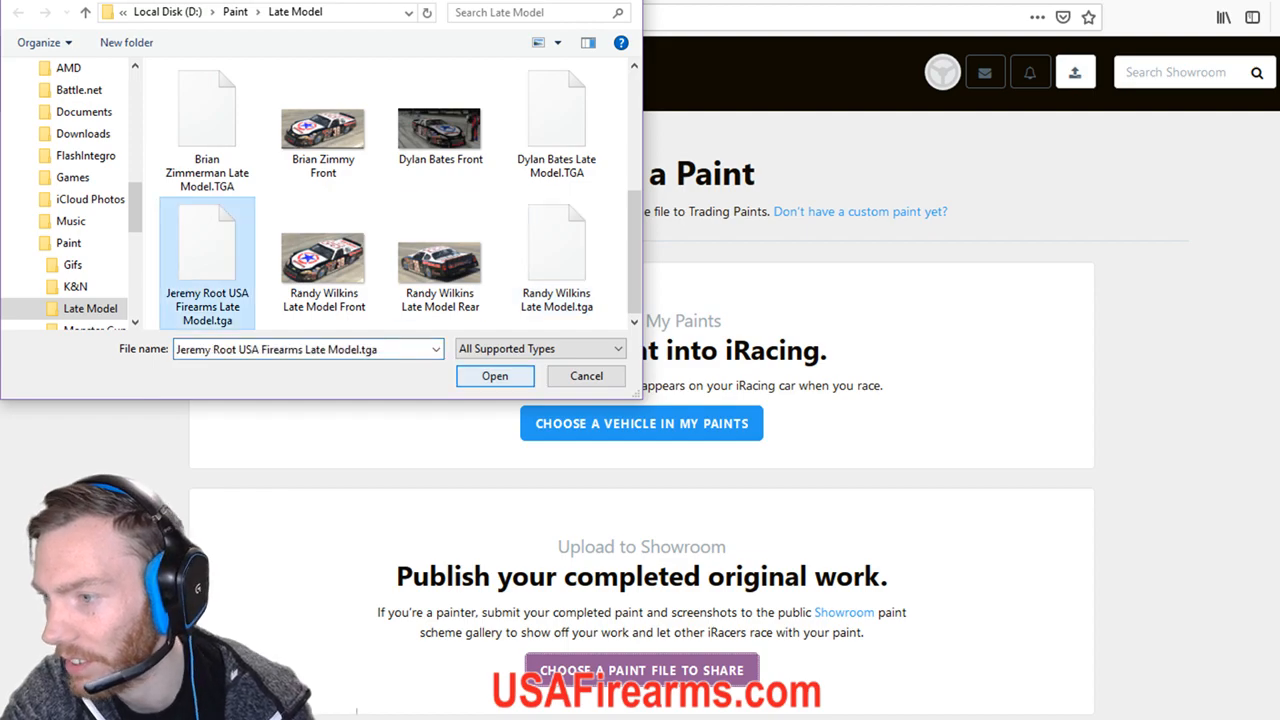
left_click(495, 376)
Set the vehicle to Chevrolet Monte Carlo SS.
left_click(600, 521)
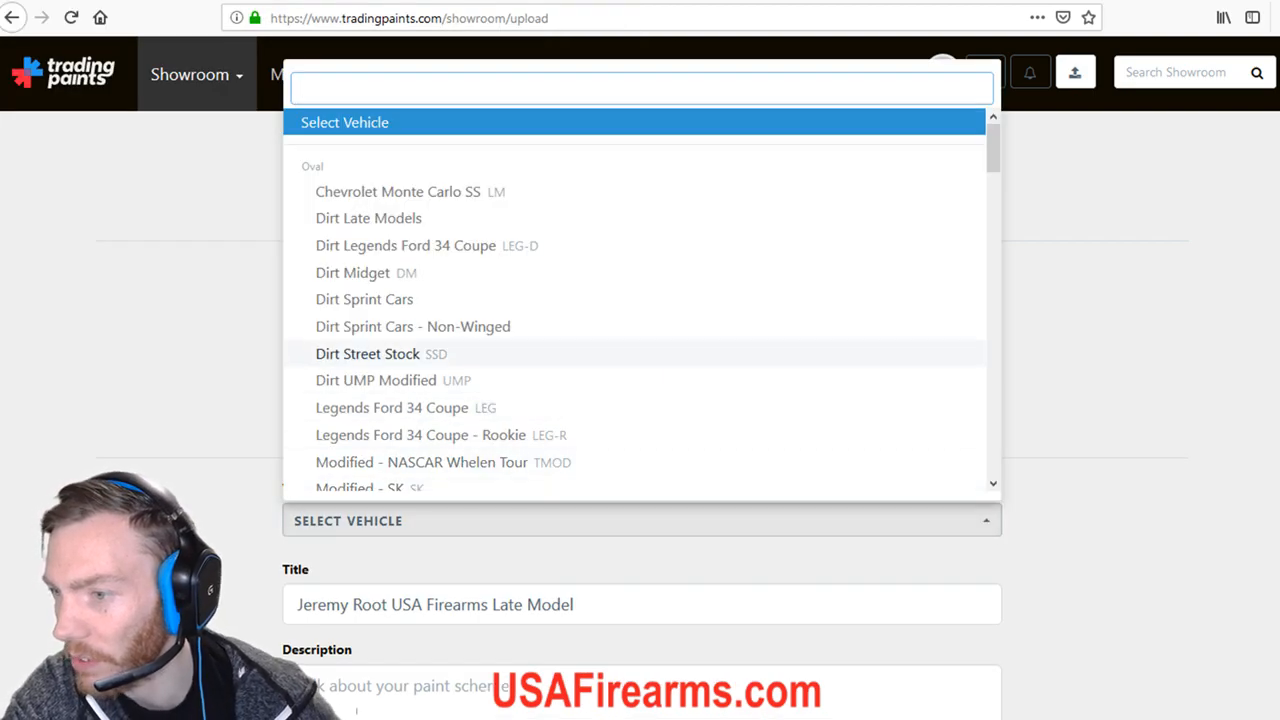
scroll(450, 340, "down", 3)
scroll(450, 340, "up", 3)
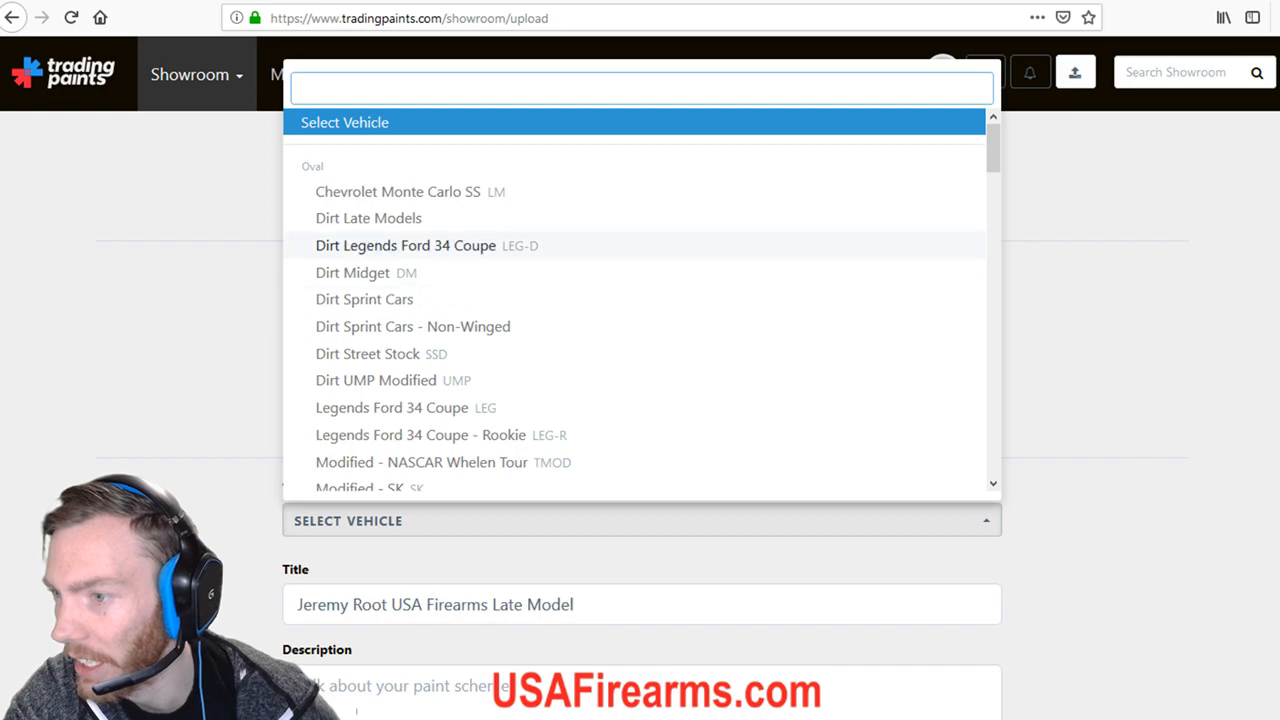
left_click(410, 191)
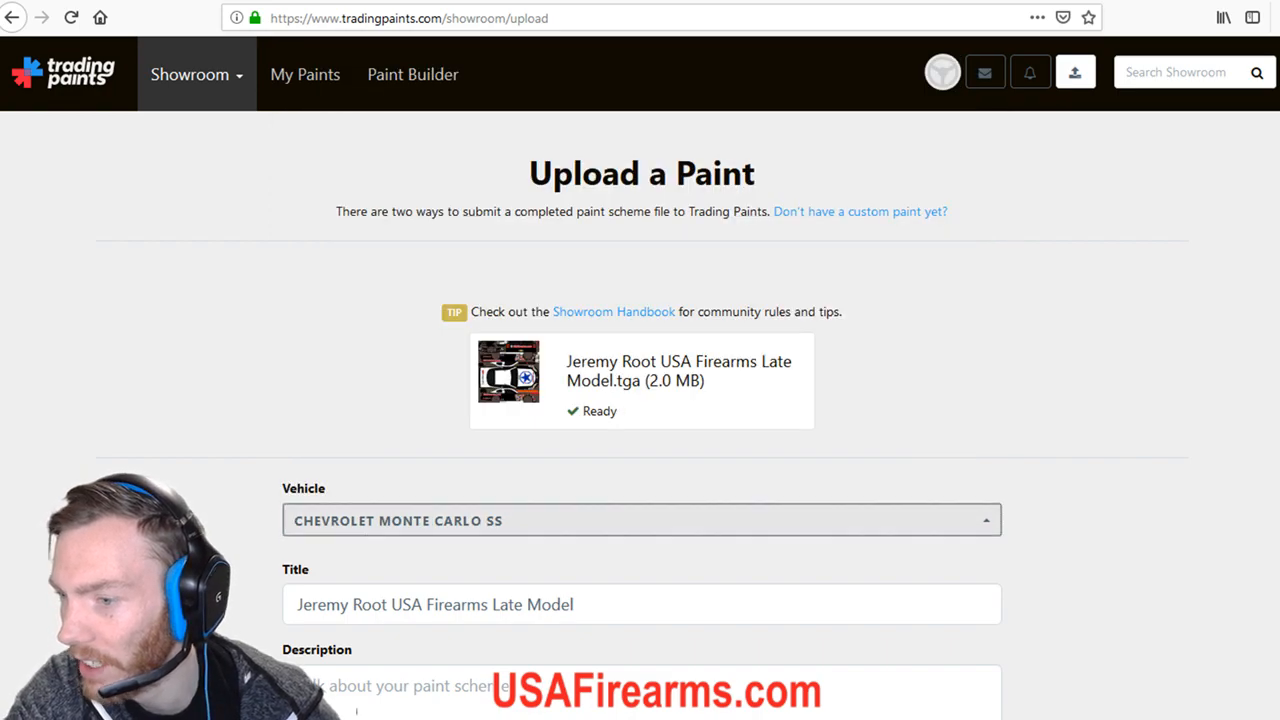
left_click(440, 689)
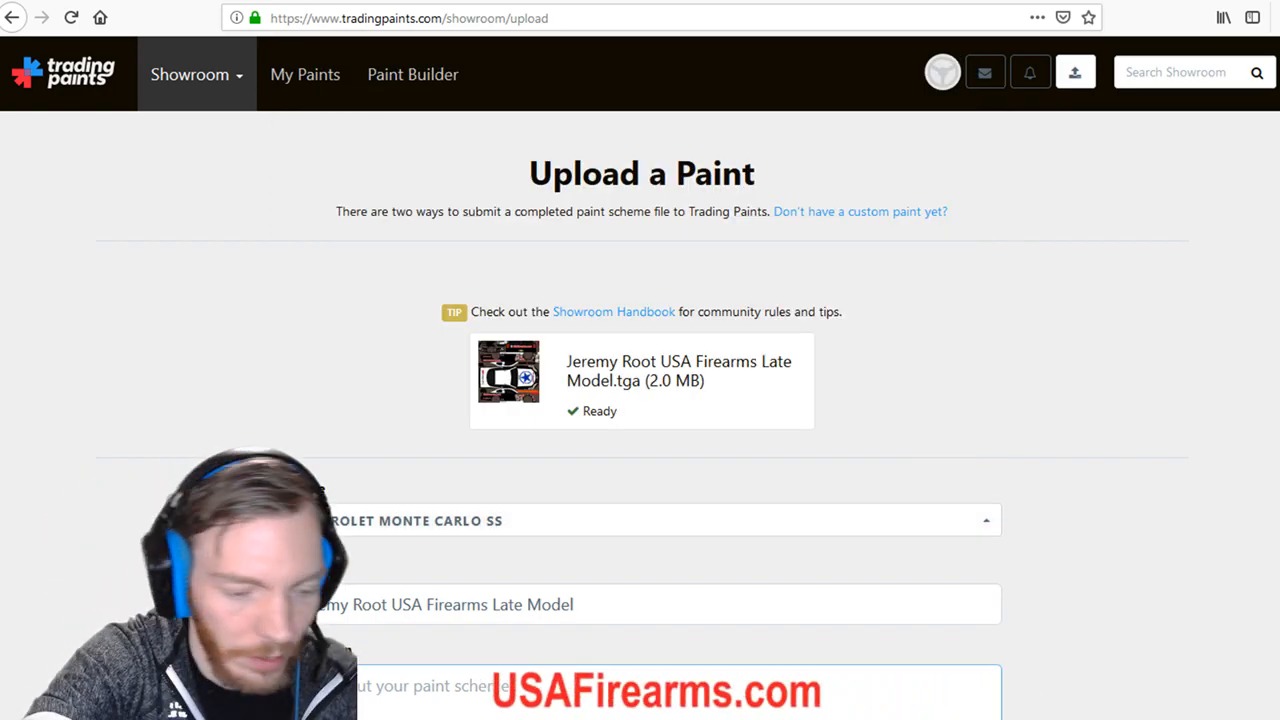
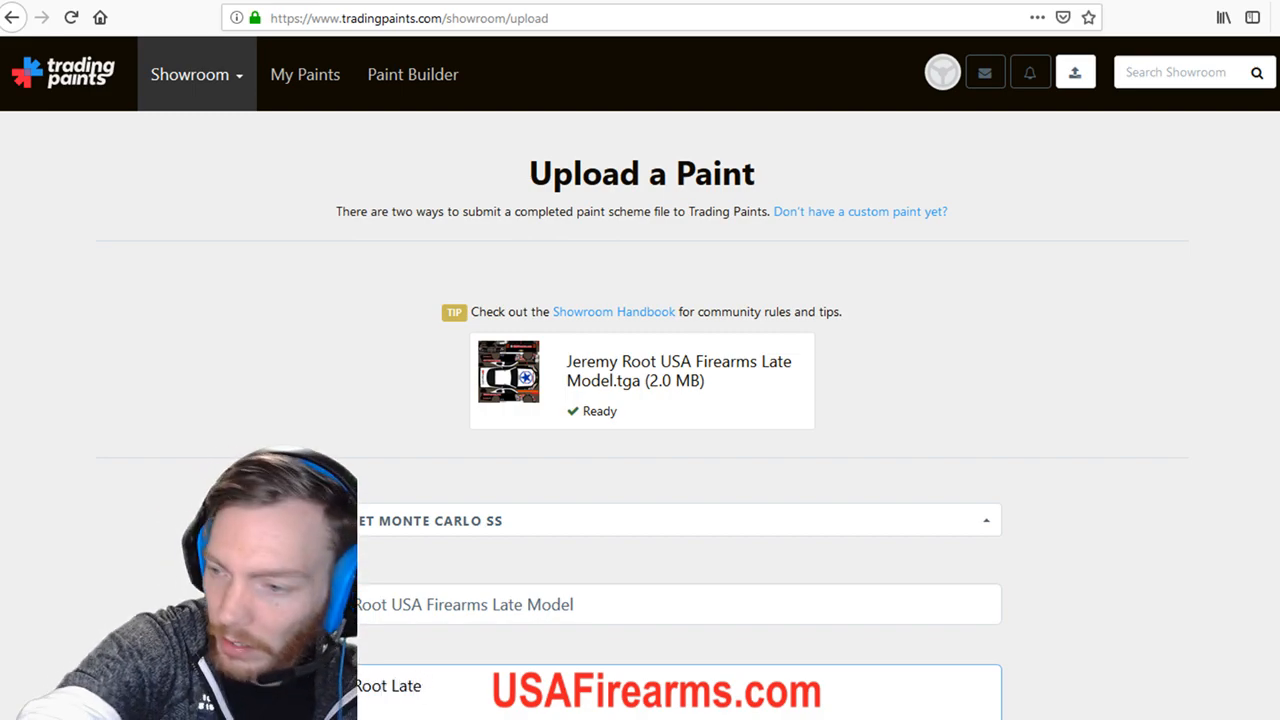
Enter a description naming the driver's Late Model.
type("Model")
scroll(640, 400, "down", 3)
scroll(640, 428, "down", 2)
Attach the front and rear JPG screenshots of the car as pictures.
left_click(640, 428)
double_click(208, 124)
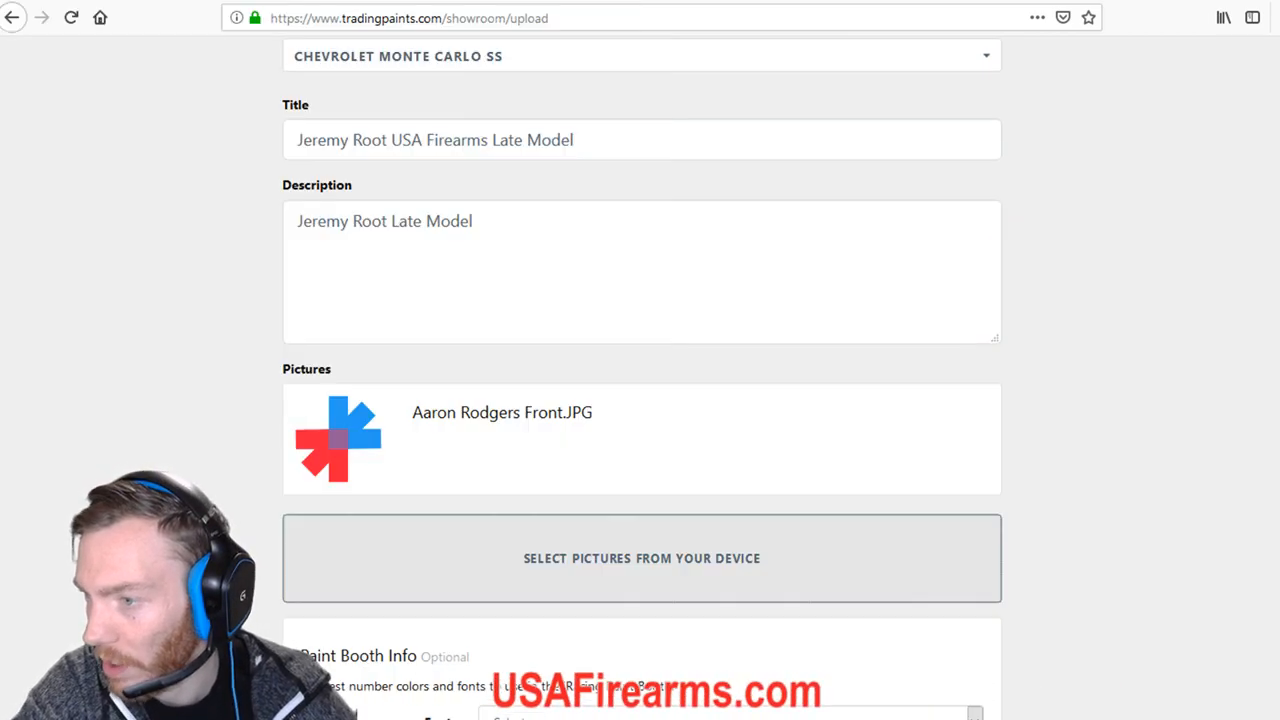
left_click(640, 558)
scroll(208, 258, "down", 1)
left_click(208, 262)
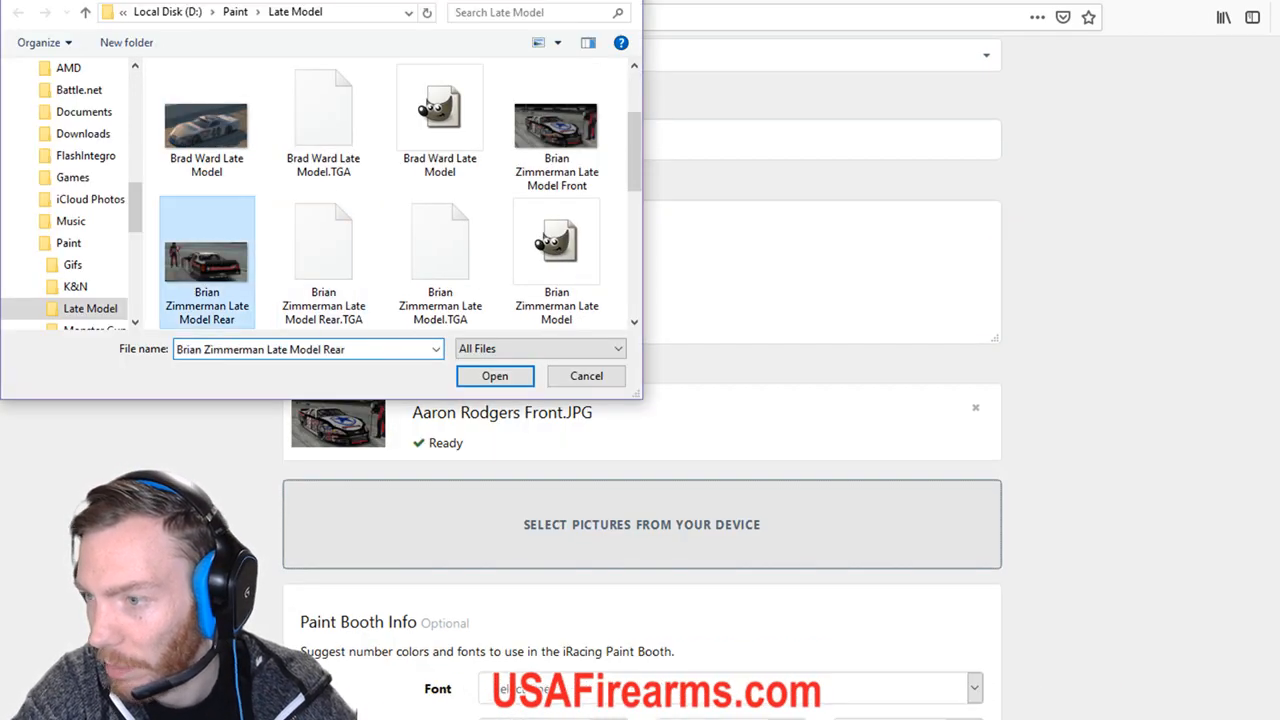
left_click(495, 376)
Open the suggested Font list and scroll through the available fonts.
scroll(640, 400, "down", 3)
left_click(730, 413)
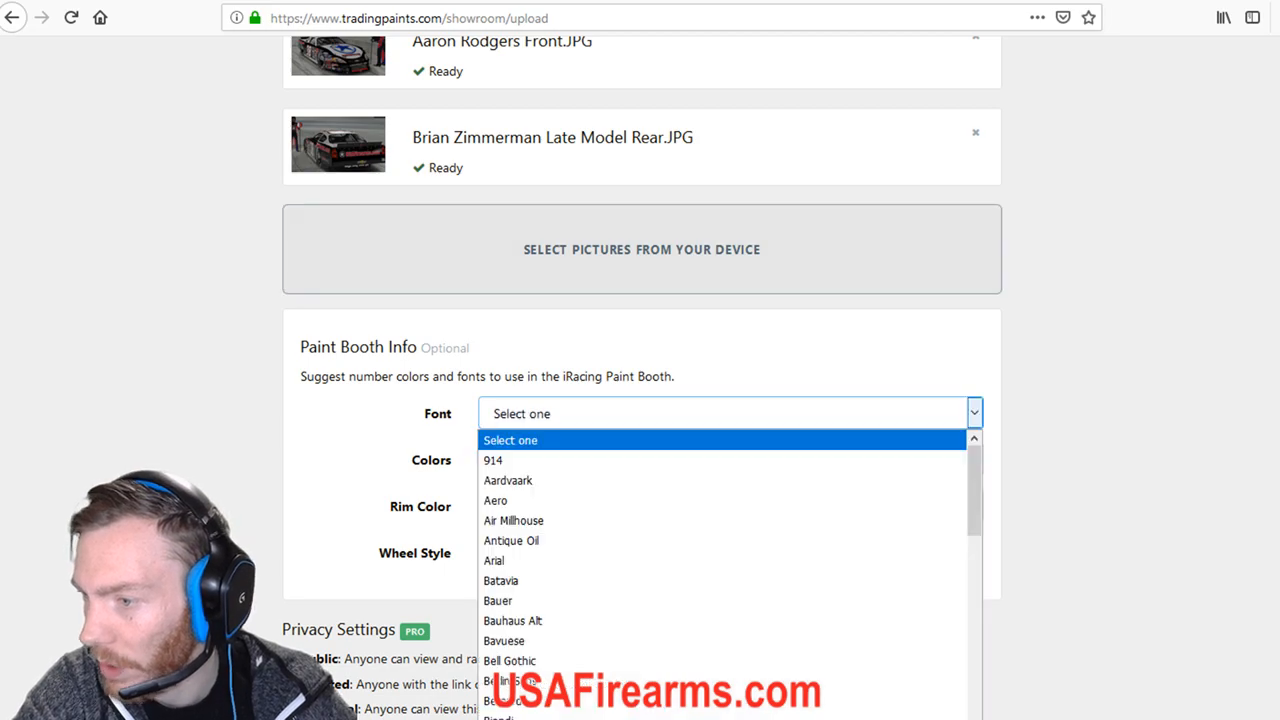
scroll(722, 672, "down", 3)
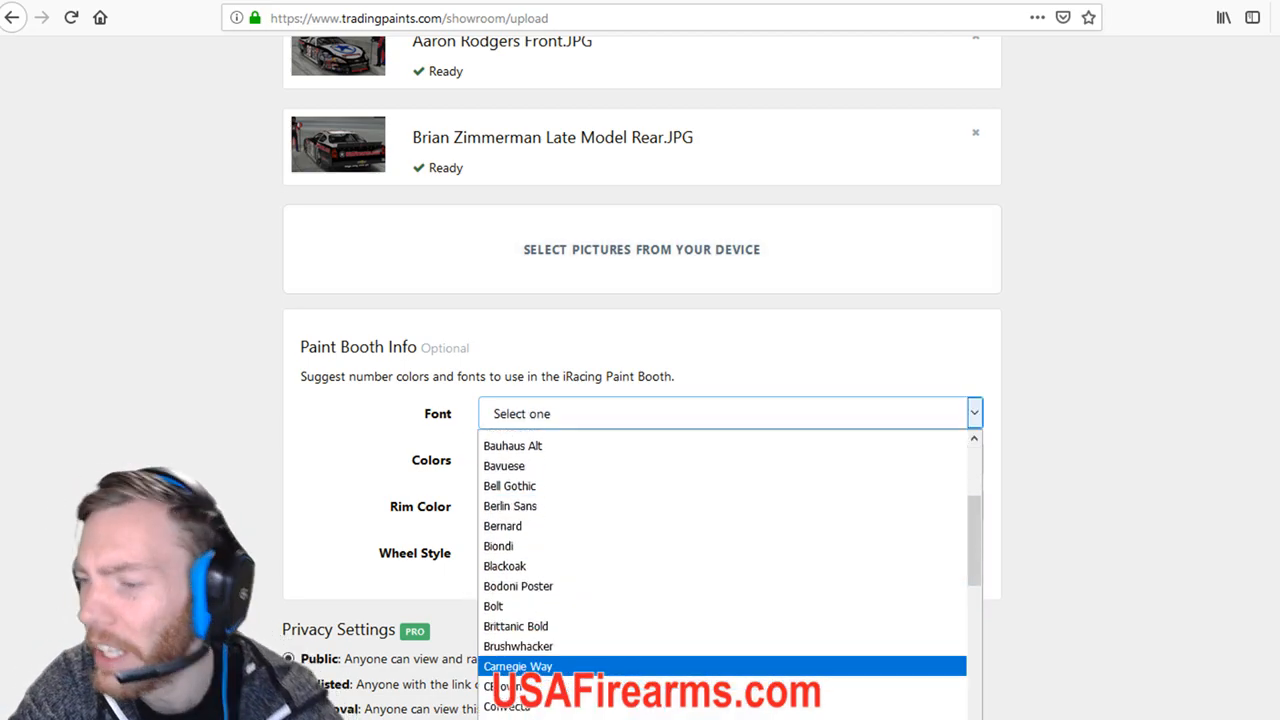
scroll(600, 666, "down", 3)
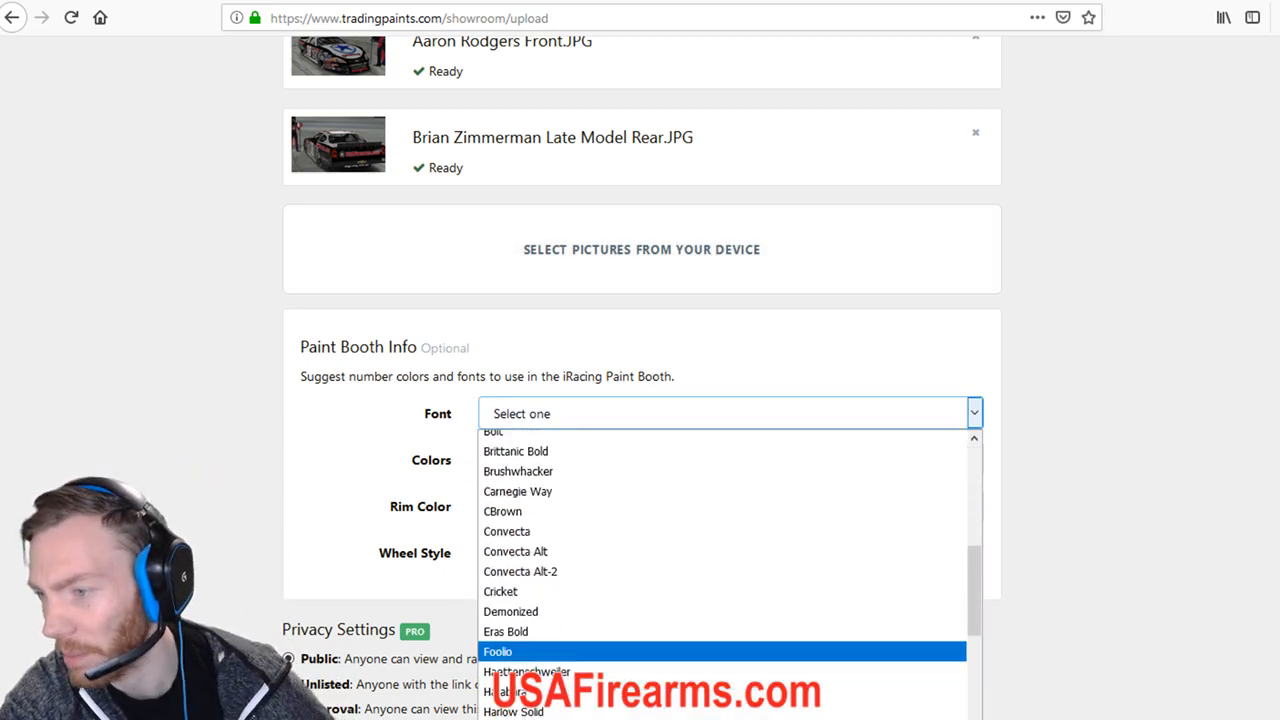
scroll(600, 686, "up", 3)
scroll(600, 686, "down", 10)
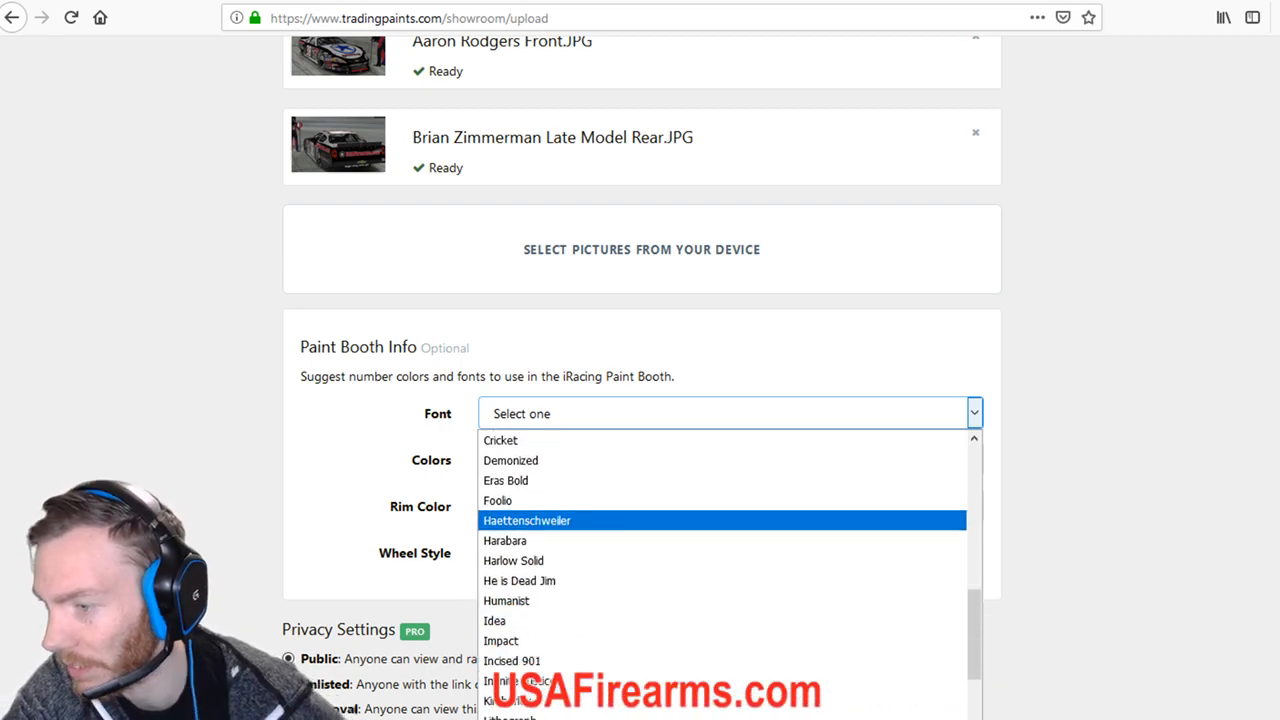
Choose He is Dead Jim font and colours #ffffff, #000000 and #F10B30.
left_click(560, 469)
key("Tab")
type("#ffffff")
key("Tab")
type("#0d0c0c")
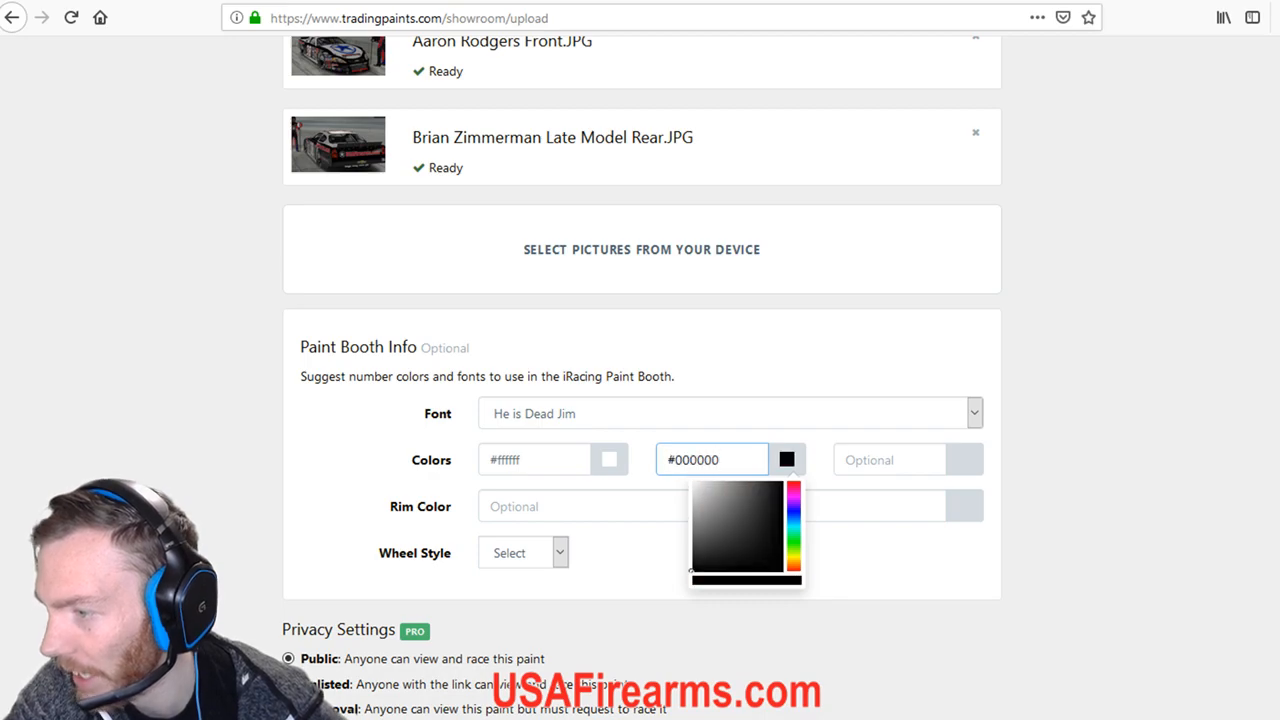
right_click(890, 460)
left_click(928, 534)
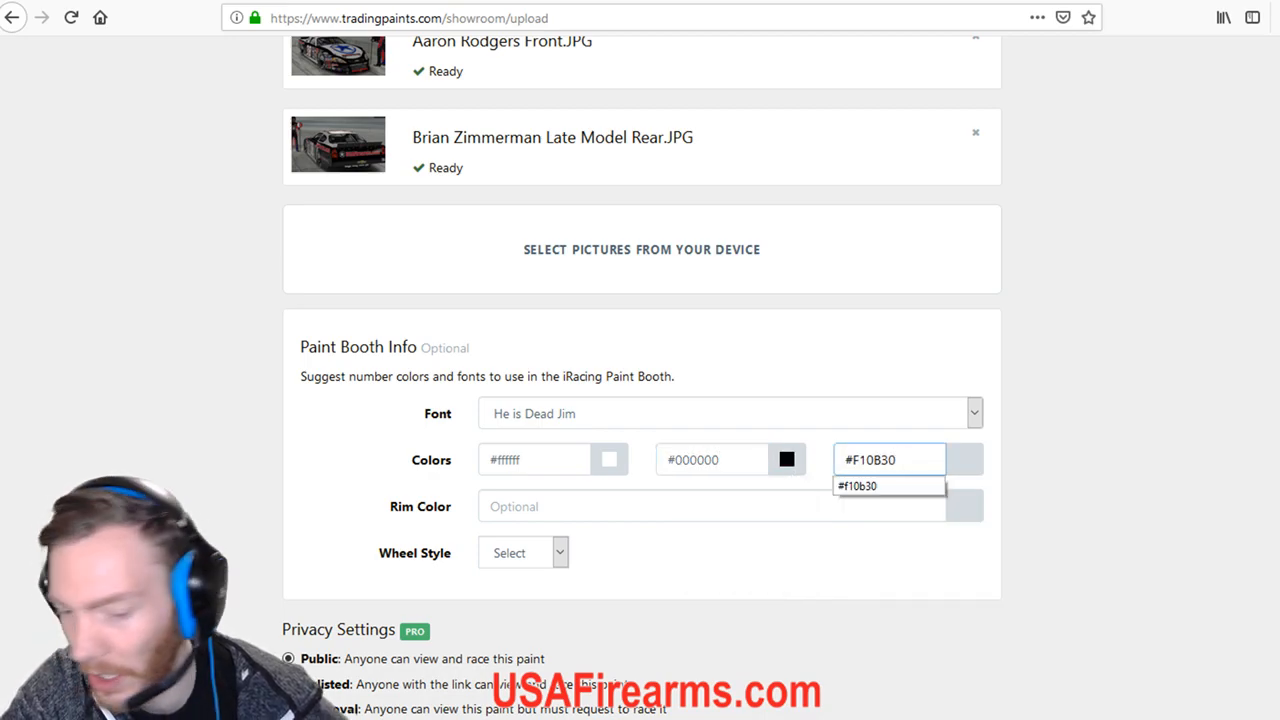
key("Return")
Set white rims and Chrome wheel style, then click Add Paint to Showroom.
left_click(963, 506)
left_click_drag(917, 598, 868, 526)
left_click(523, 553)
left_click(502, 620)
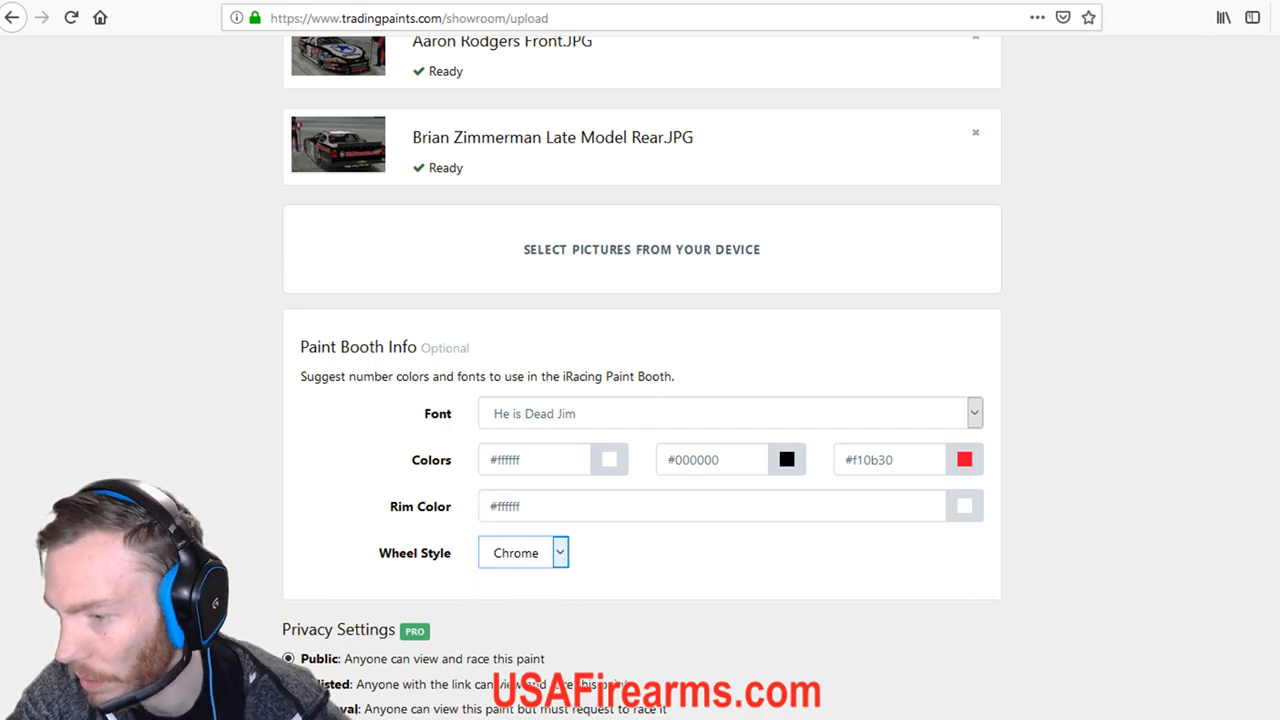
scroll(502, 620, "down", 2)
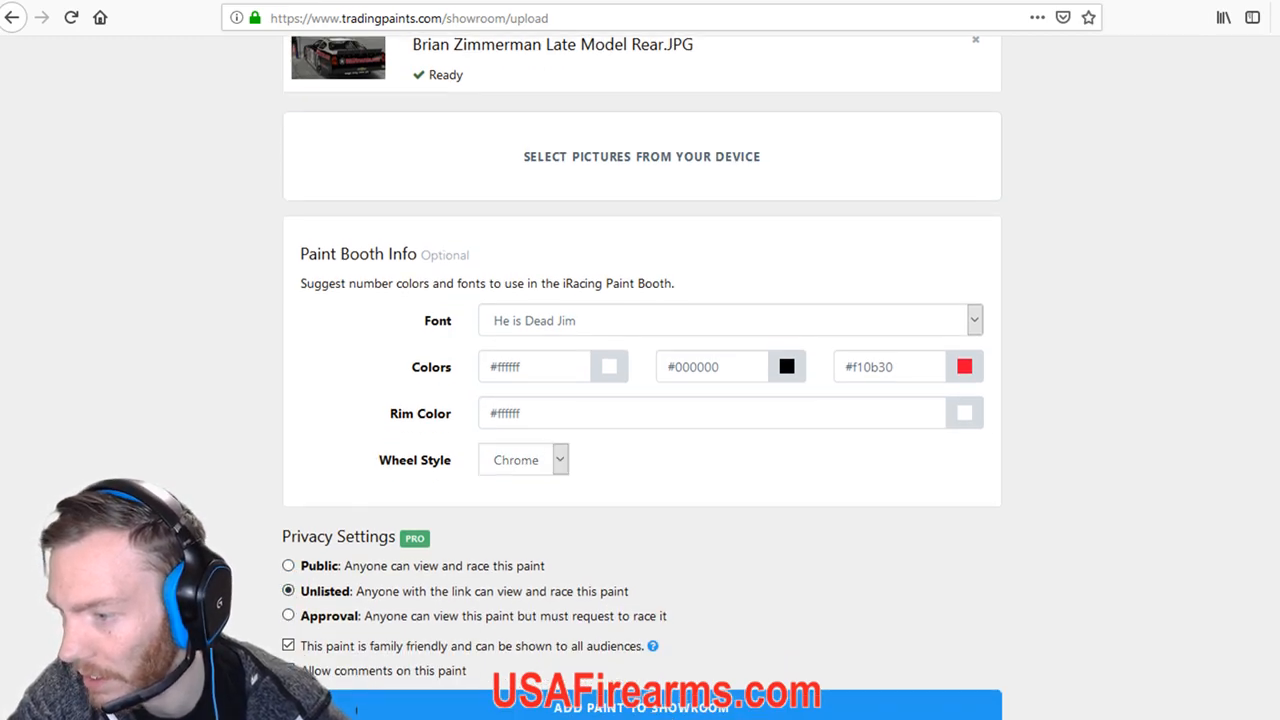
left_click(642, 706)
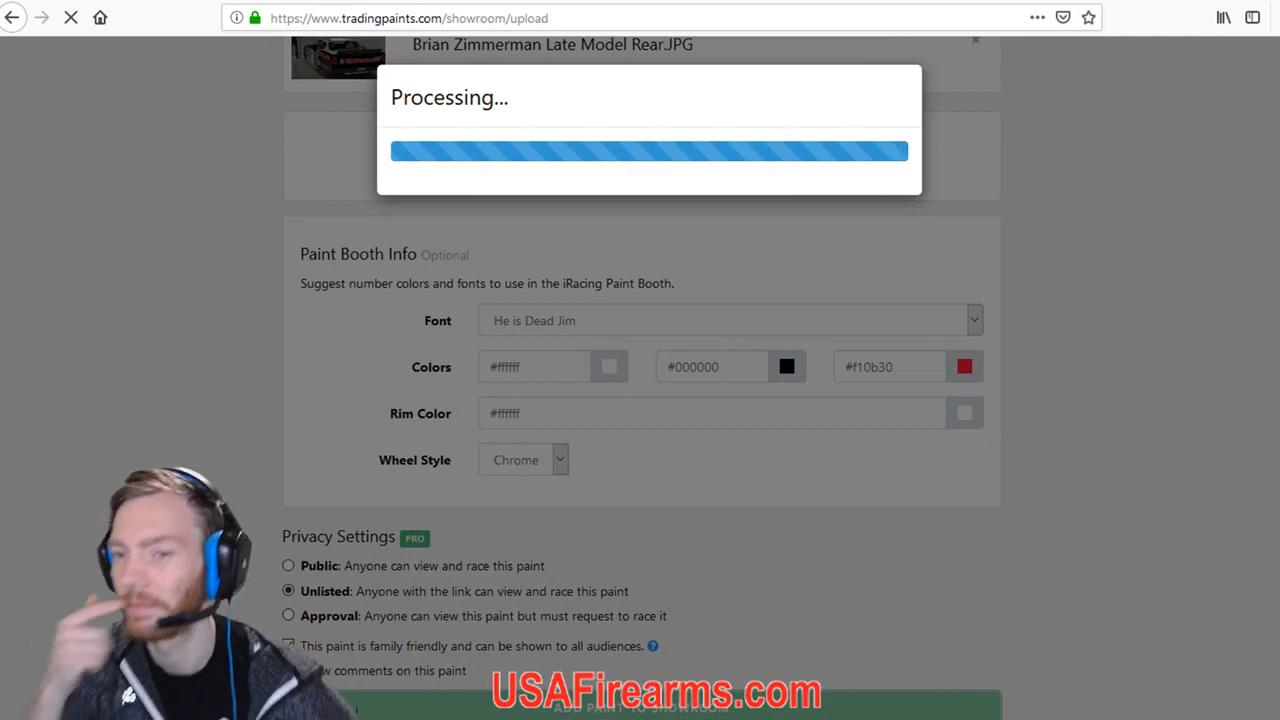